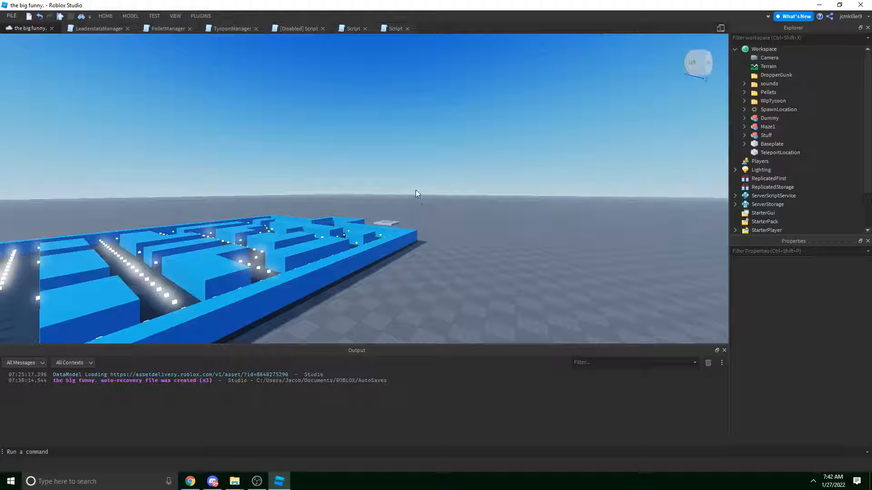
Fly the camera around the base, dispenser, Maze 1 entrance and distant maze walls.
key(a)
mouse_move(355, 114)
right_down()
mouse_move(354, 104)
mouse_move(369, 112)
right_up()
key(w)
key(w)
key(w)
key(w)
key(w)
right_drag(398, 146, 398, 145)
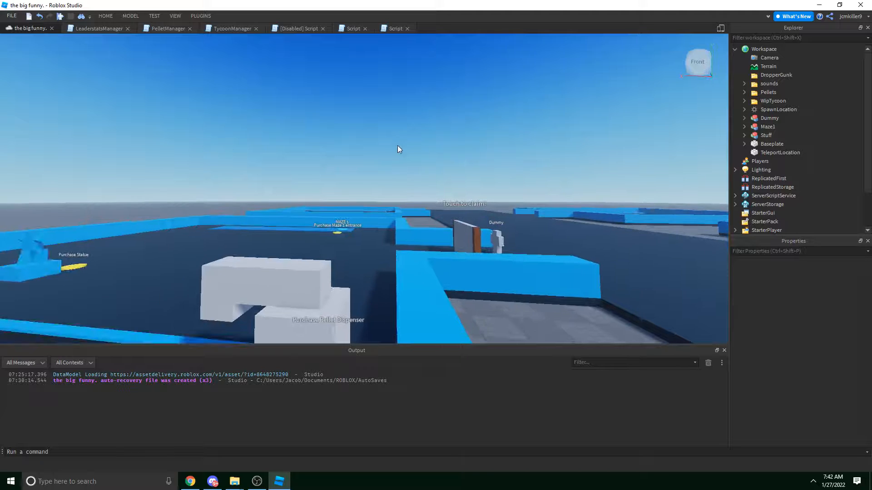
key(w)
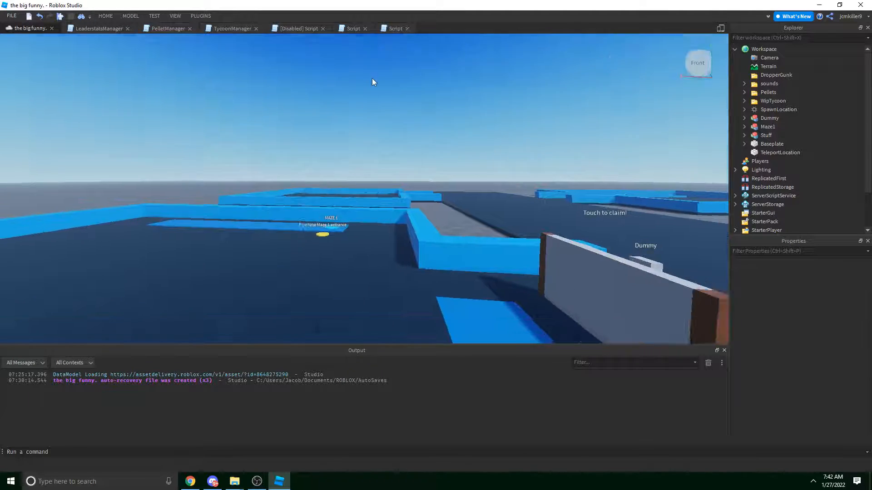
right_drag(372, 80, 404, 91)
key(w)
right_drag(383, 147, 436, 152)
key(s)
key(w)
key(w)
key(s)
key(w)
key(a)
key(s)
key(d)
key(w)
key(a)
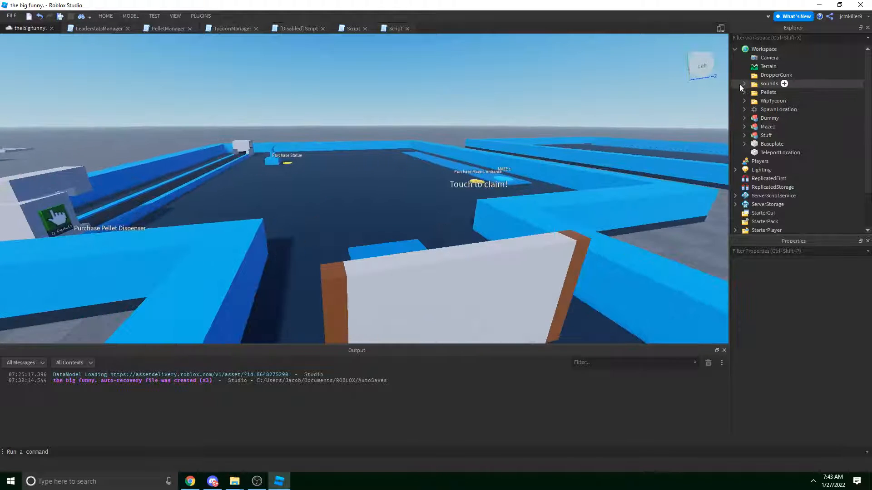
Expand the sounds folder to list teleport, pellet and ghost, and inspect the teleport sound.
click(739, 84)
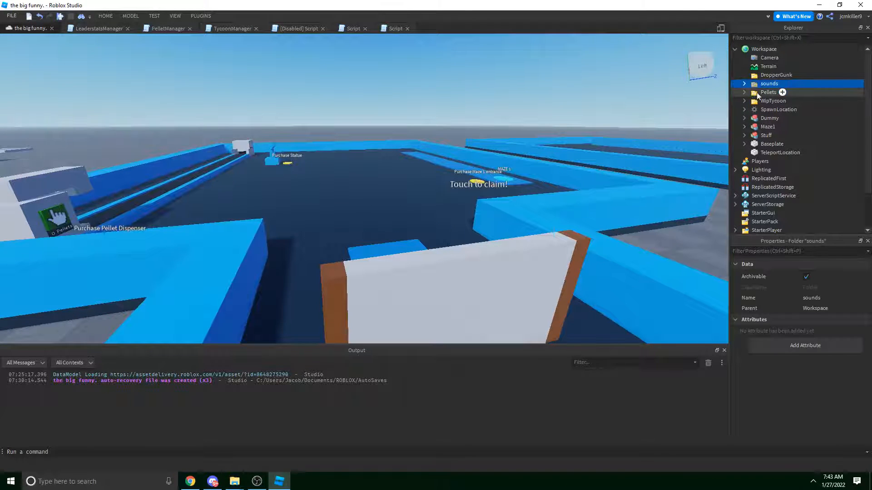
click(743, 84)
click(764, 94)
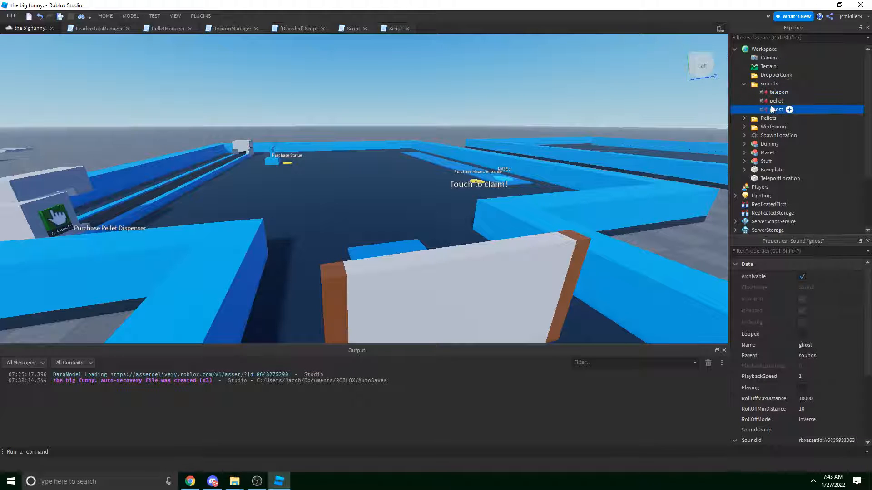
right_drag(483, 226, 548, 221)
key(d)
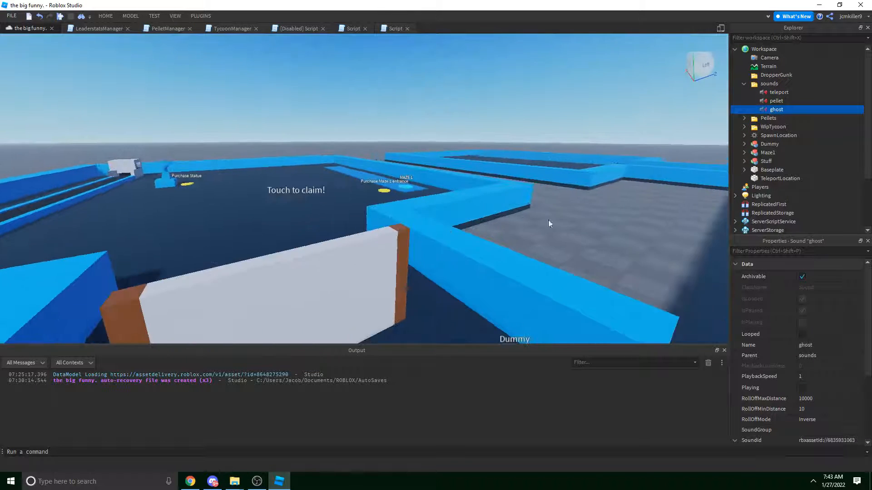
click(548, 220)
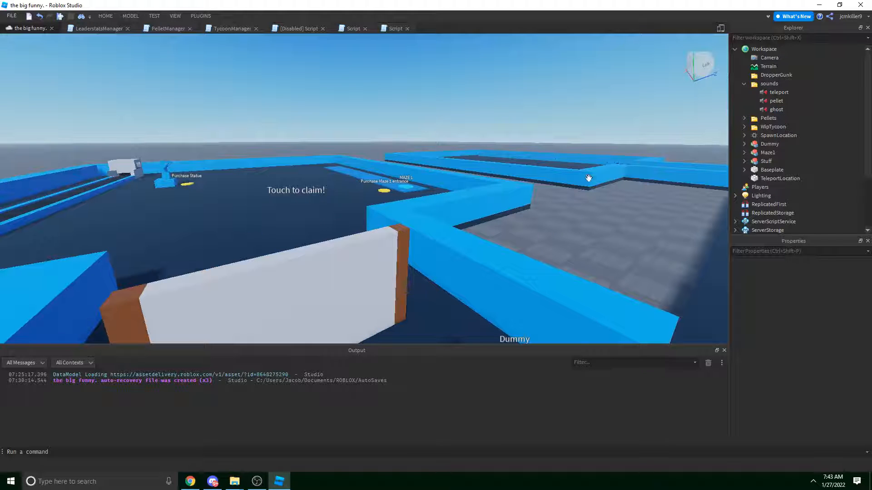
In Chrome, look through the Pac-Man audio pages and go back to the teleport audio search results.
click(191, 481)
click(313, 7)
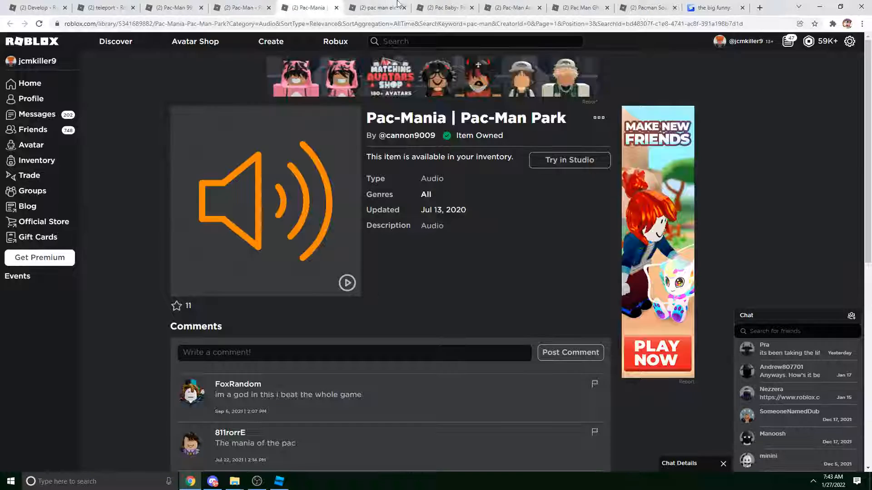
click(444, 8)
click(581, 7)
click(648, 7)
click(81, 6)
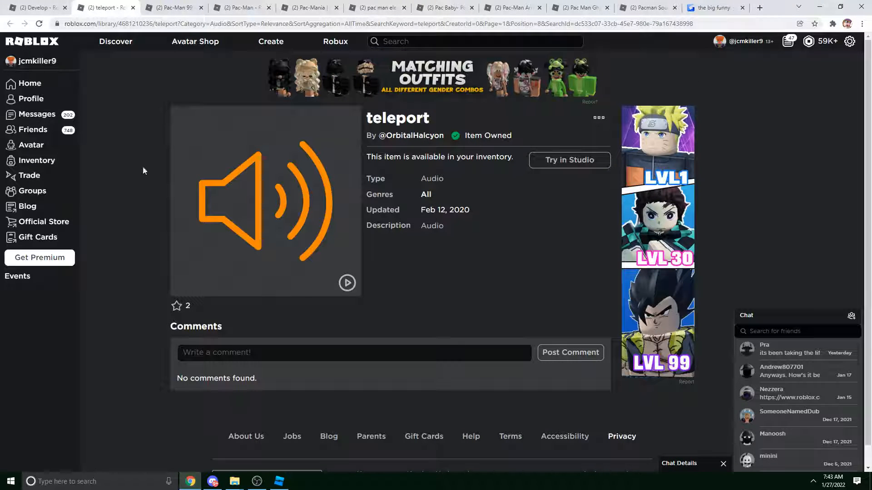
click(39, 7)
scroll(479, 343, down, 7)
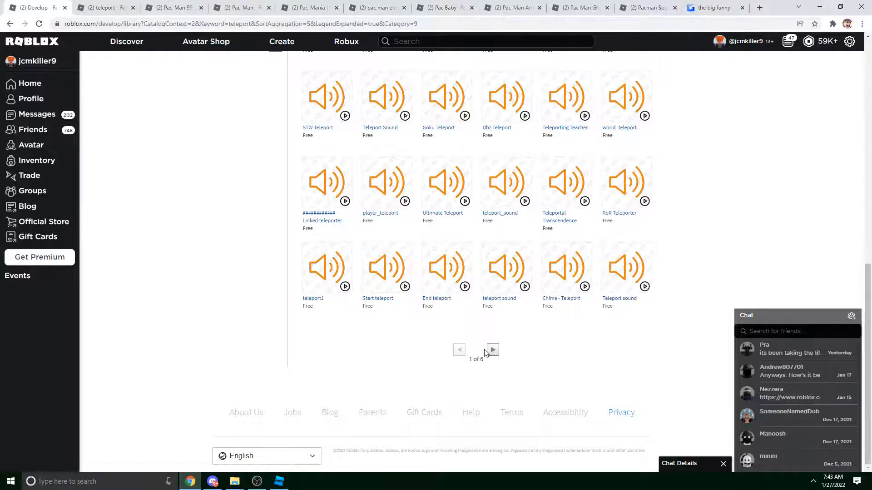
scroll(485, 353, up, 1)
click(279, 481)
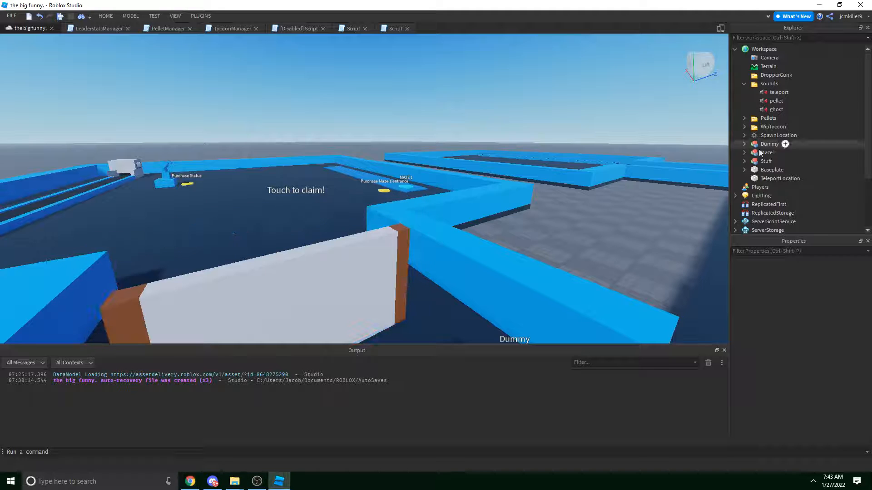
Scroll through the sound properties while orbiting the view past the claim gate and dispenser.
right_drag(592, 127, 672, 111)
key(w)
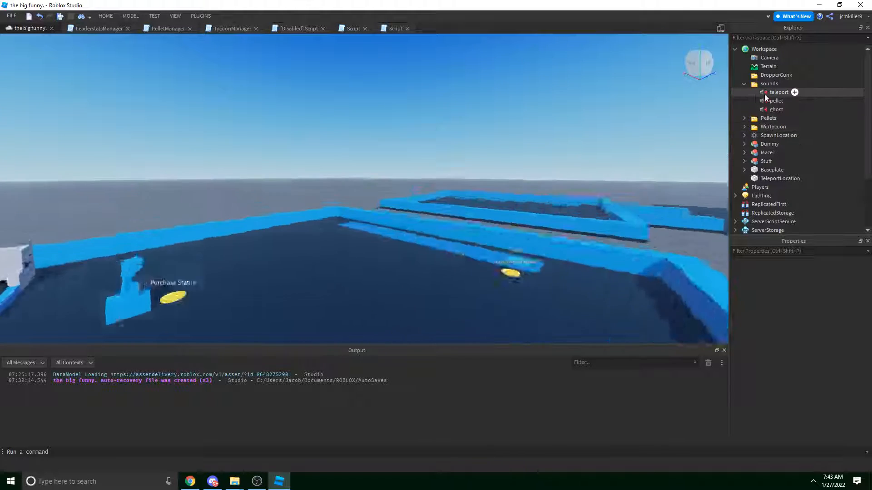
right_drag(631, 235, 639, 301)
scroll(759, 369, down, 4)
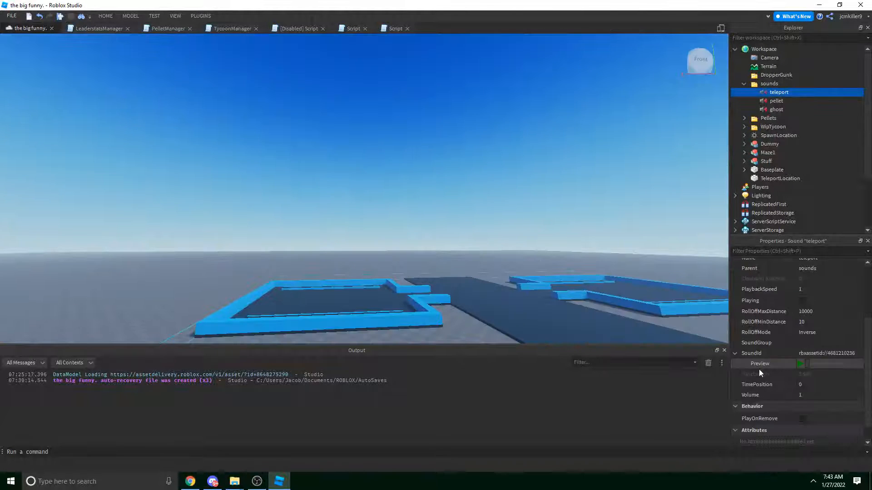
right_drag(551, 214, 552, 213)
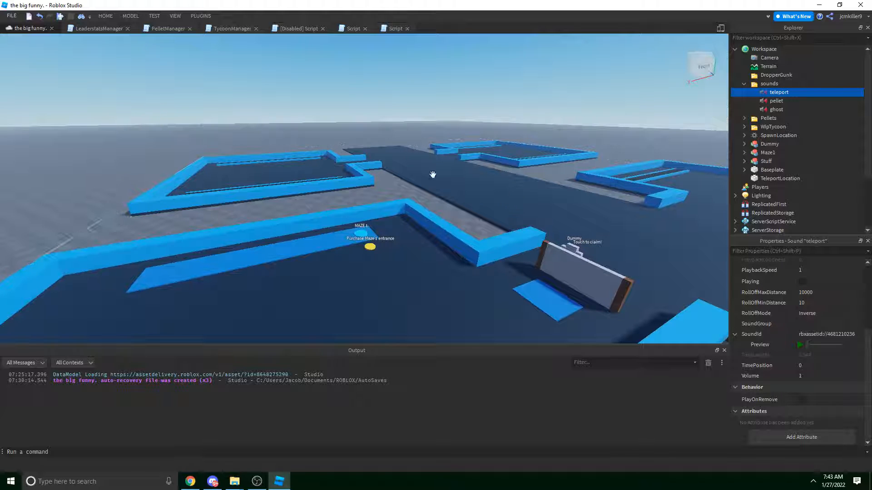
scroll(489, 166, down, 2)
scroll(296, 206, up, 3)
right_drag(296, 207, 296, 206)
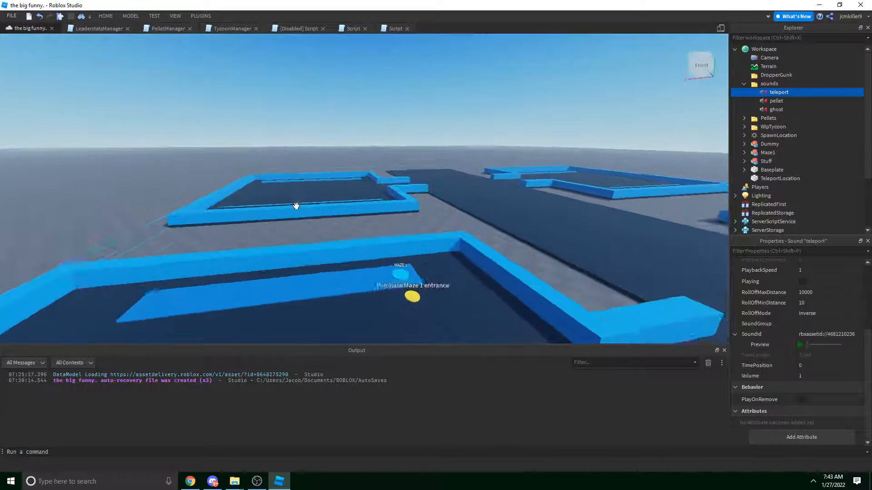
scroll(495, 171, up, 2)
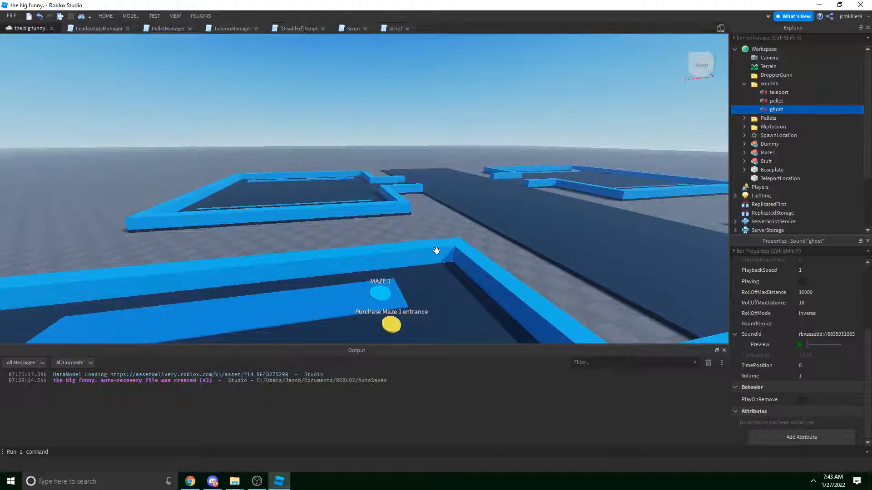
mouse_move(476, 245)
right_down()
mouse_move(449, 262)
mouse_move(463, 255)
right_up()
key(w)
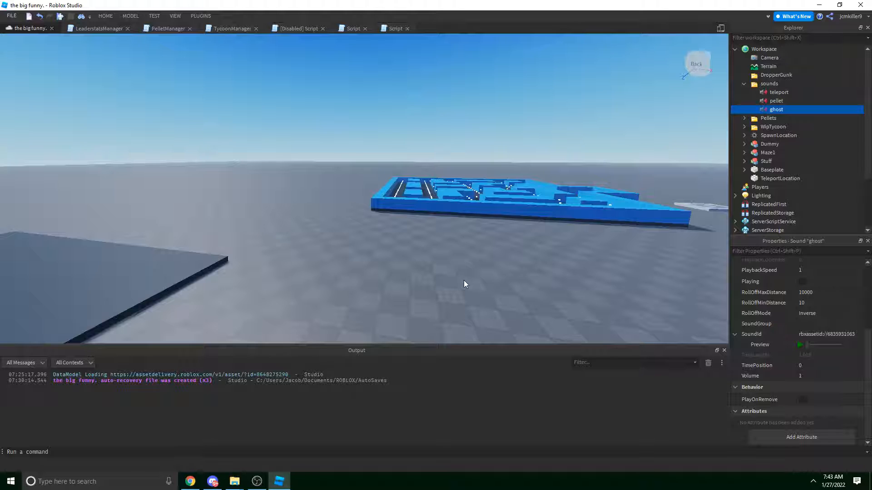
key(w)
right_drag(471, 258, 470, 172)
key(w)
key(d)
click(455, 153)
key(w)
key(w)
key(w)
key(w)
key(w)
key(w)
key(e)
key(w)
key(w)
right_drag(374, 218, 374, 219)
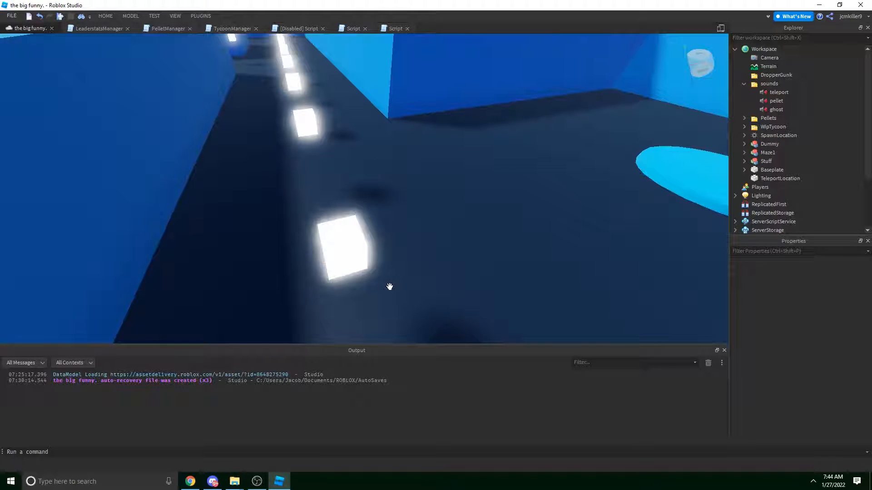
right_drag(399, 218, 399, 218)
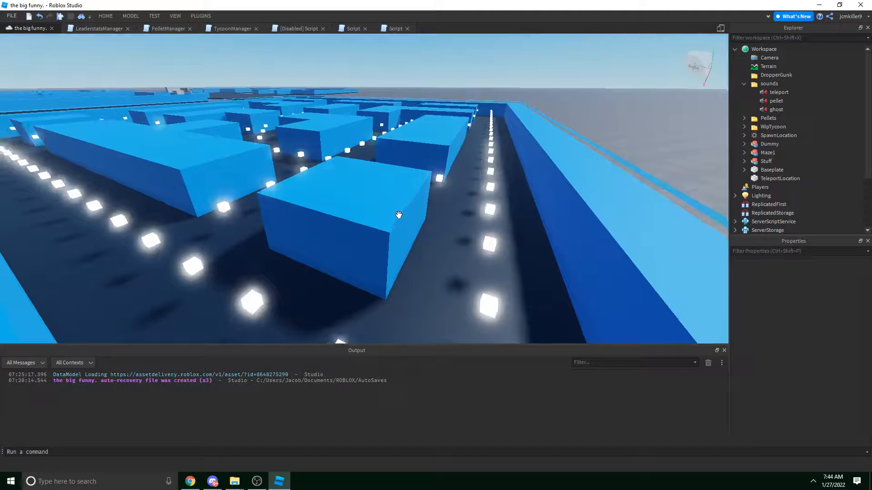
right_drag(472, 102, 472, 102)
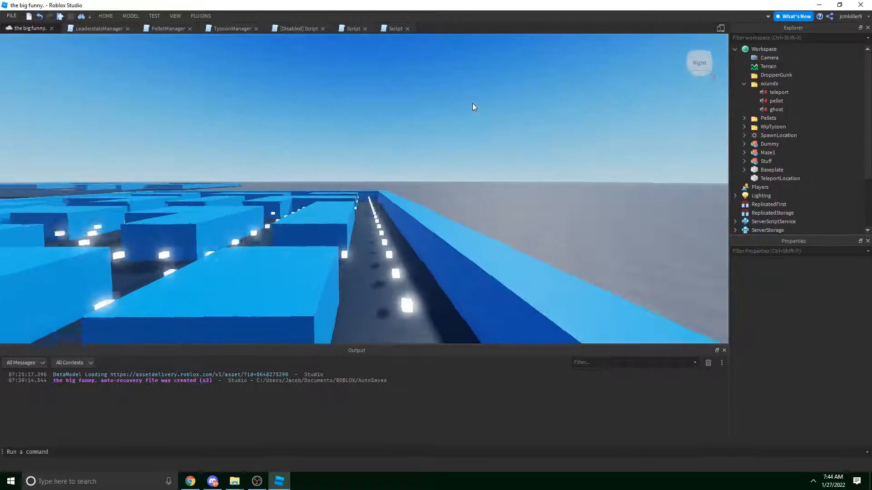
key(w)
right_drag(443, 140, 443, 140)
key(w)
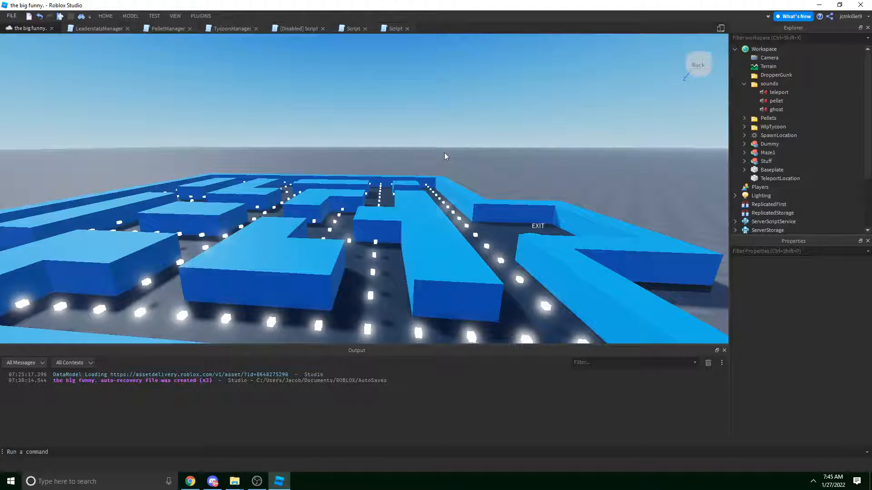
key(d)
right_drag(442, 133, 443, 139)
key(w)
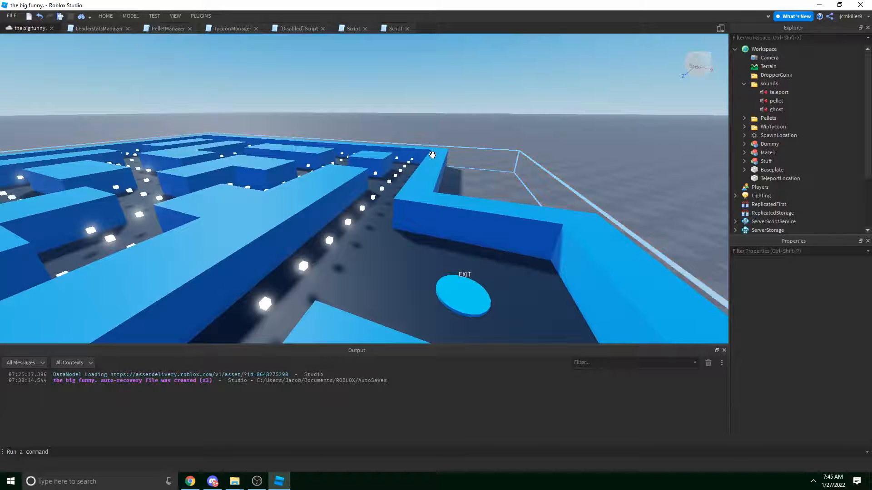
right_drag(408, 147, 408, 148)
key(w)
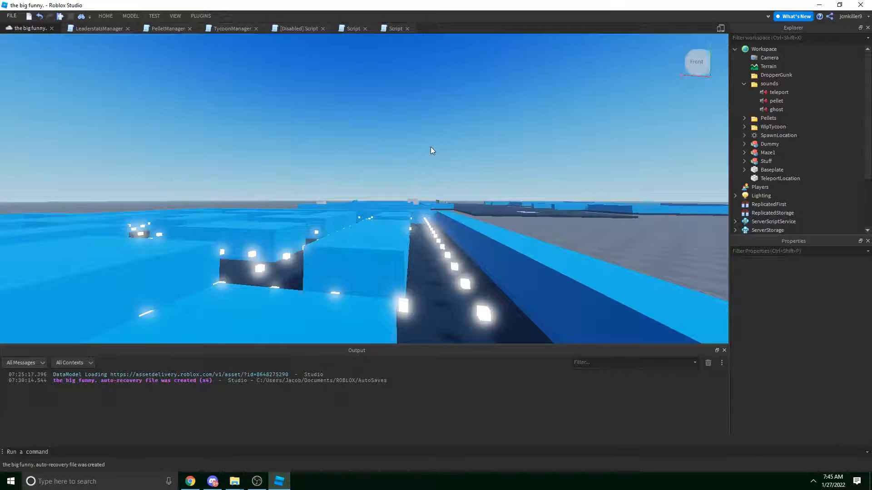
right_drag(332, 151, 331, 152)
key(w)
key(d)
right_drag(391, 138, 500, 149)
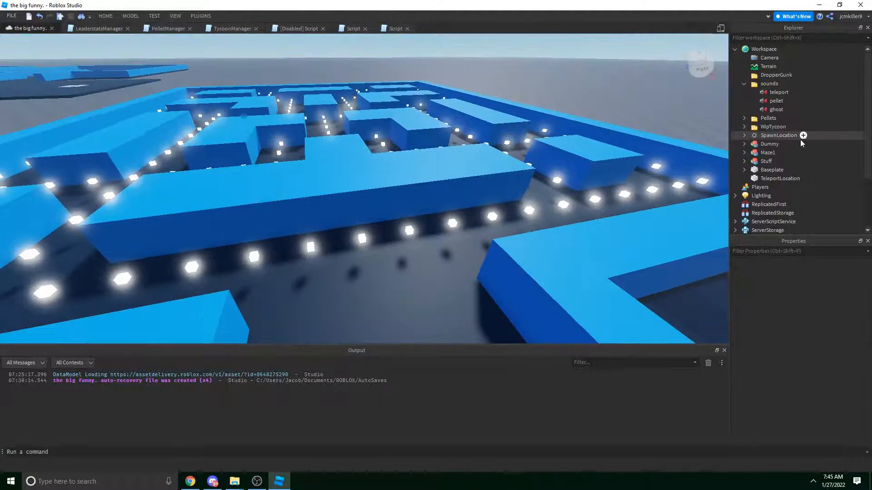
Collapse the sounds folder and fly the camera through a maze corridor.
click(744, 83)
scroll(749, 133, down, 2)
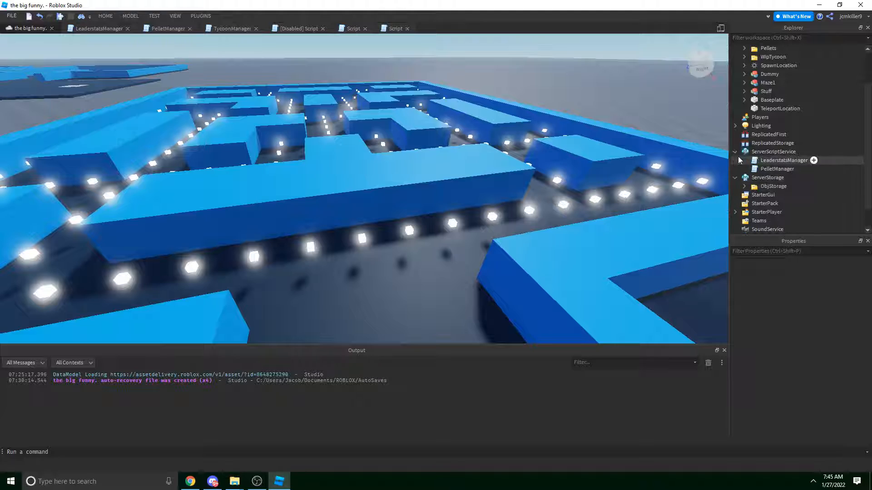
right_drag(396, 167, 396, 167)
key(w)
key(w)
key(e)
key(s)
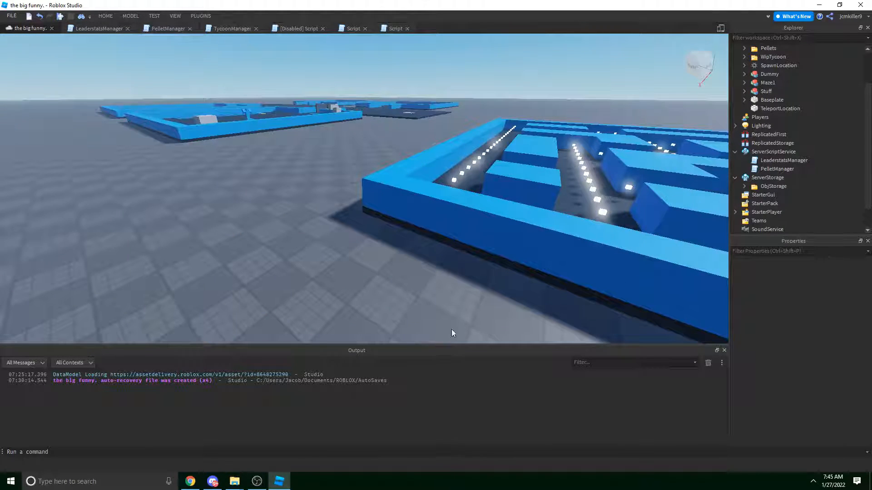
Insert a new folder named 'Remotes' into ReplicatedStorage.
right_click(740, 154)
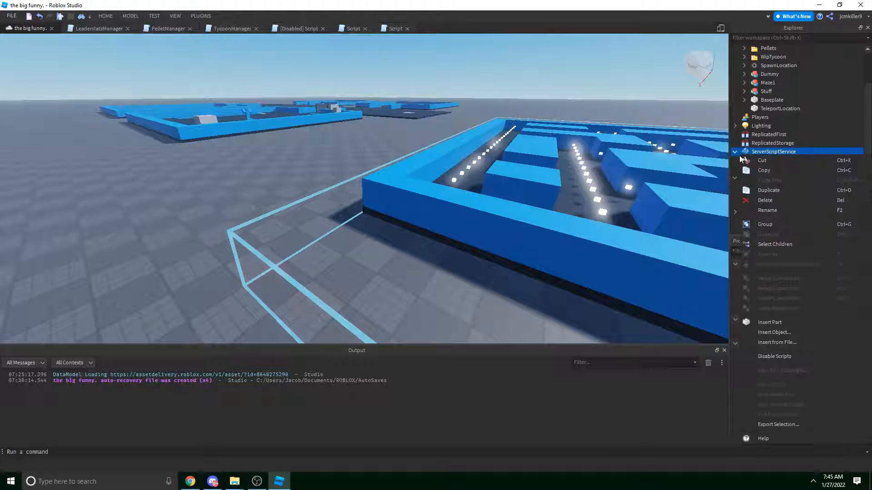
click(749, 144)
right_click(741, 143)
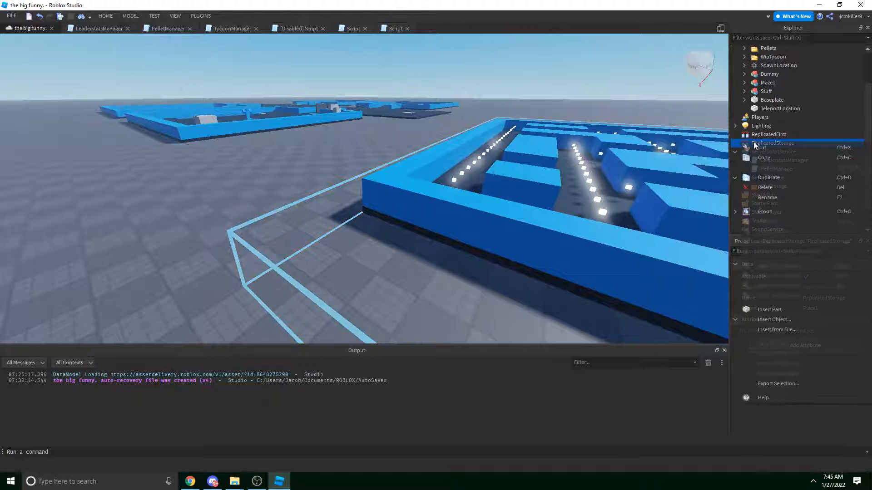
click(787, 318)
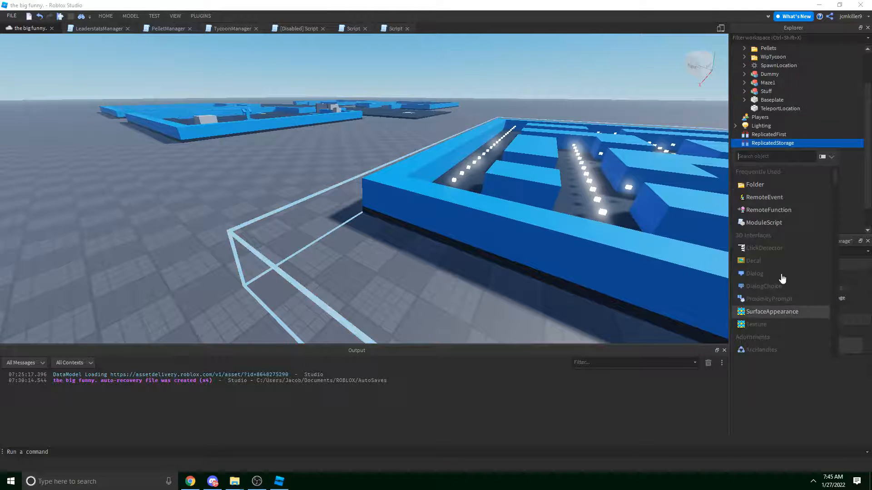
click(772, 185)
text(Remotes)
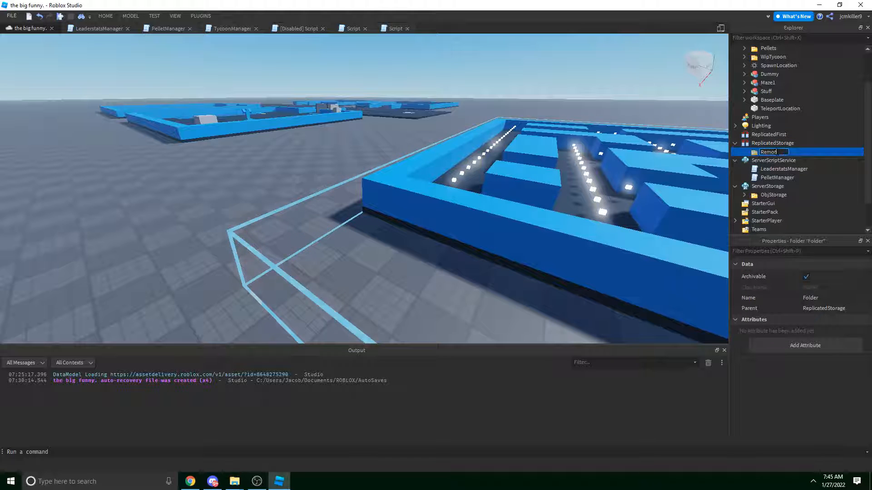
key(Return)
mouse_move(770, 152)
mouse_down()
mouse_move(772, 134)
mouse_move(767, 153)
mouse_up()
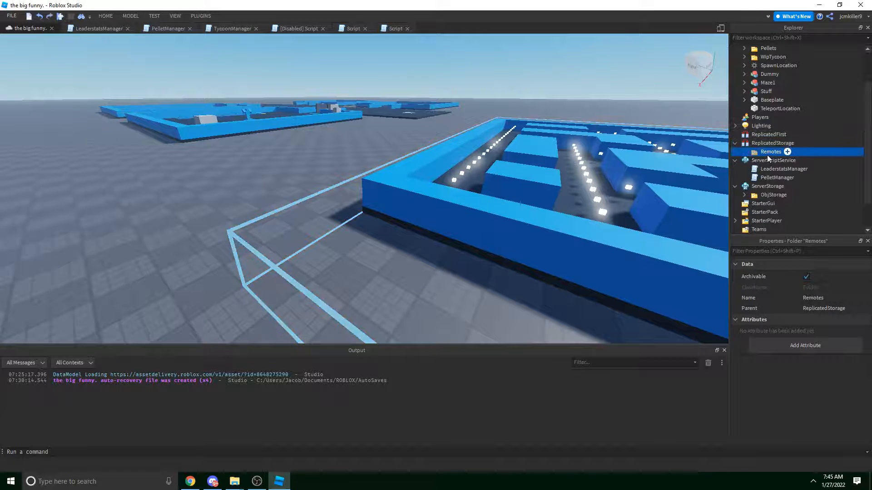
Add a RemoteEvent inside the Remotes folder.
right_click(767, 155)
click(803, 337)
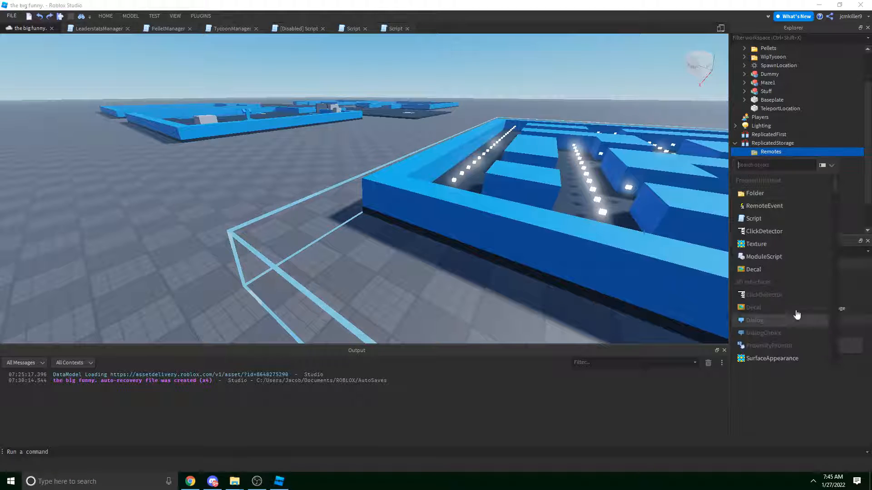
text(remote)
click(772, 179)
click(774, 163)
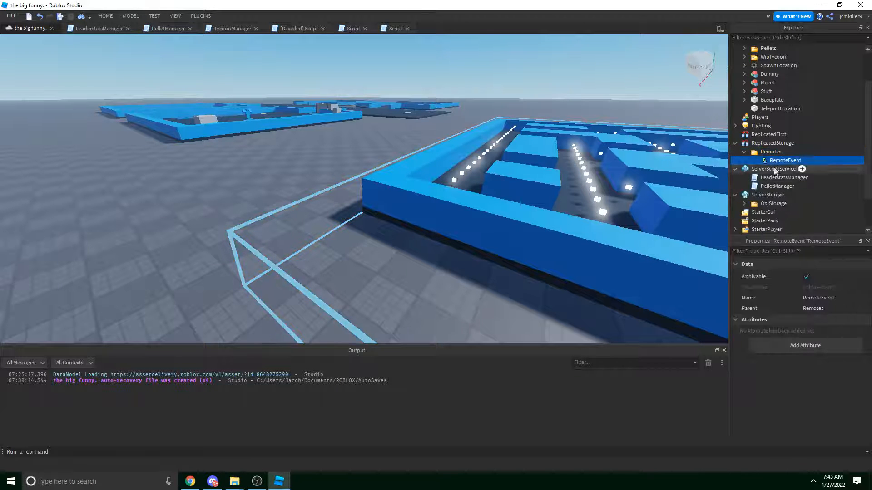
right_drag(361, 108, 361, 112)
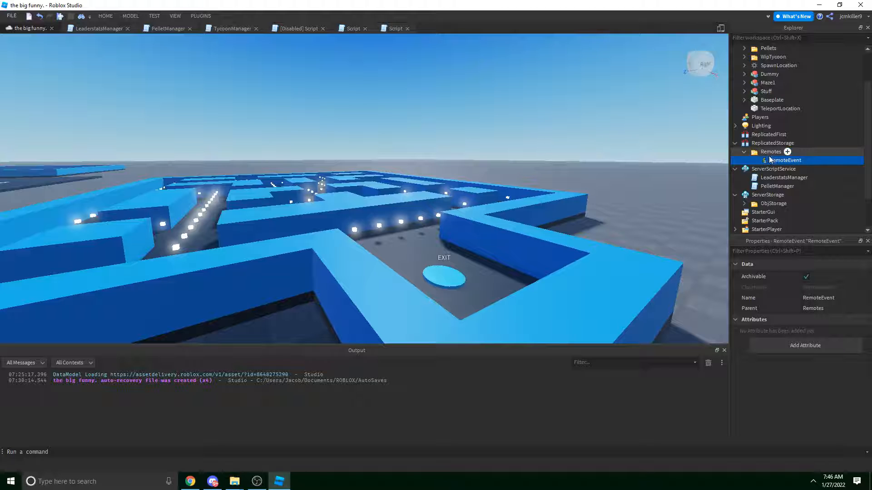
Rename the RemoteEvent to 'CollectPellet'.
click(778, 169)
click(790, 161)
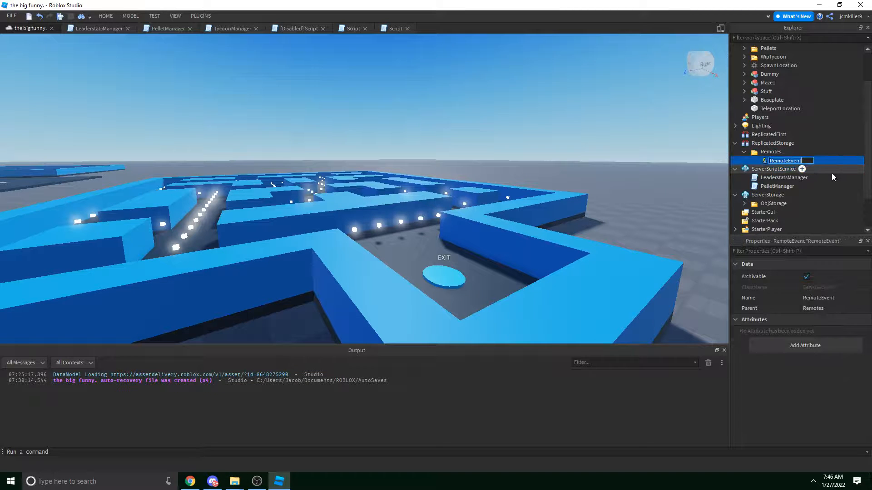
key(F2)
text(CollectPellet)
key(Return)
Open the PelletManager script for editing.
key(w)
right_drag(527, 160, 526, 160)
key(s)
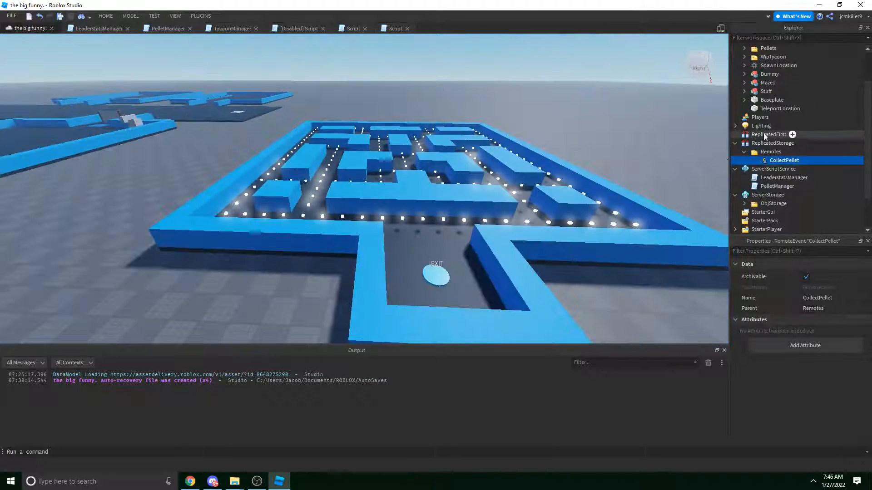
double_click(765, 187)
Try adding a --[[ comment opener above the pellet_list2 line, then undo it.
scroll(305, 223, up, 8)
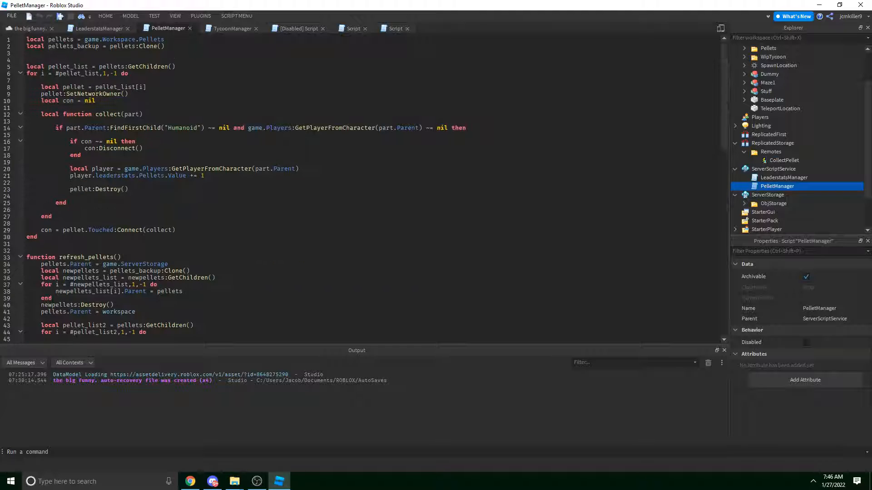
scroll(305, 224, down, 16)
scroll(305, 224, up, 3)
scroll(305, 224, up, 3)
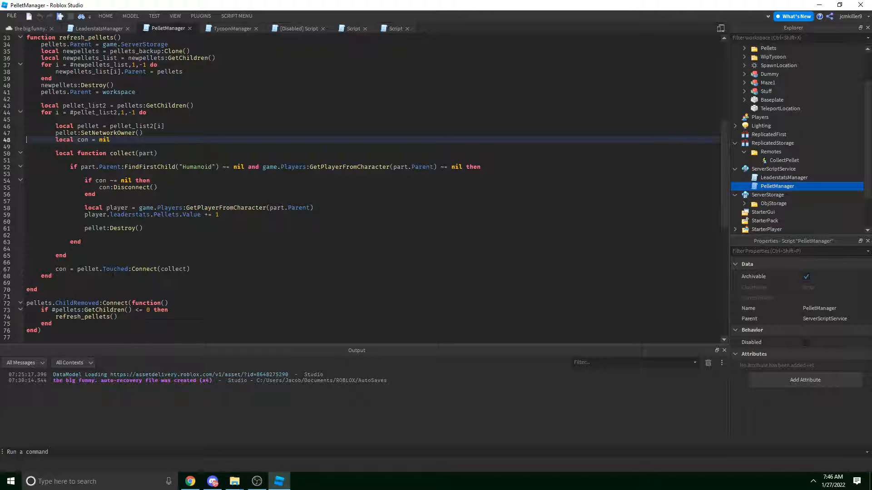
click(112, 105)
click(140, 98)
key(Return)
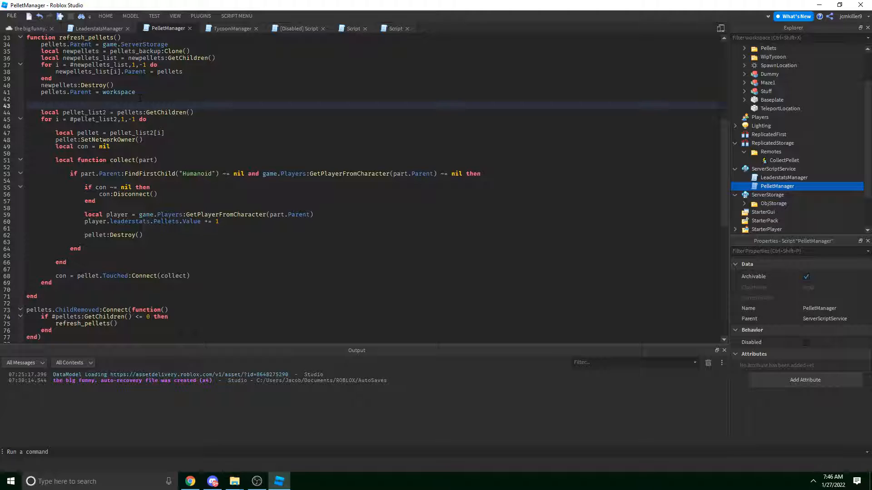
text(--[[)
key(ctrl+z)
key(ctrl+z)
key(ctrl+z)
Copy the pellet:SetNetworkOwner() line under the first loop header, then undo the paste.
scroll(182, 118, up, 10)
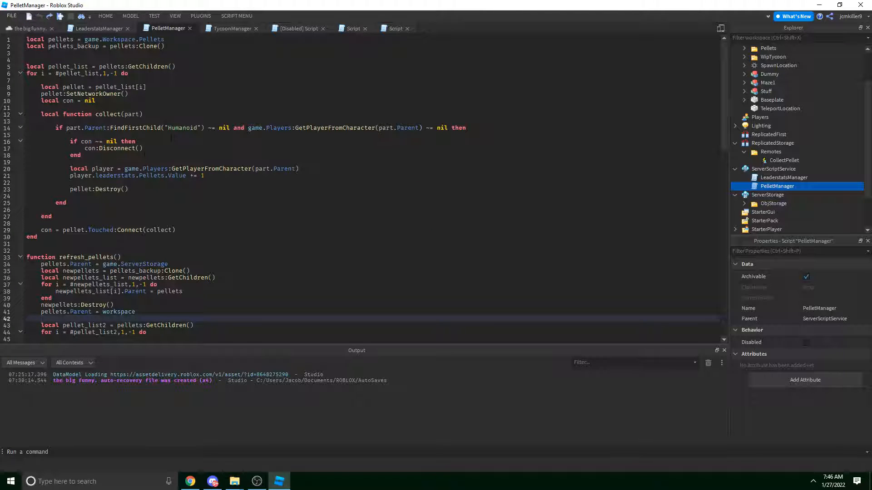
click(126, 74)
click(199, 68)
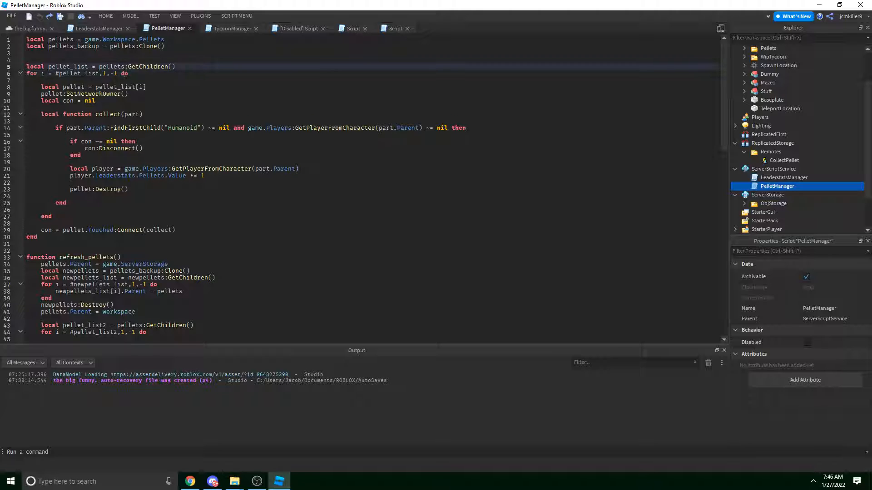
click(208, 57)
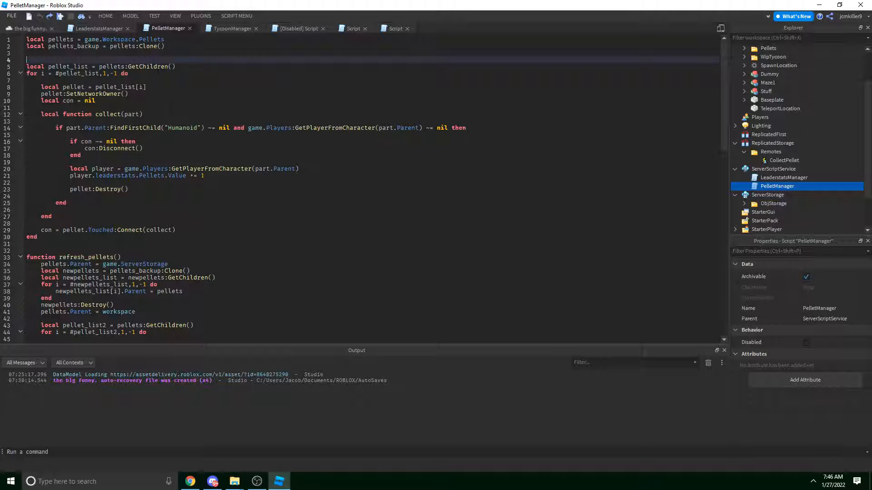
drag(129, 93, 40, 94)
key(ctrl+c)
click(109, 80)
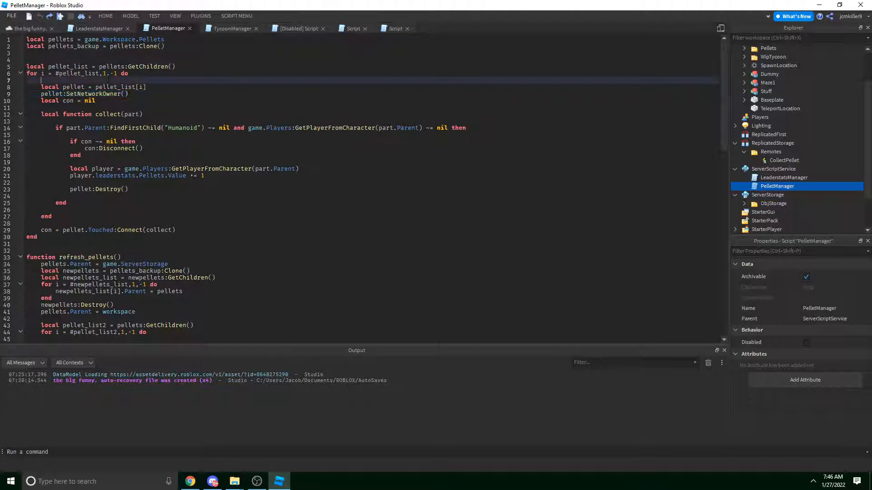
key(Return)
key(Up)
key(ctrl+v)
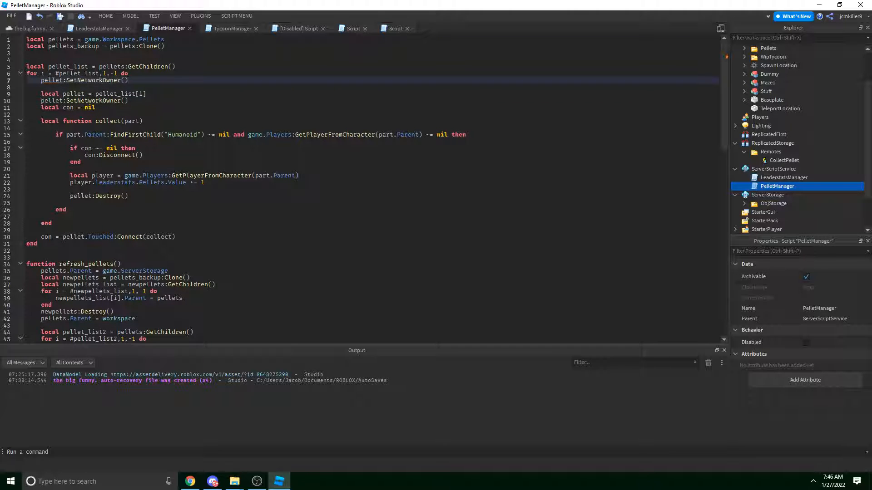
key(ctrl+z)
key(ctrl+z)
key(ctrl+z)
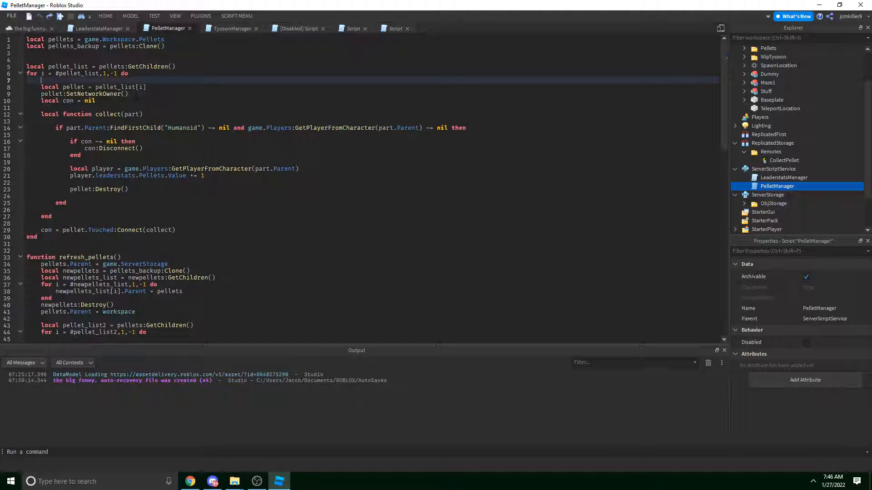
Put --[[ after pellet:SetNetworkOwner() and close the comment after the Touched:Connect line.
click(137, 95)
key(Return)
key(Return)
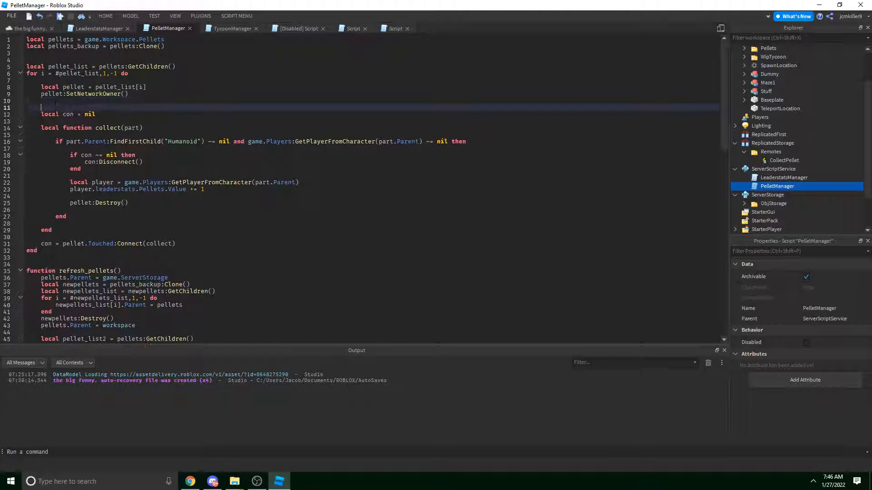
text(--[[)
click(235, 244)
key(Return)
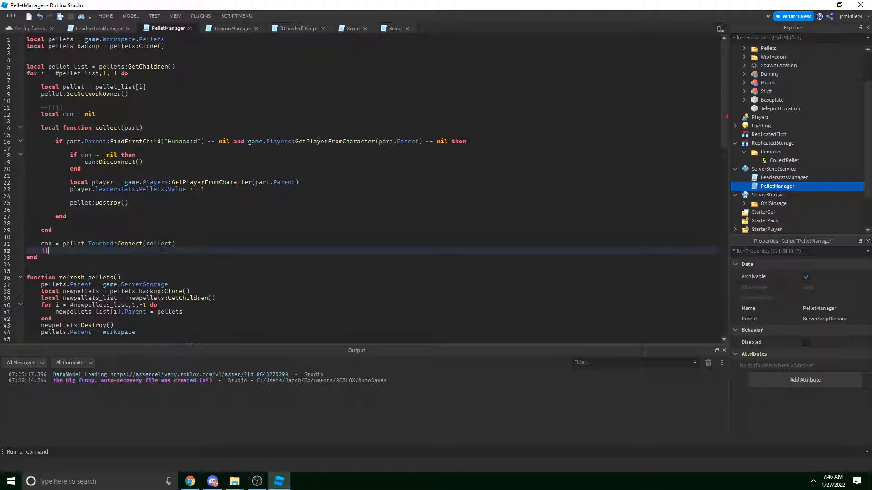
click(61, 108)
key(BackSpace)
key(BackSpace)
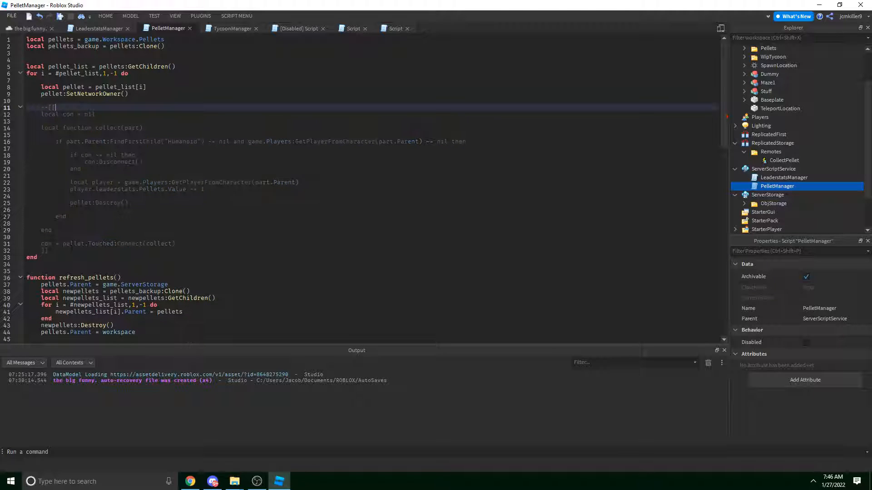
Review the commented block, then scroll past refresh_pellets to the end of the script.
drag(72, 248, 28, 88)
click(28, 108)
click(28, 88)
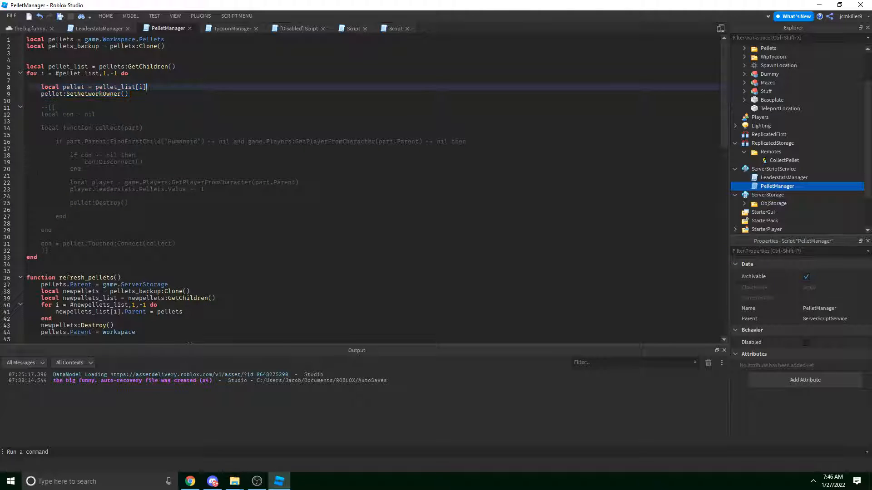
click(68, 278)
scroll(140, 257, down, 18)
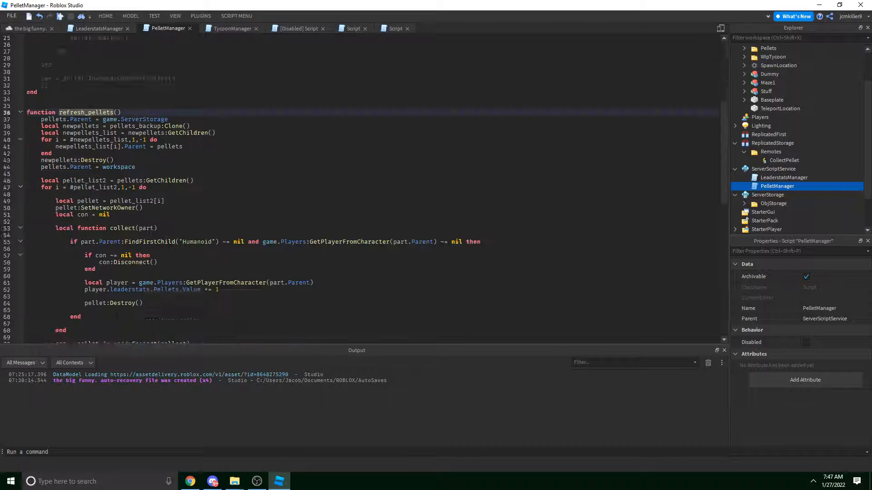
click(140, 257)
scroll(140, 257, down, 3)
Tidy the blank lines at the script's end and insert new lines at the top.
key(Return)
key(Return)
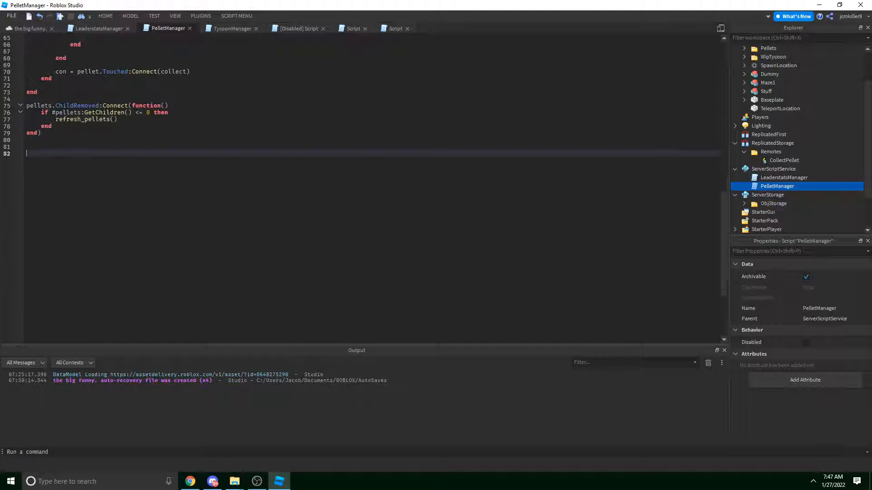
key(BackSpace)
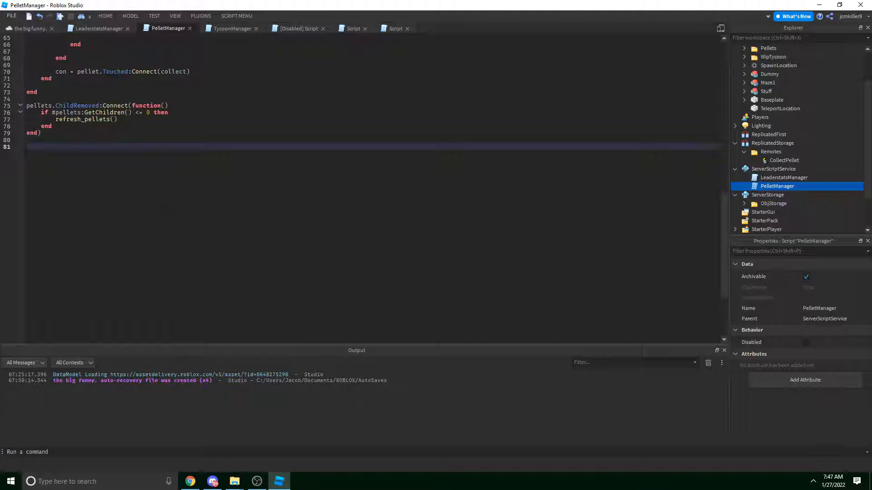
text(g)
key(BackSpace)
scroll(363, 187, up, 20)
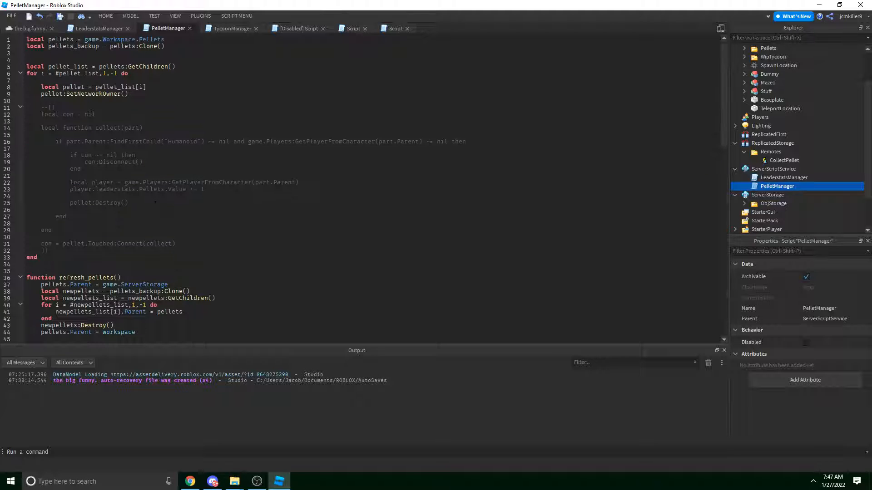
click(174, 50)
key(Up)
key(Up)
key(Return)
key(Up)
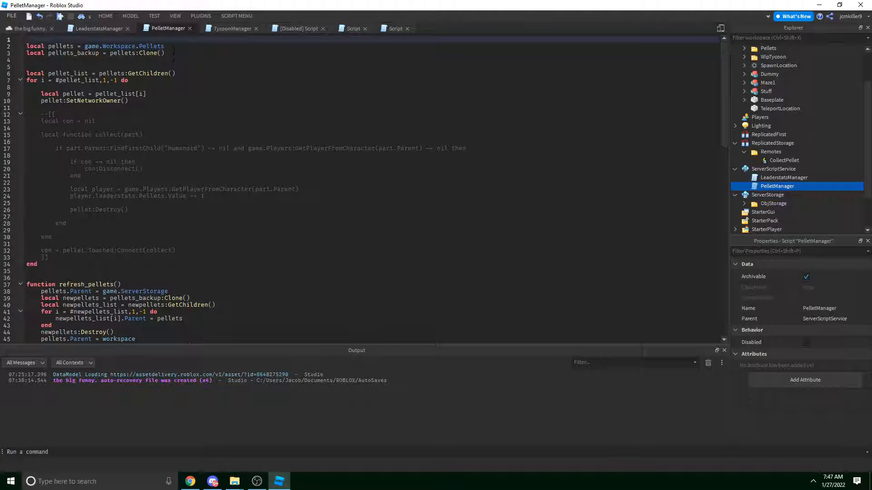
Declare local remotes = game.ReplicatedStorage.Remotes on a new first line of PelletManager.
key(Return)
key(Up)
text(local remotes)
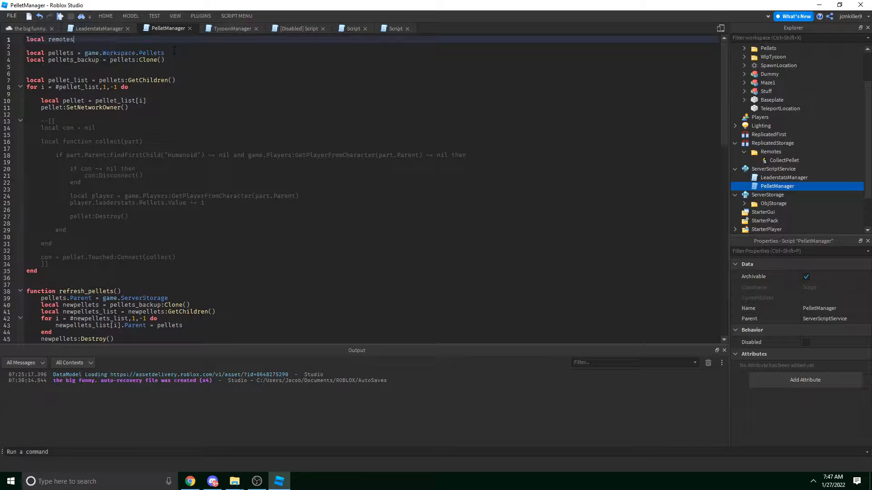
text( = game.ReplicatedStorage.rem)
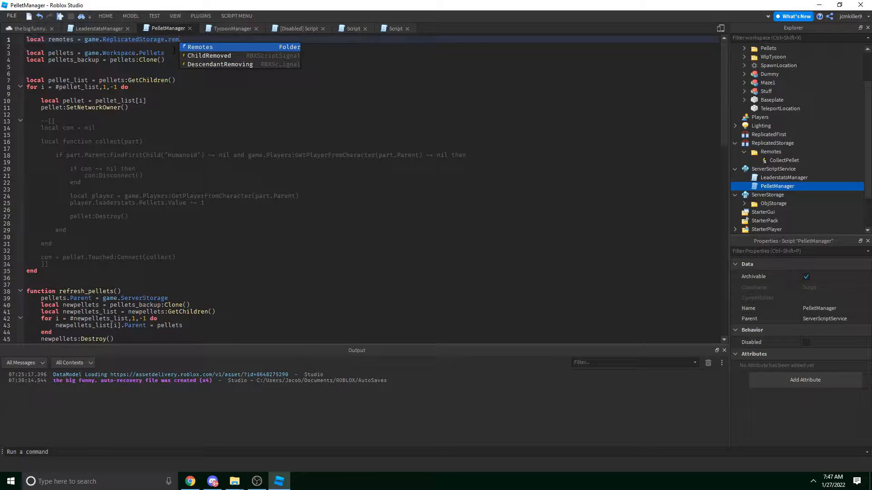
key(Tab)
At the end of the script, start a new line referencing remotes.CollectPellet.
scroll(166, 83, down, 20)
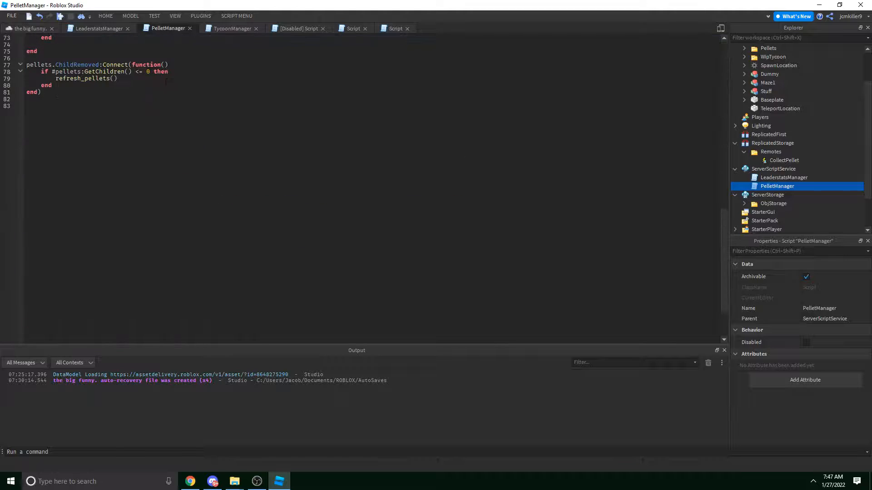
click(136, 164)
text(remotes)
key(Up)
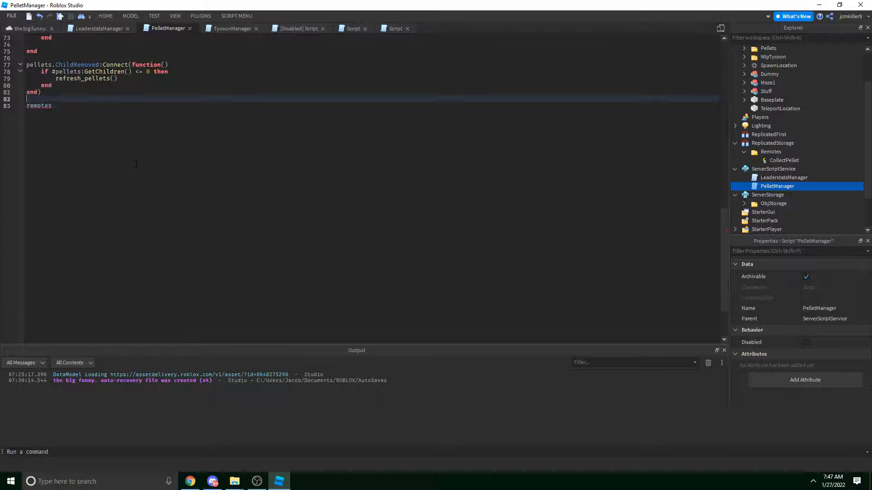
key(Return)
key(Return)
key(Down)
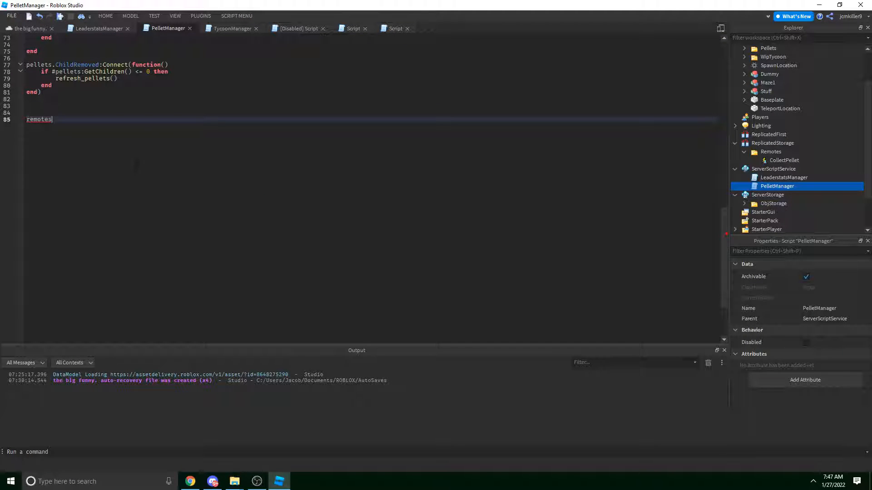
key(Return)
key(Return)
key(Return)
key(Up)
key(Up)
key(Up)
key(End)
text(.)
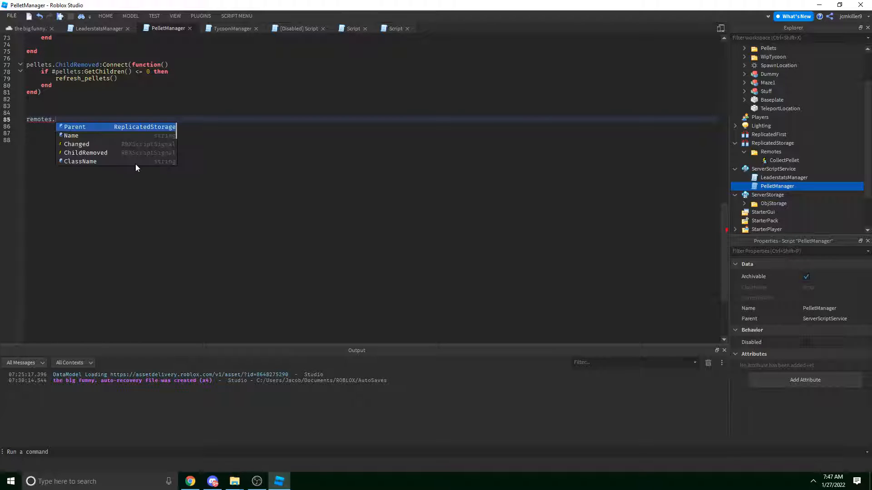
text(Co)
key(Tab)
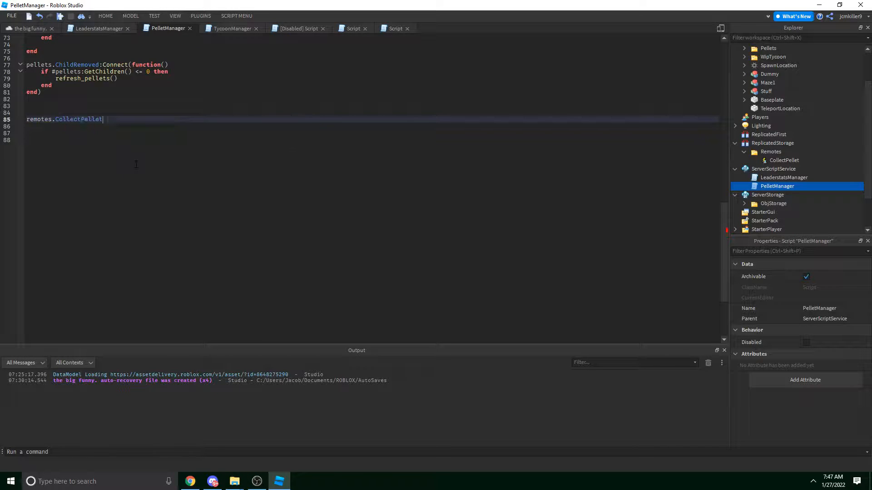
Connect CollectPellet.OnServerEvent to a function taking player and pellet parameters.
text(:C)
key(BackSpace)
key(BackSpace)
text(.OnS)
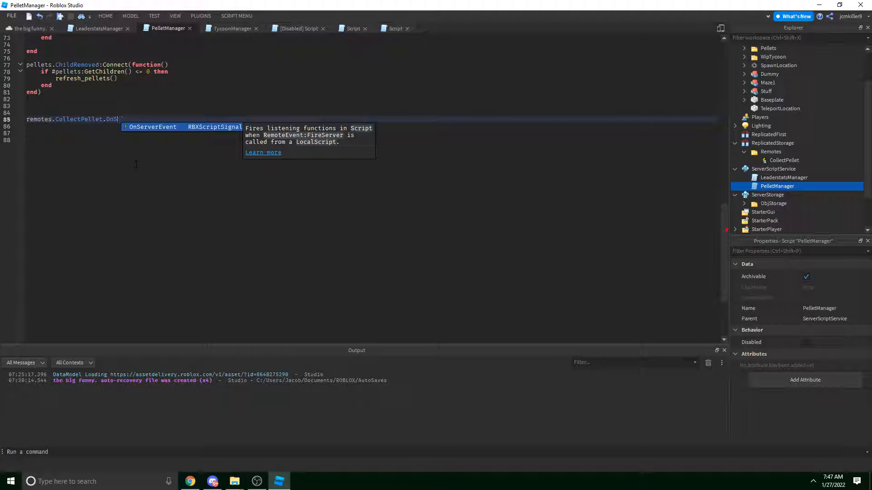
key(Tab)
text(:Conn)
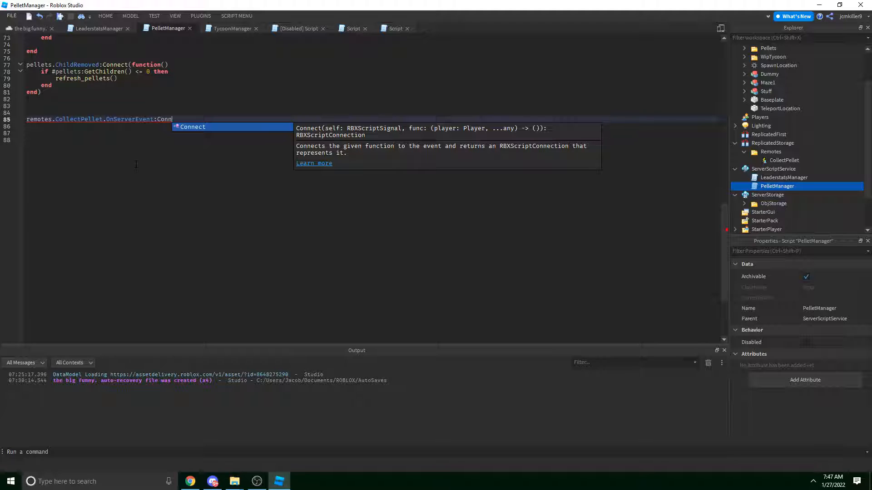
key(Tab)
text((function()
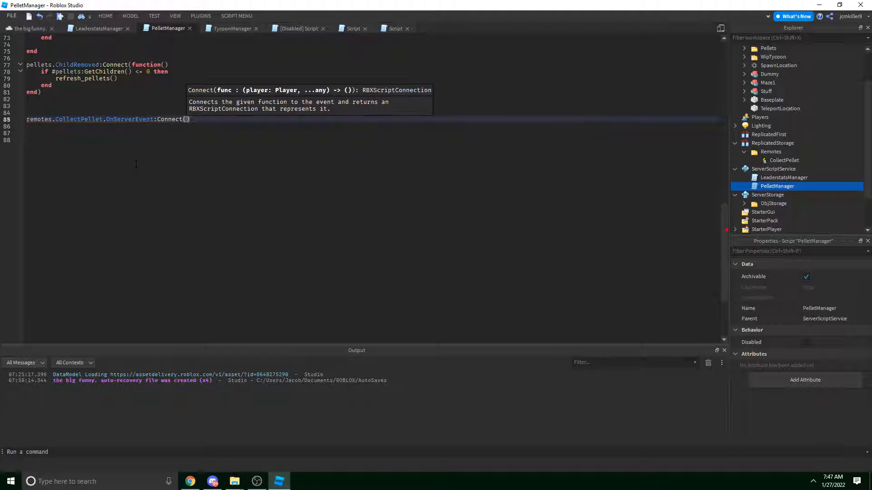
key(Right)
key(Right)
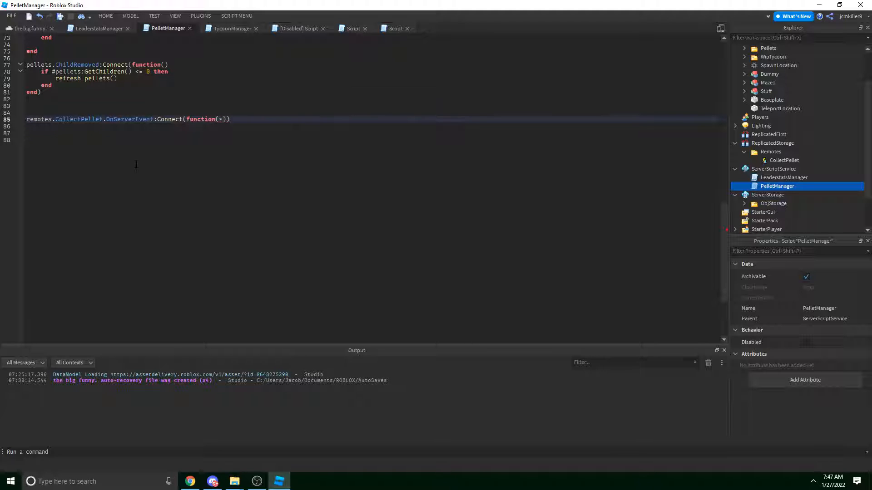
key(Left)
key(Left)
key(BackSpace)
key(Right)
key(Right)
key(BackSpace)
key(Left)
text(player,)
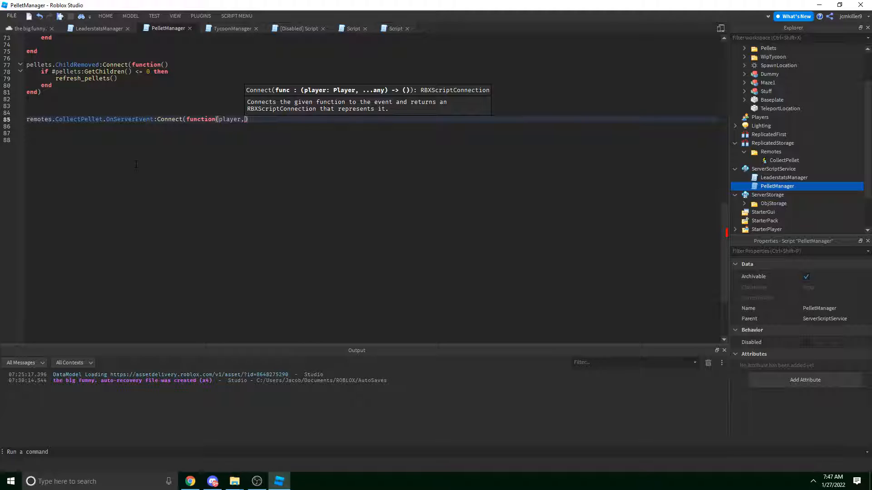
text(pellet)
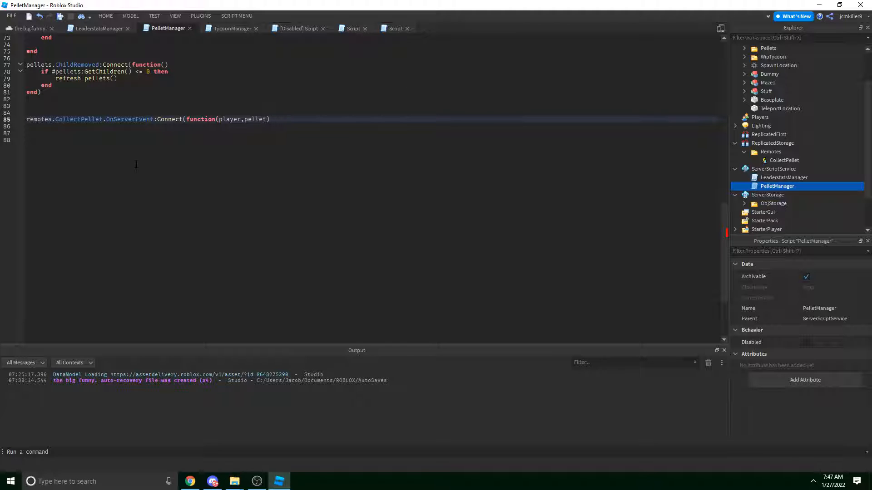
Put pellet:Destroy() inside the handler body.
key(Return)
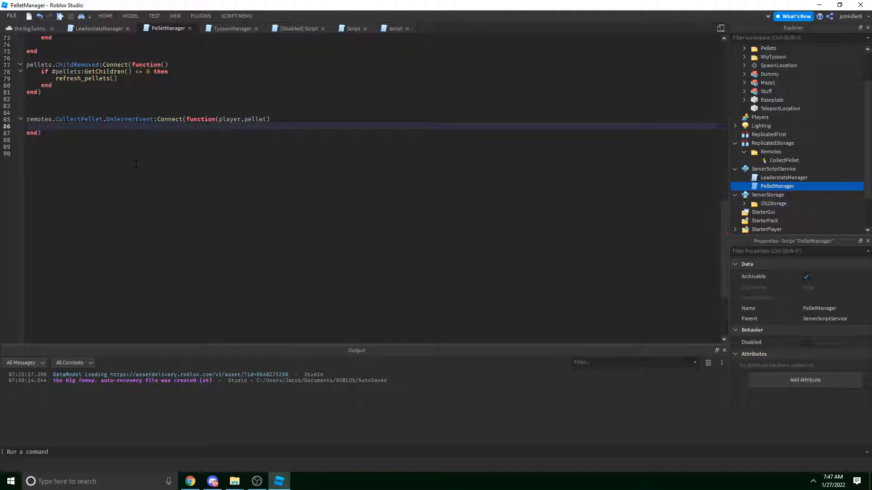
key(Return)
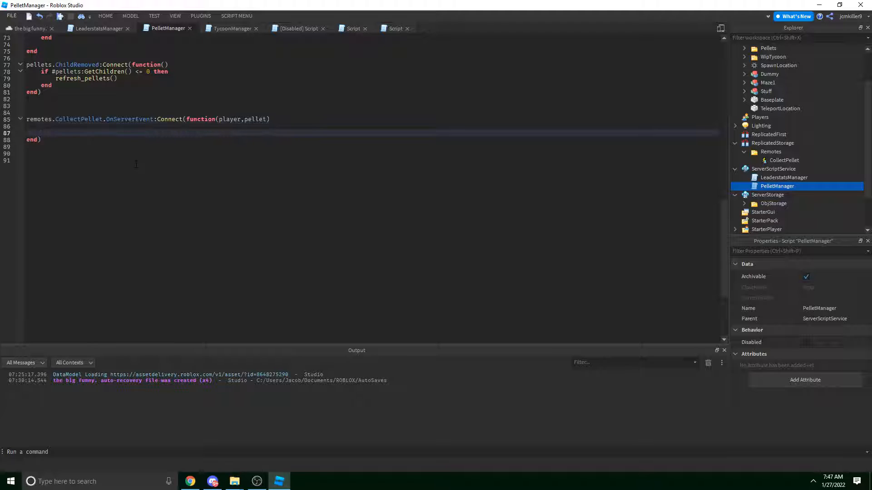
key(Return)
key(Up)
text(pellet)
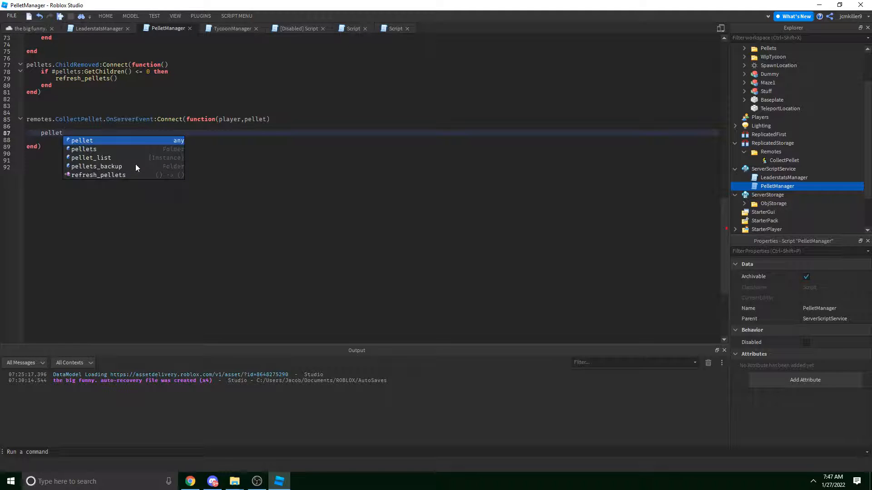
text(:Destroy())
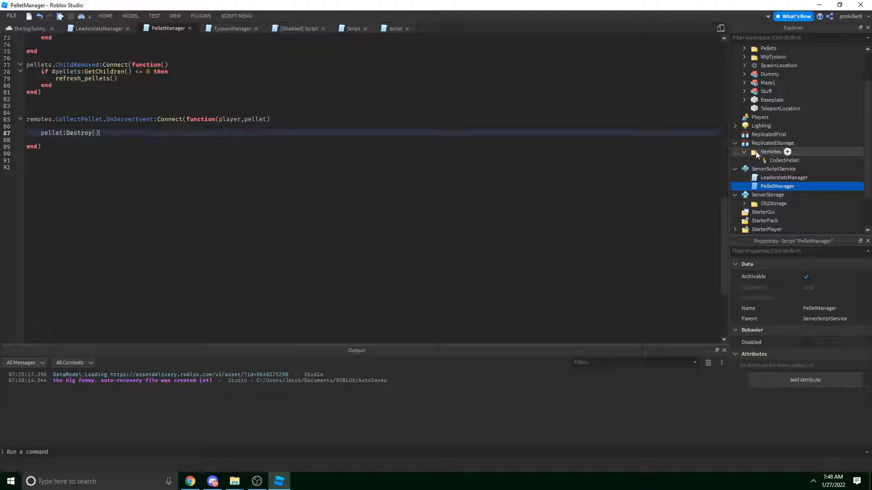
scroll(755, 151, down, 2)
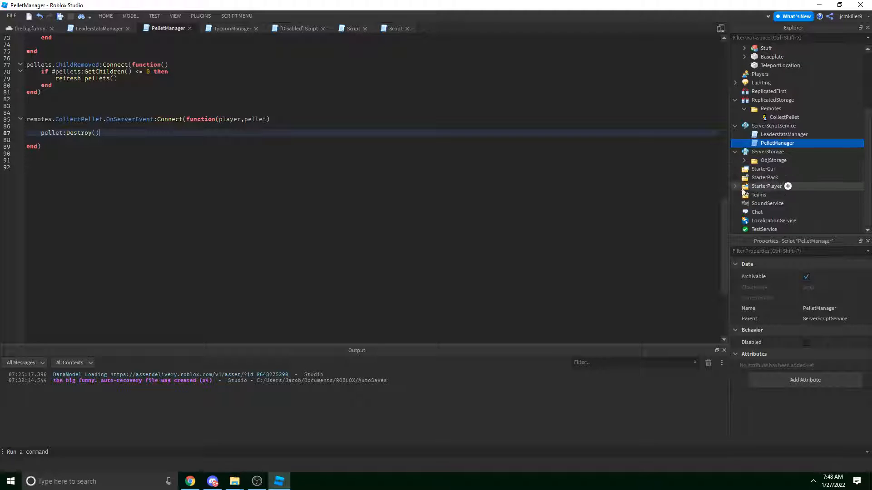
Insert a new LocalScript into StarterPack and clear its default Hello world code.
right_click(745, 179)
mouse_move(798, 359)
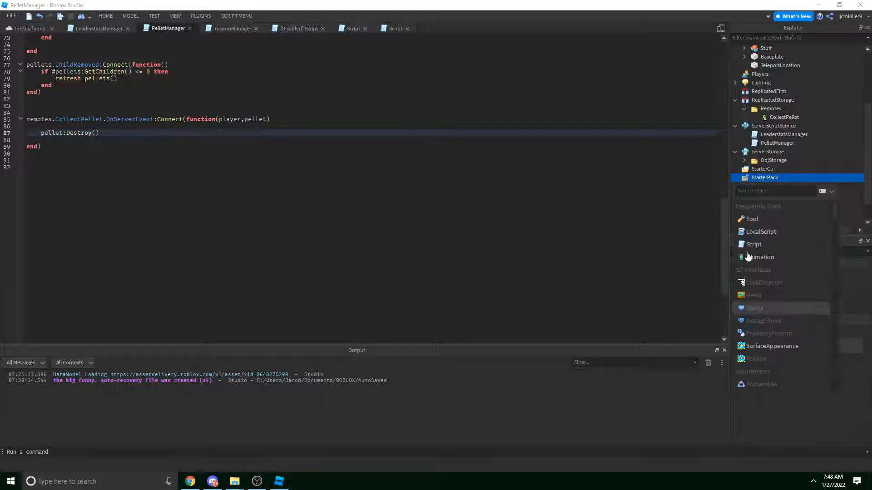
click(767, 233)
key(ctrl+a)
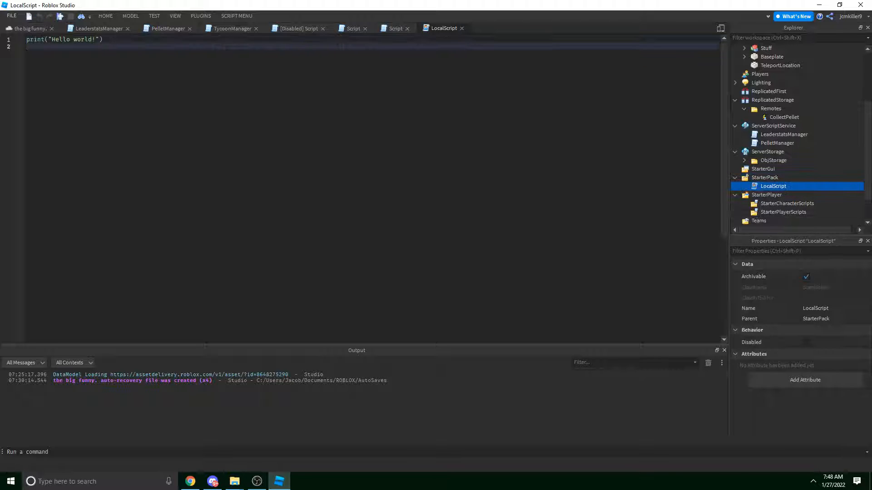
key(BackSpace)
Write a while true do loop containing wait(1).
text(while true do)
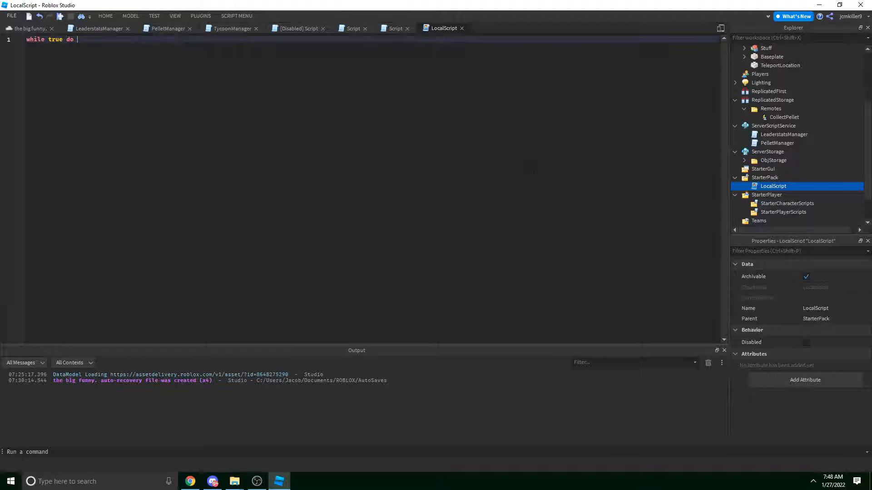
key(Return)
text(wait(1))
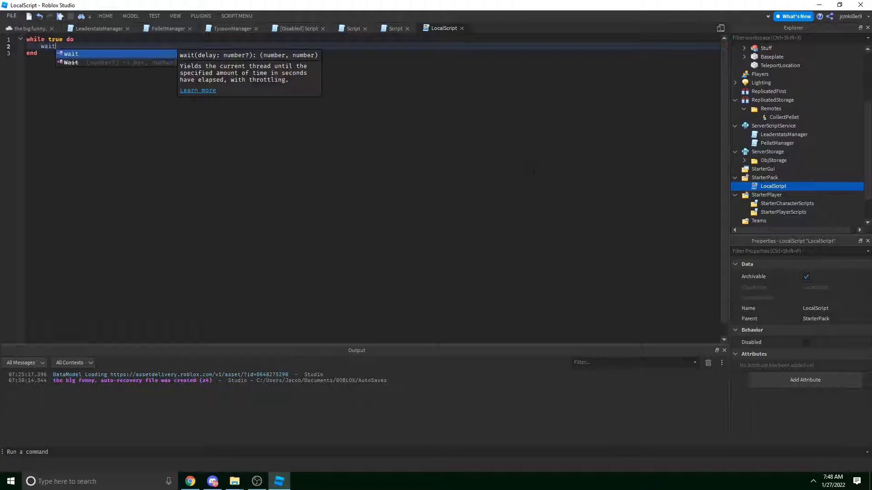
key(Up)
key(Right)
key(Right)
key(Right)
key(Return)
Draft a game.Workspace:WaitForChild("Pellets").Pellet reference in the loop, then delete it.
text(game.Workspace.B)
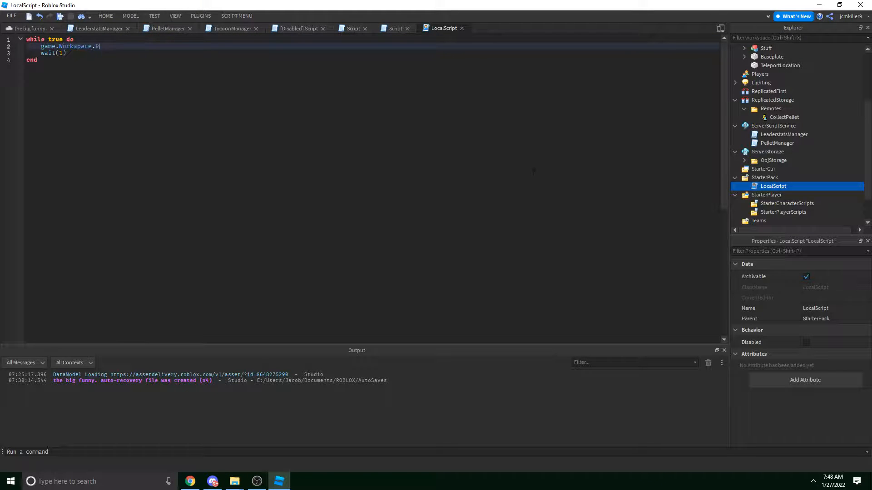
key(BackSpace)
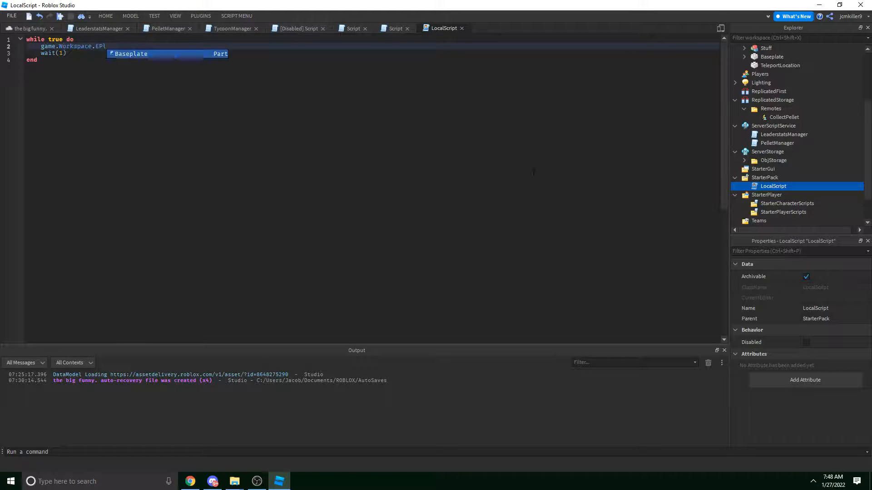
key(BackSpace)
text(:Wia)
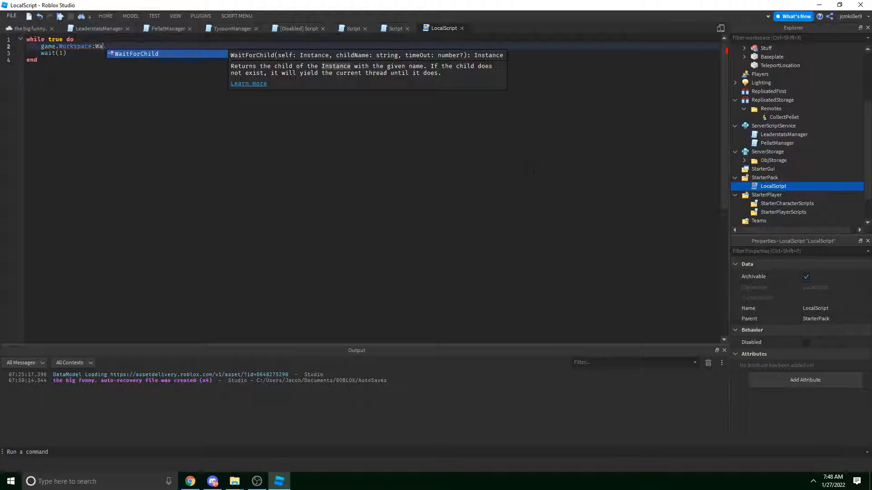
key(Tab)
text(")
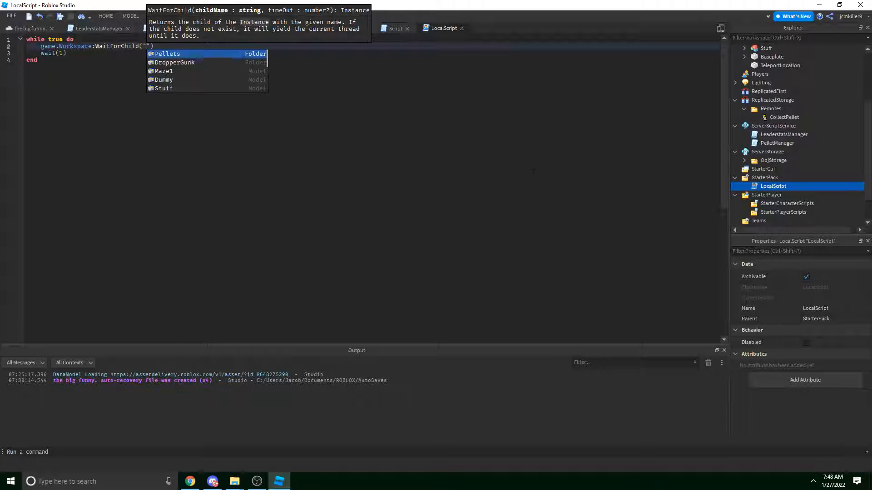
key(Tab)
key(End)
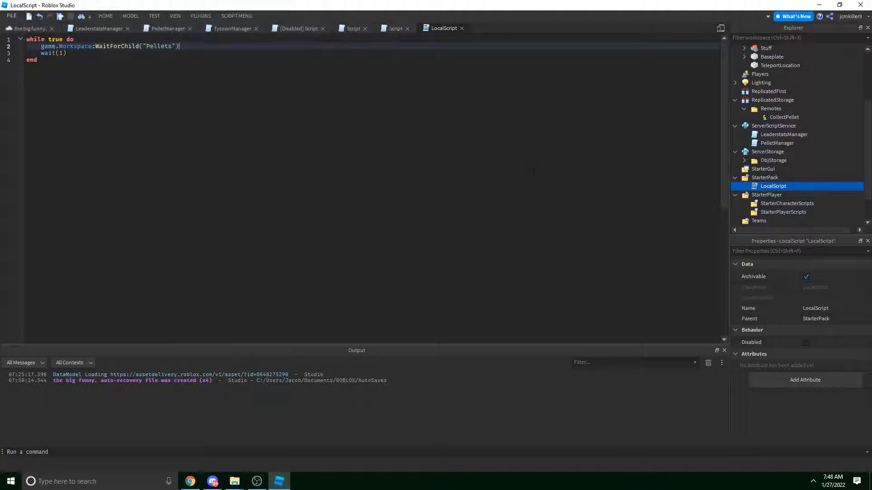
text(.Pel)
key(Tab)
key(shift+Home)
key(ctrl+c)
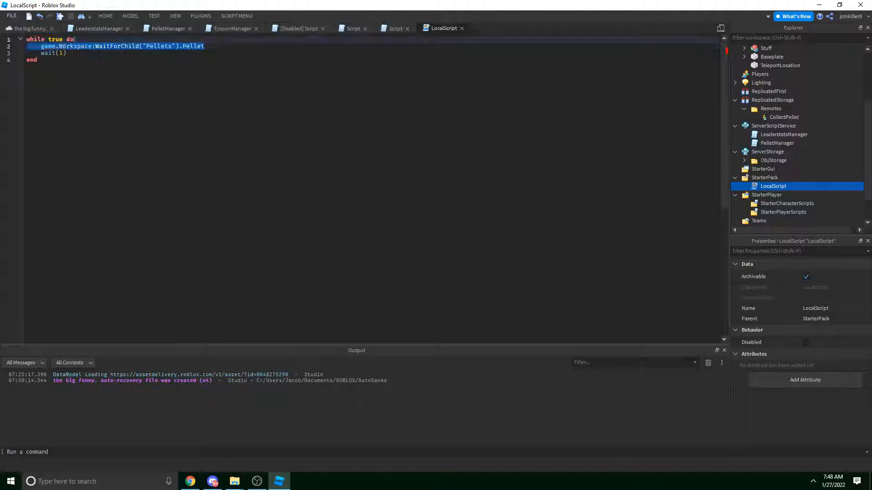
key(BackSpace)
Add game.ReplicatedStorage.Remotes.CollectPellet:FireServer() as the loop's first line.
text(game.Repll)
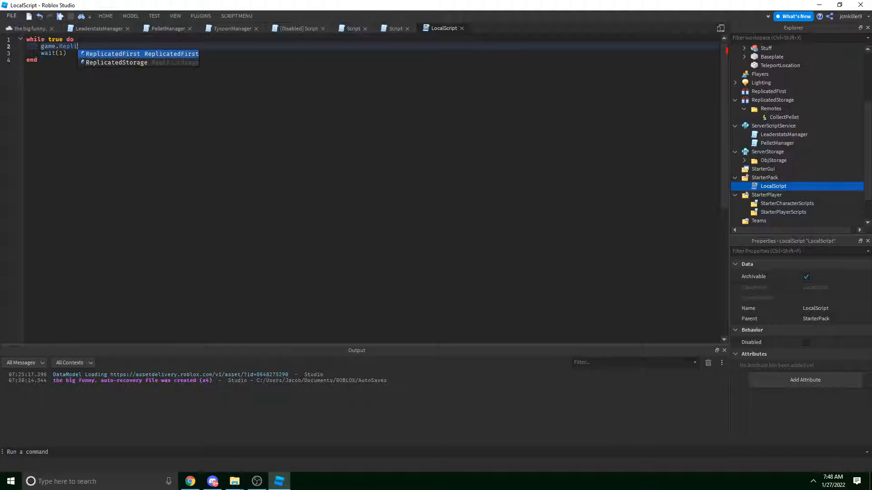
key(BackSpace)
text(icatedStorage.Remotes)
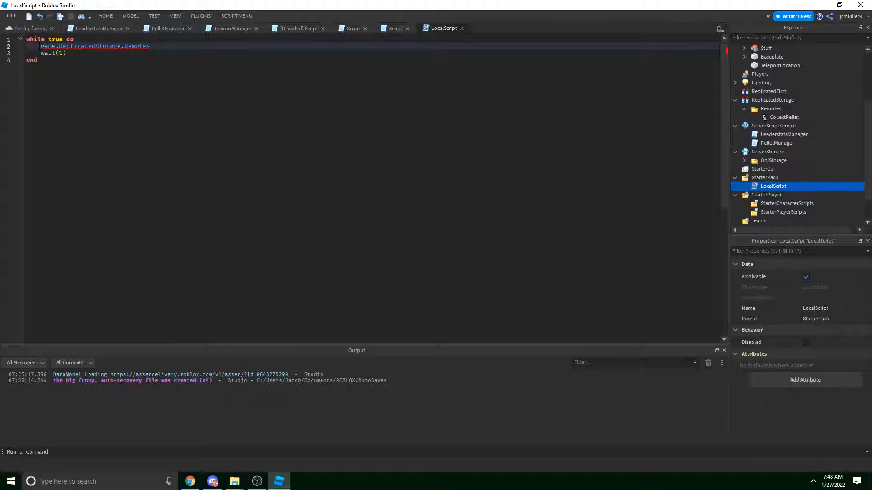
text(.)
key(Escape)
text(CollectPellet:FireServer())
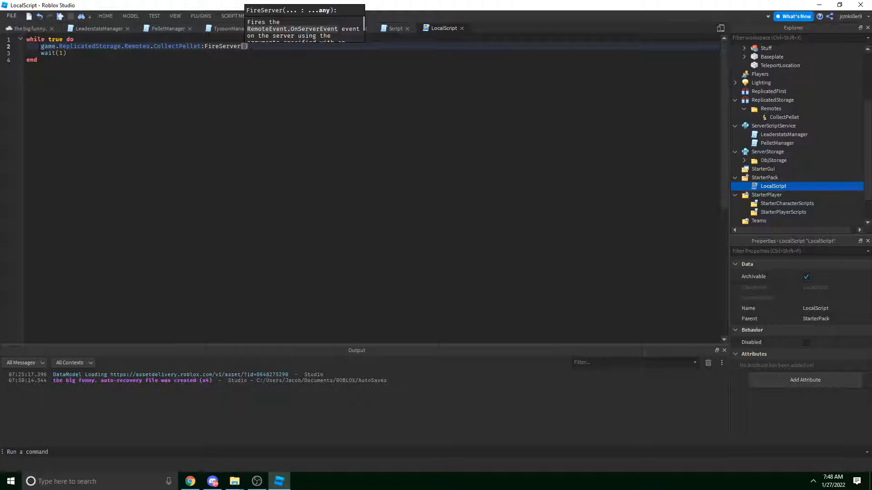
click(322, 36)
Look through the open scripts and reposition the PelletManager tab among them.
click(388, 27)
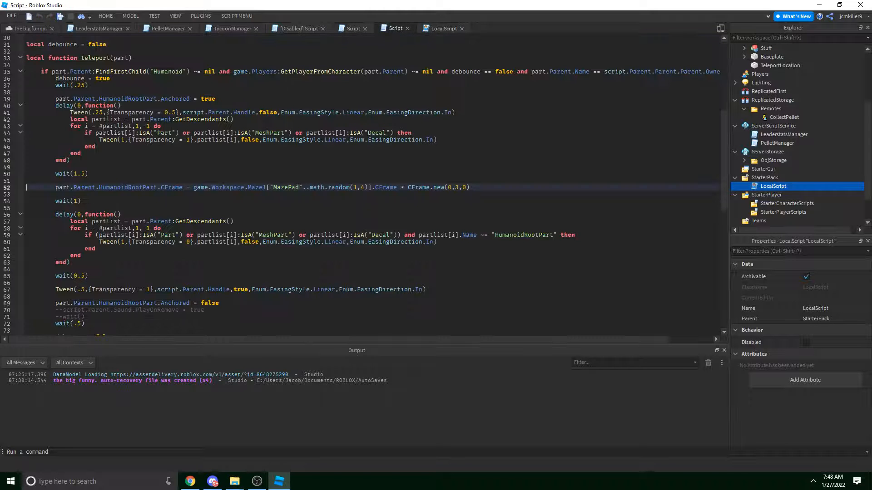
click(163, 29)
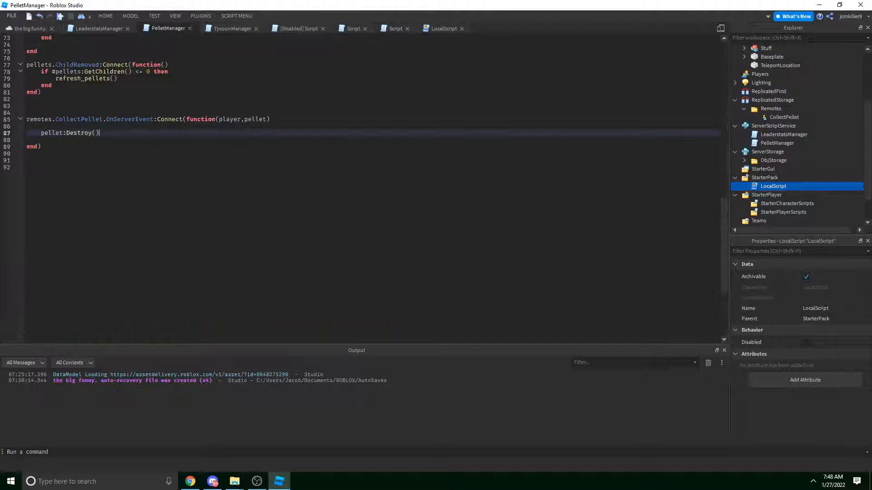
drag(109, 120, 151, 120)
click(437, 29)
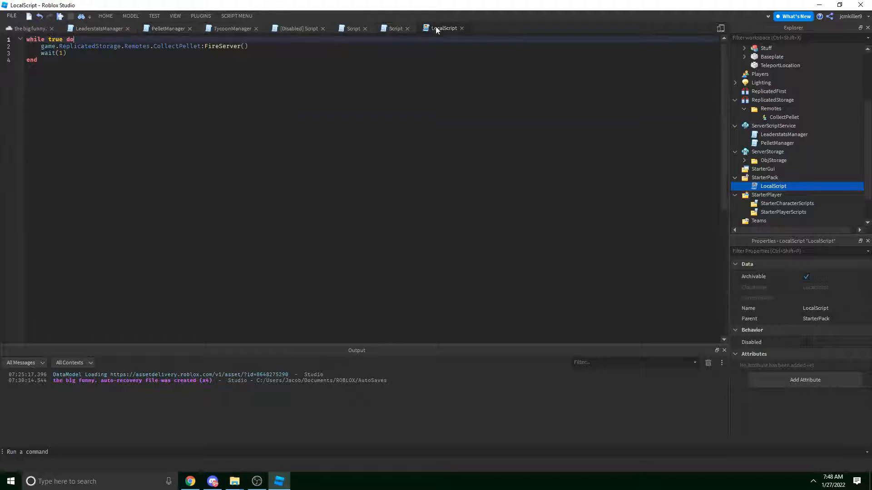
click(311, 31)
click(168, 28)
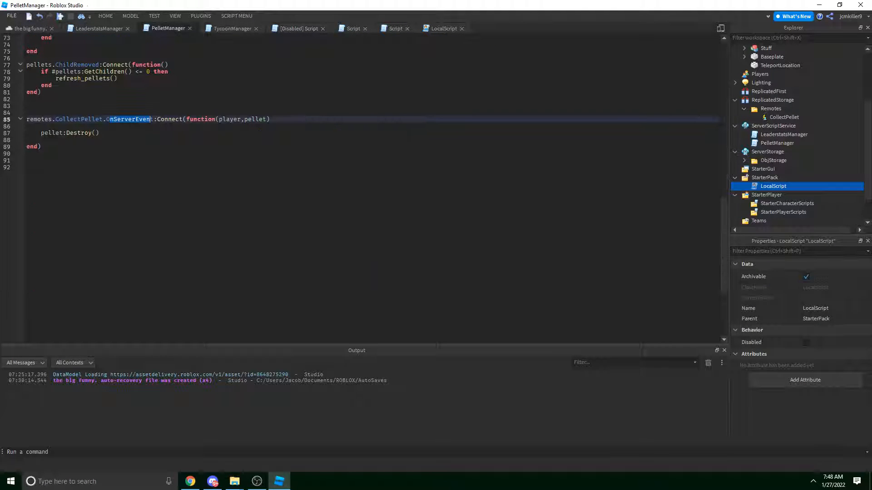
click(429, 29)
drag(190, 29, 470, 31)
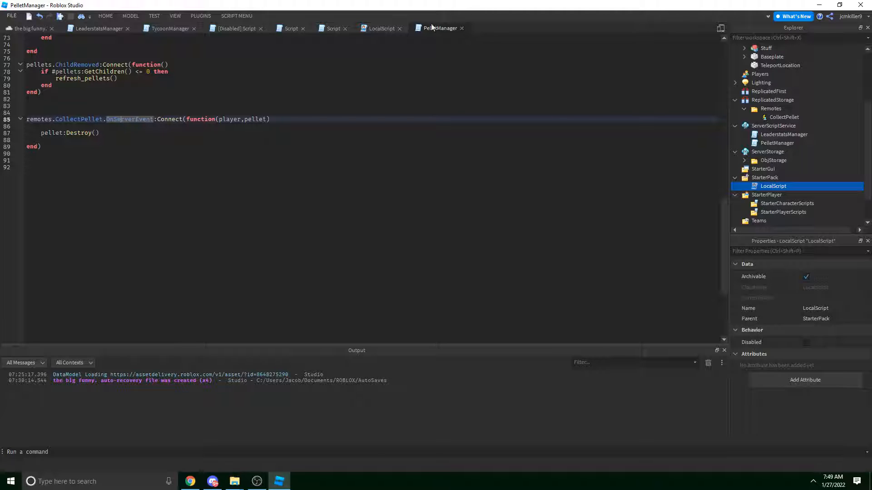
click(231, 29)
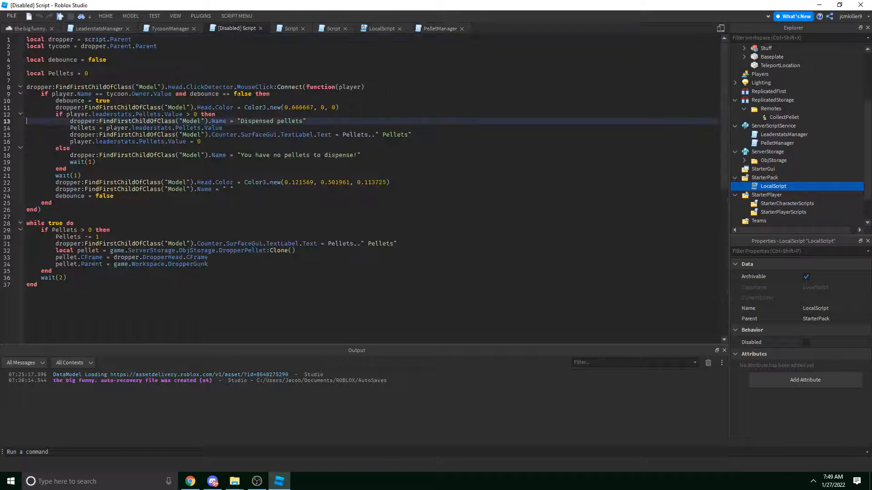
click(438, 28)
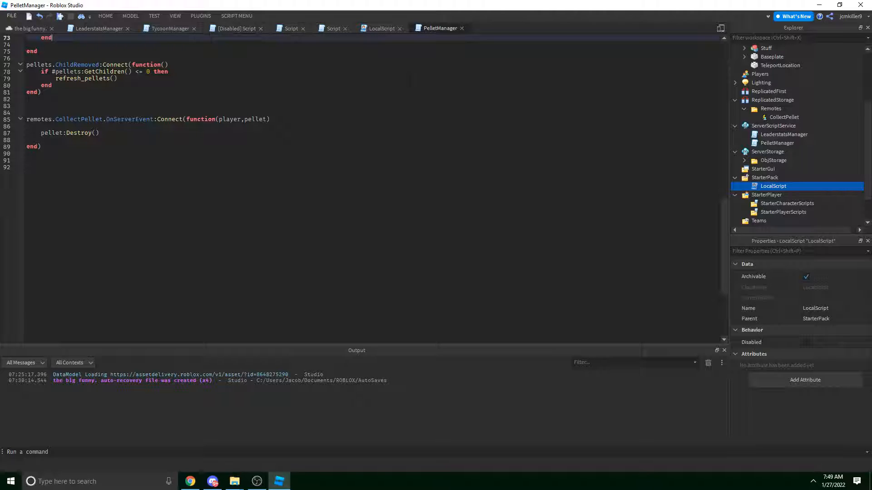
Place the LocalScript tab after PelletManager and compare FireServer() with the handler's player parameter.
drag(382, 29, 427, 34)
click(259, 60)
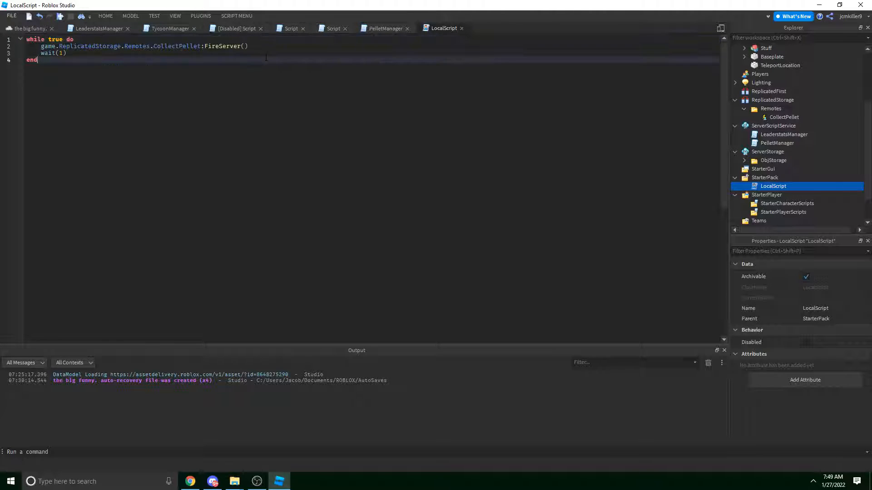
click(291, 46)
key(Left)
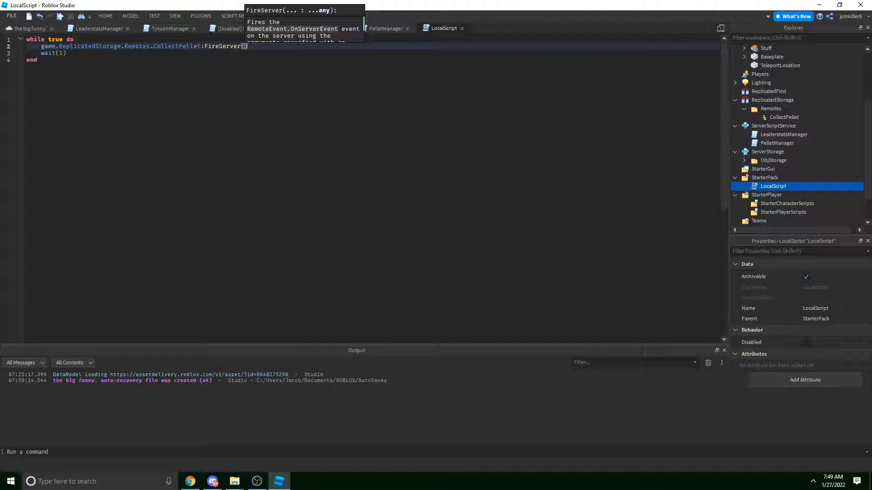
click(393, 28)
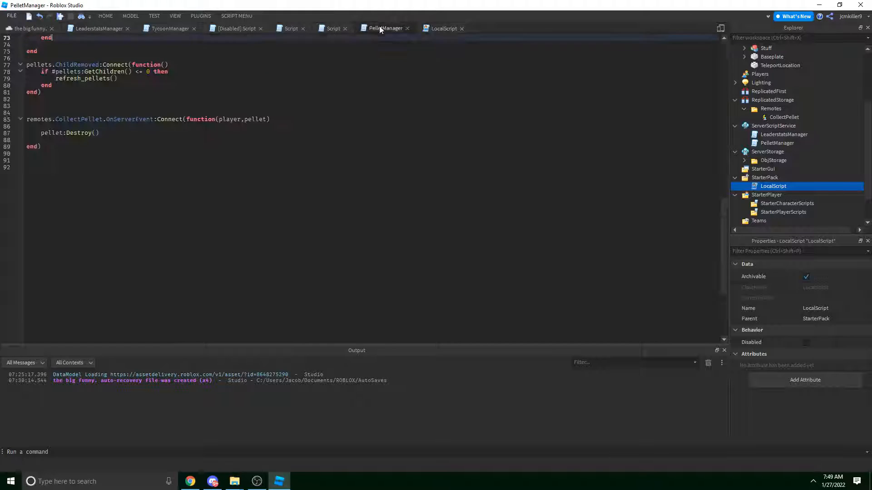
double_click(229, 119)
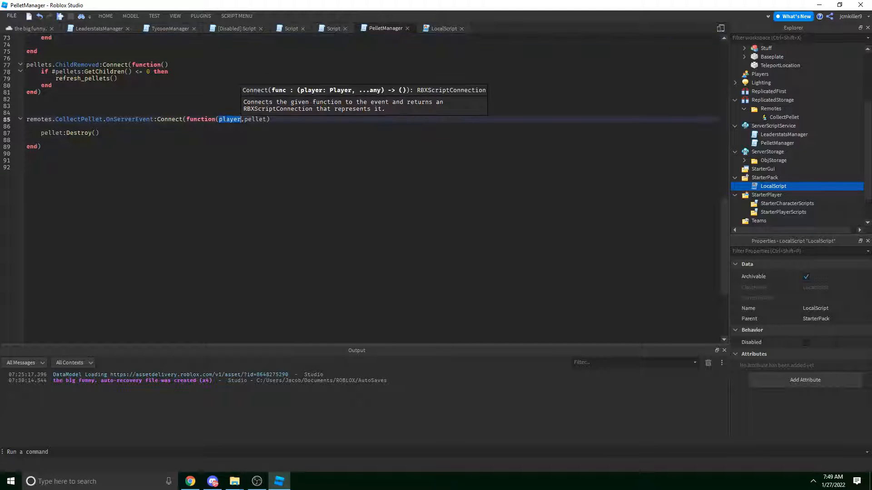
Paste game.Workspace:WaitForChild("Pellets").Pellet as the FireServer argument in the LocalScript.
click(436, 27)
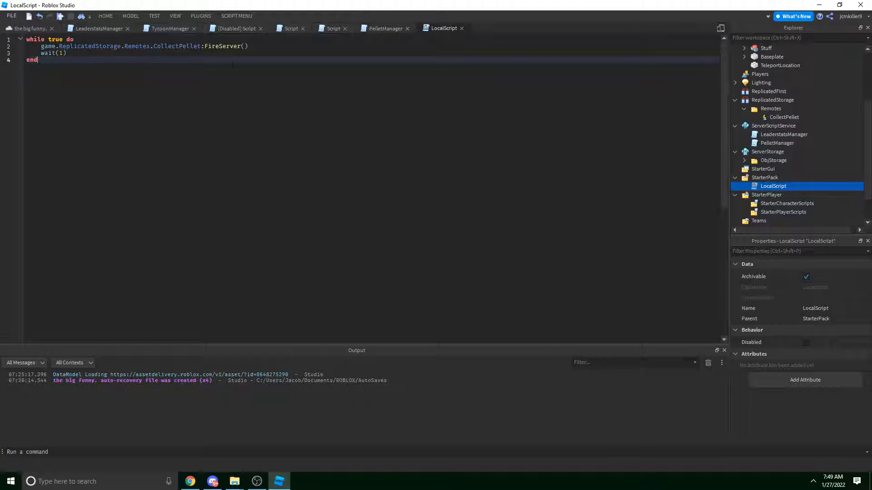
click(245, 46)
key(ctrl+v)
click(378, 59)
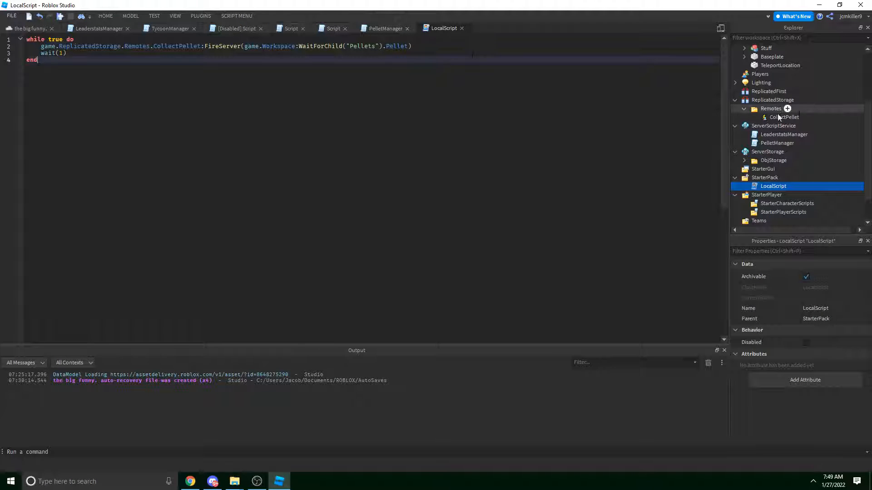
Expand the Pellets folder, select the first Pellet, then show the maze place's TEST ribbon.
scroll(777, 170, up, 3)
double_click(768, 93)
click(767, 101)
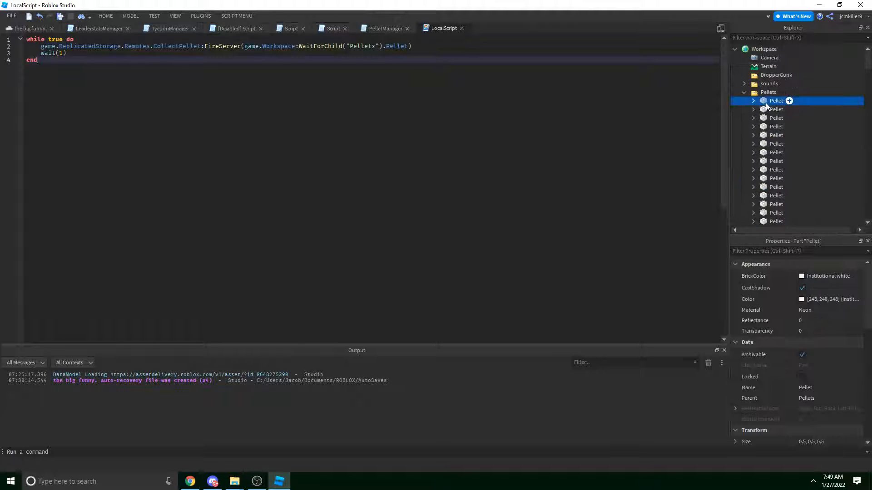
click(28, 28)
click(154, 16)
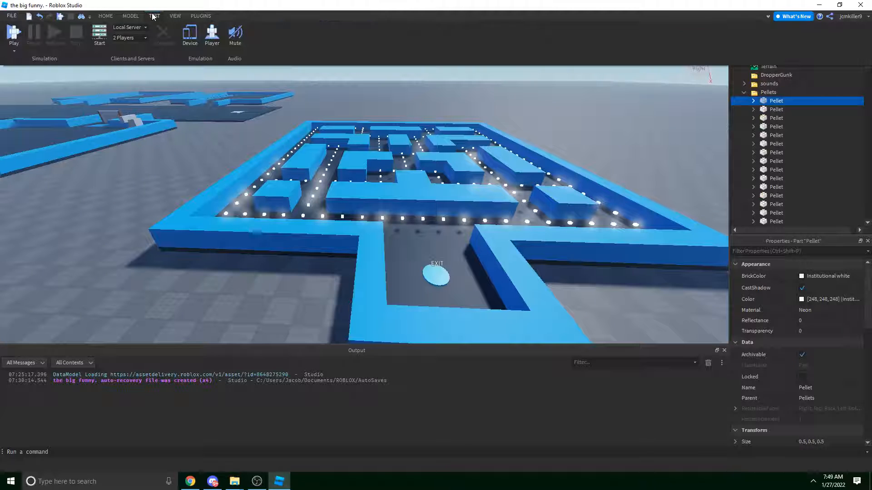
click(14, 50)
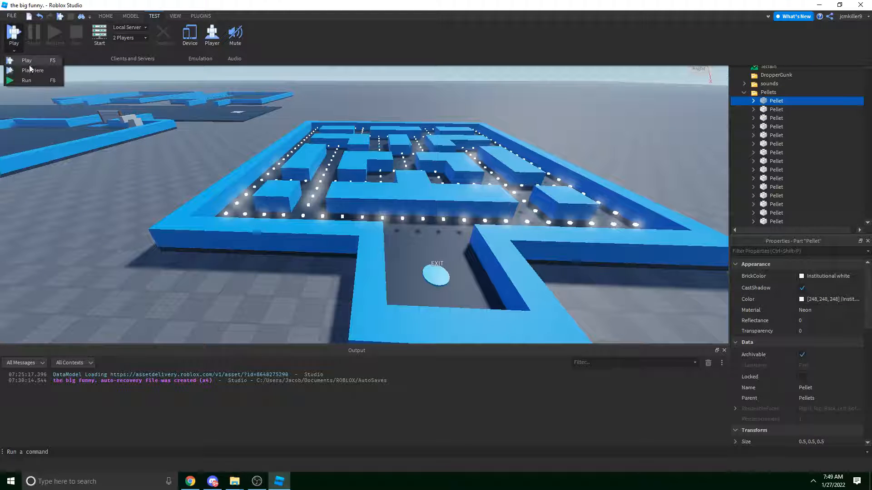
click(31, 72)
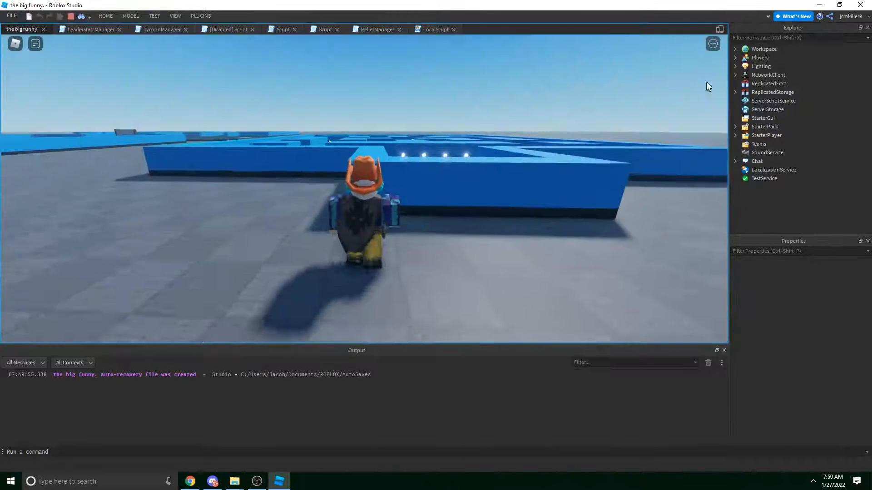
key(w)
scroll(512, 108, down, 10)
right_drag(511, 108, 512, 108)
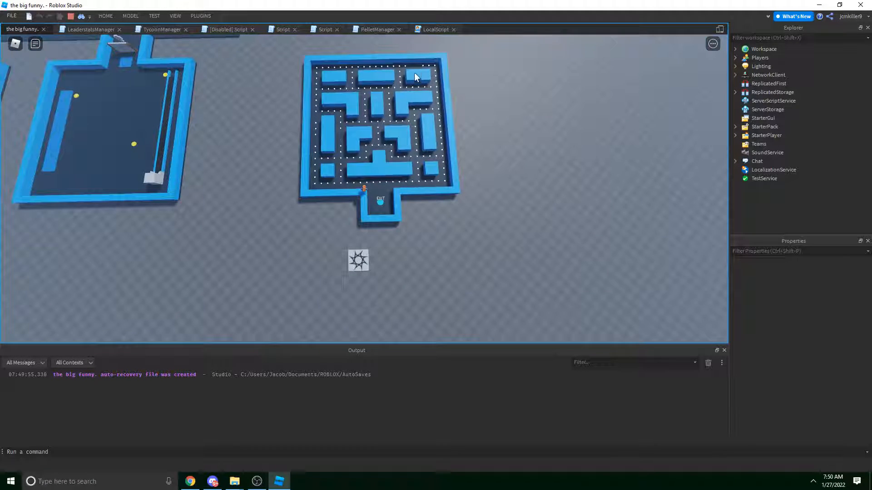
scroll(247, 142, up, 5)
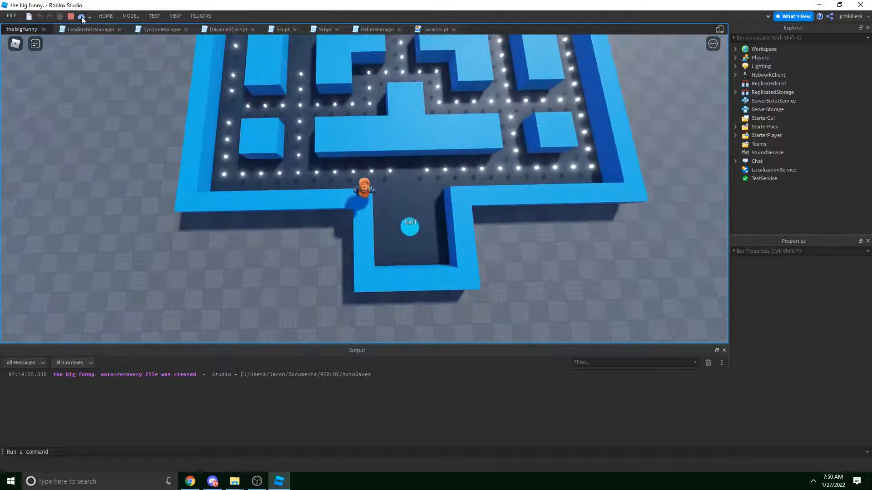
key(shift+F5)
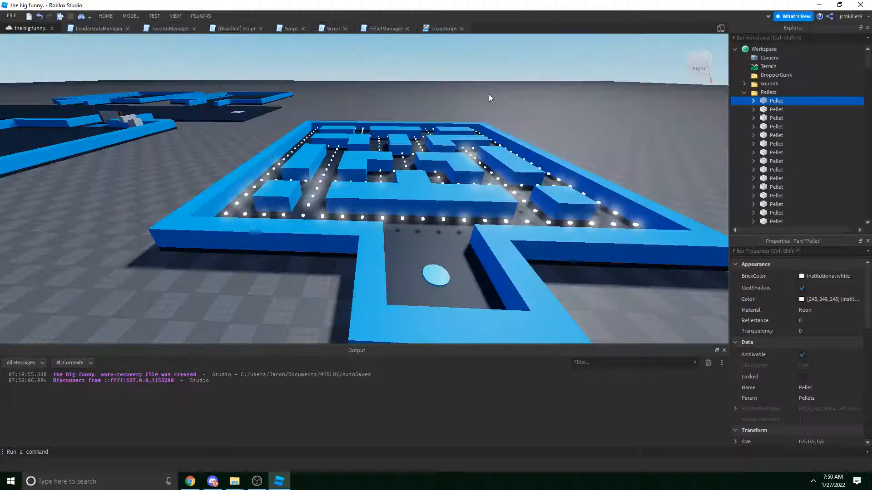
Insert a ScreenGui into StarterGui and then delete it again.
scroll(813, 124, down, 2)
scroll(808, 128, up, 10)
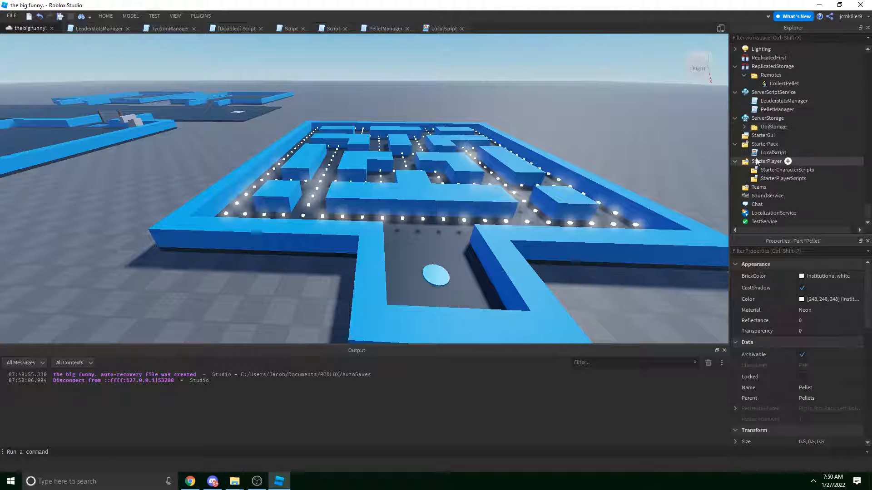
click(756, 139)
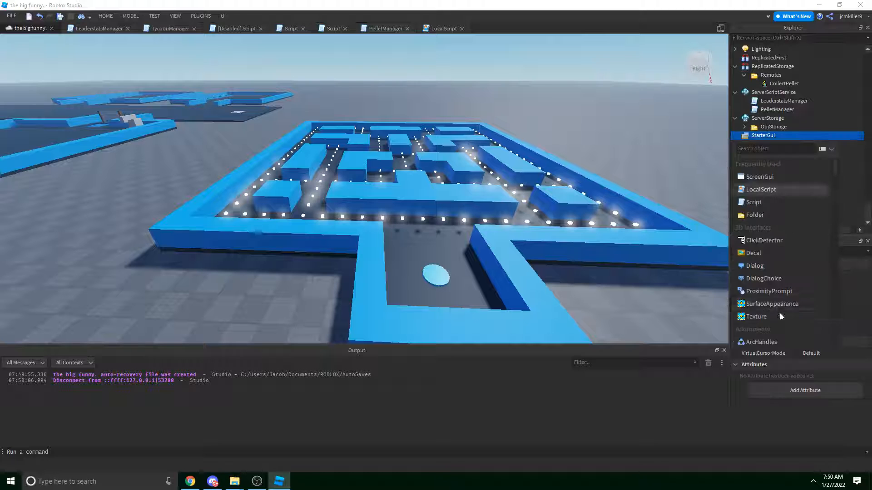
click(767, 182)
click(766, 145)
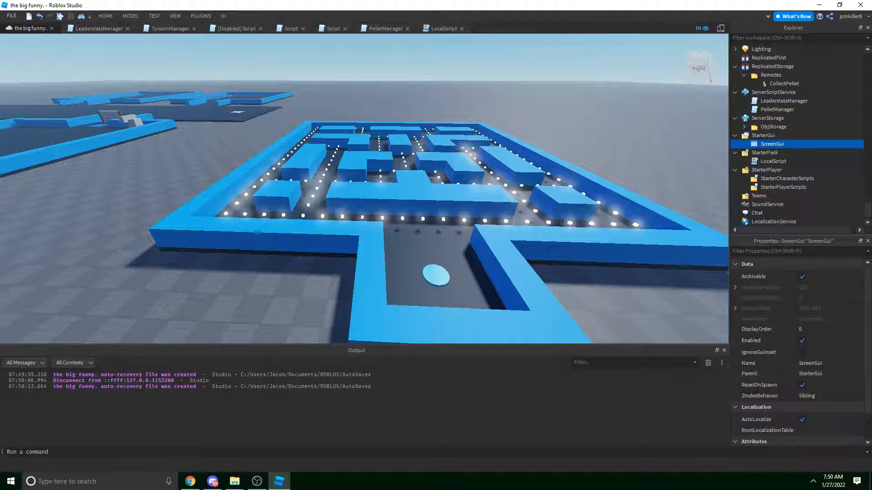
key(Delete)
Drag the LocalScript from StarterPack into StarterPlayerScripts and name it LocalPelletManager.
drag(773, 153, 770, 177)
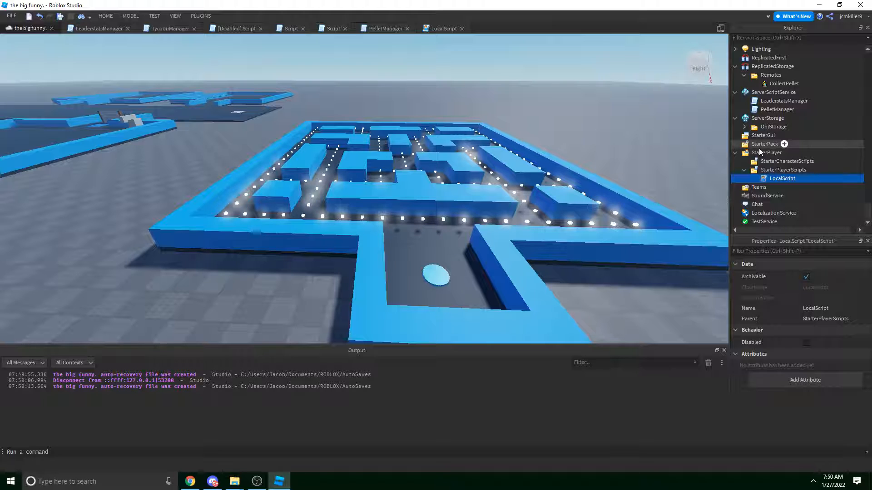
double_click(780, 177)
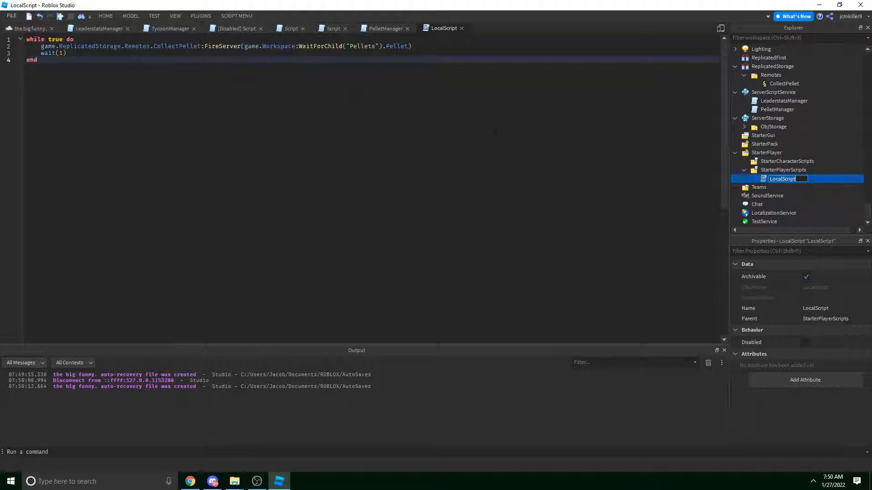
click(766, 171)
click(769, 180)
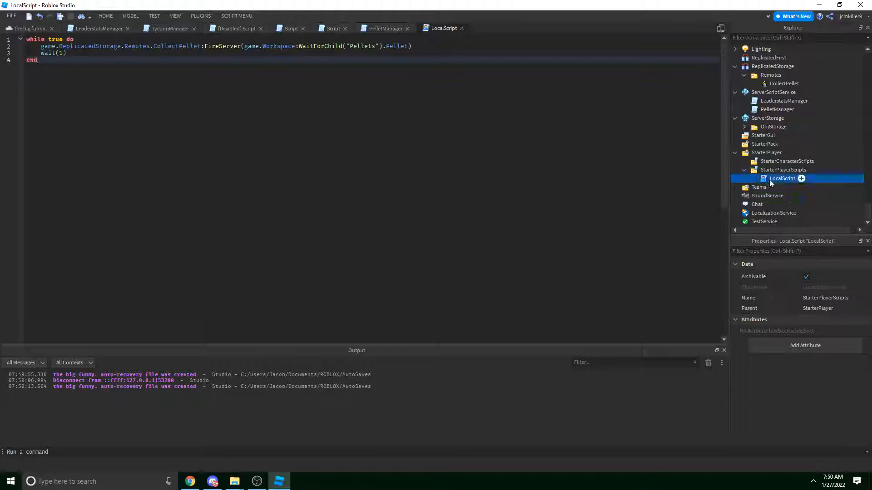
key(F2)
text(LocalPelletManager)
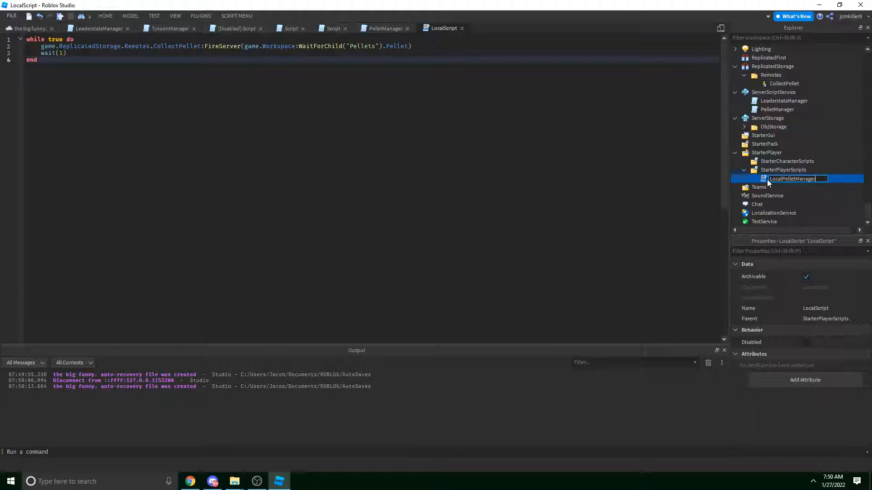
key(Return)
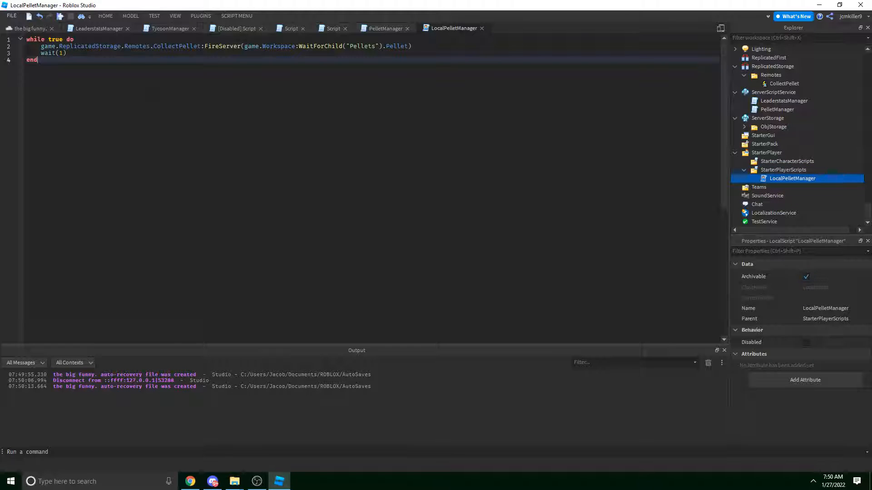
Paste PelletManager's collect block, lines 14–33, into LocalPelletManager.
click(383, 30)
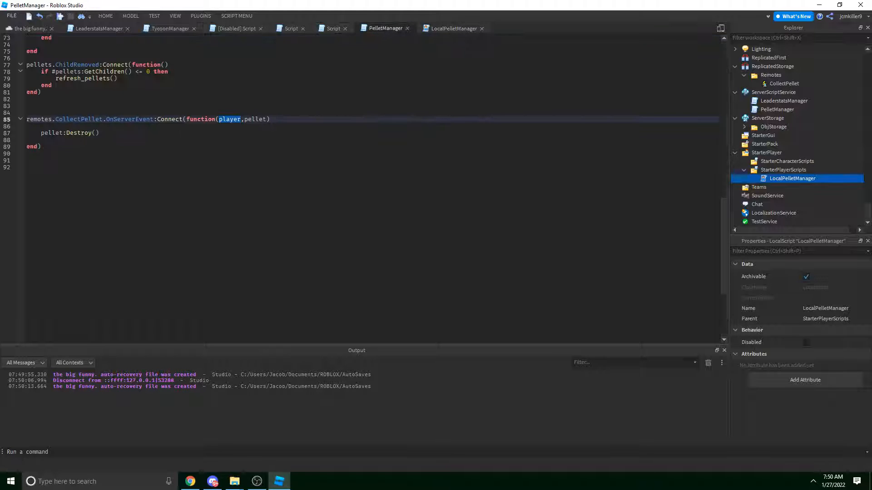
scroll(363, 189, up, 16)
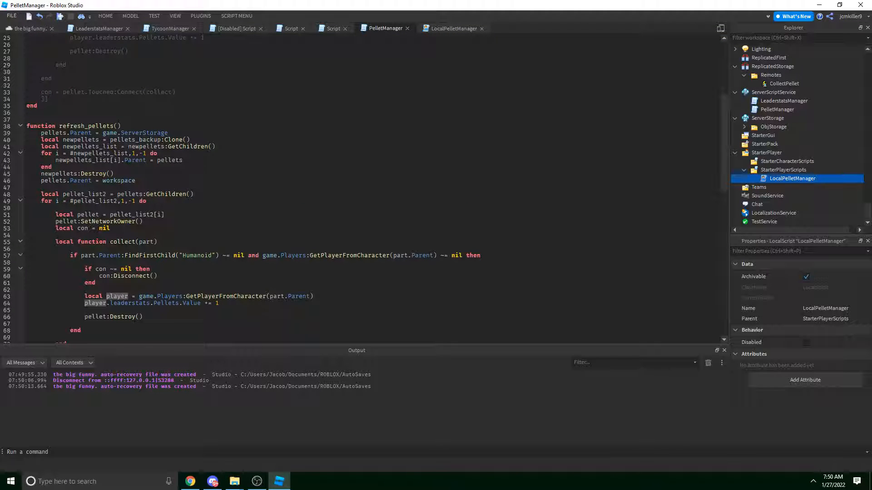
scroll(96, 222, down, 5)
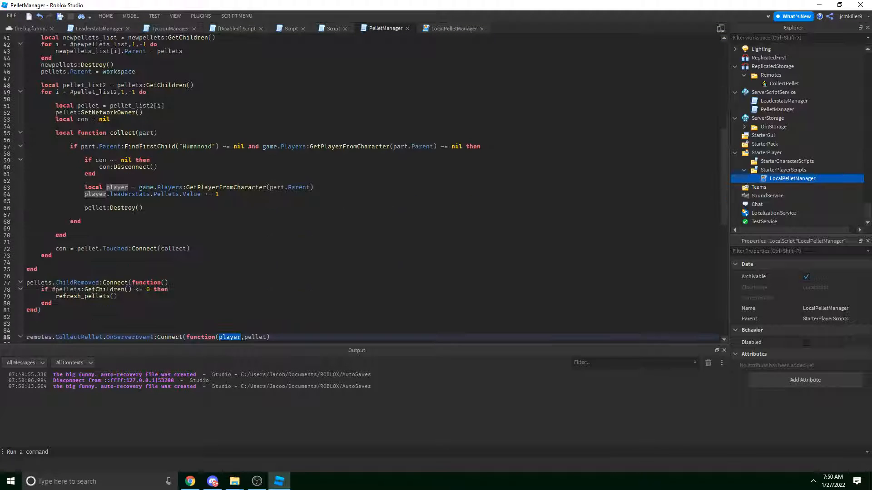
drag(78, 249, 40, 85)
click(79, 249)
click(81, 256)
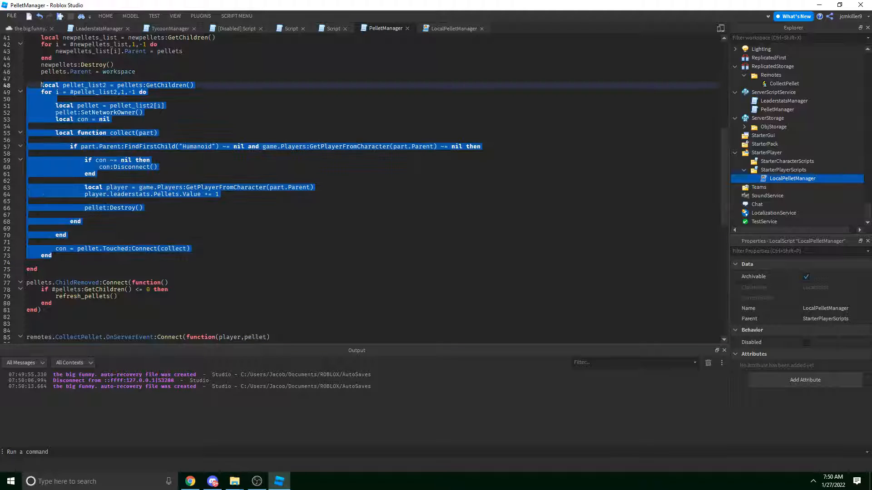
scroll(42, 86, up, 13)
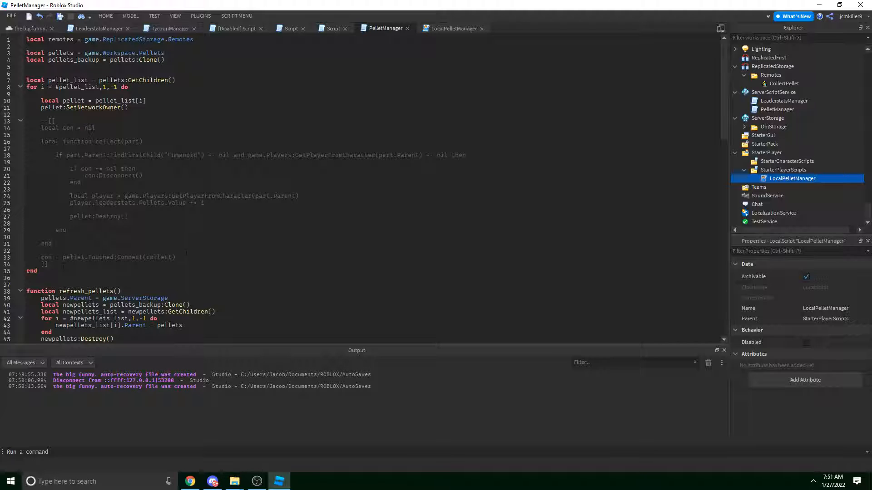
drag(186, 256, 40, 127)
key(ctrl+c)
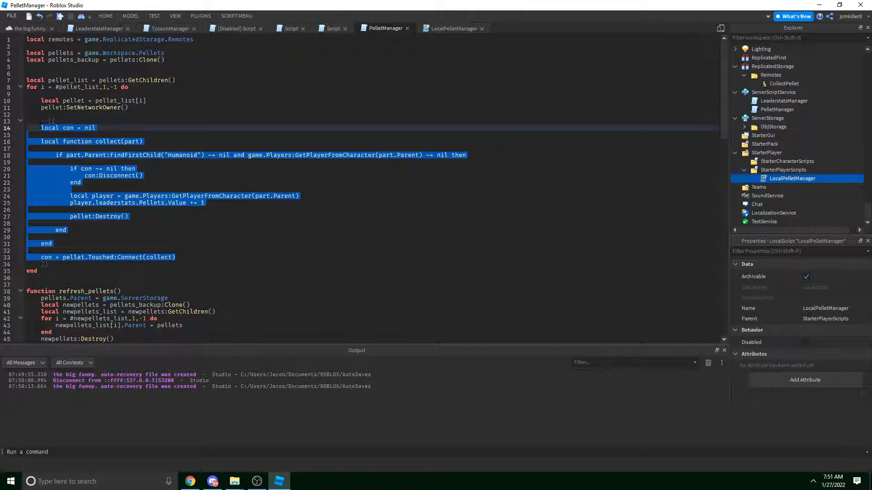
click(440, 29)
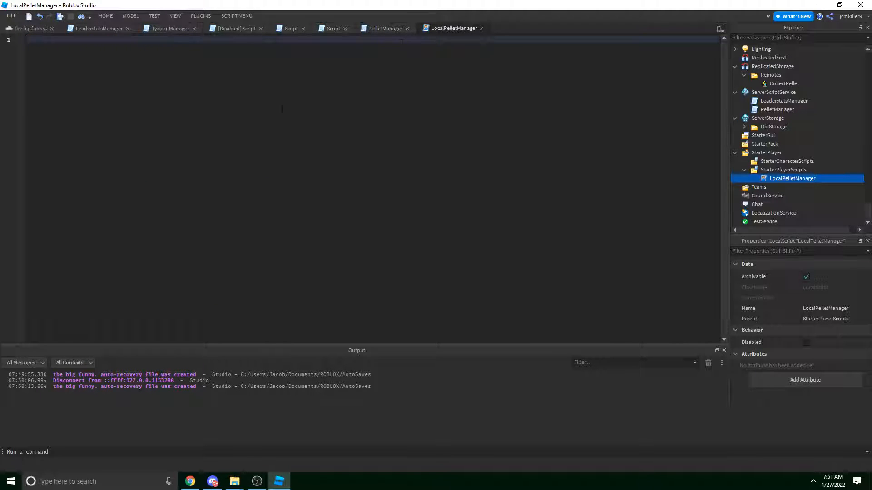
key(ctrl+v)
Select PelletManager lines 3–35, then return to LocalPelletManager.
click(385, 28)
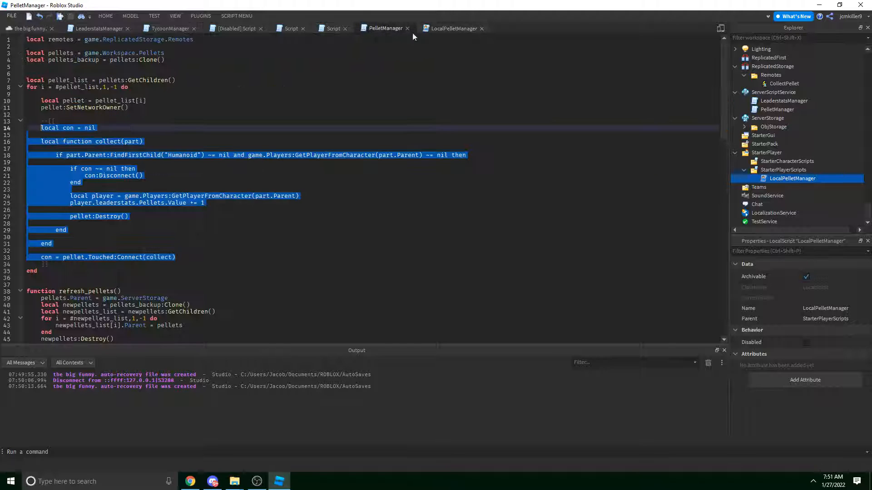
click(152, 183)
drag(36, 277, 26, 80)
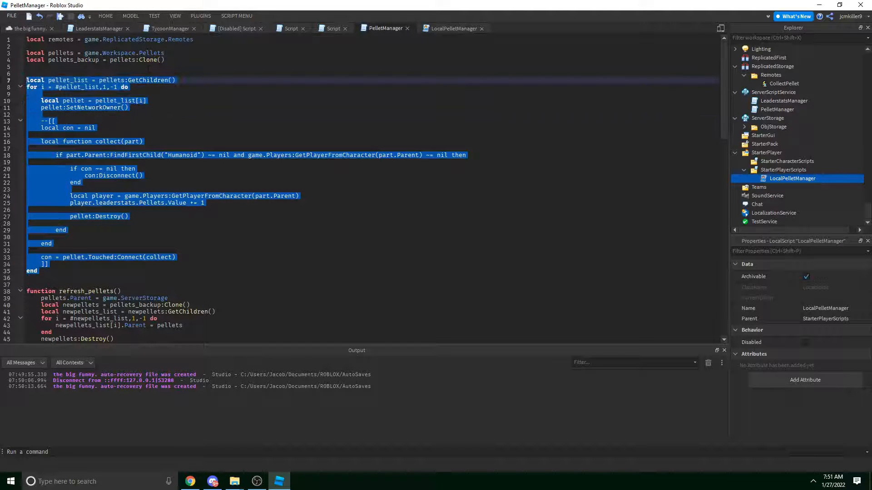
click(63, 224)
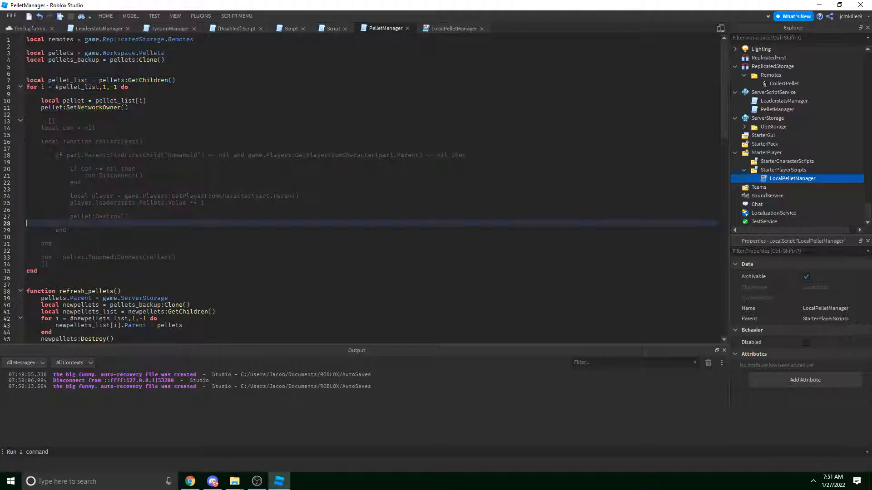
drag(56, 274, 27, 53)
key(ctrl+c)
click(447, 28)
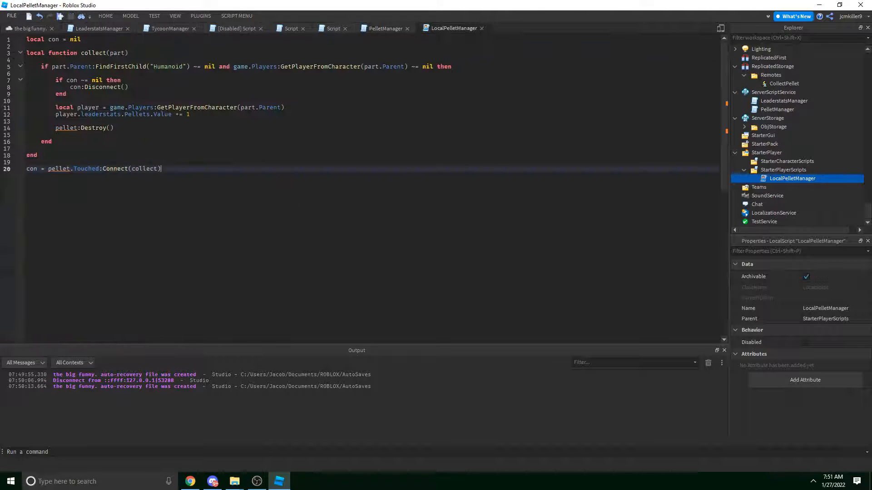
Replace LocalPelletManager with the copied pellet loop, referencing pellets via WaitForChild("Pellets").
drag(163, 169, 3, 47)
key(ctrl+v)
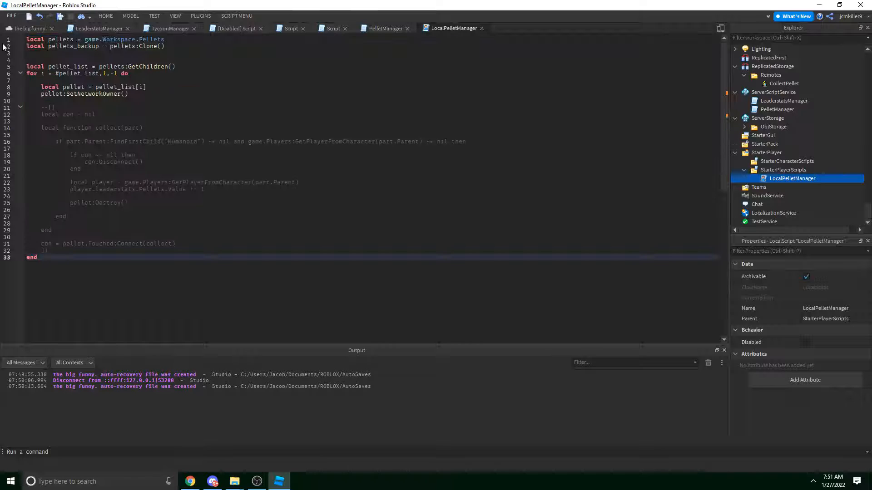
double_click(153, 40)
key(BackSpace)
key(BackSpace)
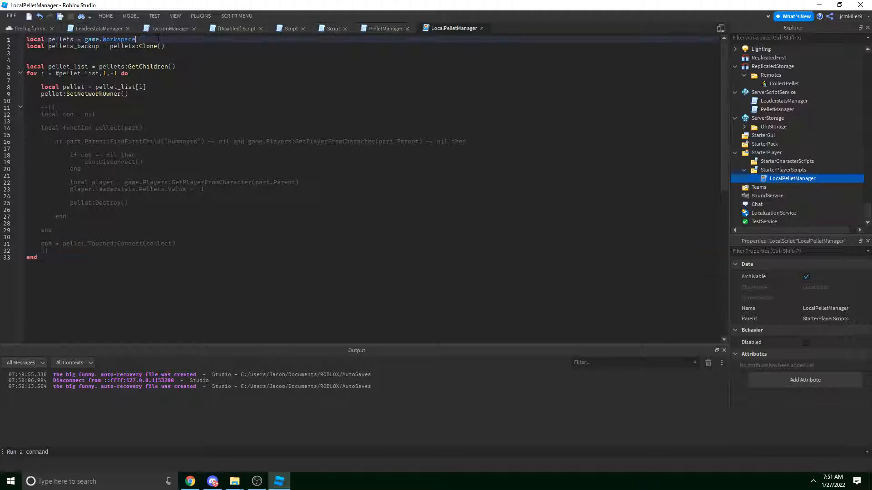
text(:WaitForChild(")
key(Tab)
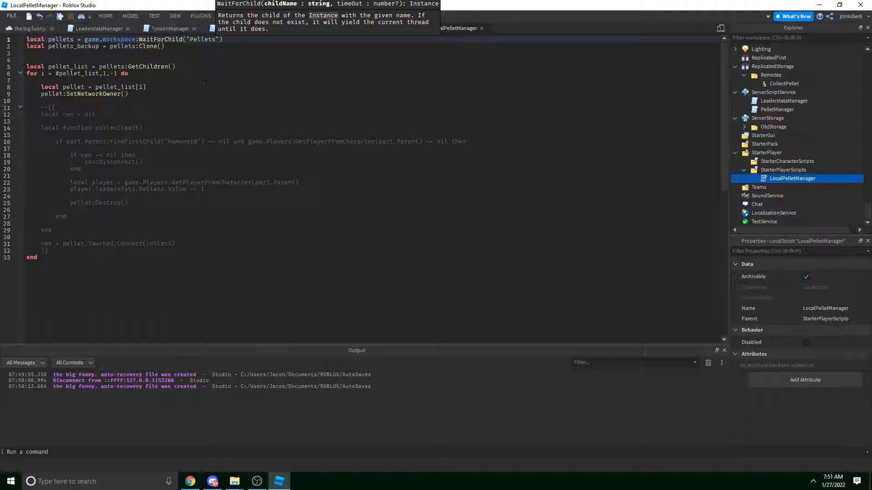
Delete the --[[ and ]] comment markers to uncomment the collect block.
click(220, 60)
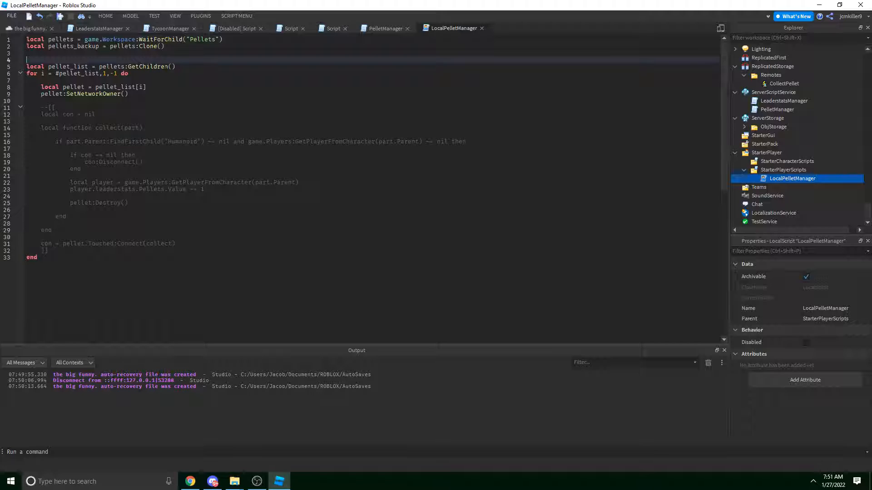
click(140, 74)
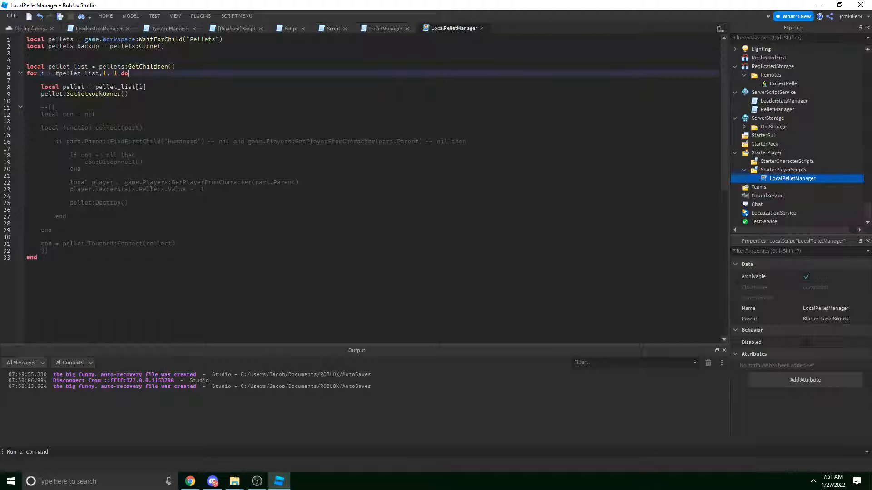
click(85, 245)
click(86, 251)
key(BackSpace)
key(BackSpace)
key(BackSpace)
key(BackSpace)
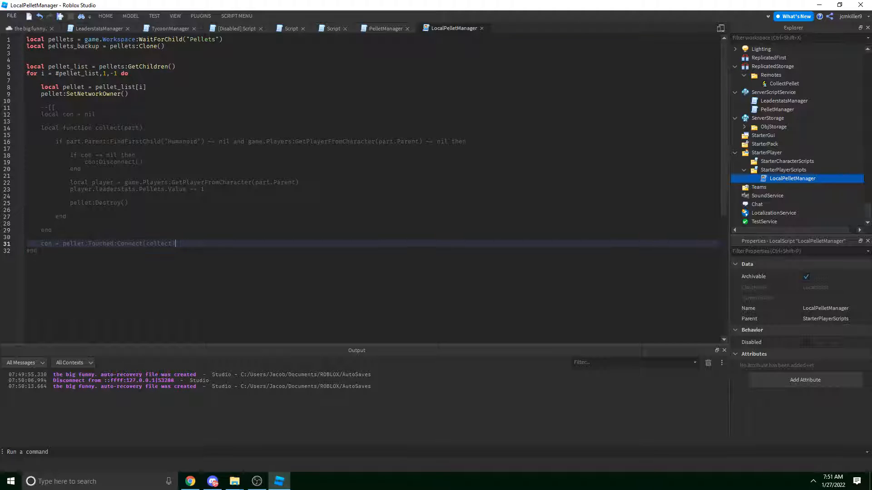
click(155, 94)
drag(69, 107, 27, 108)
key(BackSpace)
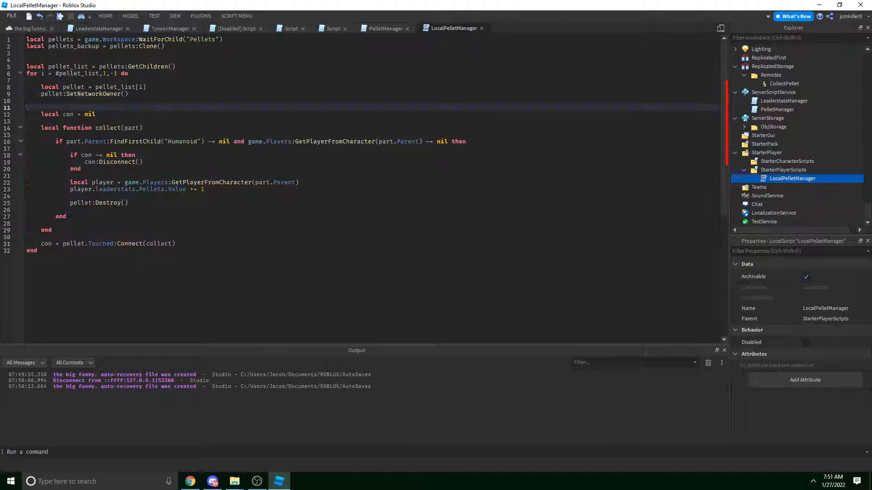
key(BackSpace)
Remove the SetNetworkOwner call and add a blank line before the loop's final end.
drag(155, 94, 26, 94)
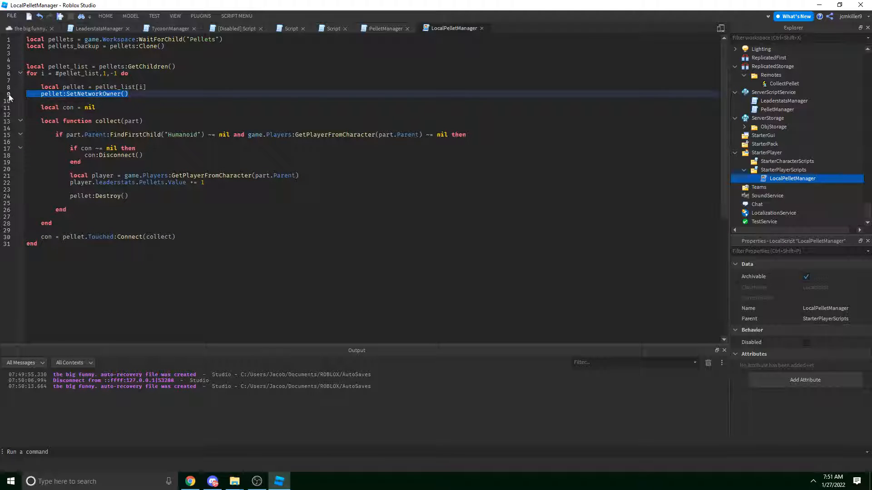
key(BackSpace)
key(BackSpace)
click(144, 115)
click(214, 236)
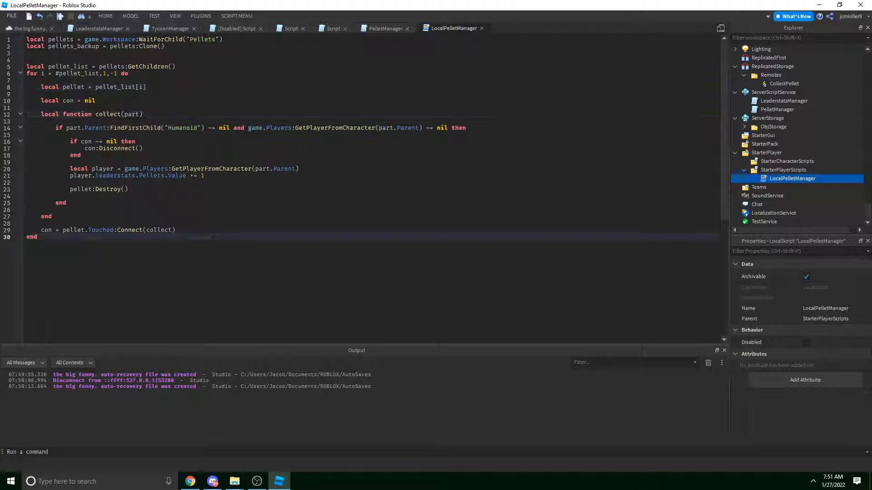
click(214, 231)
key(Return)
Delete the leaderstats pellet count increment and the player lookup line from the collect function.
drag(205, 175, 70, 175)
key(BackSpace)
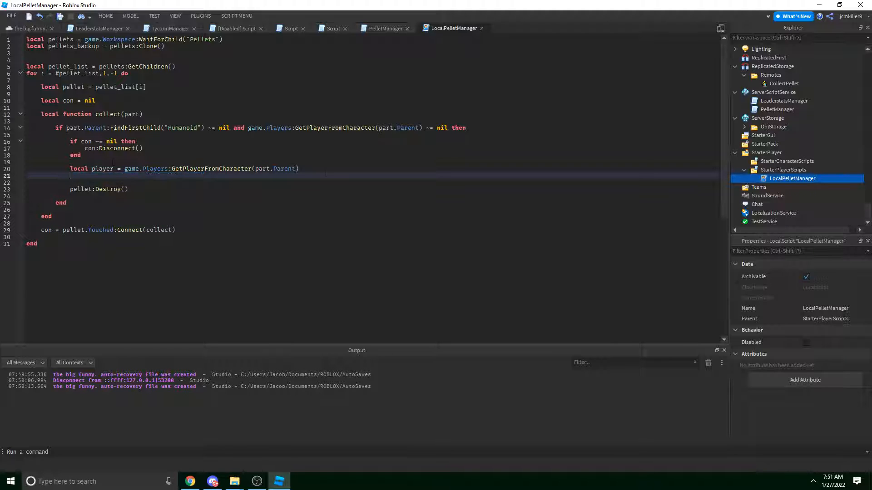
key(ctrl+z)
drag(205, 176, 71, 175)
key(ctrl+c)
key(BackSpace)
drag(280, 175, 55, 161)
key(BackSpace)
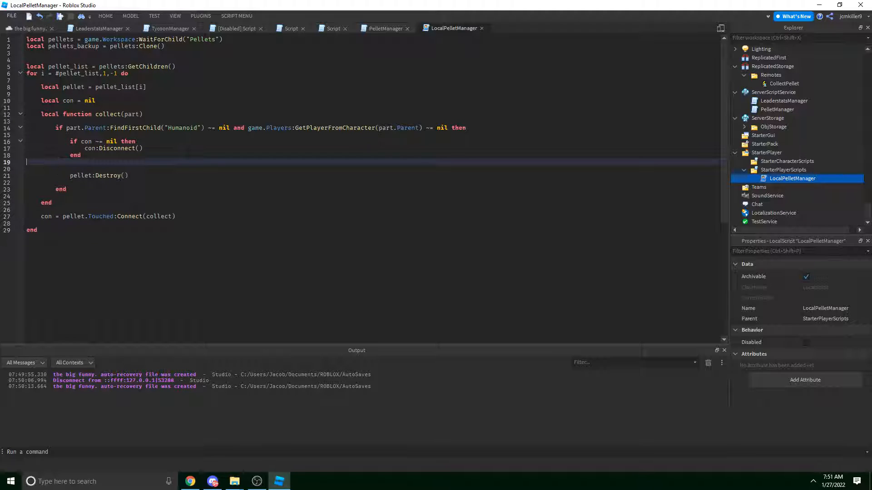
key(BackSpace)
click(386, 28)
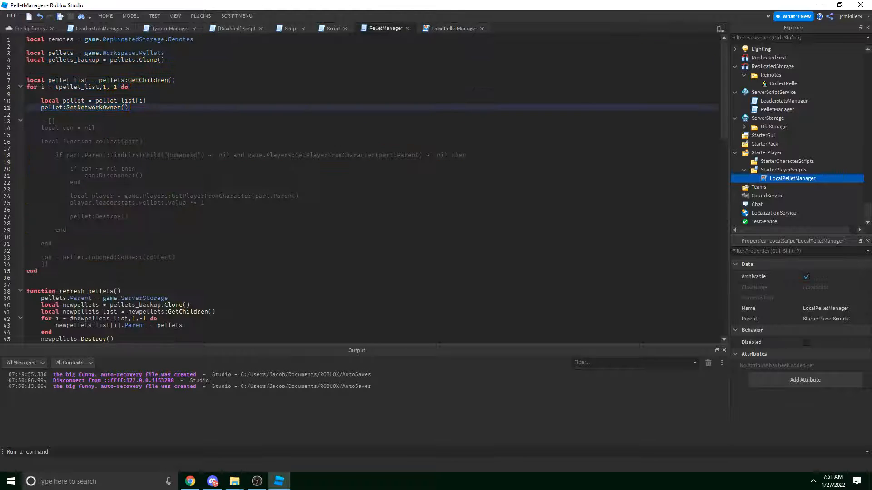
Insert player.leaderstats.Pellets.Value += 1 above pellet:Destroy() in the CollectPellet server handler.
scroll(146, 218, down, 20)
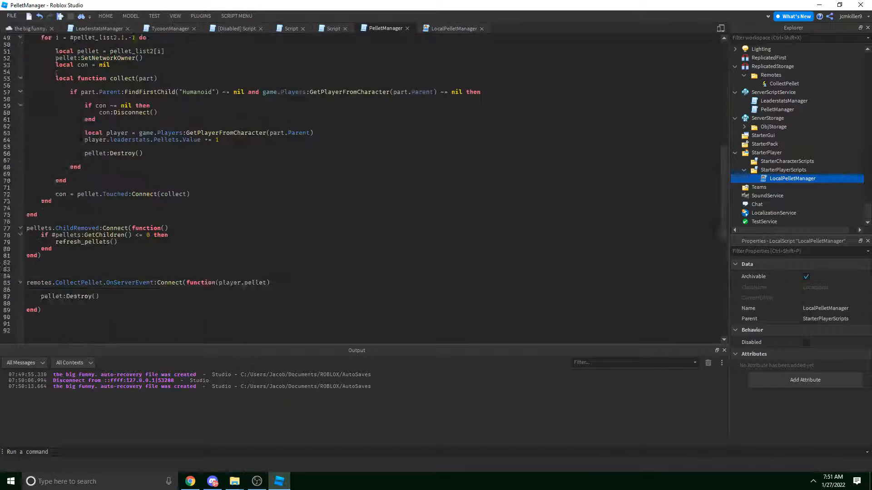
click(146, 216)
key(Return)
key(ctrl+v)
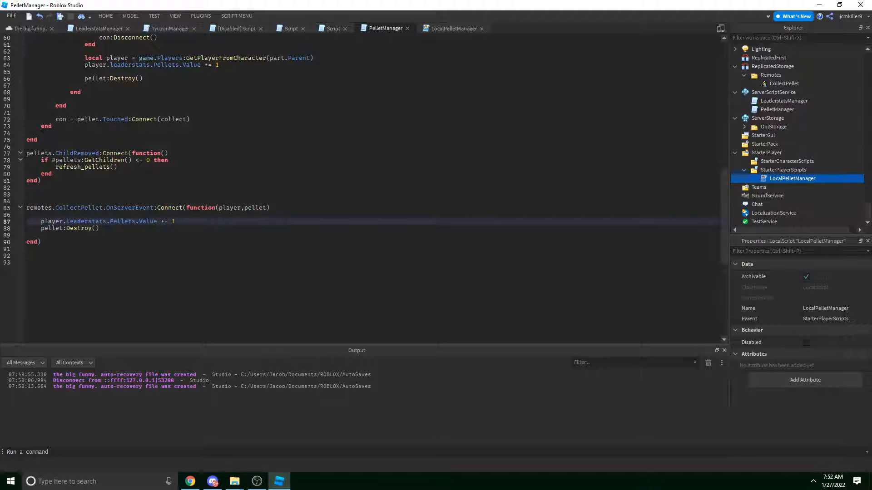
click(452, 28)
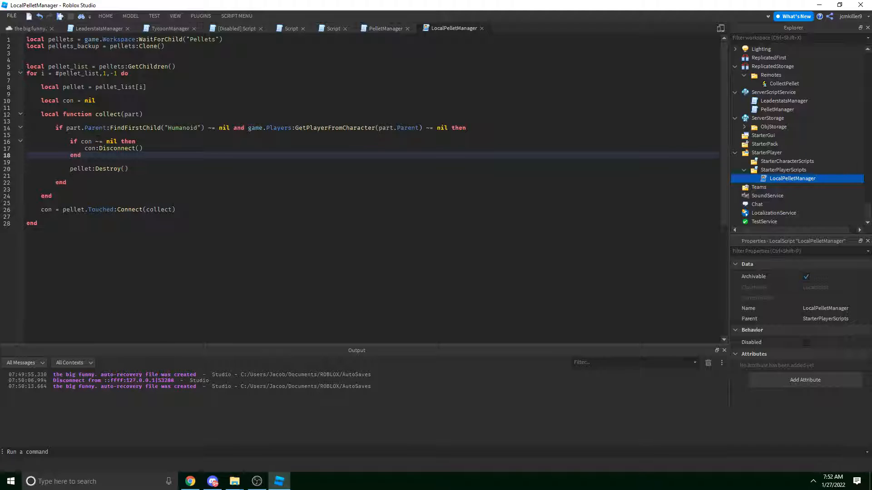
Comment out pellet:Destroy() and add pellet.Transparency = 1 above it.
click(138, 169)
click(139, 163)
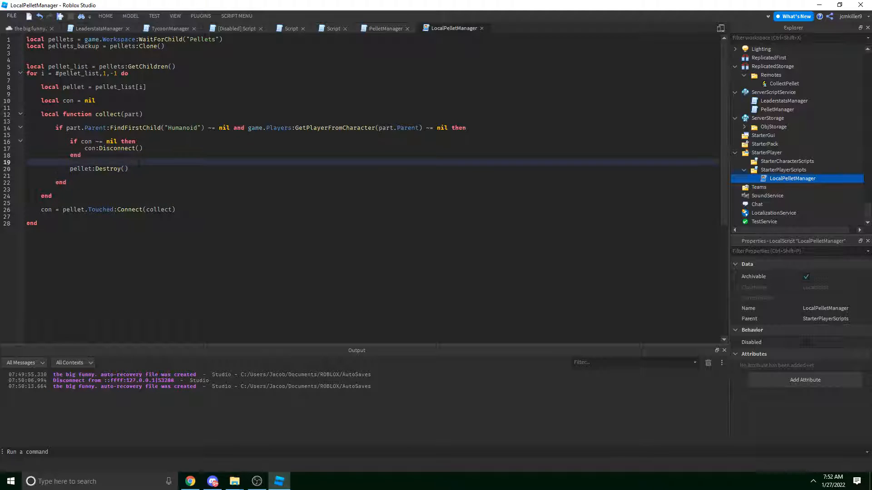
click(81, 169)
text(--)
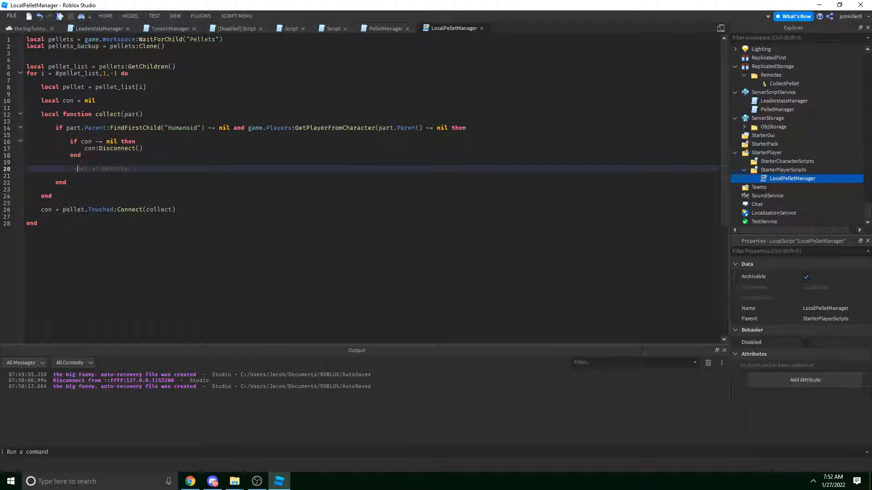
key(Home)
key(Return)
key(Up)
text(p)
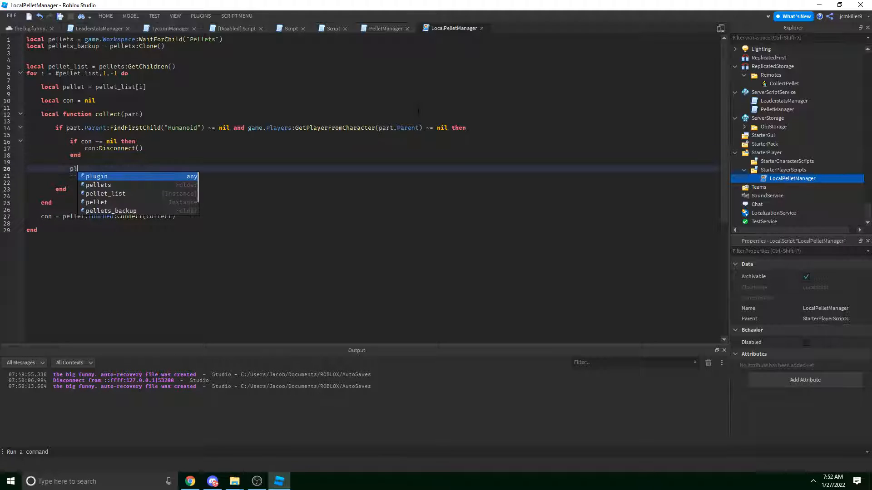
text(ellets)
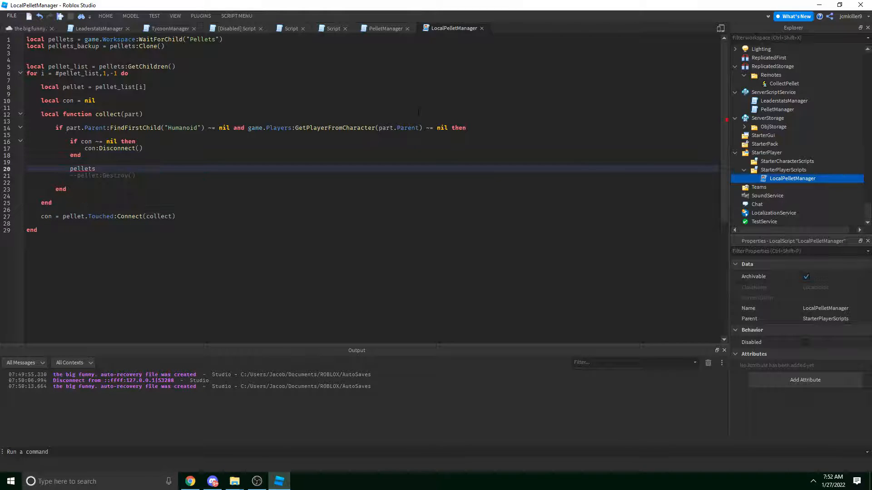
key(BackSpace)
text(.Transparency = 1)
Add blank lines above the Transparency line and paste the remotes reference at the script's top.
key(Up)
key(Return)
key(Up)
key(Return)
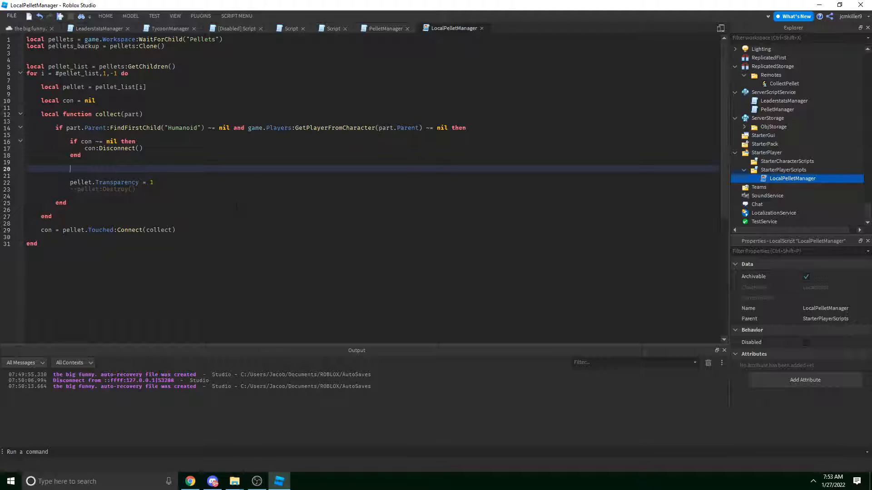
text(game.)
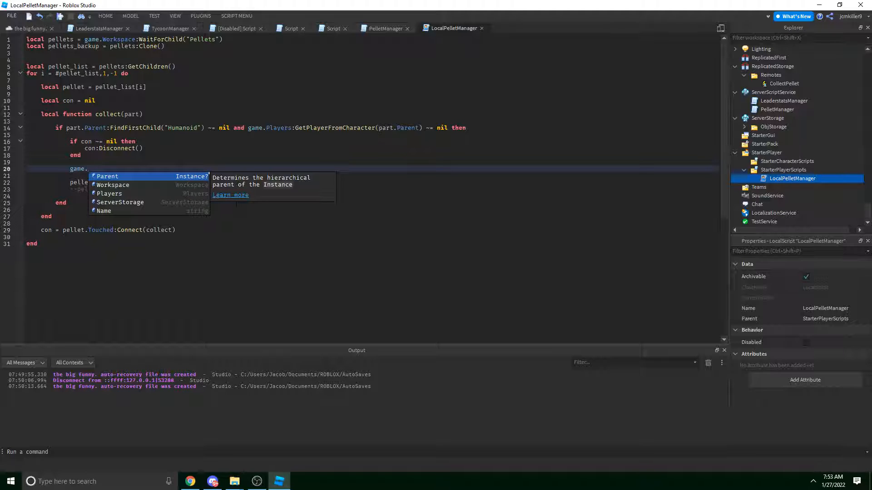
key(BackSpace)
key(BackSpace)
key(BackSpace)
key(BackSpace)
key(BackSpace)
click(386, 28)
scroll(309, 182, up, 18)
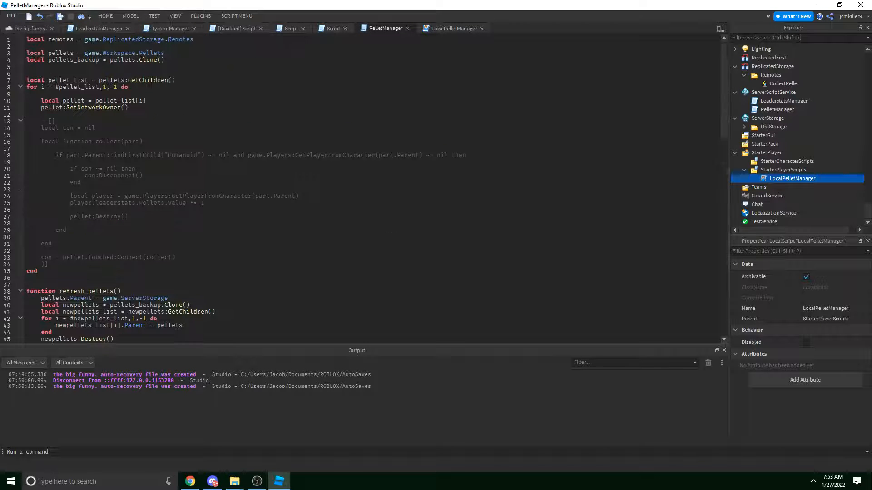
click(438, 32)
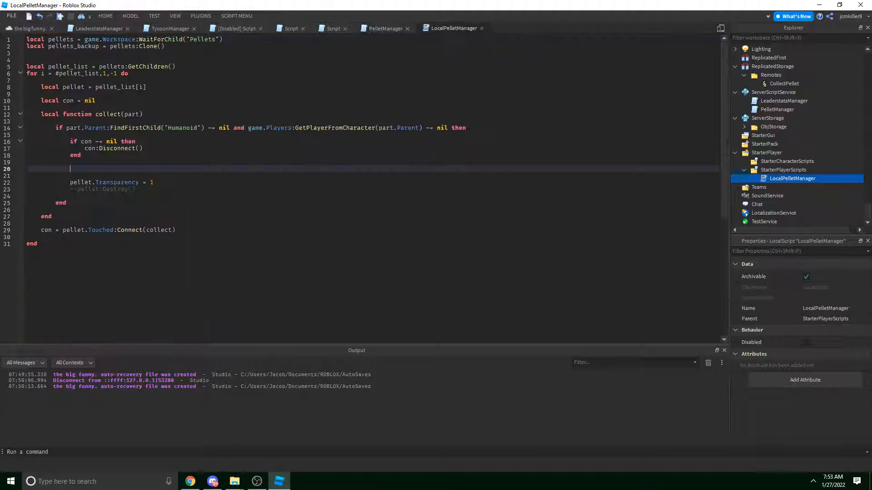
click(27, 40)
key(Return)
key(Return)
key(Up)
key(Up)
text(local remotes = game.ReplicatedStorage.Remotes)
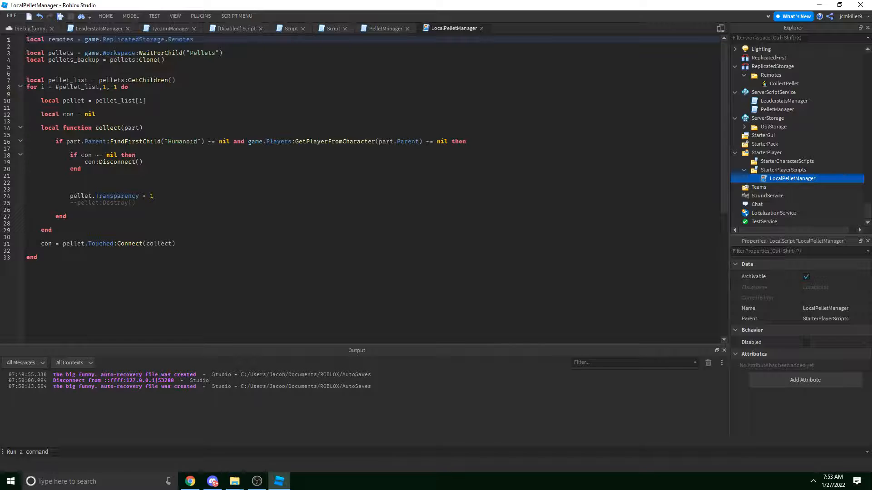
Add remotes.CollectPellet:FireServer(pellet) on line 22 of the collect function.
click(165, 183)
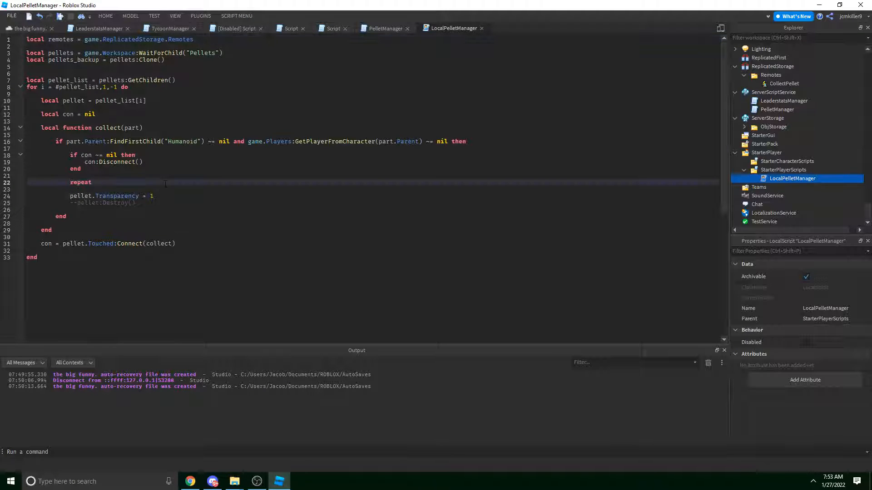
text(rmeot)
key(BackSpace)
key(BackSpace)
key(BackSpace)
key(BackSpace)
key(BackSpace)
text(remotes.CollectPellet:FireServer()pellet)
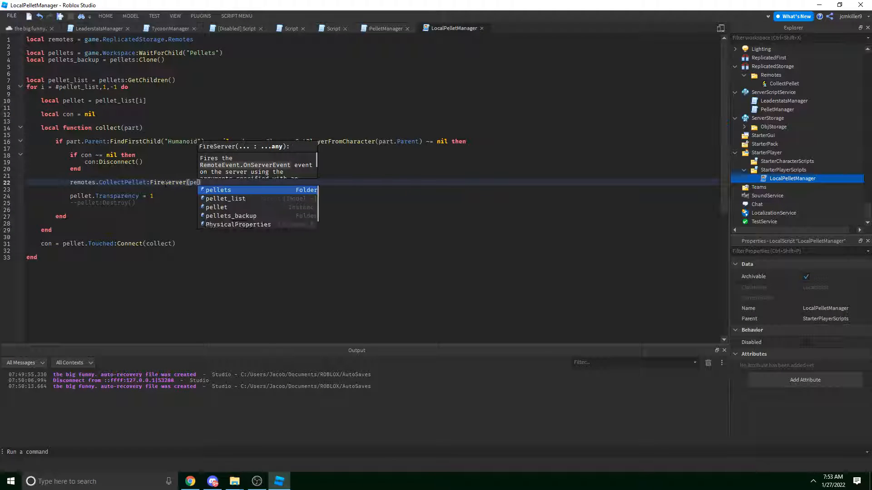
click(165, 183)
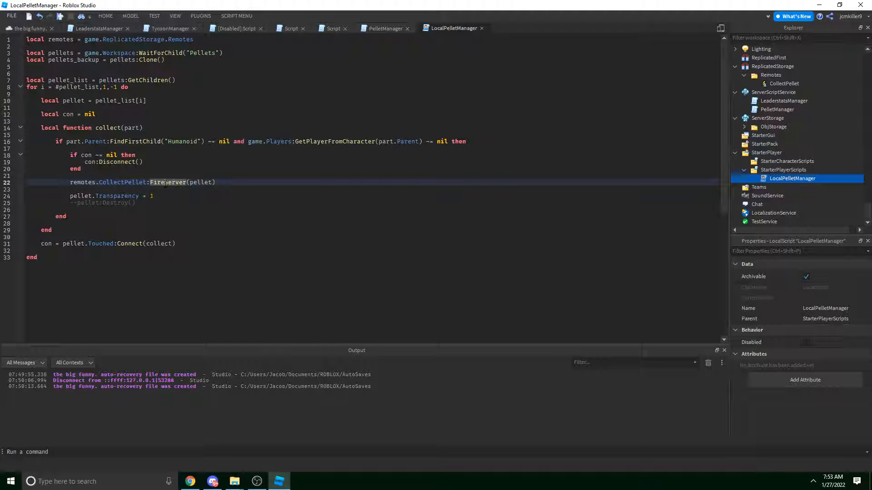
click(204, 197)
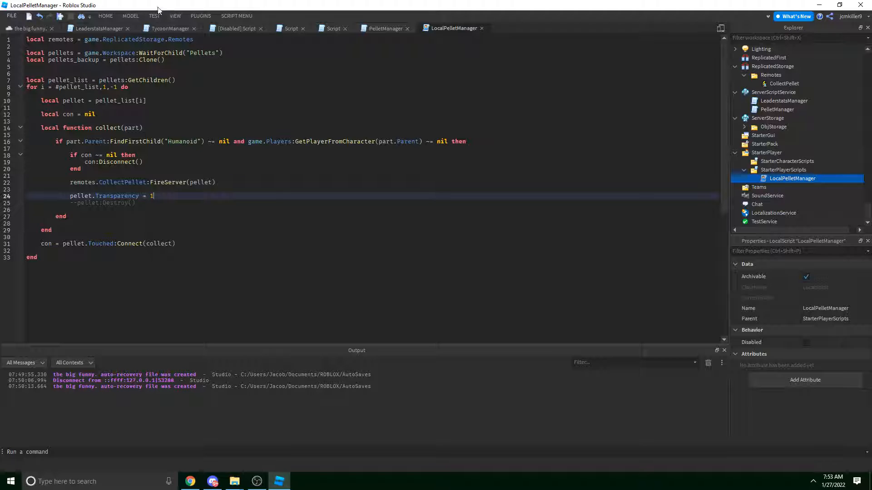
click(16, 28)
scroll(217, 118, down, 5)
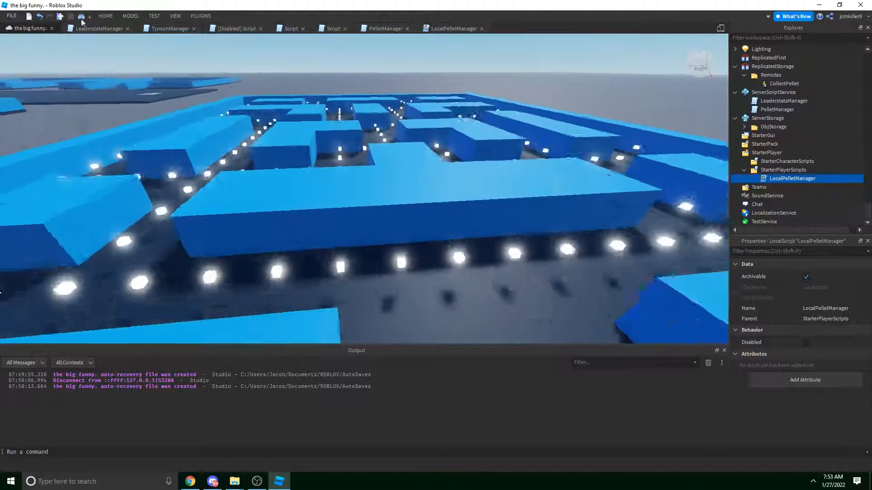
click(155, 16)
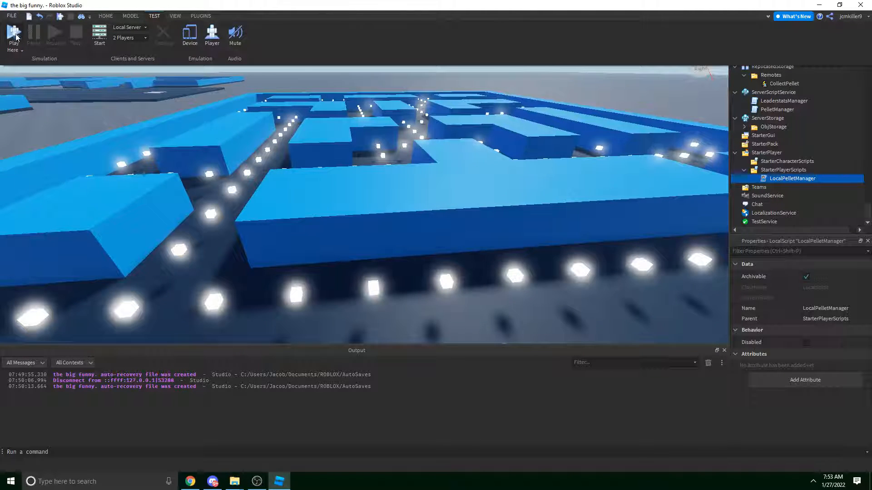
click(14, 34)
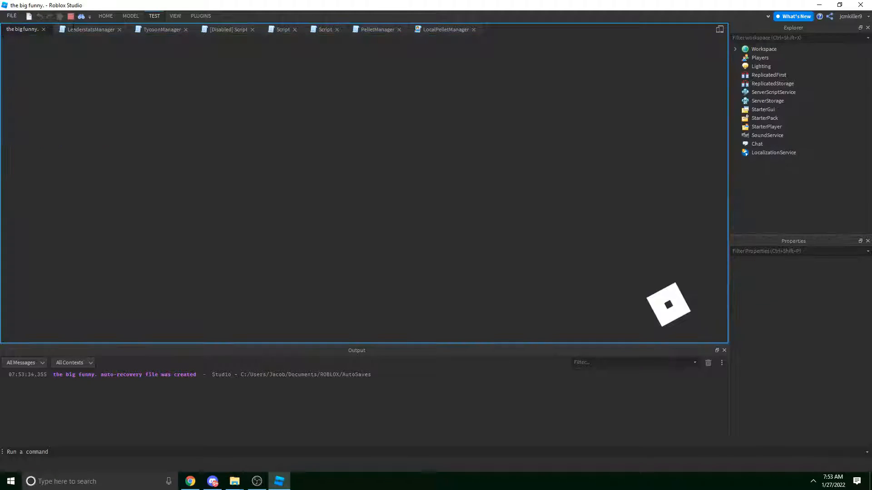
key(w)
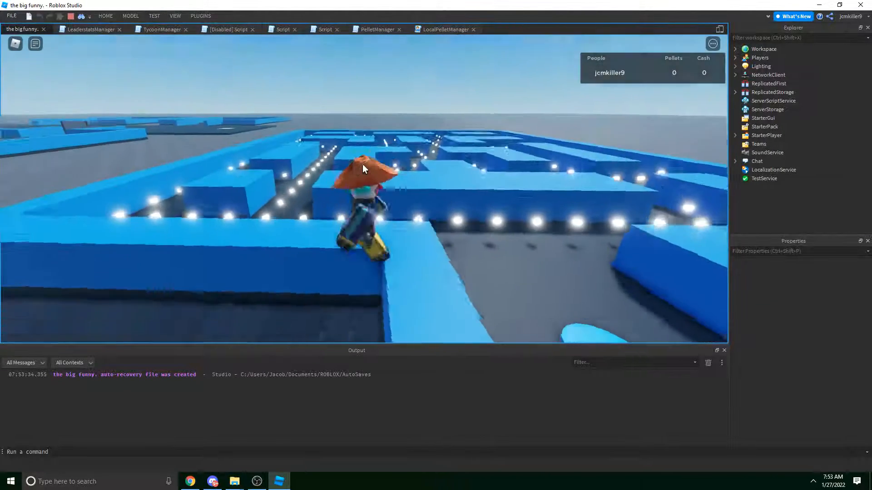
key(shift)
key(a)
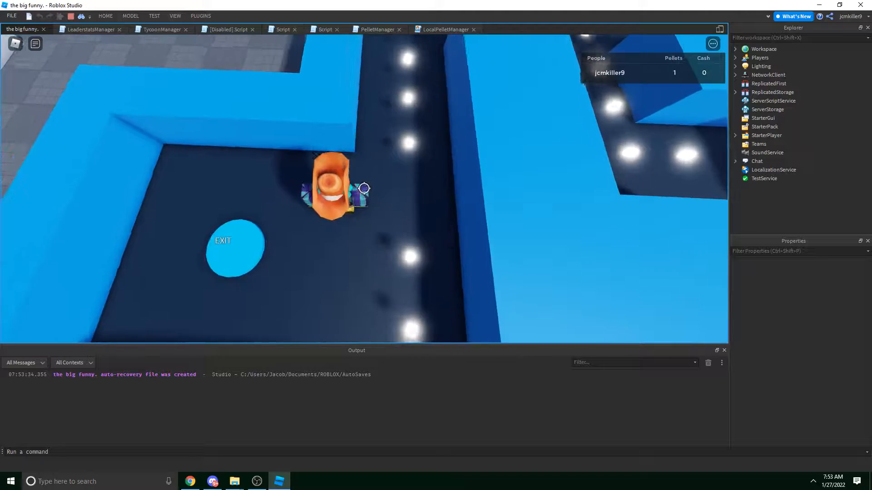
key(shift)
key(d)
key(w)
right_drag(403, 107, 403, 109)
key(w)
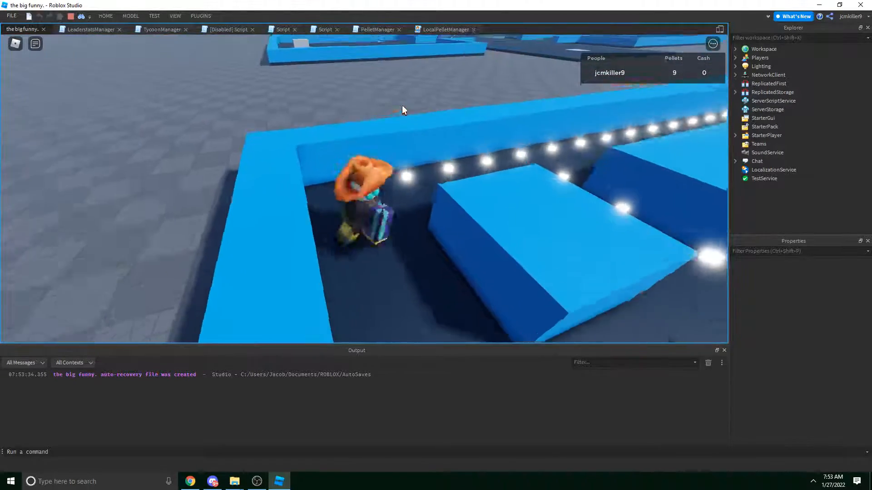
key(shift)
key(w)
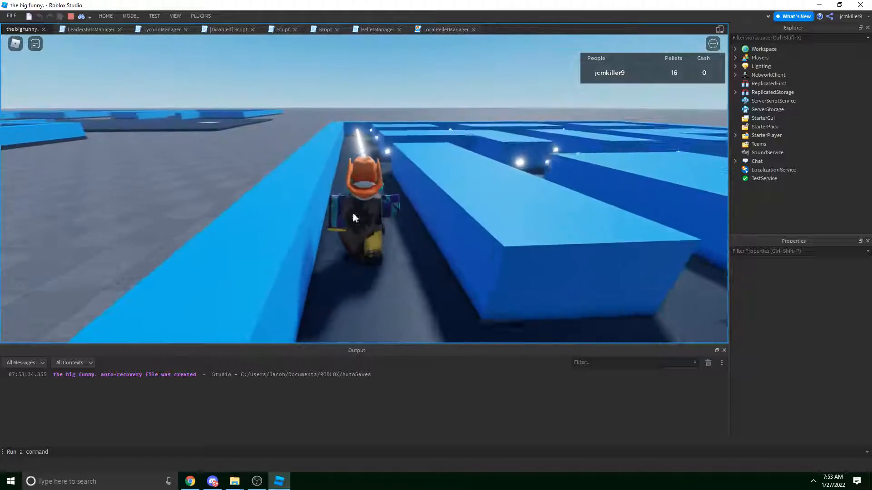
key(shift)
key(d)
right_drag(350, 220, 350, 220)
key(s)
key(a)
key(w)
key(d)
key(w)
key(a)
key(w)
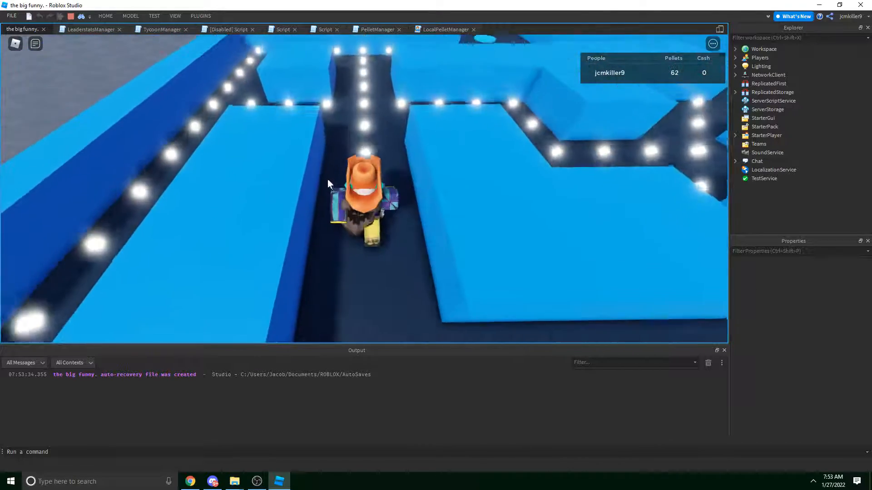
click(157, 16)
click(36, 35)
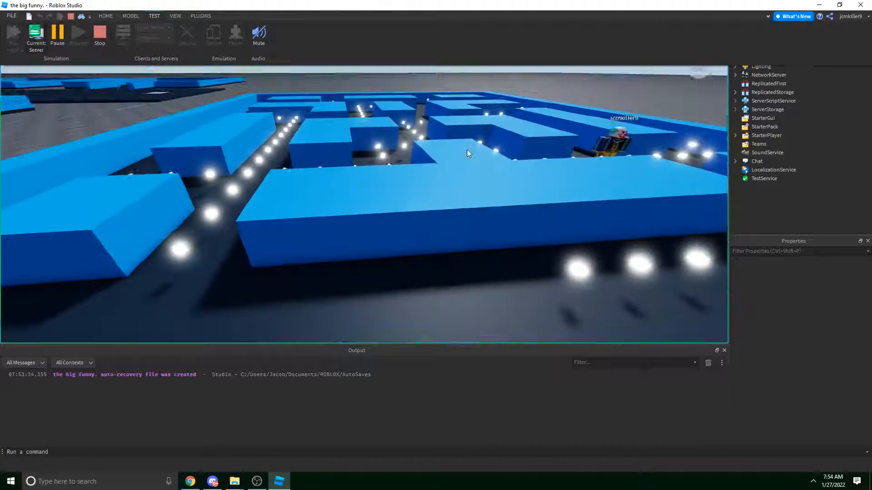
right_drag(476, 174, 475, 174)
right_drag(487, 225, 487, 225)
key(s)
key(w)
key(w)
click(155, 15)
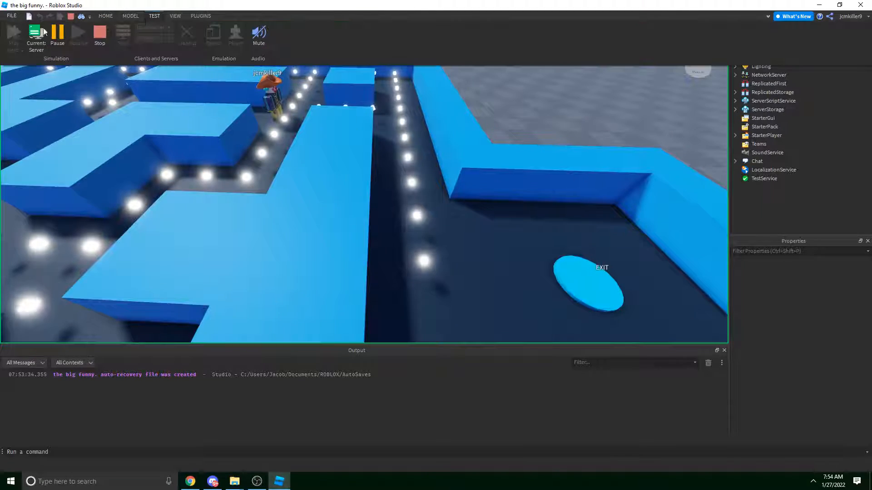
click(101, 36)
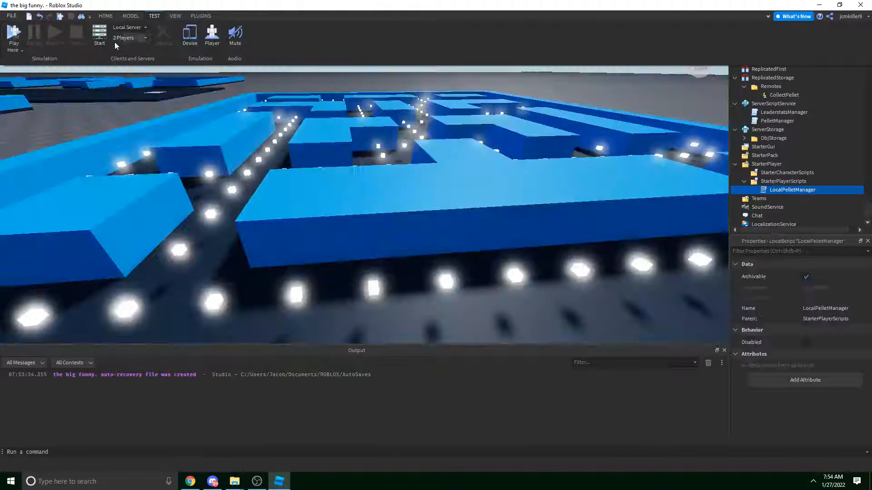
right_drag(309, 142, 379, 150)
Add a pellets.ChildAdded:Connect(function(part) handler below the pellet loop in LocalPelletManager.
double_click(766, 188)
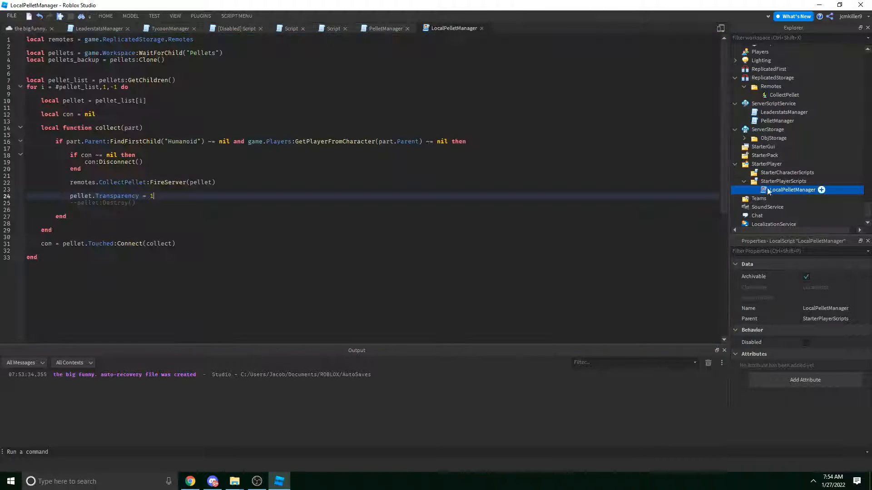
click(766, 188)
click(159, 257)
key(Return)
key(Return)
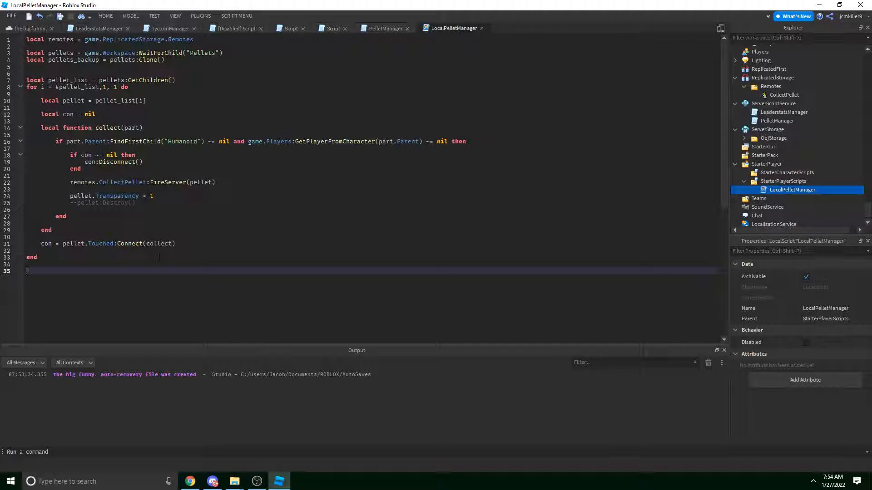
text(pellets.ChildAdded:Con)
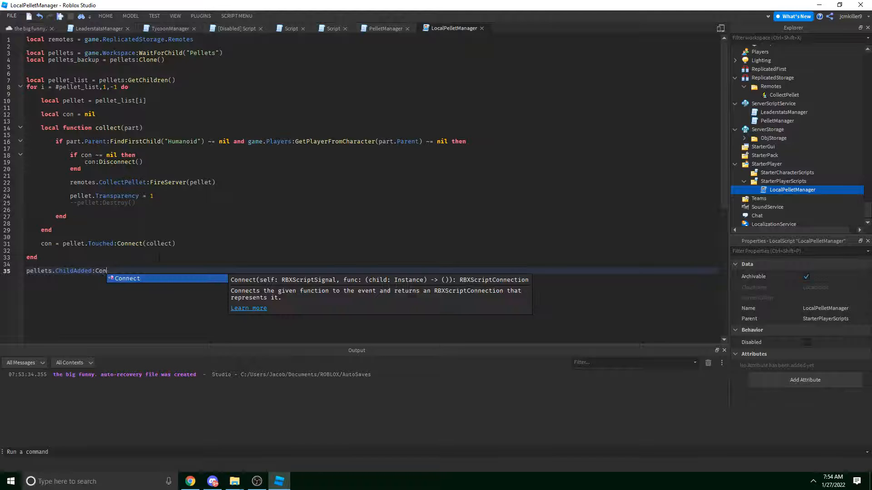
text(nect(function()))
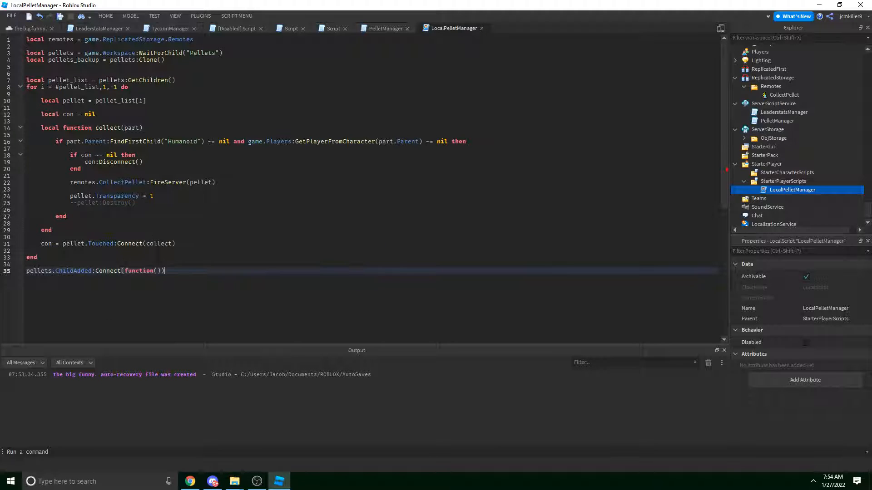
key(BackSpace)
key(Left)
text(part)
key(Up)
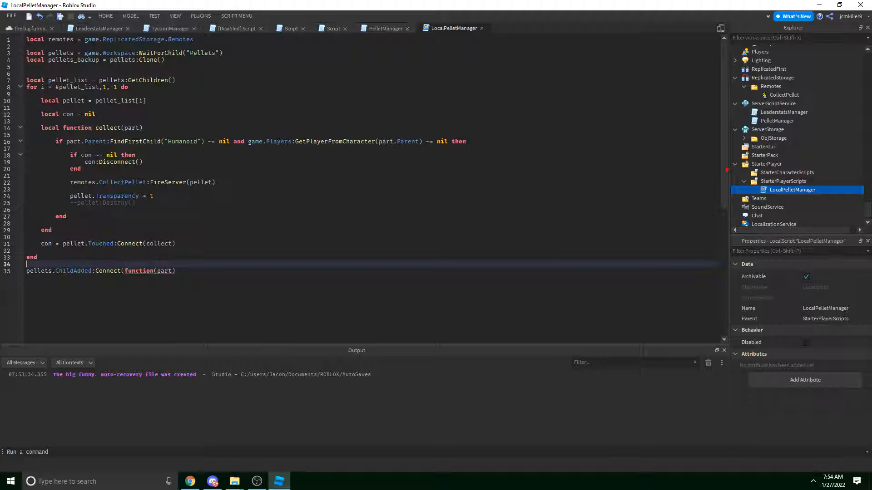
click(189, 270)
key(Return)
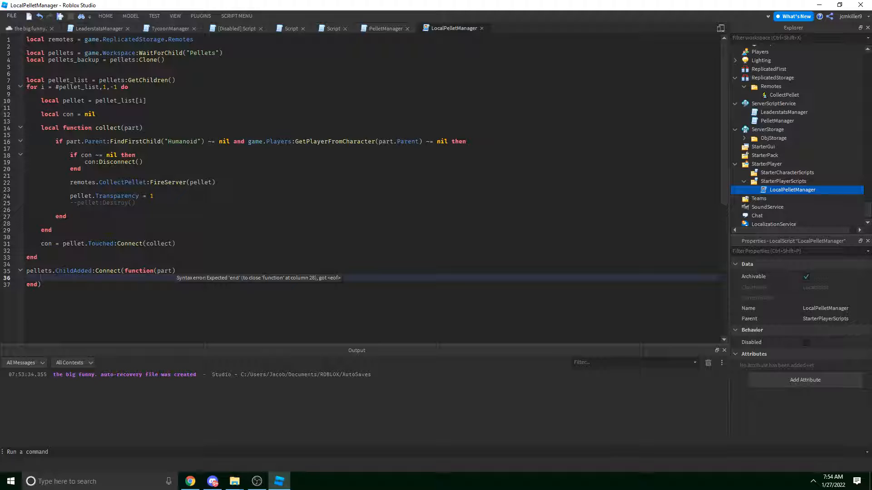
Clear the handler's empty-line indentation and rename its parameter from part to pellet.
drag(53, 271, 93, 271)
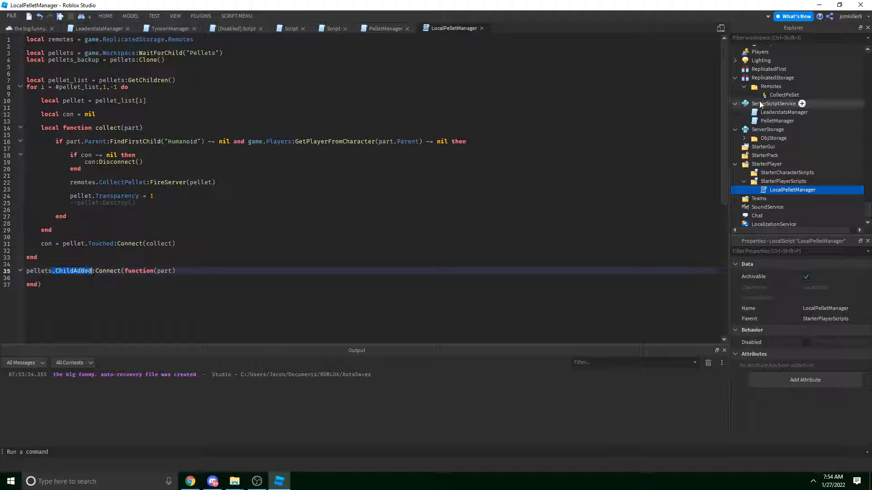
scroll(755, 85, up, 9)
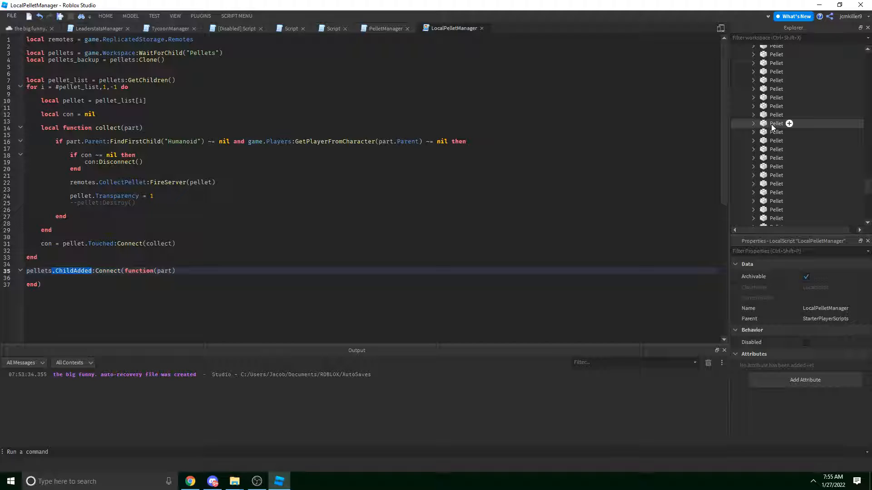
click(108, 277)
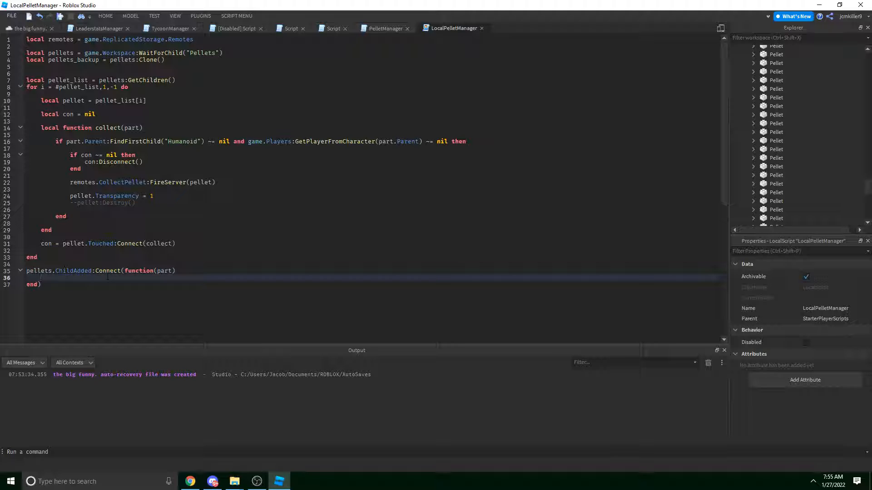
key(shift+Home)
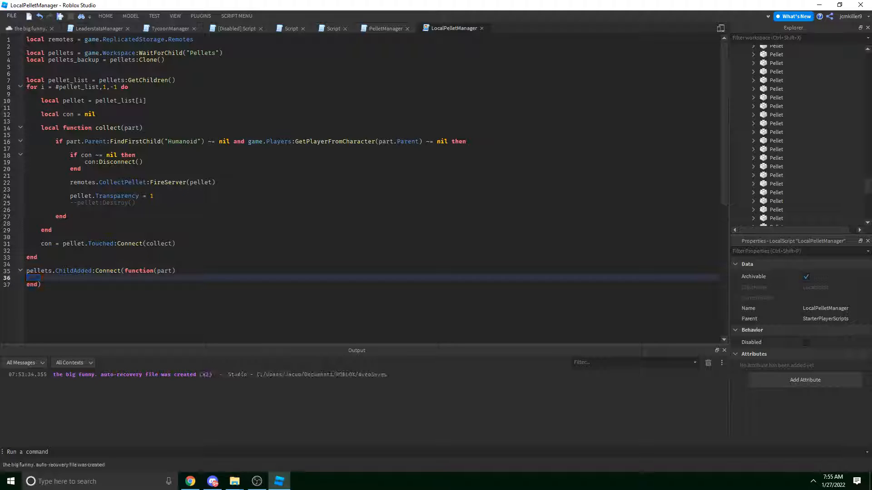
key(BackSpace)
double_click(165, 271)
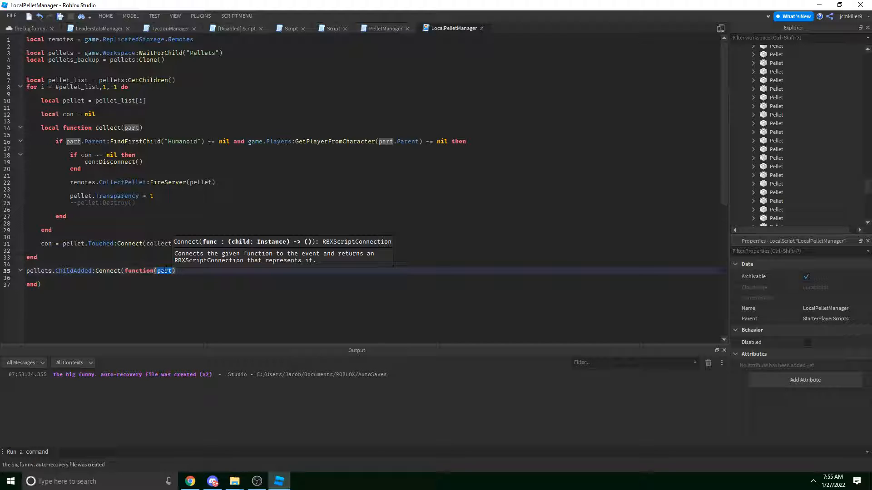
text(pellet)
Copy the collect code on lines 12–31 and paste it inside the ChildAdded handler.
click(179, 231)
click(179, 243)
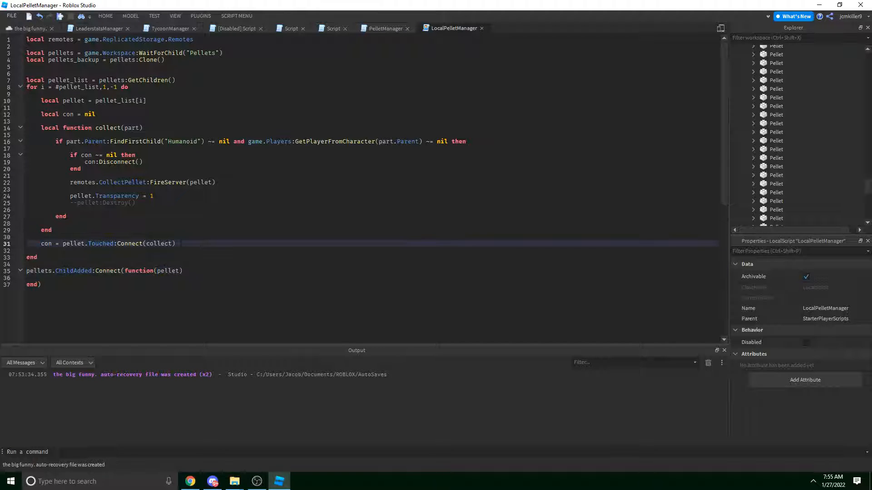
drag(179, 244, 40, 115)
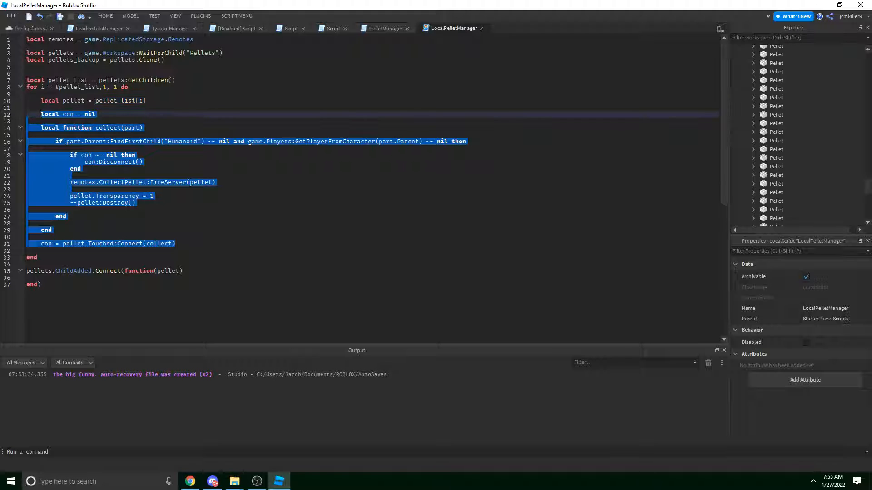
key(ctrl+c)
click(158, 277)
key(ctrl+v)
scroll(158, 273, down, 3)
click(158, 273)
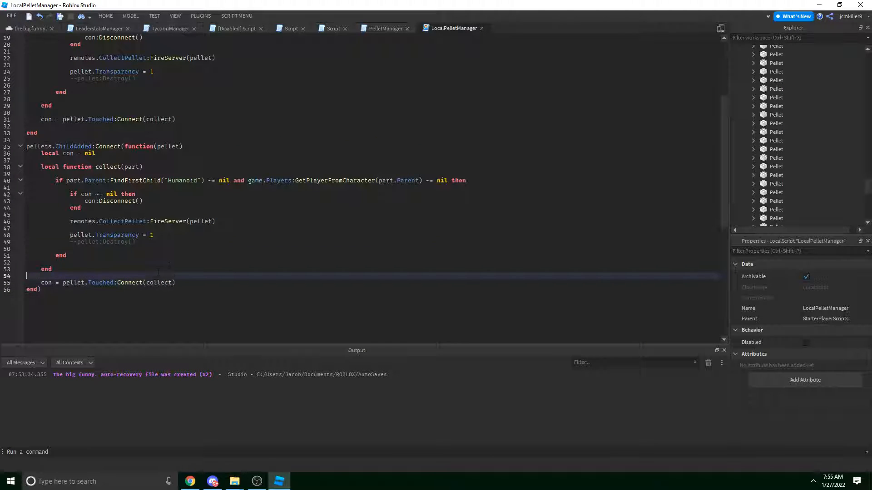
click(169, 265)
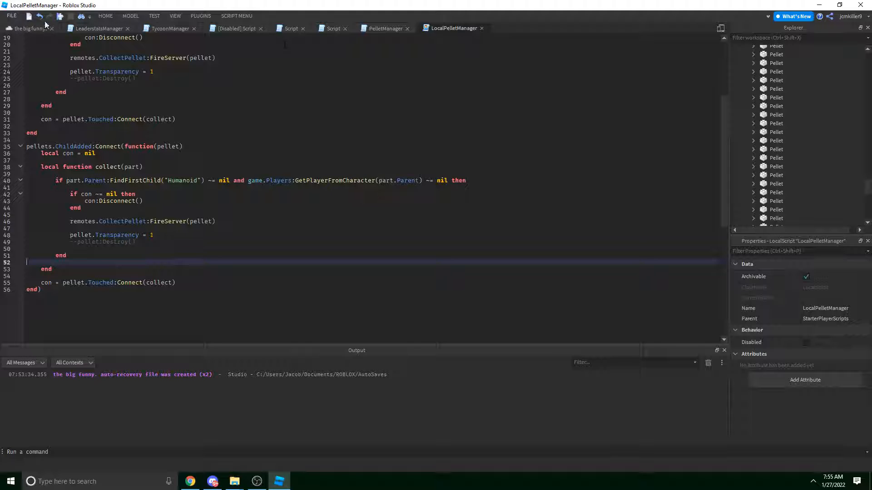
Delete the Touched-based collect code (lines 54–73) following pellet:SetNetworkOwner() in PelletManager.
click(386, 28)
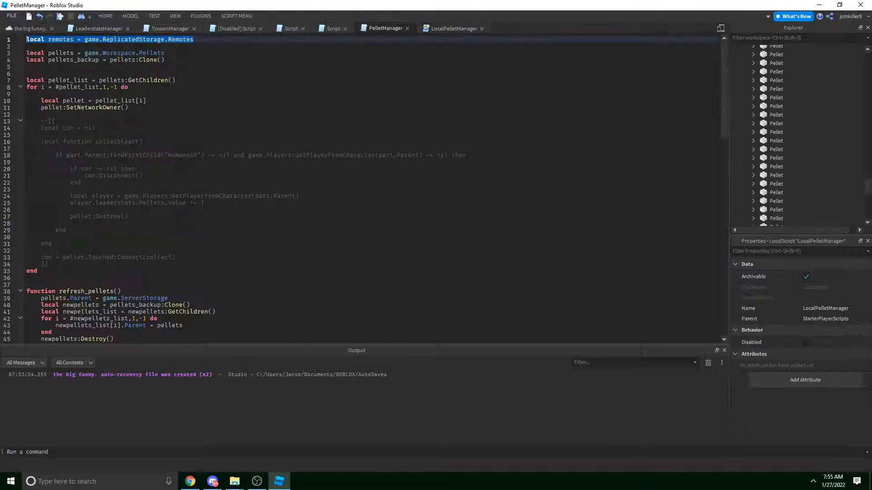
scroll(165, 249, down, 3)
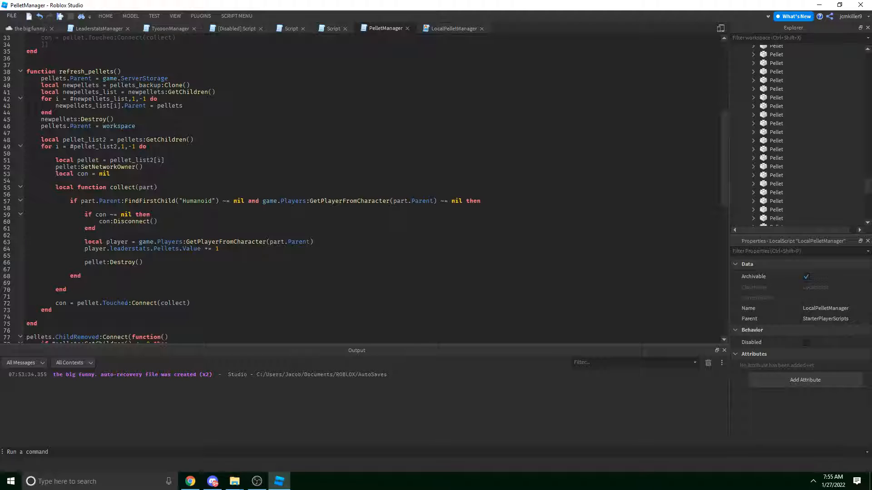
scroll(164, 249, up, 6)
scroll(164, 249, down, 3)
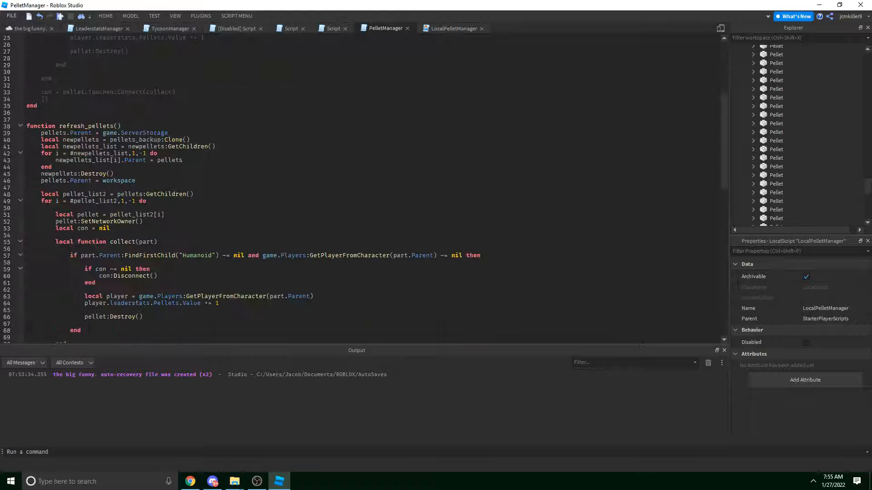
scroll(164, 249, down, 3)
click(155, 167)
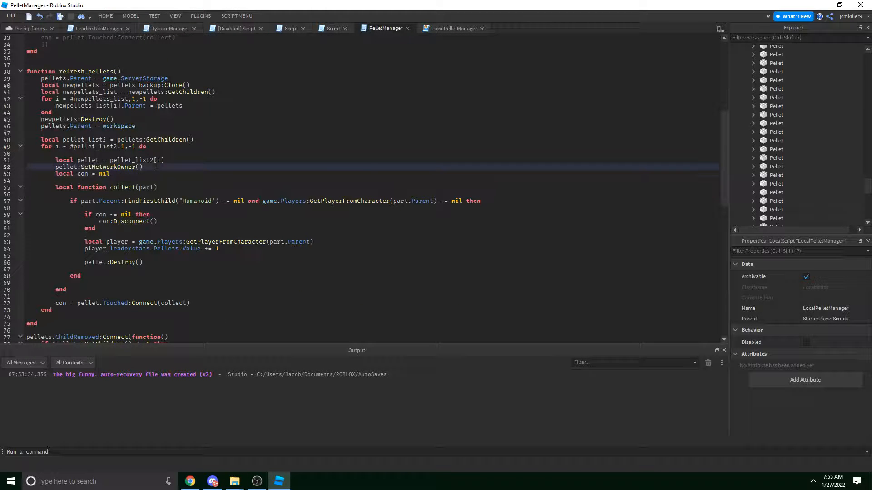
key(Return)
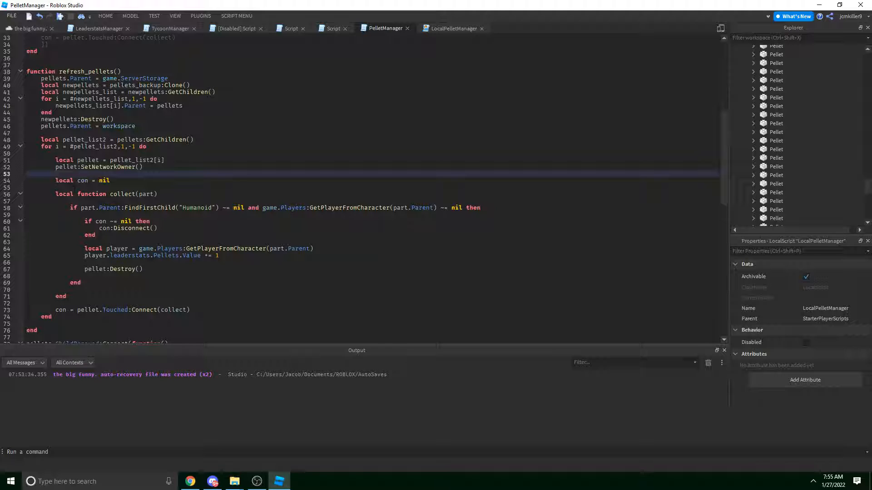
drag(190, 310, 26, 181)
key(BackSpace)
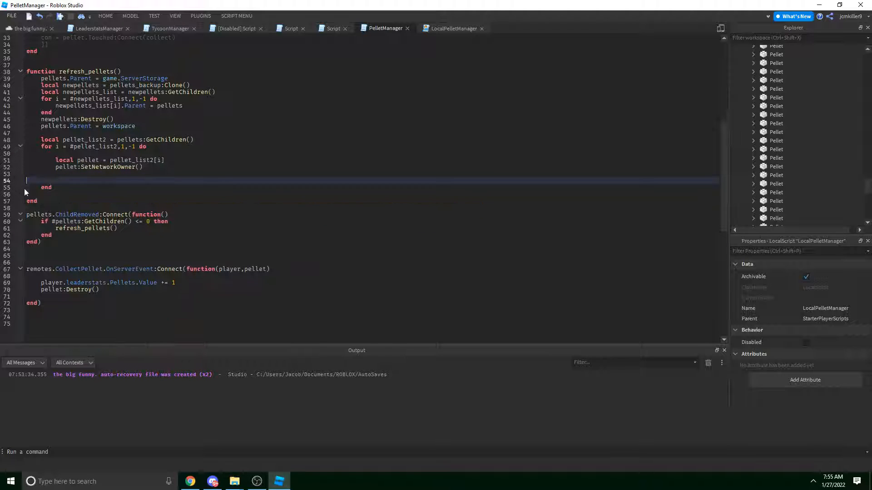
key(BackSpace)
scroll(133, 183, up, 8)
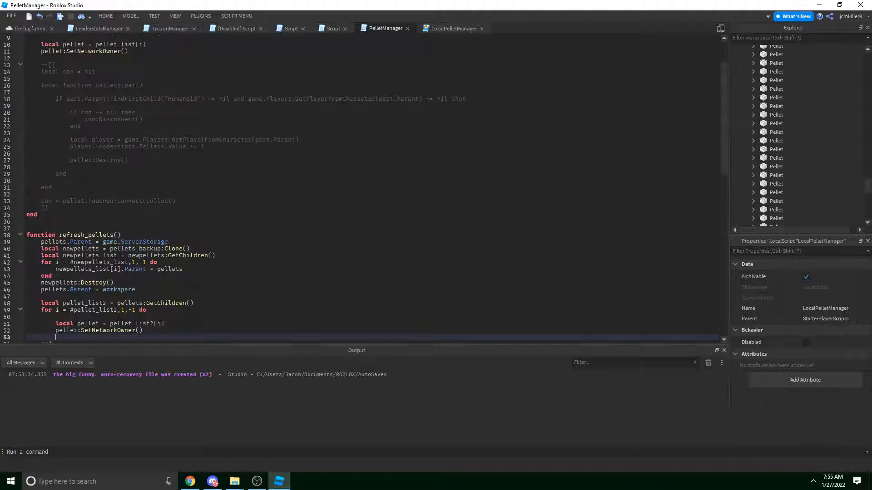
scroll(81, 179, down, 5)
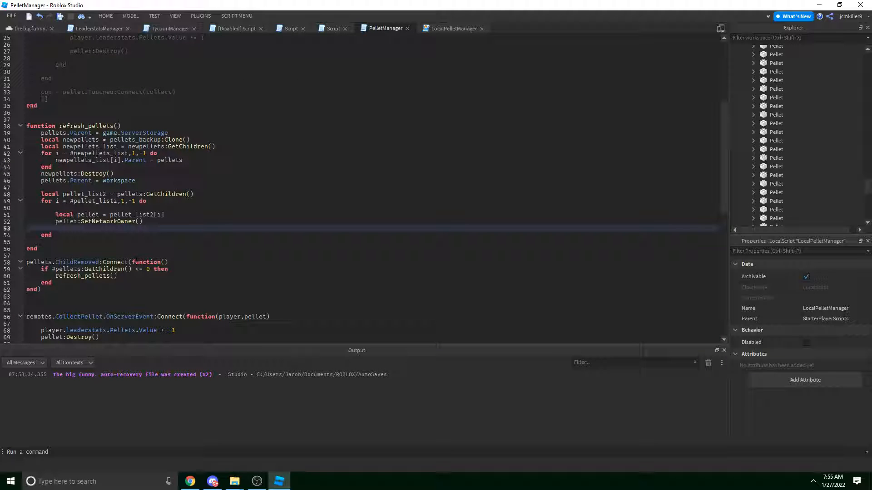
scroll(364, 188, up, 5)
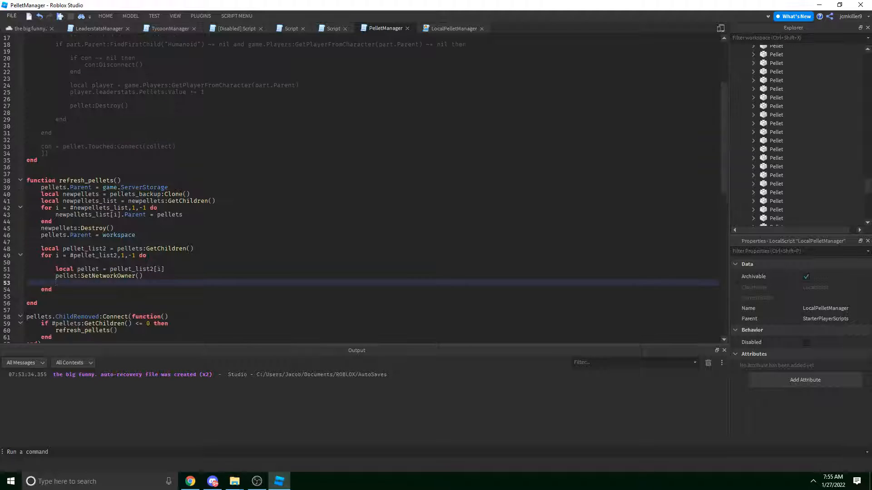
click(154, 16)
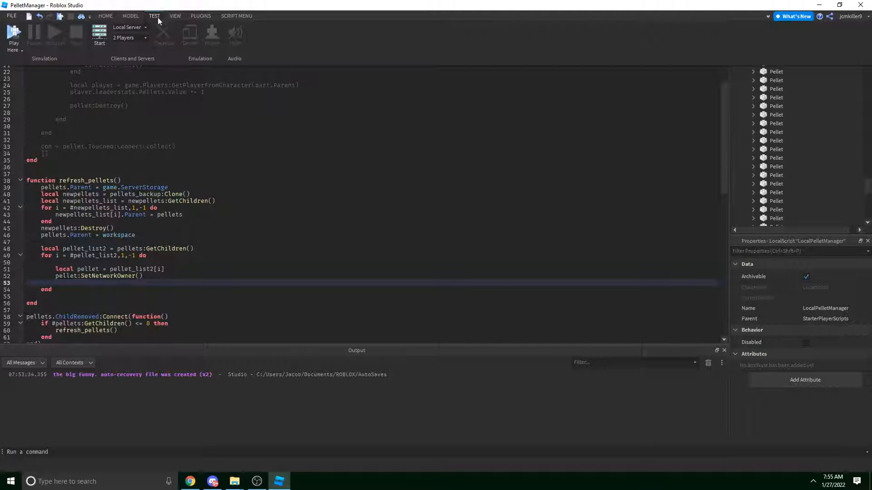
Collapse Pellets, expand Workspace's sounds folder and select the pellet sound.
click(136, 77)
click(25, 28)
scroll(759, 137, up, 10)
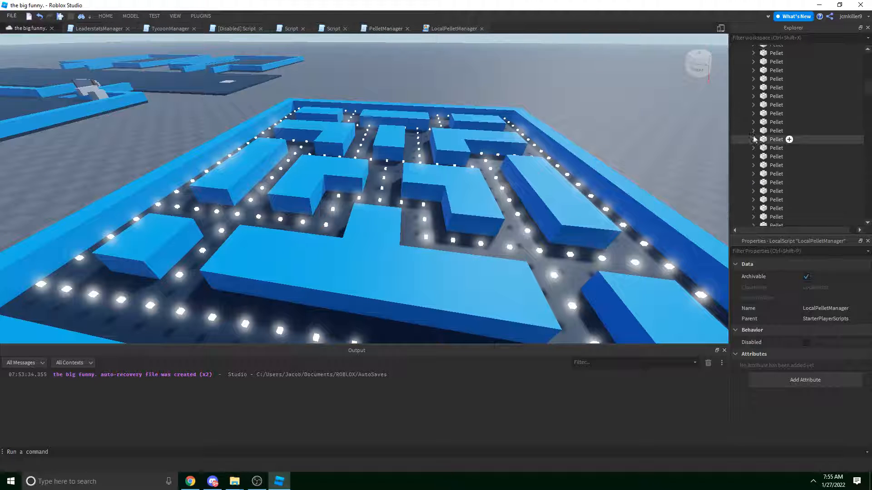
click(745, 93)
click(745, 84)
click(776, 101)
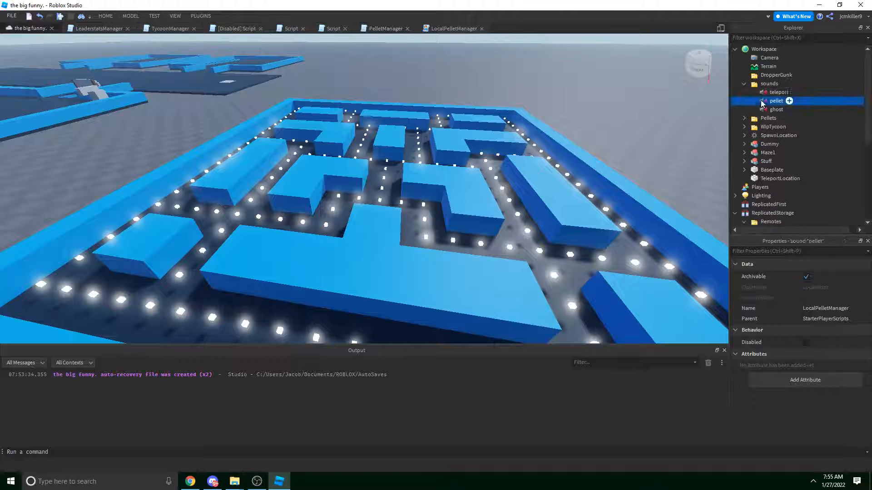
Paste the pellet sound into LocalPelletManager using Paste Into.
scroll(776, 127, down, 6)
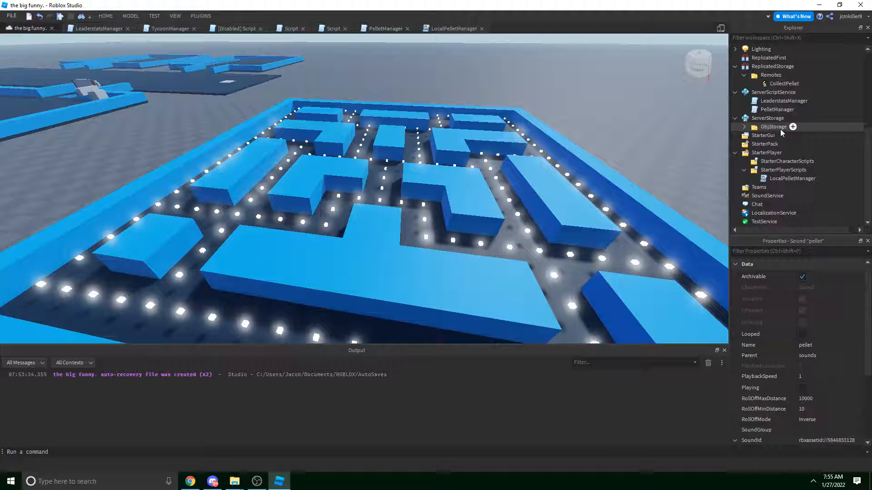
right_click(776, 178)
click(769, 229)
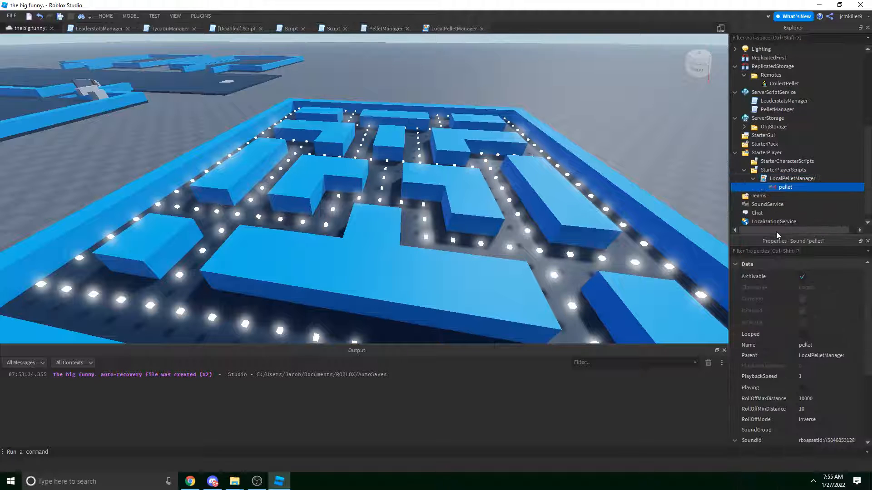
right_drag(539, 143, 571, 146)
click(570, 145)
key(s)
click(785, 187)
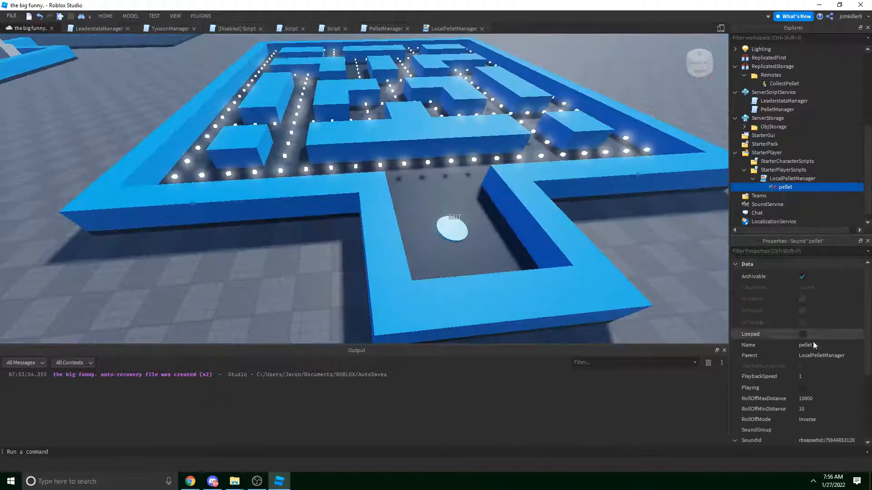
scroll(803, 359, down, 3)
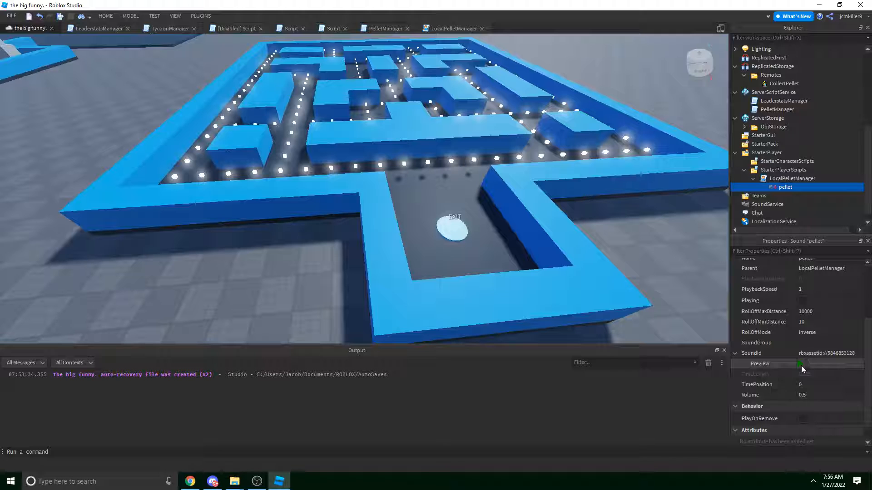
Rename the pasted pellet sound to PelletSfx.
double_click(786, 178)
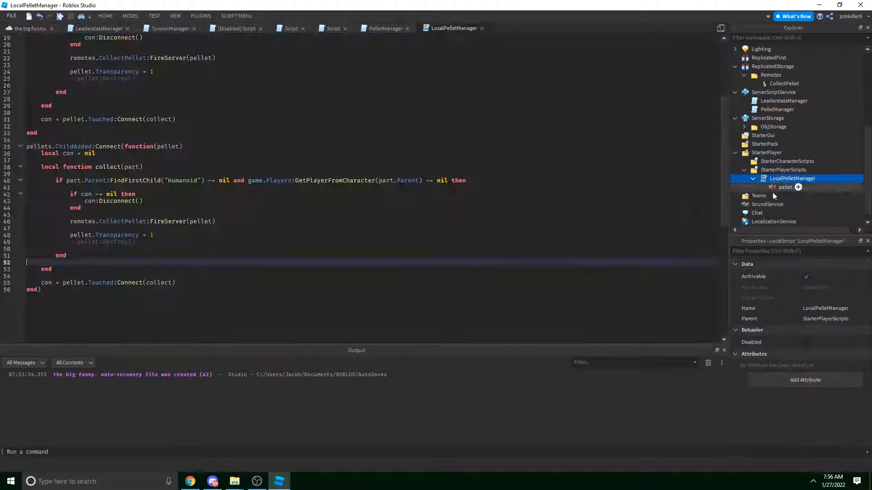
right_click(785, 187)
click(798, 243)
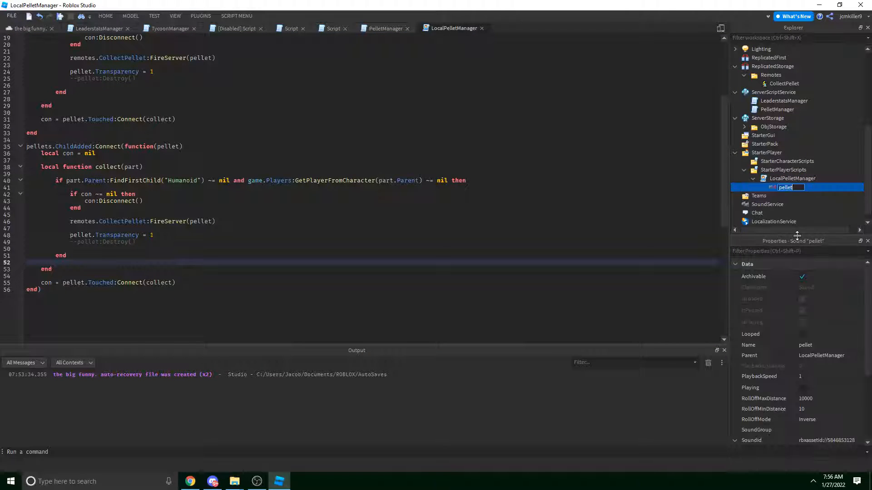
text(PelletSfx)
key(Return)
Add script.PelletSfx:Play() after pellet.Transparency = 1 in the ChildAdded handler.
scroll(364, 181, up, 6)
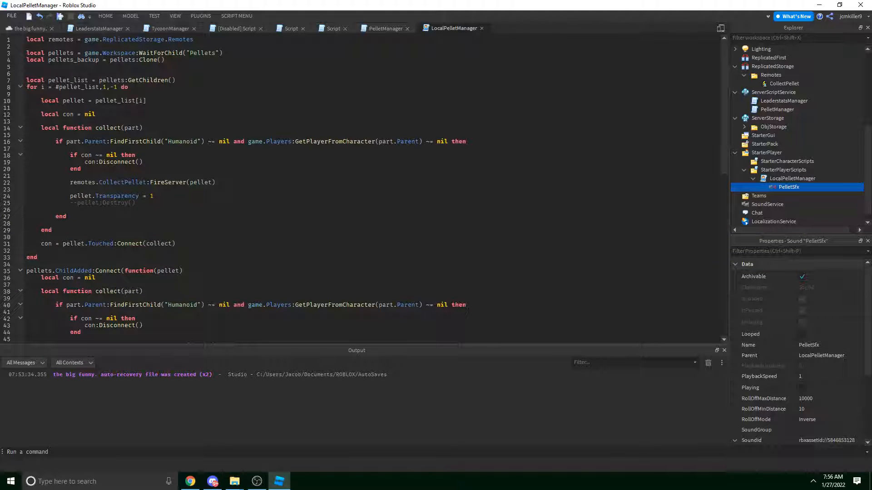
click(27, 46)
scroll(223, 48, down, 5)
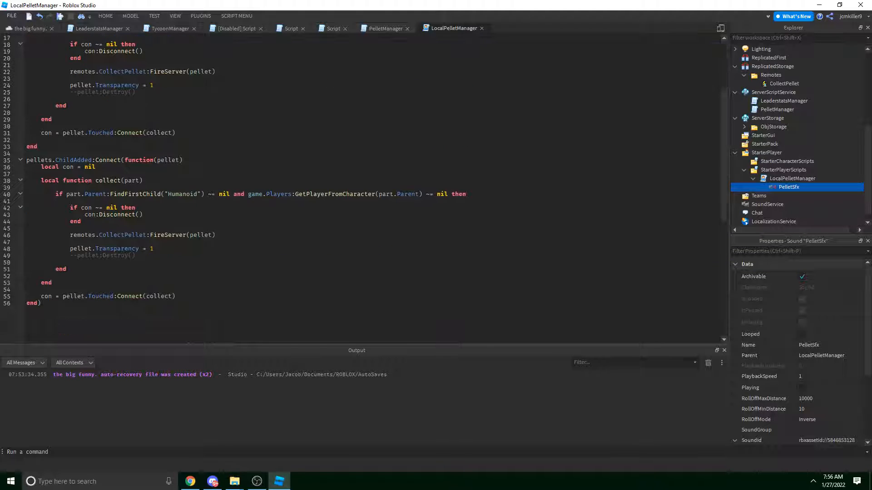
click(206, 249)
key(Return)
text(script.P)
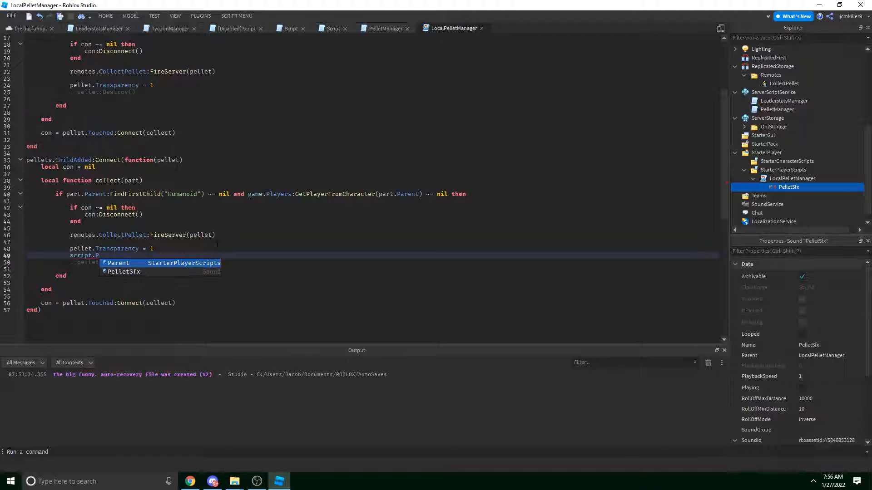
text(elletSfx:Play())
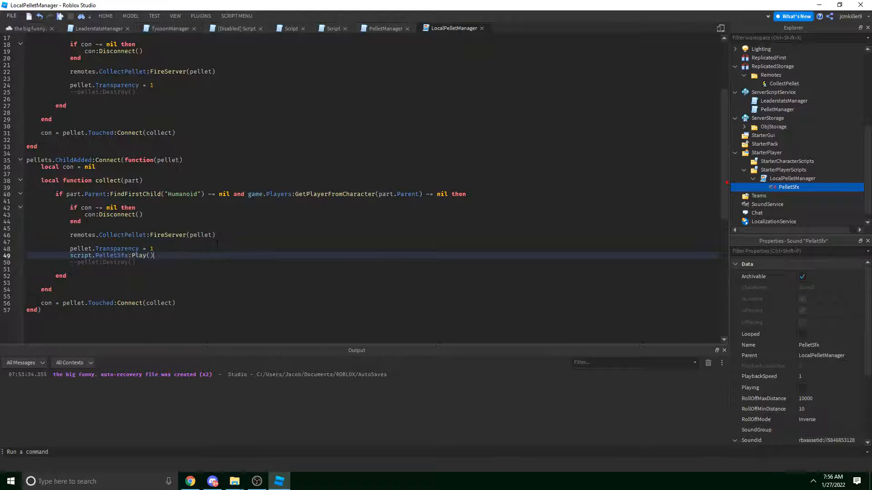
key(Return)
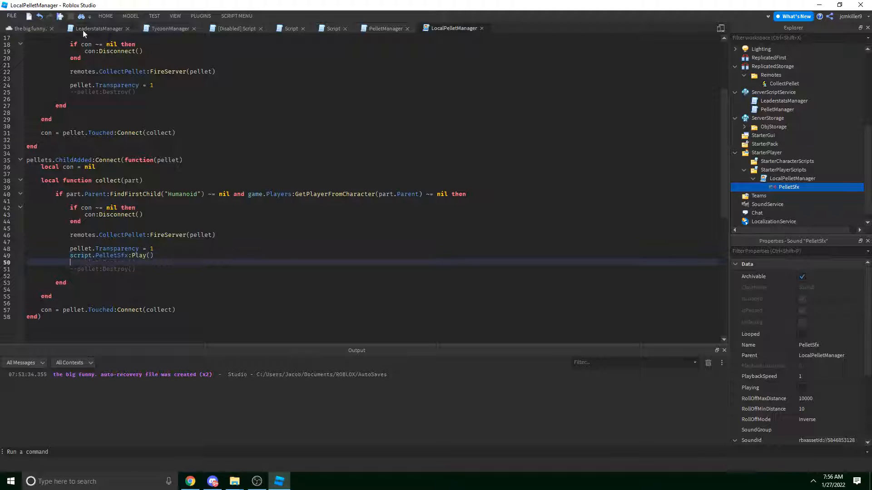
click(158, 19)
click(90, 101)
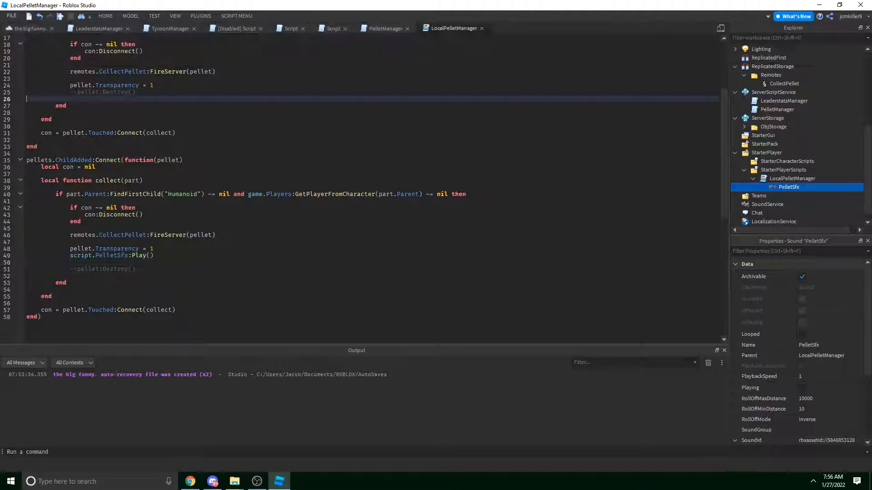
click(31, 28)
right_drag(240, 90, 240, 91)
Start a playtest of the maze and run the character along a corridor collecting pellets.
key(w)
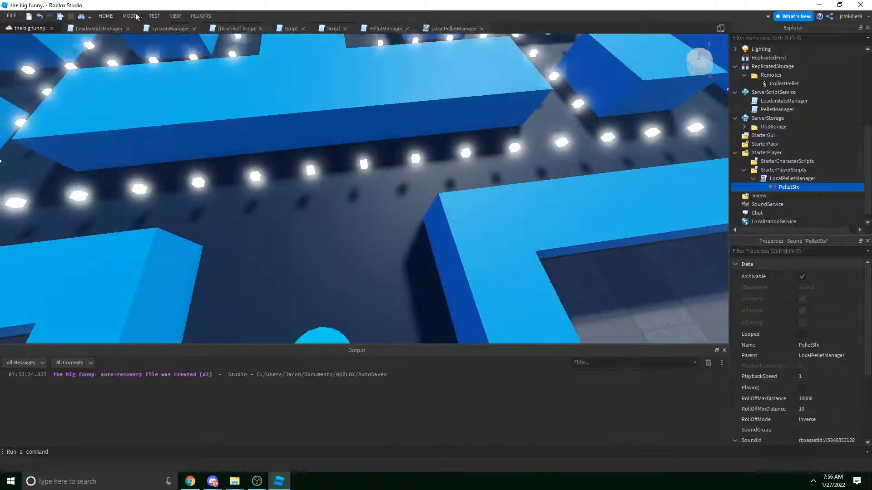
click(152, 18)
click(15, 31)
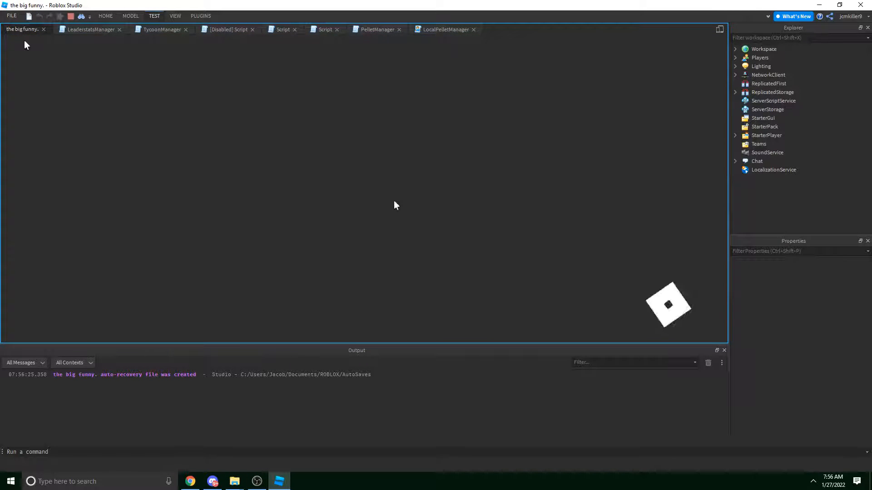
key(d)
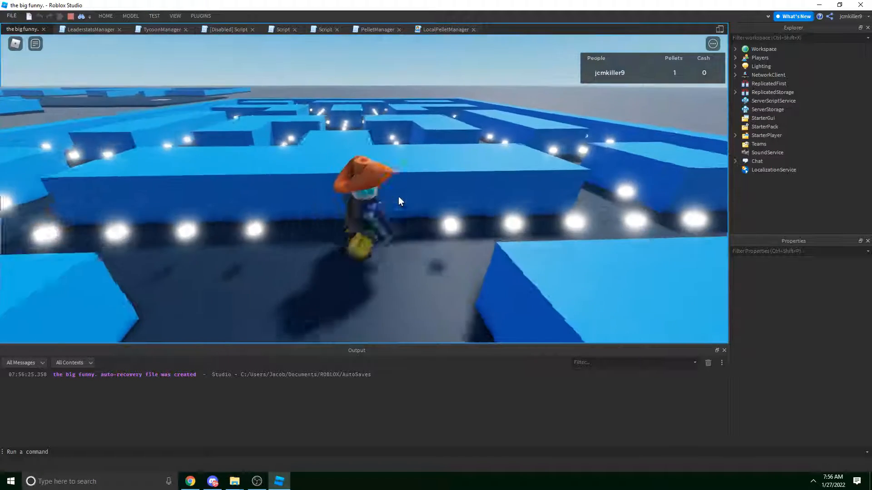
right_drag(399, 195, 399, 195)
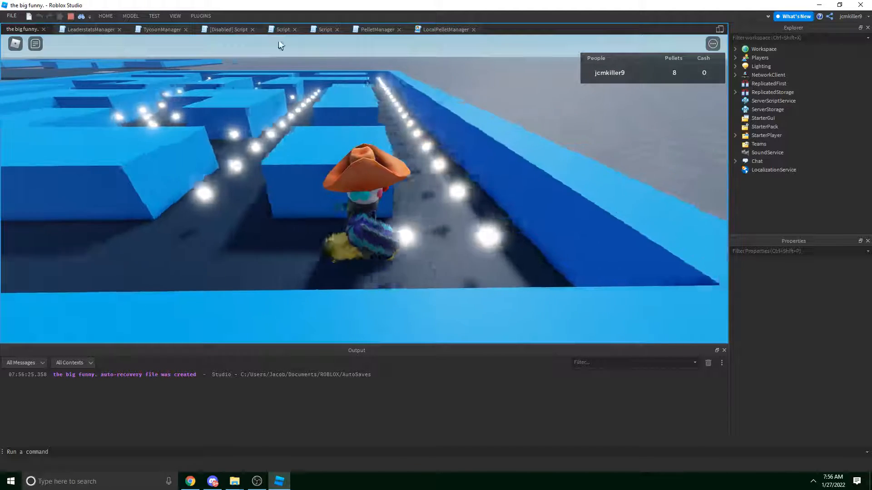
Turn on Playing for the player's PelletSfx sound, then view LocalPelletManager's code.
click(735, 58)
click(746, 67)
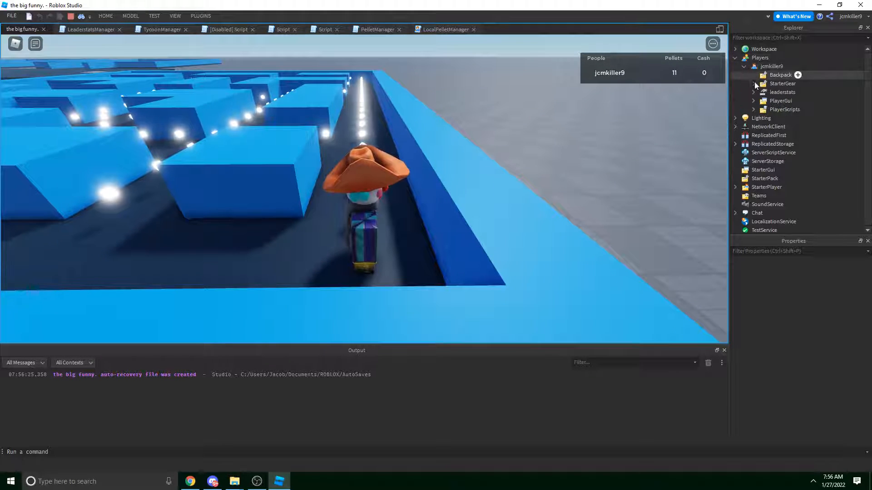
click(754, 110)
click(763, 135)
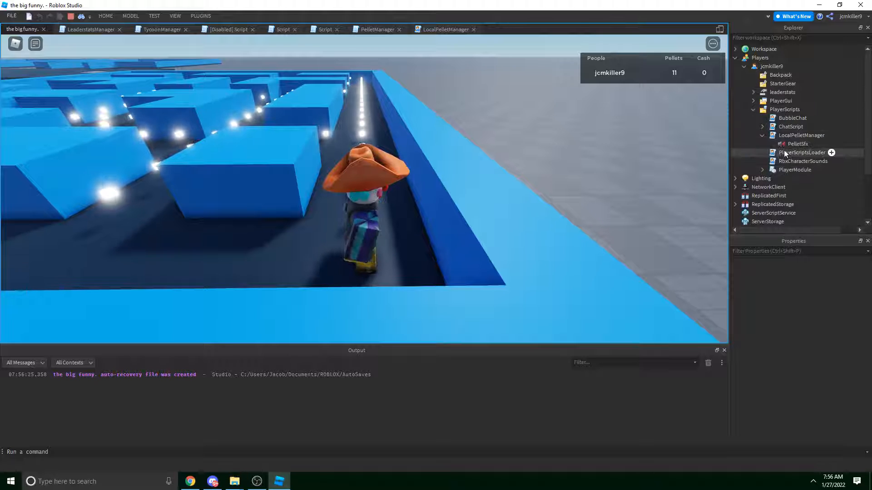
click(783, 144)
click(802, 301)
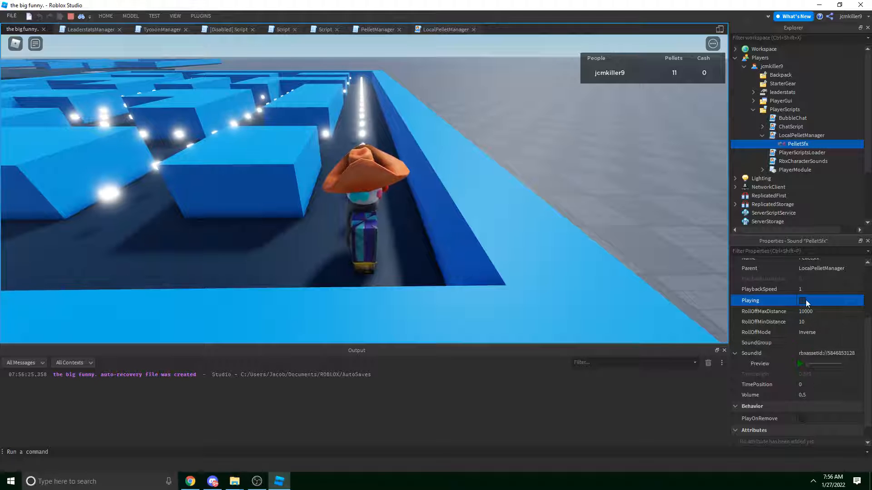
click(805, 301)
right_drag(482, 154, 468, 150)
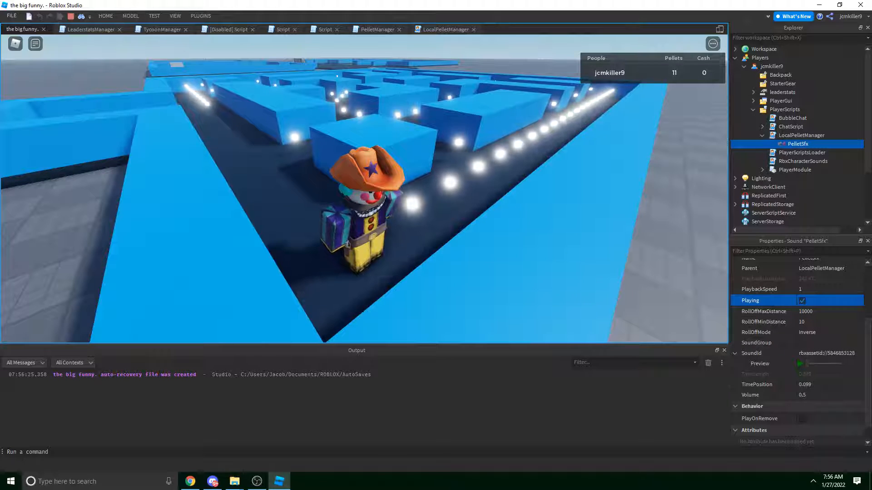
click(426, 30)
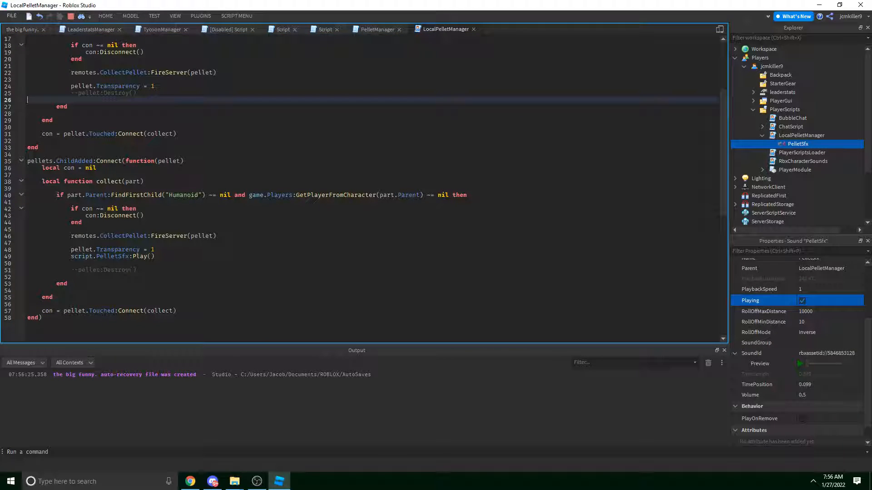
Stop the test and paste script.PelletSfx:Play() from line 49 under pellet.Transparency = 1 on line 24.
click(71, 16)
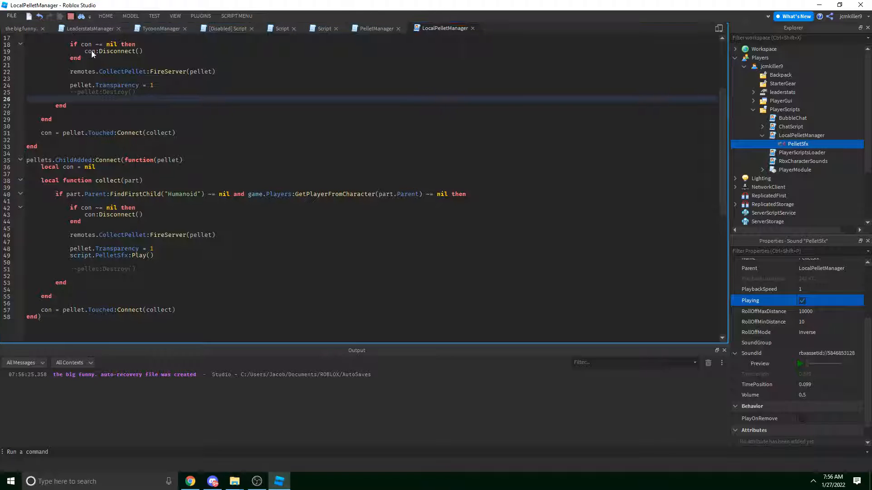
drag(171, 257, 57, 255)
key(ctrl+c)
click(70, 78)
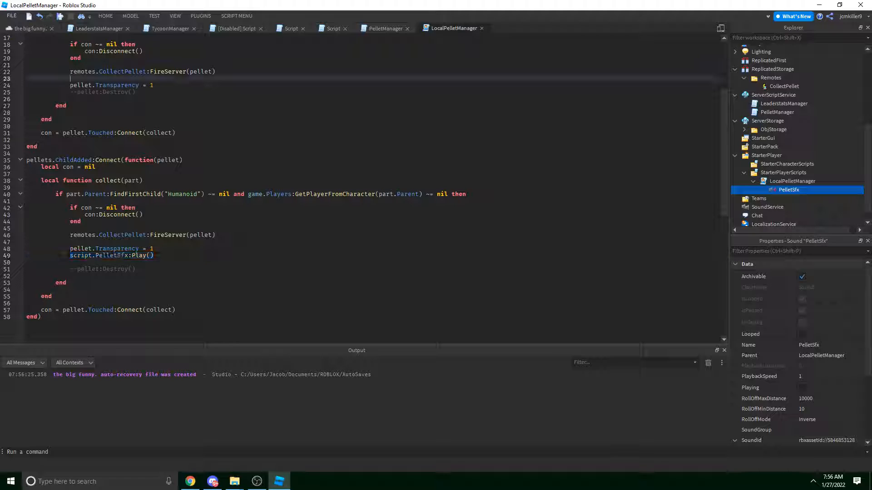
click(175, 84)
key(Return)
key(ctrl+v)
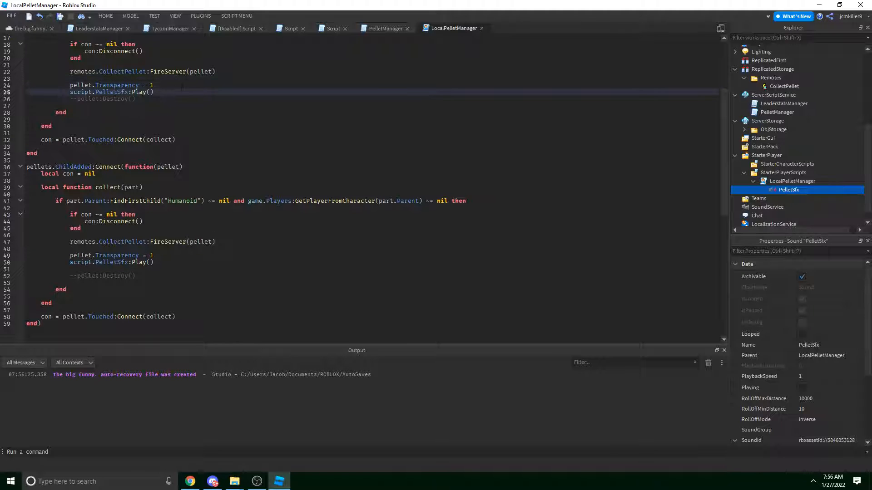
Remove the empty line 23 and add a blank line after the new Play() call.
click(127, 79)
key(BackSpace)
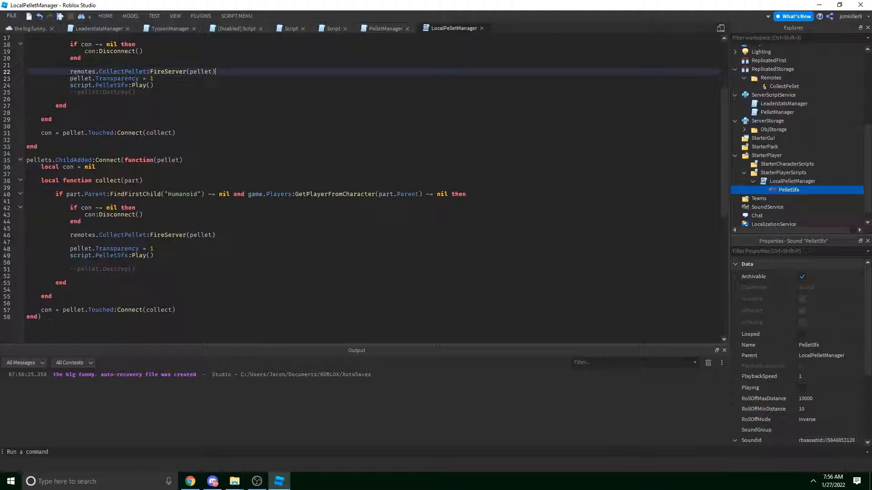
click(178, 85)
key(Return)
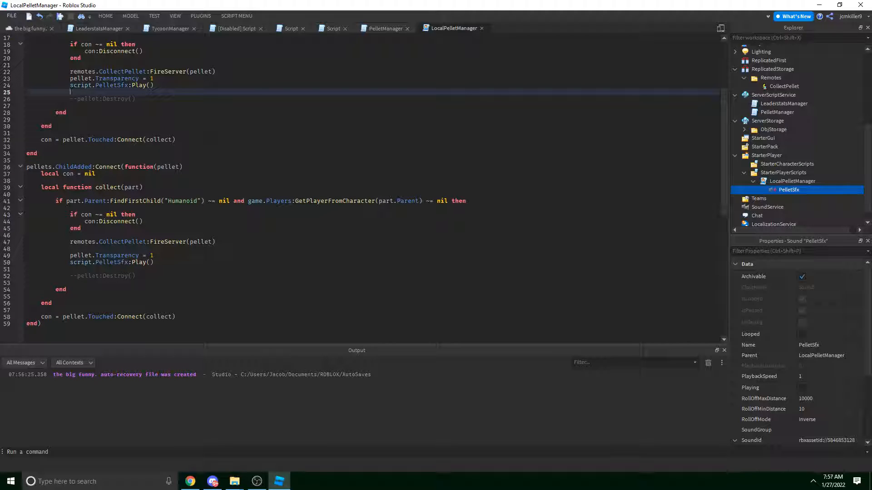
click(160, 16)
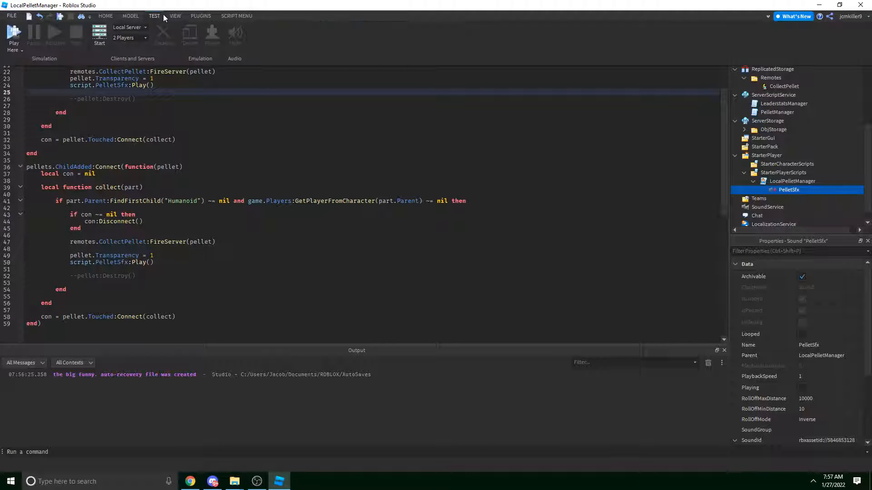
Start a play test and run the character through the first pellet rows with WASD.
click(9, 33)
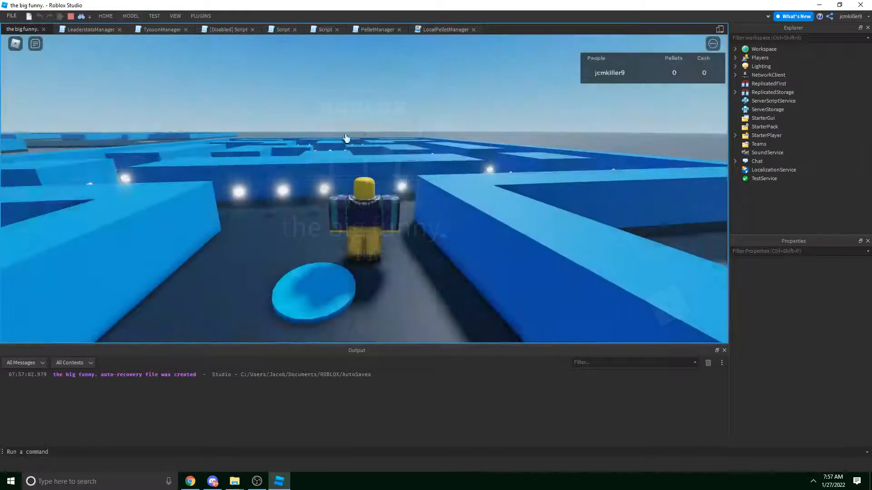
key(w)
key(a)
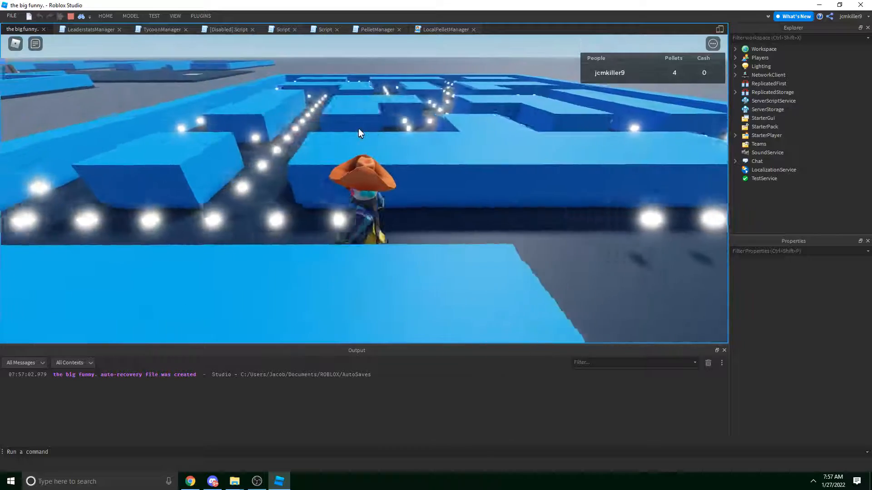
key(w)
key(w)
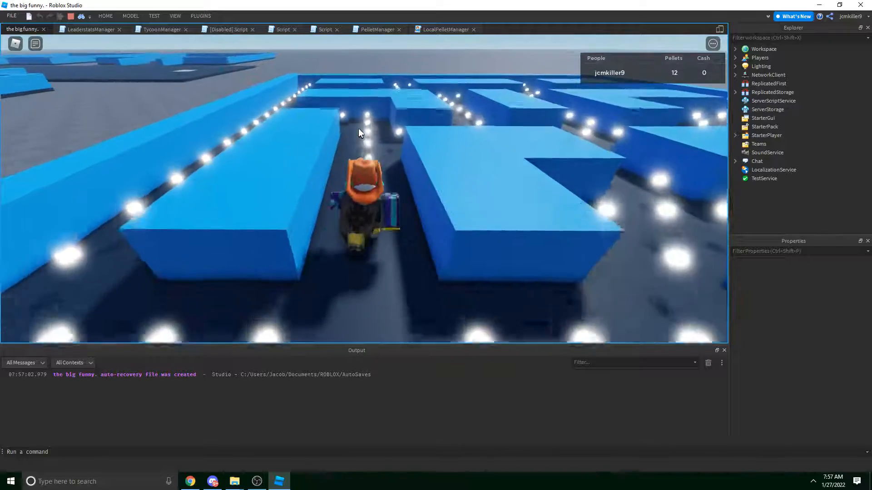
key(d)
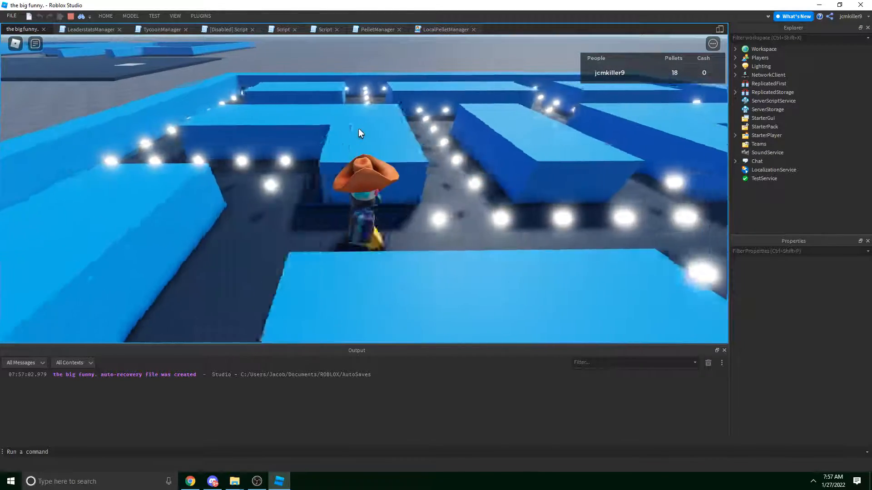
key(w)
key(w)
key(a)
right_drag(358, 128, 358, 128)
key(w)
key(w)
key(d)
key(shift)
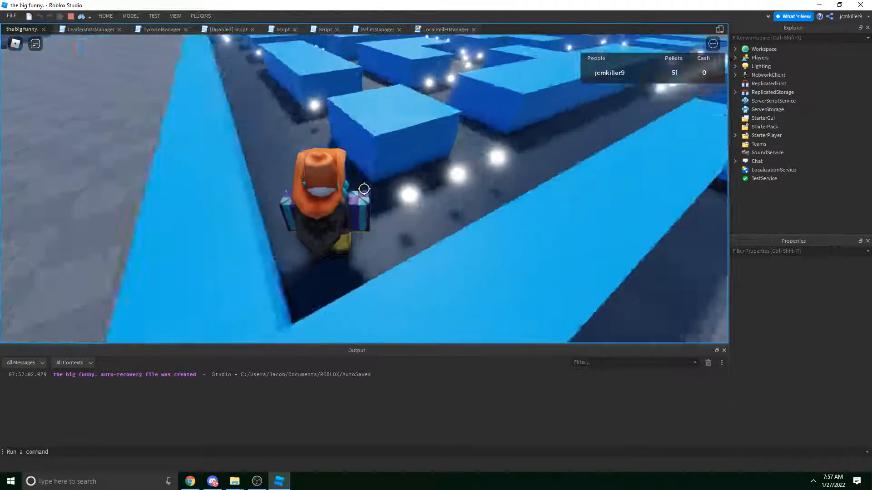
key(shift)
key(d)
Keep running through the maze corridors collecting pellets until the Pellets counter reaches 109.
right_drag(377, 185, 377, 186)
key(w)
key(d)
key(w)
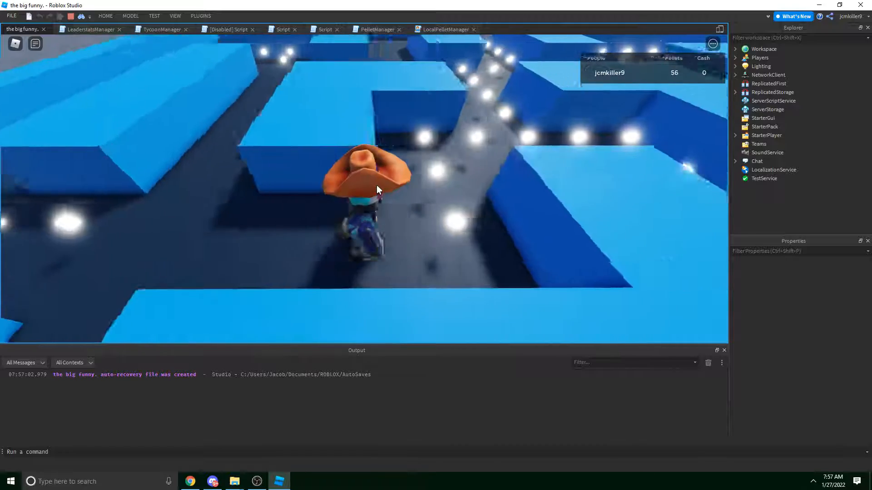
key(d)
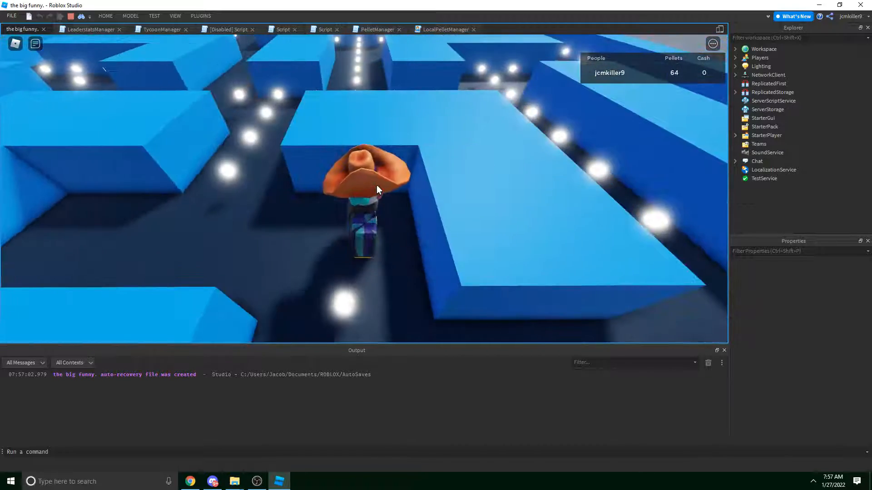
key(s)
key(d)
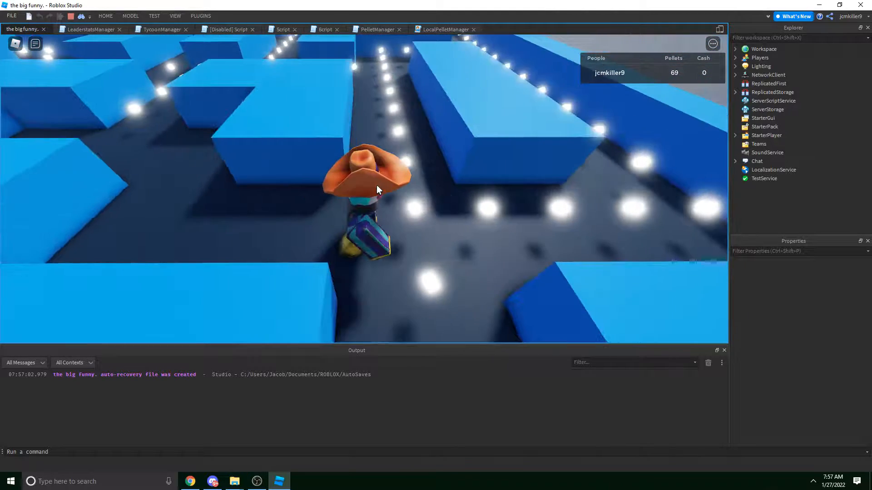
key(d)
key(w)
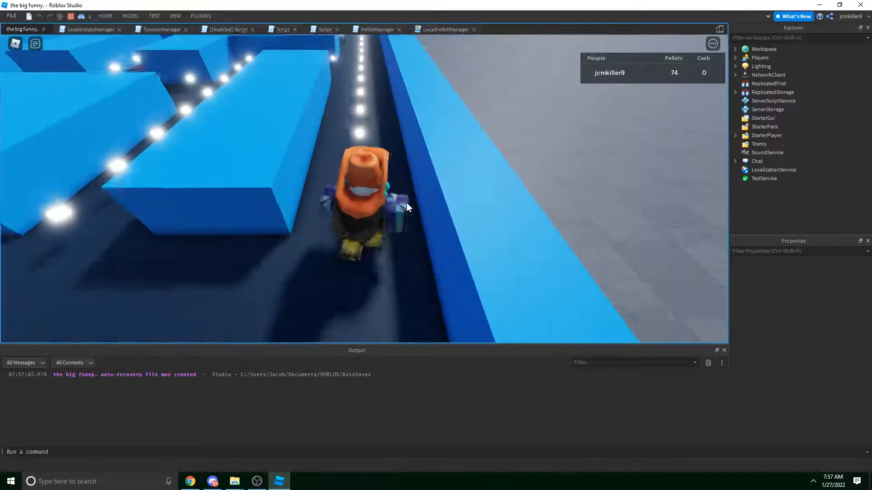
key(w)
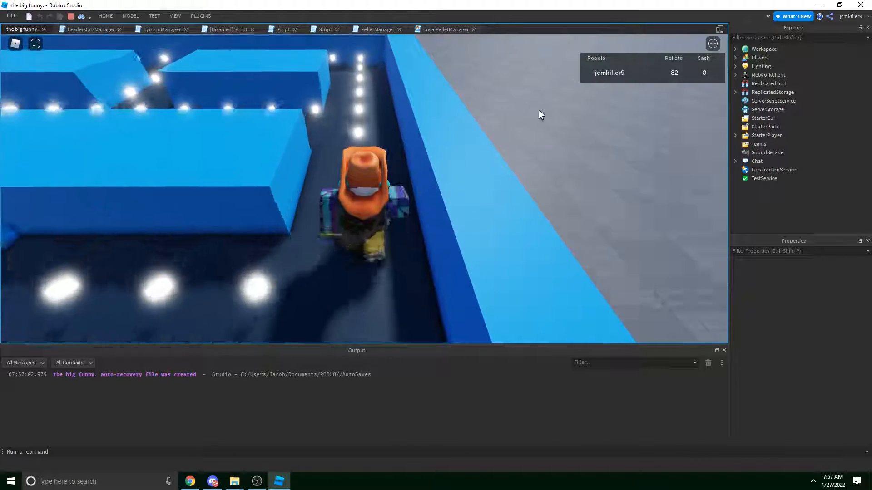
key(w)
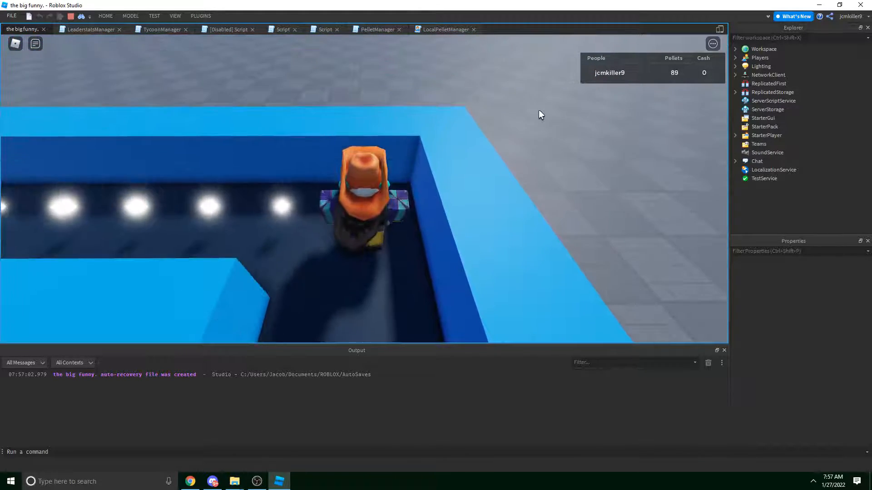
right_drag(510, 122, 510, 121)
key(d)
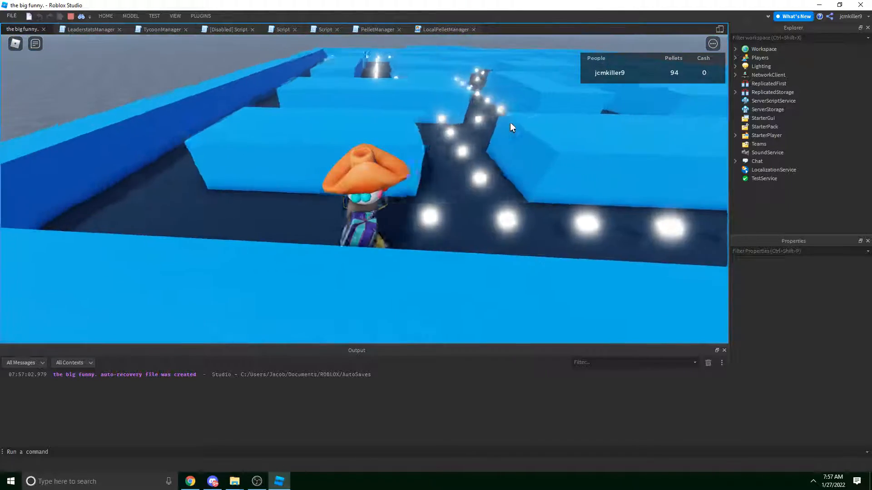
key(w)
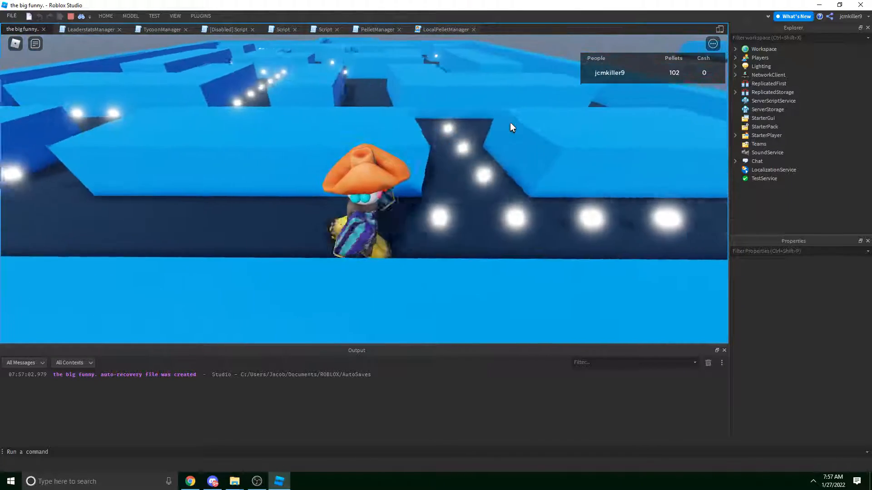
key(d)
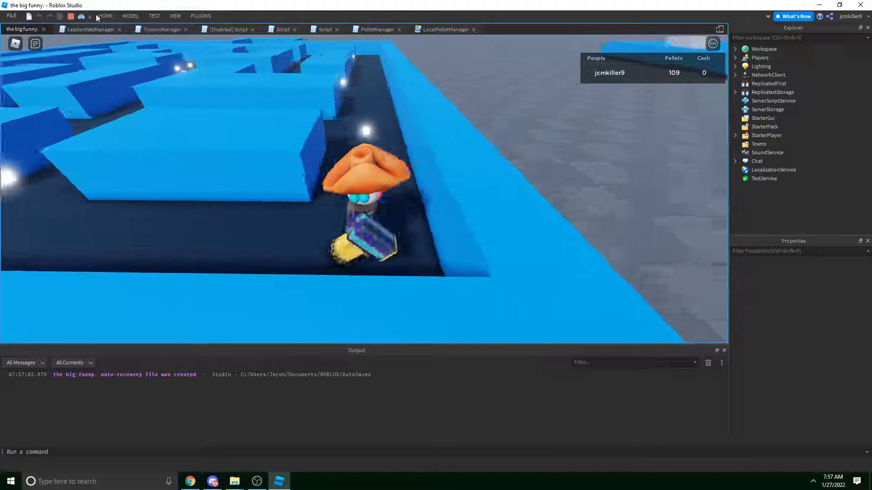
key(w)
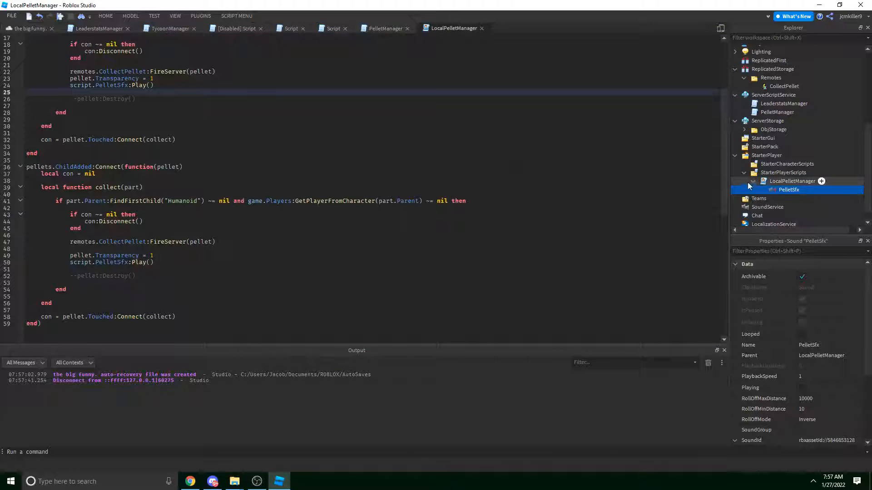
Duplicate PelletSfx, naming the copy PelletSfx2 and the original PelletSfx1.
click(769, 182)
click(772, 190)
key(ctrl+d)
click(785, 199)
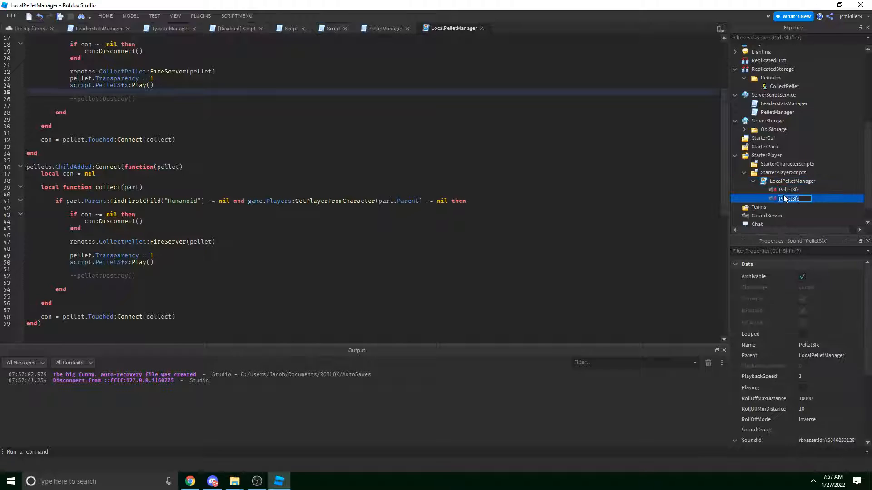
key(End)
text(2)
click(786, 190)
click(787, 190)
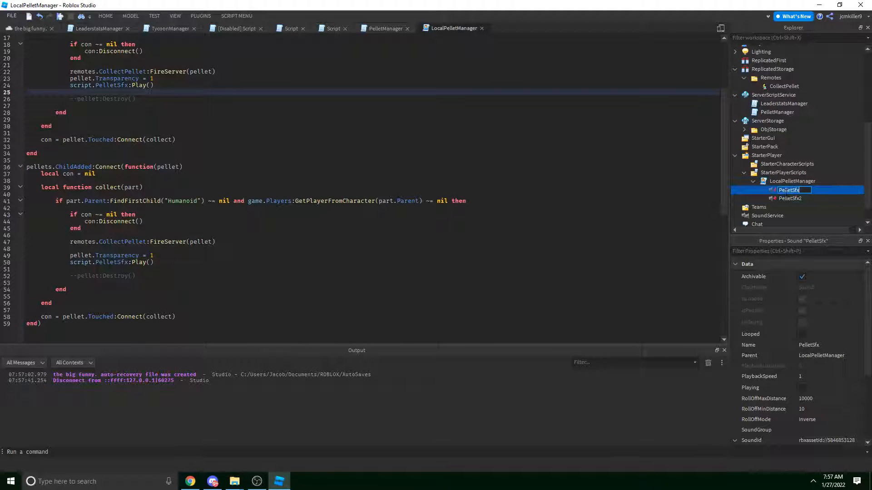
text(1)
key(Return)
Tick Looped on PelletSfx1 in Properties.
scroll(799, 358, down, 5)
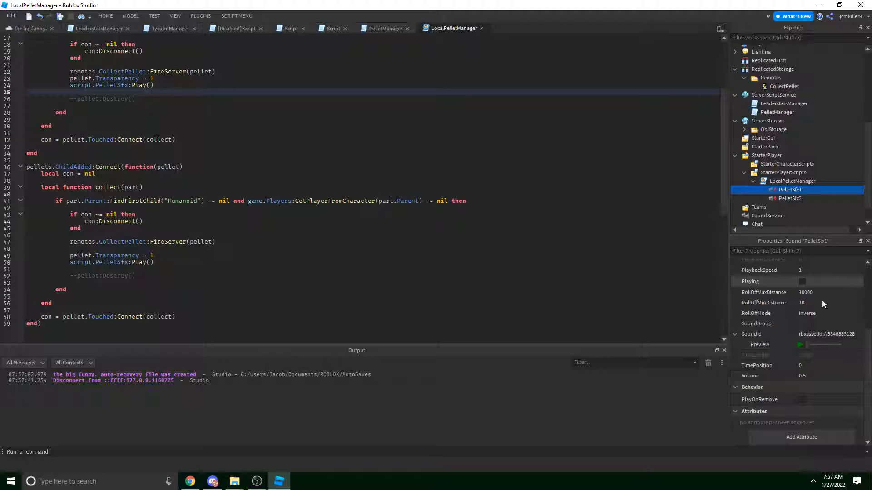
scroll(824, 392, up, 4)
click(802, 315)
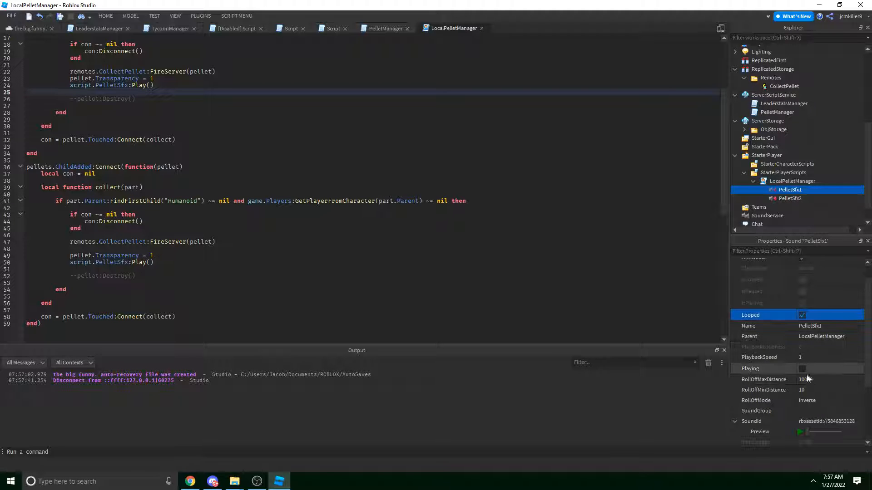
scroll(807, 377, down, 4)
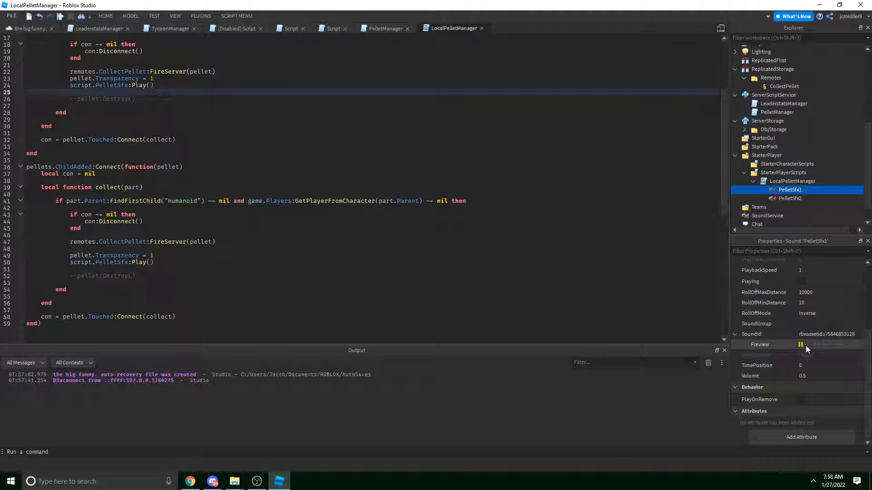
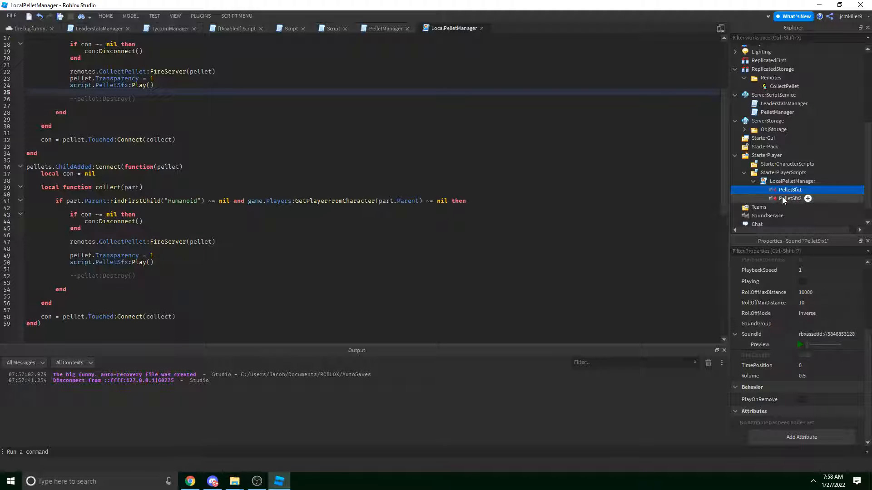
Check the Looped setting on PelletSfx1 and PelletSfx2 in Properties.
scroll(822, 300, up, 3)
click(820, 306)
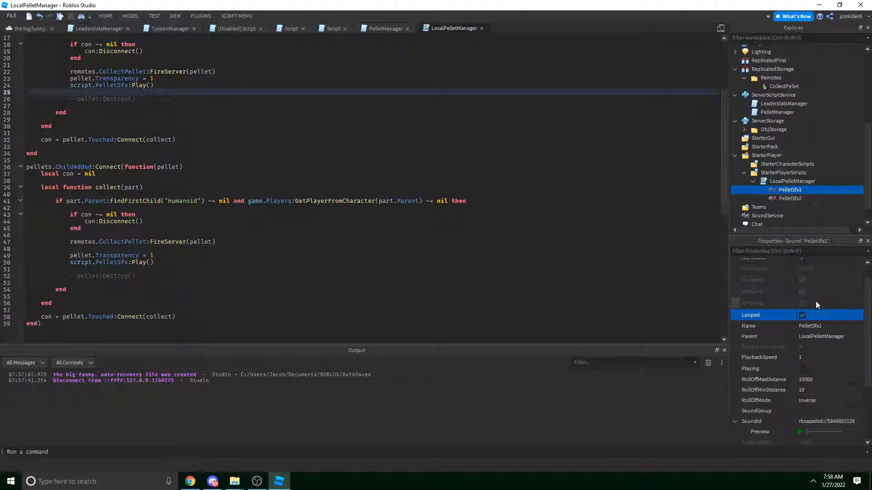
click(786, 198)
click(788, 191)
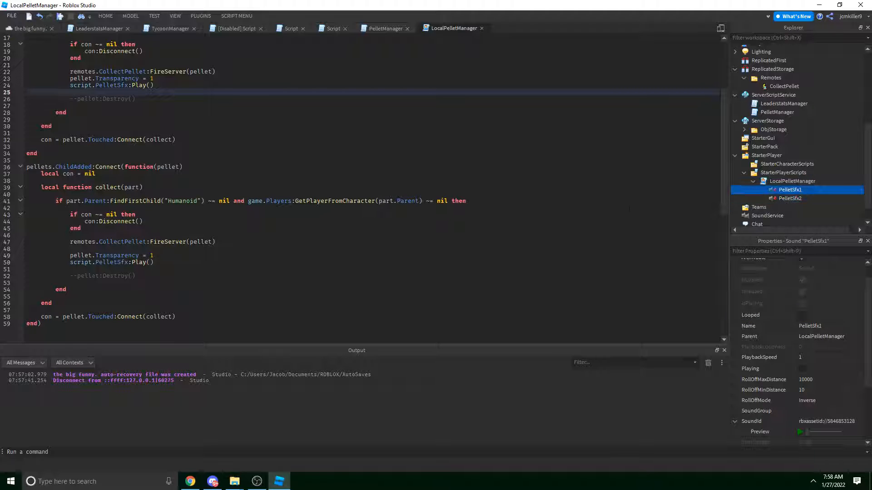
scroll(356, 231, up, 5)
Declare local alternate = 1 on a new line 6 of LocalPelletManager.
click(213, 73)
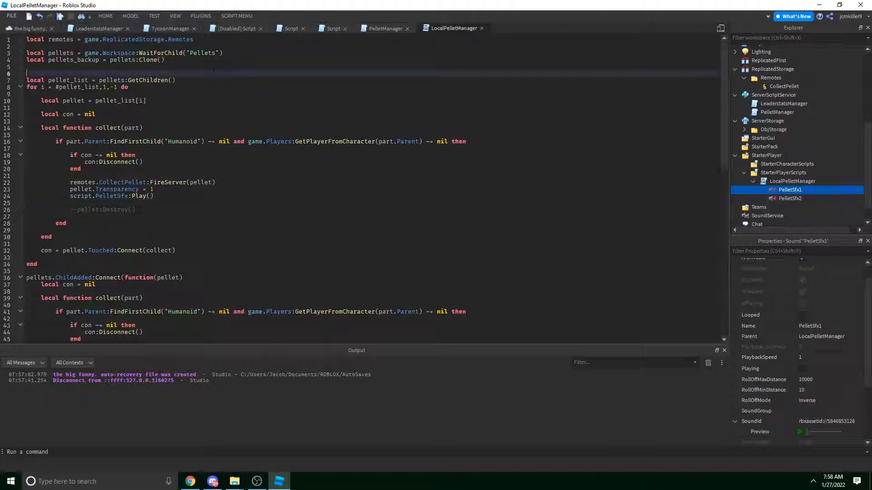
key(Return)
key(Up)
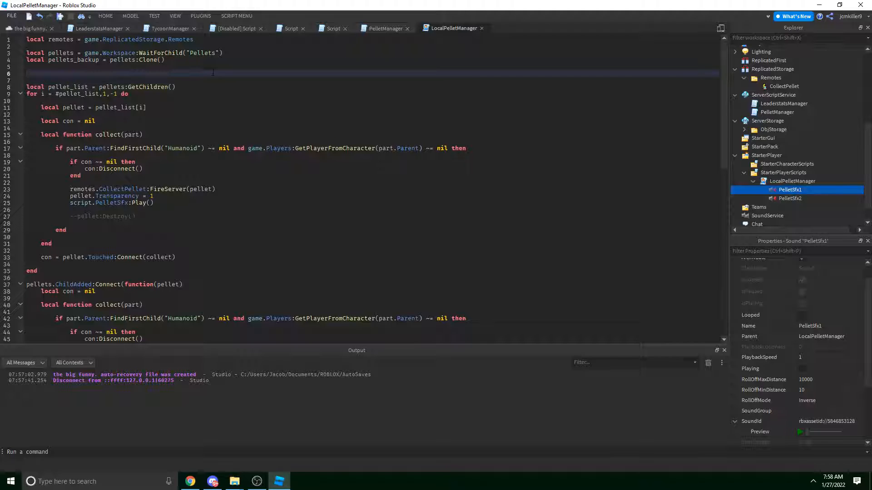
text(local alternate = 1)
double_click(71, 73)
Replace script.PelletSfx on line 25 with script["PelletSfx"..alternate].
click(184, 197)
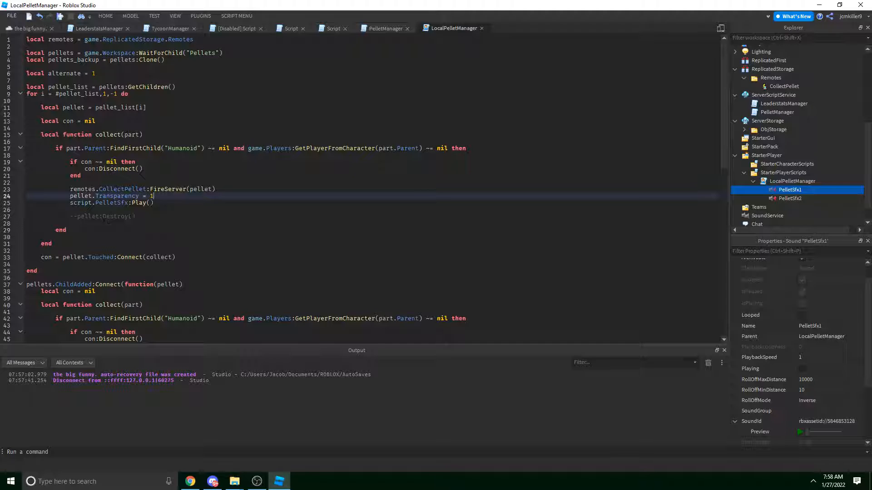
click(129, 203)
key(BackSpace)
key(BackSpace)
key(BackSpace)
key(BackSpace)
key(BackSpace)
key(BackSpace)
key(BackSpace)
key(BackSpace)
key(BackSpace)
key(BackSpace)
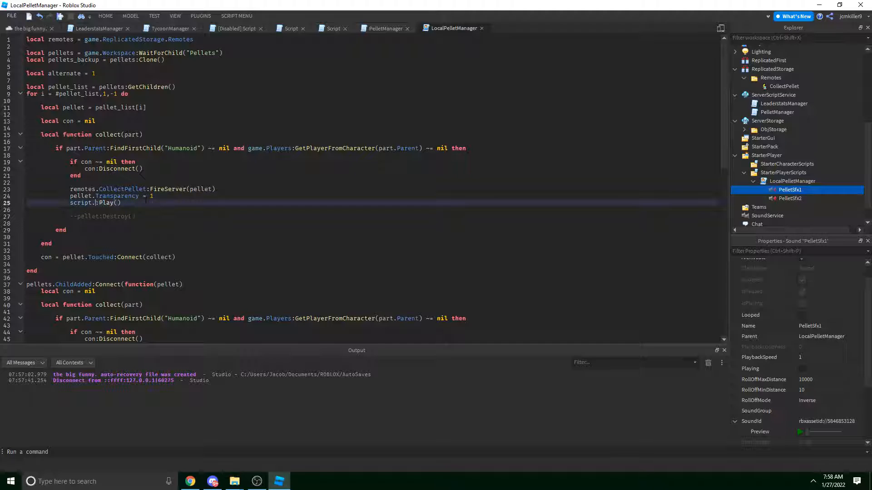
text([Pel)
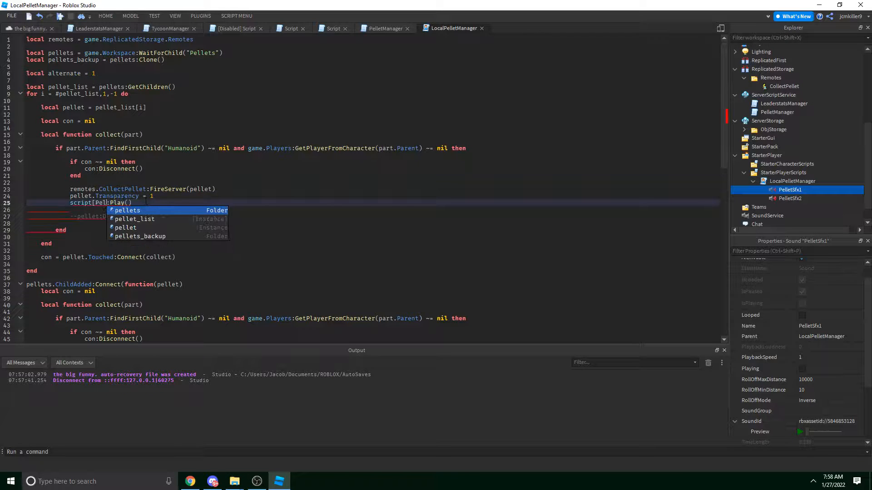
key(BackSpace)
key(BackSpace)
key(BackSpace)
text("pell)
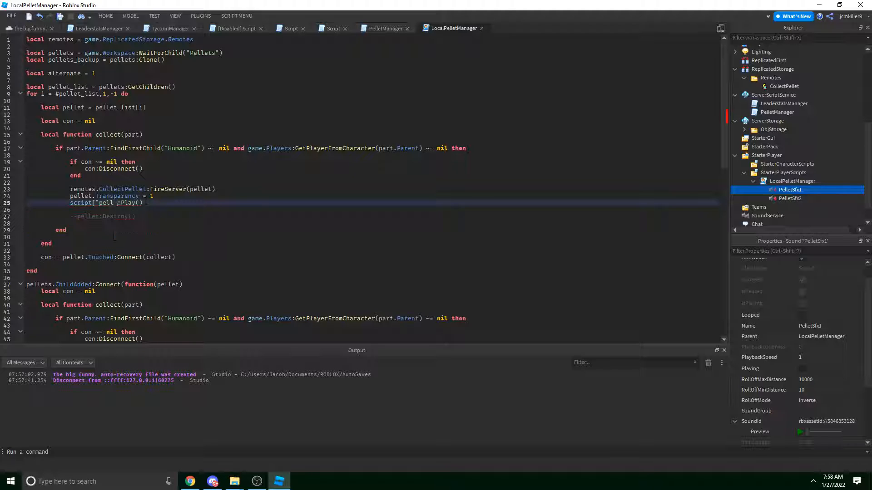
key(BackSpace)
key(BackSpace)
key(BackSpace)
key(BackSpace)
text(Pellet)
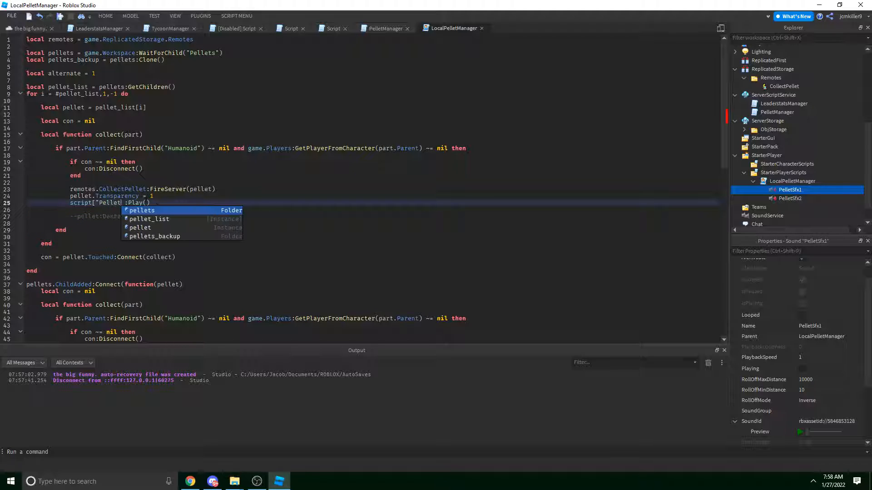
text(Sfx")
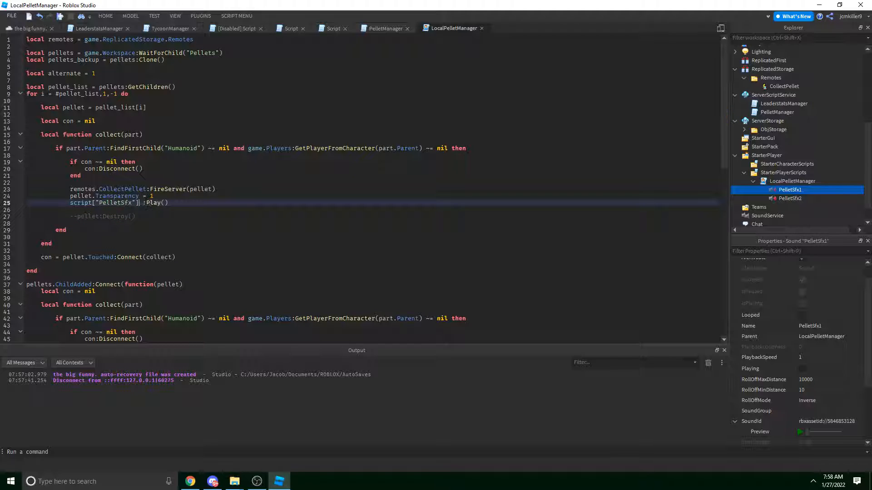
text(..alternate)
Copy the updated line 25 sound call and paste it over line 51.
drag(204, 203, 70, 202)
key(ctrl+c)
scroll(82, 101, down, 3)
drag(169, 269, 70, 269)
key(ctrl+v)
click(217, 248)
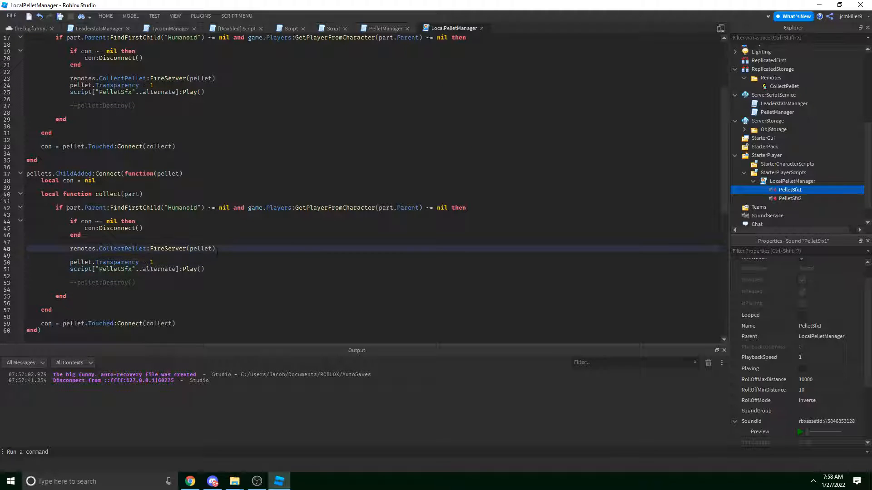
Try adding blank lines near lines 46-47 of the second handler, then undo them.
click(216, 234)
scroll(217, 182, down, 3)
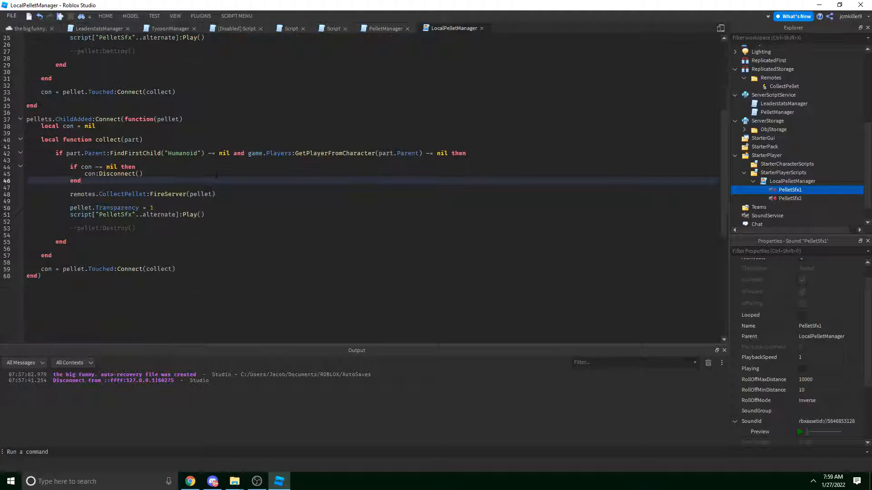
click(212, 208)
click(211, 213)
click(211, 206)
click(211, 201)
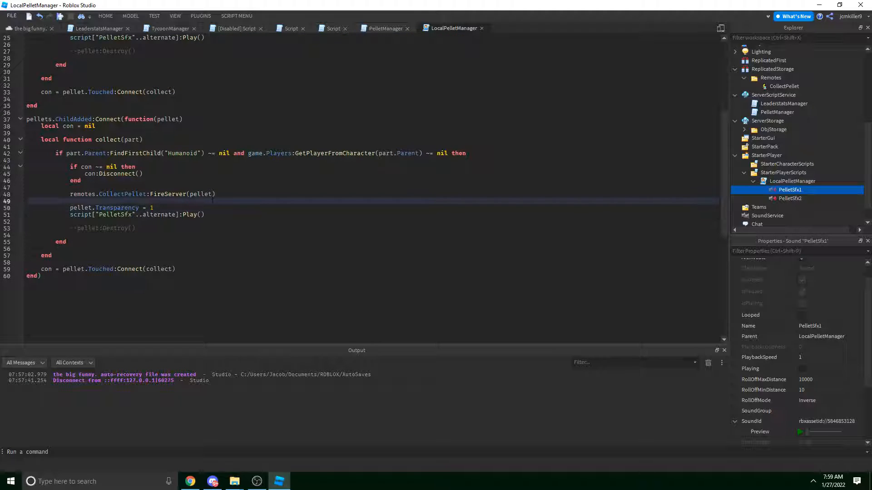
key(Return)
key(ctrl+z)
click(194, 185)
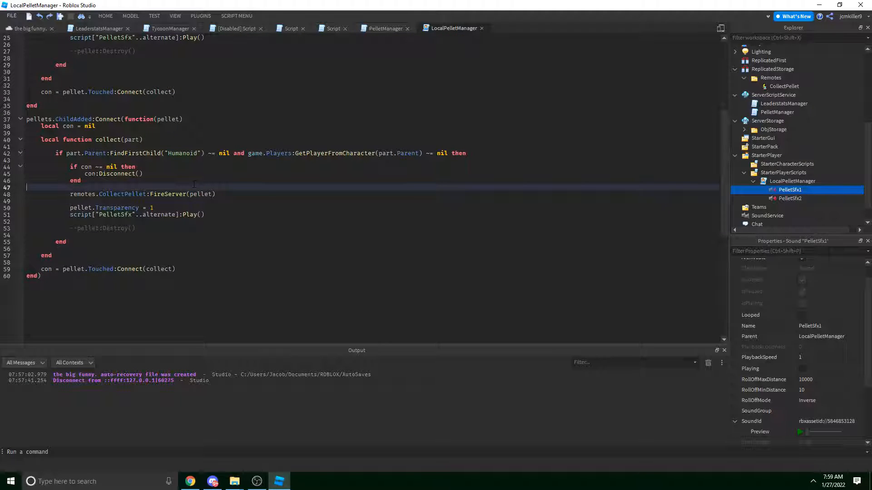
key(Return)
key(Return)
key(Up)
key(ctrl+z)
key(ctrl+z)
Below line 51, write the toggle: if alternate == 1 then alternate = 2 else alternate = 1 end.
click(230, 215)
click(231, 220)
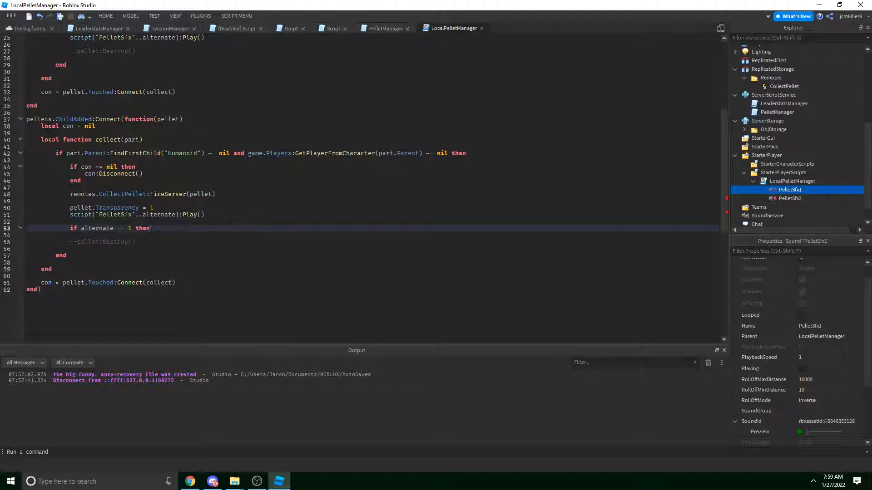
key(Return)
text(alternate = 2)
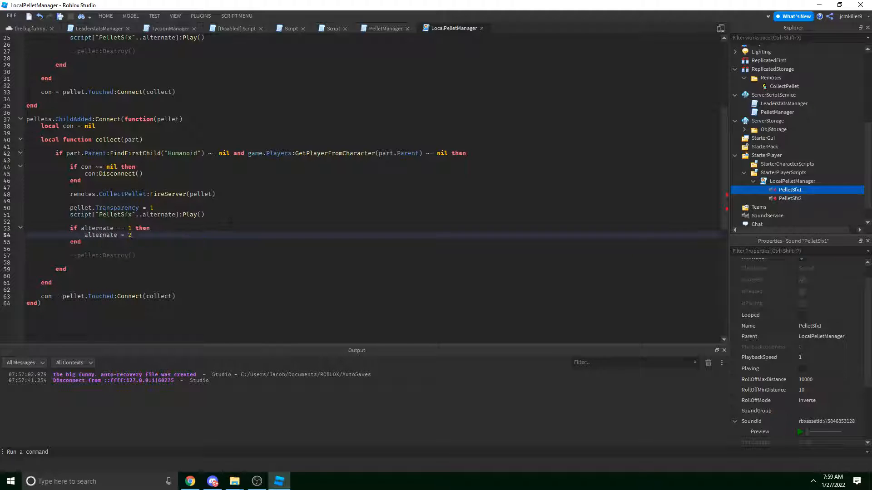
key(Return)
text(else)
key(Return)
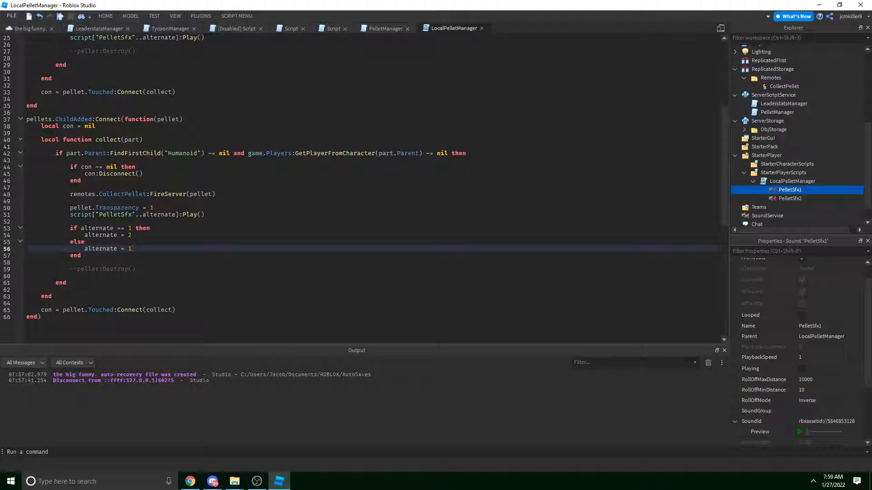
Copy the alternate toggle block and paste it after line 26 in the first handler.
drag(84, 228, 125, 235)
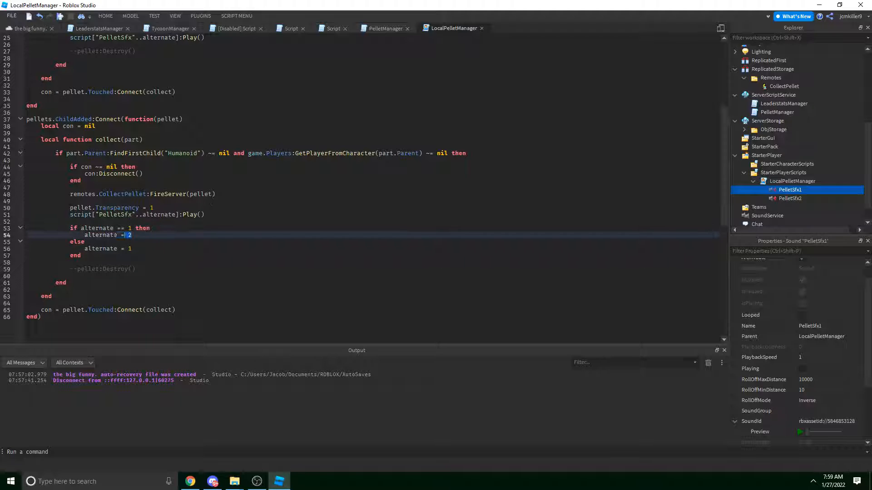
click(92, 243)
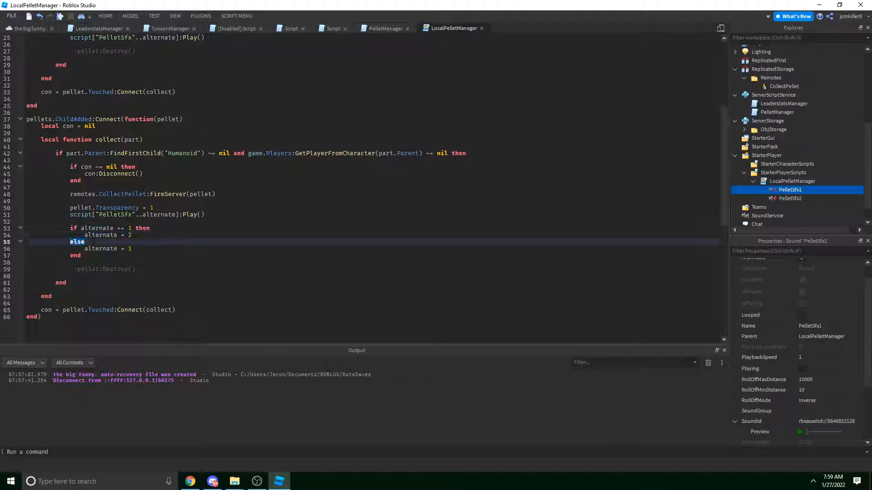
drag(132, 249, 92, 249)
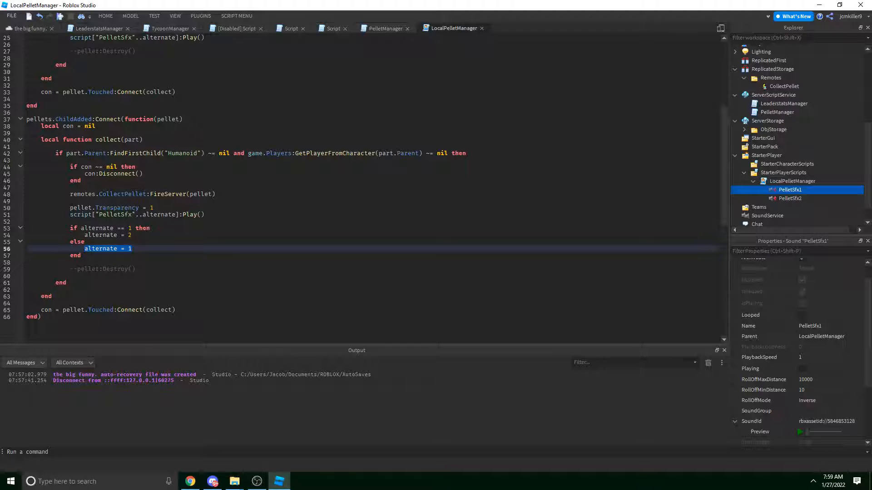
click(112, 256)
click(75, 229)
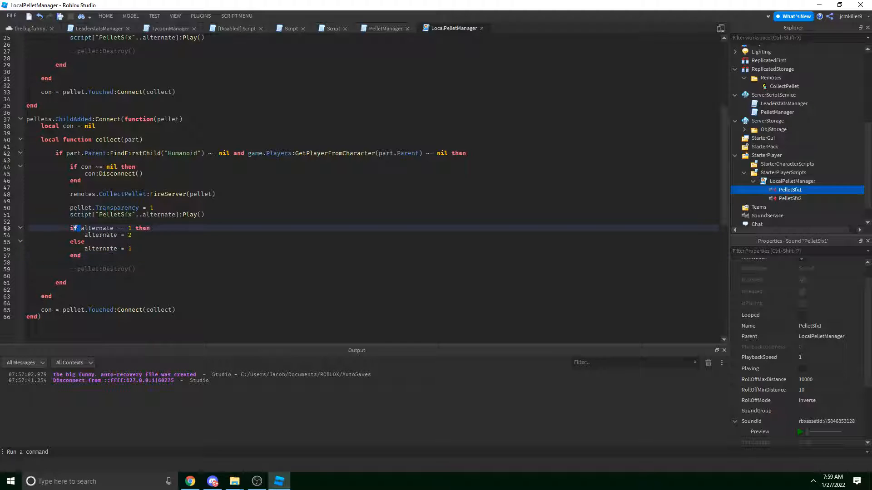
drag(92, 214, 178, 214)
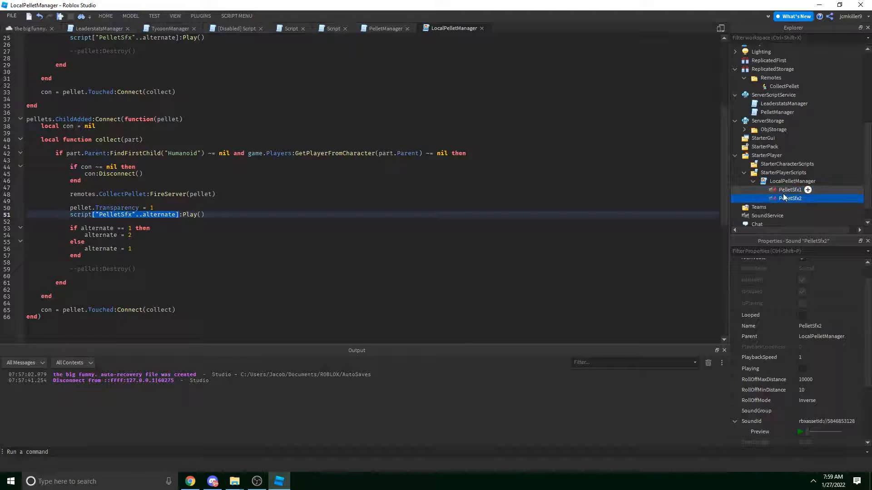
drag(82, 256, 70, 228)
key(ctrl+c)
scroll(132, 235, up, 8)
click(150, 209)
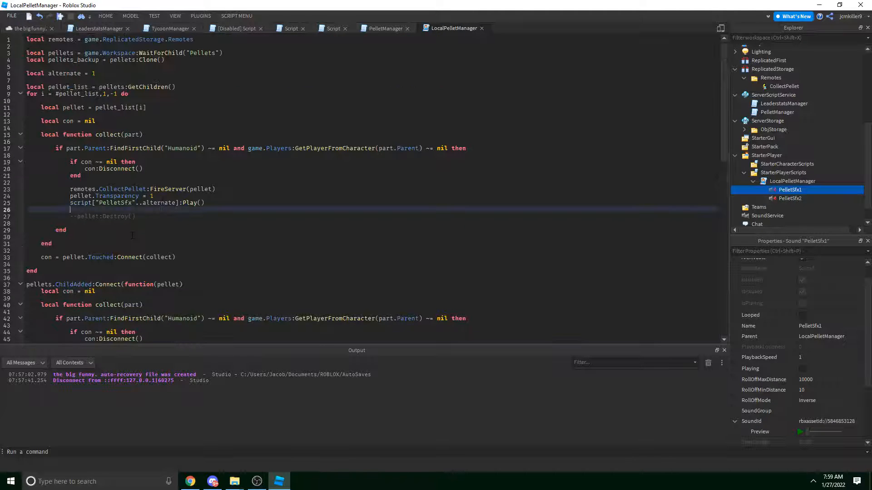
key(Return)
key(ctrl+v)
key(Return)
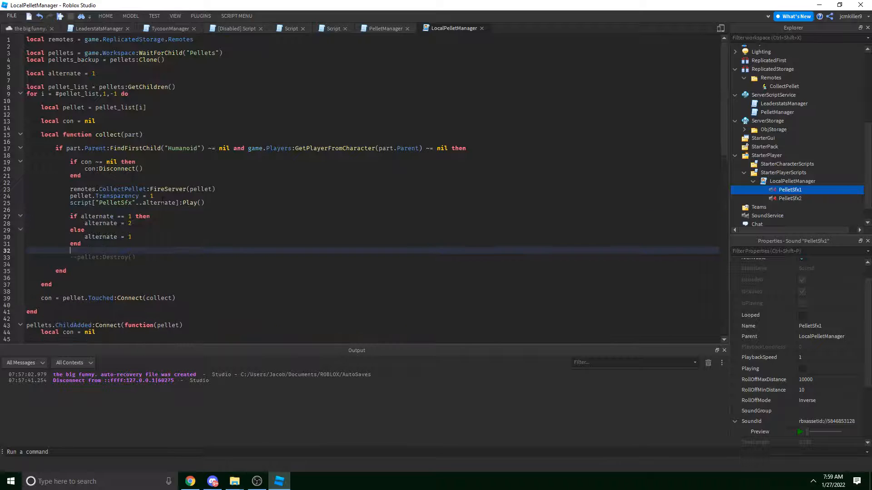
Start a playtest and run the character through the maze corridors eating pellets.
click(154, 16)
click(18, 34)
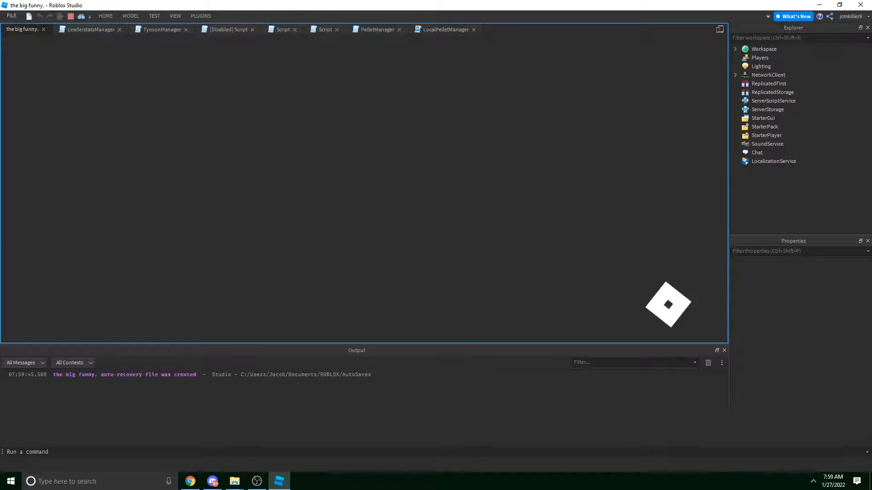
key(w)
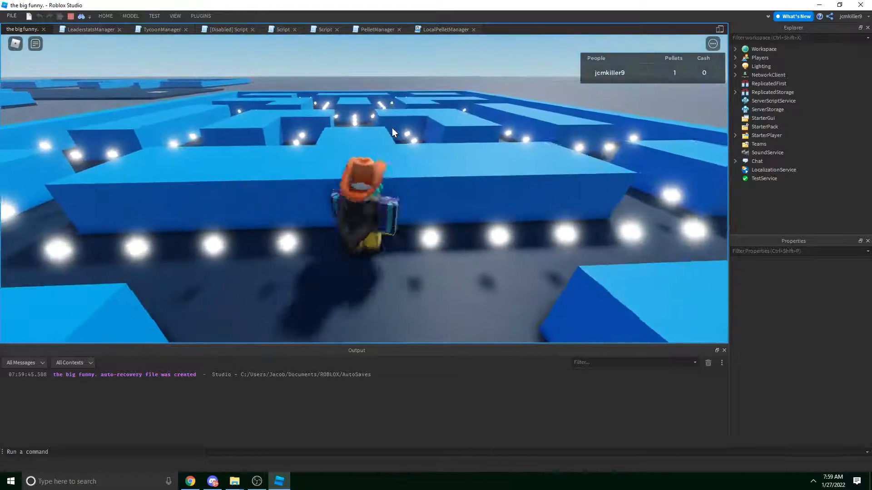
key(d)
key(w)
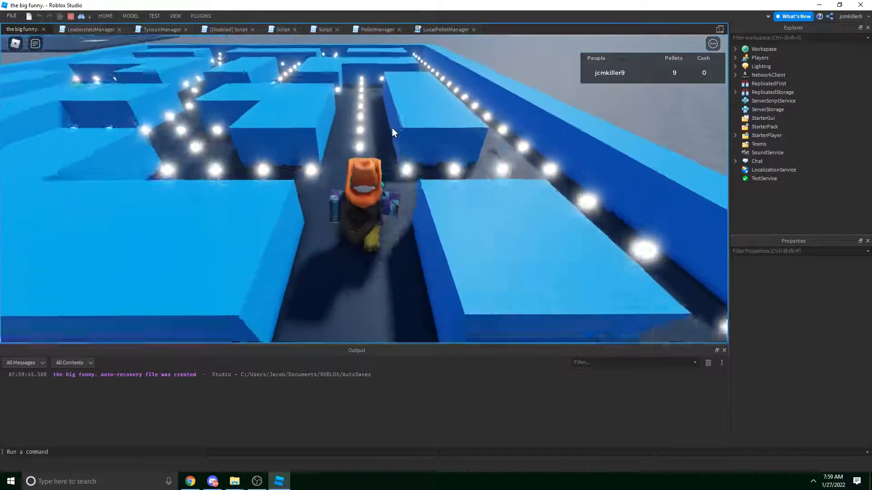
key(w)
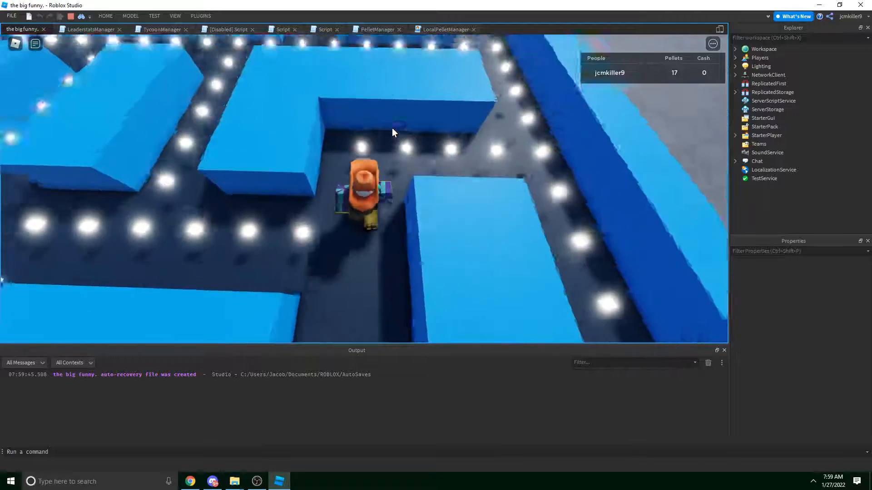
key(d)
key(w)
key(shift)
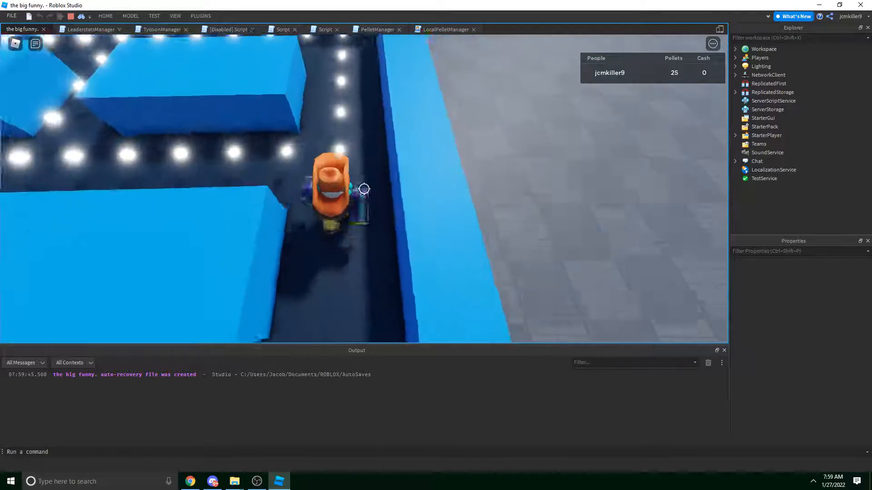
key(w)
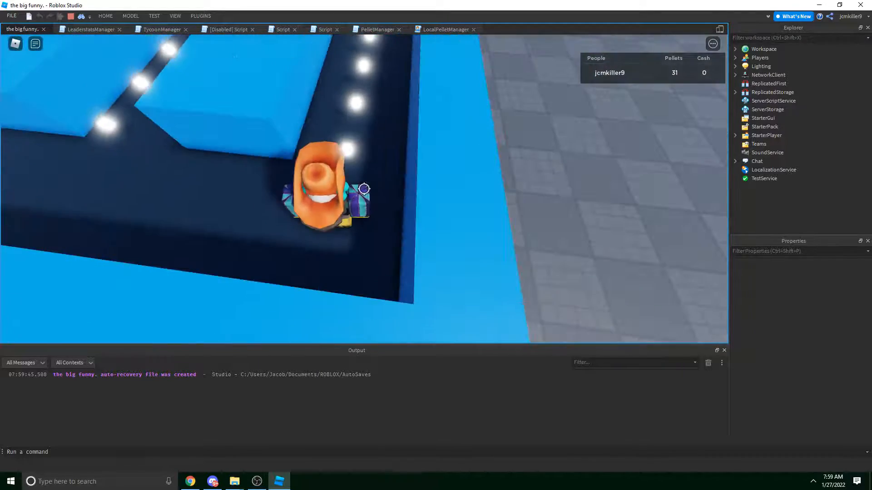
key(w)
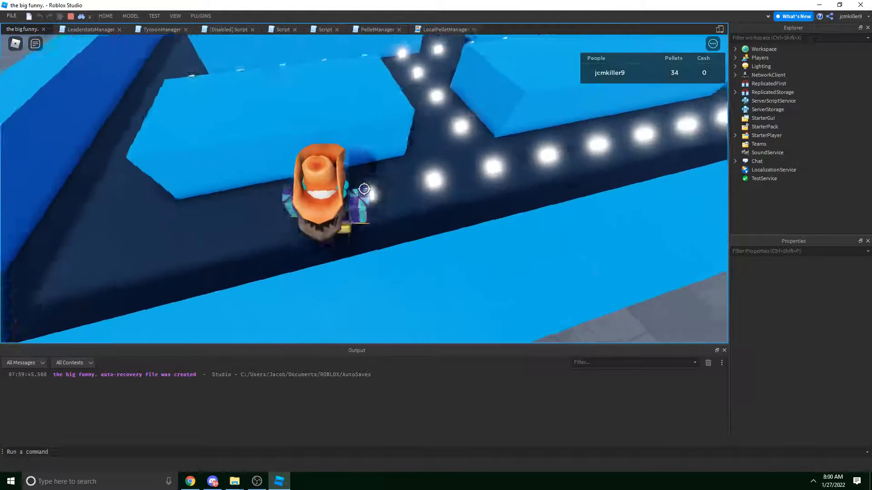
key(w)
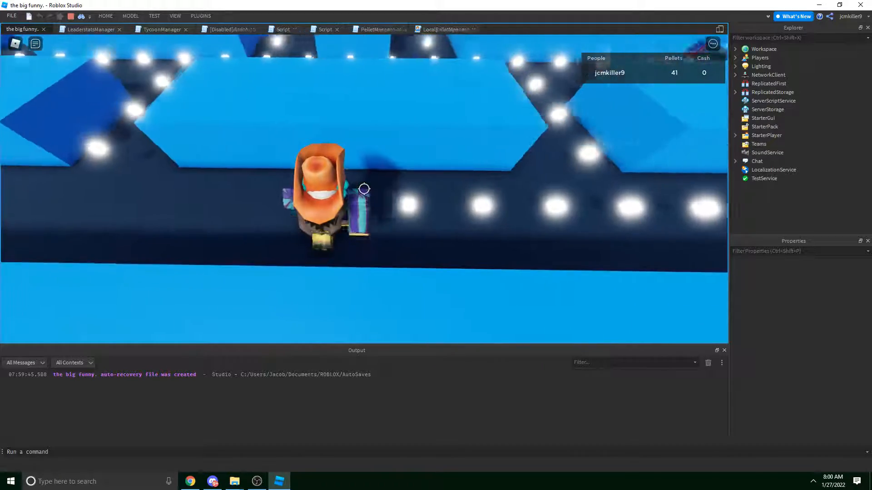
key(w)
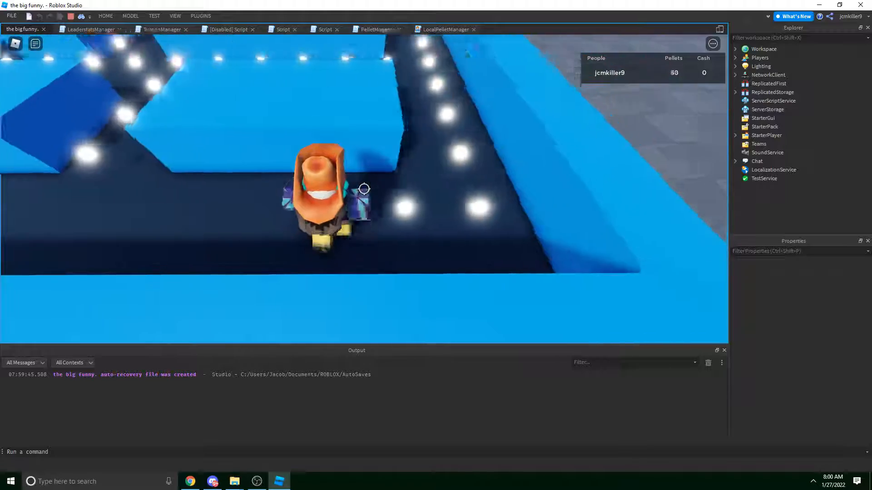
key(w)
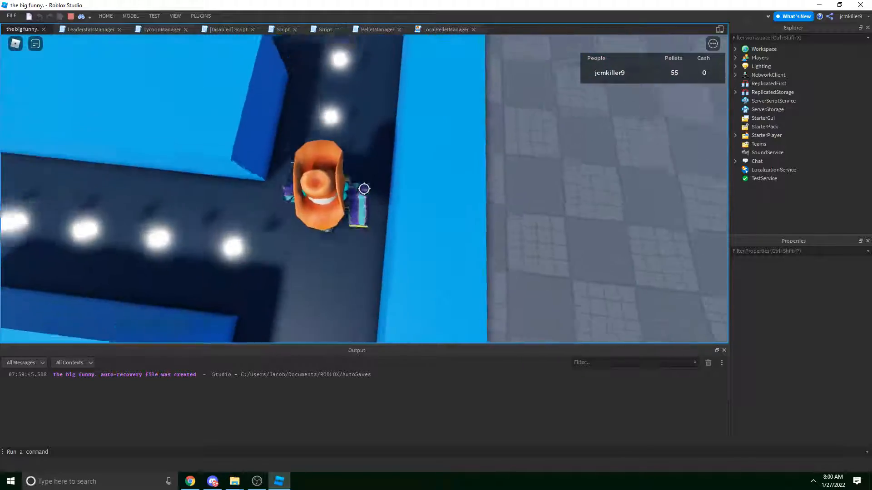
key(w)
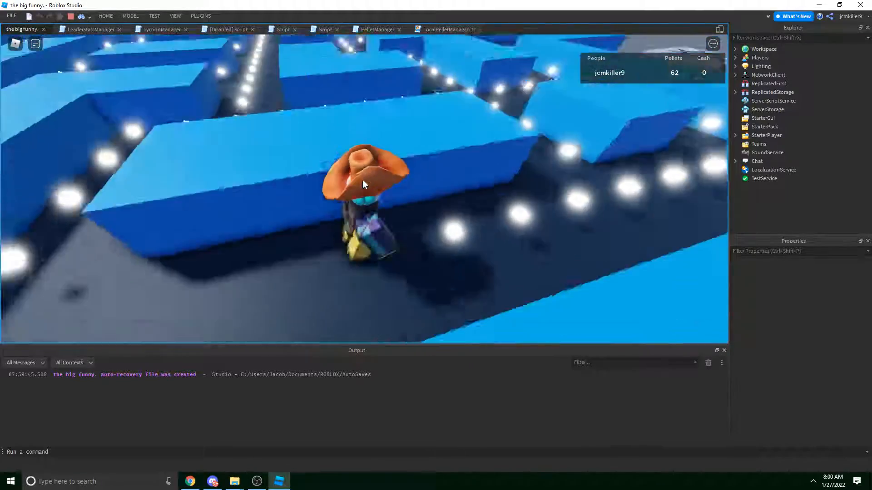
key(w)
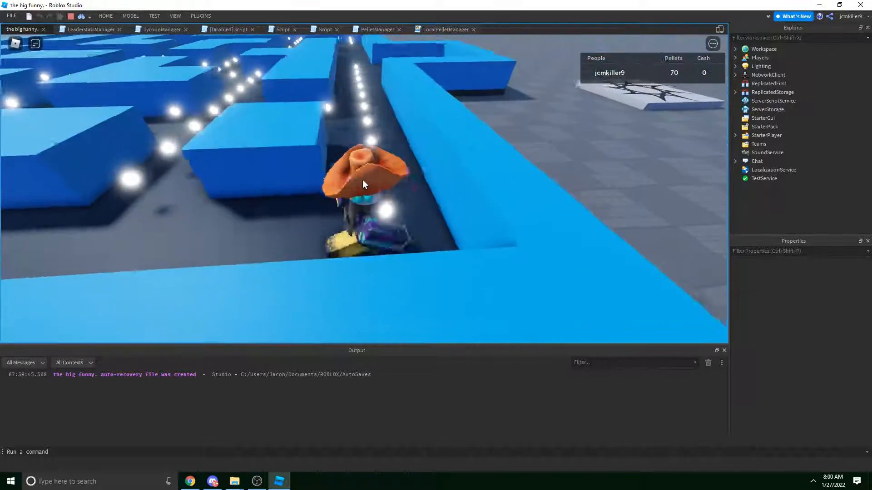
key(w)
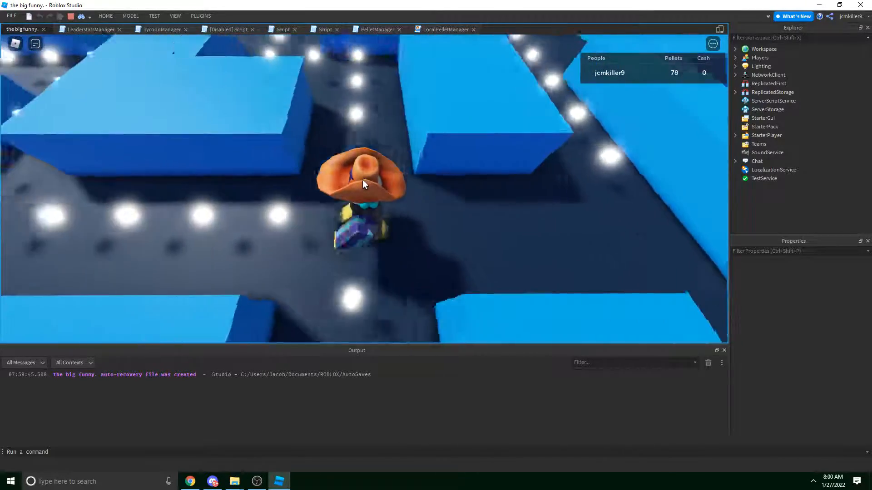
key(w)
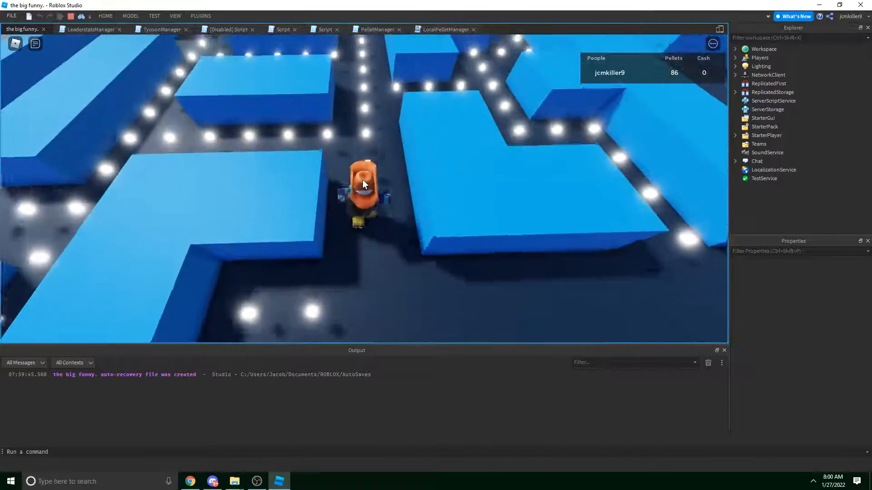
key(w)
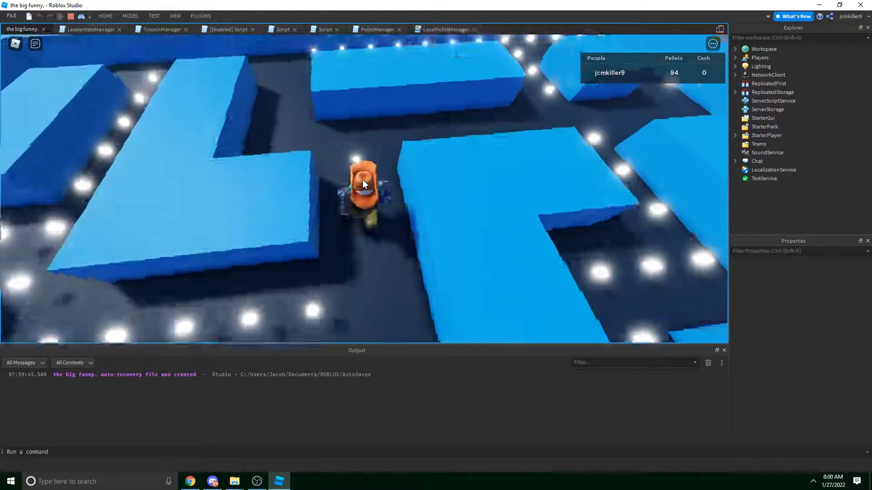
key(w)
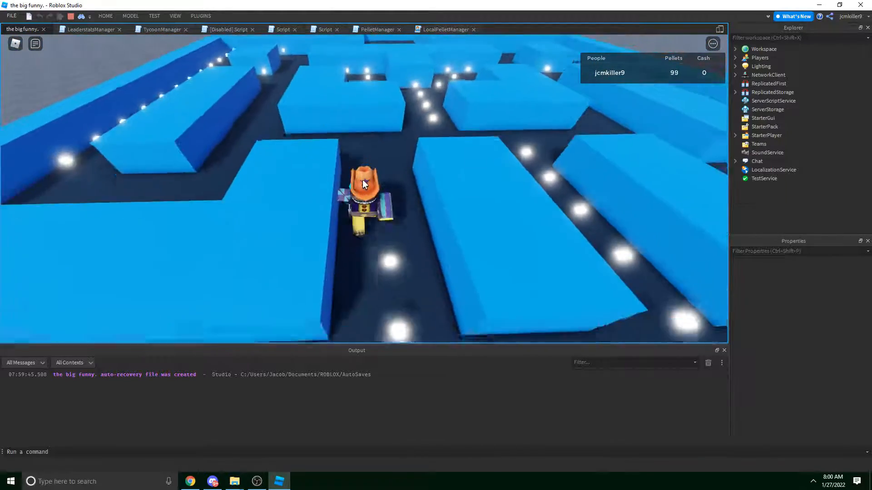
key(s)
key(a)
key(d)
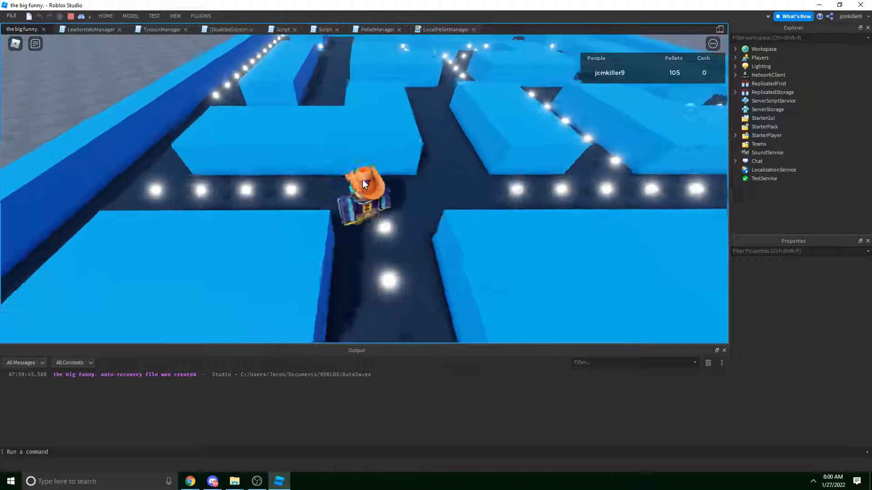
key(s)
key(w)
key(a)
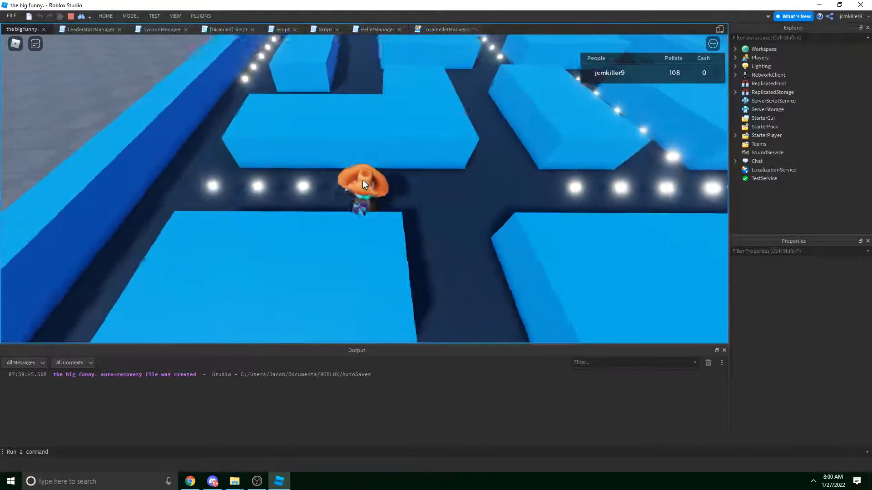
key(shift)
key(a)
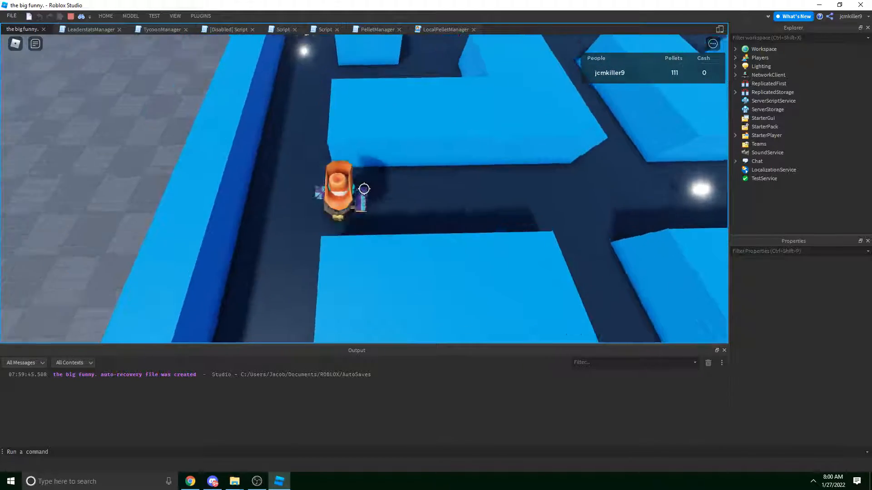
key(w)
key(shift)
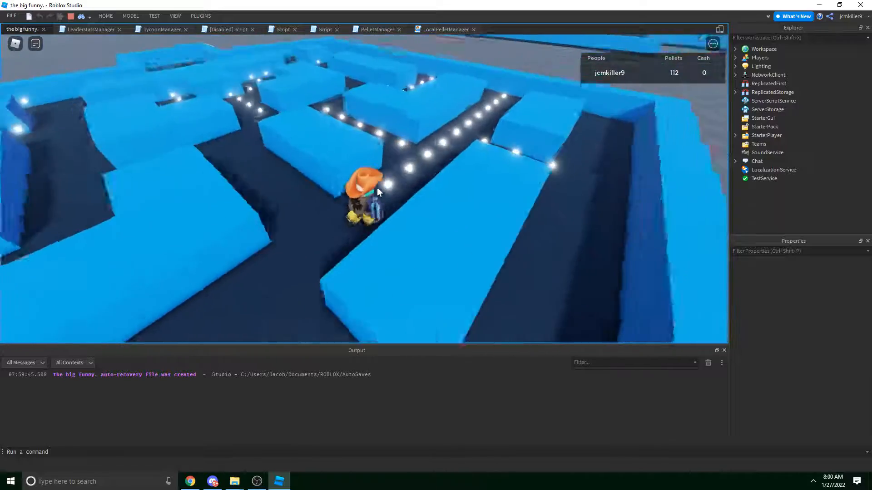
key(w)
key(d)
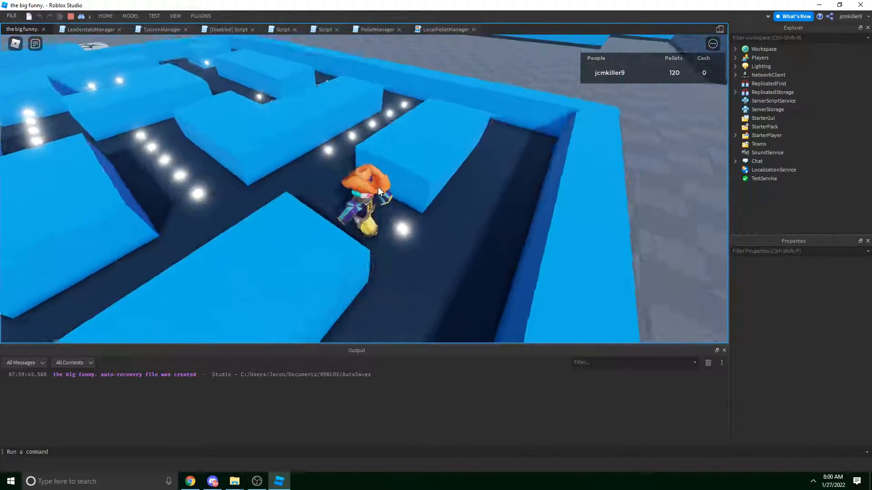
key(a)
key(d)
key(a)
key(w)
Keep collecting pellets, jumping over blocks and running the outer corridors until Pellets reaches 231.
right_drag(378, 187, 377, 186)
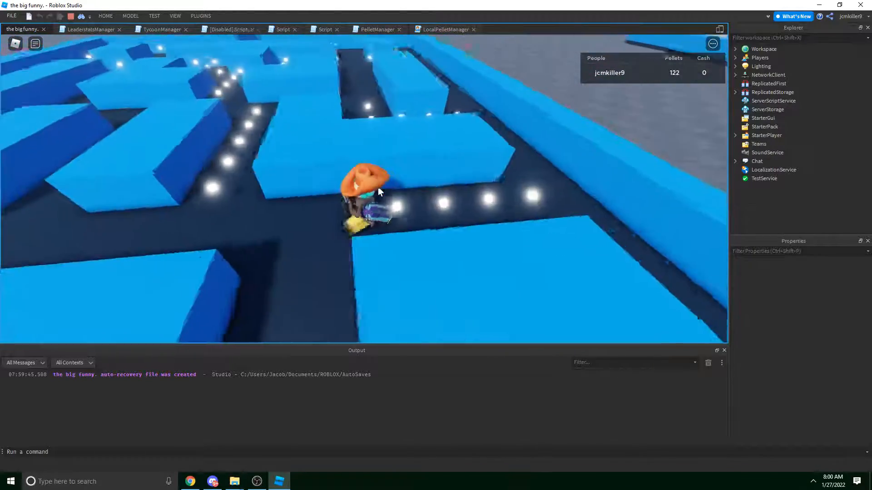
key(d)
key(w)
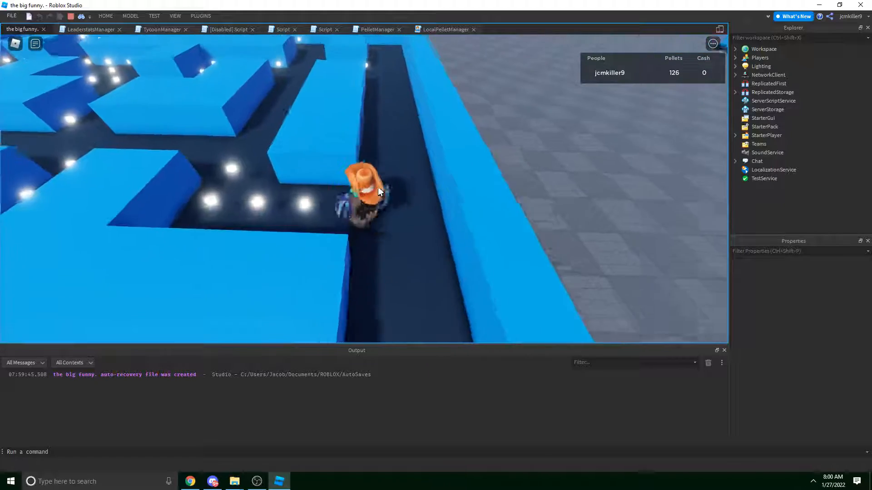
key(a)
key(w)
key(a)
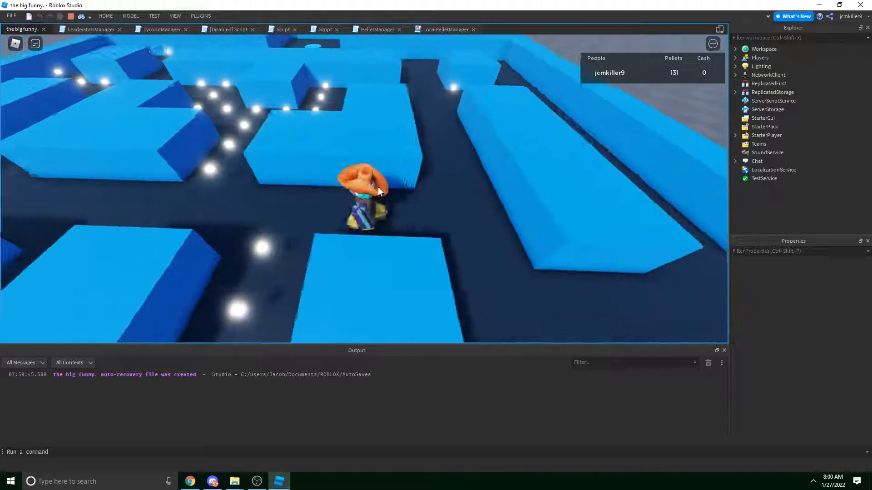
key(s)
scroll(378, 186, down, 5)
key(w)
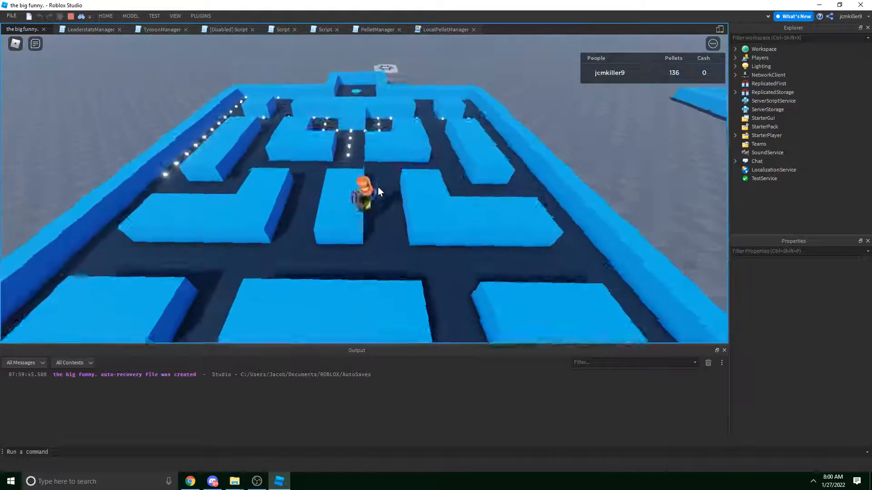
scroll(377, 186, down, 5)
scroll(378, 186, up, 10)
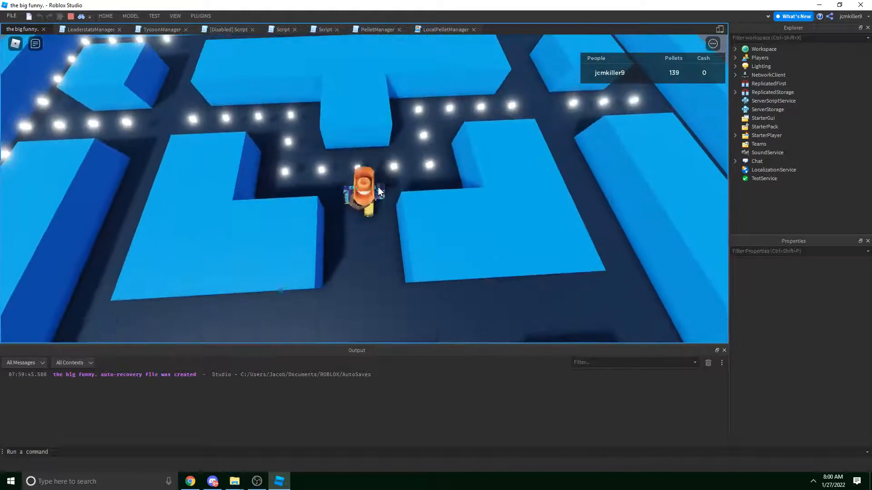
key(d)
key(w)
key(d)
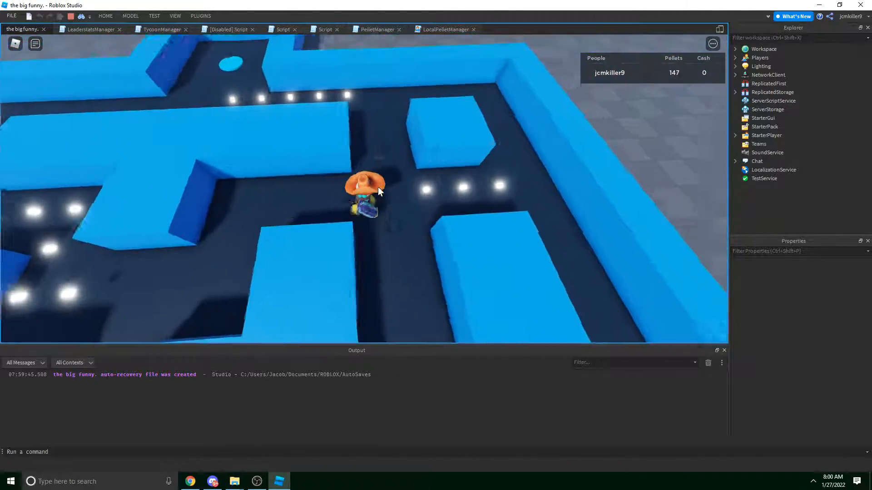
key(w)
right_drag(378, 186, 378, 187)
key(space)
key(w)
key(space)
key(w)
key(d)
key(s)
key(w)
key(d)
key(w)
key(a)
key(d)
key(w)
key(d)
scroll(378, 187, down, 4)
scroll(378, 186, up, 5)
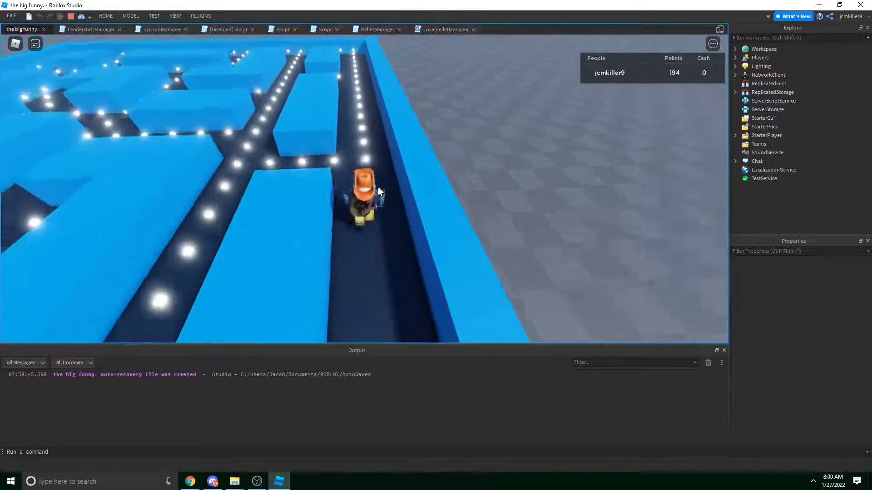
key(a)
key(w)
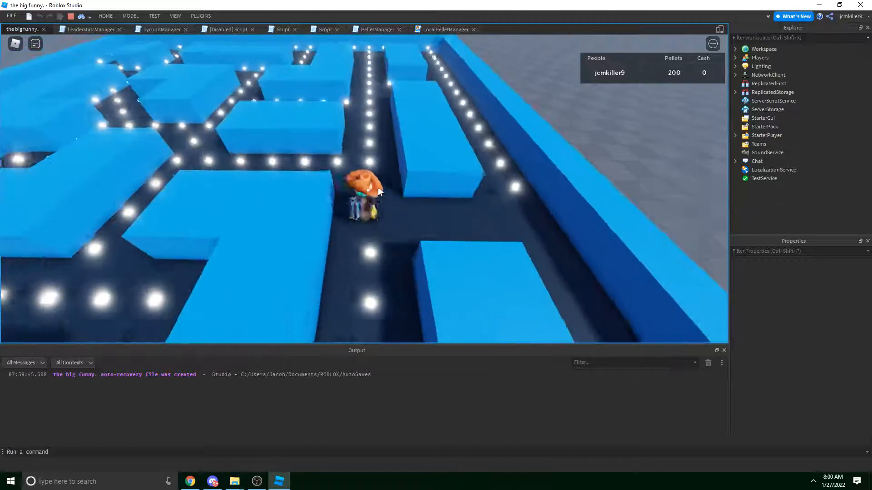
key(w)
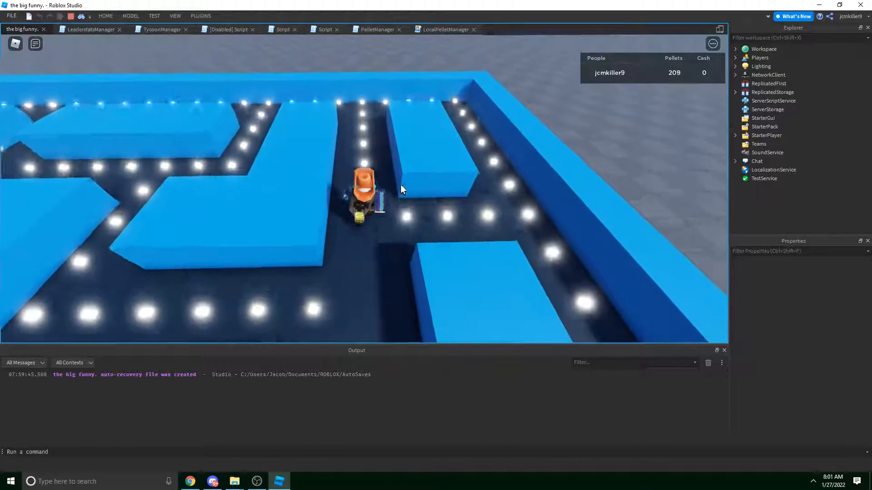
key(w)
right_drag(401, 185, 402, 185)
key(w)
key(a)
scroll(401, 185, down, 3)
key(w)
scroll(401, 185, up, 4)
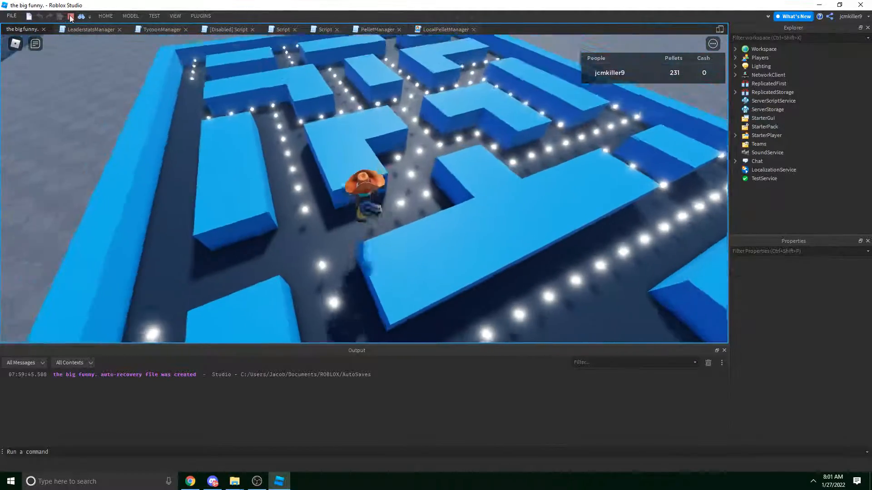
Stop the playtest and set Volume to 0.25 on both PelletSfx1 and PelletSfx2.
click(70, 18)
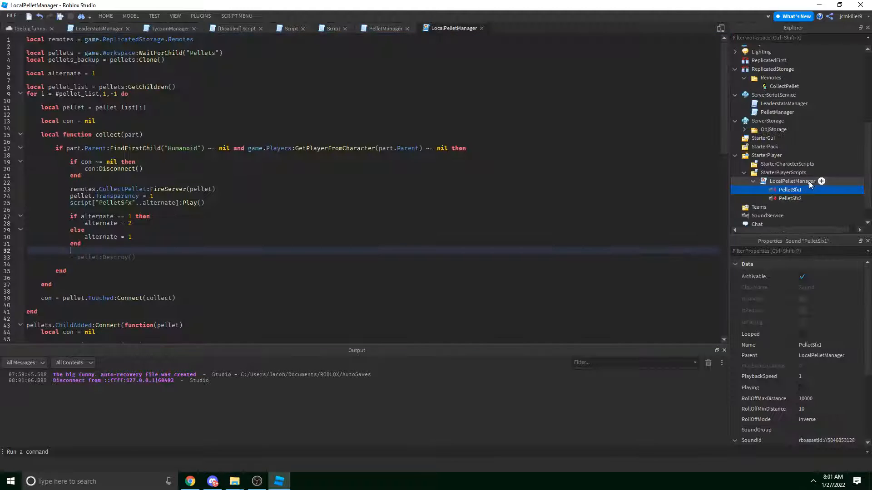
shift+click(779, 199)
scroll(838, 404, down, 4)
click(827, 395)
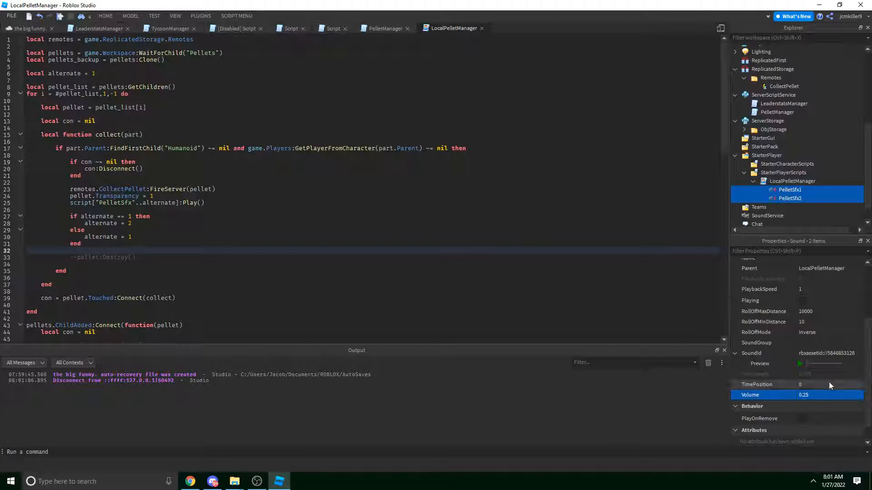
Return to the maze scene and orbit the view around the maze.
click(19, 30)
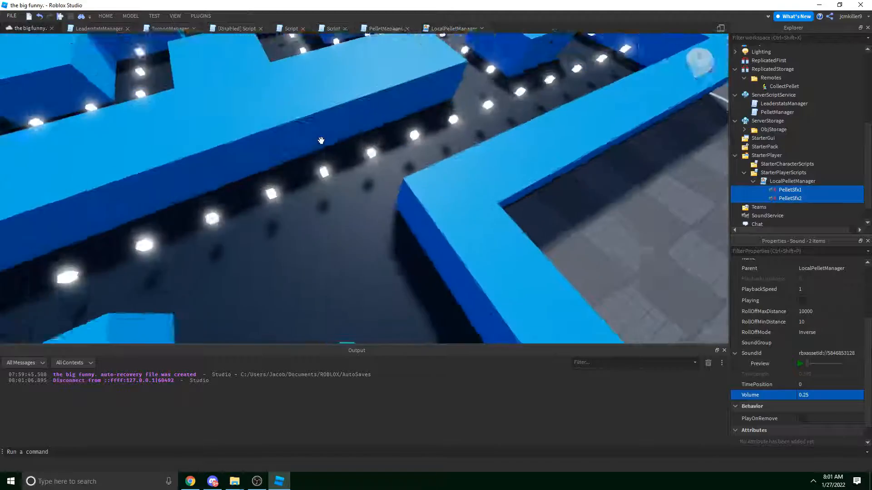
key(s)
right_drag(321, 139, 516, 186)
Orbit over the pellet maze, then fly the camera across to the tycoon plot's Purchase Statue pad.
key(q)
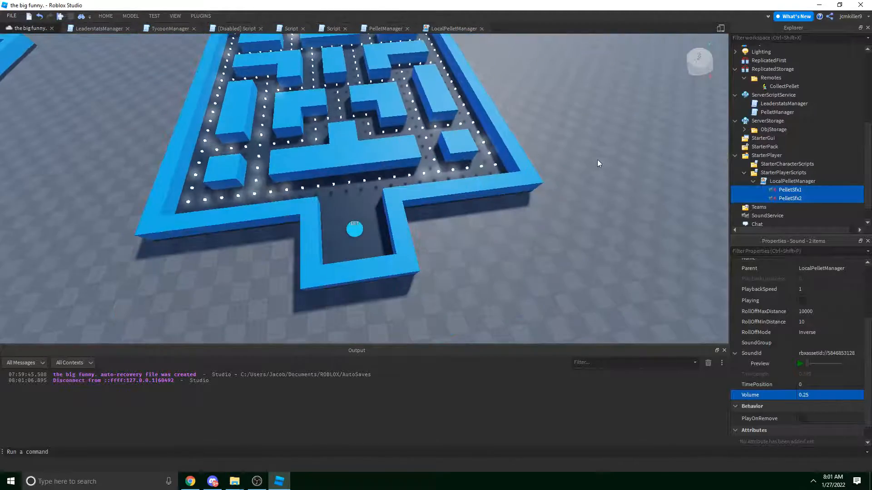
click(598, 159)
key(w)
right_drag(483, 139, 456, 139)
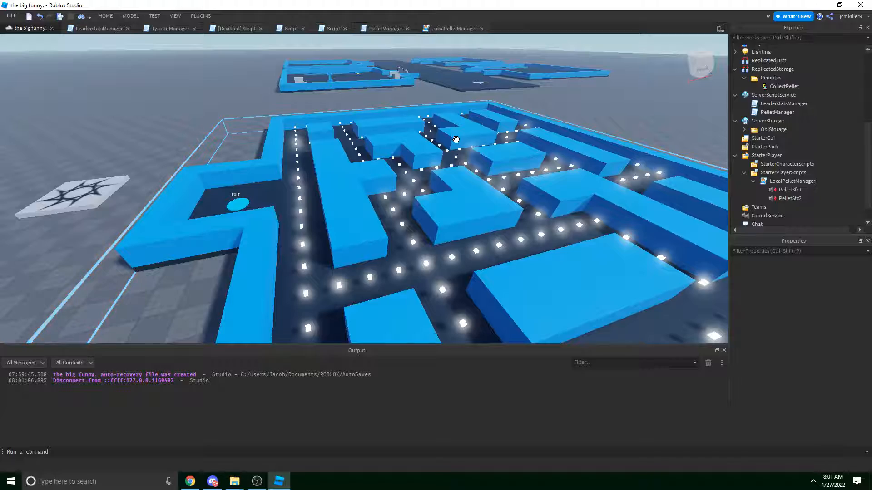
mouse_move(469, 142)
right_down()
mouse_move(512, 177)
mouse_move(513, 166)
mouse_move(466, 153)
right_up()
key(e)
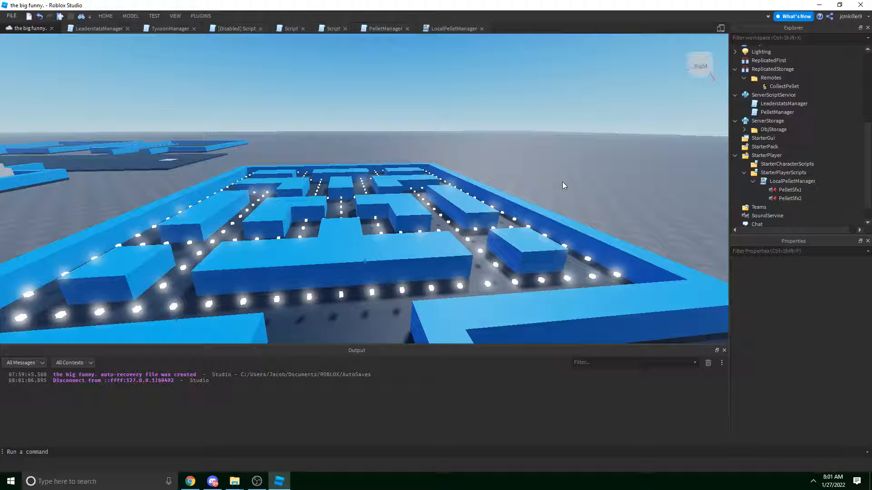
right_drag(563, 181, 395, 151)
key(w)
key(w)
key(w)
key(w)
key(s)
key(w)
Select the MAZE 1 teleport model and its teleport sound in Explorer.
click(420, 170)
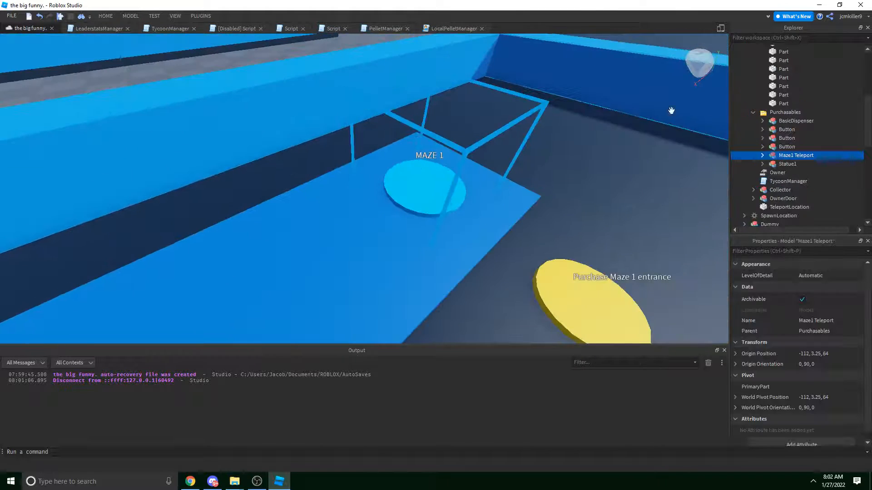
scroll(793, 115, up, 5)
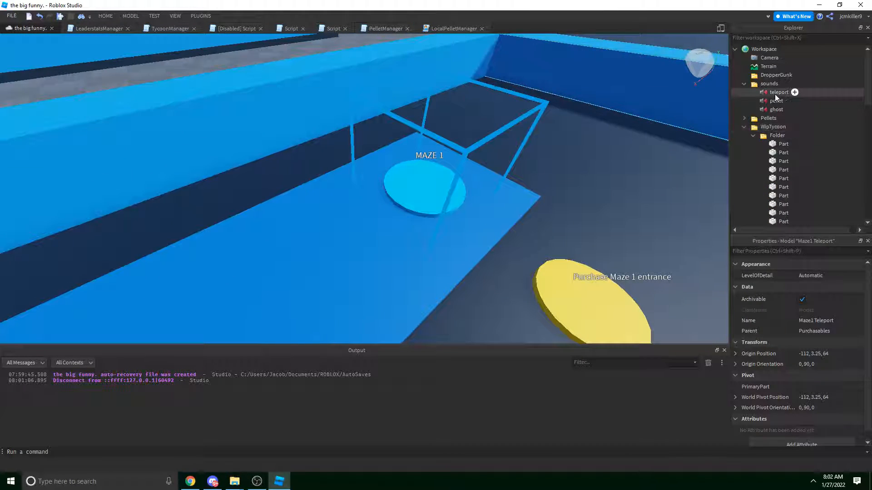
click(777, 93)
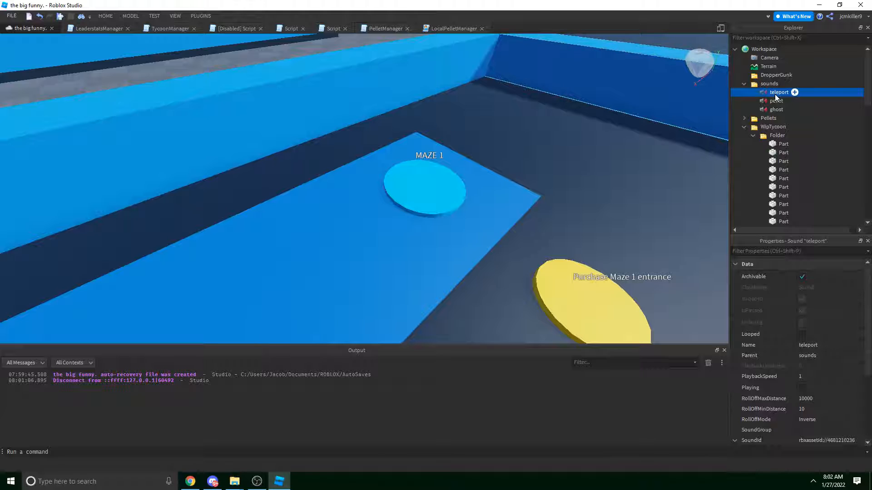
scroll(768, 98, down, 10)
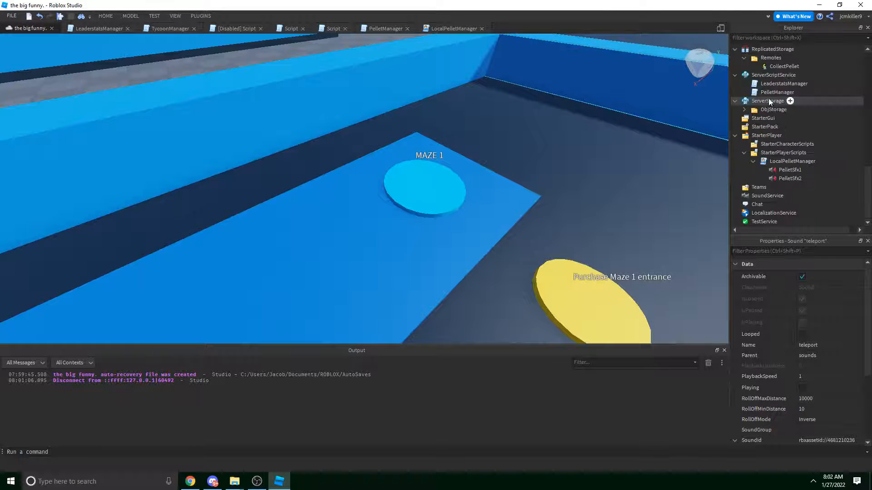
right_click(771, 162)
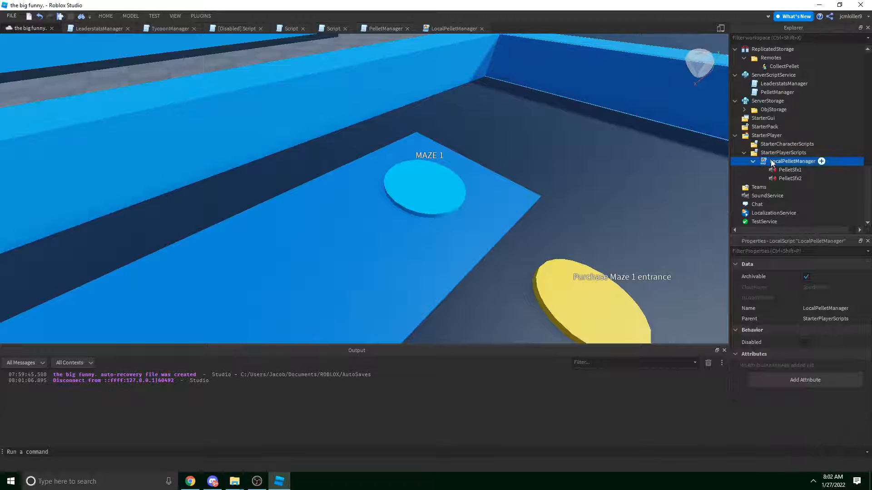
click(767, 136)
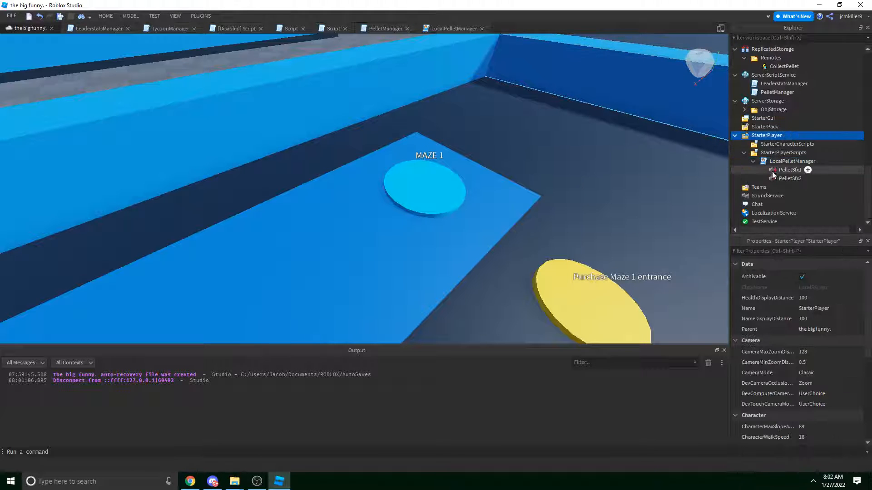
scroll(771, 173, up, 10)
click(771, 95)
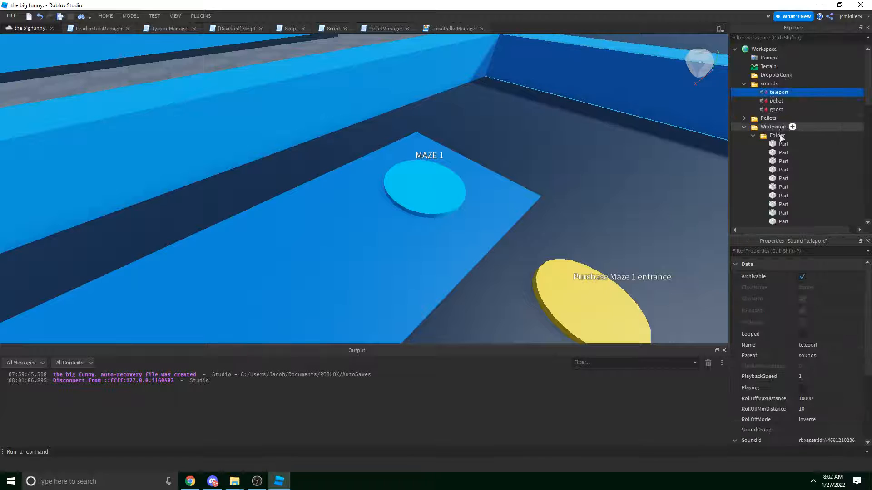
scroll(779, 137, down, 14)
Duplicate the LocalPelletManager script and rename the copy LocalTeleporterHandler.
click(779, 161)
key(ctrl+d)
right_click(781, 188)
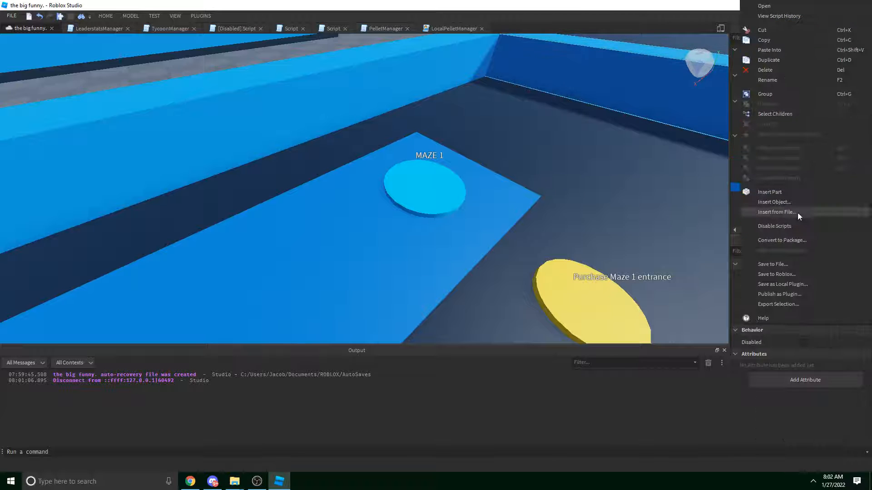
click(768, 80)
text(teleport)
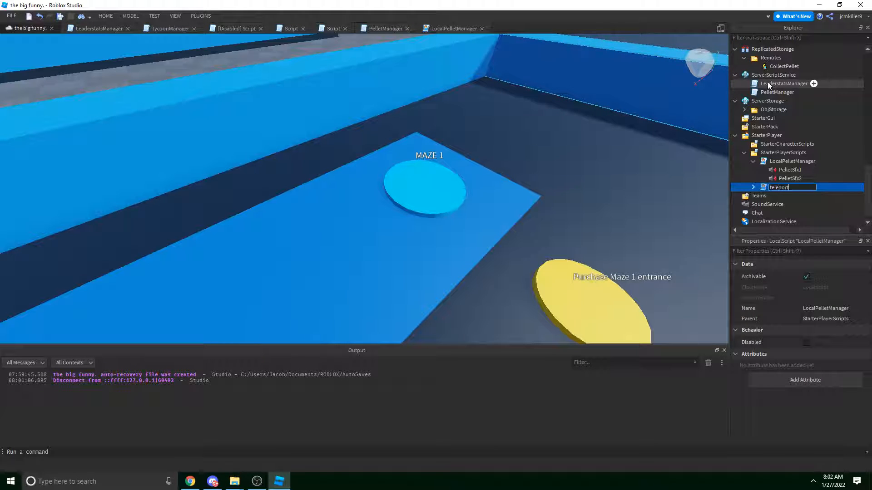
key(BackSpace)
key(BackSpace)
key(BackSpace)
key(BackSpace)
text(LocalTeleporterHandler)
key(Return)
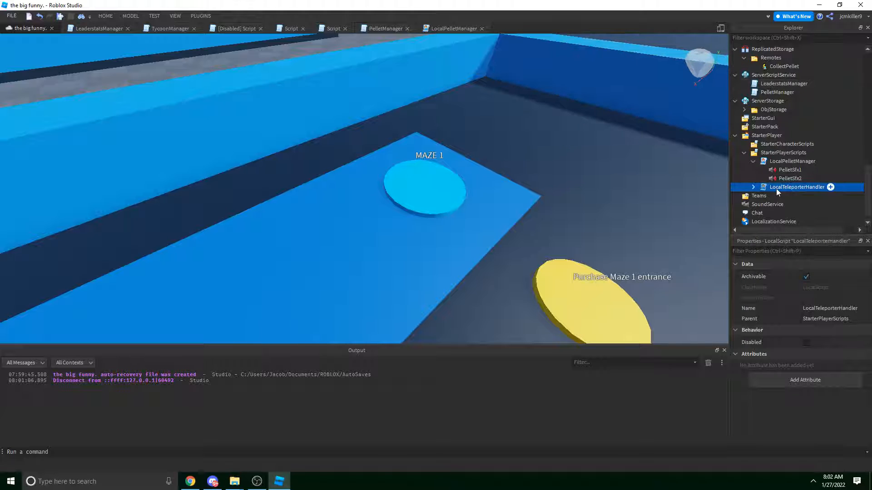
click(786, 179)
Paste the teleport sound into LocalTeleporterHandler.
key(ctrl+d)
mouse_move(789, 187)
mouse_down()
mouse_move(767, 194)
mouse_move(790, 195)
mouse_up()
scroll(835, 369, down, 3)
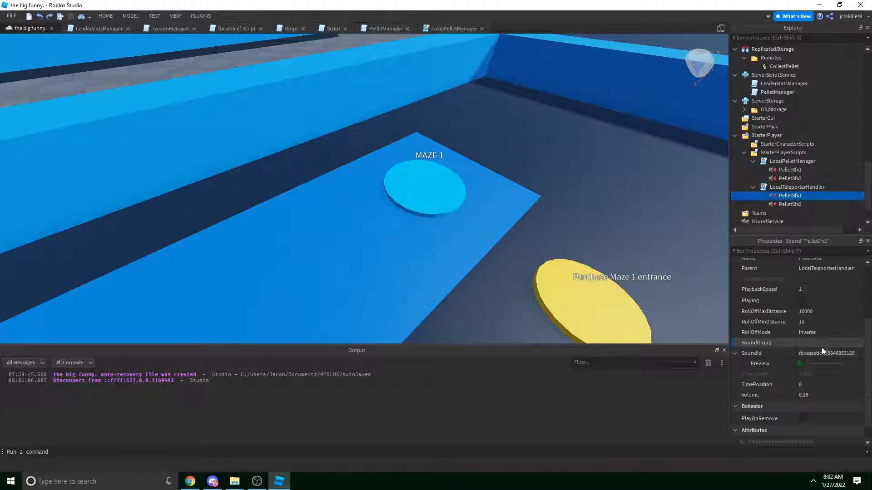
click(822, 353)
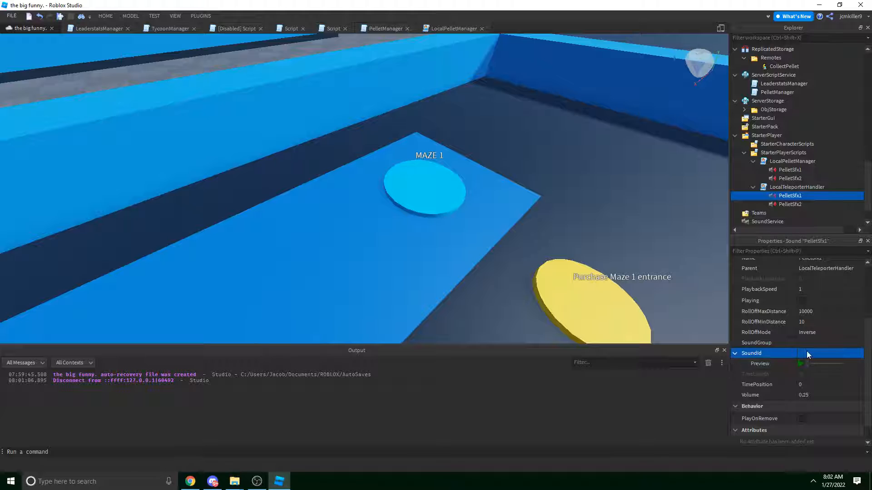
right_click(786, 187)
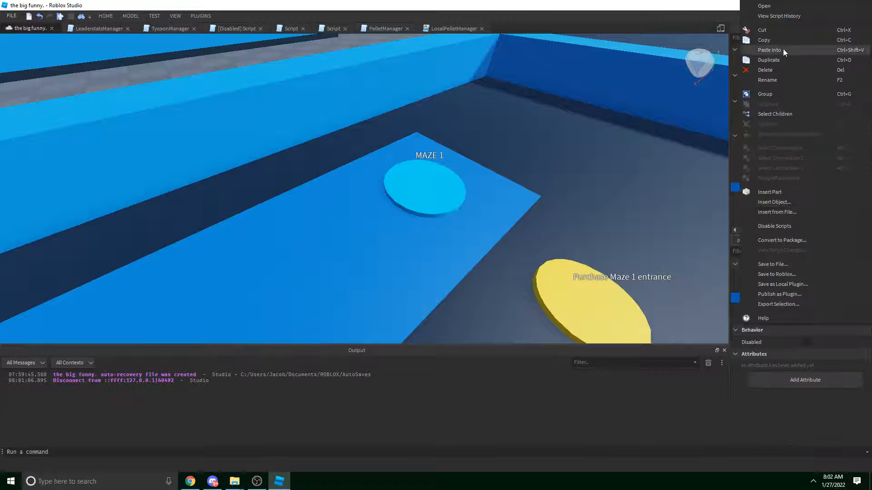
click(784, 49)
Delete the copied PelletSfx1 and PelletSfx2 and rename the teleport sound TeleportSfx.
click(786, 205)
shift+click(784, 197)
key(Delete)
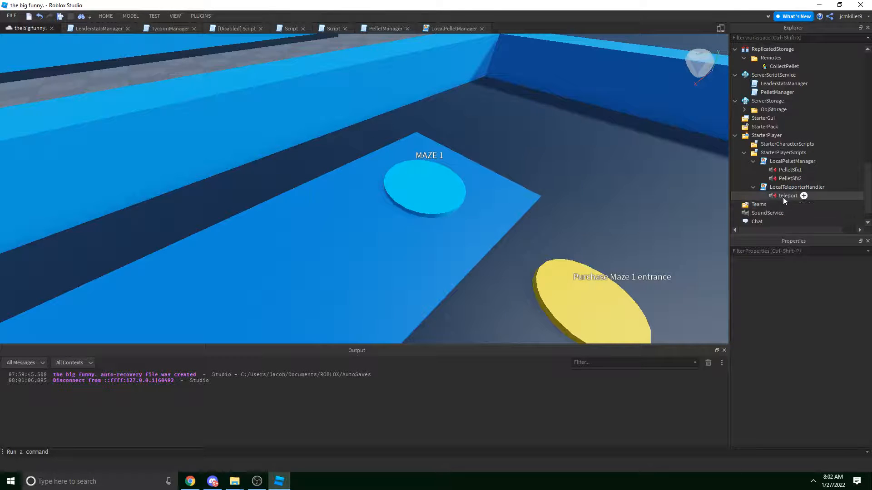
double_click(778, 198)
text(Teleoprt)
key(BackSpace)
key(BackSpace)
key(BackSpace)
key(BackSpace)
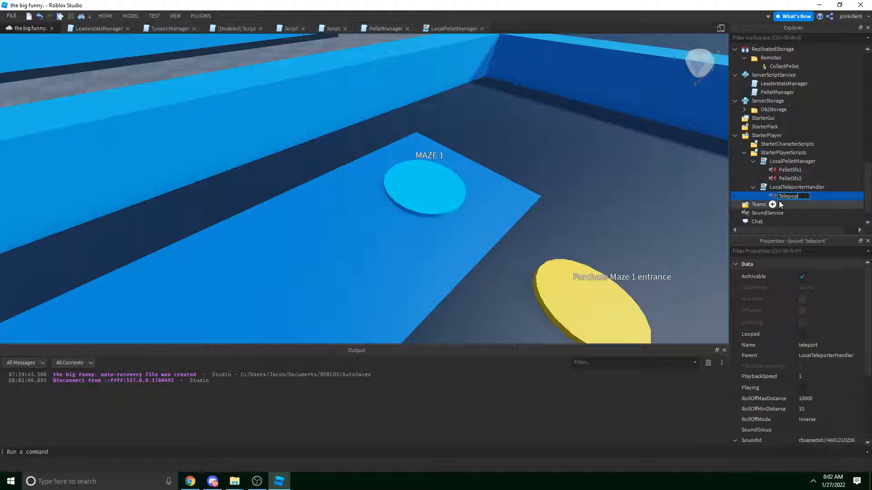
text(portSfx)
key(Return)
Preview the TeleportSfx sound and compare it with PelletSfx1.
scroll(799, 354, down, 4)
click(801, 364)
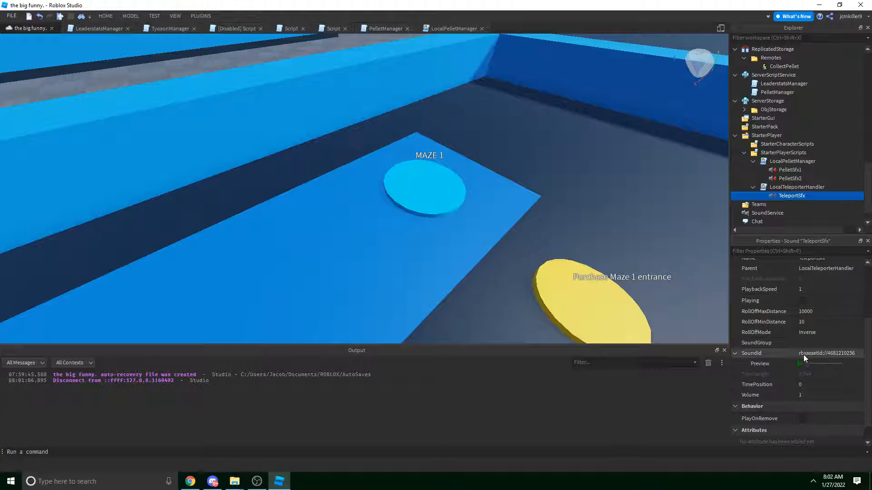
click(800, 364)
right_drag(582, 231, 581, 225)
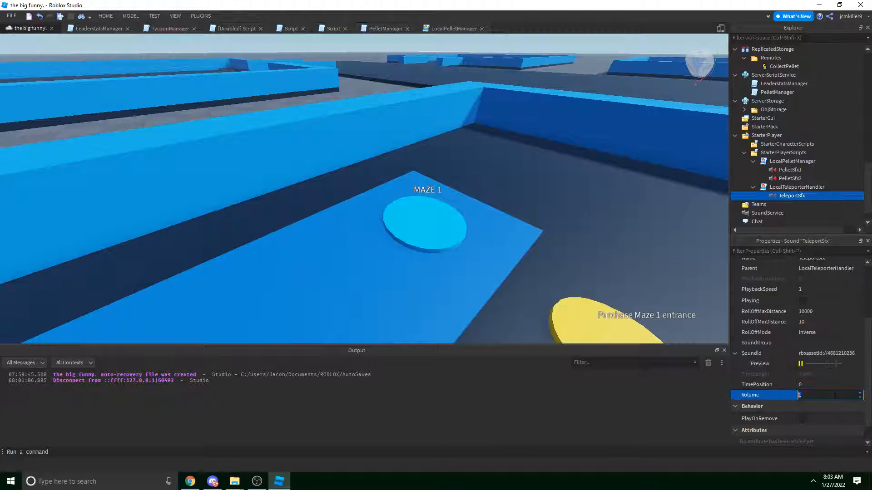
click(767, 170)
click(800, 363)
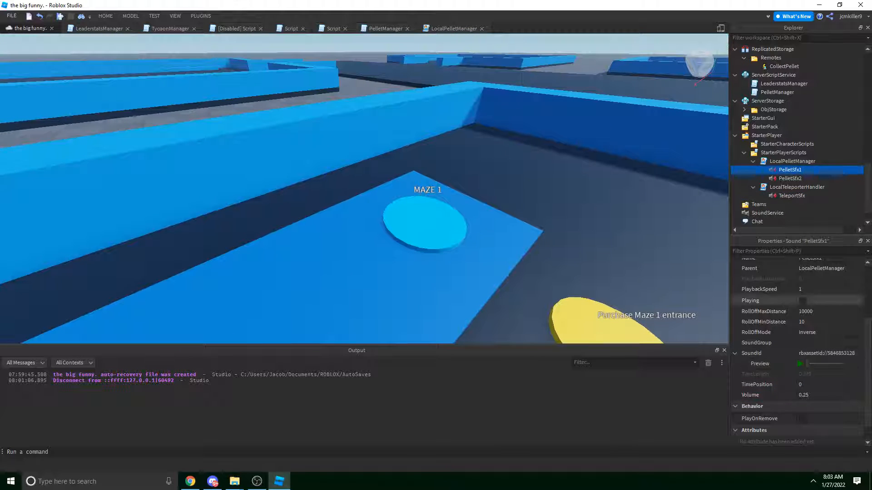
click(790, 187)
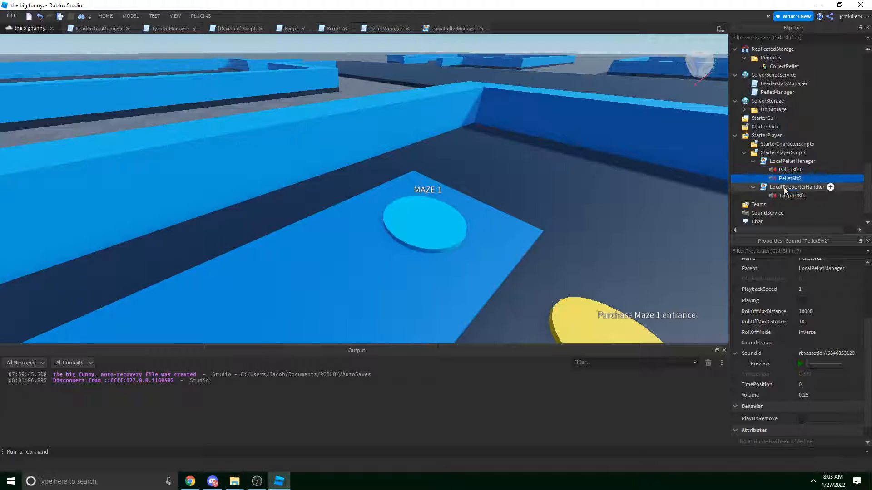
Duplicate the CollectPellet RemoteEvent and rename the copy TeleportSfx.
right_drag(554, 157, 555, 156)
right_drag(589, 119, 590, 119)
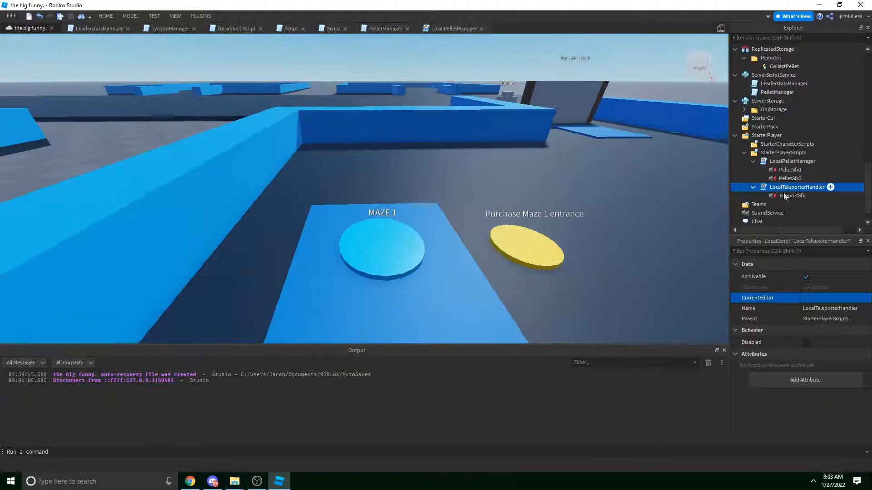
click(778, 66)
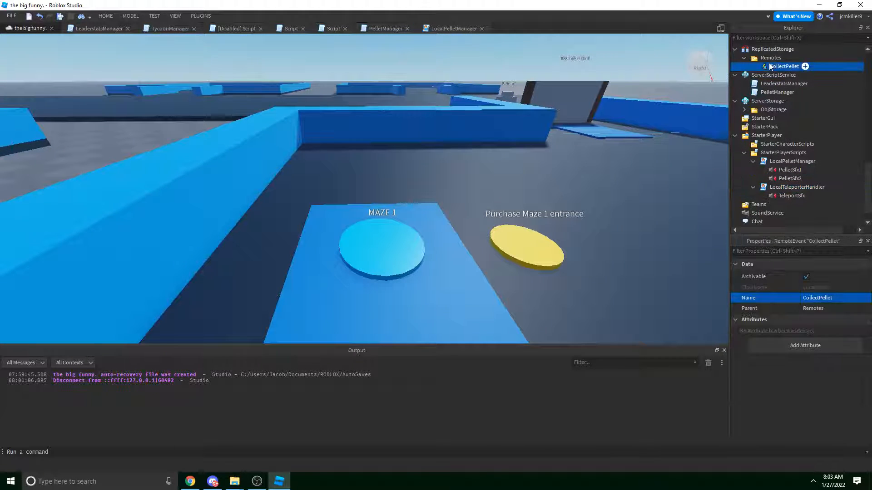
key(ctrl+d)
double_click(780, 75)
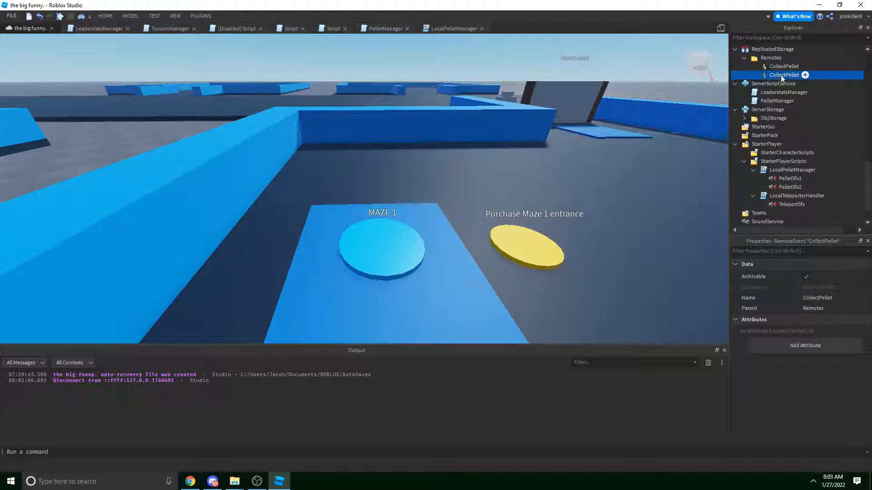
text(Pla)
key(BackSpace)
key(BackSpace)
key(BackSpace)
key(BackSpace)
text(Teleport)
key(BackSpace)
key(BackSpace)
key(BackSpace)
text(Sfx)
key(Return)
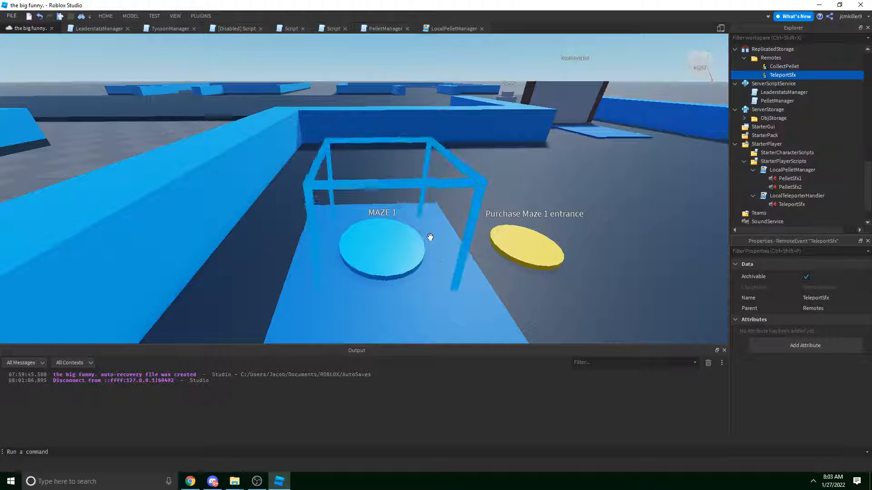
right_drag(429, 238, 434, 250)
Change LocalPelletManager's line 1 to get Remotes with :WaitForChild("Remotes").
double_click(788, 197)
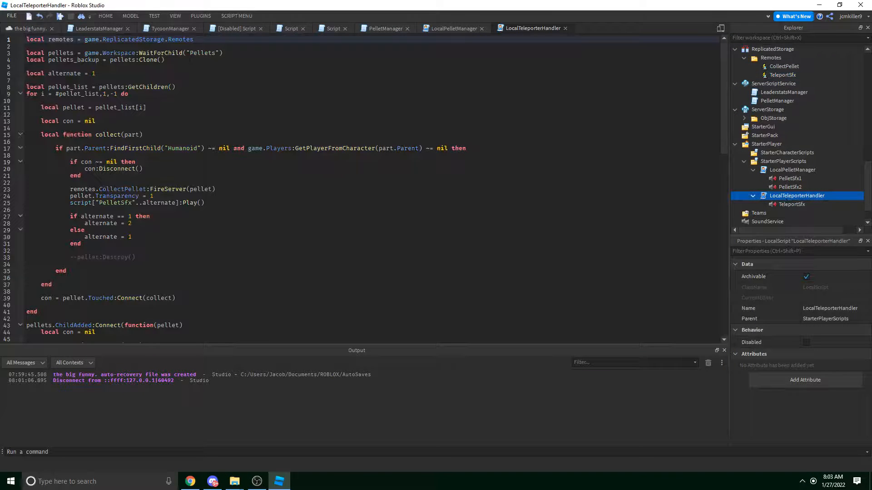
double_click(209, 41)
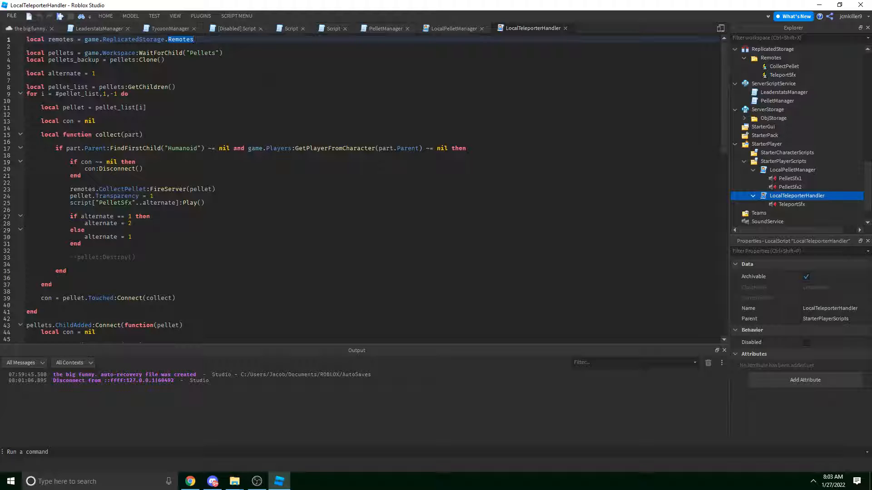
click(432, 28)
double_click(198, 39)
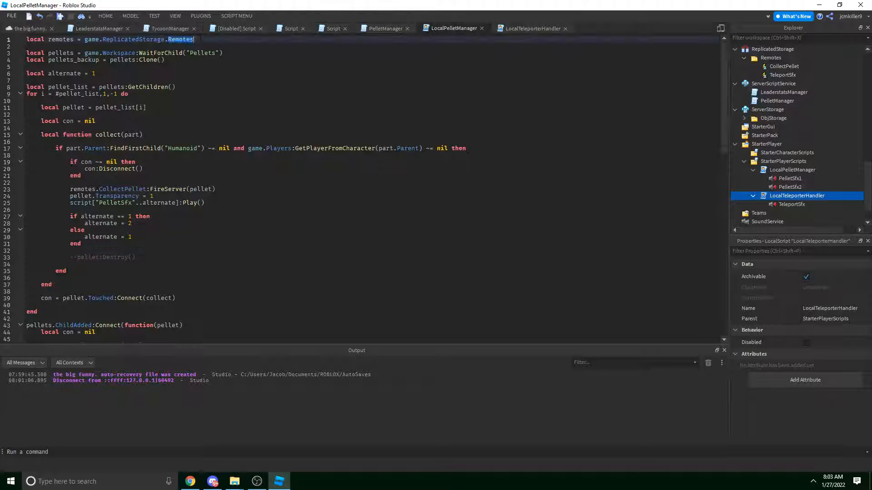
key(Left)
key(BackSpace)
text(:W)
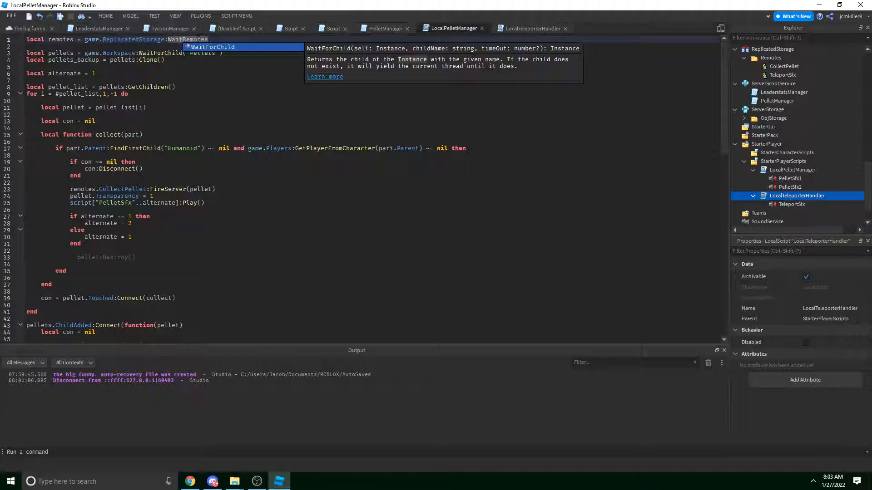
key(Tab)
text("Remotes")
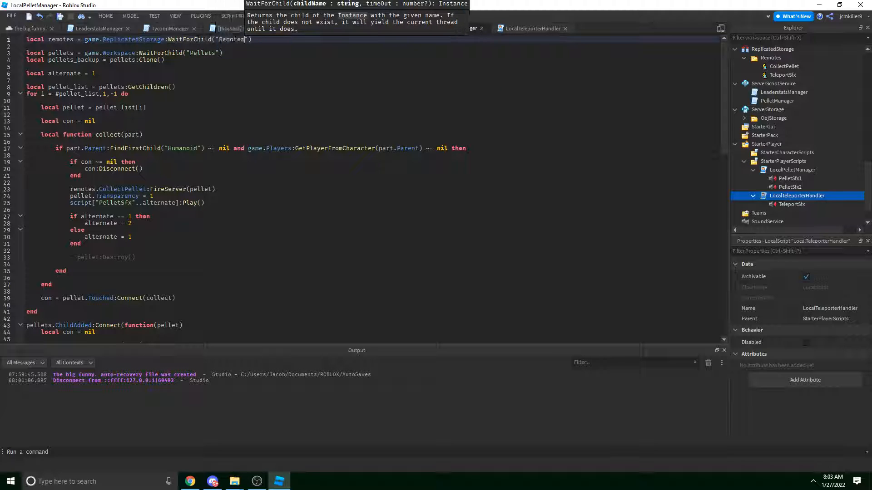
click(335, 46)
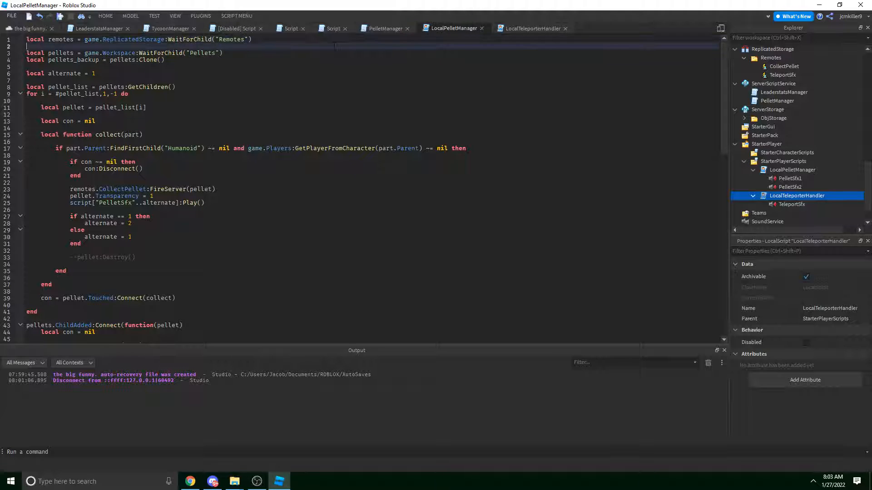
Replace LocalTeleporterHandler's line 1 with the remotes line and delete the old pellet code.
click(527, 26)
click(443, 26)
drag(253, 40, 26, 40)
key(ctrl+c)
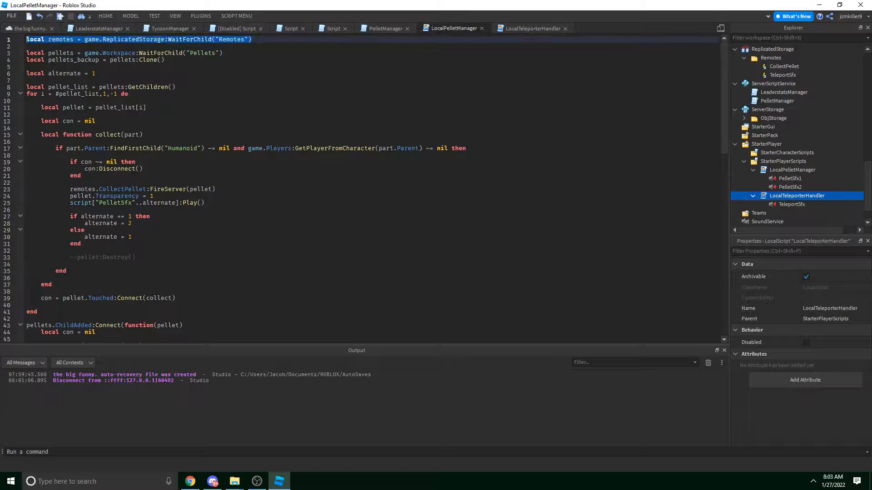
click(531, 28)
drag(194, 39, 34, 33)
key(ctrl+v)
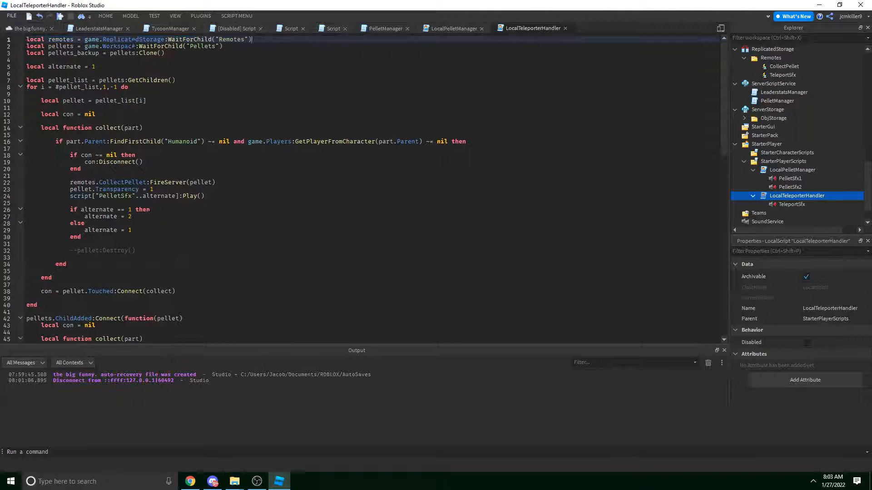
key(Return)
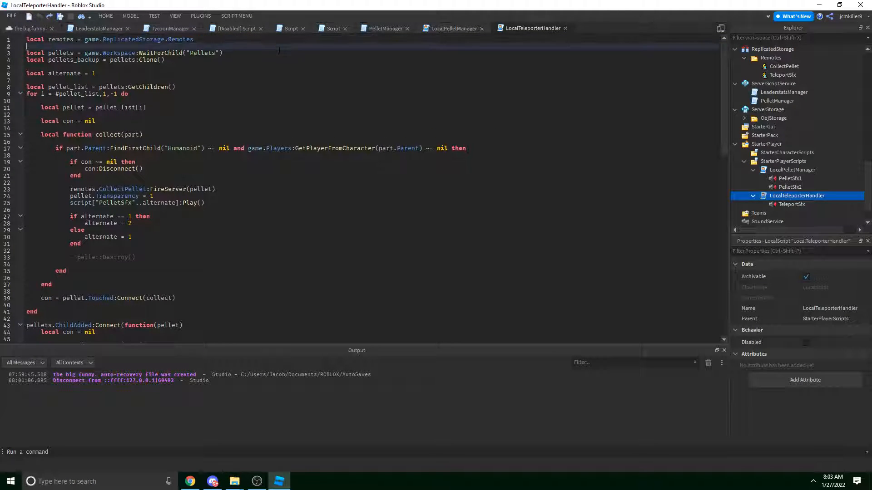
scroll(174, 144, down, 16)
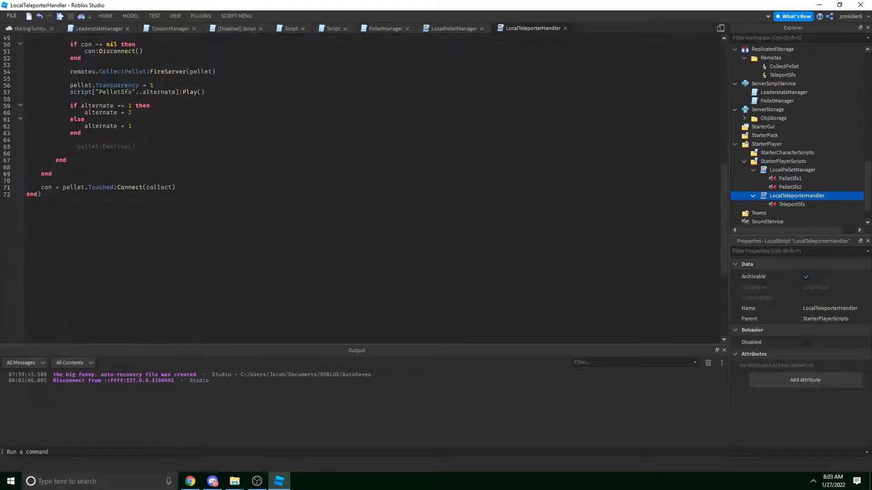
scroll(189, 210, up, 16)
drag(155, 195, 1, 53)
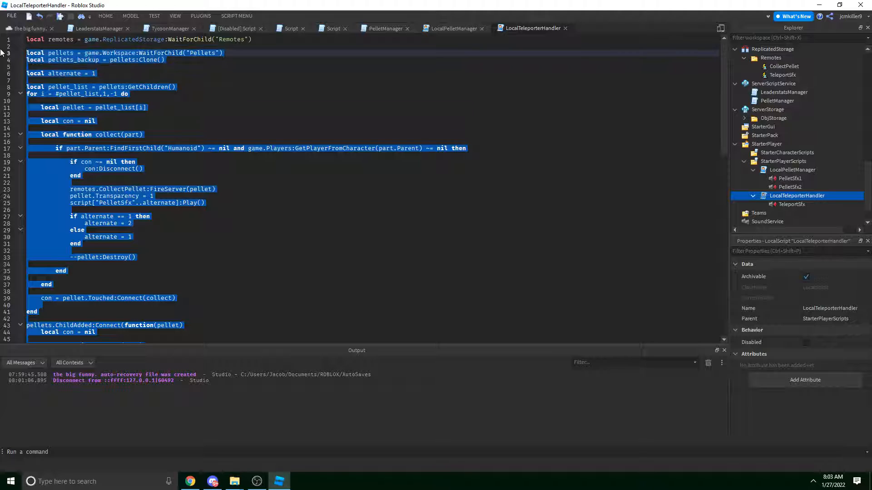
key(BackSpace)
Write remotes.TeleportSfx.OnClientEvent:Connect(function() script.TeleportSfx:Play() end).
text(remotes.)
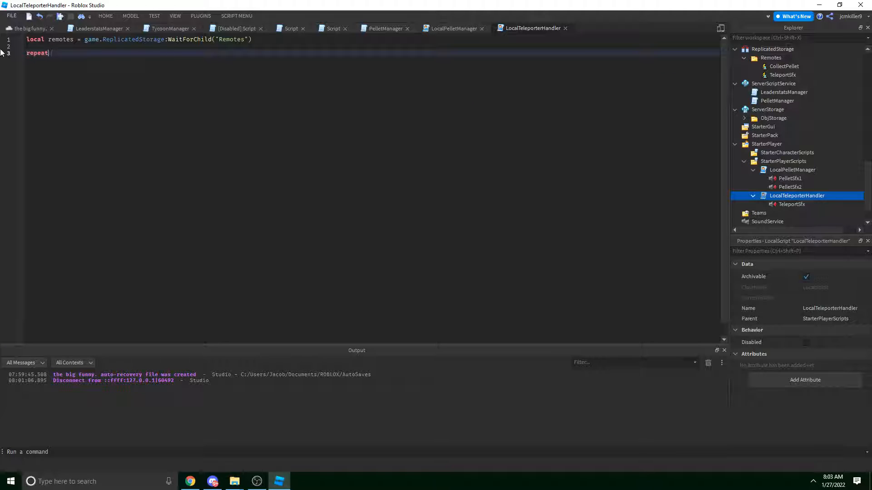
text(TeleportSfx.ON)
key(Tab)
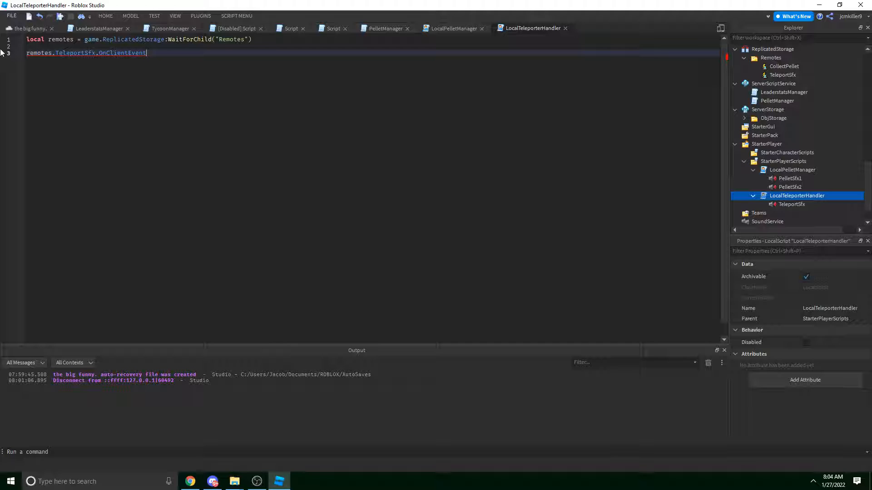
text(:)
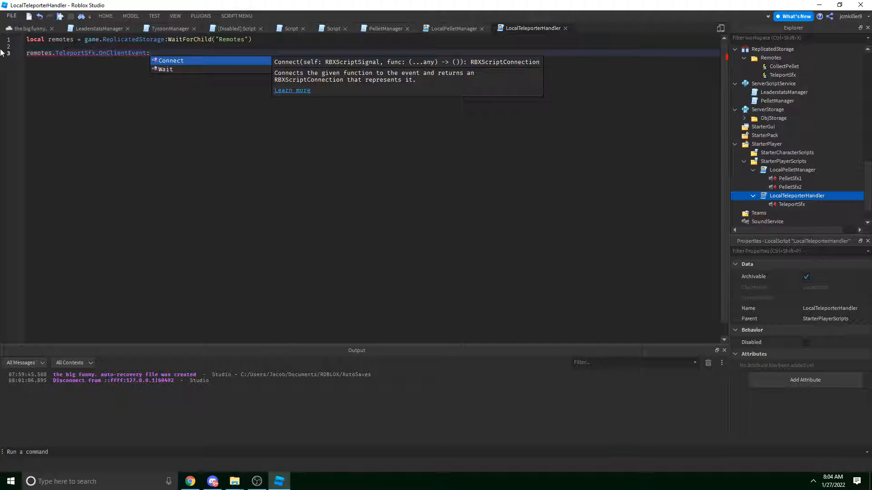
key(Tab)
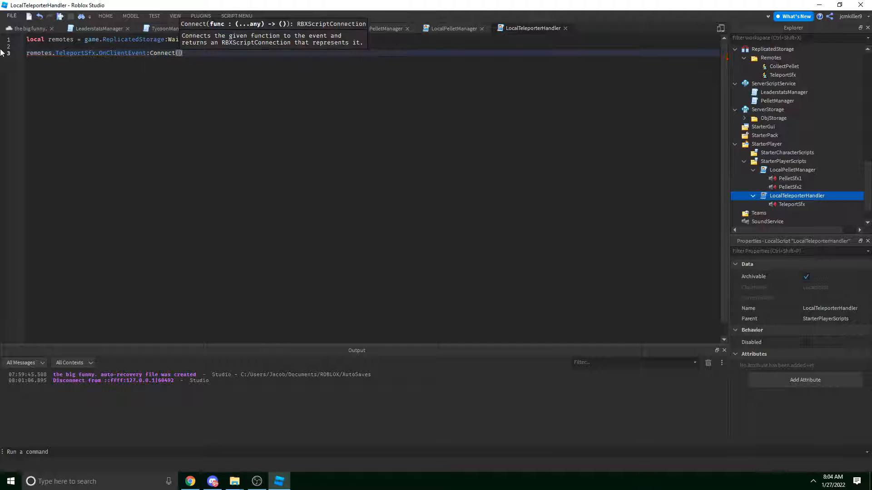
key(End)
key(Return)
key(Up)
key(End)
key(Left)
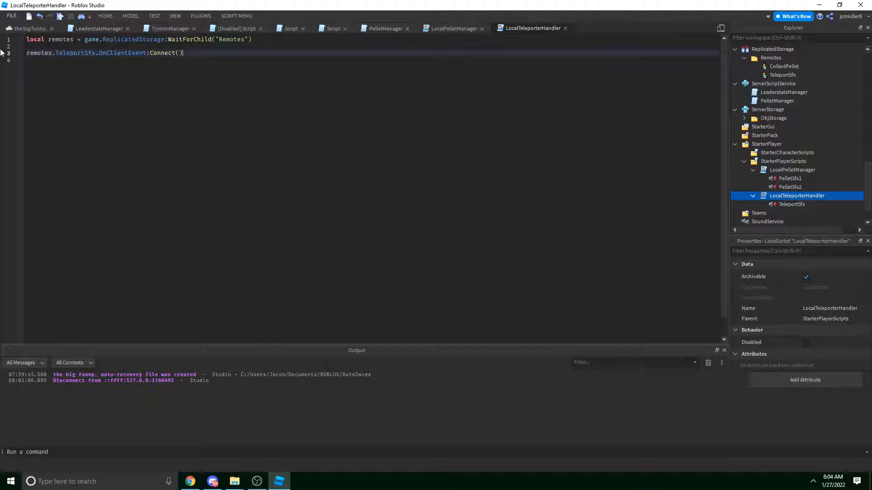
text(function()
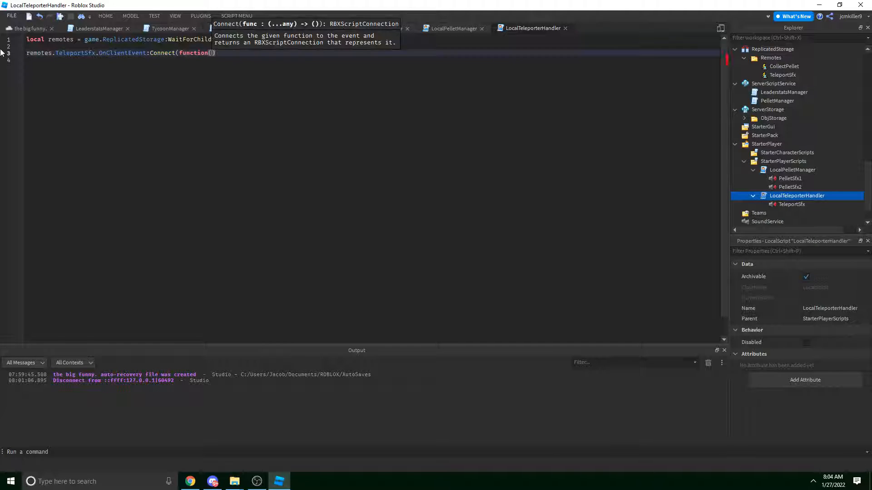
text())
key(Return)
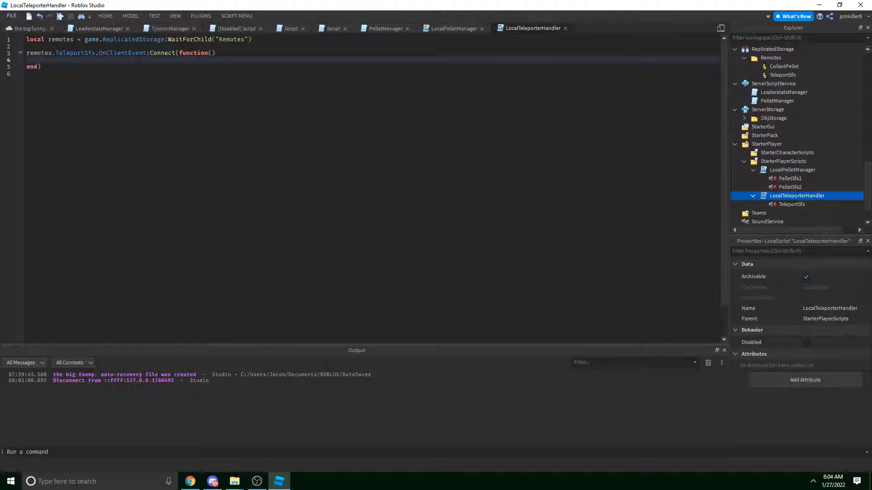
text(script.)
key(BackSpace)
text(:Wa)
text(.TeleportSfx:Play())
Check the TeleportSfx remote reference in Explorer and return to the place view.
drag(27, 52, 129, 52)
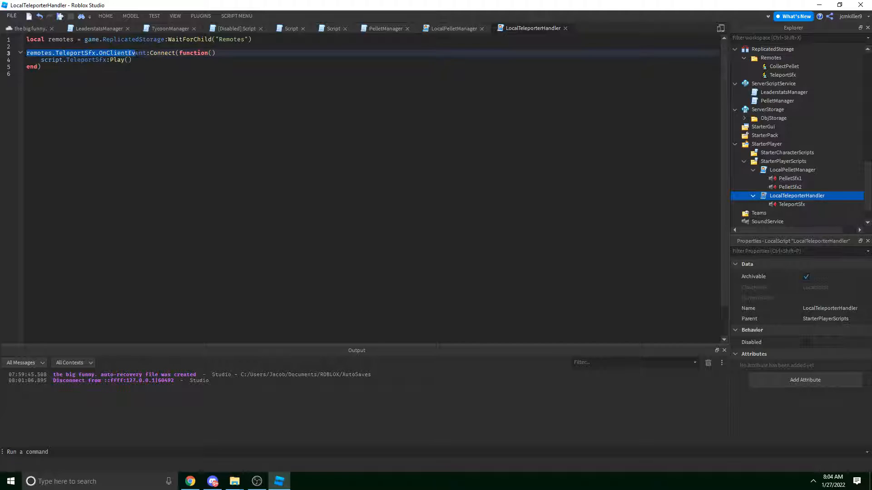
click(784, 74)
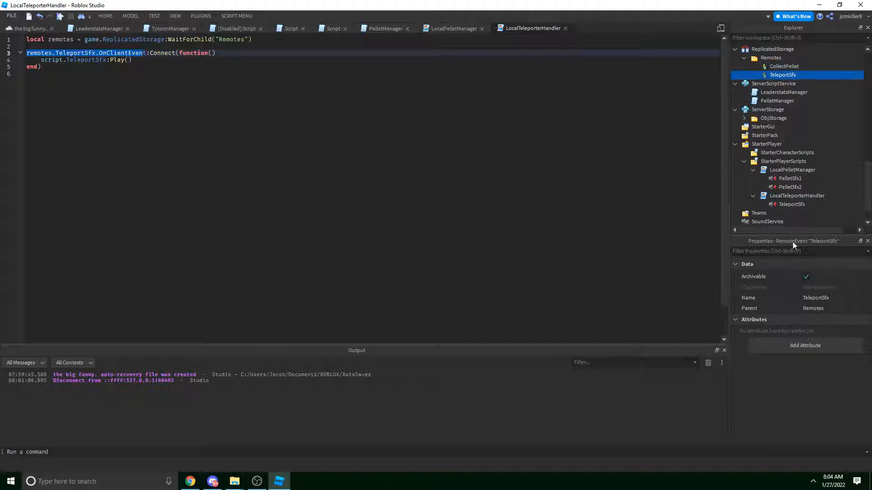
click(41, 67)
click(27, 74)
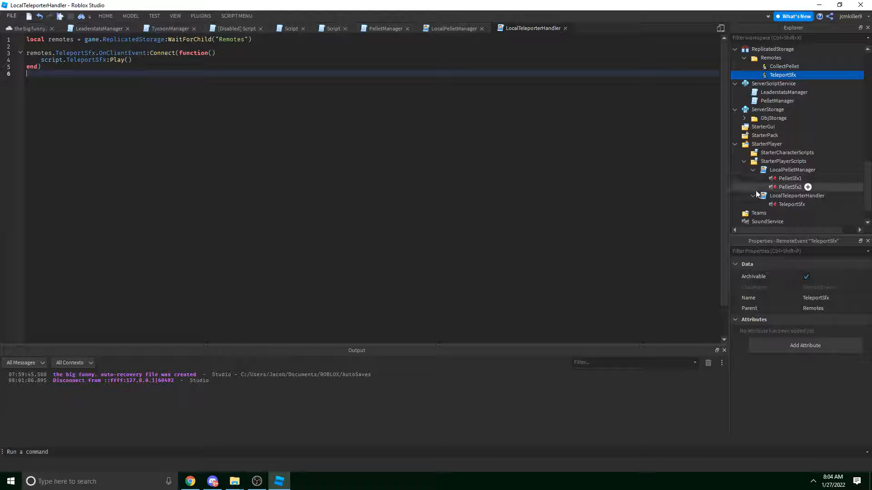
click(15, 27)
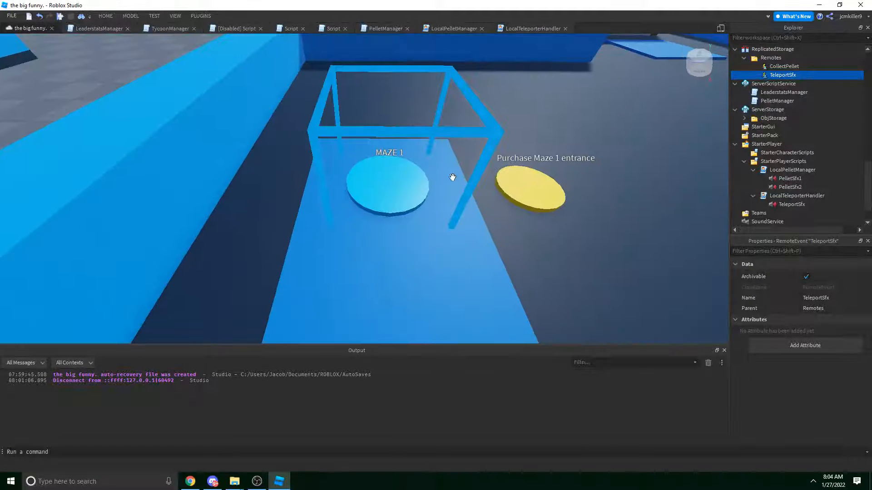
In the Maze1 Teleport script, add game.ReplicatedStorage.Remotes.TeleportSfx:FireClient after debounce = true.
click(453, 179)
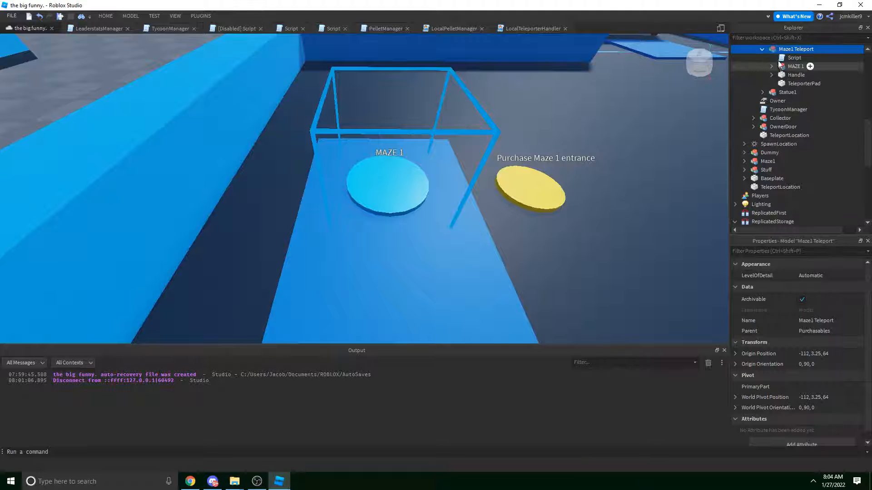
double_click(778, 58)
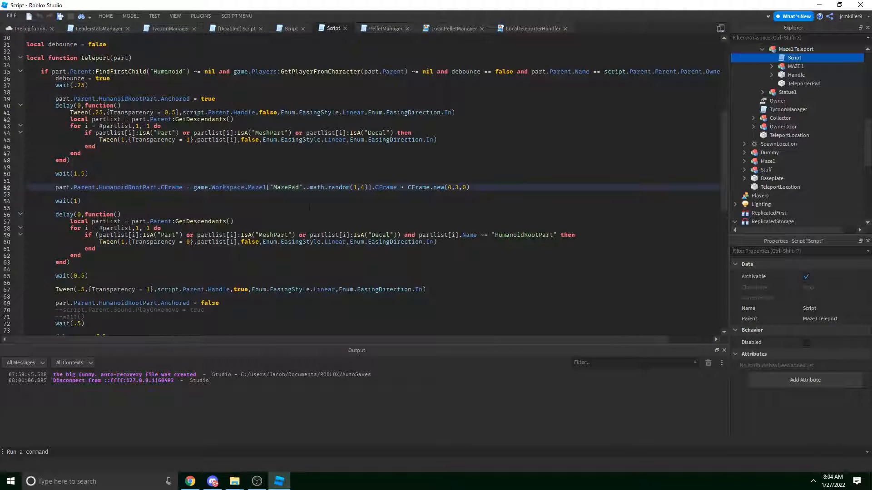
scroll(310, 207, up, 5)
scroll(310, 208, down, 2)
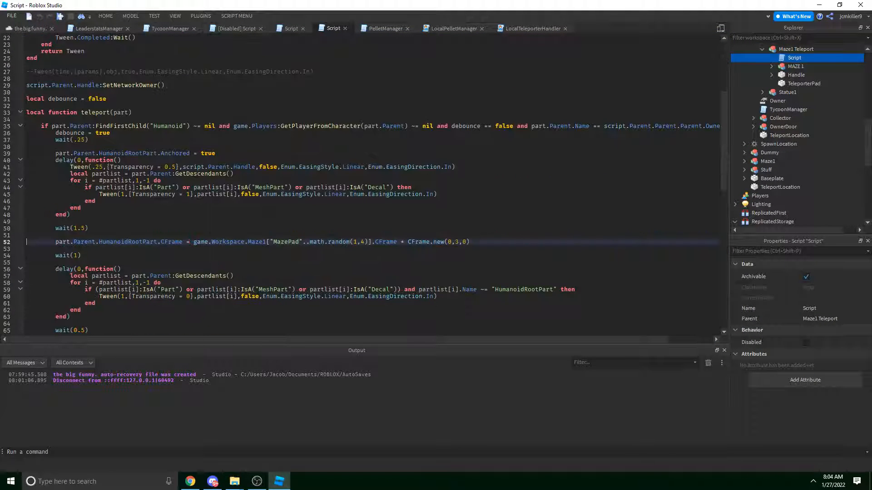
click(178, 135)
key(Return)
key(Return)
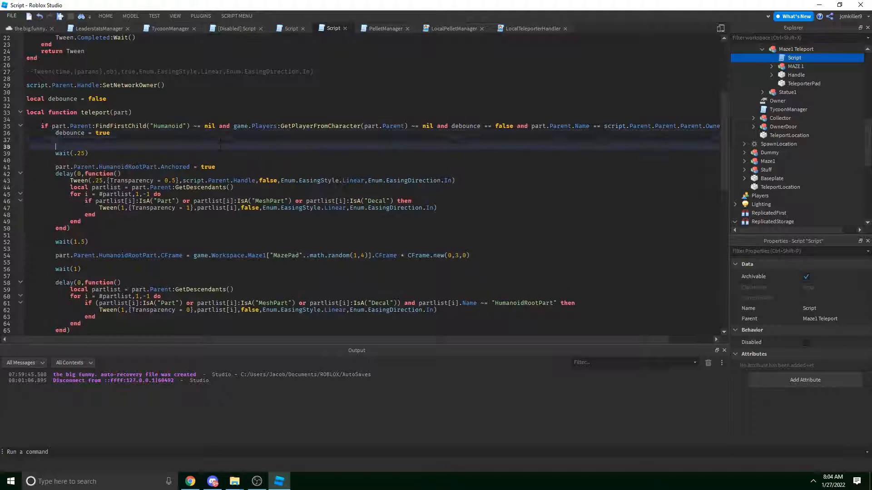
key(Up)
key(Return)
text(ga)
key(Return)
text(.)
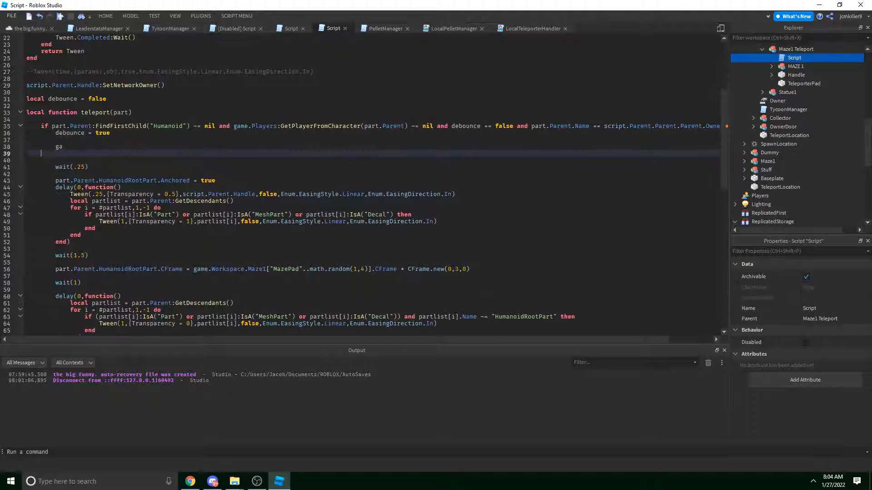
key(BackSpace)
key(BackSpace)
text(me.Workspace)
key(ctrl+BackSpace)
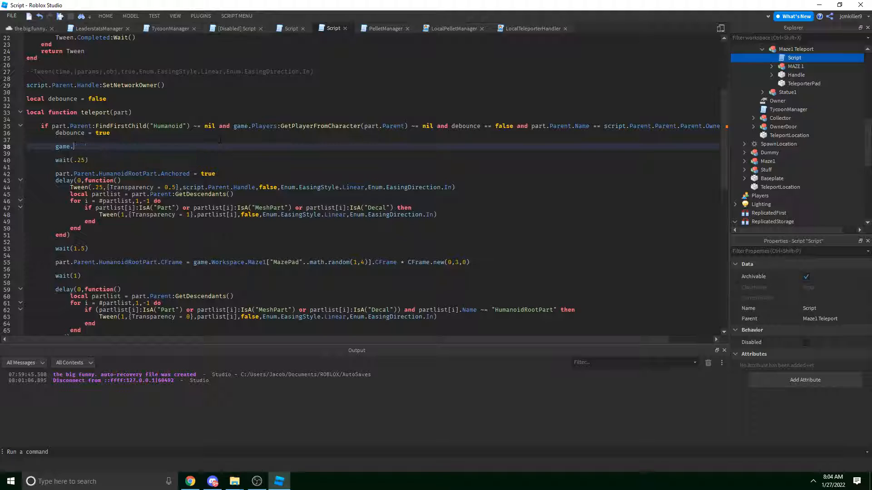
text(ReplicatedStorage.Re)
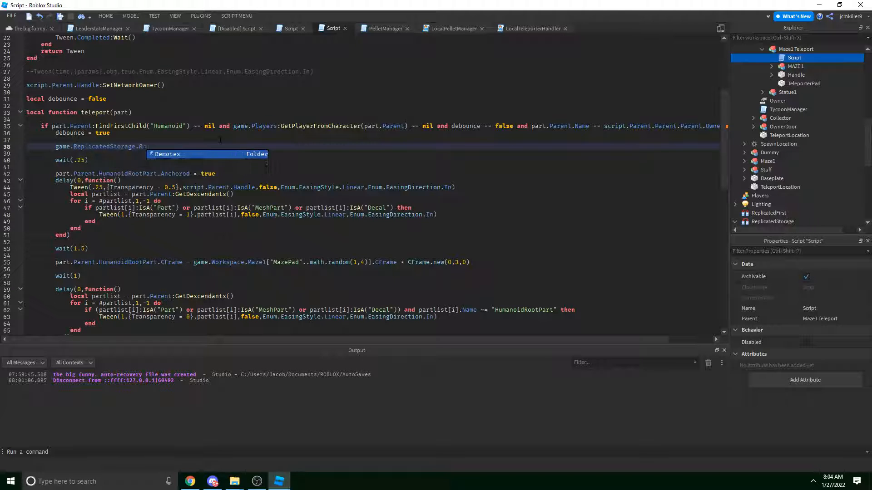
text(motes.)
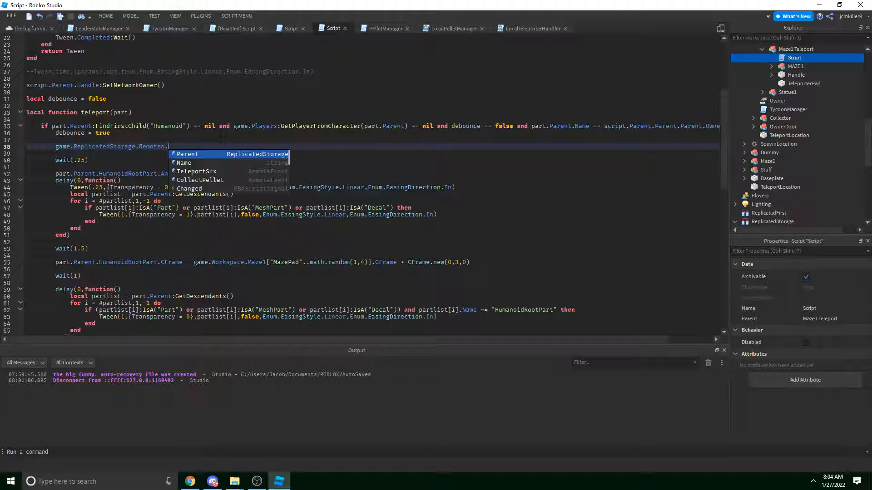
text(TeleportSfx:Fire)
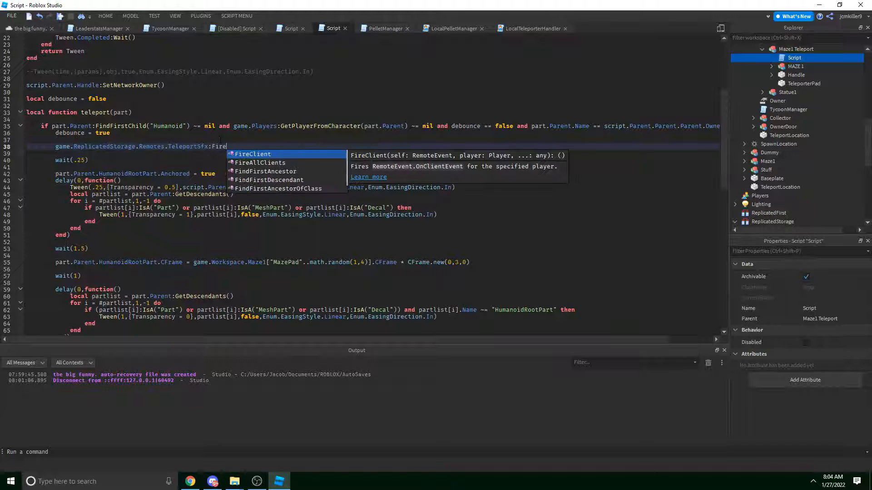
text(Cli)
key(Tab)
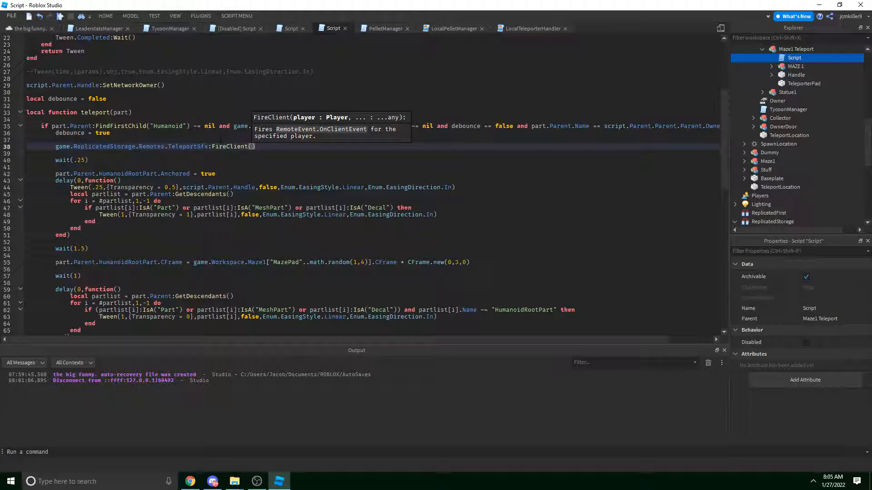
Pass game.Players:GetPlayerFromCharacter(part.Parent) as the FireClient argument.
click(231, 181)
click(350, 140)
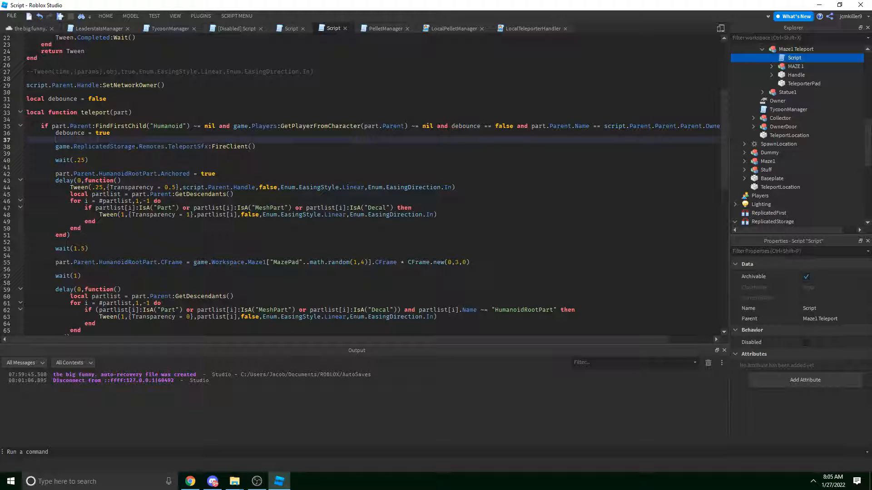
mouse_move(407, 126)
mouse_down()
mouse_move(223, 126)
mouse_move(407, 127)
mouse_move(234, 127)
mouse_move(372, 126)
mouse_up()
click(252, 146)
click(243, 133)
click(259, 130)
click(350, 127)
click(282, 139)
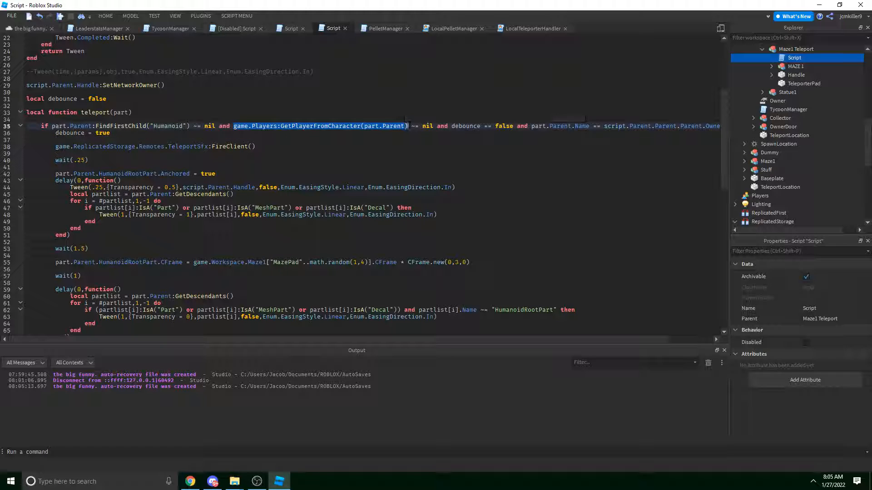
click(363, 143)
key(Left)
text(game.Players:GetPlayerFromCharacter(part.Parent))
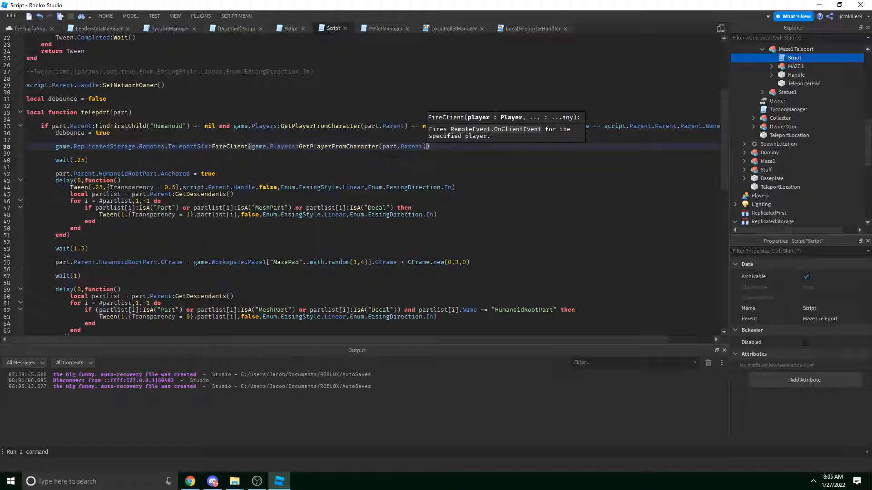
Select the line 38 FireClient call for copying, then zoom the 3D view onto the EXIT pad.
click(13, 29)
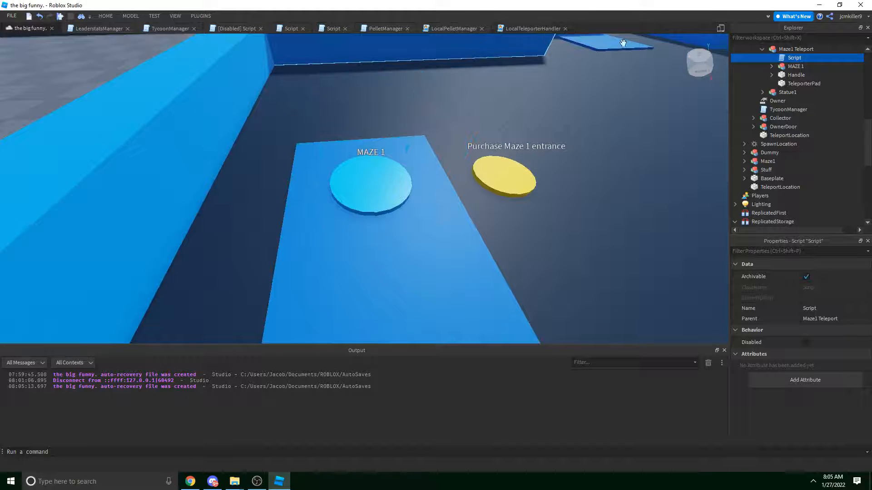
double_click(792, 58)
click(464, 143)
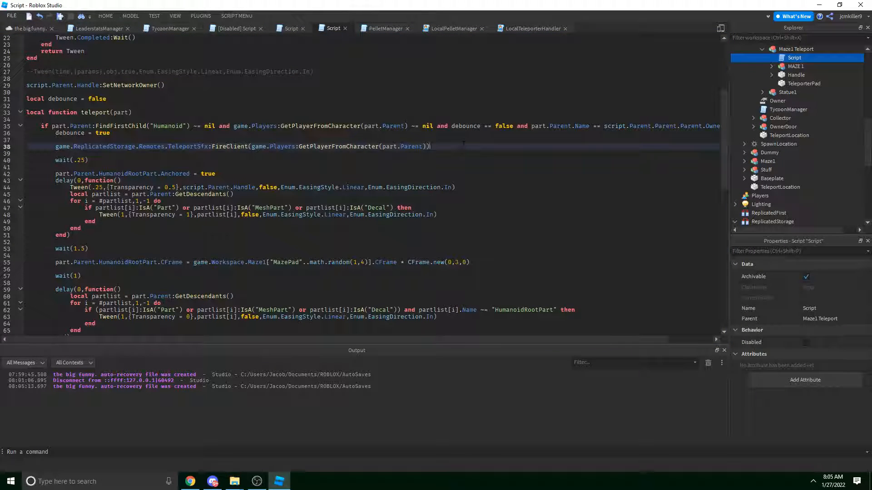
drag(54, 146, 454, 145)
key(ctrl+c)
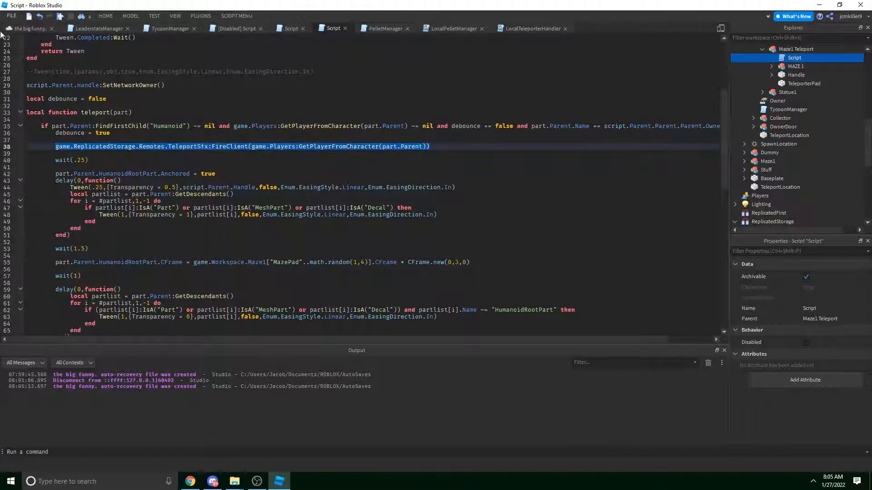
click(5, 29)
scroll(341, 105, down, 5)
right_drag(341, 104, 415, 169)
scroll(341, 105, up, 5)
click(415, 168)
scroll(414, 183, up, 4)
scroll(414, 183, up, 5)
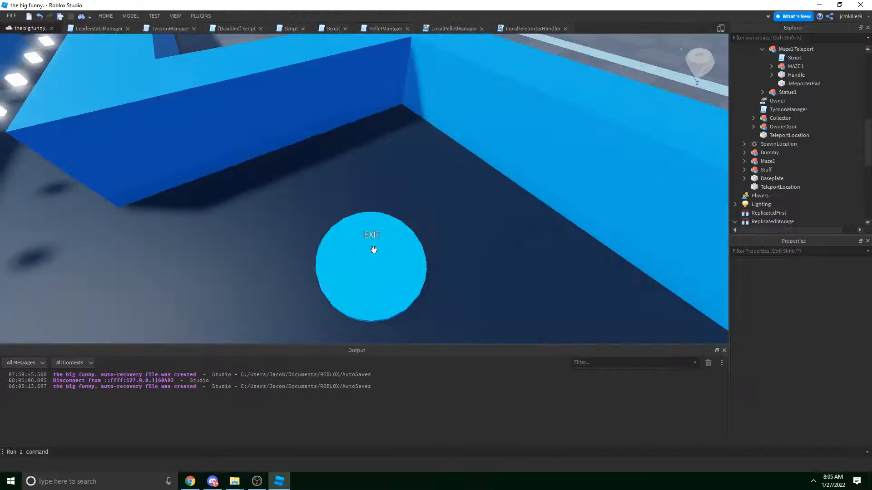
Paste the TeleportSfx FireClient line into the TeleporterExit script on a new line after 'debounce = true'.
click(372, 249)
double_click(785, 187)
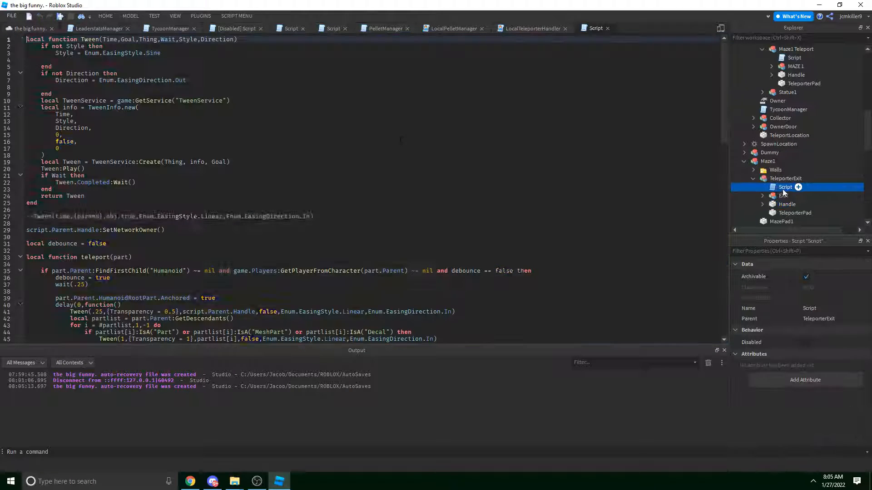
click(558, 271)
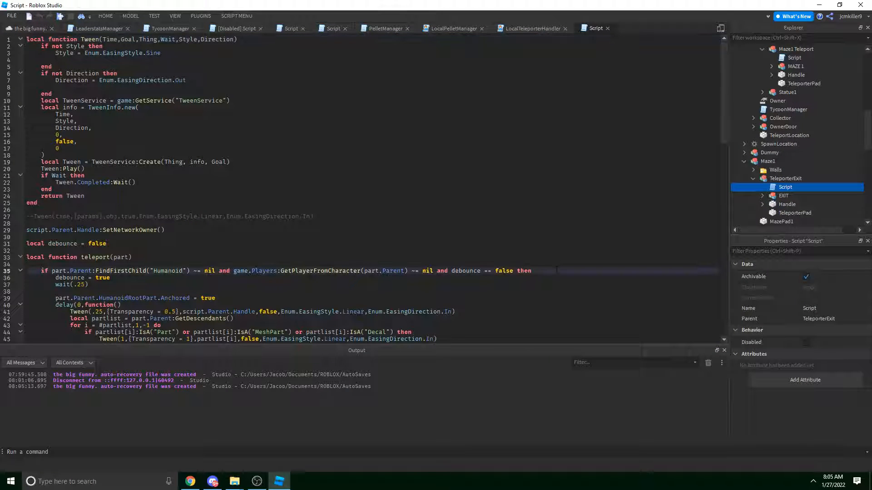
key(Down)
key(Return)
key(Return)
key(Up)
key(ctrl+v)
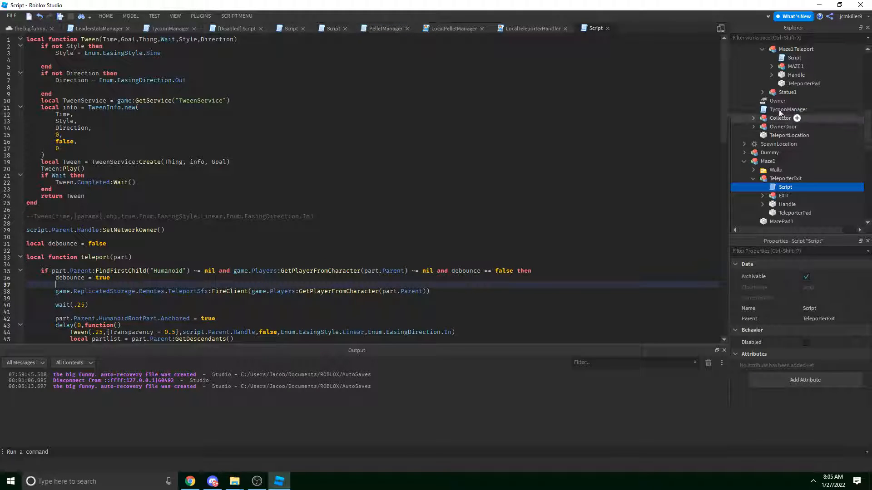
double_click(794, 57)
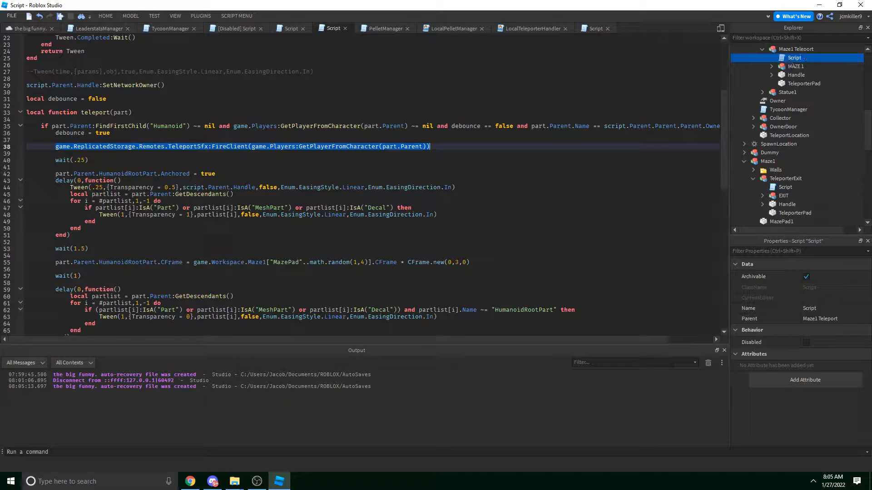
Close every open script tab and turn the 3D view toward the tycoon plots.
click(302, 28)
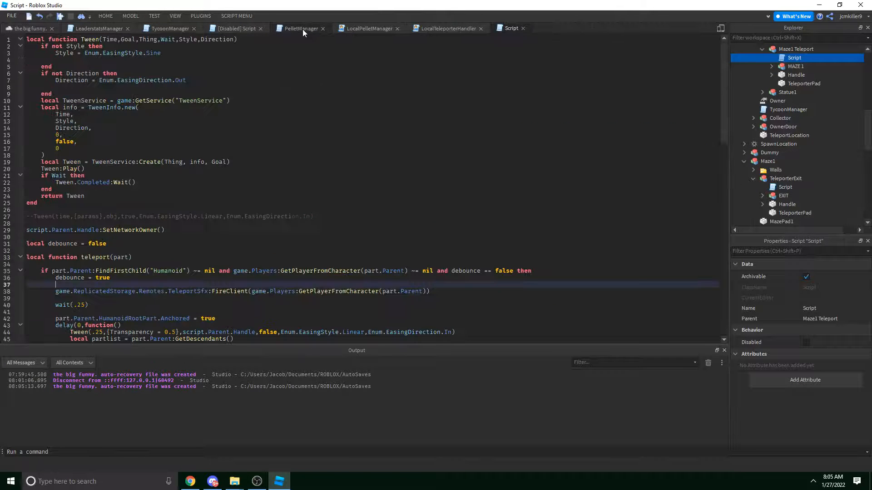
click(303, 28)
click(227, 29)
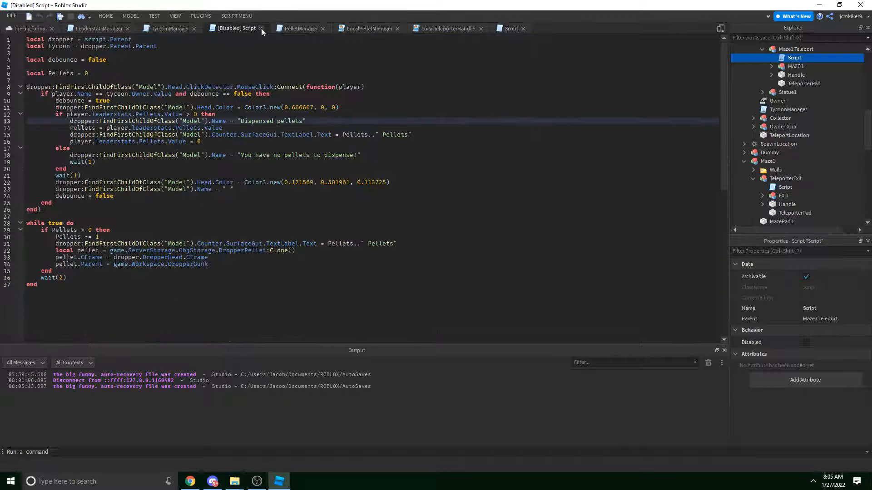
click(260, 28)
click(179, 29)
click(236, 28)
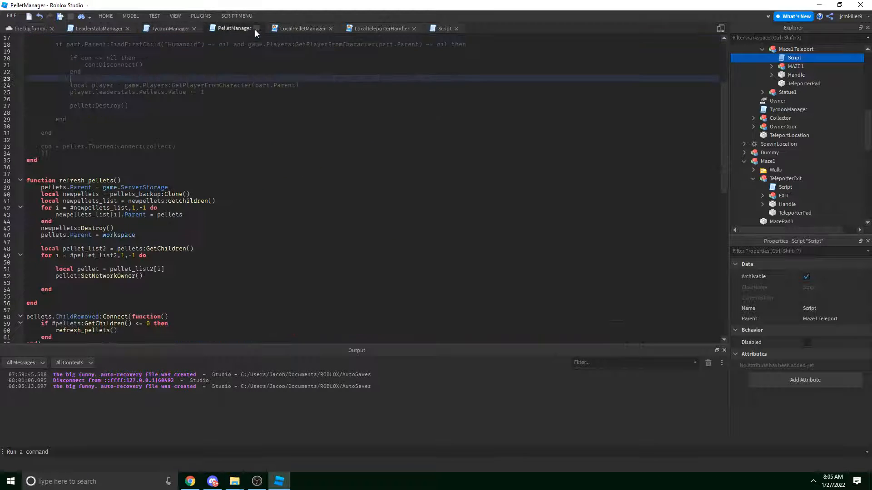
click(257, 28)
click(120, 27)
click(128, 28)
click(20, 29)
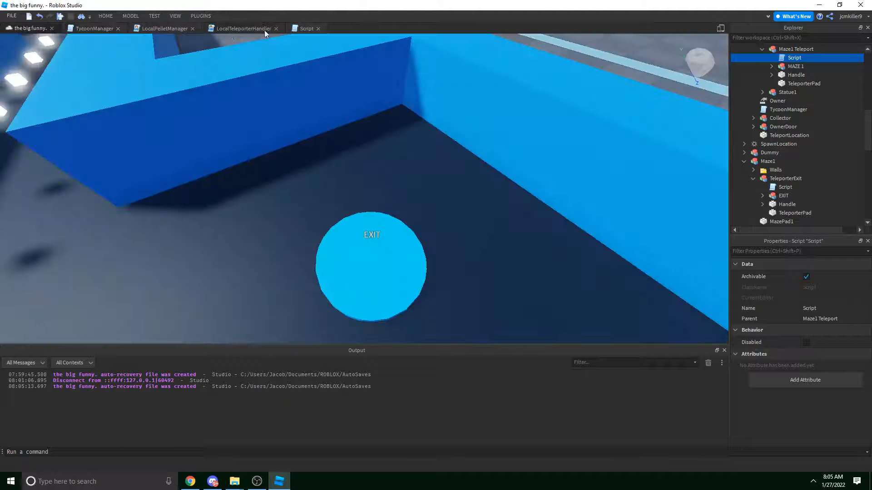
click(276, 28)
click(193, 28)
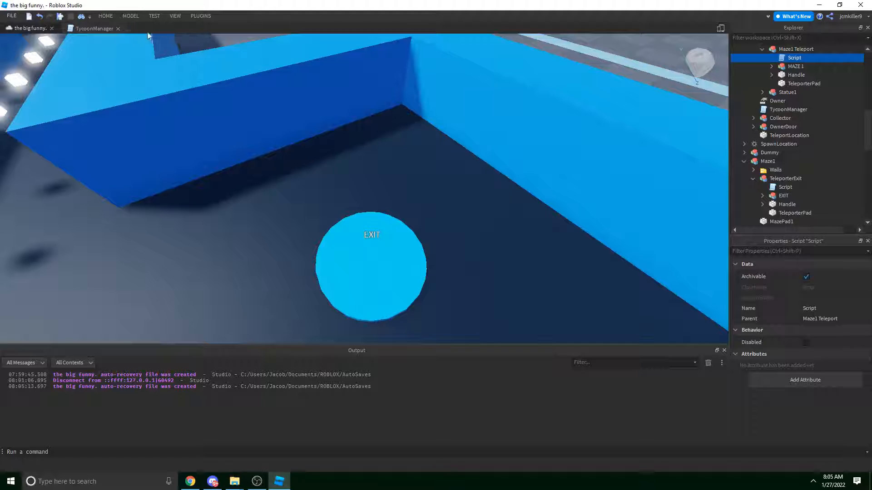
click(118, 28)
scroll(314, 91, down, 5)
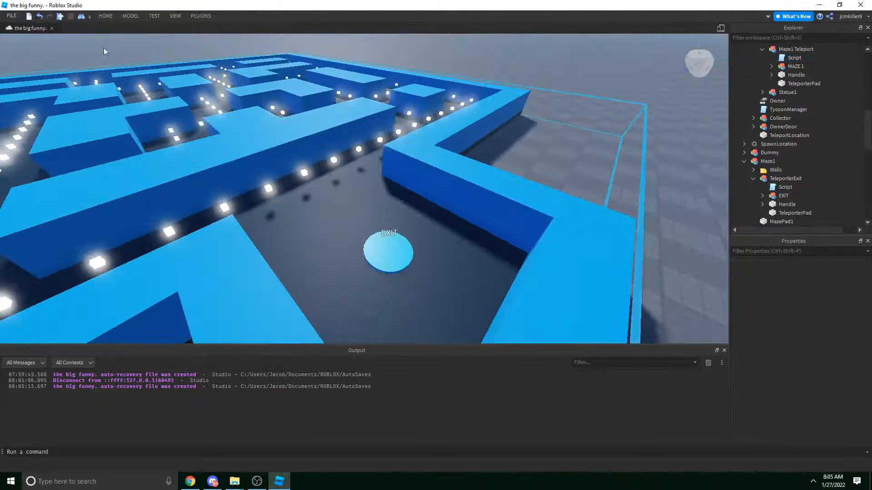
click(155, 17)
right_drag(450, 110, 451, 110)
Start a play-test and run the avatar over the wall onto the Maze 1 purchase pad.
key(w)
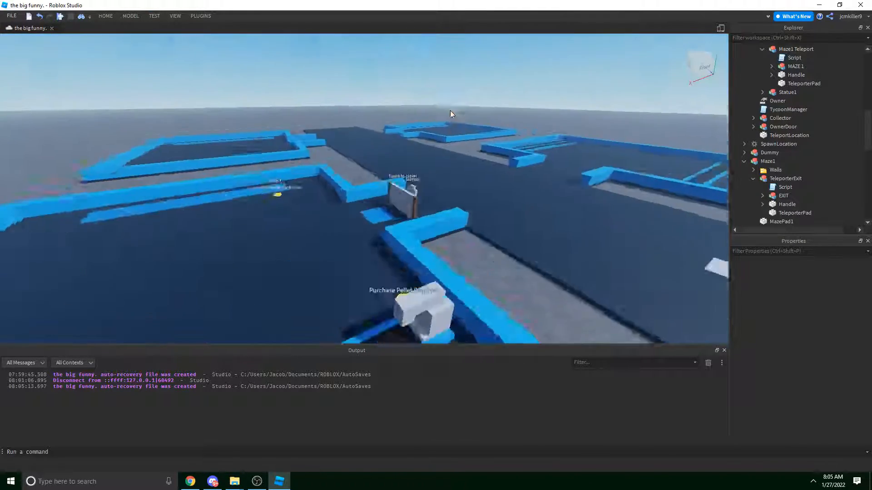
click(153, 17)
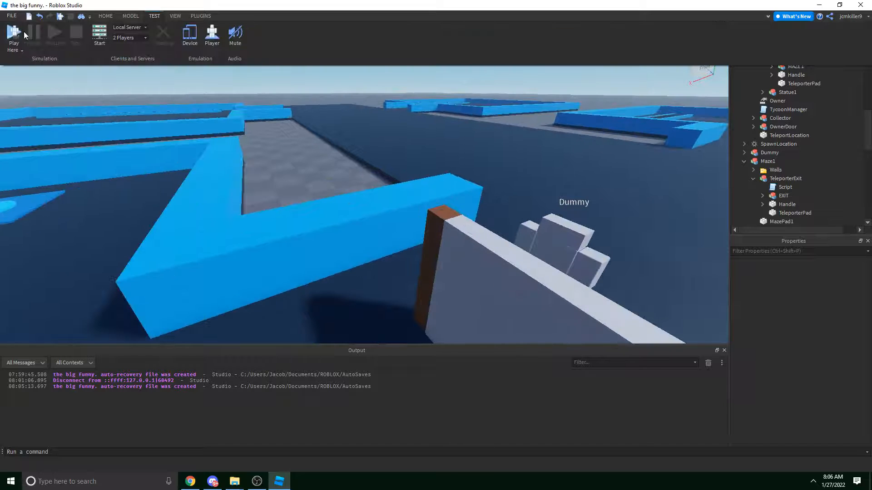
click(14, 31)
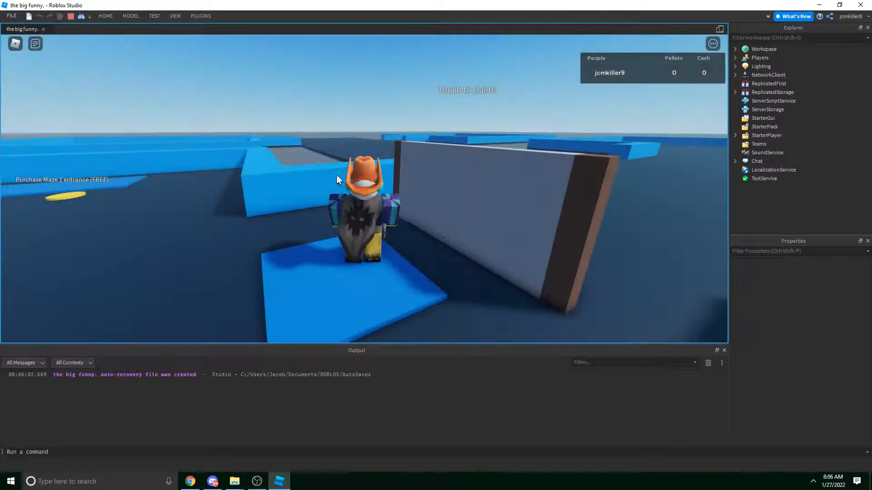
key(d)
key(a)
key(d)
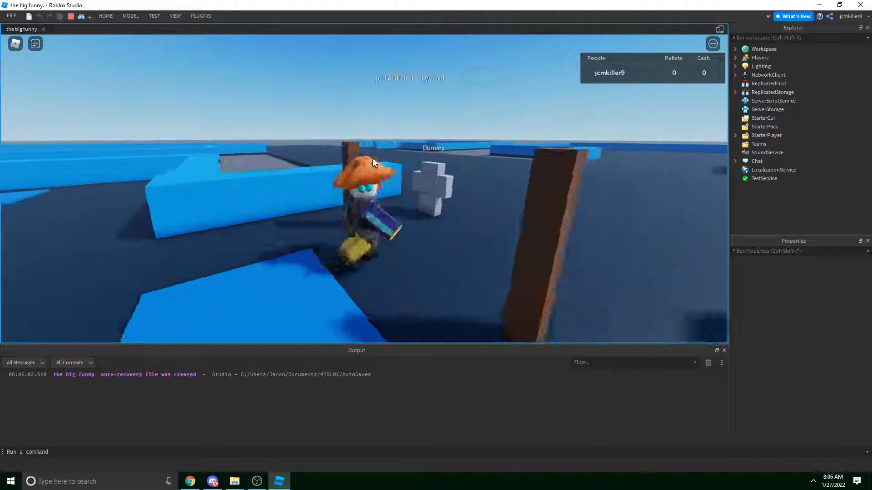
key(a)
right_drag(372, 157, 373, 157)
key(w)
key(space)
key(d)
key(d)
key(w)
Set the NameOcclusion of the Humanoid under Maze1 Teleport > MAZE 1 to OccludeAll.
click(292, 189)
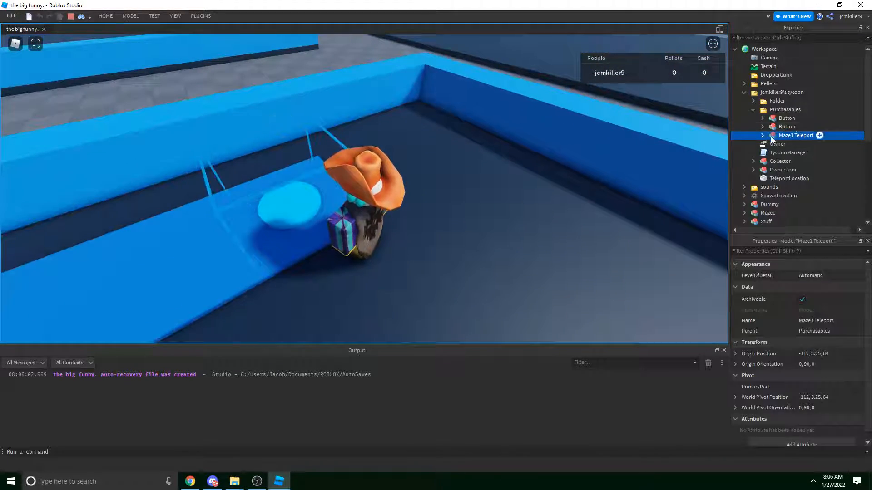
click(767, 143)
click(763, 135)
click(771, 152)
click(790, 170)
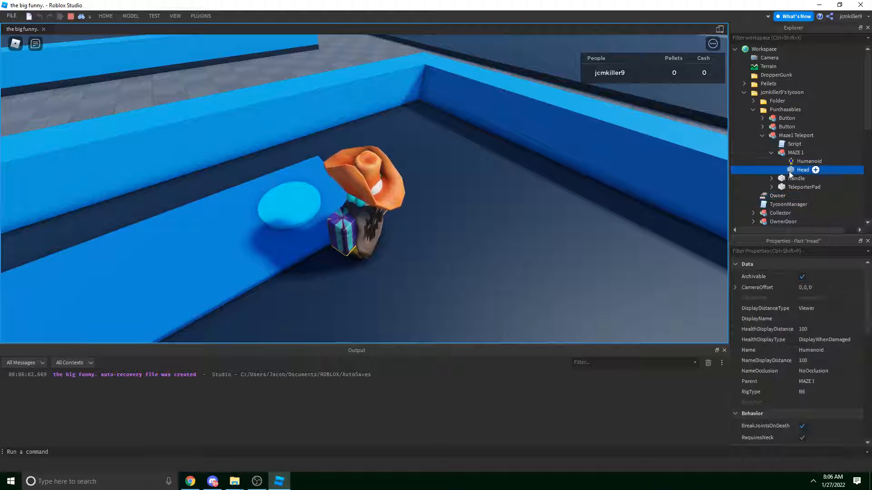
right_drag(511, 196, 511, 195)
click(799, 161)
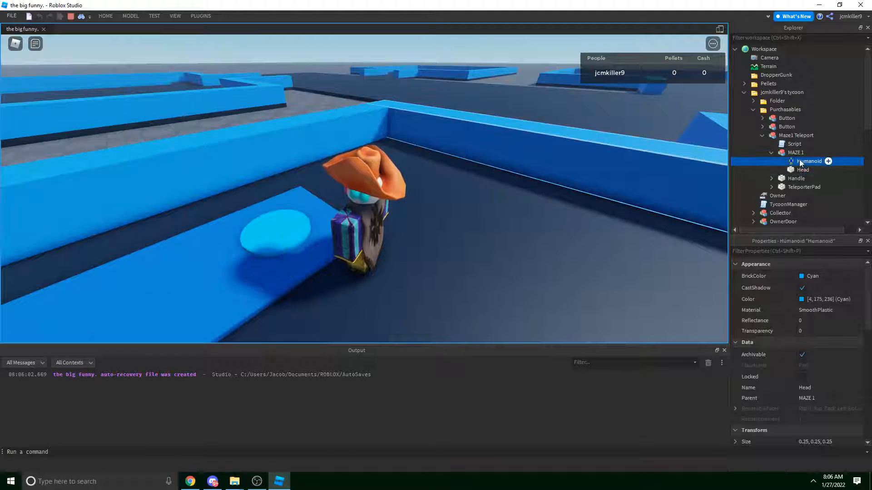
click(837, 371)
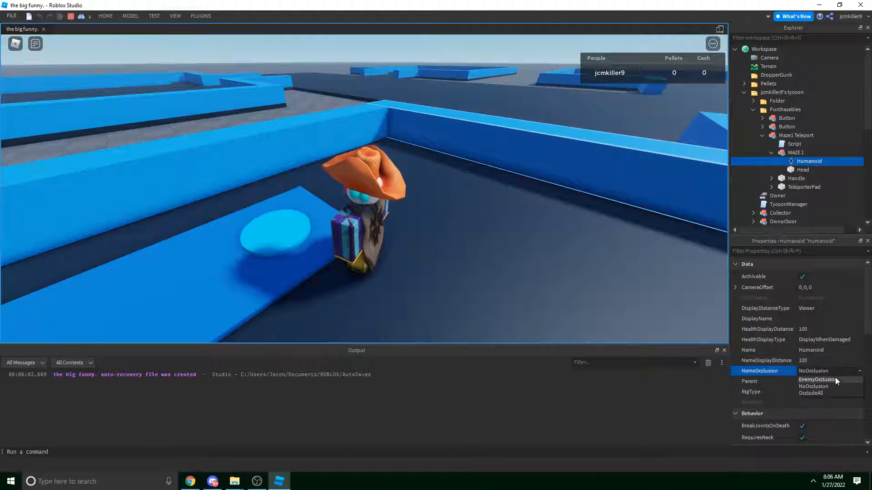
click(830, 393)
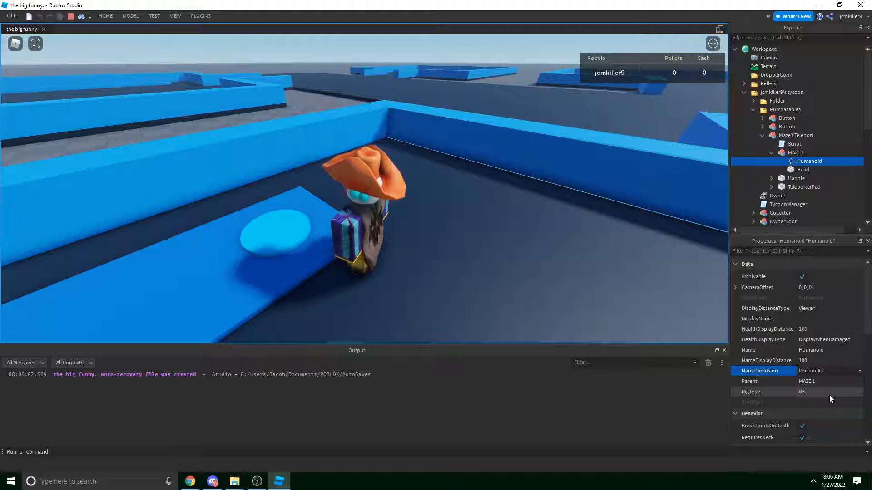
Switch NameOcclusion to NoOcclusion and try DisplayDistanceType Subject before returning it to Viewer.
click(829, 371)
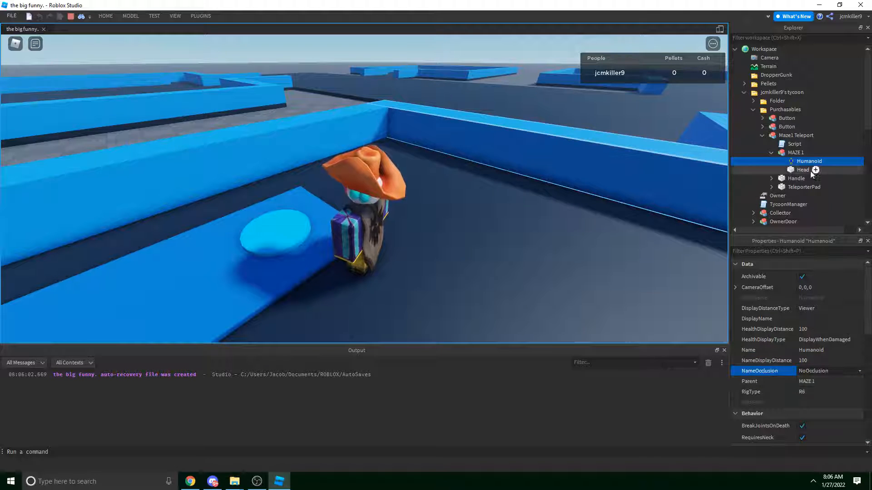
click(835, 308)
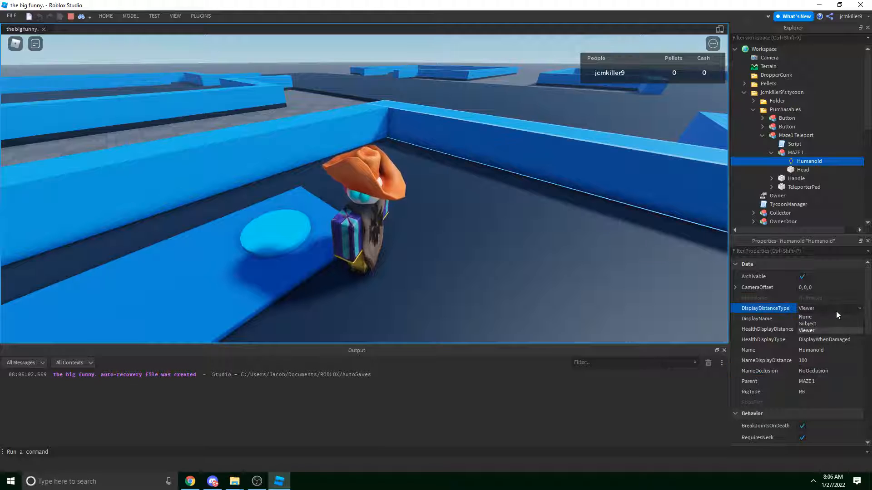
click(830, 323)
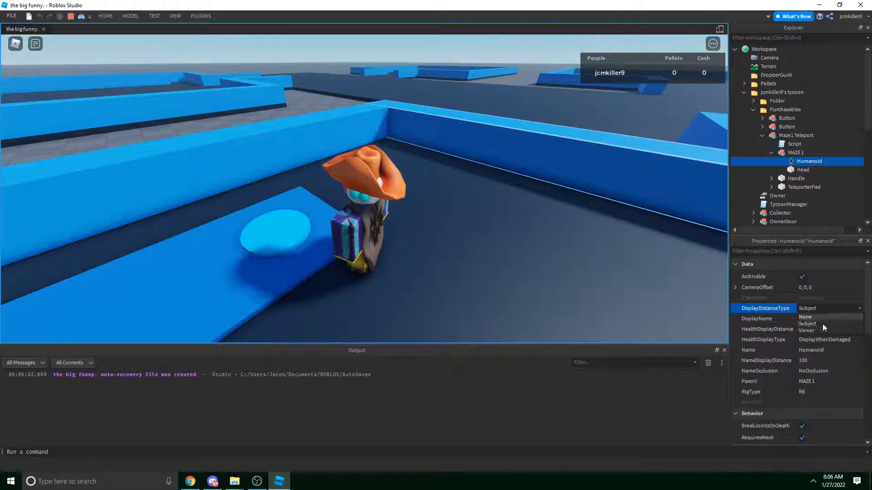
click(822, 332)
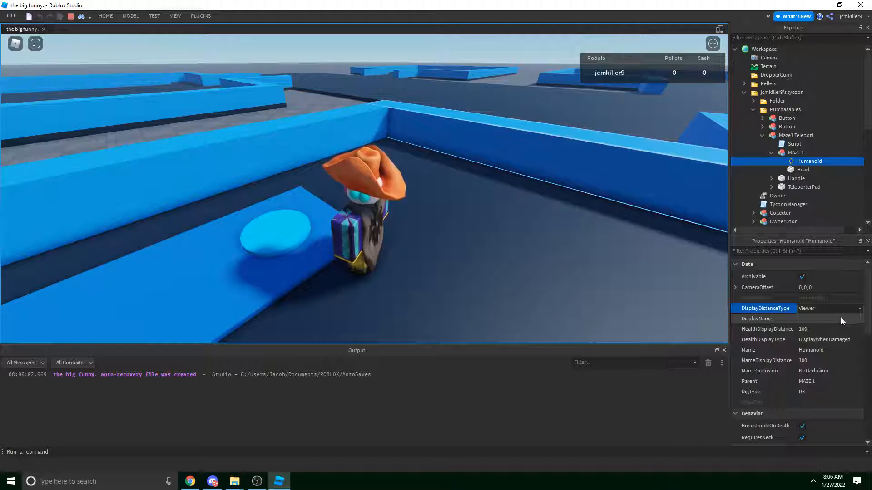
right_drag(522, 275, 521, 275)
scroll(522, 274, down, 3)
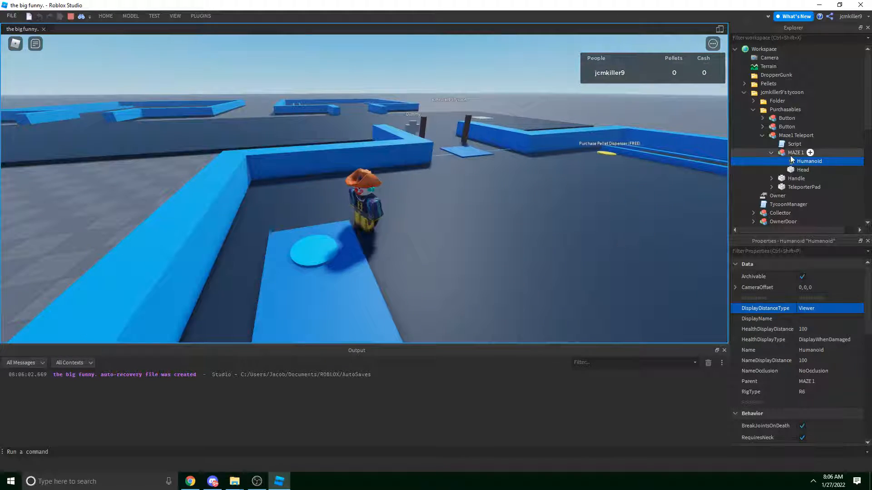
Reselect the MAZE 1 Humanoid and choose a new HealthDisplayType option.
click(794, 154)
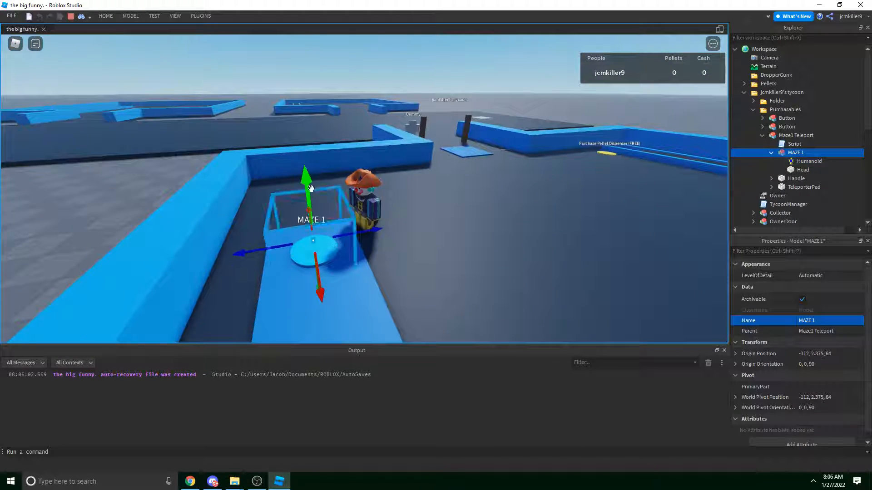
right_drag(653, 266, 654, 267)
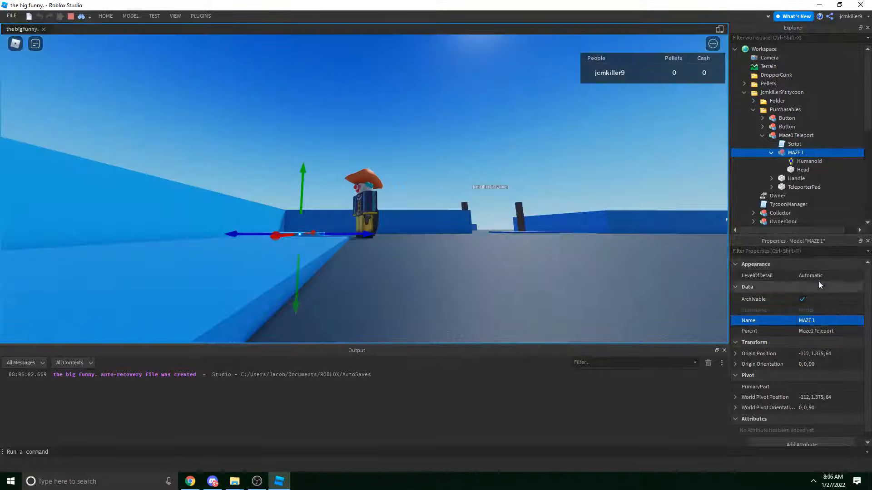
click(804, 162)
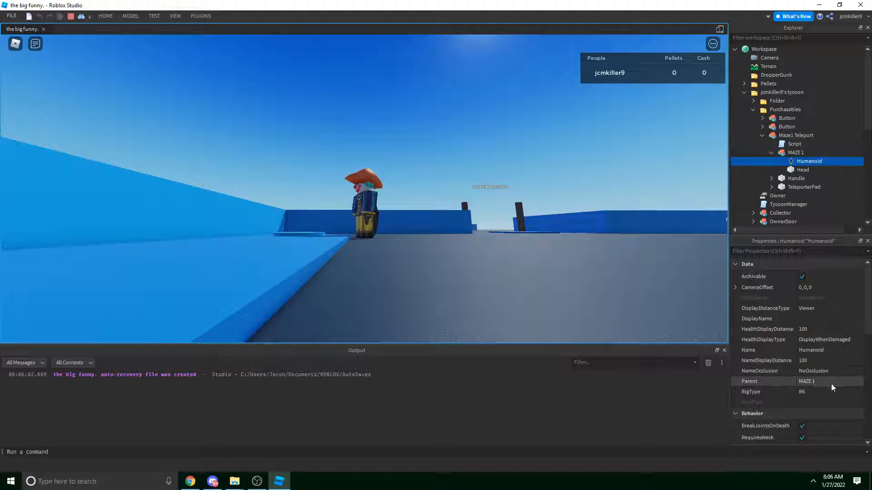
scroll(835, 386, down, 3)
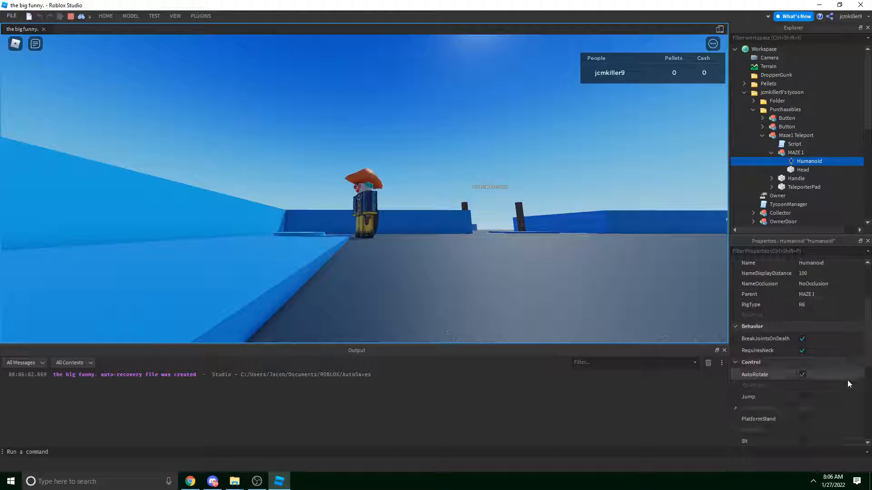
scroll(852, 382, down, 3)
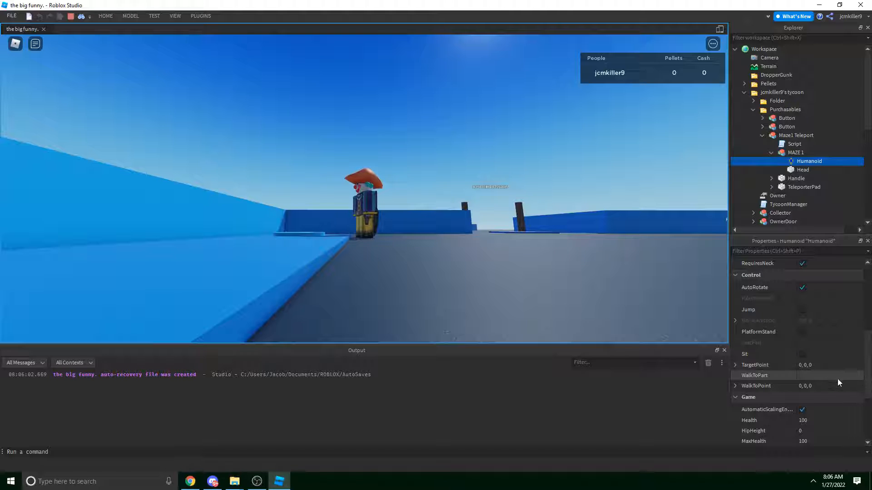
scroll(837, 379, down, 4)
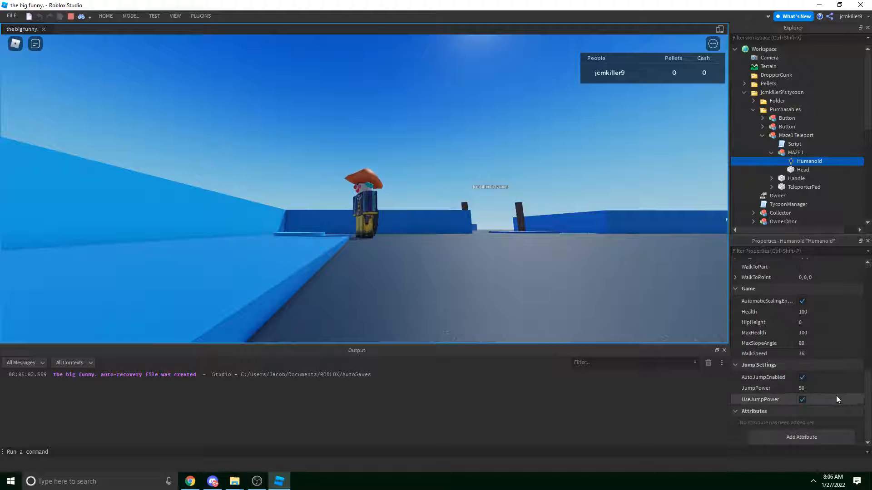
scroll(836, 395, up, 15)
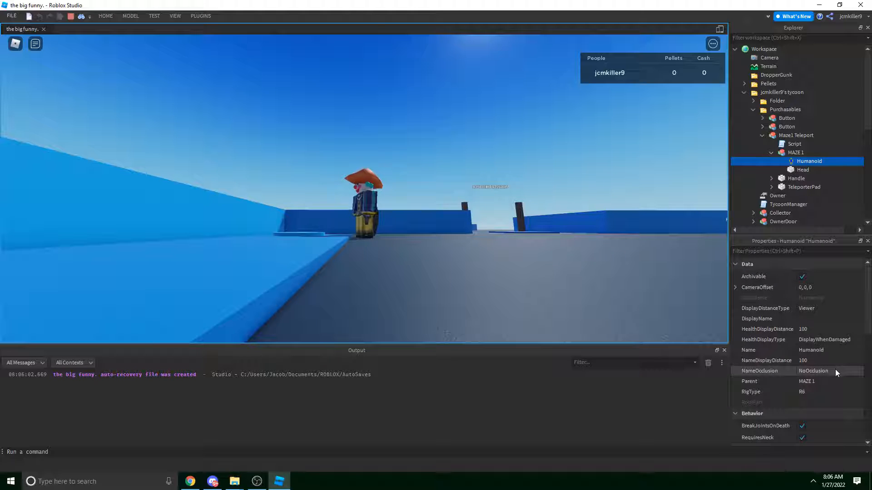
click(835, 340)
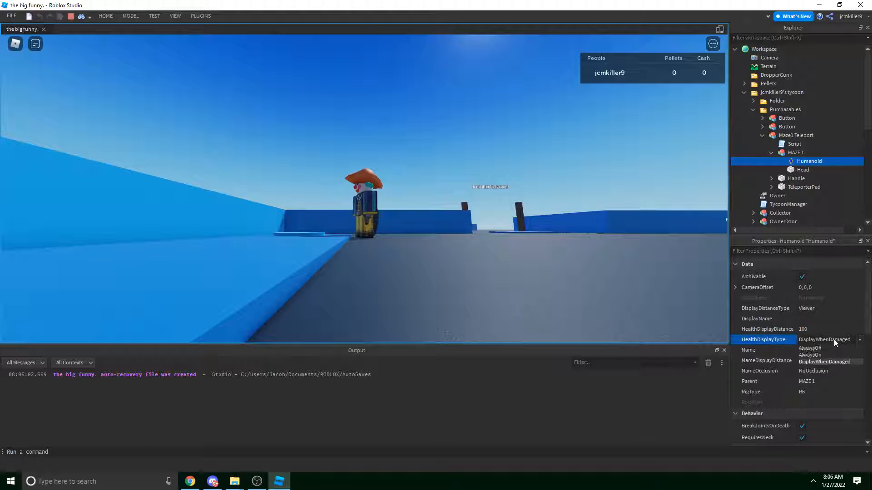
click(833, 341)
click(832, 309)
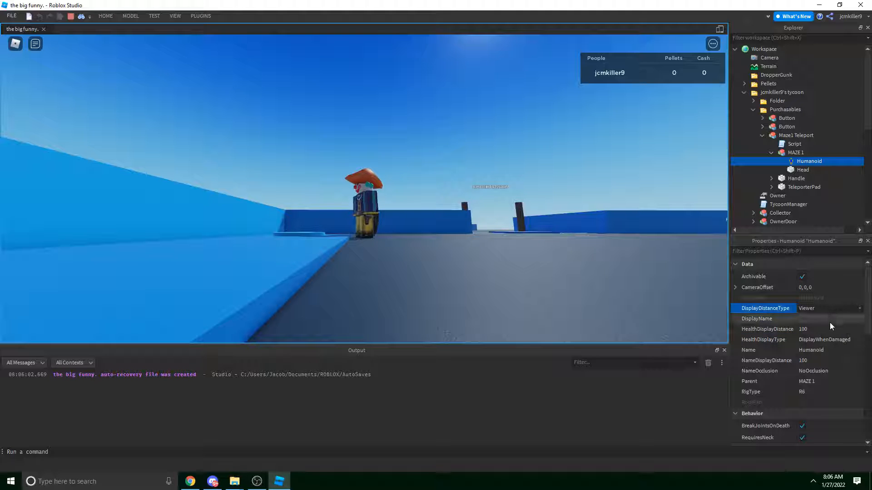
click(833, 341)
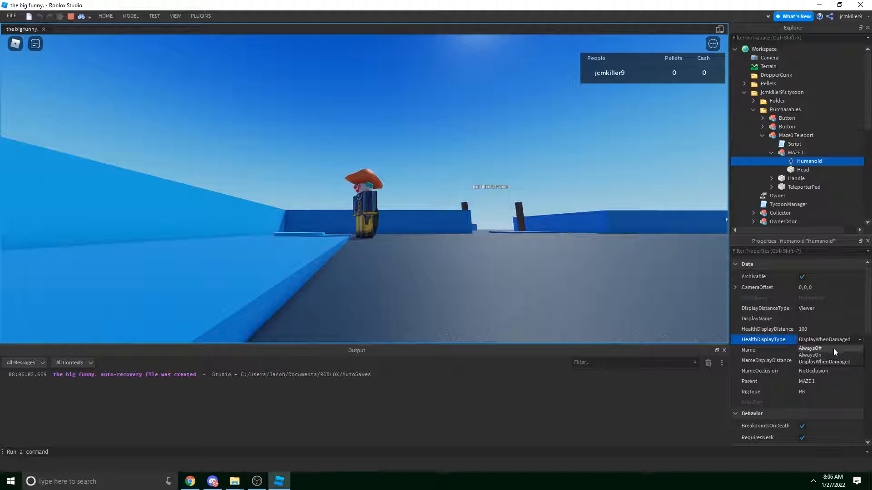
click(830, 354)
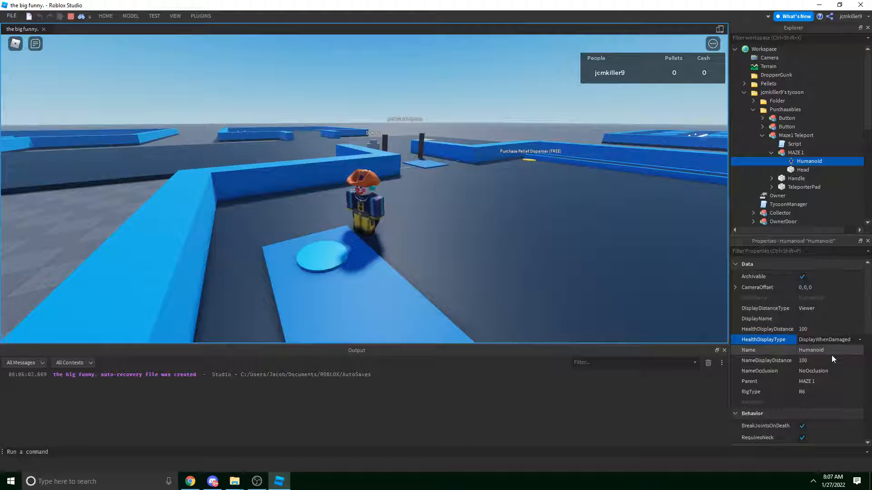
Scroll through the rest of the MAZE 1 Humanoid's properties.
scroll(826, 373, down, 5)
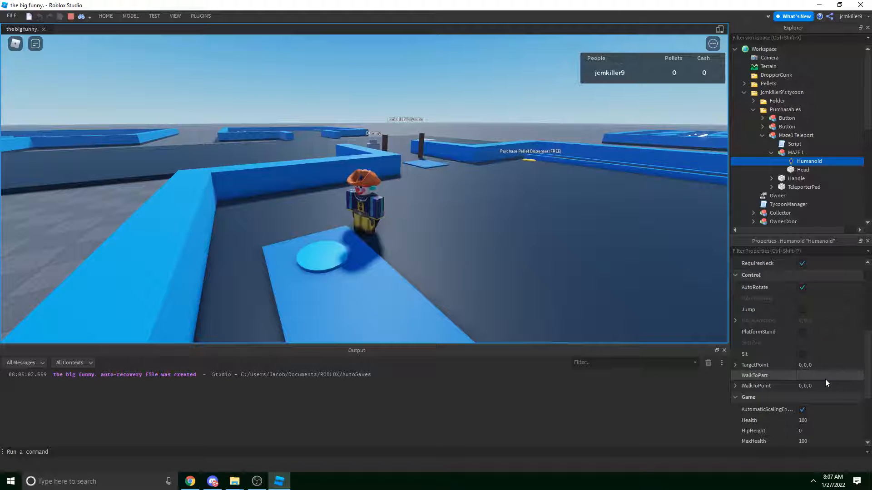
scroll(827, 384, up, 5)
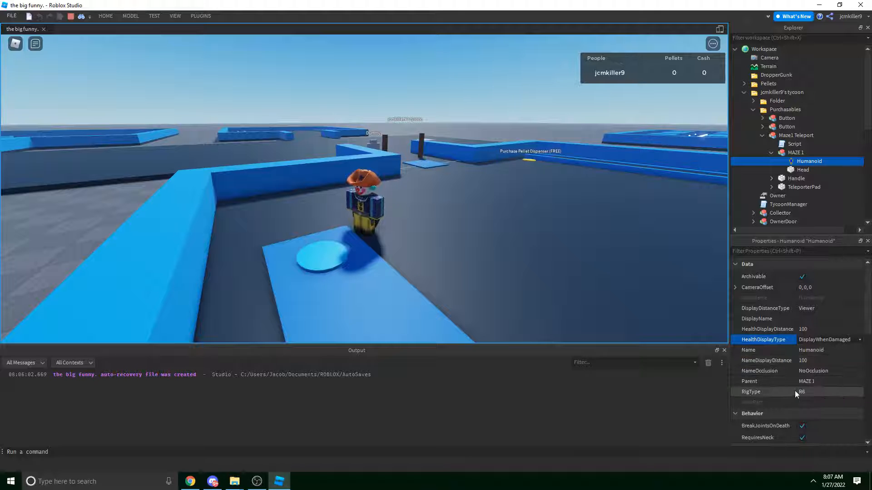
scroll(800, 352, down, 3)
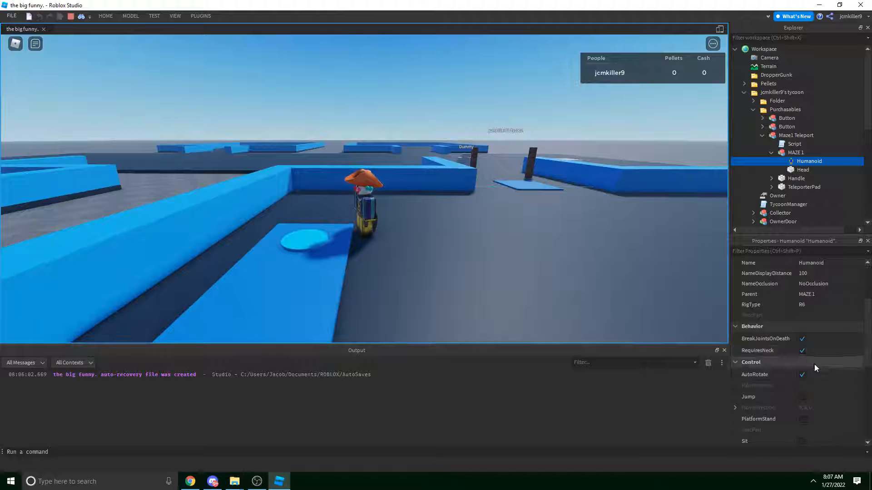
scroll(815, 356, down, 3)
scroll(820, 359, down, 3)
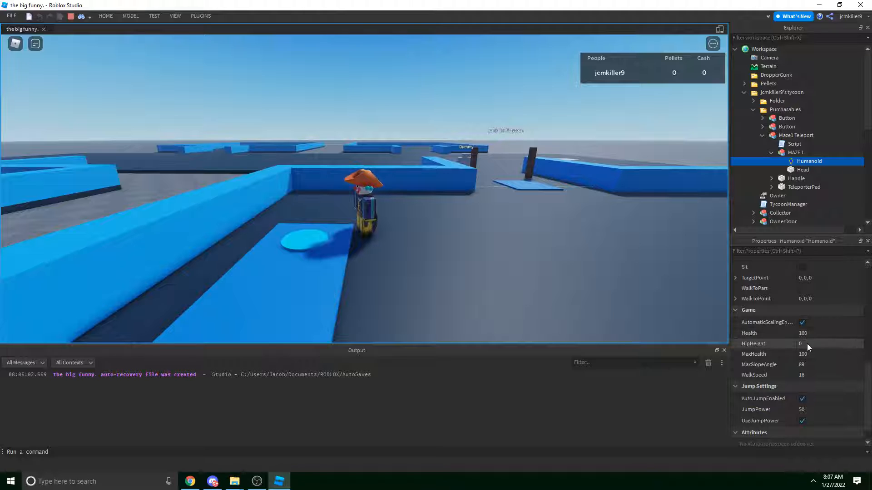
scroll(808, 348, down, 1)
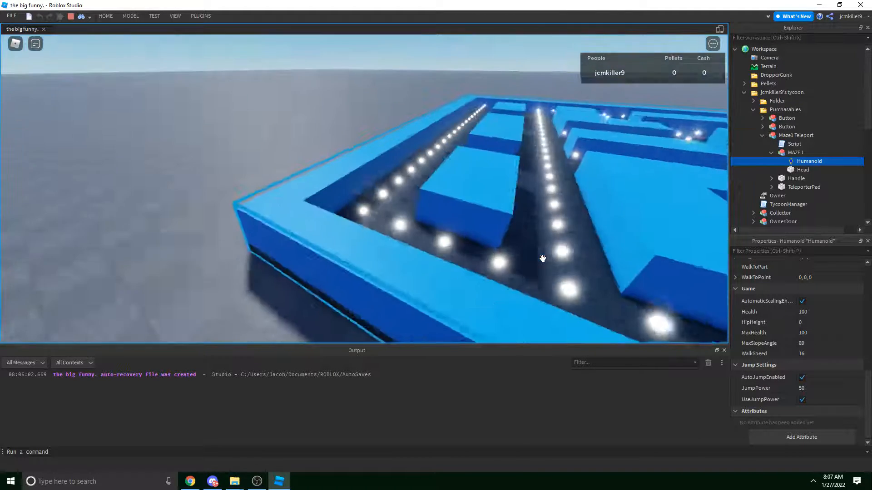
Run the avatar through the maze to collect 3 pellets, then stop the play-test with Shift+F5.
right_drag(542, 258, 543, 259)
scroll(543, 259, up, 4)
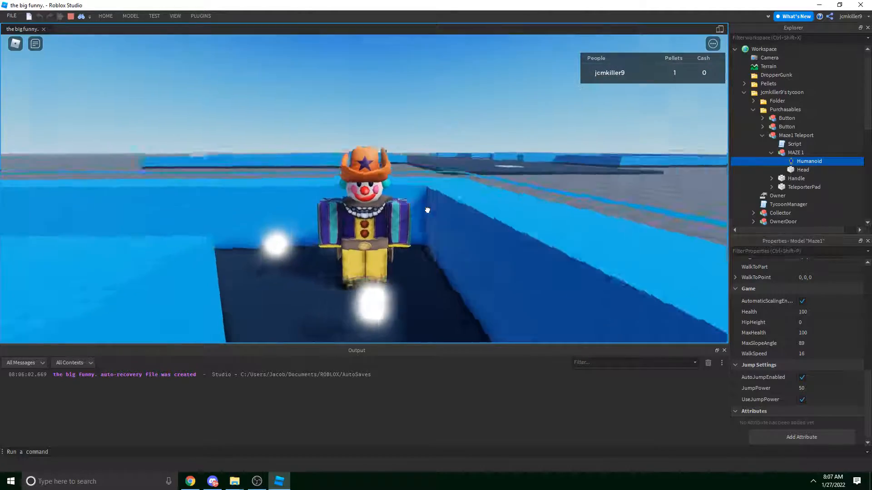
right_drag(427, 210, 432, 189)
click(448, 129)
key(w)
mouse_move(447, 128)
right_down()
mouse_move(447, 146)
mouse_move(459, 130)
right_up()
key(space)
key(space)
key(space)
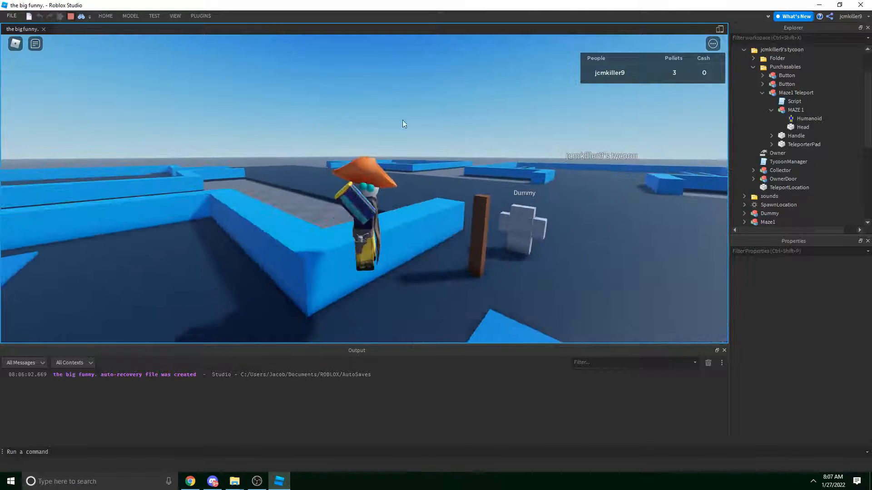
key(shift+F5)
Select the teleport sound effect and edit its Volume.
scroll(786, 174, down, 8)
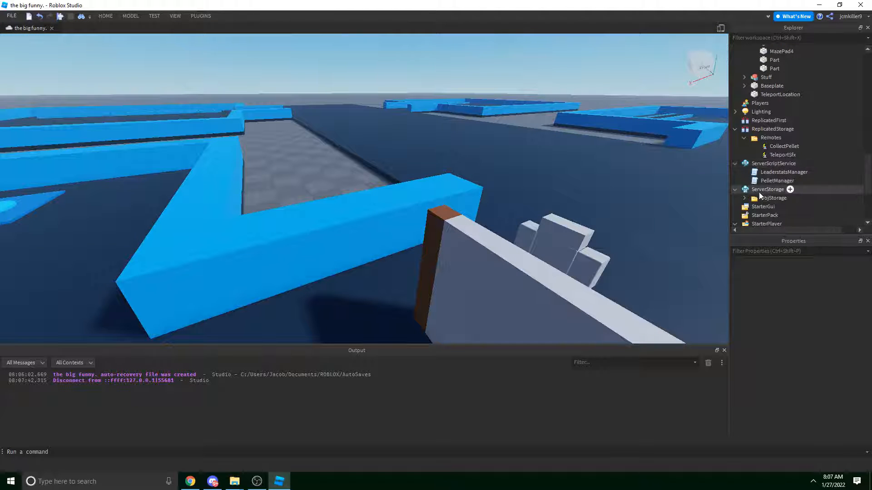
scroll(756, 196, down, 4)
click(772, 179)
scroll(822, 382, down, 5)
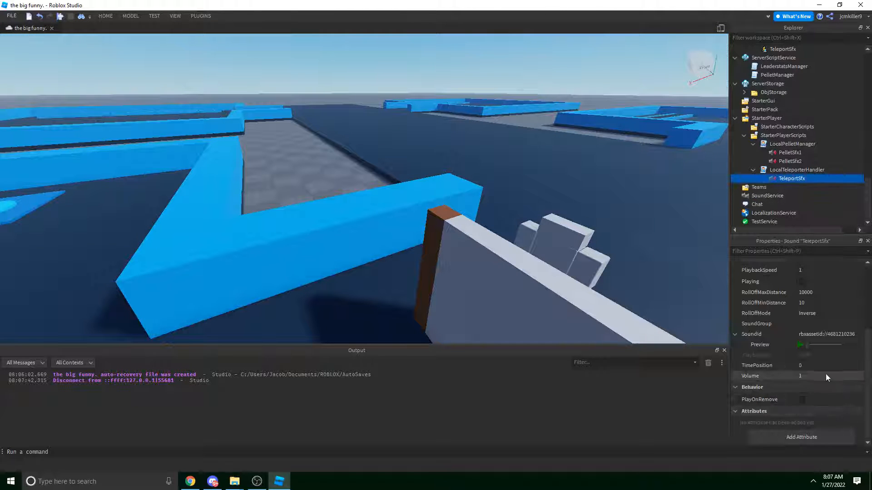
click(825, 375)
Set the MAZE 1 pad's Head part Transparency to 0.99.
right_drag(506, 219, 473, 160)
key(w)
key(a)
click(427, 177)
right_drag(426, 177, 428, 182)
key(w)
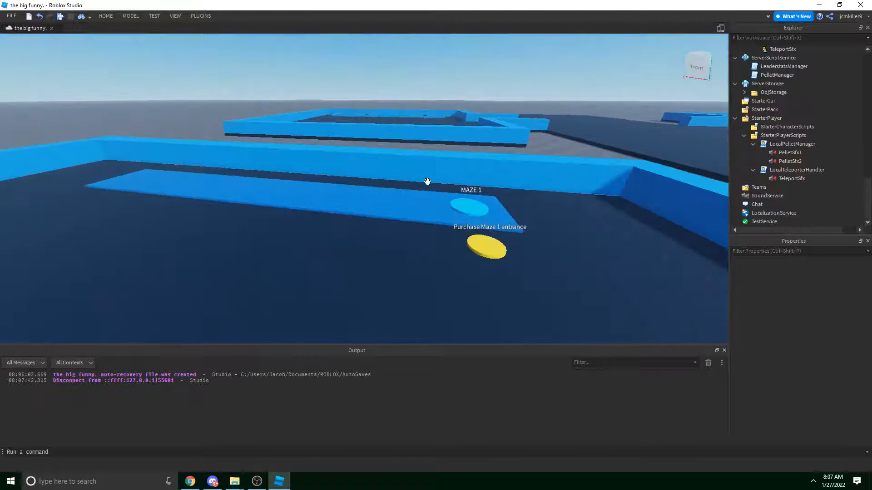
click(426, 181)
key(s)
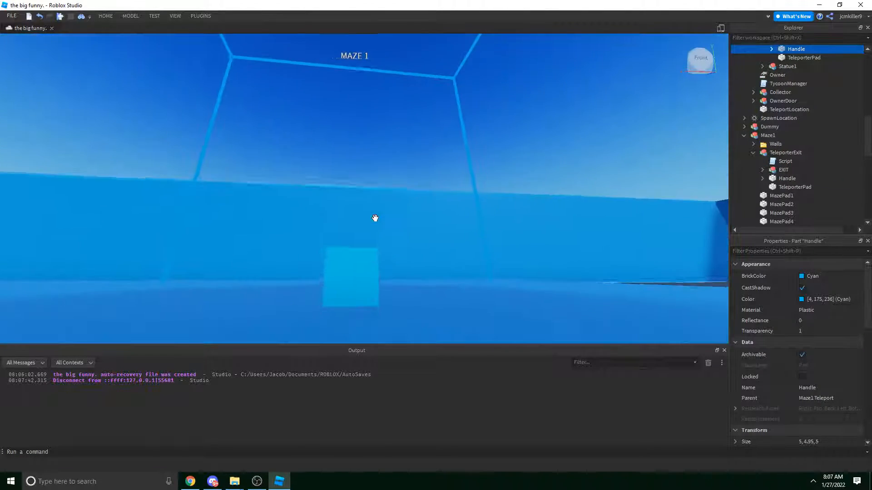
click(353, 274)
click(829, 335)
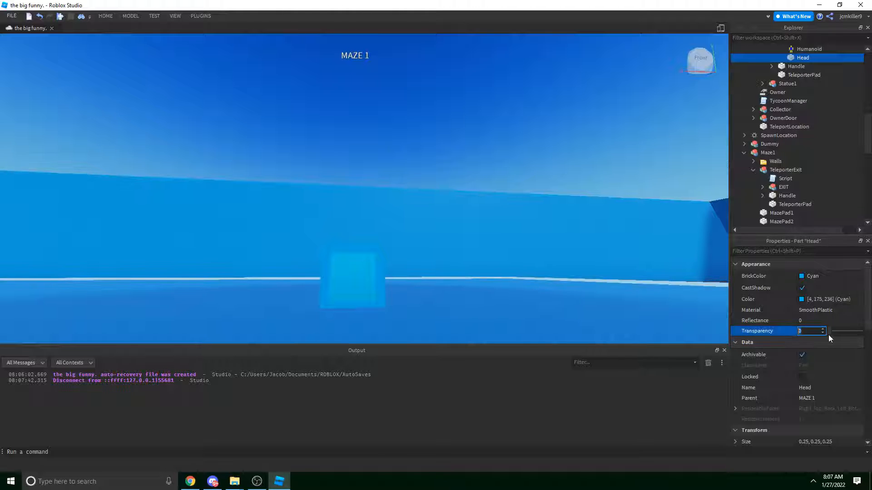
right_drag(447, 143, 452, 161)
key(ctrl+2)
Raise the Head part above the pad and turn off its CanCollide.
drag(360, 228, 365, 211)
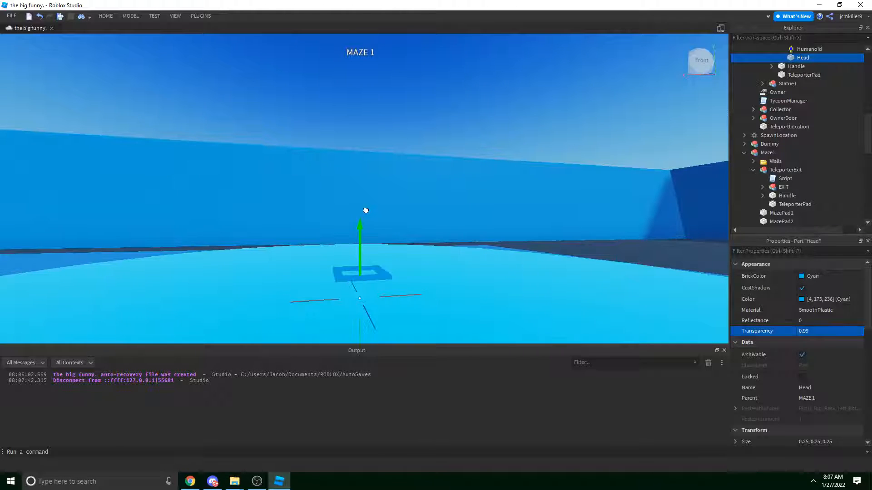
key(s)
right_drag(337, 99, 340, 107)
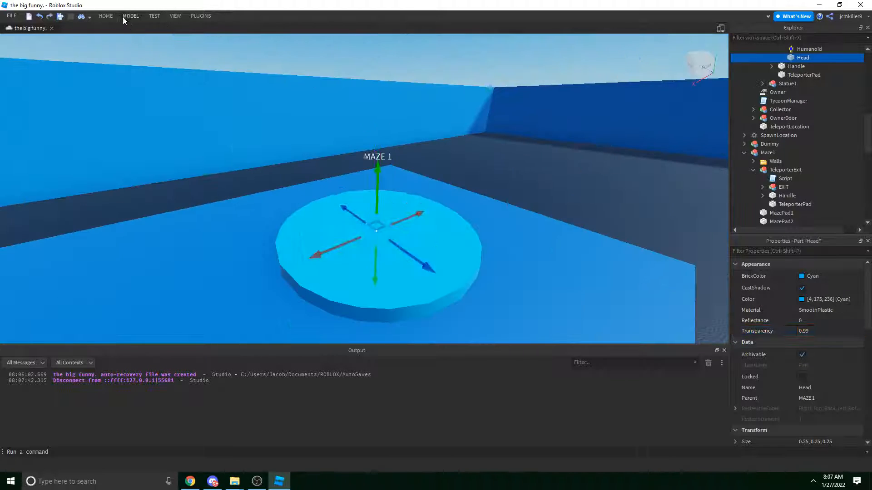
click(130, 16)
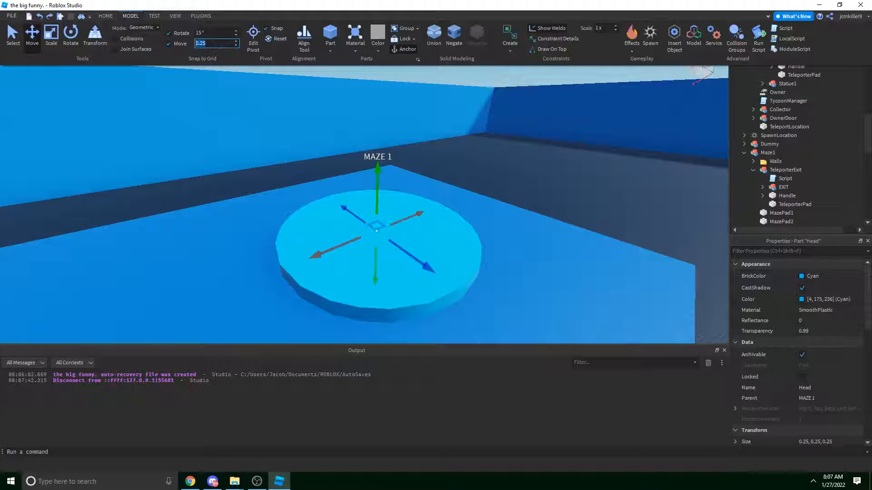
click(521, 184)
drag(372, 223, 375, 208)
right_drag(489, 255, 470, 248)
scroll(831, 387, down, 8)
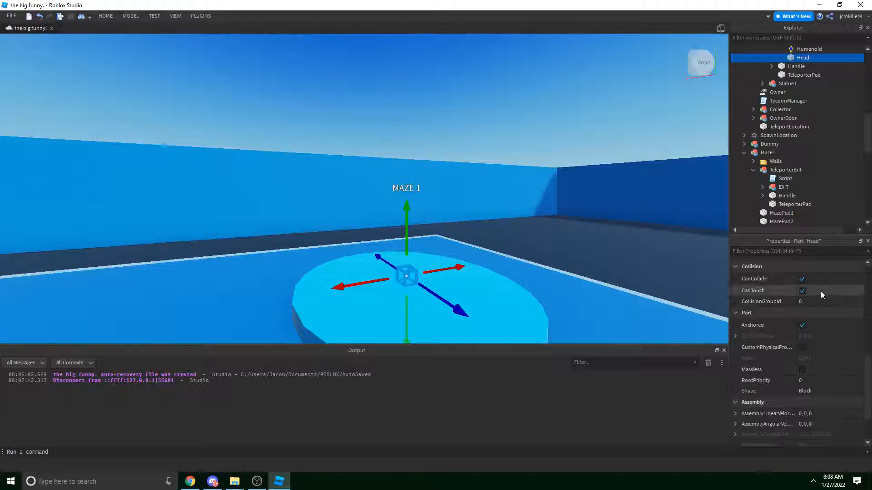
click(825, 278)
right_drag(386, 227, 603, 302)
key(w)
right_drag(355, 228, 424, 239)
key(w)
key(w)
key(w)
key(w)
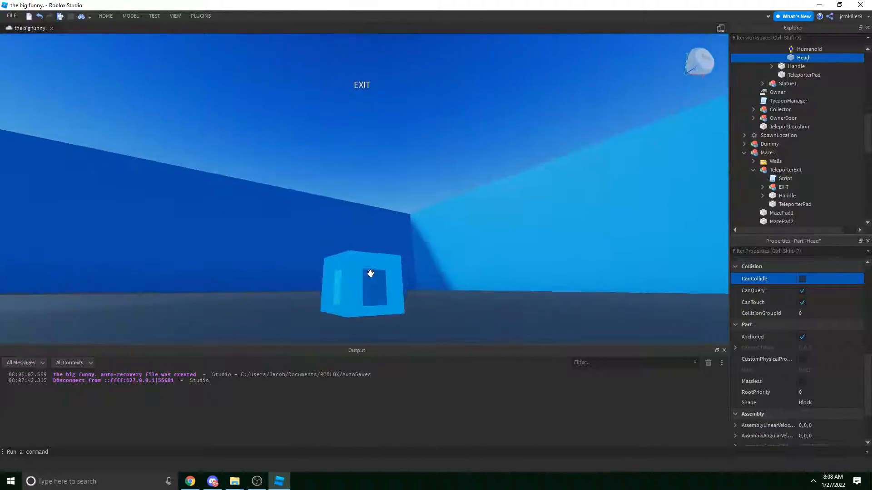
Turn off CanCollide on the EXIT pad's Head part.
click(371, 274)
scroll(813, 350, up, 5)
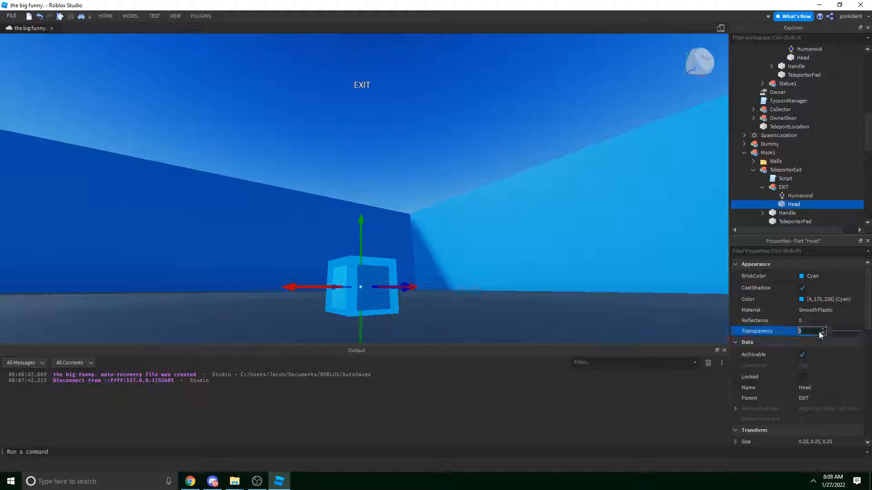
right_drag(602, 283, 602, 283)
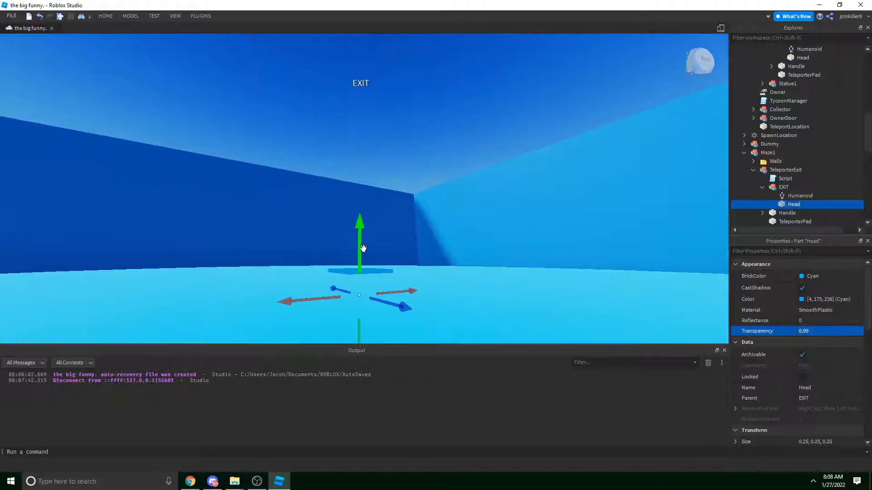
right_drag(363, 218, 370, 220)
scroll(370, 219, down, 5)
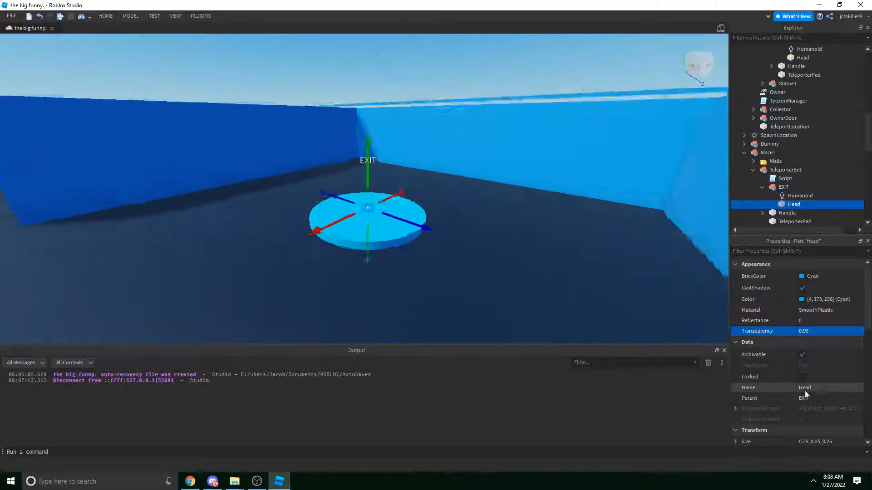
scroll(807, 383, down, 5)
scroll(812, 302, down, 3)
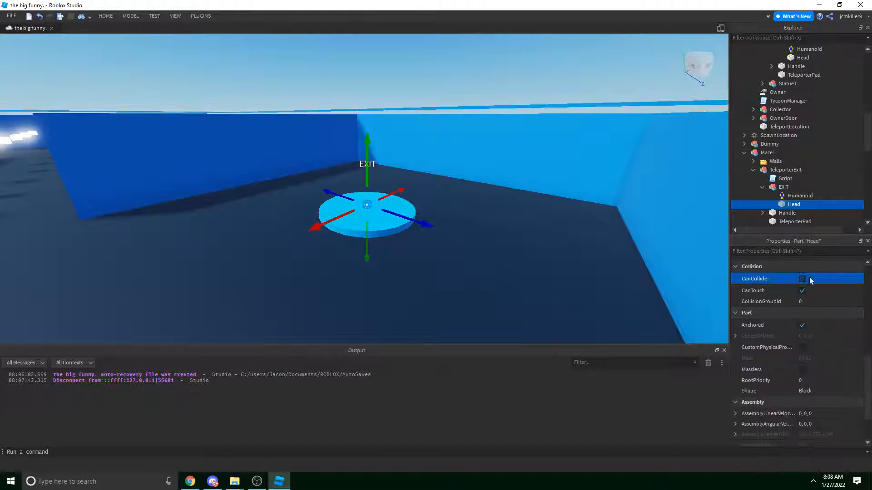
click(803, 280)
click(476, 97)
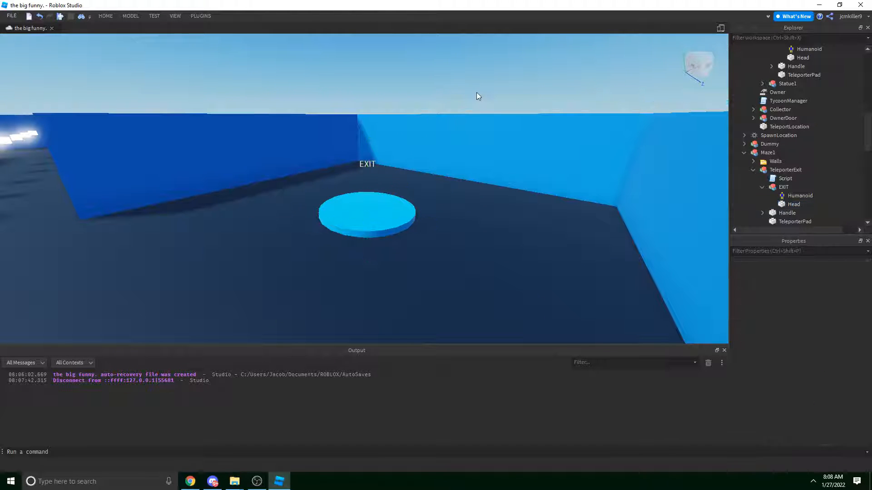
Open the LocalTeleporterHandler script for review, then return to the 3D view with the TEST ribbon pinned.
key(s)
right_drag(521, 135, 521, 138)
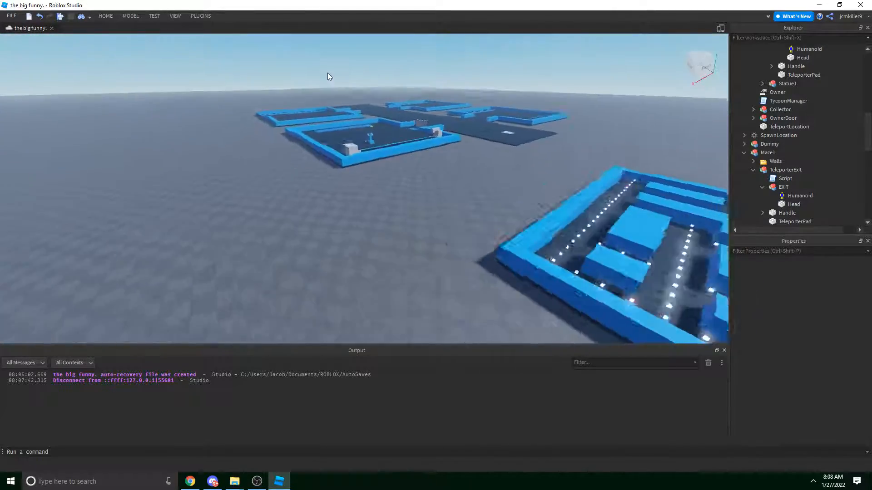
key(w)
right_drag(330, 75, 329, 77)
scroll(857, 155, down, 13)
click(788, 169)
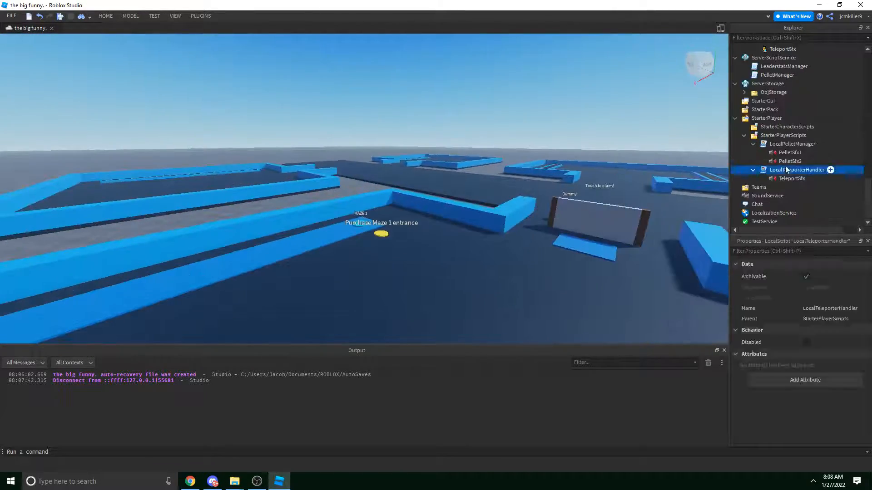
click(785, 162)
double_click(770, 171)
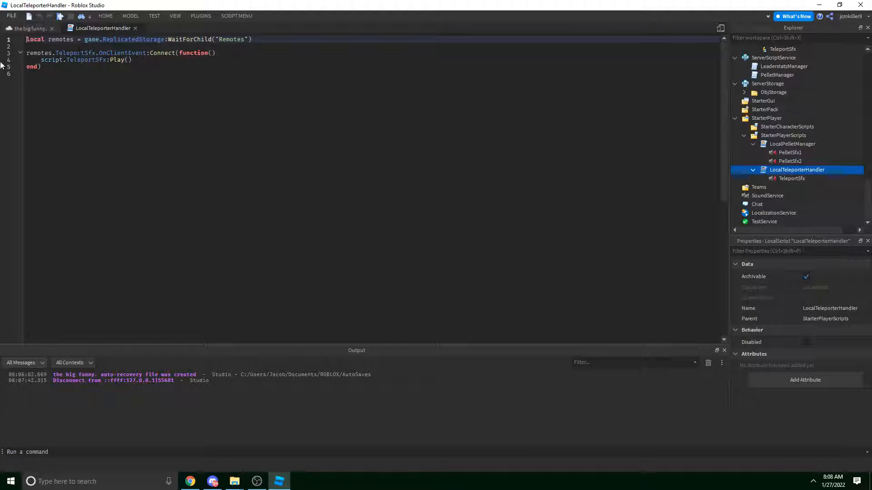
click(27, 28)
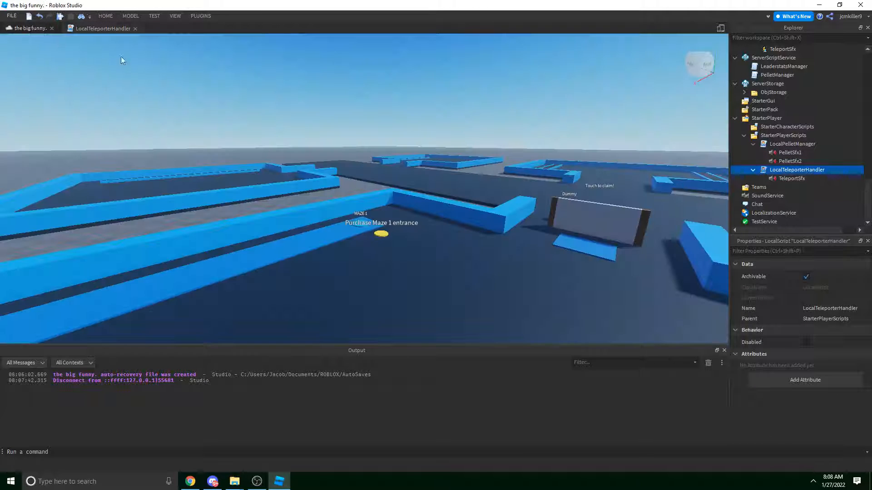
key(w)
double_click(146, 16)
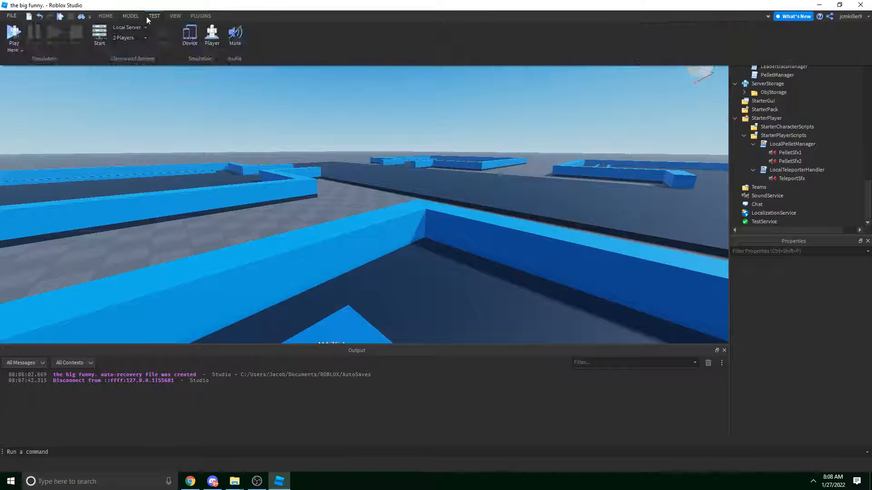
Start a play test and run the avatar to the portal, jumping the wall toward Maze 1.
click(20, 35)
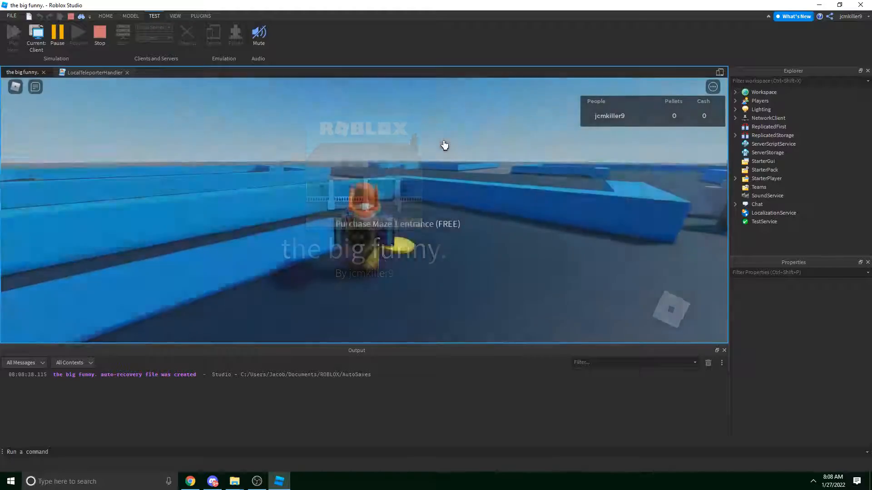
key(w)
right_drag(444, 144, 454, 145)
key(w)
key(w)
key(space)
key(w)
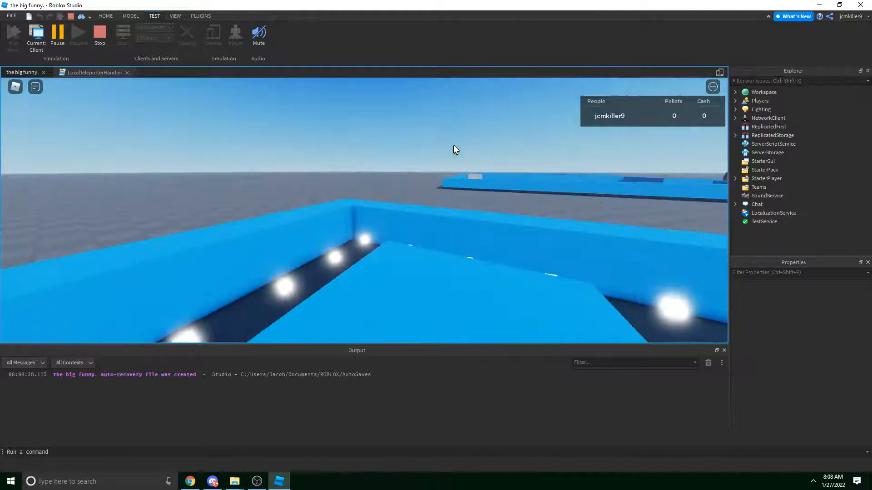
right_drag(454, 145, 453, 145)
right_drag(379, 154, 379, 153)
Run the first corridors collecting pellets, then steer the avatar toward Maze 1.
key(w)
scroll(380, 153, down, 4)
key(d)
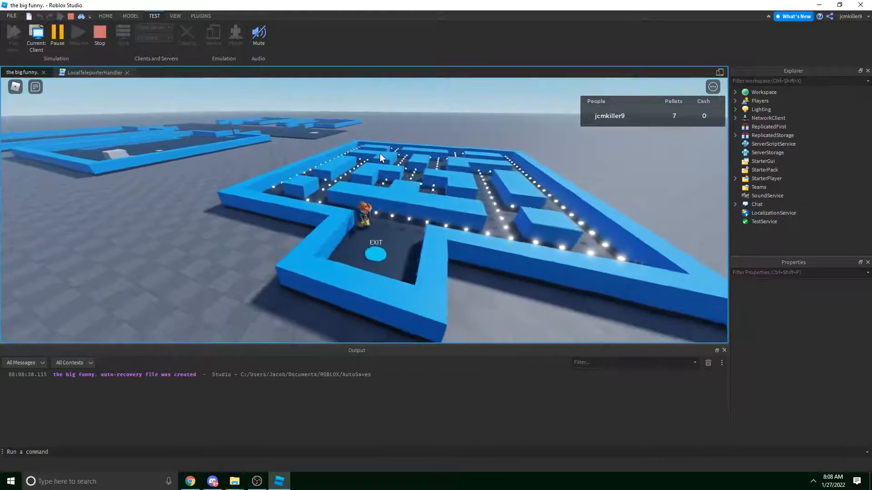
scroll(379, 154, down, 3)
key(s)
right_drag(380, 153, 380, 153)
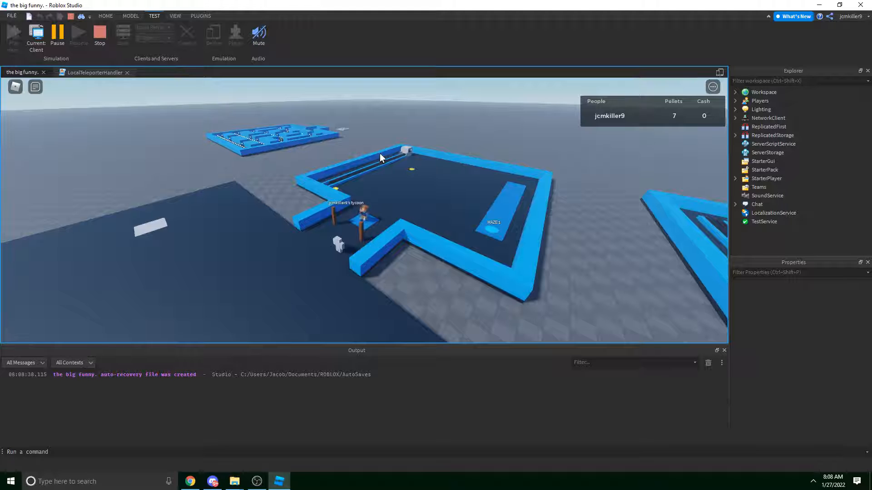
key(w)
scroll(379, 153, up, 2)
scroll(375, 152, up, 3)
right_drag(379, 153, 368, 148)
key(w)
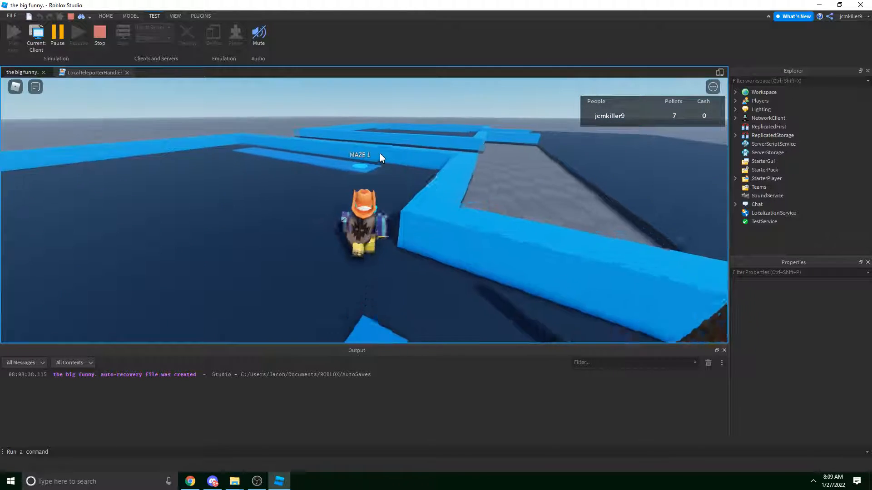
key(w)
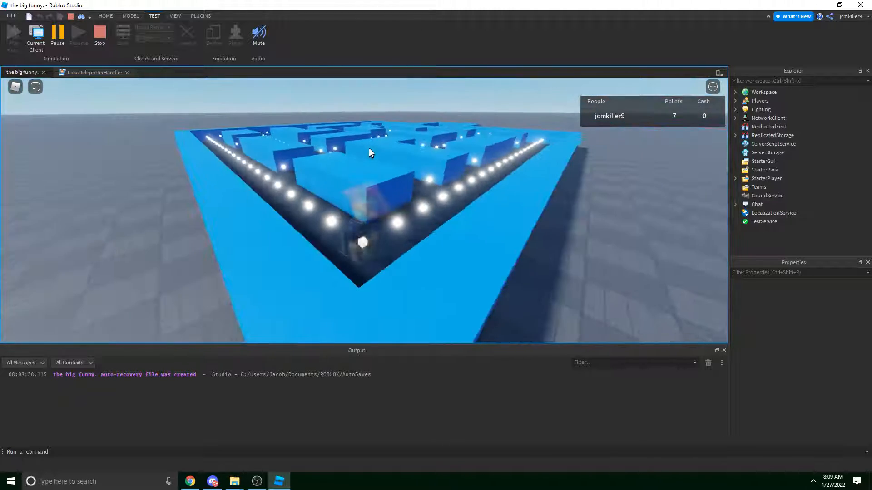
Run through the Maze 1 corridors until Pellets reaches 74, finishing on the EXIT pad.
key(d)
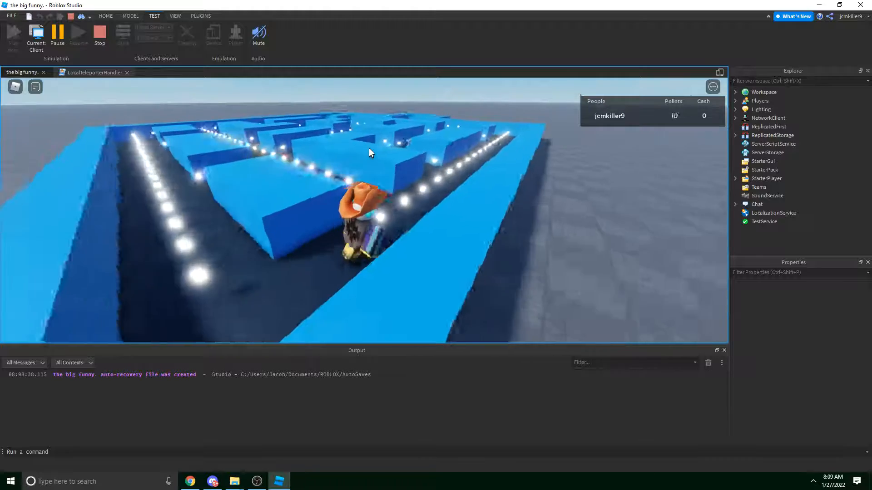
key(w)
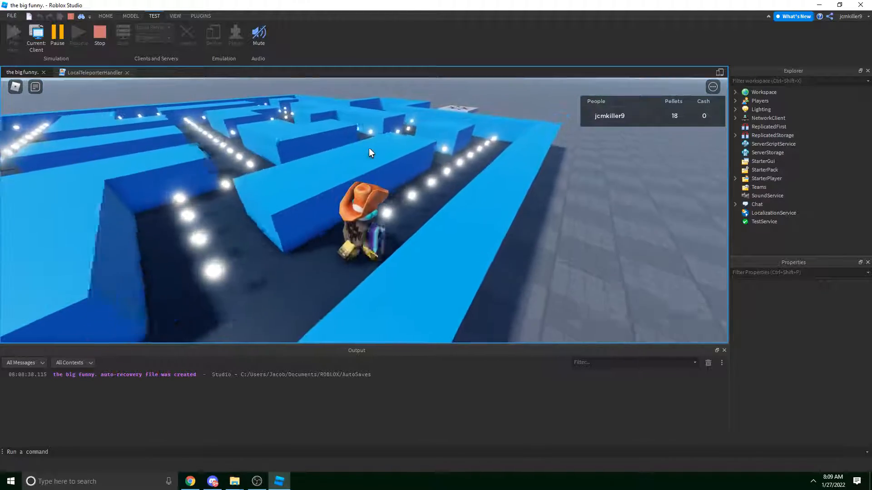
key(w)
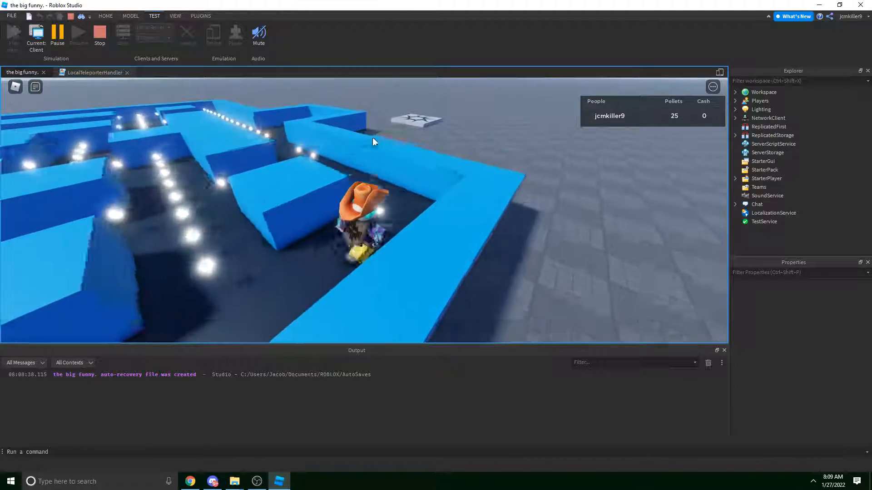
key(w)
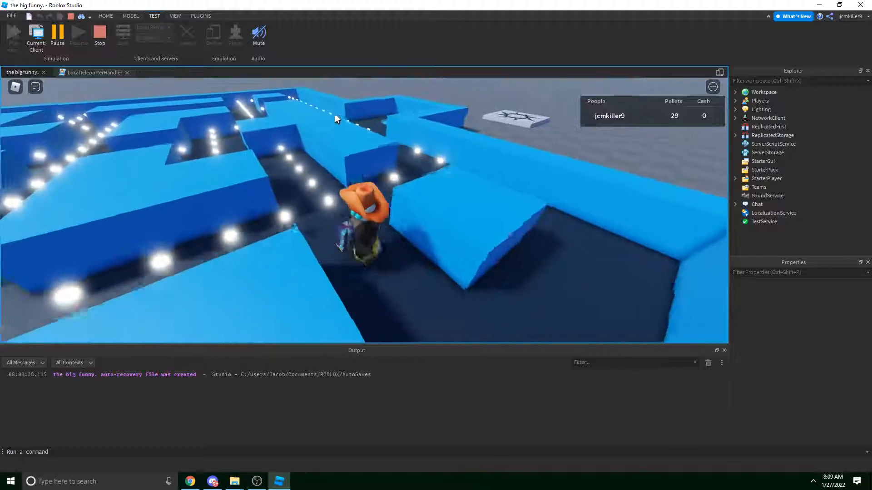
key(w)
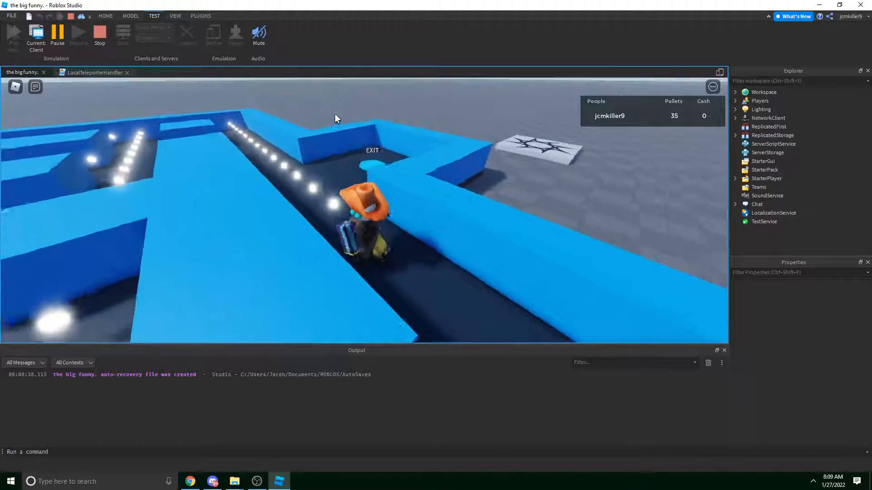
key(w)
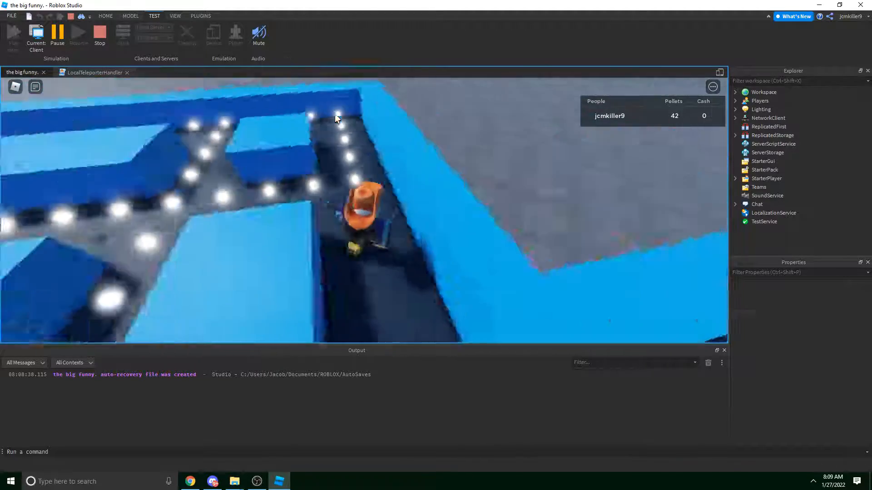
key(w)
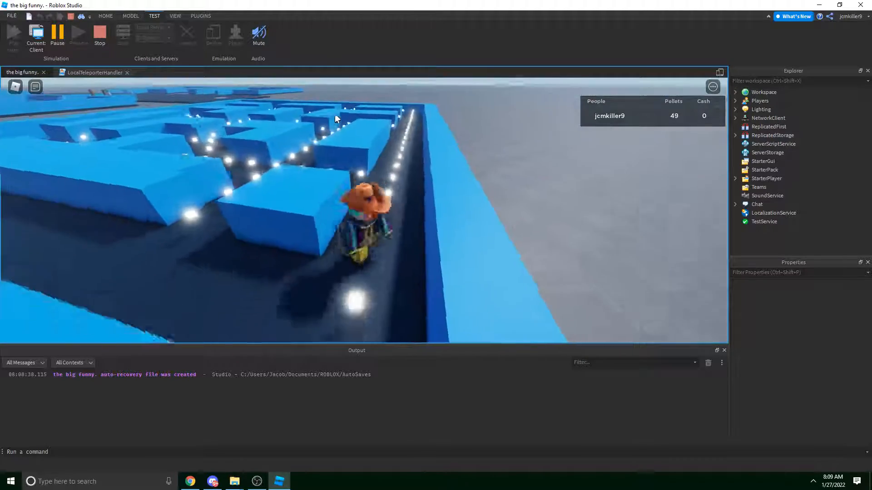
key(w)
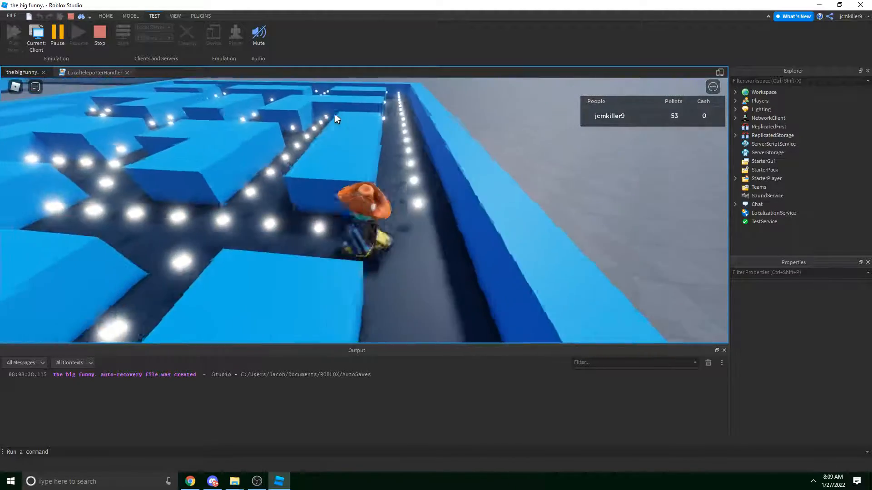
key(w)
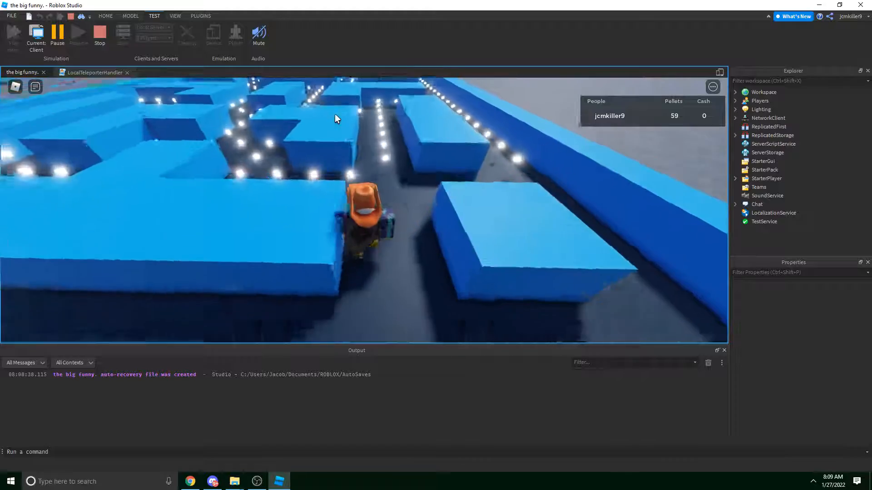
key(w)
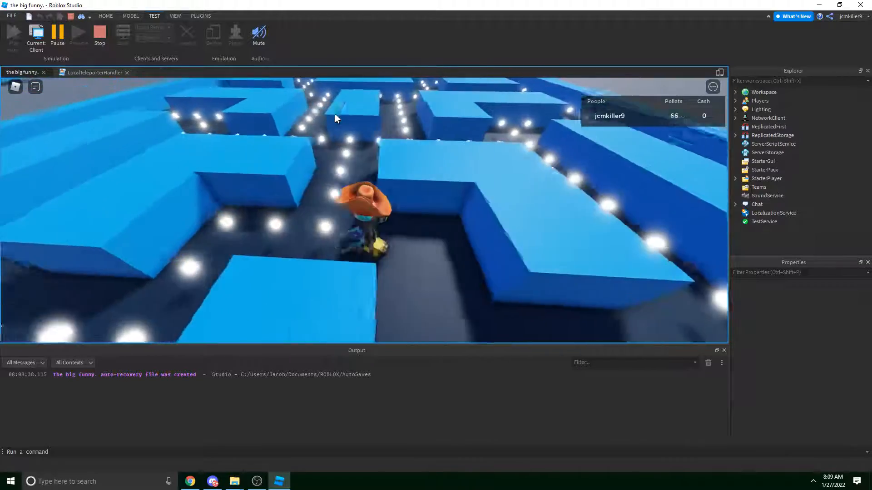
key(w)
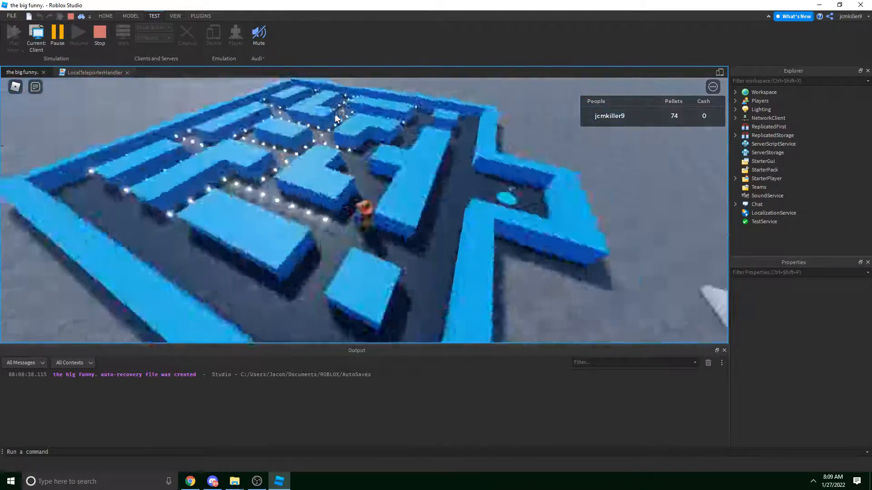
key(w)
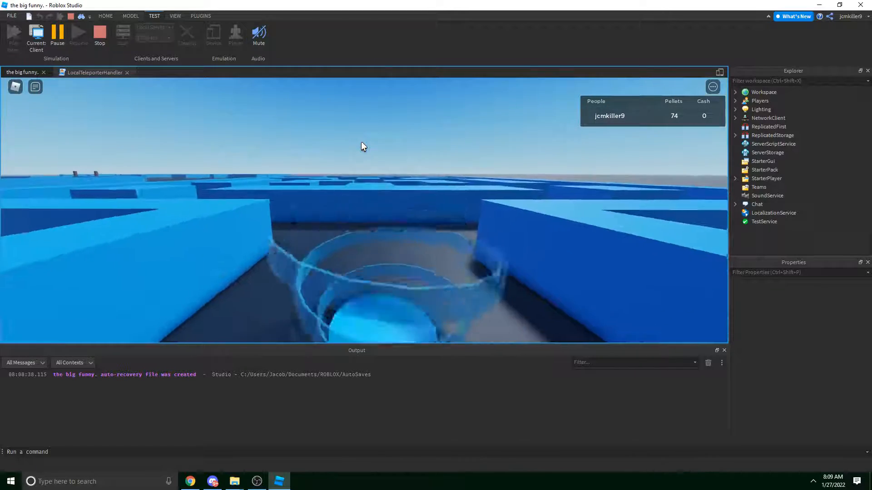
Step on the Purchase Pellet Dispenser button to dispense all 74 pellets, resetting Pellets to 0.
right_drag(362, 140, 362, 140)
key(w)
key(w)
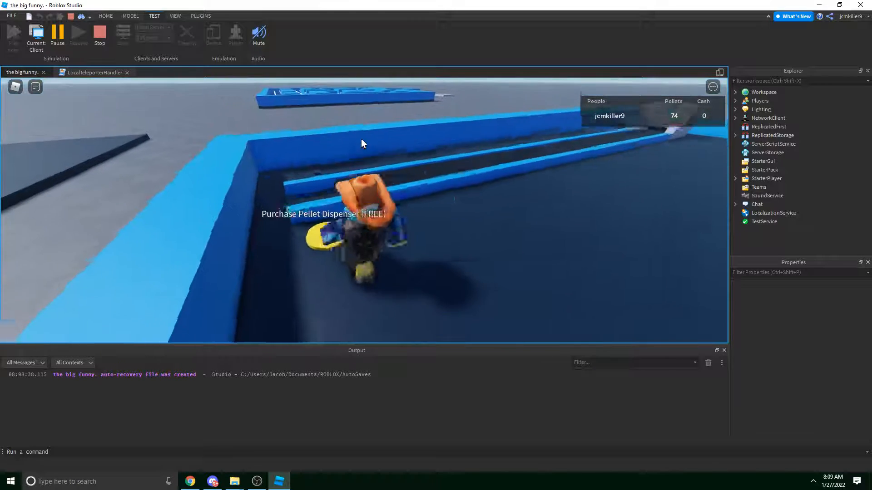
key(d)
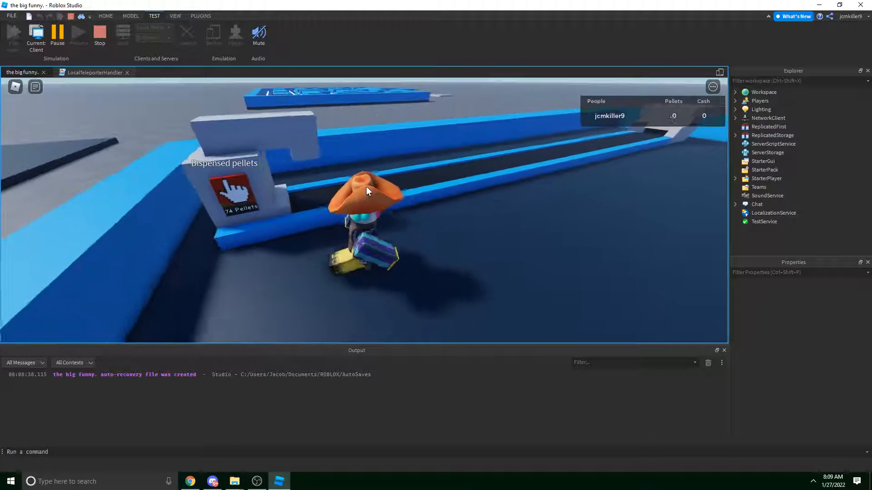
right_drag(370, 188, 370, 188)
key(w)
scroll(370, 188, down, 3)
key(shift)
key(w)
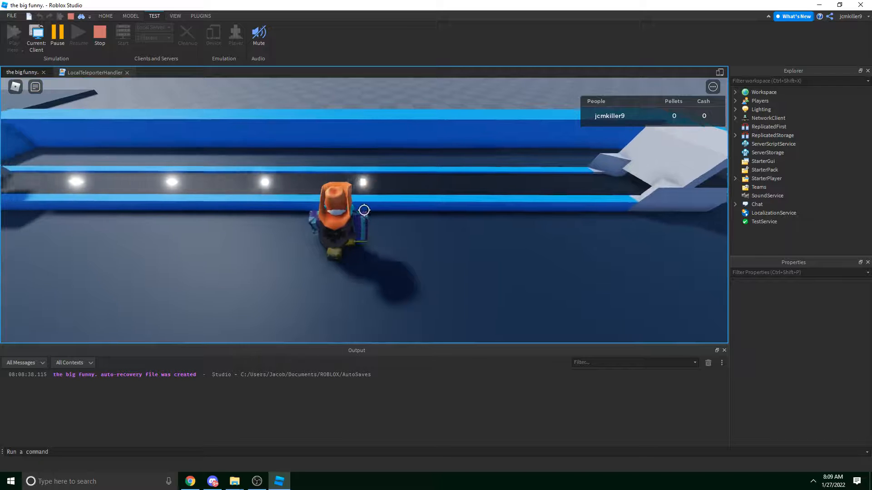
Follow the glowing pellets along the conveyor toward the cash machine.
key(shift)
key(shift)
key(a)
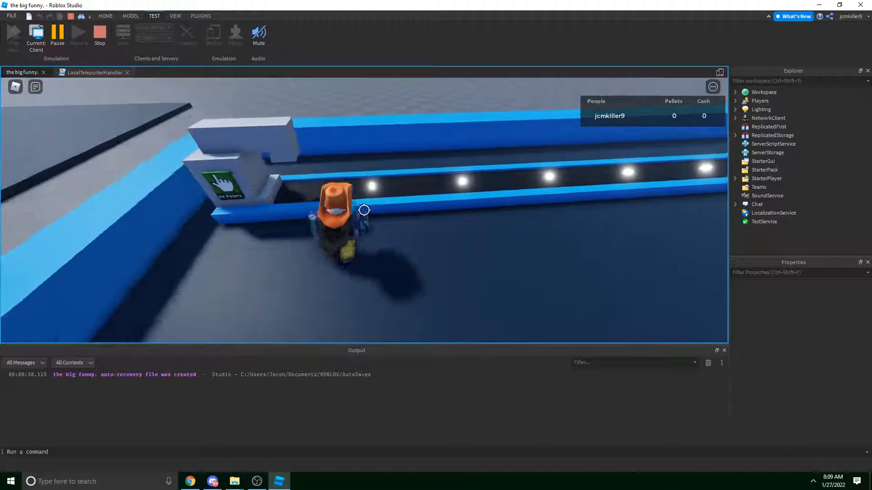
key(shift)
key(w)
key(d)
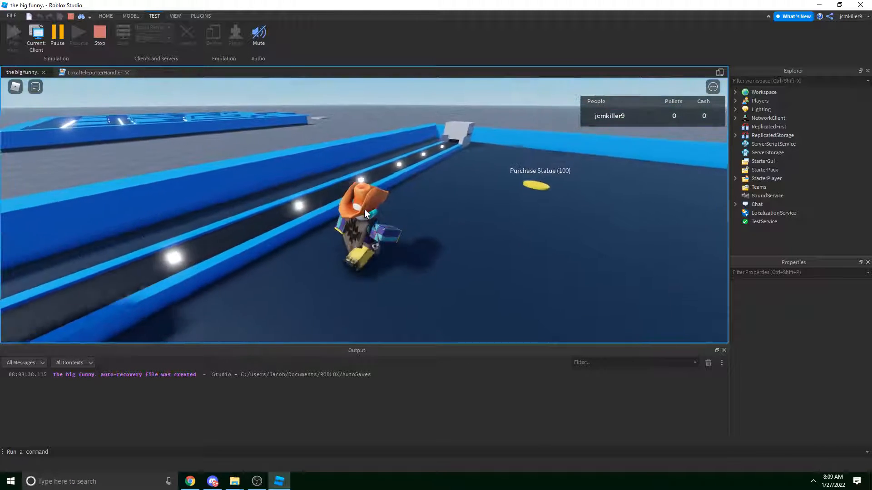
key(w)
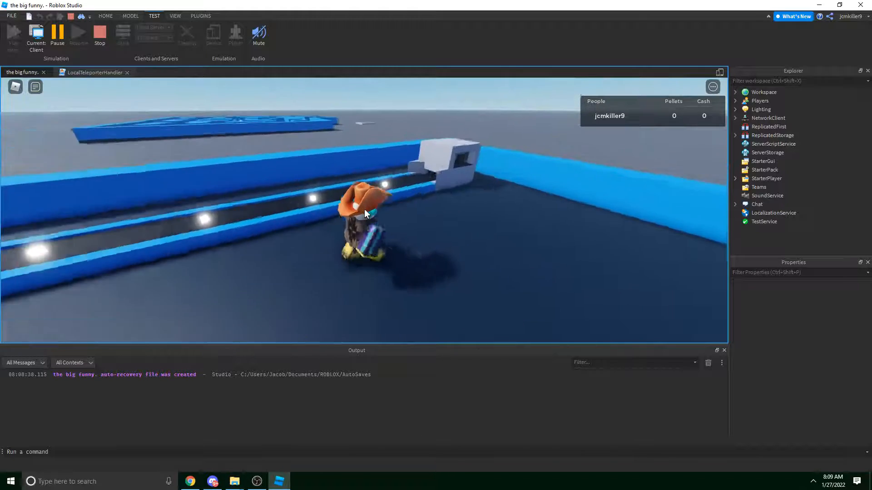
right_drag(365, 210, 365, 209)
Collect the cash bundles ejected by the machine beside the conveyor.
scroll(365, 209, up, 2)
key(d)
key(a)
key(d)
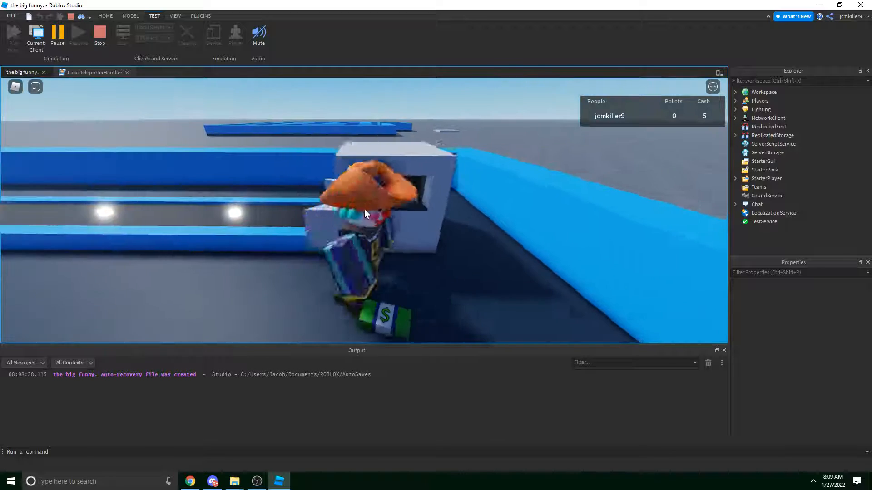
key(a)
key(d)
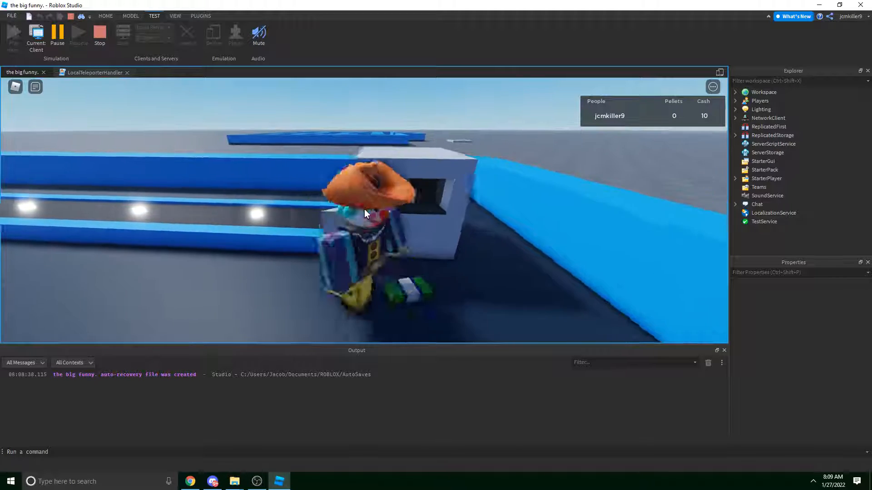
key(a)
key(d)
key(a)
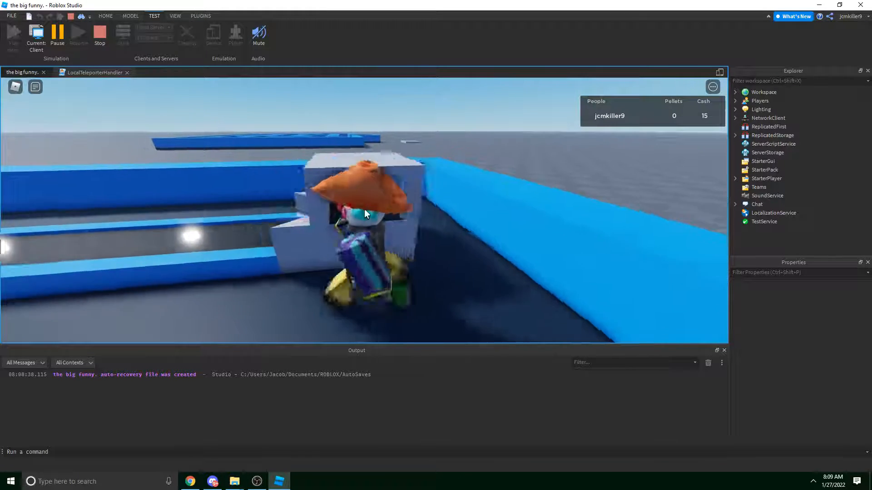
key(a)
right_drag(364, 209, 365, 209)
key(d)
key(a)
key(a)
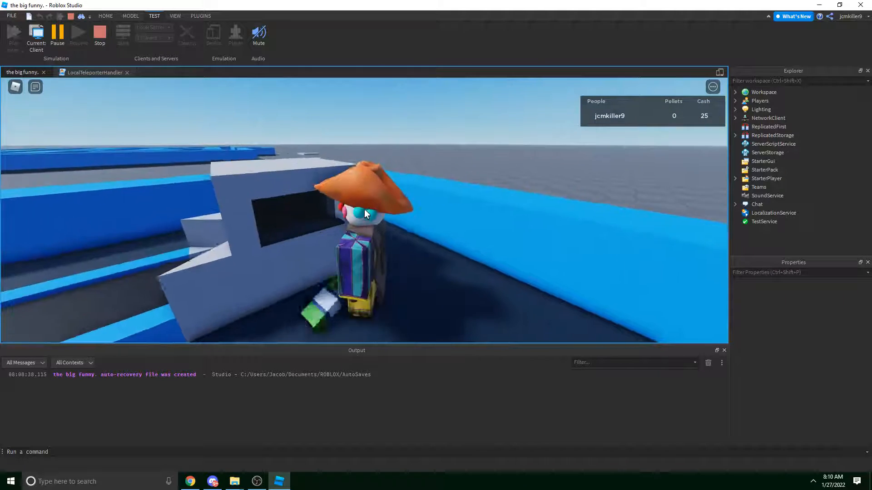
key(d)
key(a)
key(w)
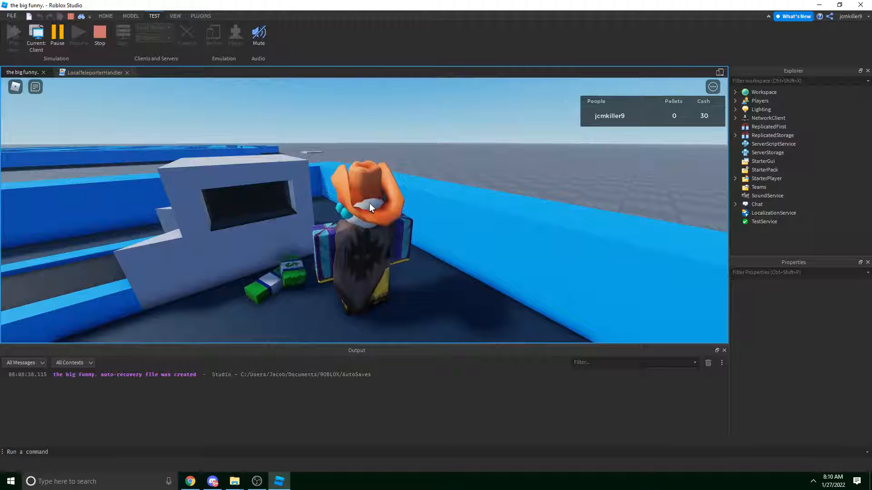
key(a)
right_drag(348, 203, 344, 205)
key(s)
key(d)
key(d)
key(w)
Run over to the Purchase Statue pad, then back toward the cash machine.
key(w)
key(space)
key(a)
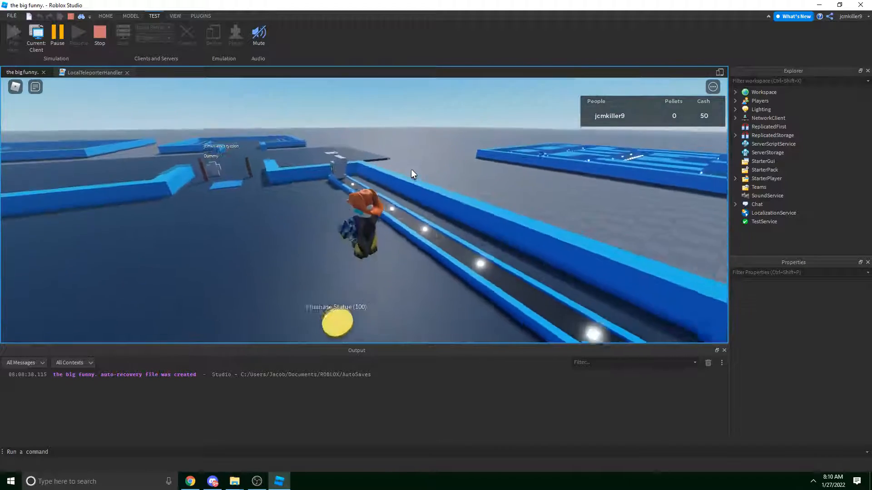
right_drag(412, 170, 411, 169)
key(d)
key(w)
key(a)
key(w)
key(w)
scroll(411, 170, up, 2)
key(w)
Gather the remaining cash in front of the machine, bringing Cash to 115.
key(a)
key(d)
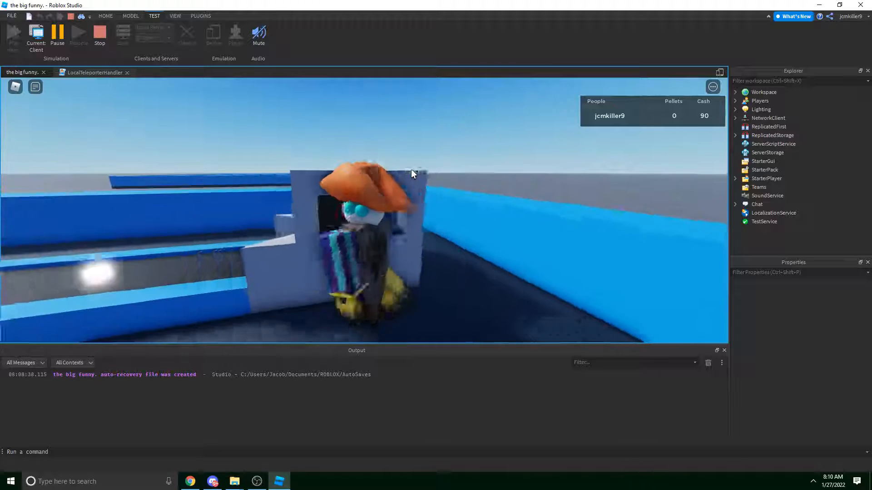
key(a)
key(d)
key(a)
key(d)
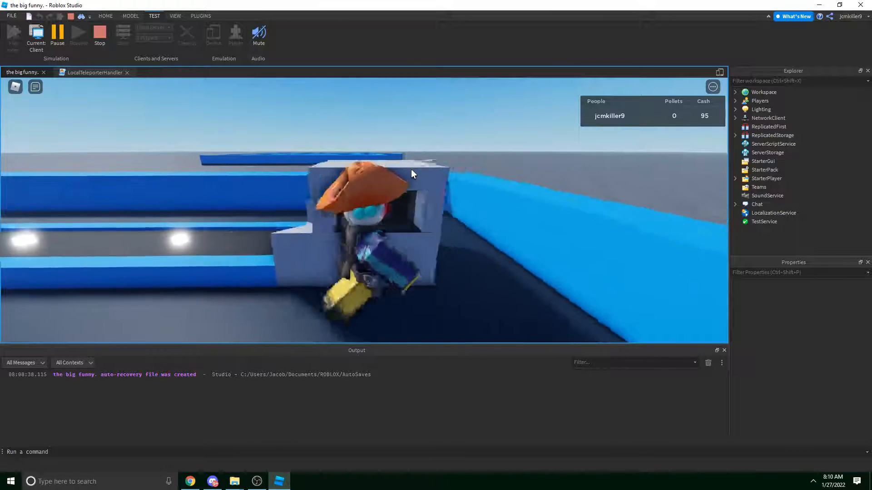
key(a)
key(d)
key(d)
key(a)
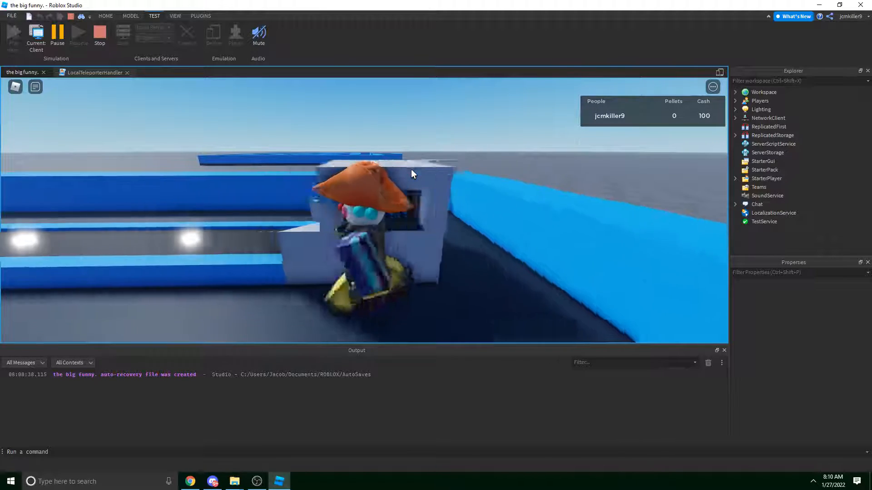
key(d)
key(a)
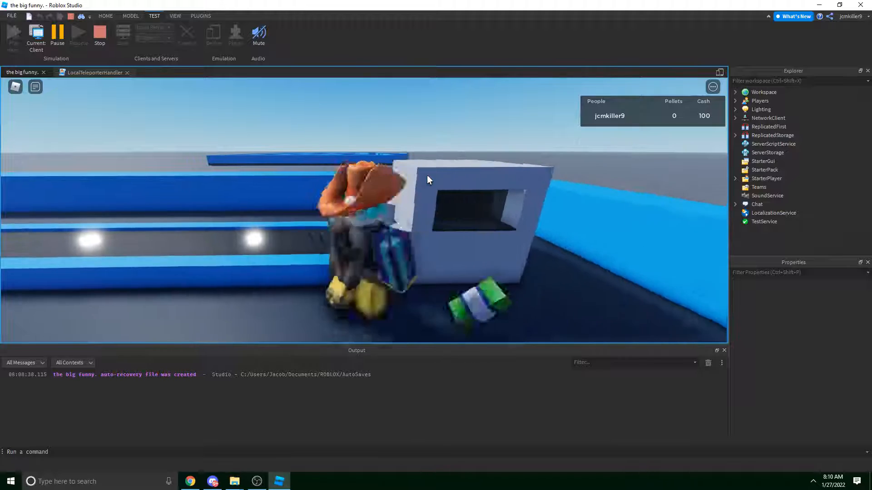
key(d)
key(s)
key(a)
key(d)
key(a)
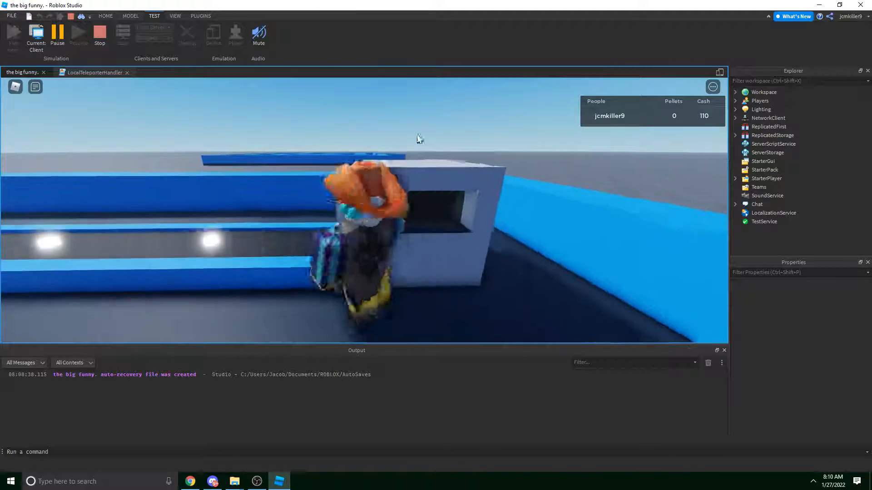
key(d)
key(a)
right_drag(412, 113, 425, 119)
Step onto the Purchase Statue pad to buy the 100-cost statue, leaving Cash at 15.
key(a)
key(d)
key(a)
key(w)
key(d)
key(a)
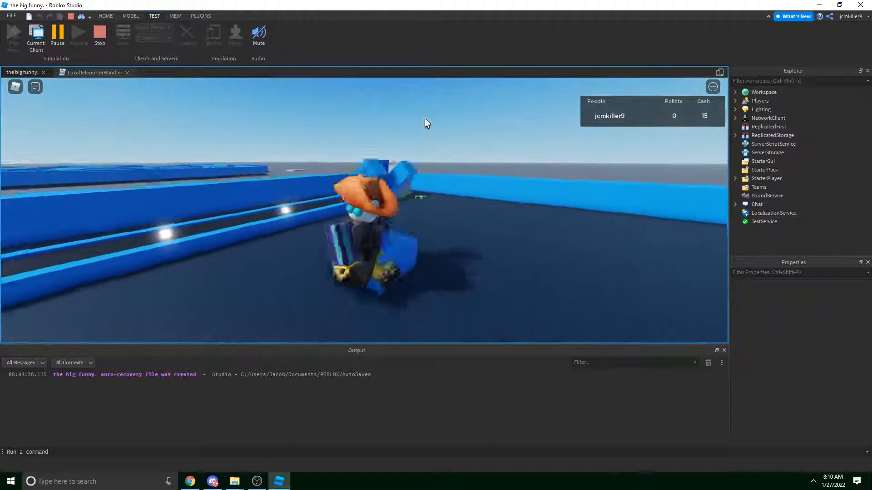
key(d)
key(w)
Stop the playtest and fly the editor view past the dispenser and statue toward Maze 1.
click(97, 45)
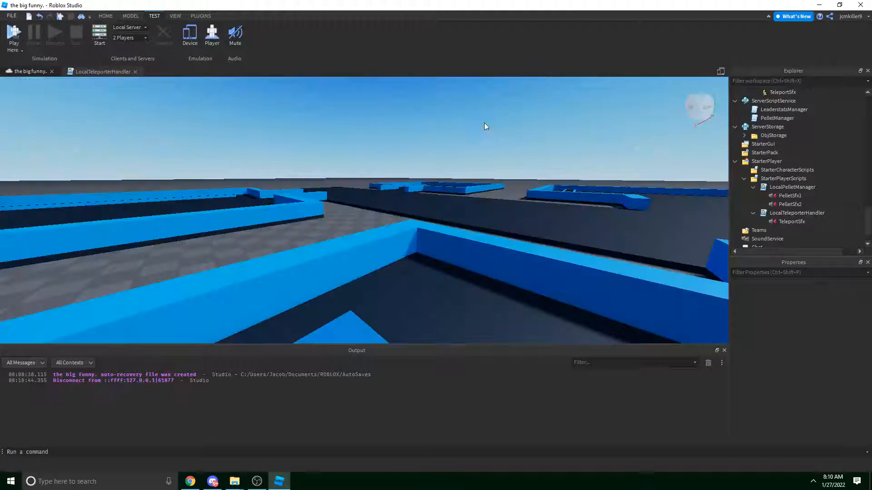
right_drag(475, 126, 476, 125)
key(w)
right_drag(388, 146, 387, 142)
key(w)
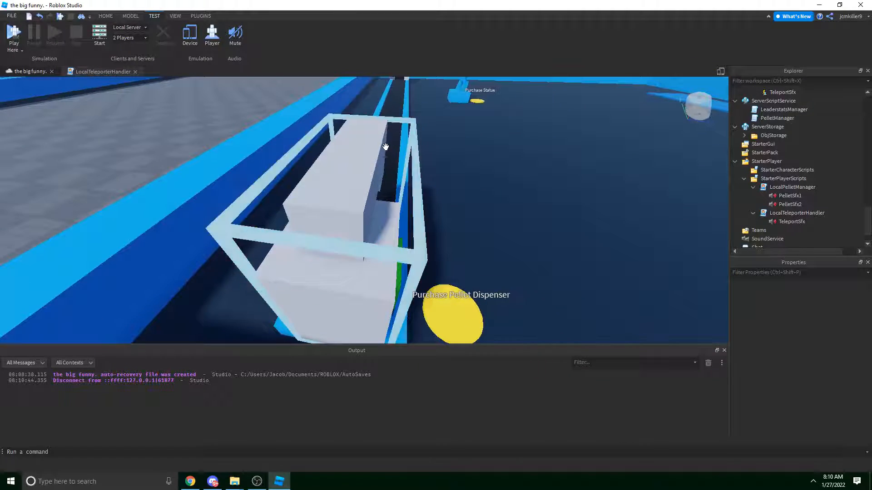
right_drag(434, 168, 417, 173)
key(w)
key(w)
key(w)
key(s)
key(s)
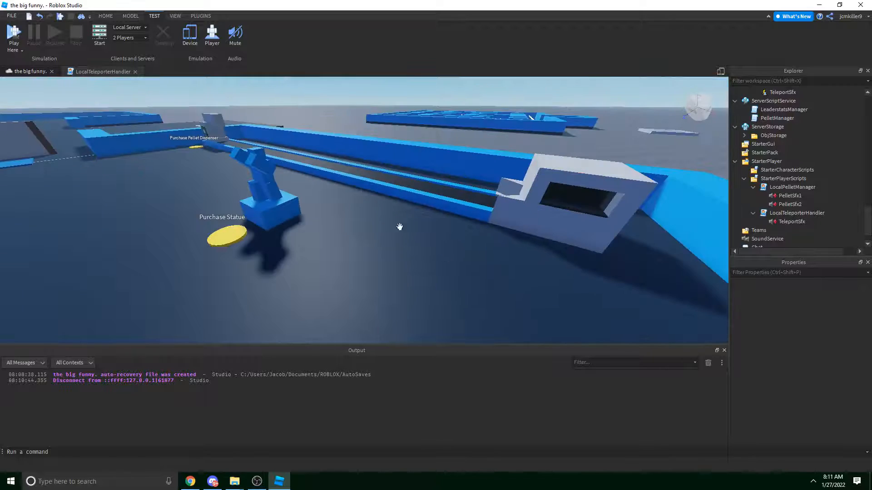
right_drag(352, 177, 372, 177)
key(w)
key(w)
key(w)
Move the Purchase Statue button model beside the Purchase Pellet Dispenser pad at -113.5, 1.125, -0.5.
click(130, 16)
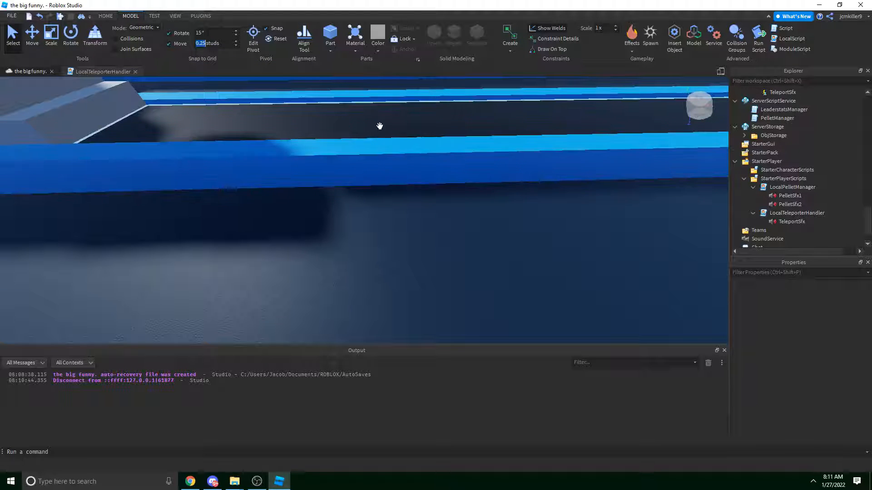
right_drag(368, 126, 372, 122)
scroll(372, 122, down, 5)
scroll(386, 137, up, 5)
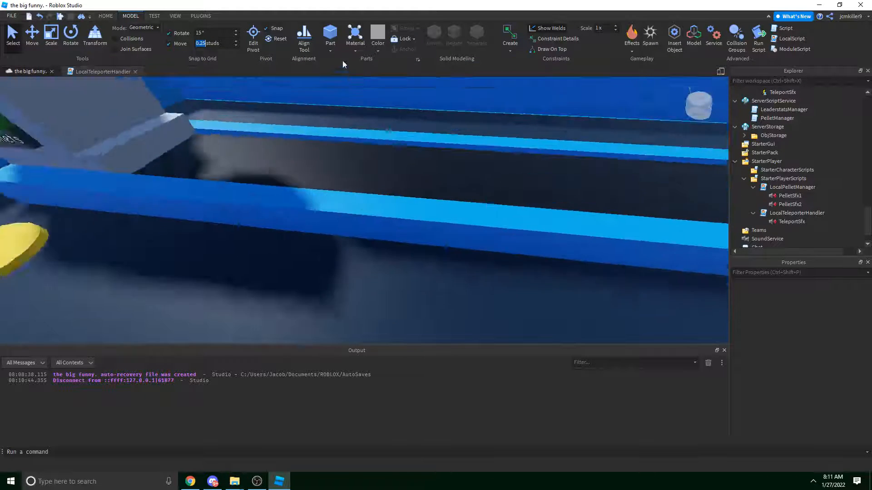
right_drag(343, 61, 457, 186)
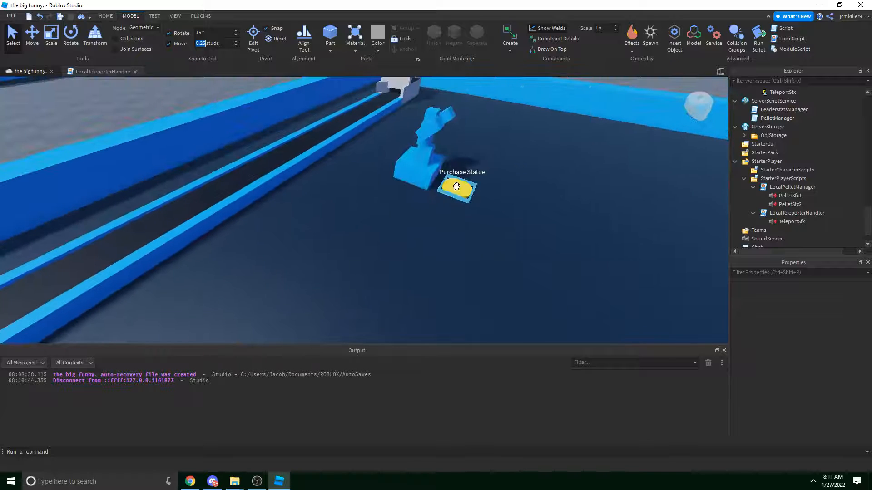
click(457, 187)
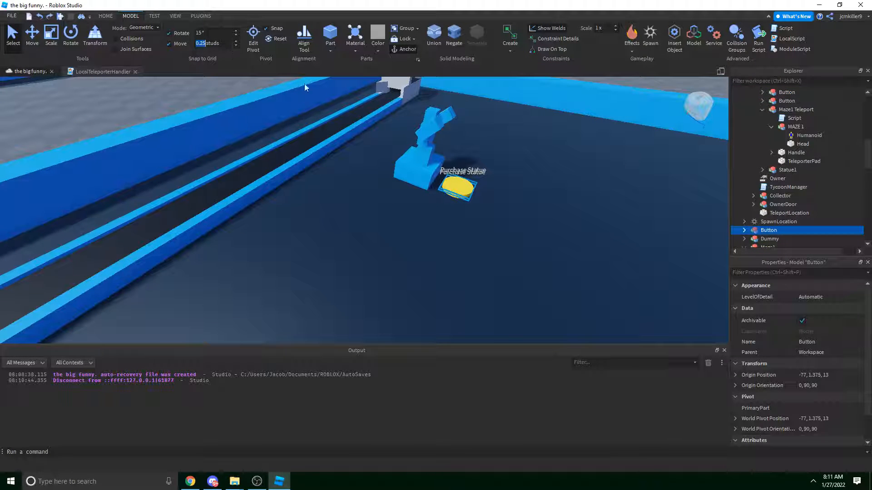
right_drag(475, 204, 476, 209)
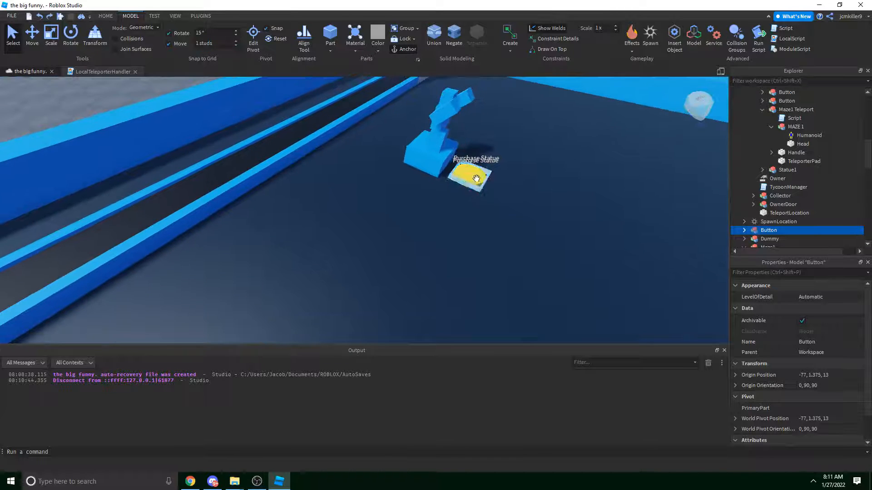
drag(475, 181, 361, 265)
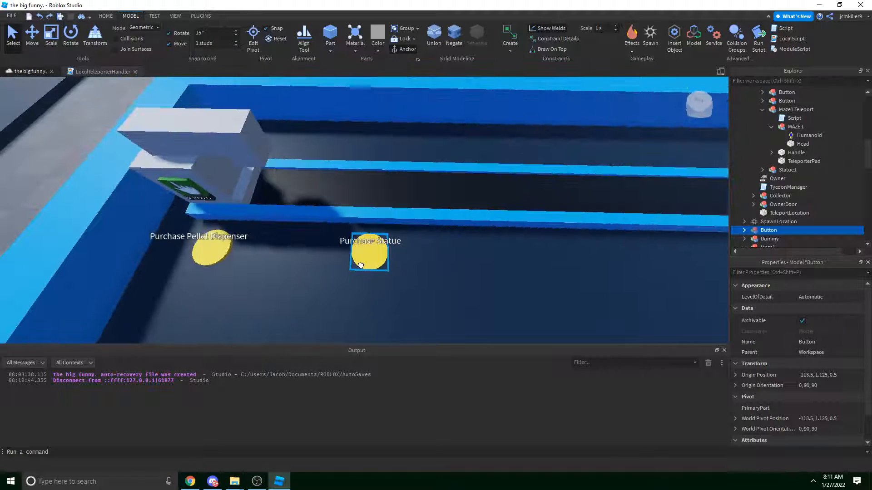
Expand the Button model in Explorer and start renaming its Purchase Statue part.
key(w)
right_drag(386, 258, 385, 259)
scroll(778, 165, down, 3)
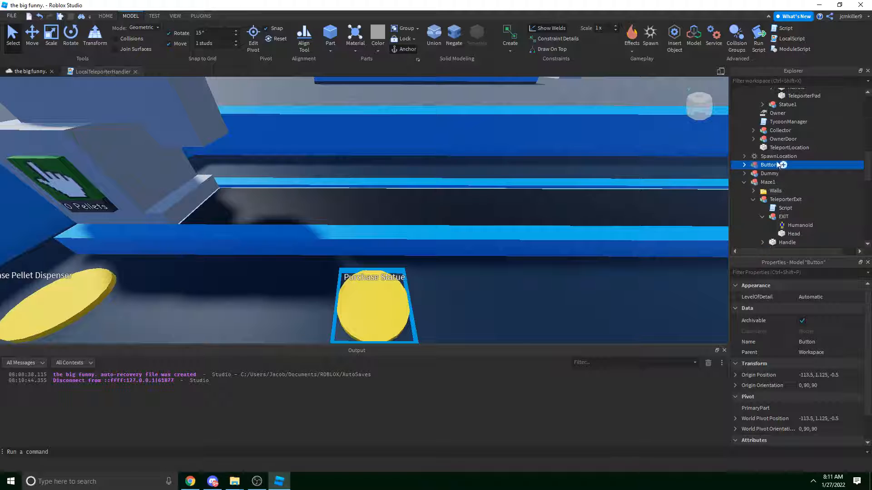
click(744, 165)
key(f)
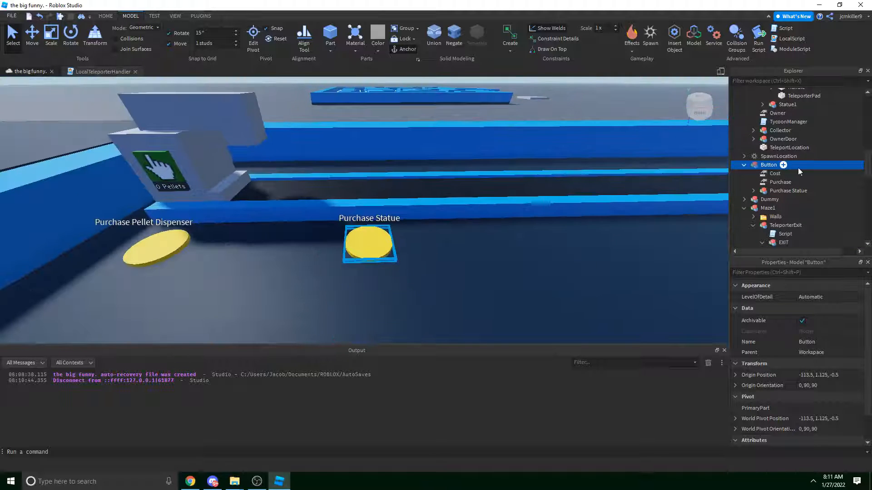
right_click(764, 171)
right_drag(712, 195, 713, 196)
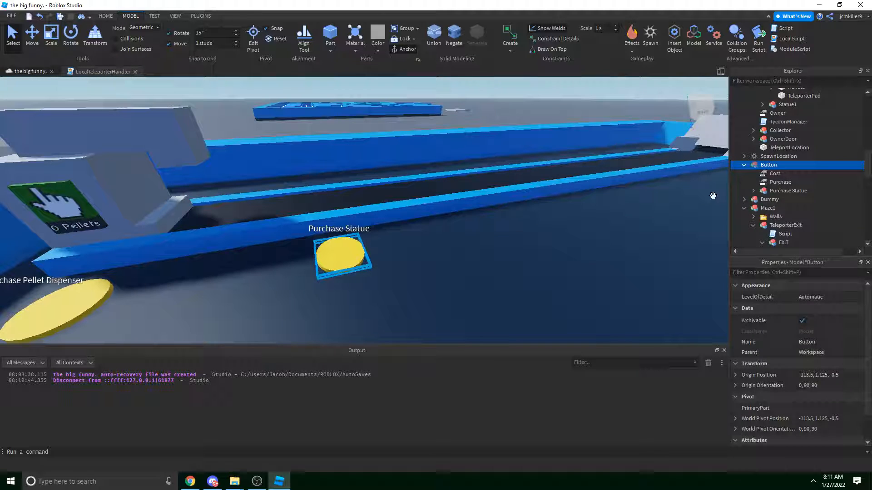
click(788, 191)
key(F2)
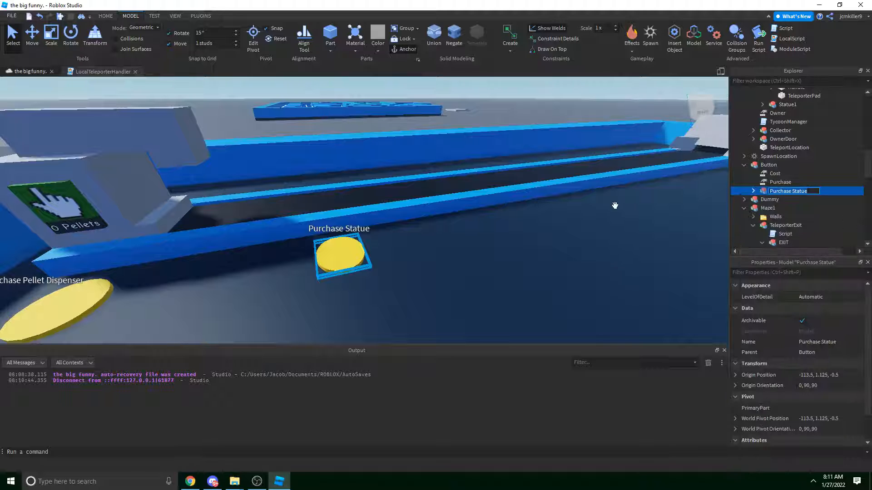
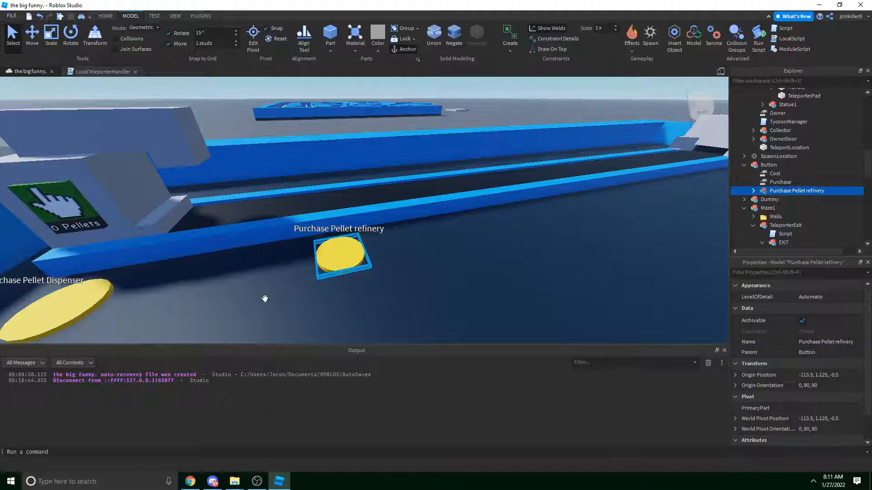
Orbit close around the Purchase Pellet refinery pad, select its Button model, then switch to Discord.
click(213, 483)
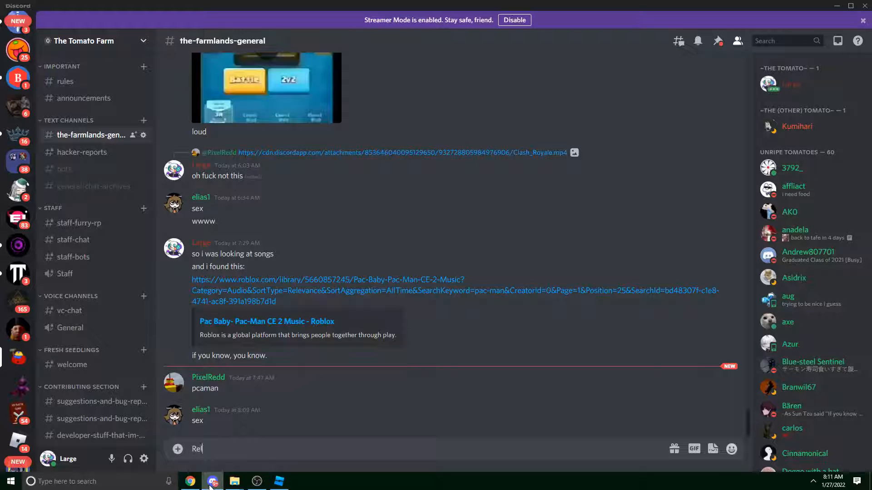
click(278, 480)
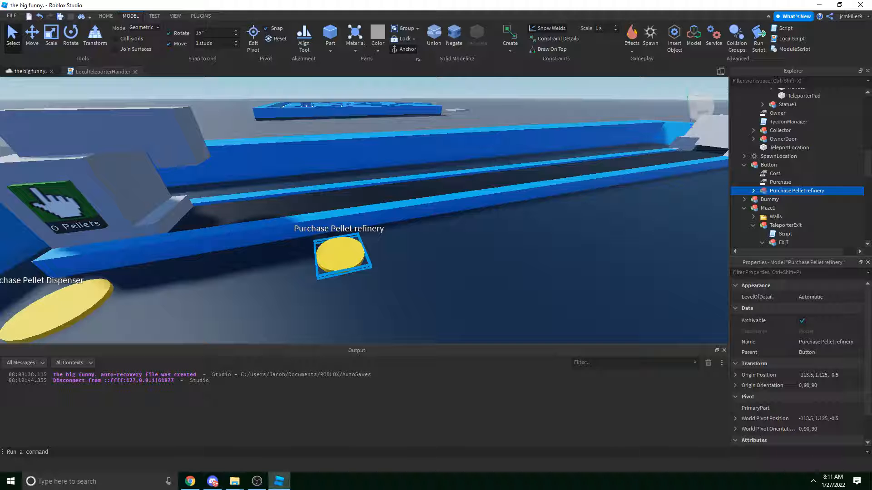
right_drag(391, 236, 391, 235)
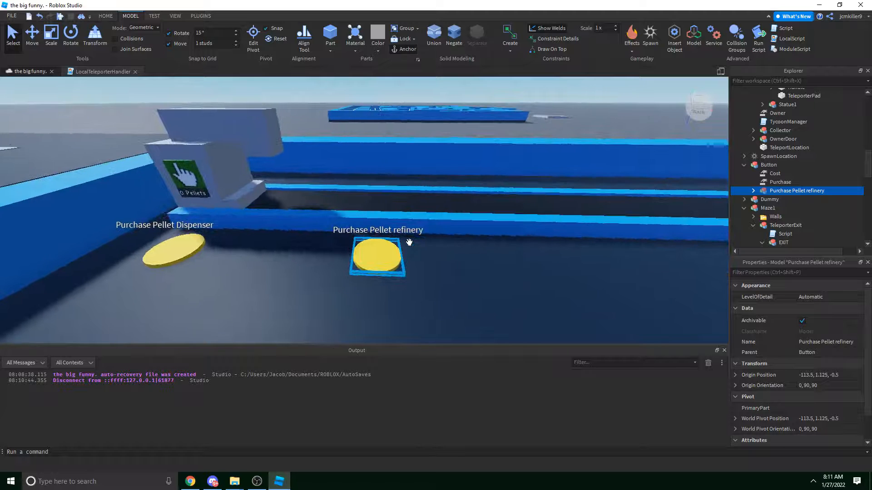
right_drag(442, 195, 413, 206)
scroll(413, 206, up, 2)
click(321, 260)
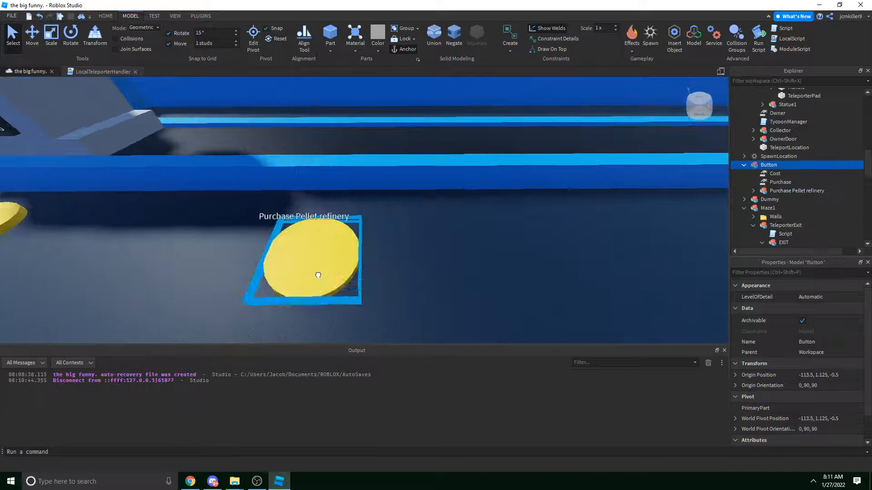
right_drag(375, 245, 375, 245)
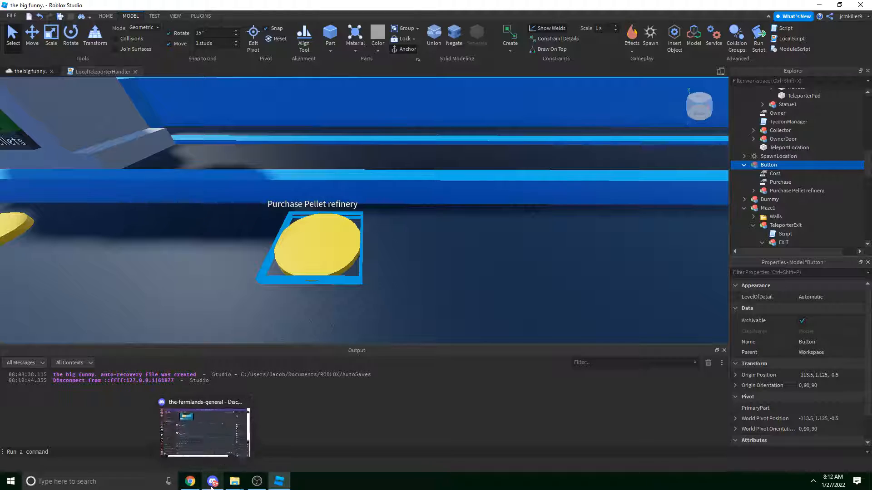
mouse_move(239, 485)
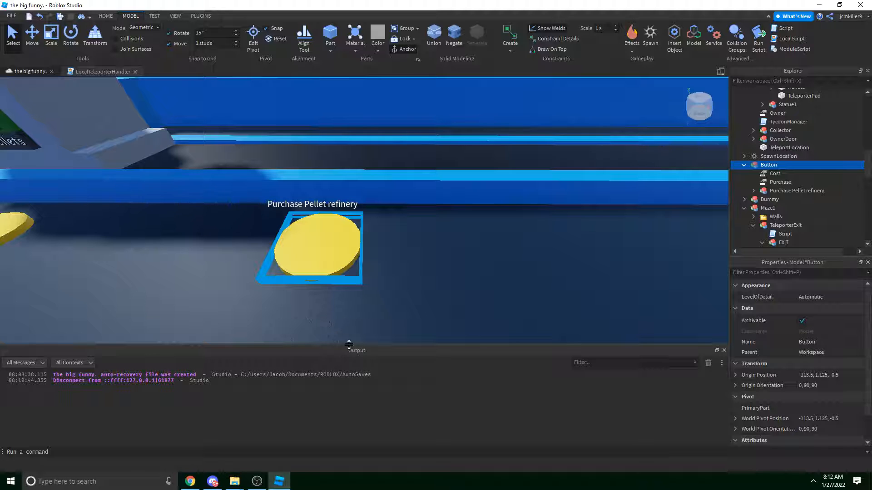
click(213, 480)
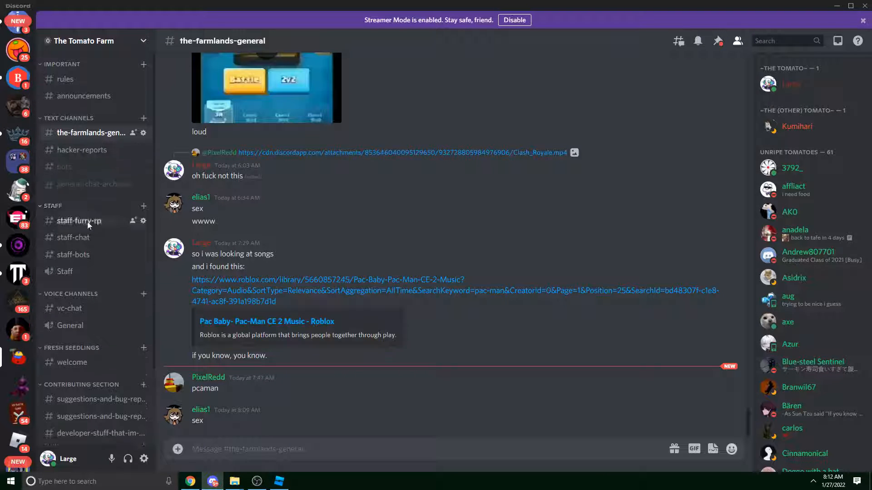
Check the staff-furry-rp channel, return to the-farmlands-general, then switch back to Roblox Studio.
scroll(91, 273, down, 2)
scroll(104, 235, up, 2)
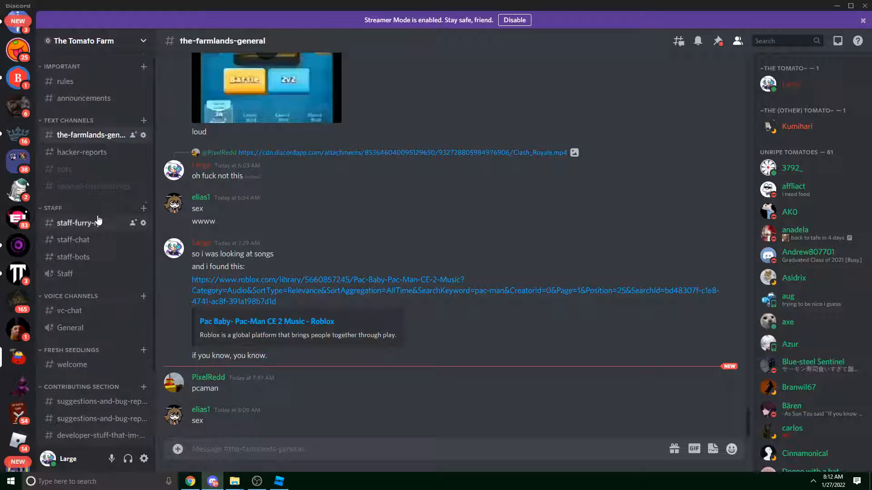
click(98, 222)
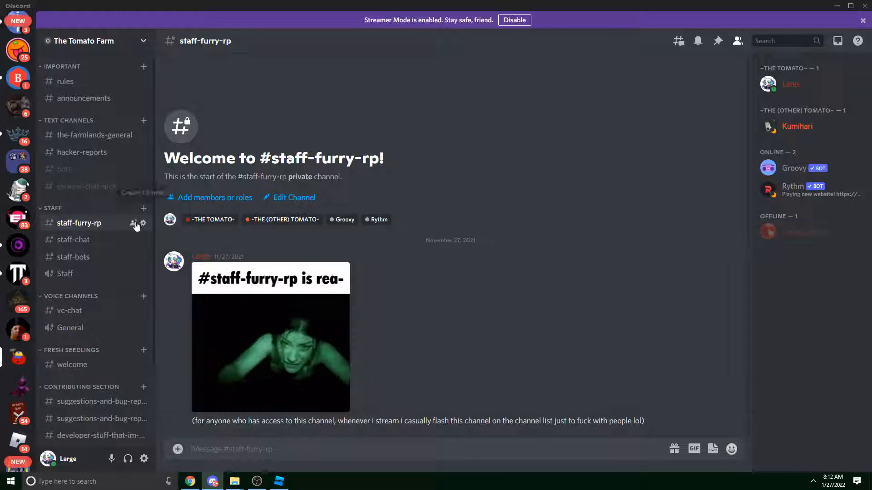
click(111, 136)
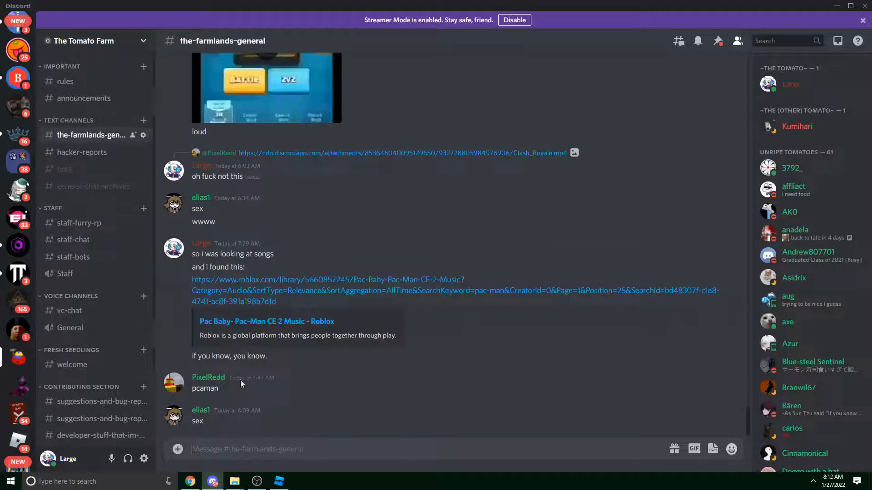
scroll(106, 299, down, 2)
click(279, 481)
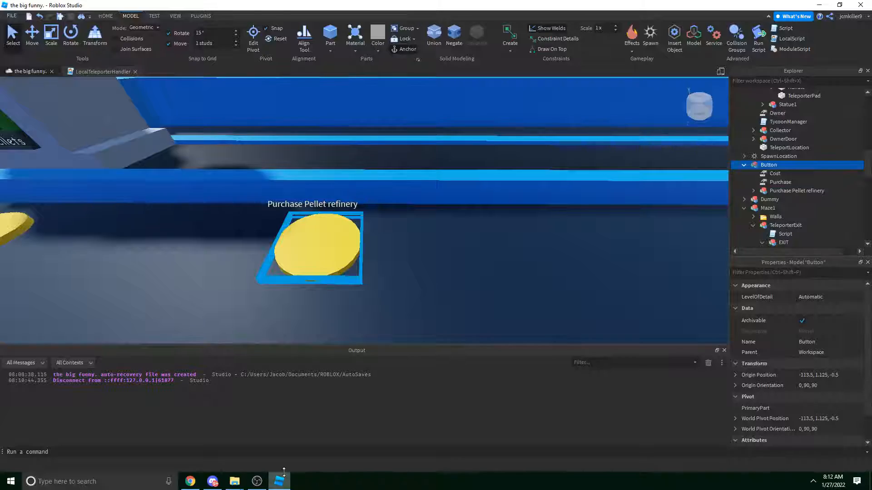
Duplicate the refinery Button model and slide the copy along the conveyor to X -102.5.
key(s)
right_drag(421, 156, 421, 156)
key(w)
key(w)
key(w)
key(w)
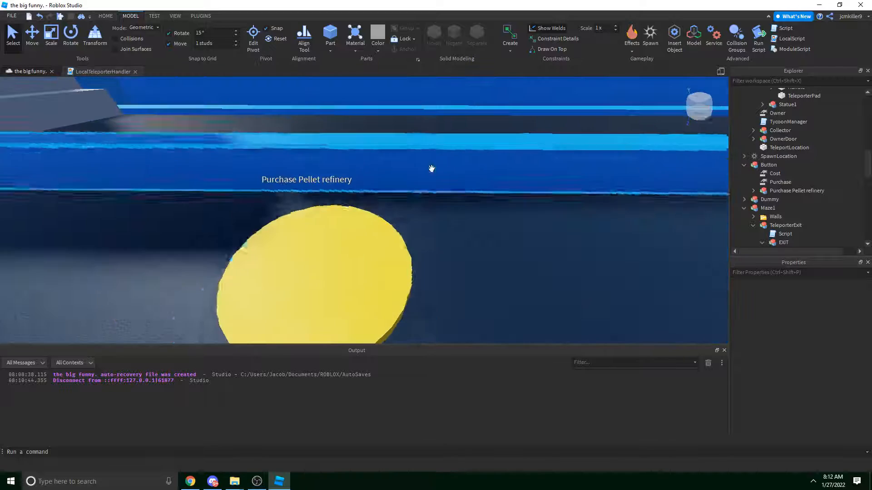
click(343, 236)
key(s)
right_drag(562, 189, 543, 206)
key(w)
key(ctrl+2)
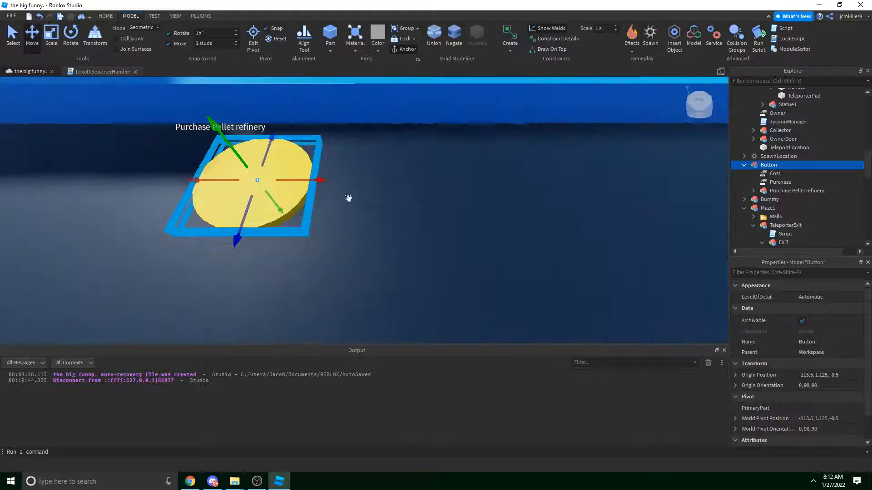
key(s)
right_drag(348, 197, 363, 178)
key(s)
key(ctrl+d)
drag(347, 193, 465, 194)
right_drag(467, 194, 359, 196)
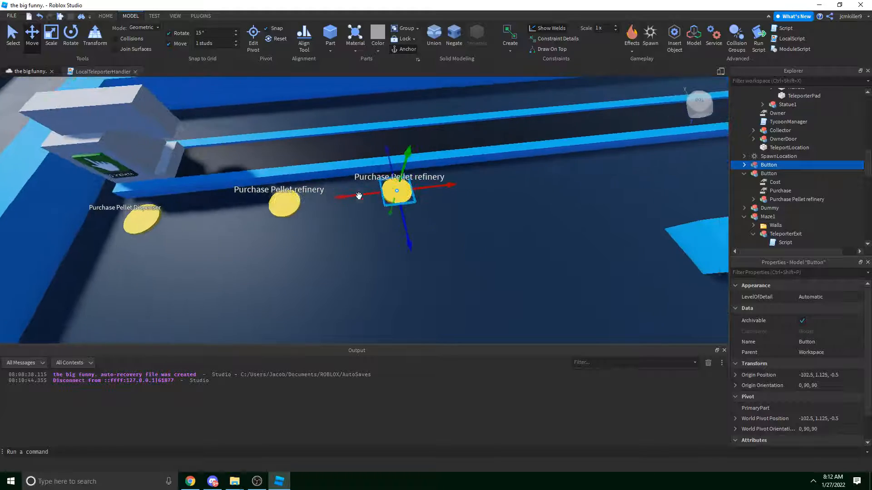
drag(342, 197, 347, 195)
right_drag(347, 196, 346, 192)
key(s)
Rename the copied pad's label model to Purchase Pellet Duplicator.
click(356, 157)
key(w)
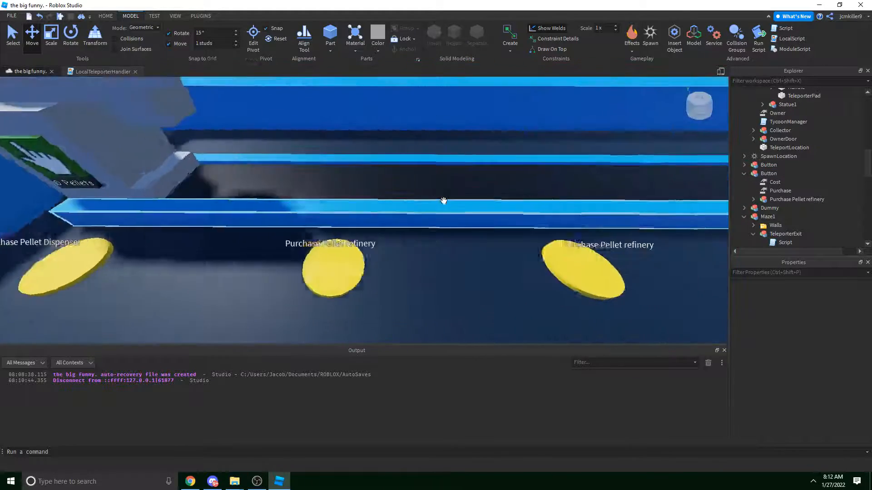
click(462, 254)
key(s)
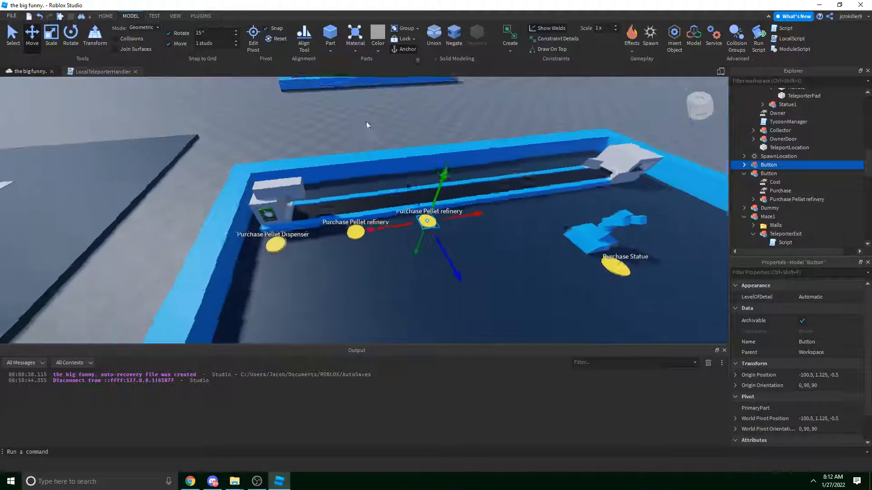
click(367, 121)
key(w)
right_drag(402, 161, 402, 165)
click(335, 226)
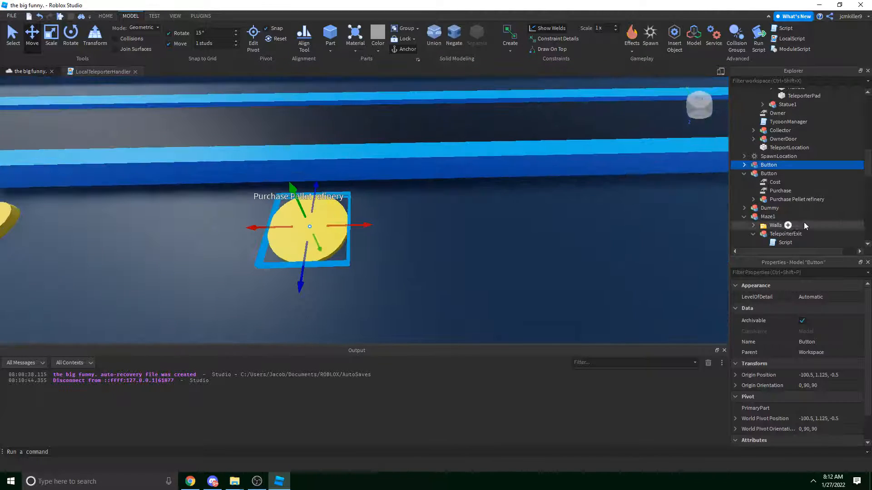
click(744, 165)
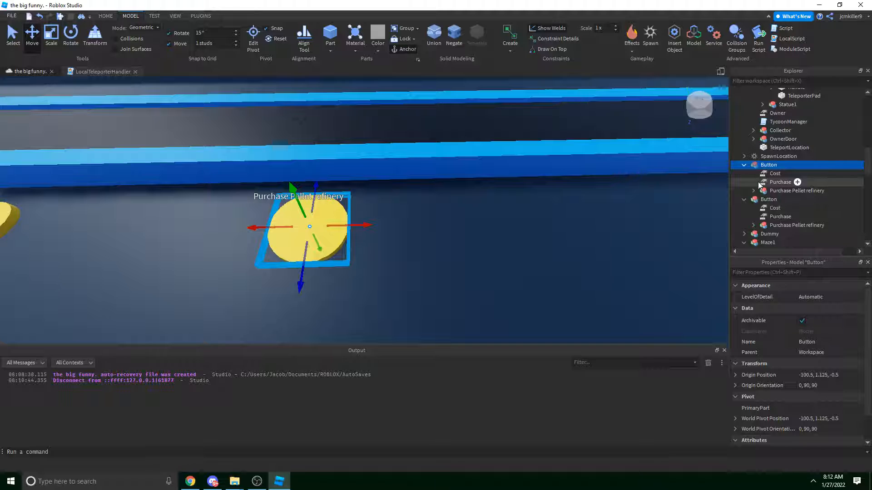
right_drag(520, 185, 424, 154)
key(s)
click(424, 154)
scroll(399, 202, up, 5)
click(384, 194)
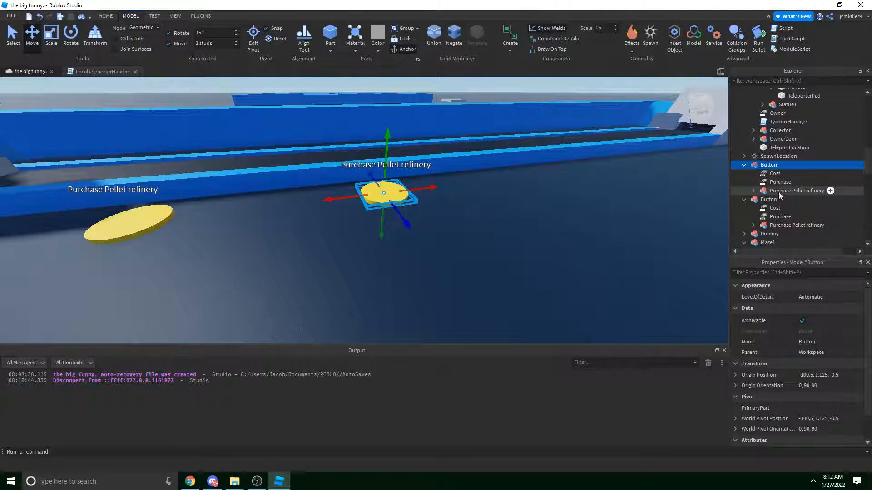
click(774, 191)
click(806, 191)
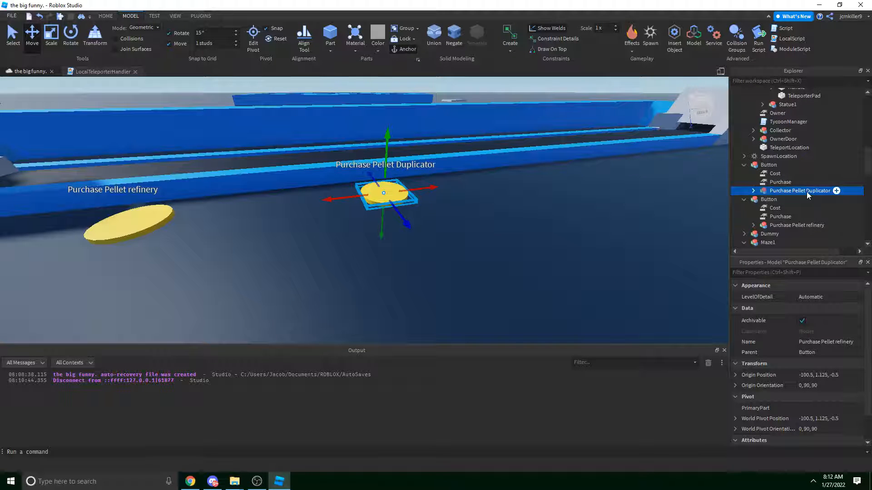
right_drag(459, 191, 444, 254)
key(s)
click(473, 195)
Duplicate the Duplicator pad and place the copy beside the grey booth at -52.5, 1.125, 5.5.
key(e)
click(410, 228)
key(w)
key(s)
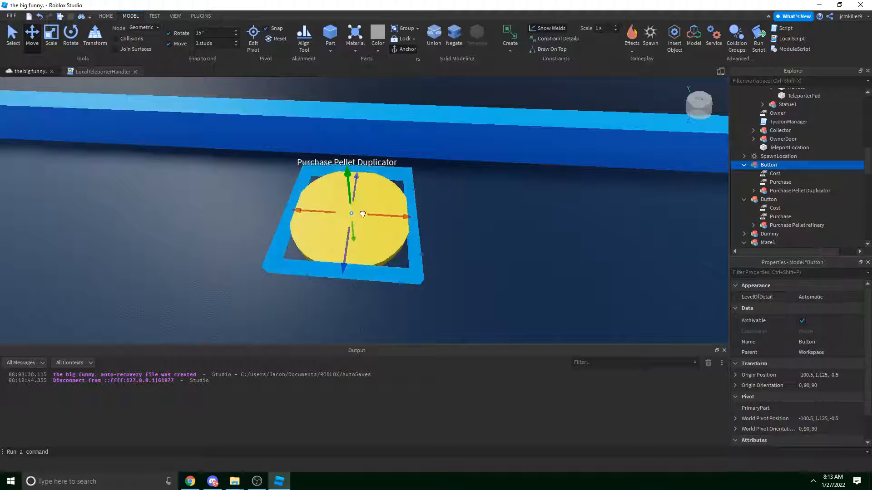
key(ctrl+d)
drag(363, 213, 450, 239)
right_drag(449, 239, 450, 240)
drag(451, 240, 391, 270)
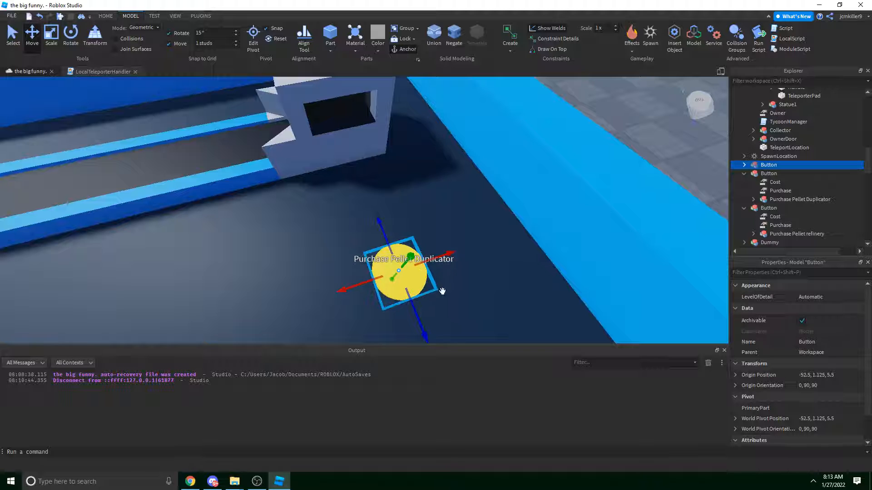
Rename the new copy's label model to 'Purchase Cash collector'.
double_click(782, 165)
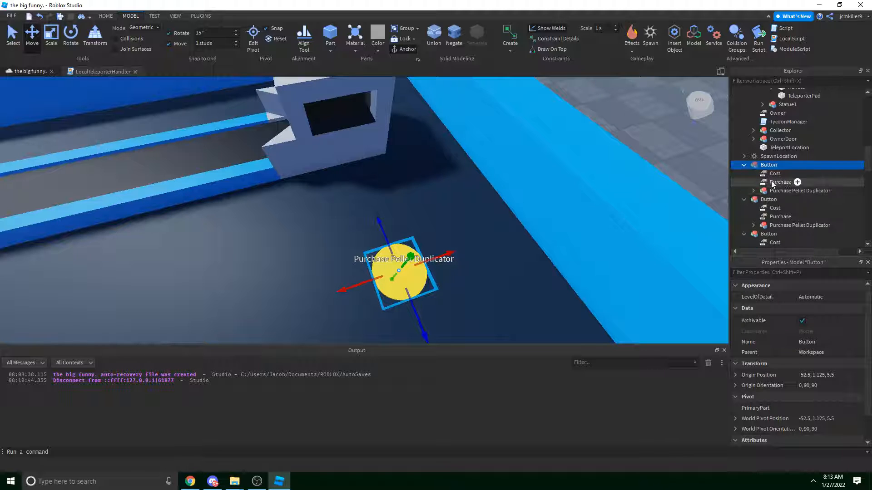
click(753, 190)
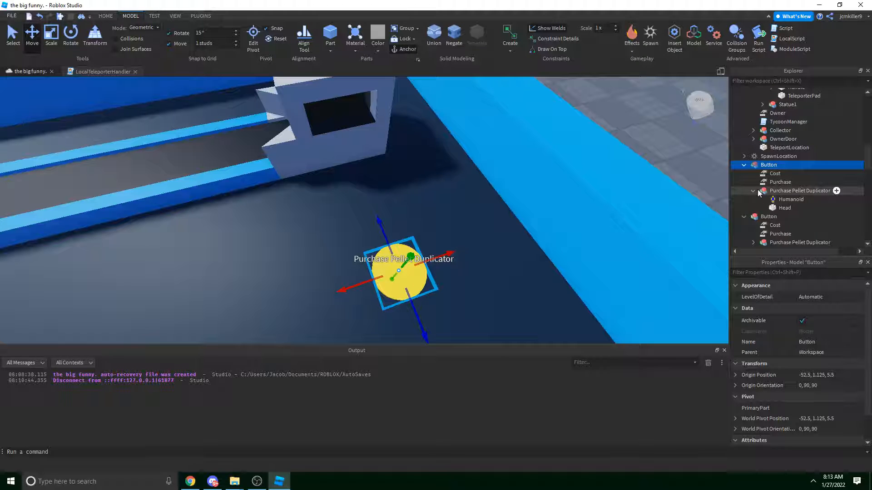
double_click(769, 191)
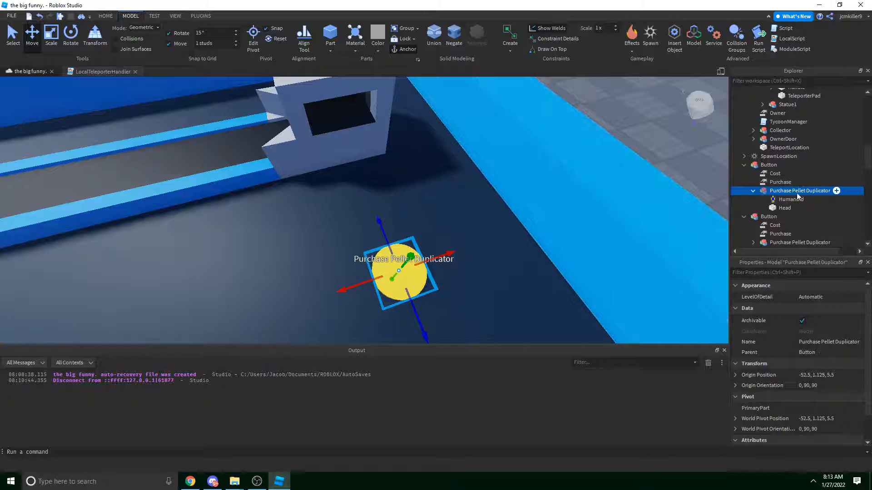
key(F2)
text(Purchase)
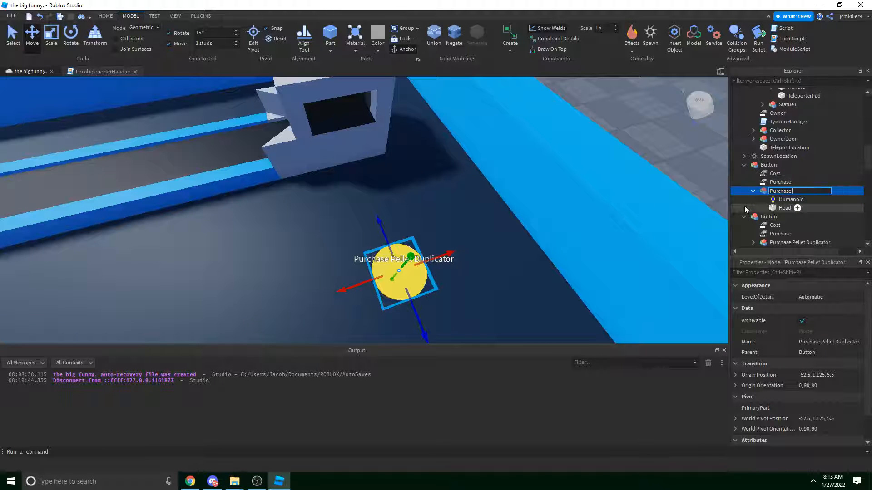
text( Cash collector)
key(Return)
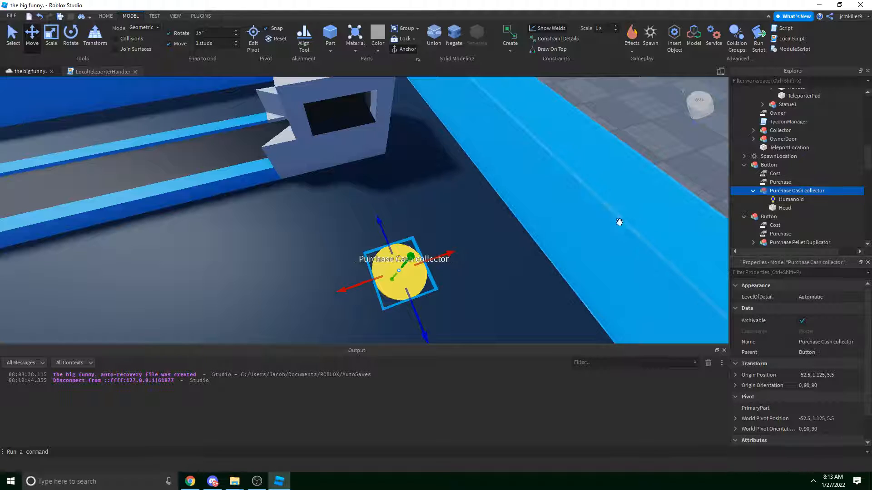
right_drag(619, 222, 637, 176)
scroll(637, 175, down, 4)
Survey the purchase pads along the conveyor and scroll the Explorer toward ServerStorage.
click(543, 139)
right_drag(543, 139, 532, 141)
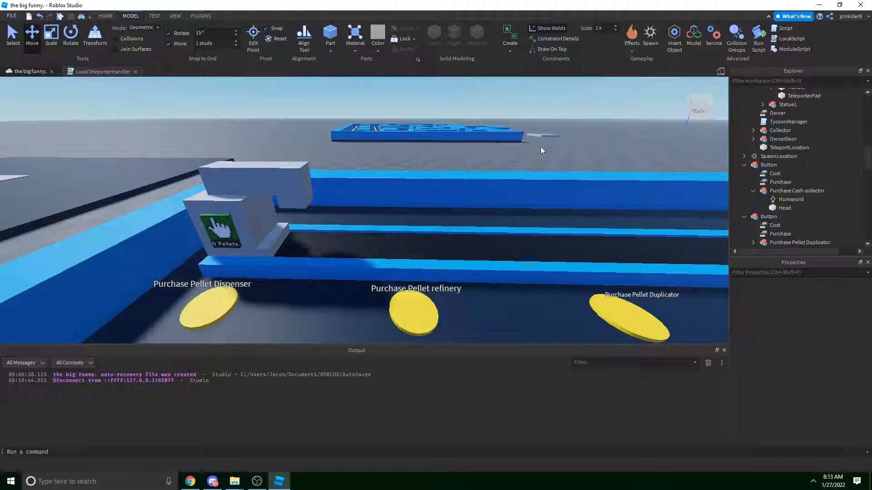
right_drag(432, 251, 419, 251)
click(413, 265)
key(s)
click(322, 131)
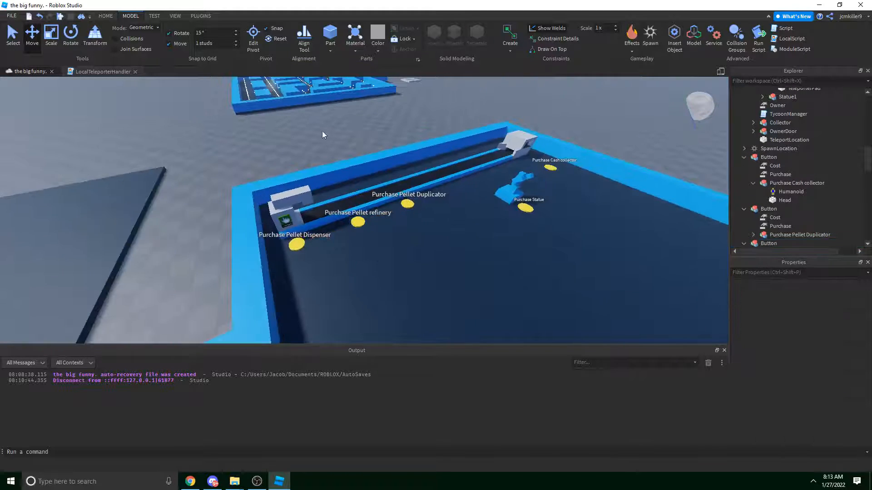
key(w)
right_drag(430, 156, 430, 156)
key(s)
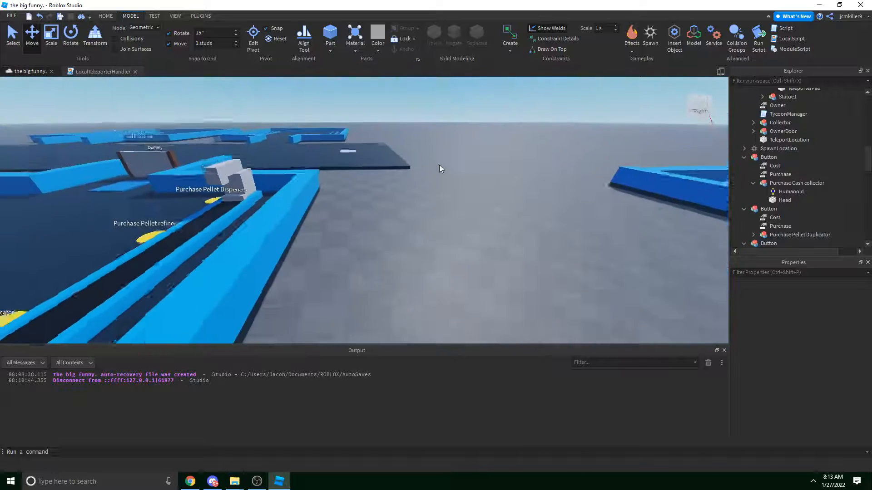
key(a)
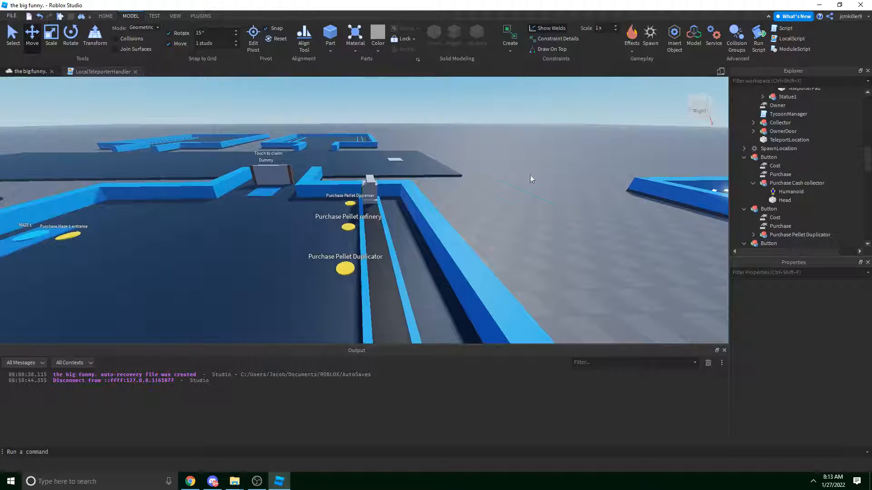
scroll(821, 174, down, 10)
scroll(788, 180, up, 3)
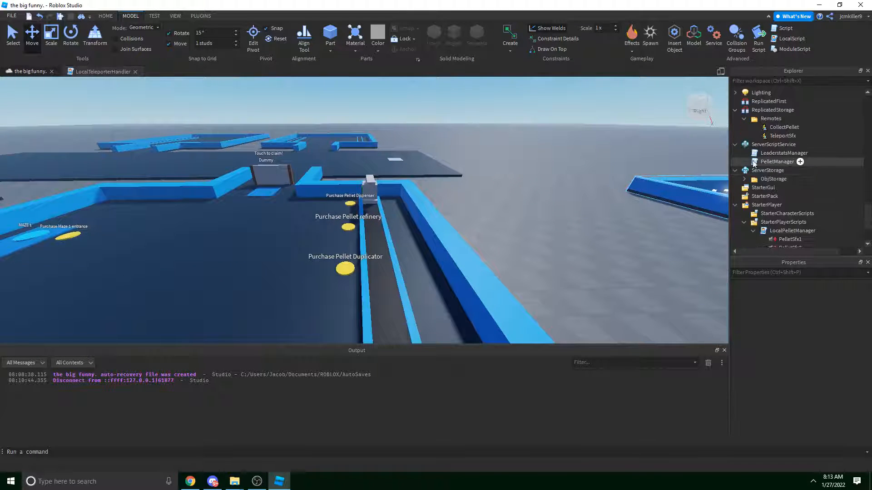
Insert a NumberValue named PelletValue with Value 5 into ObjStorage's DropperPellet.
click(744, 179)
click(766, 198)
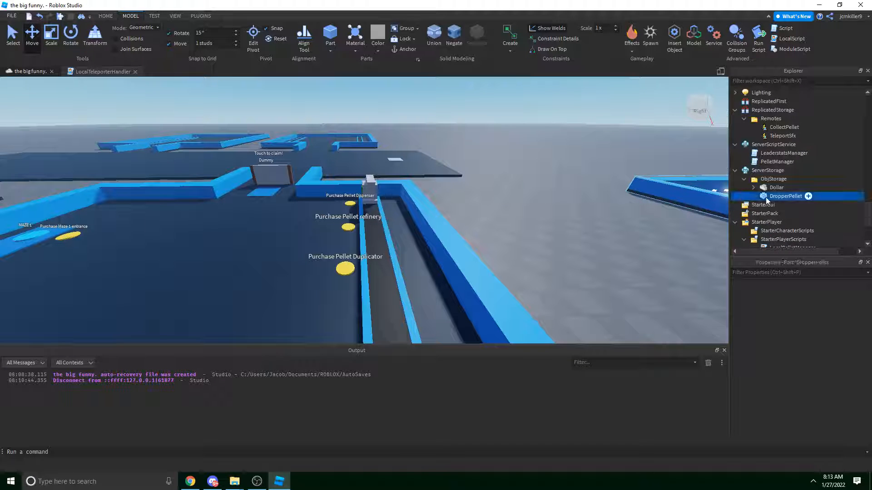
right_click(765, 198)
click(800, 374)
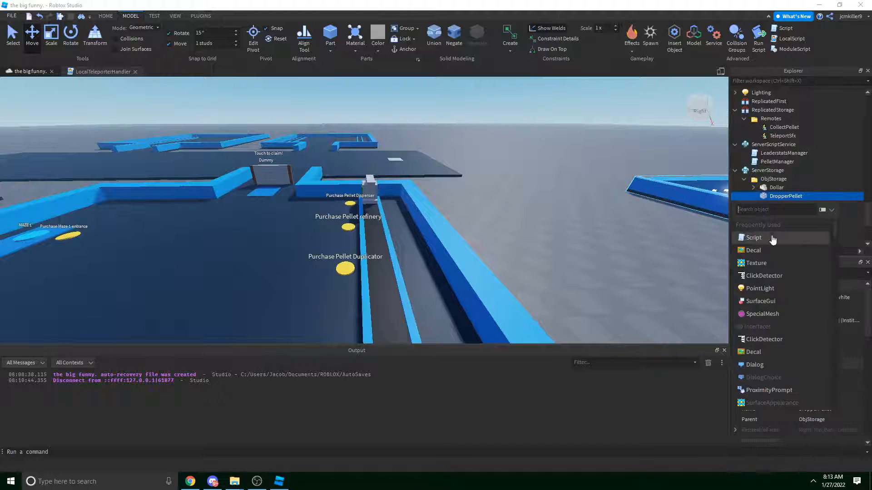
text(va)
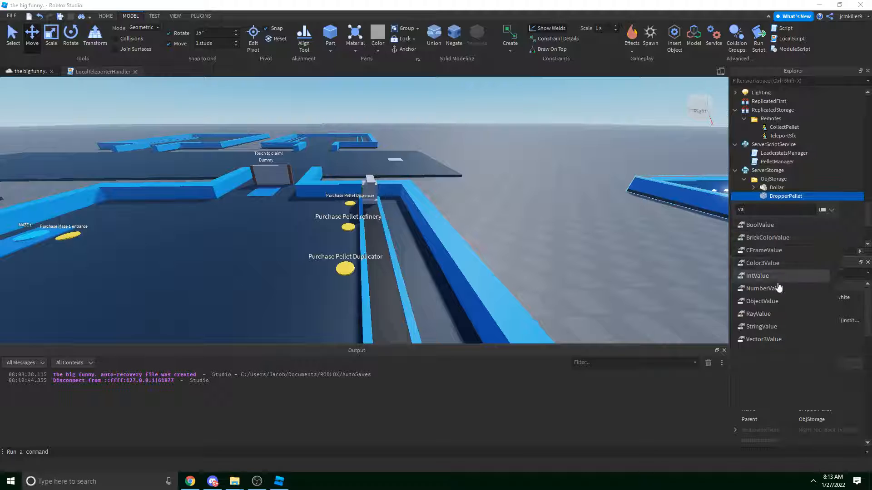
click(763, 288)
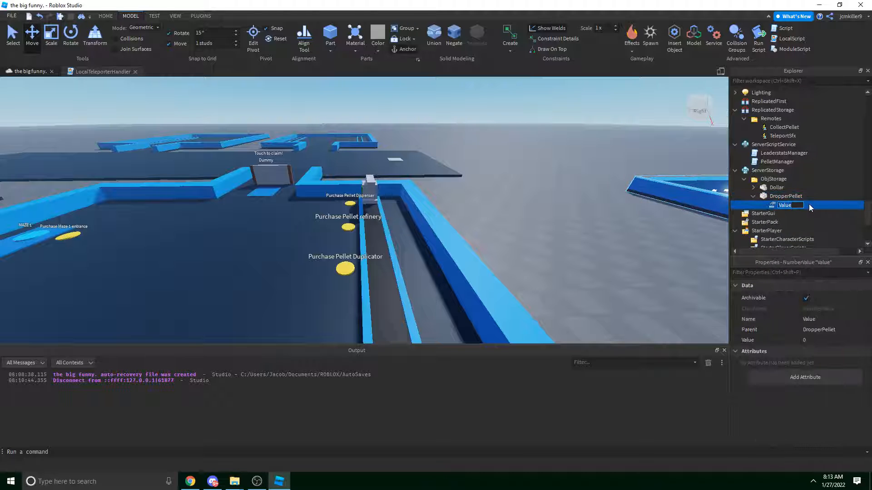
text(PelletValue)
key(Return)
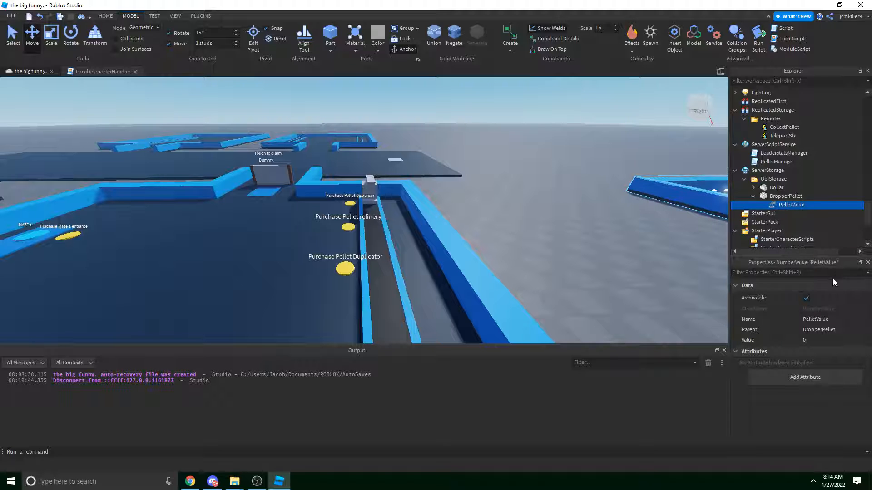
click(827, 341)
text(5)
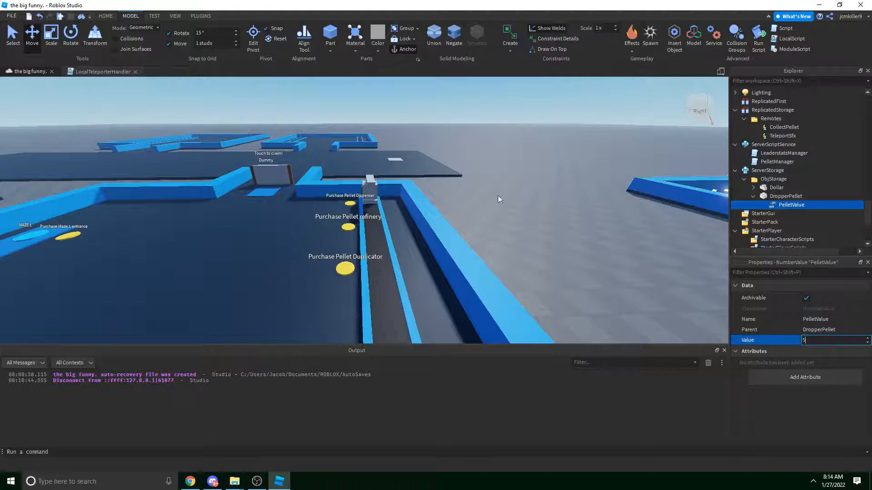
key(w)
right_drag(501, 186, 500, 186)
key(w)
key(w)
key(w)
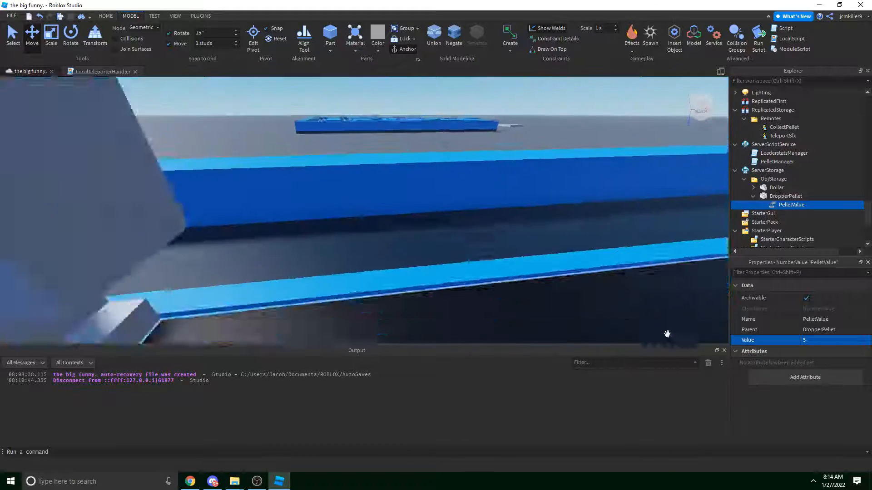
Fly to the cash collector, select the Collector part and open its Script.
key(s)
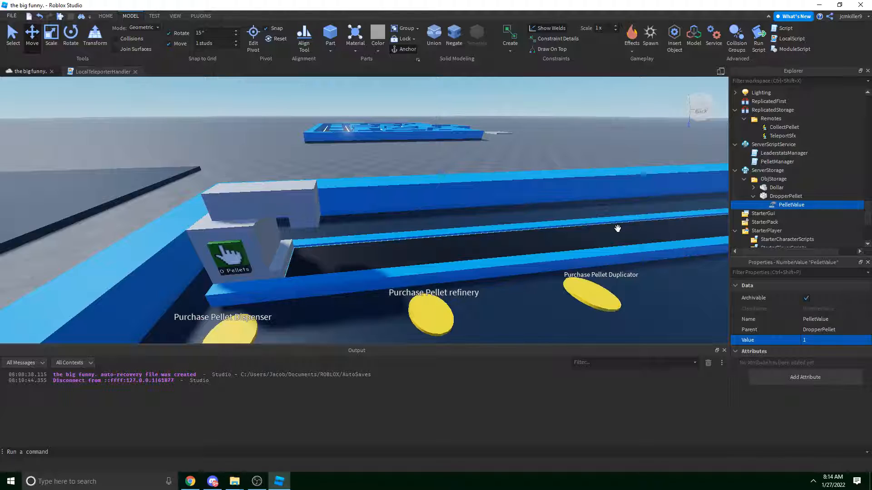
key(w)
right_drag(484, 250, 484, 251)
key(d)
key(w)
key(w)
key(w)
right_drag(404, 225, 404, 226)
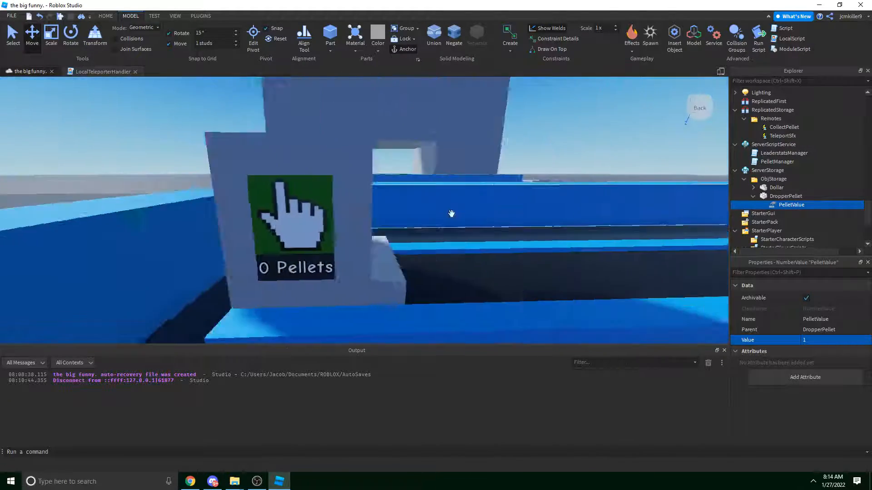
key(d)
right_drag(544, 196, 544, 197)
key(w)
key(w)
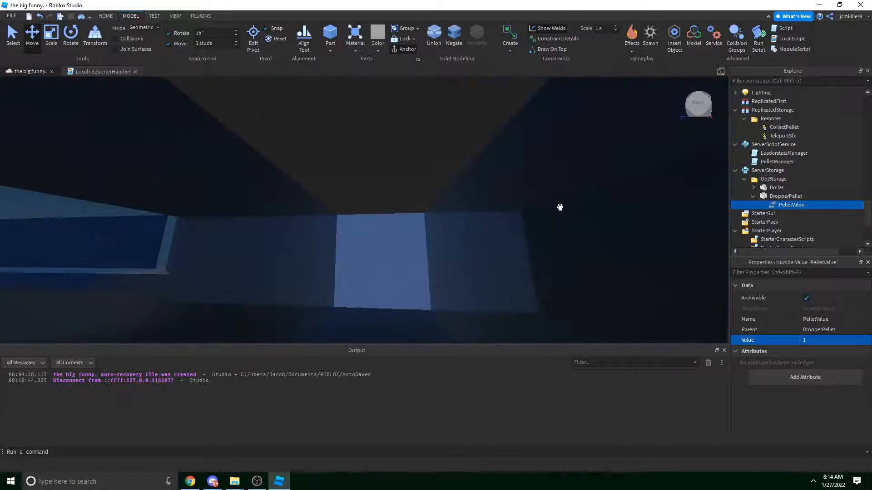
right_drag(595, 228, 595, 228)
click(666, 228)
key(f)
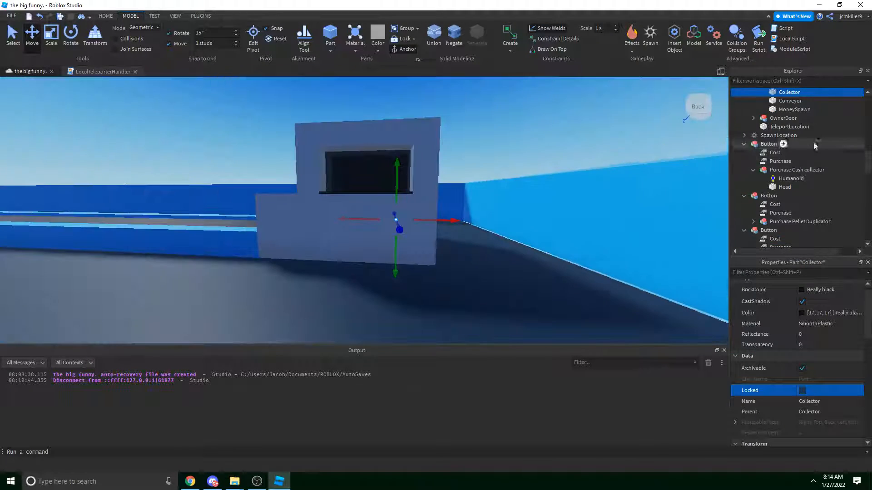
scroll(795, 150, down, 10)
scroll(796, 150, down, 3)
double_click(786, 214)
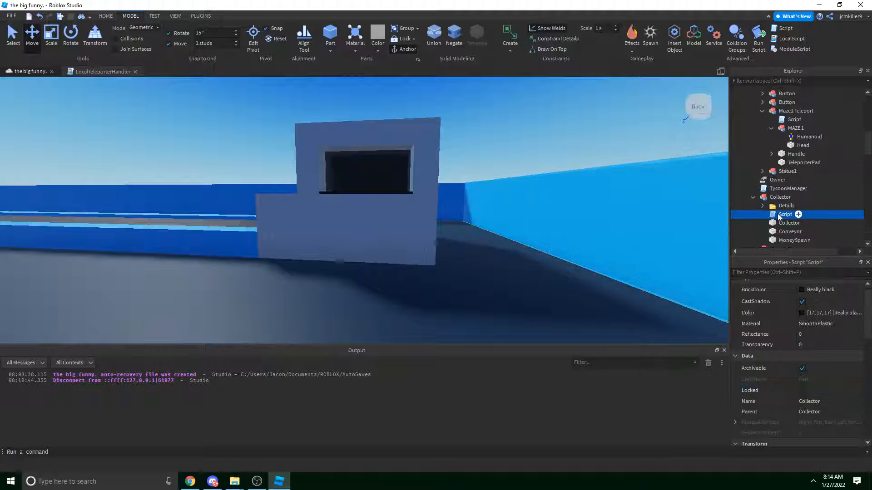
Add 'local pelletvalue = part.PelletValue.Value' after debounce = true in the Touched handler.
click(270, 118)
click(275, 125)
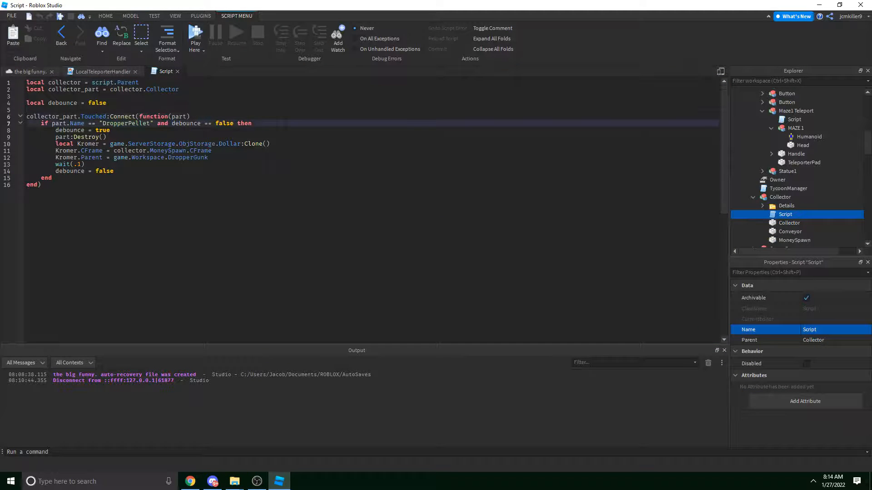
click(278, 132)
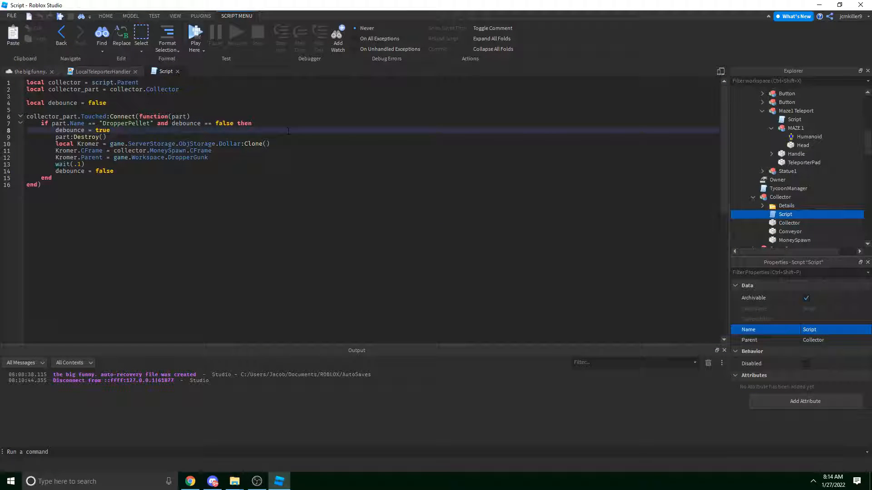
key(Return)
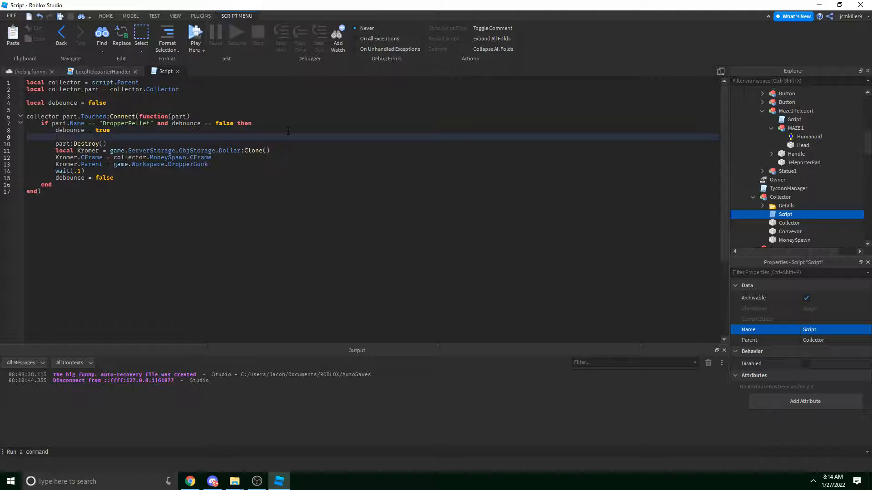
text(local pelletvalue = part.Pl)
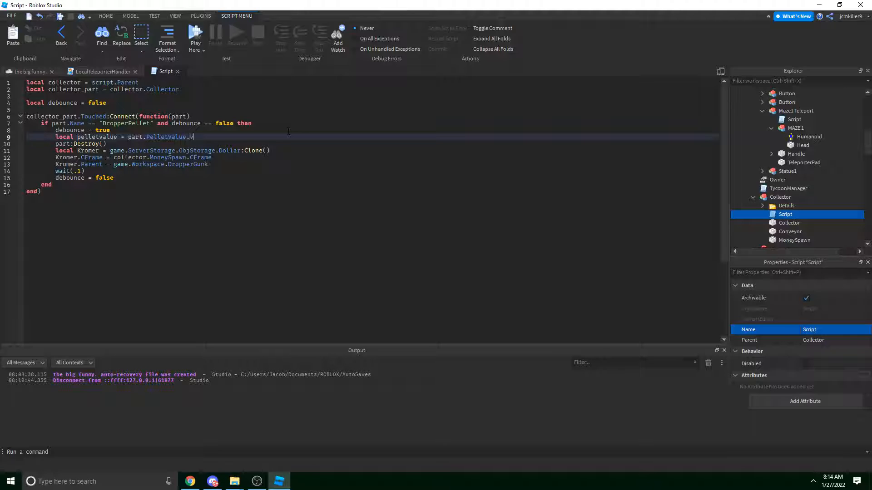
key(Return)
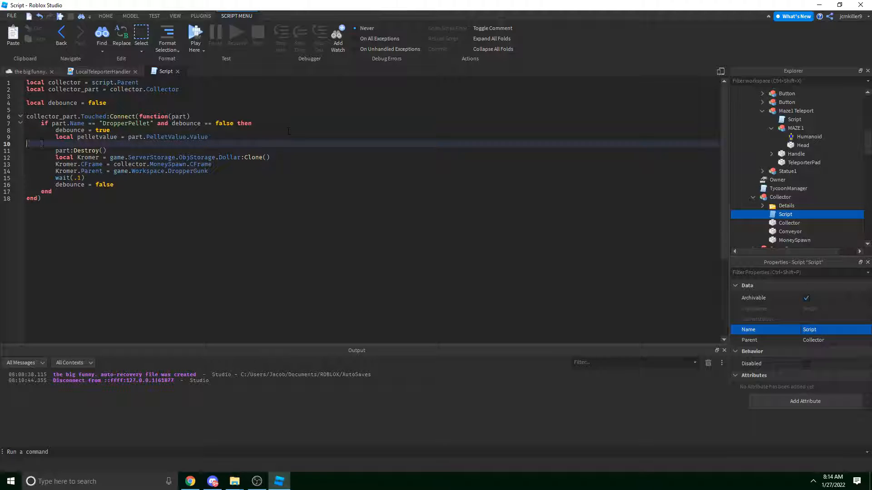
key(Down)
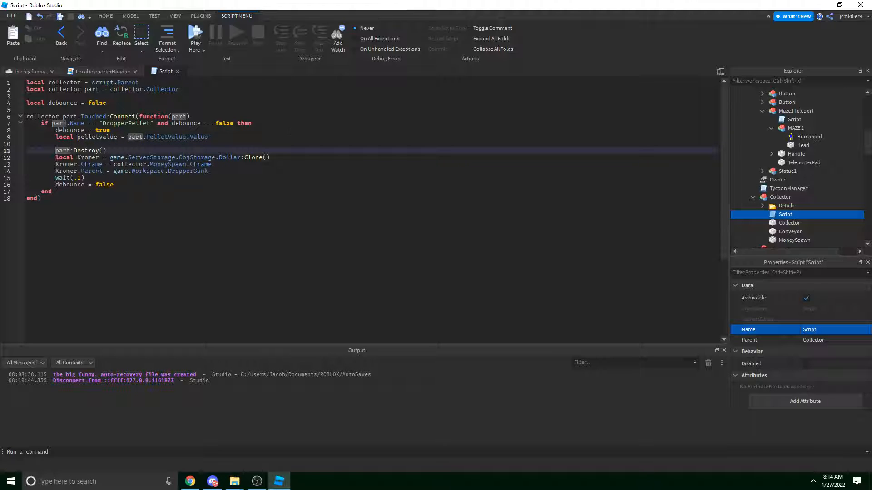
key(BackSpace)
click(146, 143)
key(Return)
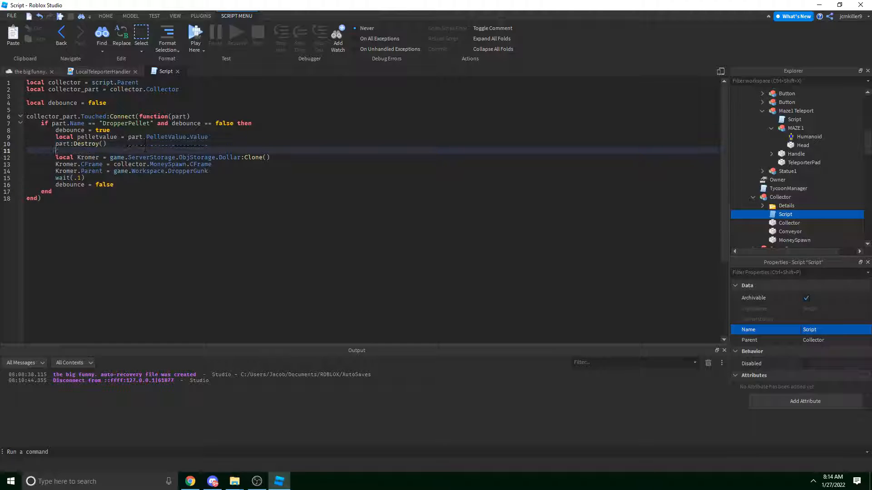
Wrap the Dollar clone and CFrame lines in an indented 'for i = pelletvalue,1,-1 do … end' loop.
text(for i = pell)
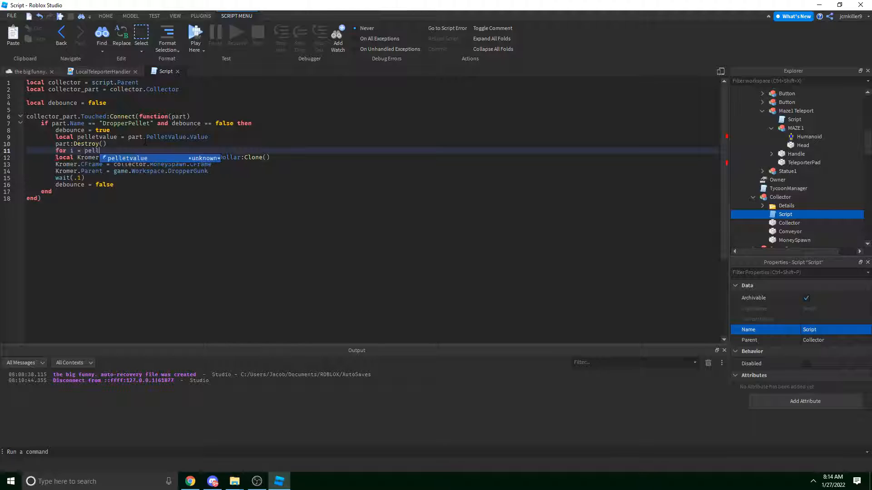
text(o)
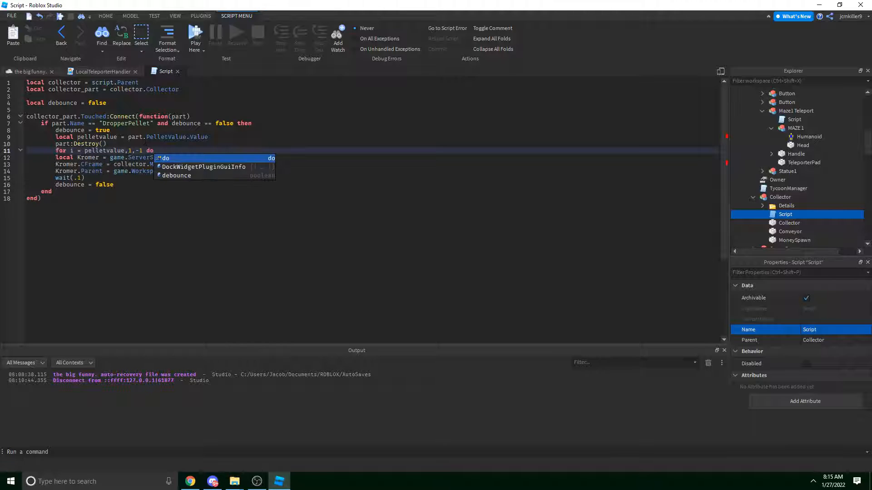
click(94, 157)
click(118, 178)
click(235, 170)
key(Return)
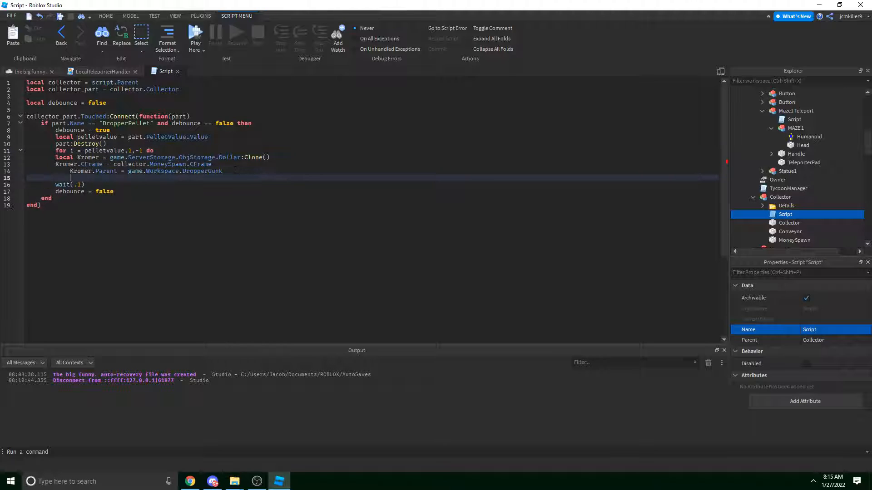
text(end)
click(223, 166)
drag(223, 166, 133, 178)
key(Tab)
click(160, 158)
click(133, 178)
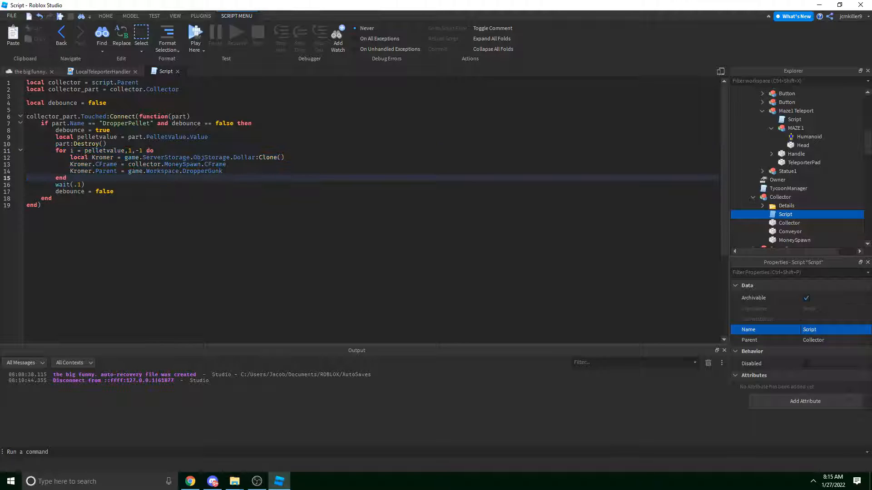
drag(64, 151, 245, 172)
drag(90, 156, 225, 171)
click(307, 184)
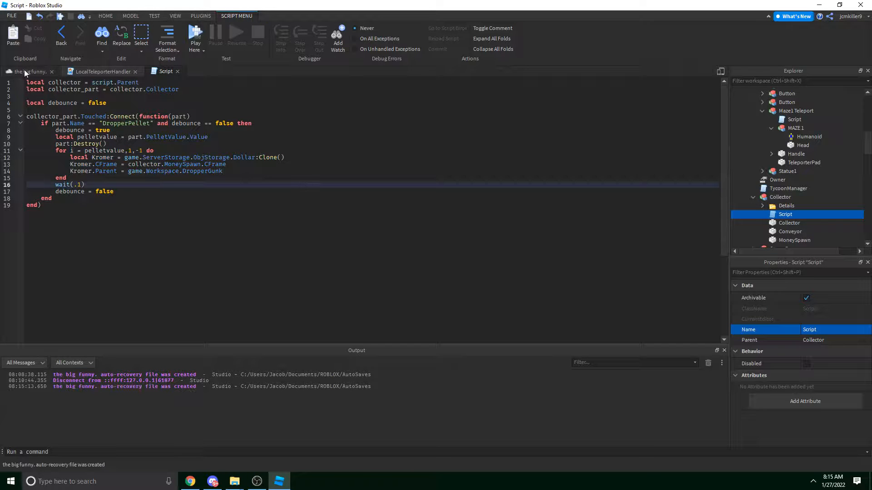
Go back to the 3D place view and fly around past the yellow buttons.
click(26, 73)
right_drag(272, 179, 339, 166)
key(w)
key(a)
key(d)
scroll(826, 142, down, 3)
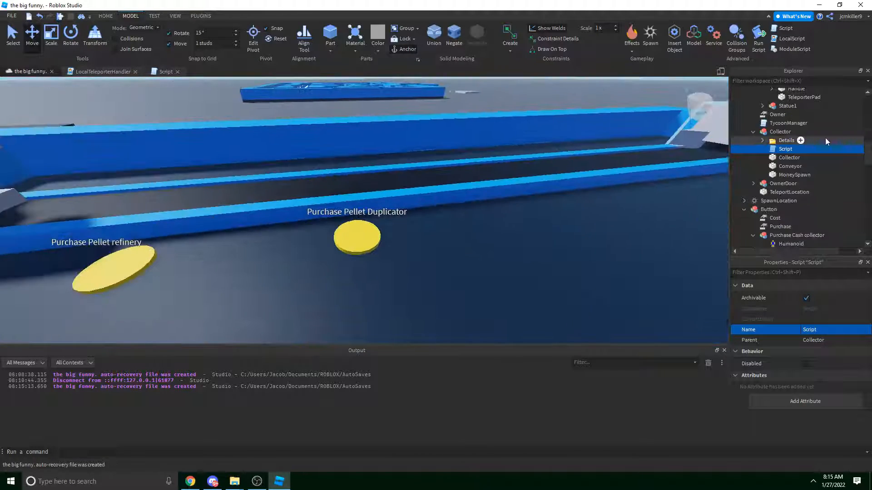
scroll(825, 140, down, 6)
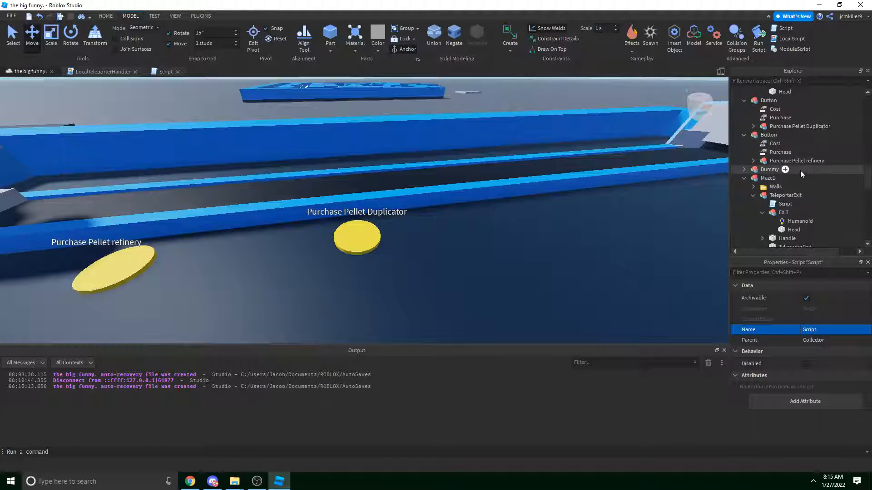
scroll(799, 172, down, 3)
scroll(791, 160, down, 3)
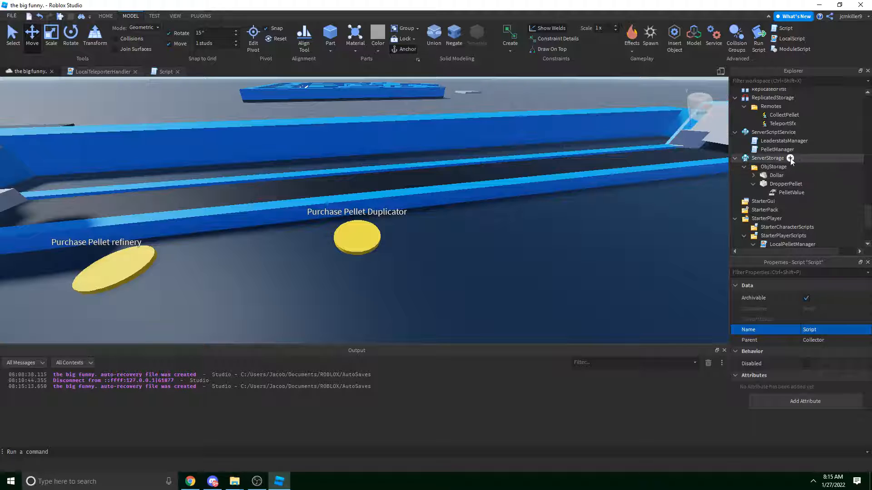
In LeaderstatsManager, add line 8 setting pellets.Value = 50.
click(770, 142)
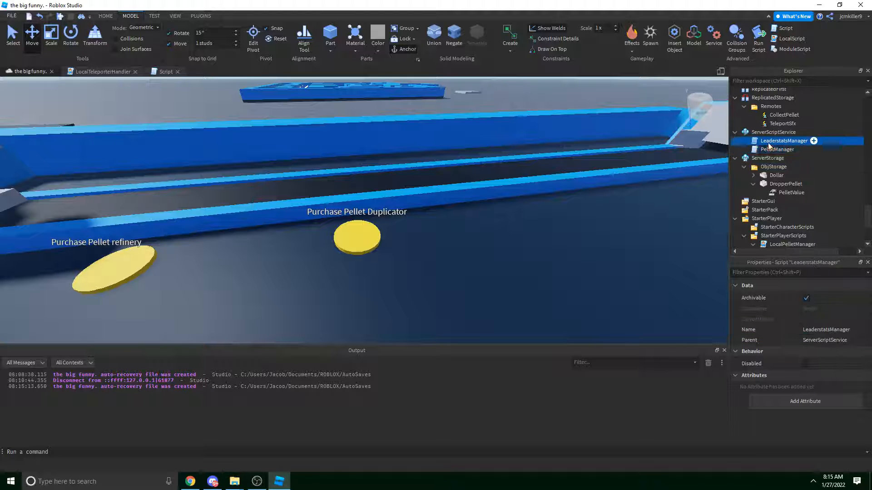
double_click(768, 144)
click(200, 118)
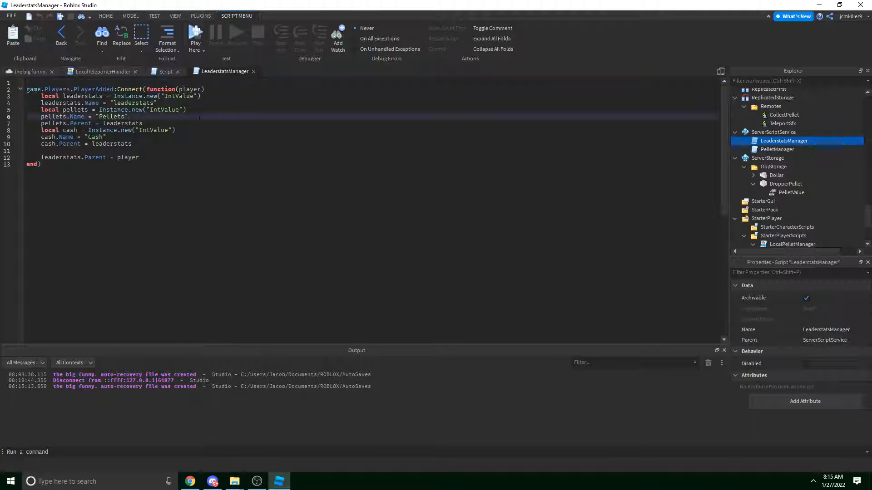
key(Down)
key(End)
key(Return)
text(pel)
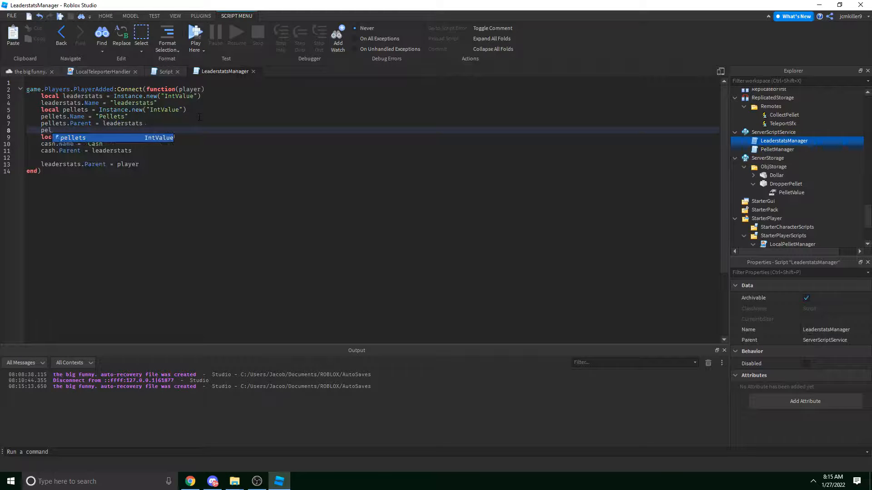
text(lets.Value = 50)
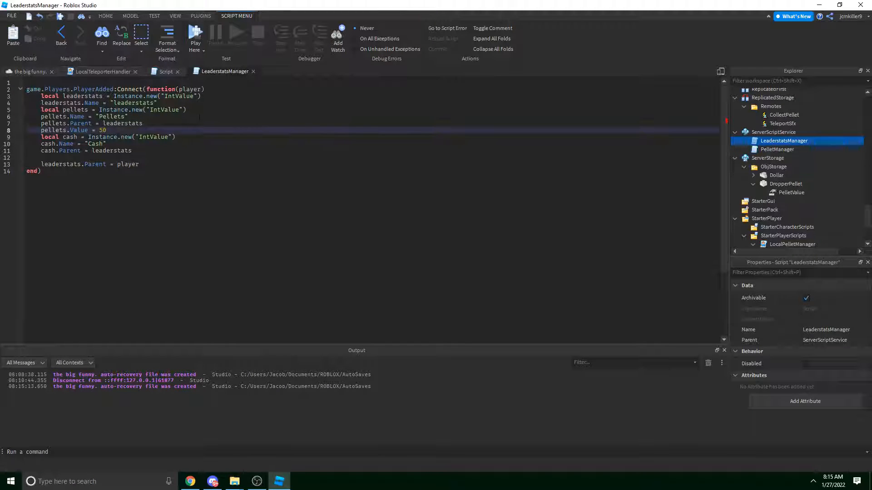
Return to the maze place view and fly toward the white collector box.
click(28, 71)
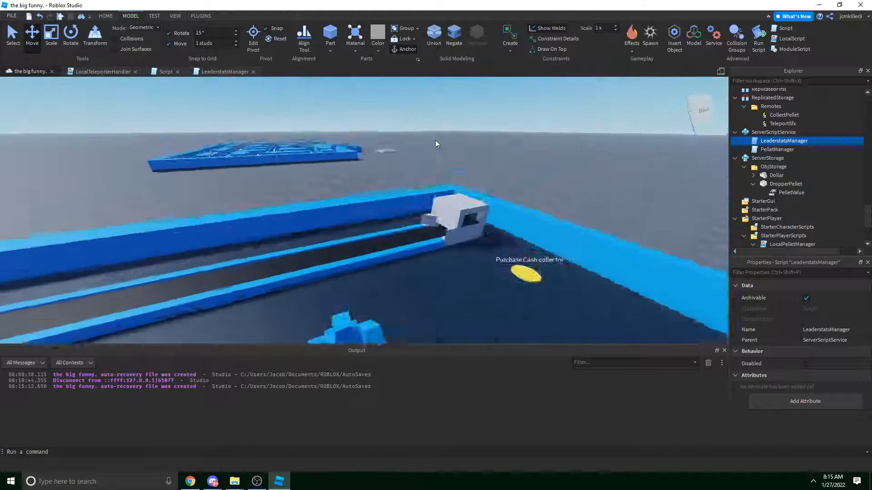
key(w)
right_drag(420, 140, 420, 140)
Fly the view over the conveyor and start a Play test of the maze tycoon.
key(s)
key(a)
key(w)
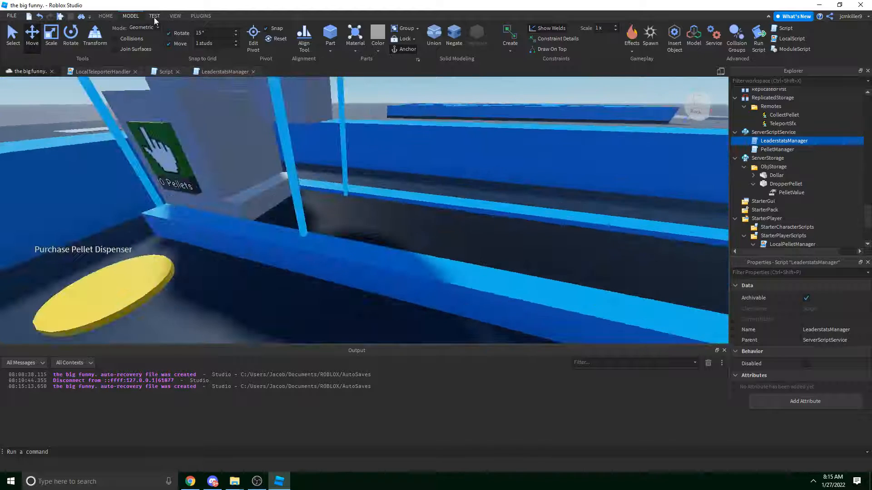
click(154, 16)
click(15, 34)
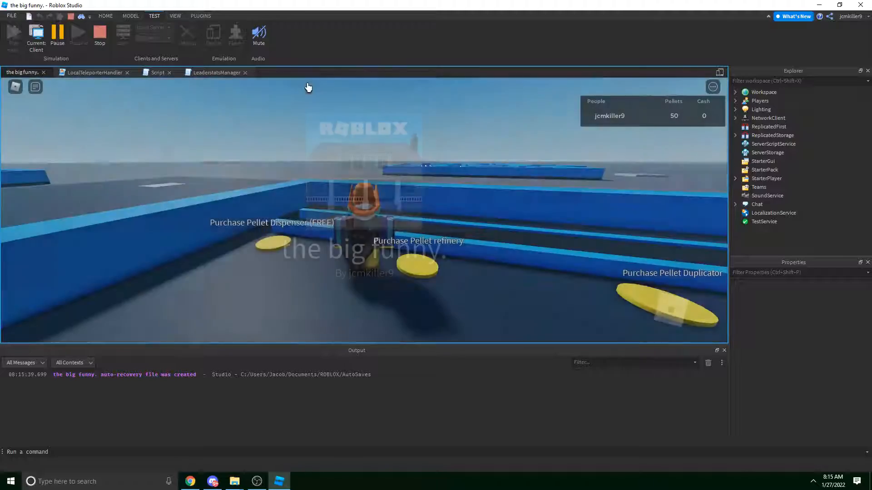
Walk the avatar past the pads onto the free Pellet Dispenser pad.
key(a)
right_drag(337, 110, 335, 106)
key(w)
key(w)
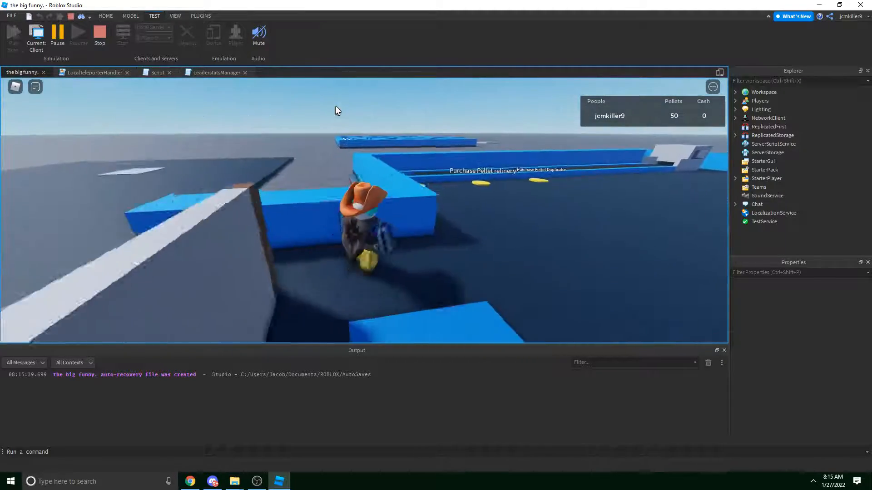
right_drag(335, 106, 335, 106)
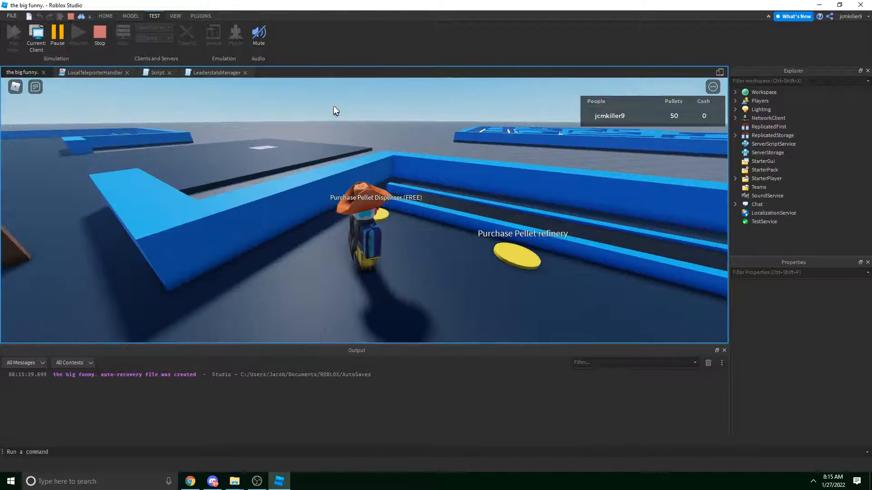
key(w)
right_drag(357, 134, 366, 154)
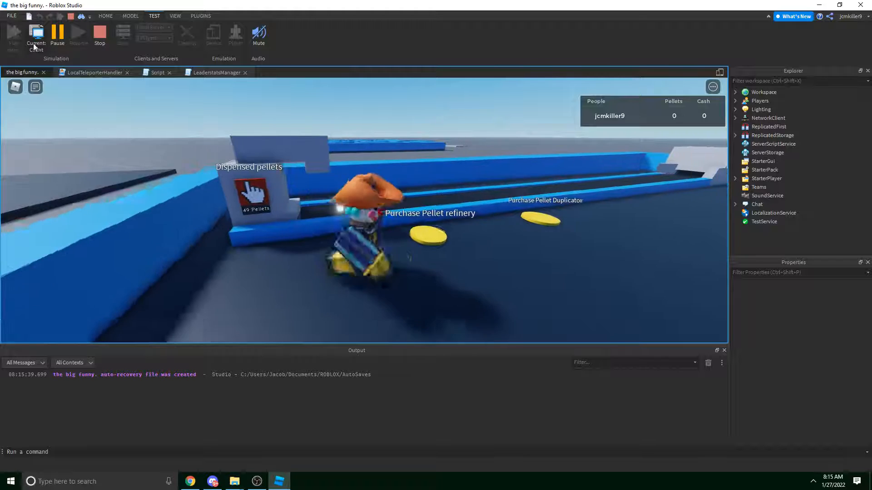
Switch to Current: Server and inspect a moving pellet on the conveyor.
click(29, 43)
right_drag(397, 138, 359, 150)
key(d)
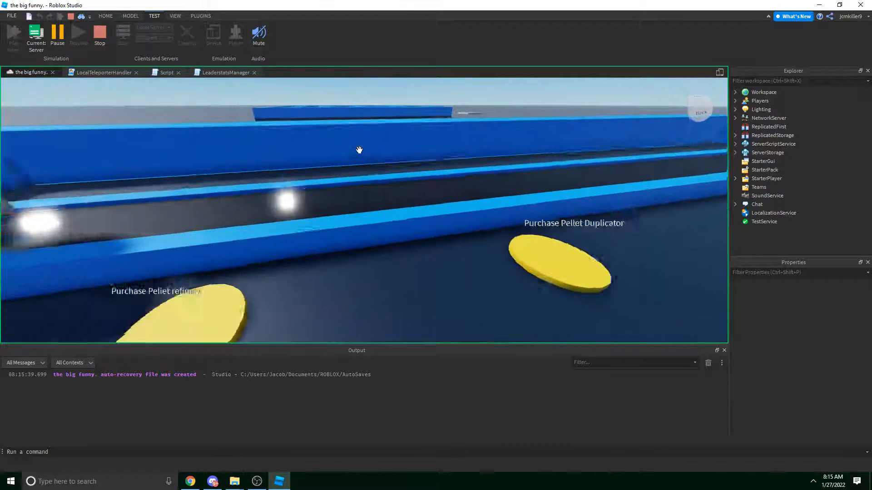
click(379, 191)
right_drag(395, 189, 474, 191)
key(s)
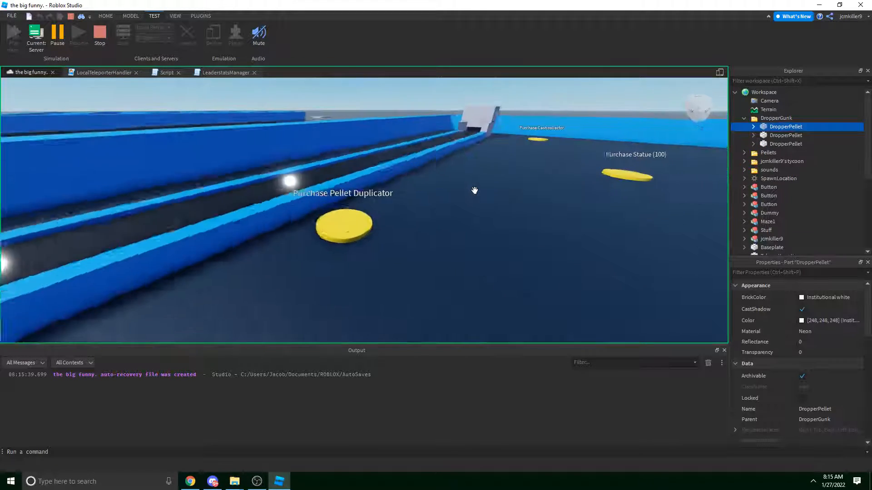
scroll(774, 174, down, 5)
key(w)
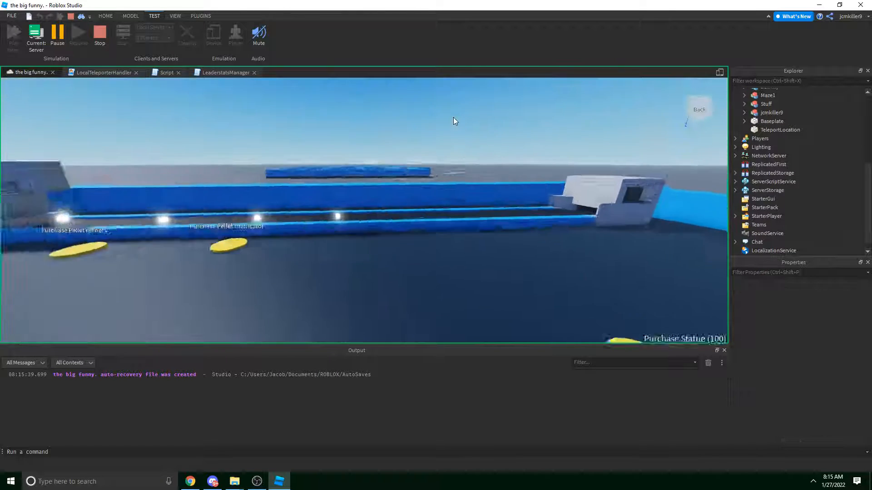
key(a)
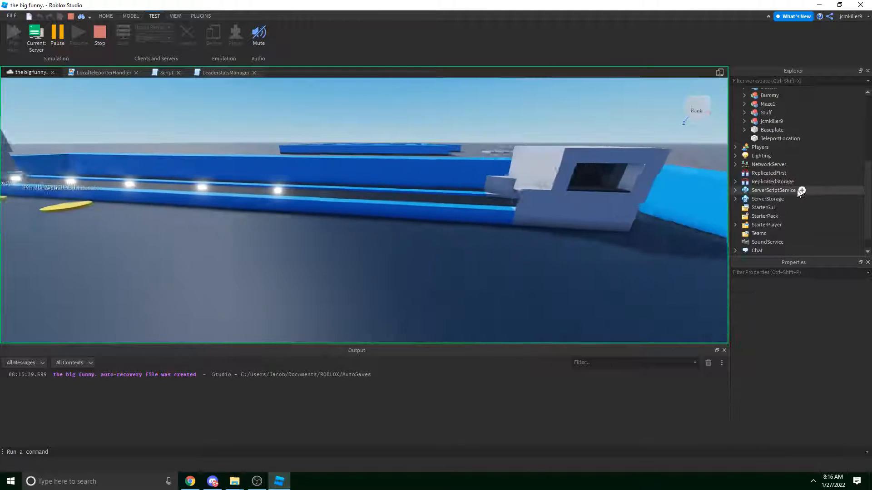
scroll(790, 190, down, 1)
Check PelletValue under ServerStorage > ObjStorage > DropperPellet, then switch back to Client.
click(735, 182)
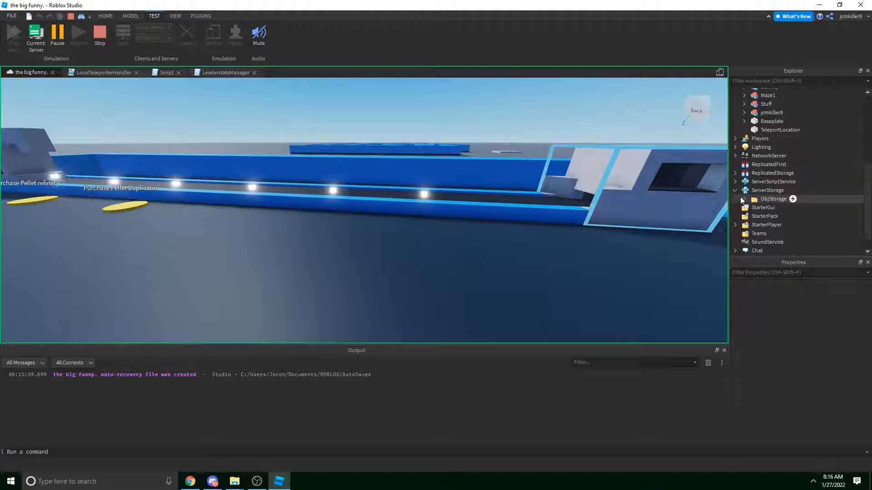
click(744, 199)
click(753, 217)
click(781, 232)
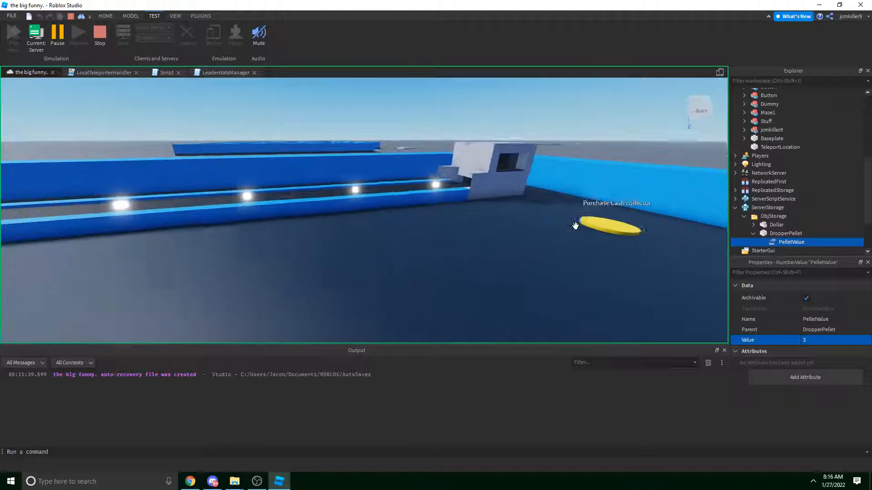
click(577, 82)
key(d)
right_drag(575, 111, 549, 107)
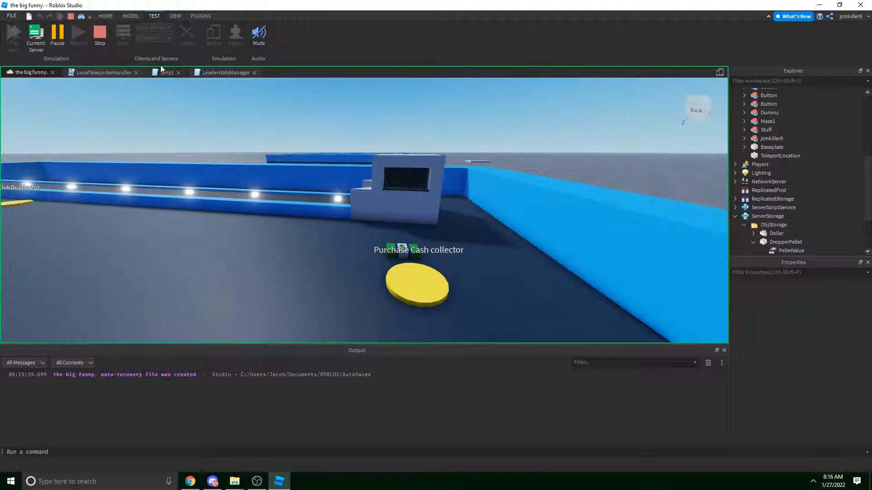
click(42, 44)
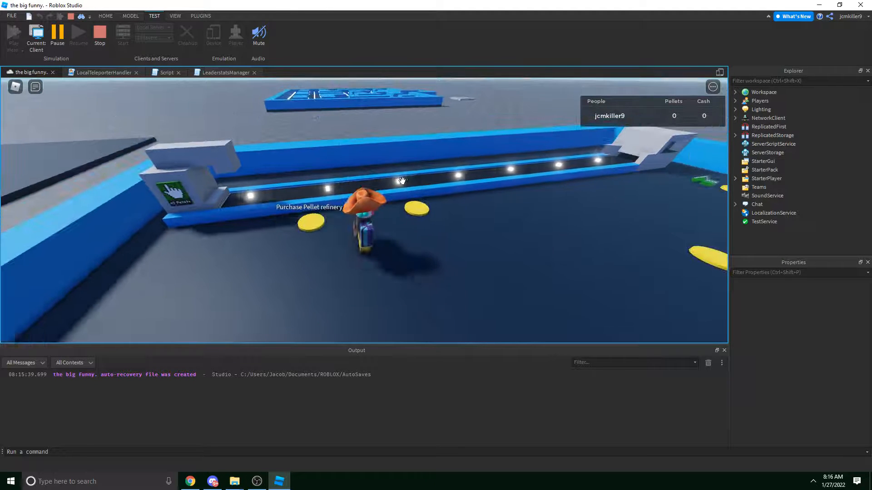
Inspect a live DropperPellet and its PelletValue while walking the avatar right.
click(415, 182)
key(d)
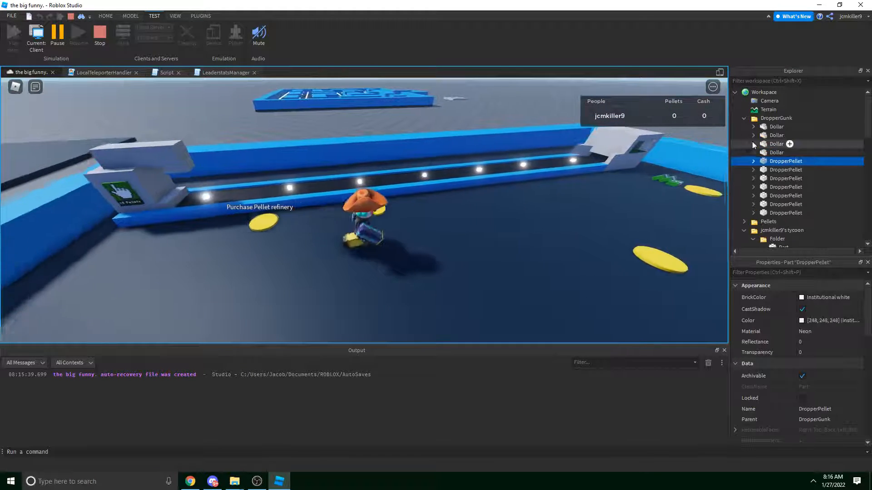
click(774, 176)
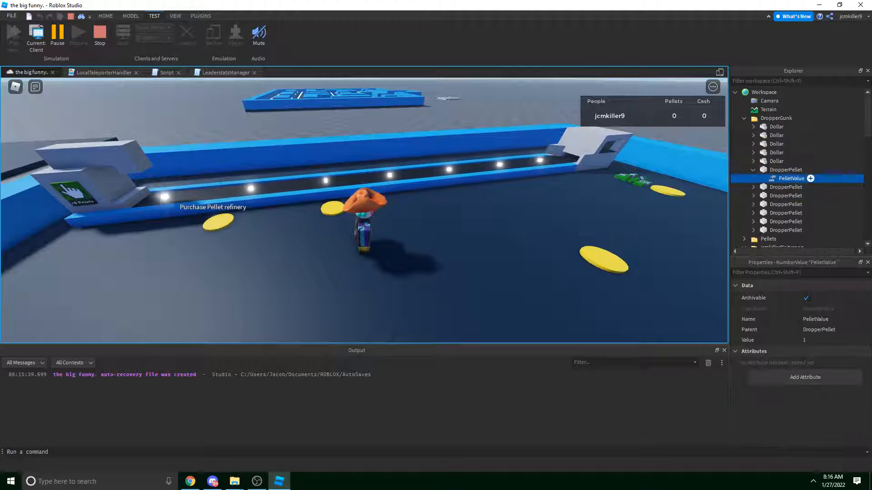
right_drag(515, 194, 445, 156)
key(d)
click(775, 170)
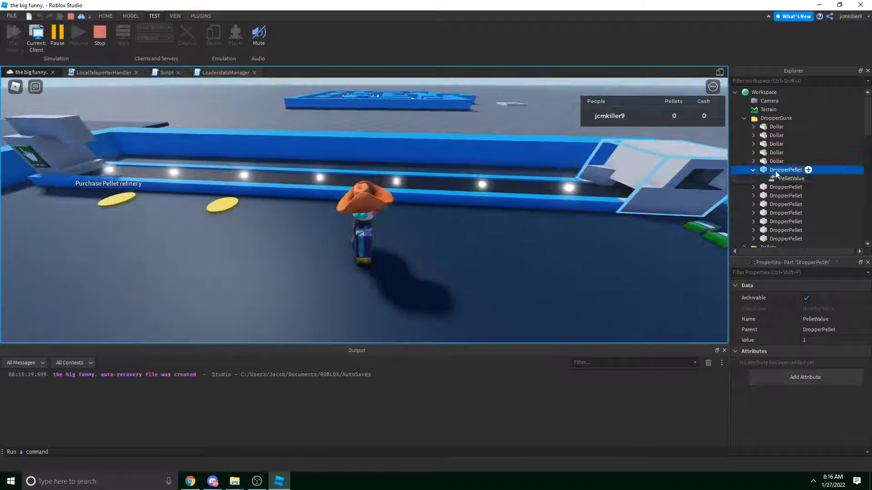
click(774, 187)
right_drag(555, 163, 553, 163)
key(d)
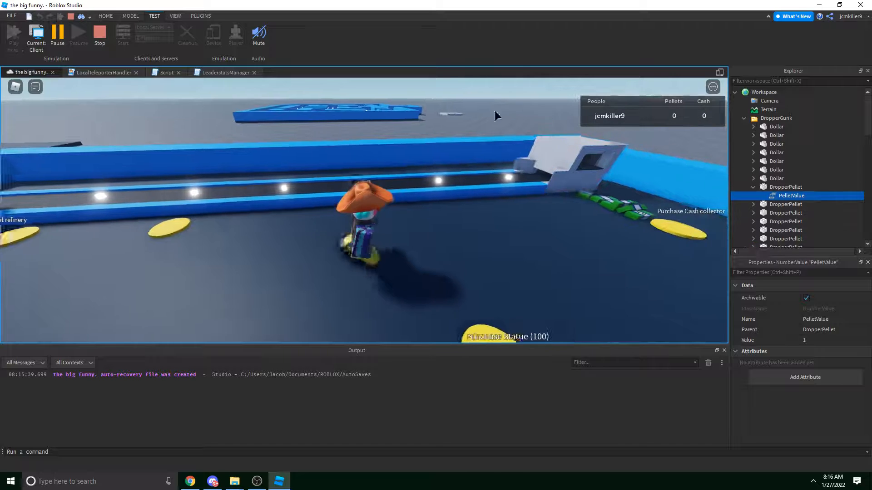
right_drag(481, 108, 482, 108)
Run to the cash collector and through the dropped dollars until Cash rises.
key(w)
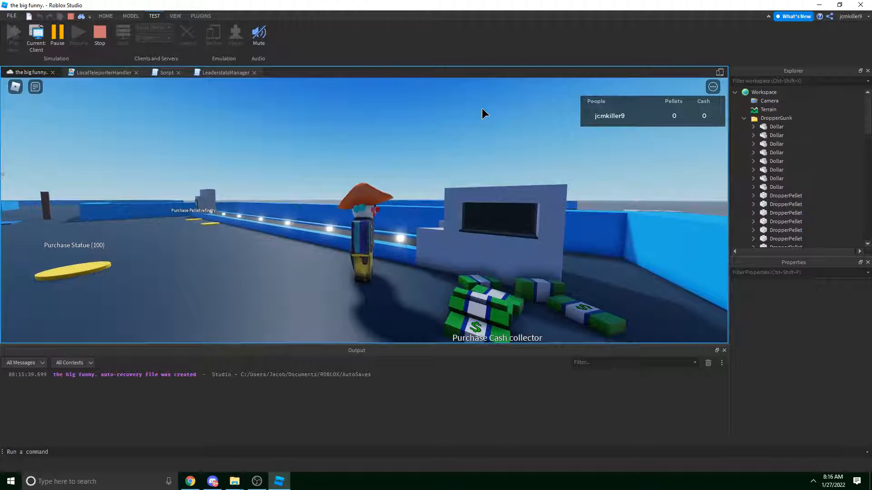
right_drag(481, 108, 482, 108)
key(s)
key(d)
key(w)
key(a)
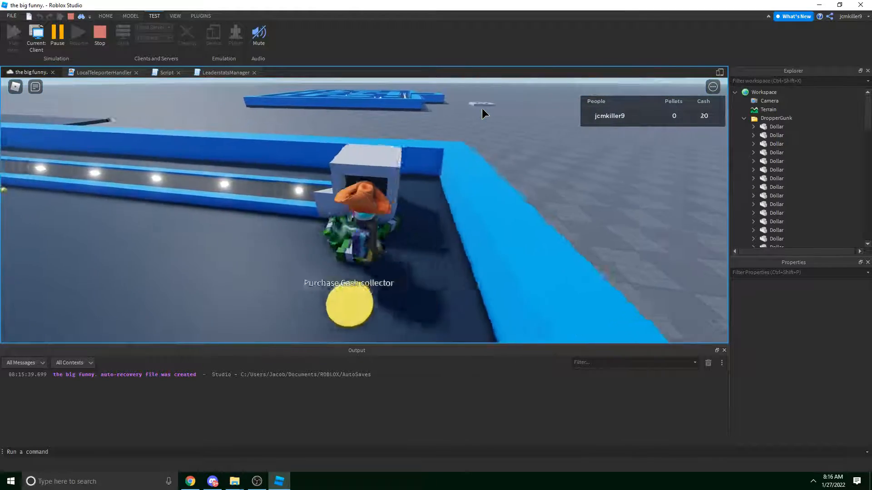
key(d)
key(a)
key(w)
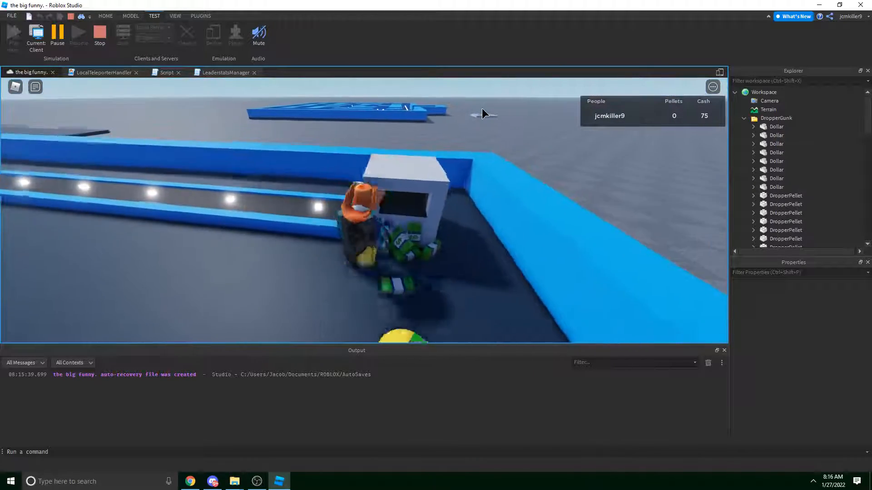
key(d)
key(a)
key(s)
key(d)
key(w)
key(a)
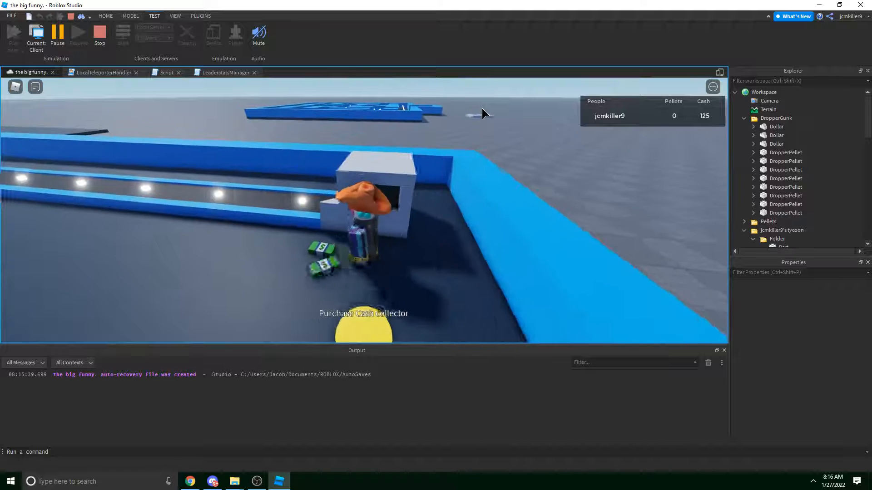
key(s)
key(d)
right_drag(481, 108, 481, 108)
key(d)
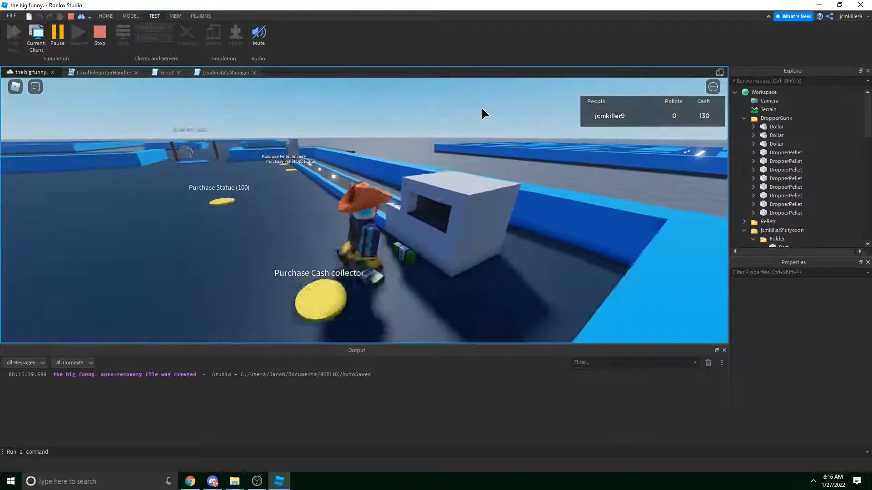
key(d)
key(w)
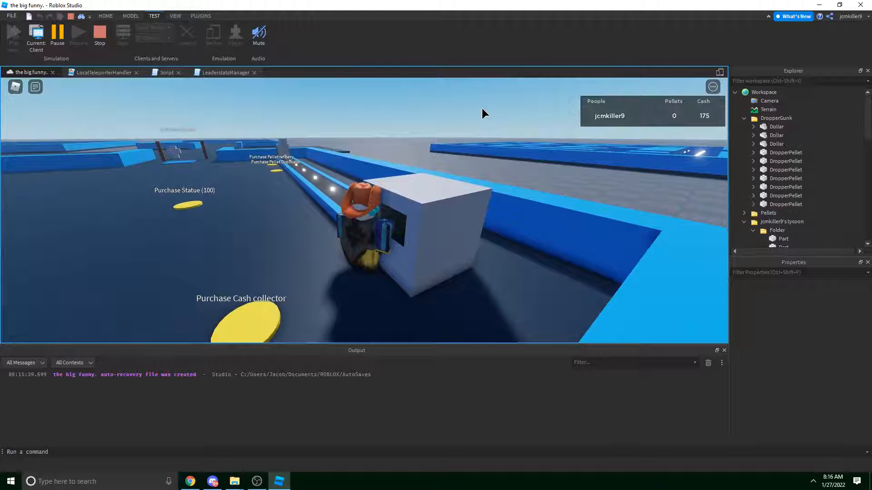
key(s)
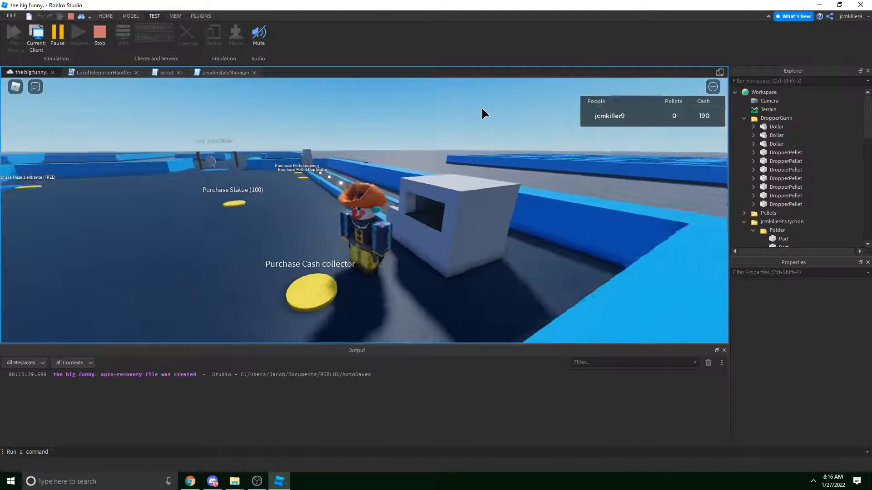
right_drag(481, 109, 482, 108)
Inspect the Cash collector's purchase Button model.
click(378, 306)
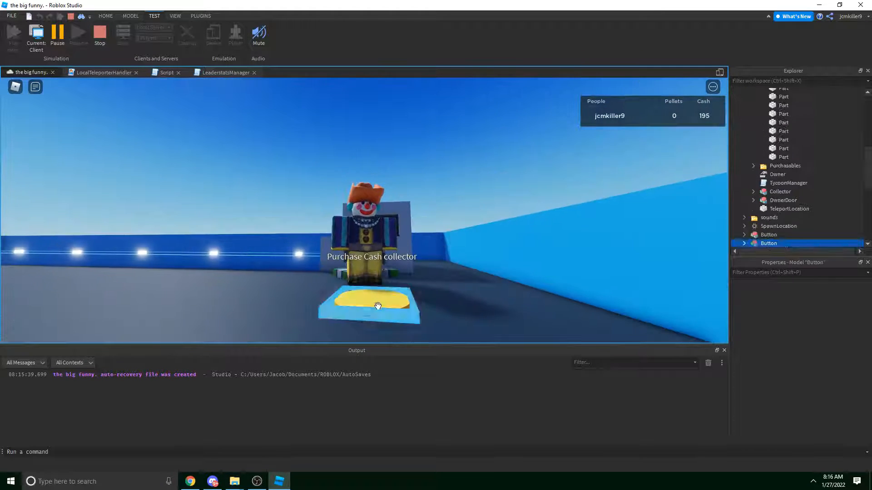
scroll(809, 167, down, 4)
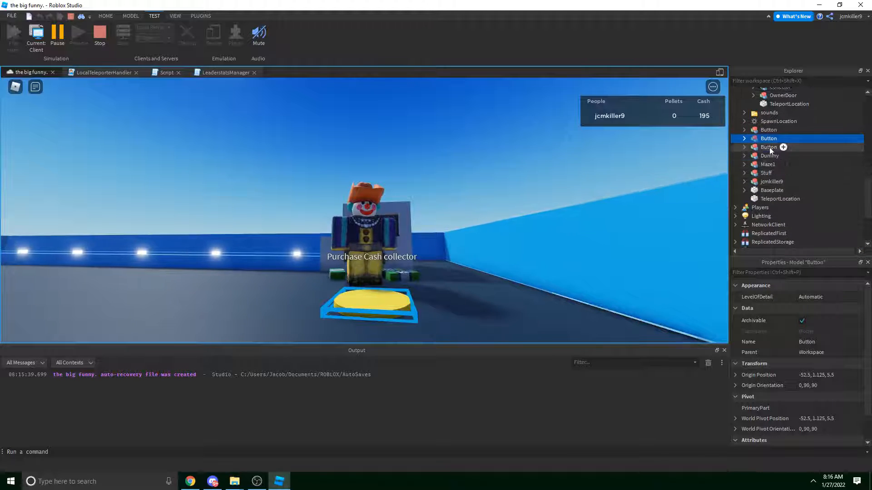
click(543, 113)
right_drag(543, 114, 543, 114)
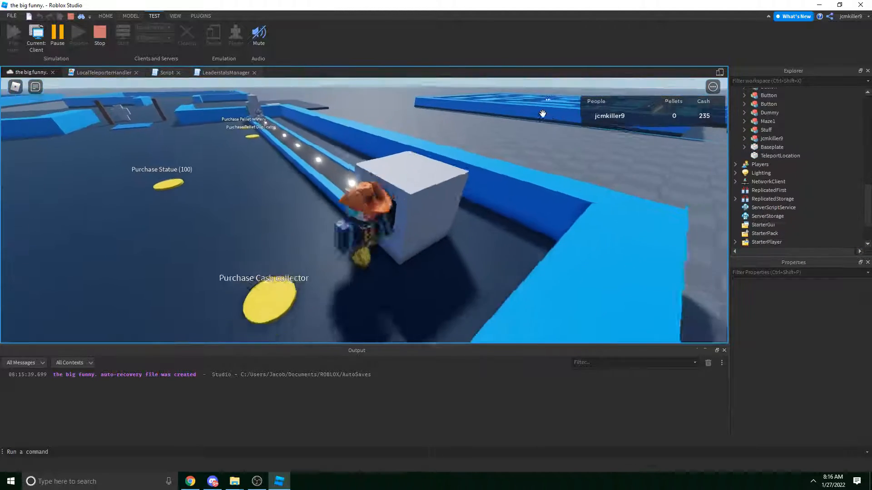
Keep collecting dollars around the collector, then run along the conveyor.
key(a)
right_drag(462, 97, 462, 97)
key(d)
key(a)
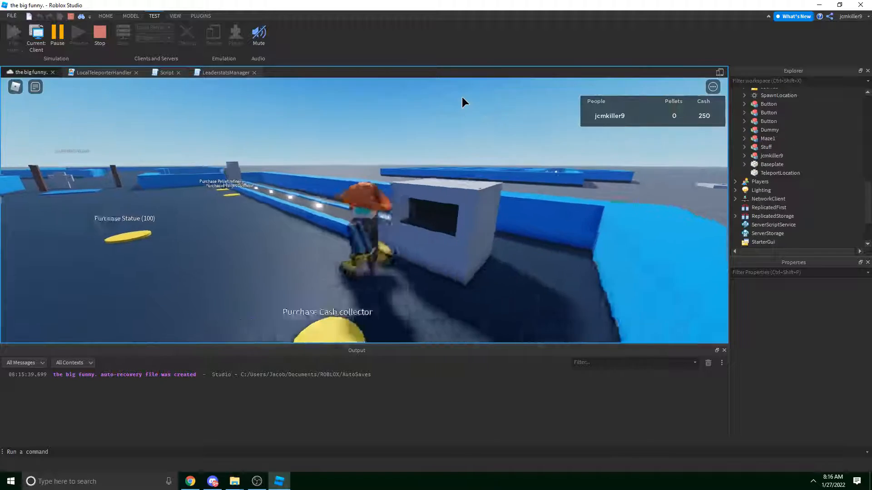
key(d)
key(a)
key(d)
key(a)
right_drag(462, 96, 462, 96)
key(s)
key(w)
key(a)
key(s)
key(w)
key(d)
key(a)
key(d)
key(d)
key(a)
key(w)
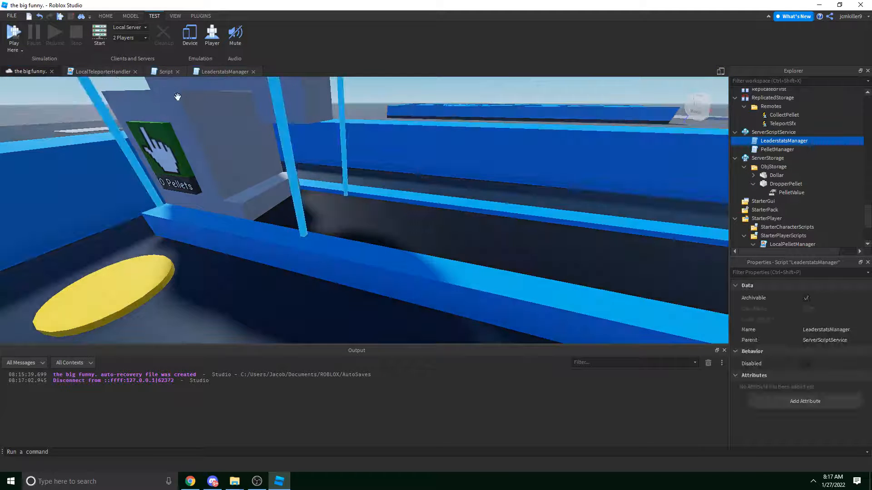
Deselect LeaderstatsManager and tilt the view down to the floor by the collector.
right_drag(319, 99, 320, 99)
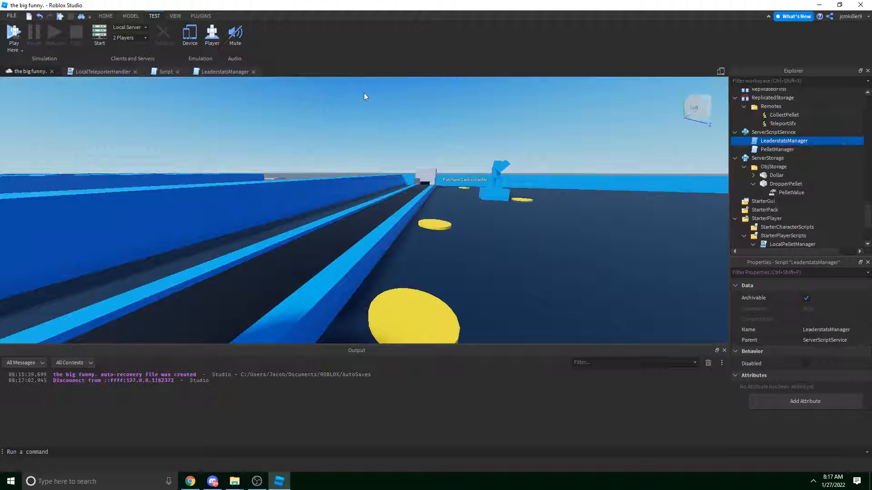
right_drag(356, 162, 356, 162)
scroll(473, 168, up, 5)
click(473, 168)
right_drag(473, 167, 465, 172)
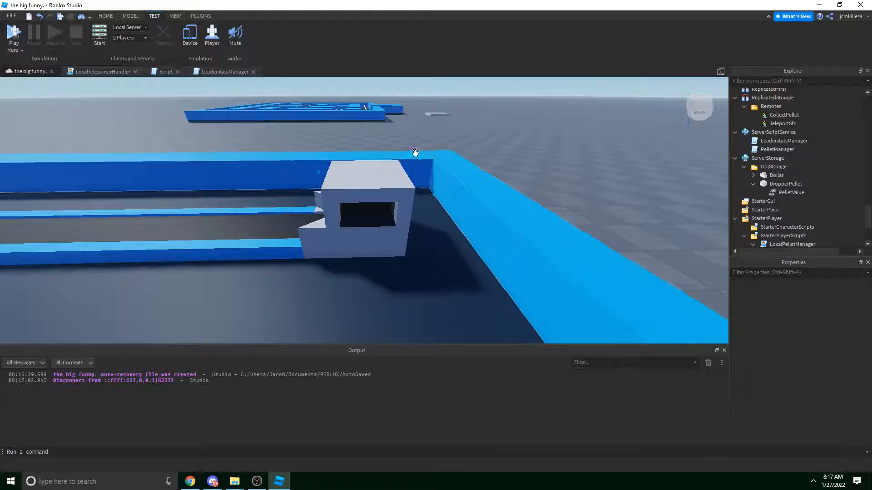
right_drag(416, 153, 416, 178)
Paste the Dollar prop from ServerStorage > ObjStorage into Workspace.
click(775, 175)
scroll(778, 145, up, 10)
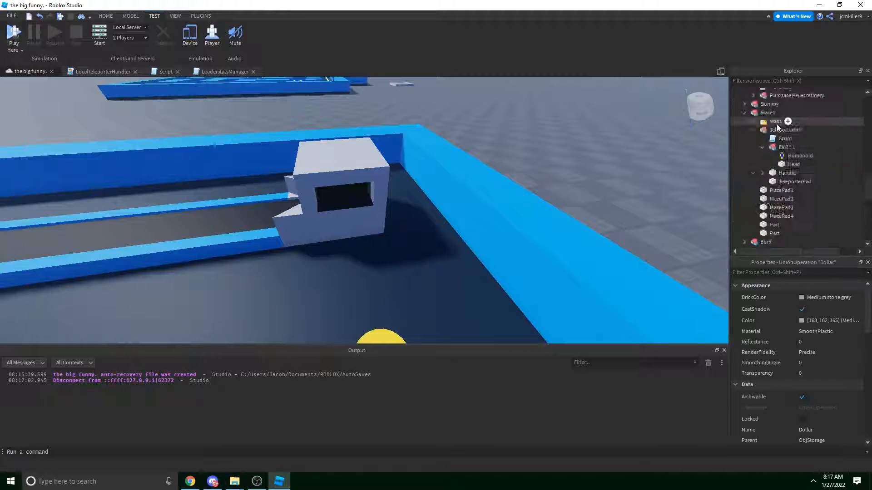
right_click(767, 97)
click(778, 120)
Slide the pasted Dollar across the floor to lie beside the collector booth.
right_drag(454, 132, 327, 210)
drag(327, 211, 460, 211)
scroll(460, 210, down, 5)
scroll(461, 210, up, 4)
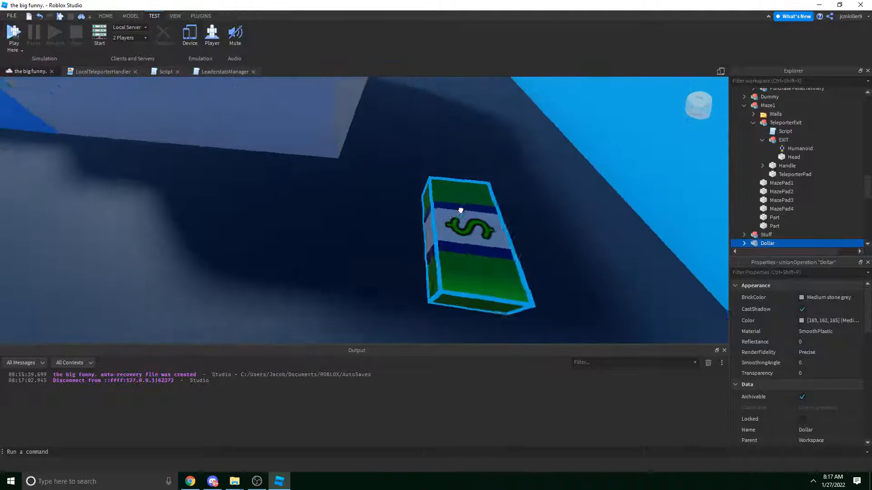
scroll(460, 210, down, 4)
right_click(446, 222)
click(409, 229)
drag(431, 228, 389, 230)
right_drag(389, 230, 389, 230)
click(223, 191)
key(w)
right_drag(220, 191, 195, 168)
Insert a new block part and move and stretch it into a slab in front of the booth.
click(130, 17)
click(328, 31)
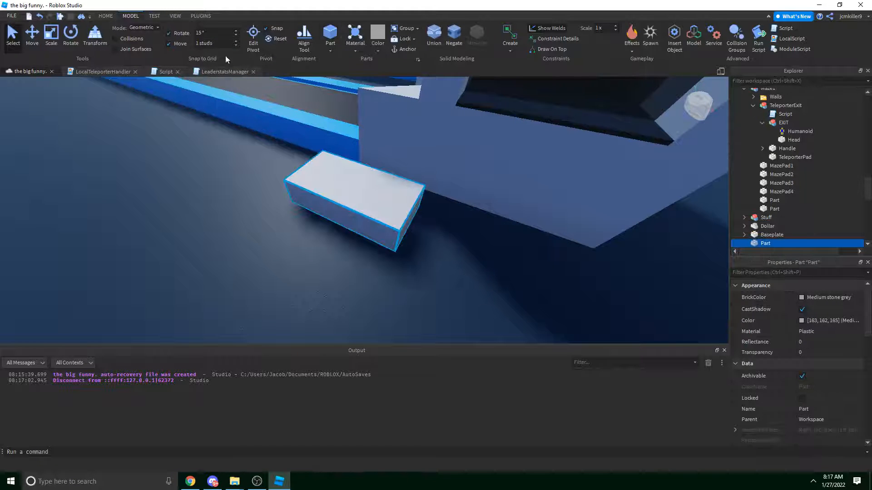
right_drag(341, 189, 363, 209)
scroll(368, 212, down, 3)
drag(391, 228, 407, 214)
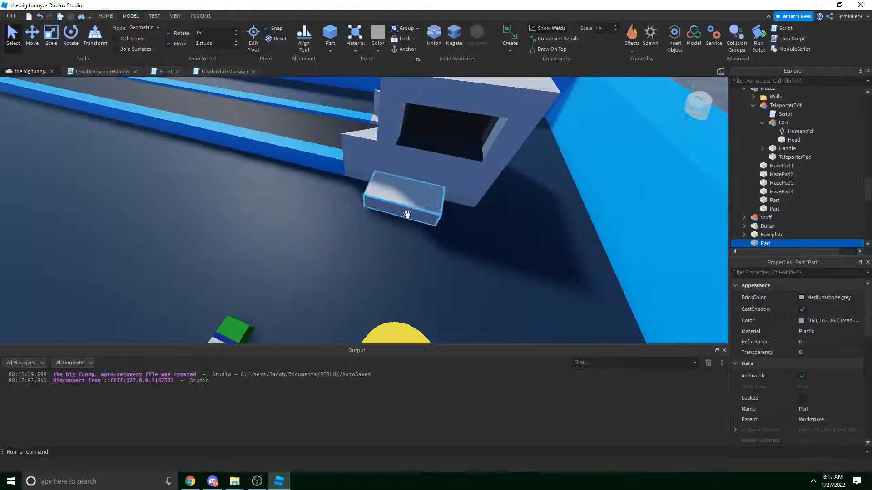
right_drag(407, 214, 384, 196)
key(ctrl+3)
drag(414, 205, 412, 205)
drag(331, 220, 327, 268)
right_drag(328, 268, 377, 197)
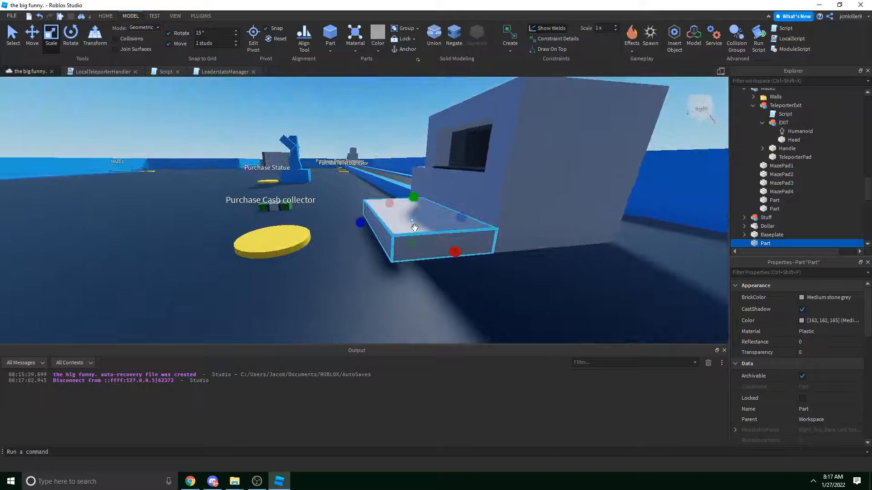
scroll(358, 151, up, 3)
Colour the slab dark stone grey and group it into a model with Ctrl+G.
click(378, 50)
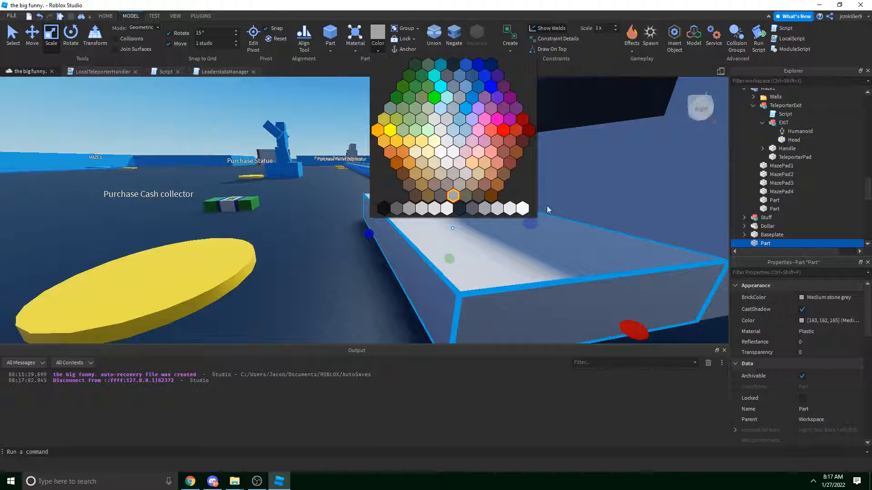
click(398, 210)
right_drag(399, 211, 435, 212)
click(448, 103)
click(436, 212)
key(s)
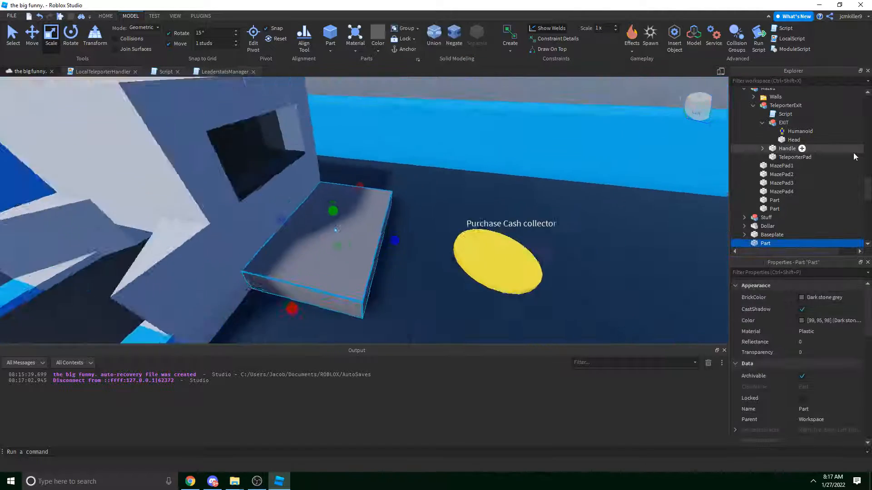
scroll(788, 193, down, 3)
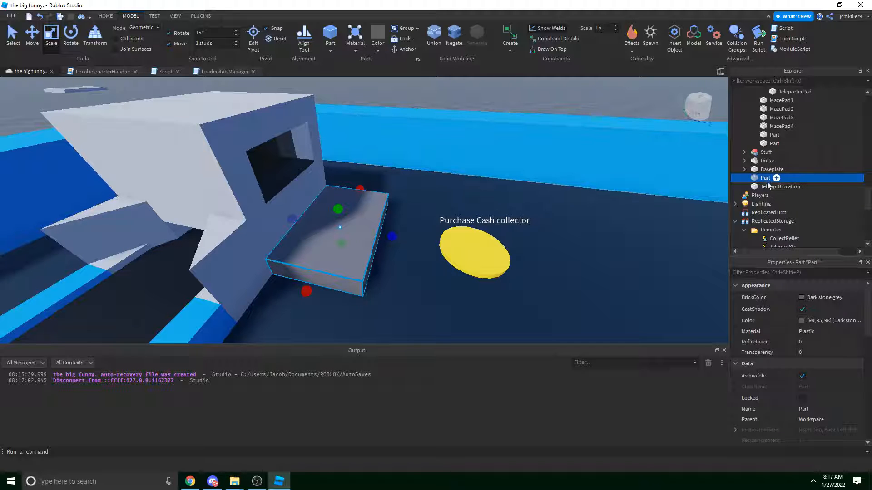
key(ctrl+g)
Move the Cash collector, Pellet Duplicator and Pellet refinery Buttons into the Purchasables folder.
click(467, 255)
right_drag(467, 255, 298, 205)
ctrl+click(297, 206)
ctrl+click(168, 198)
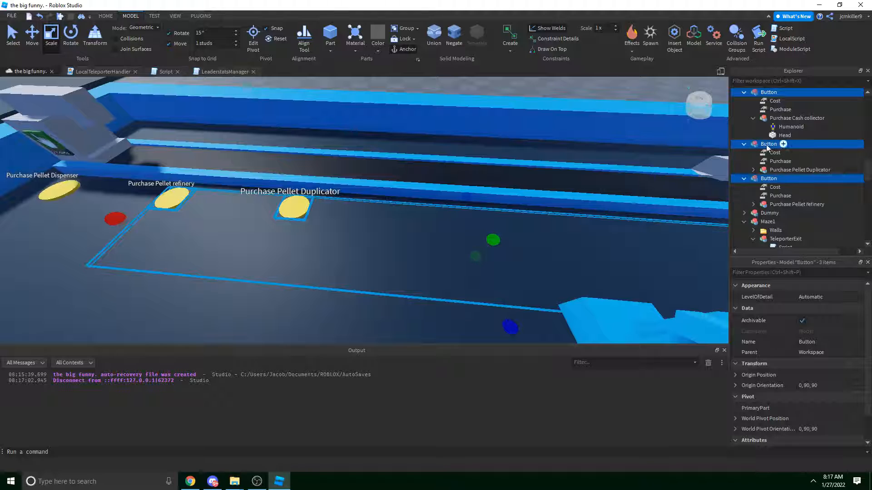
scroll(763, 150, up, 3)
mouse_move(772, 165)
mouse_down()
mouse_move(824, 179)
mouse_move(790, 175)
mouse_move(771, 146)
mouse_move(782, 169)
mouse_up()
right_drag(597, 192, 596, 193)
click(626, 168)
scroll(502, 220, up, 3)
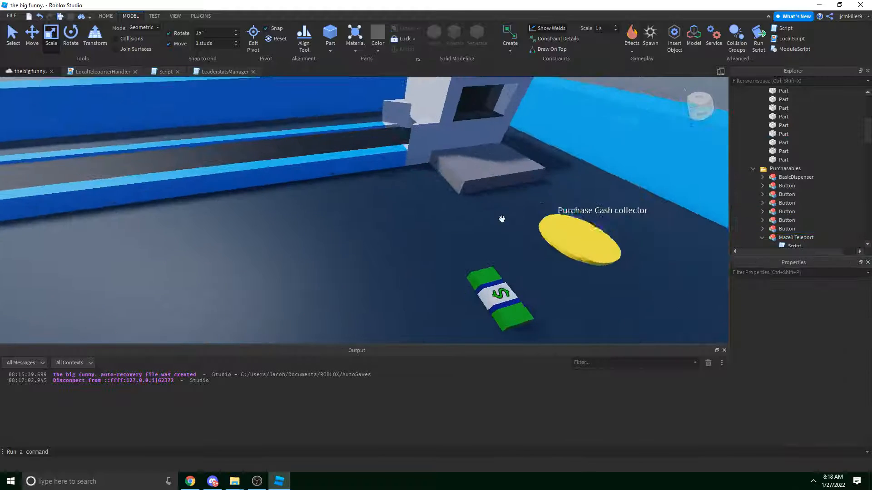
Drag the grey slab model into the Purchasables folder in Explorer.
click(493, 167)
scroll(780, 195, down, 3)
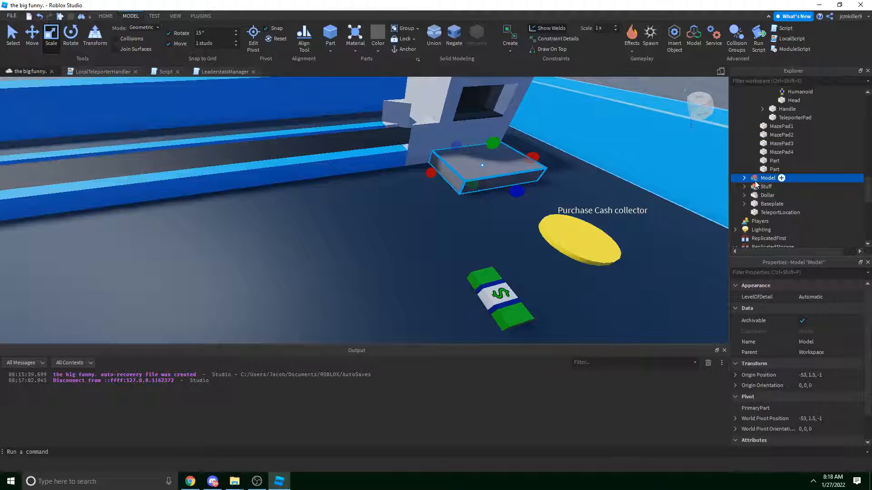
drag(756, 184, 781, 135)
scroll(772, 144, down, 3)
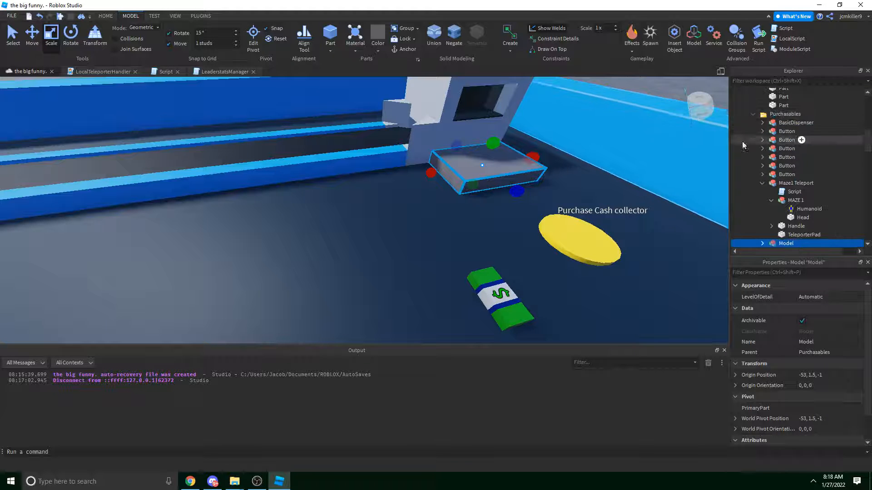
right_drag(648, 156, 648, 156)
key(w)
scroll(808, 177, down, 3)
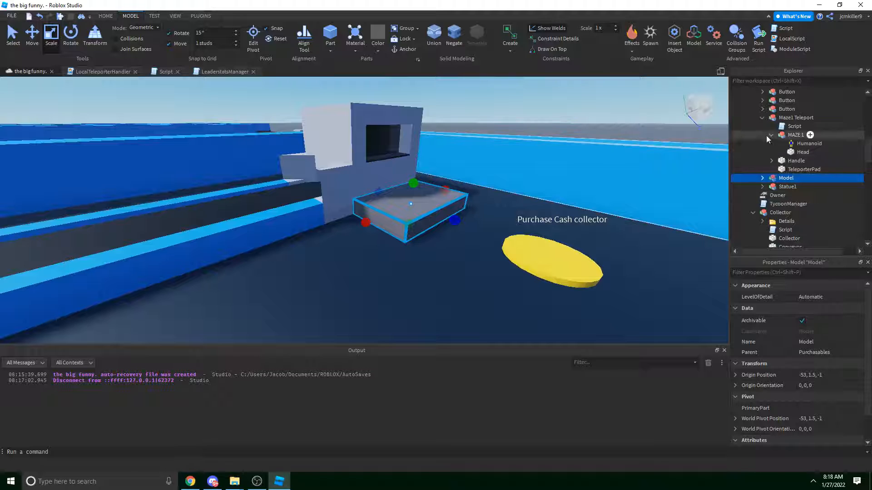
Rename the slab model to CashCollector and expand it to show its part.
click(764, 117)
click(784, 118)
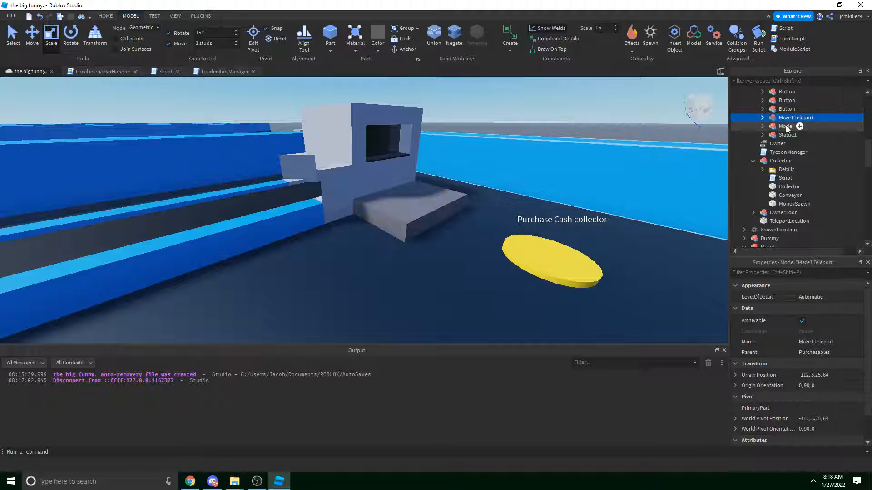
double_click(784, 126)
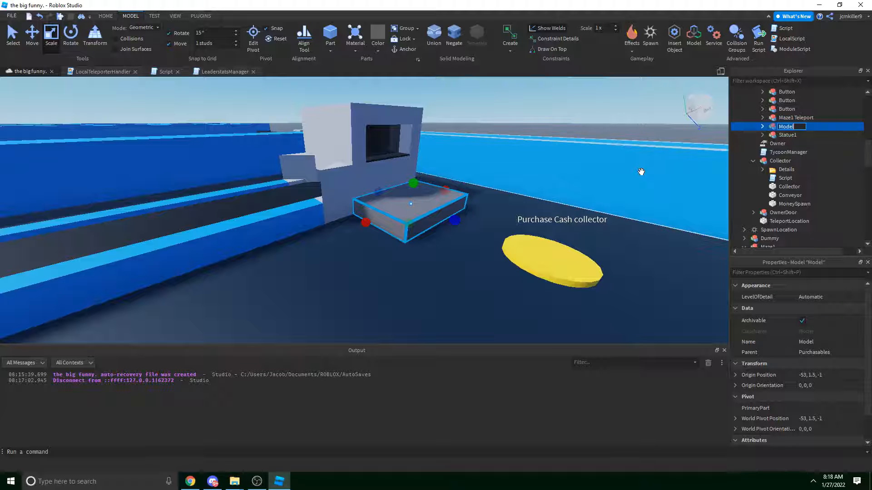
key(w)
right_drag(594, 140, 582, 155)
click(787, 118)
click(780, 126)
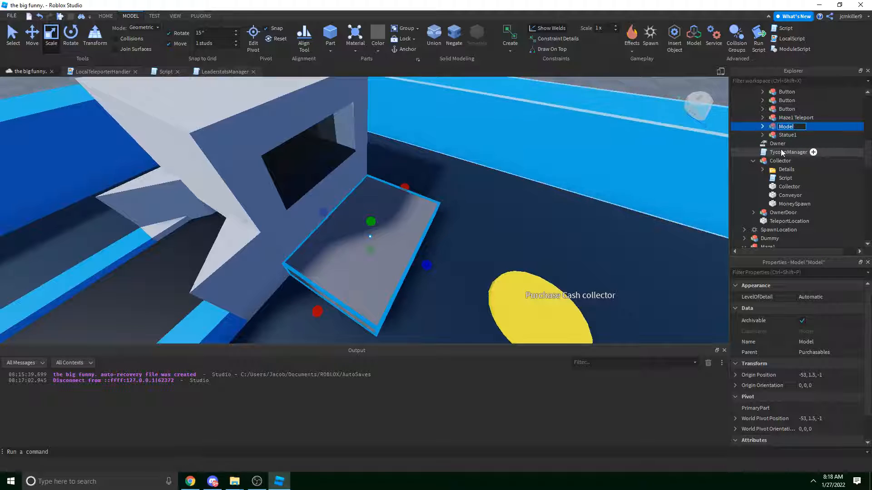
text(CashCollector)
key(Return)
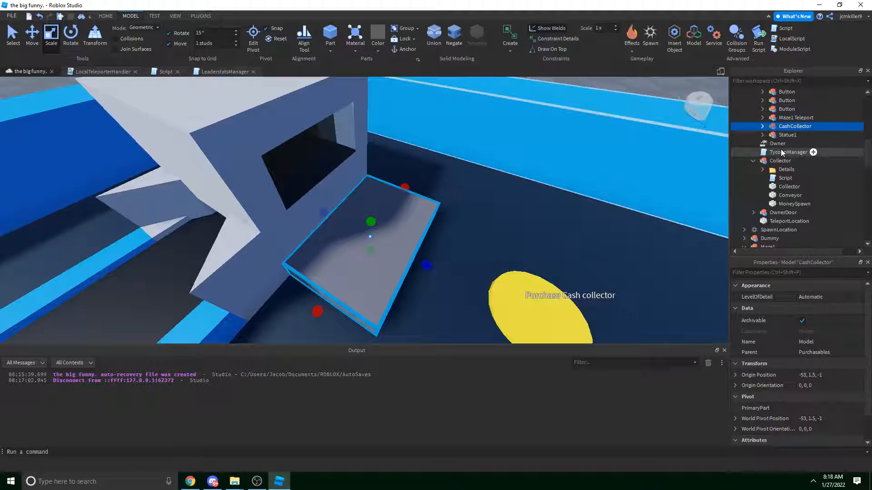
click(763, 126)
scroll(607, 164, down, 5)
right_drag(607, 163, 607, 163)
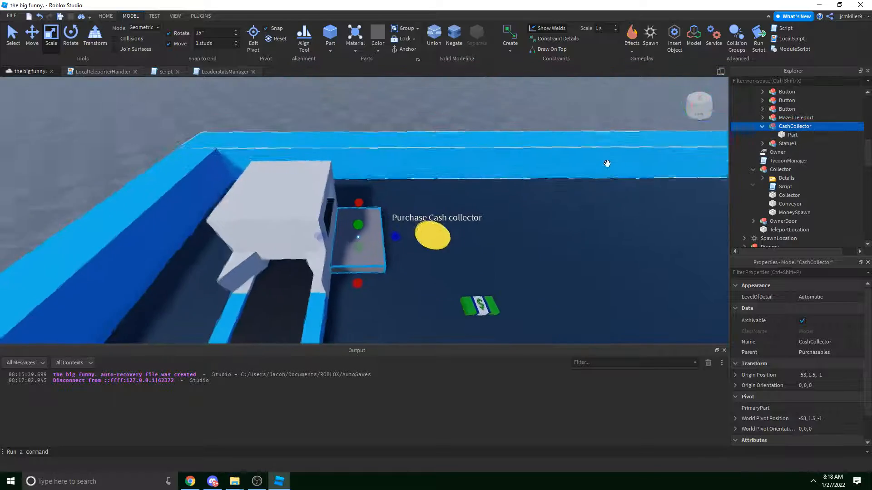
Shift the Cash collector purchase button farther out along the floor.
scroll(438, 205, up, 4)
right_drag(437, 205, 437, 205)
scroll(373, 220, down, 5)
right_drag(370, 209, 420, 168)
scroll(368, 204, up, 4)
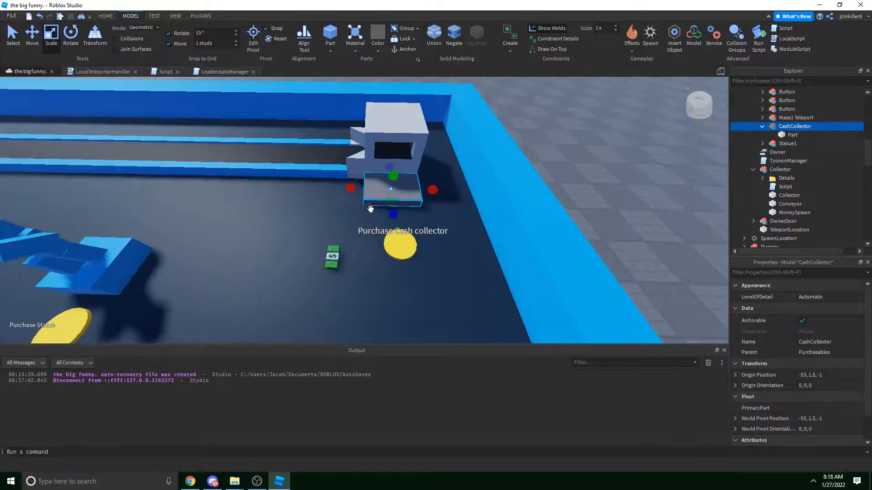
click(427, 201)
drag(424, 166, 527, 170)
Lengthen the CashCollector slab, then narrow it into a raised thin strip.
right_drag(373, 159, 407, 173)
click(374, 160)
click(407, 173)
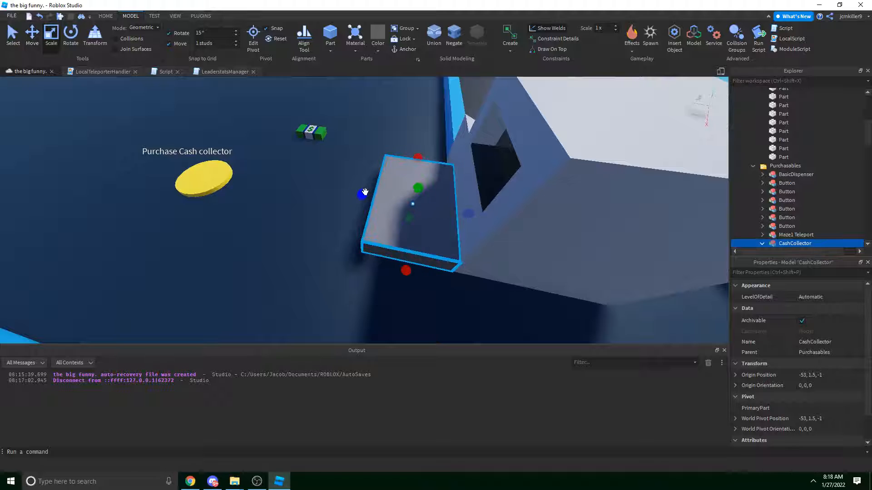
drag(362, 195, 329, 189)
right_drag(416, 189, 438, 197)
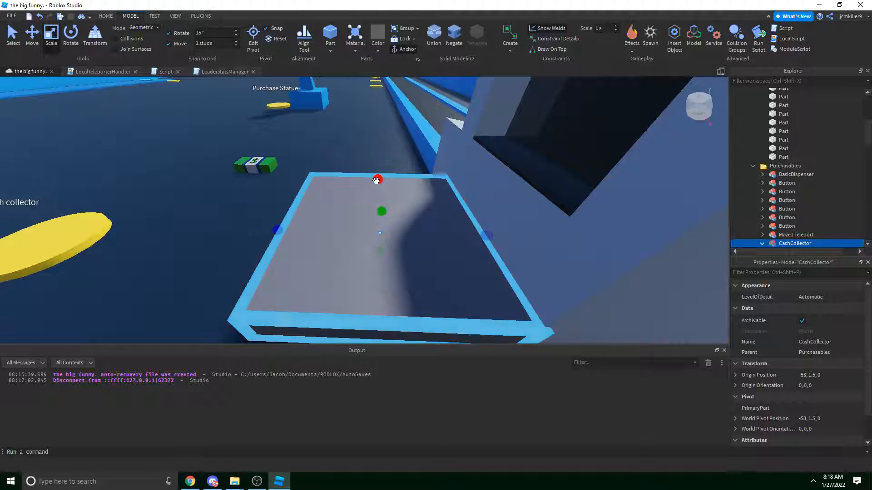
key(ctrl+2)
key(ctrl+3)
right_drag(381, 204, 384, 204)
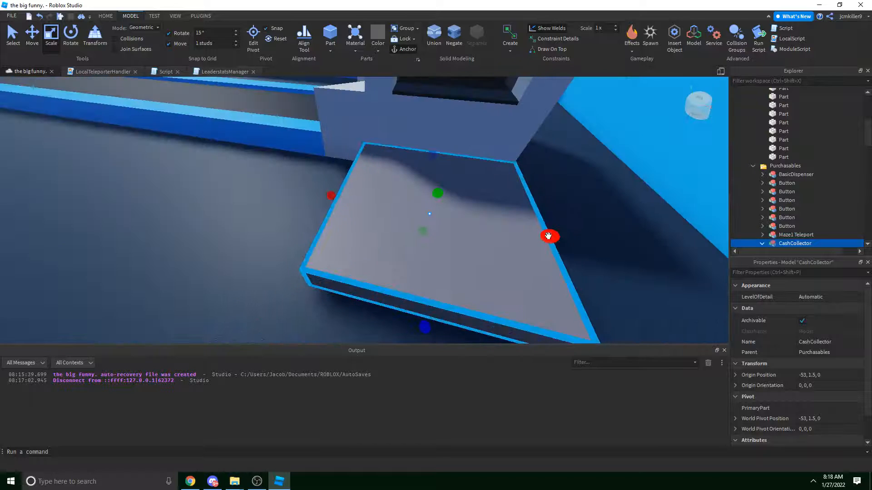
drag(550, 235, 354, 152)
right_drag(354, 152, 342, 154)
Shrink the strip into a small cube, try a raised duplicate, then undo the copy.
key(ctrl+3)
key(Delete)
scroll(343, 154, down, 3)
key(ctrl+z)
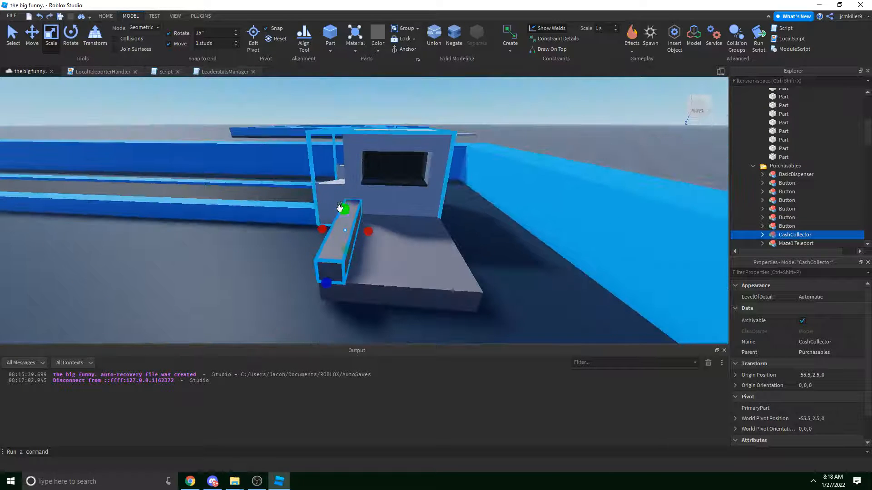
right_drag(354, 202, 354, 203)
mouse_move(468, 249)
mouse_down()
mouse_move(337, 249)
mouse_move(466, 245)
mouse_up()
key(ctrl+d)
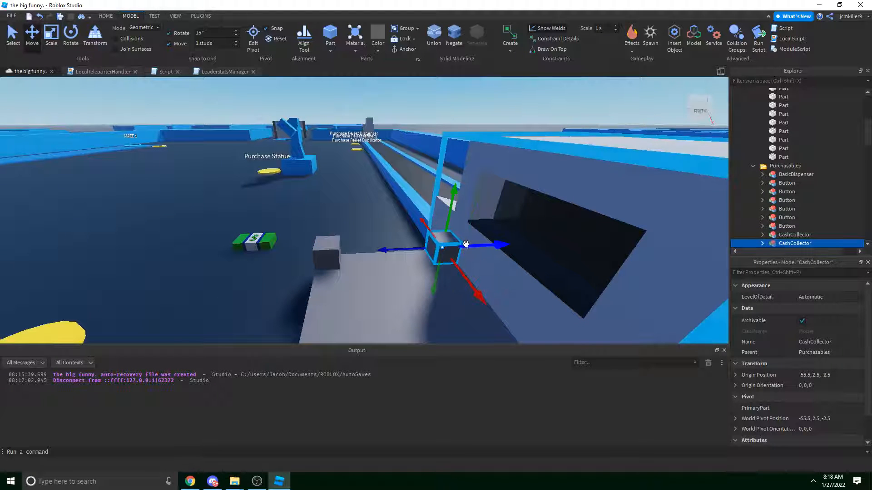
drag(452, 202, 467, 106)
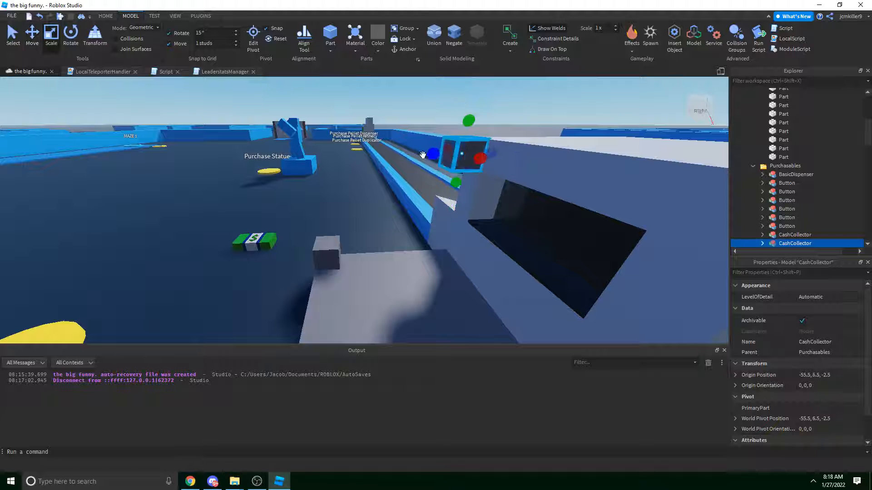
key(ctrl+z)
key(ctrl+z)
key(ctrl+z)
key(ctrl+z)
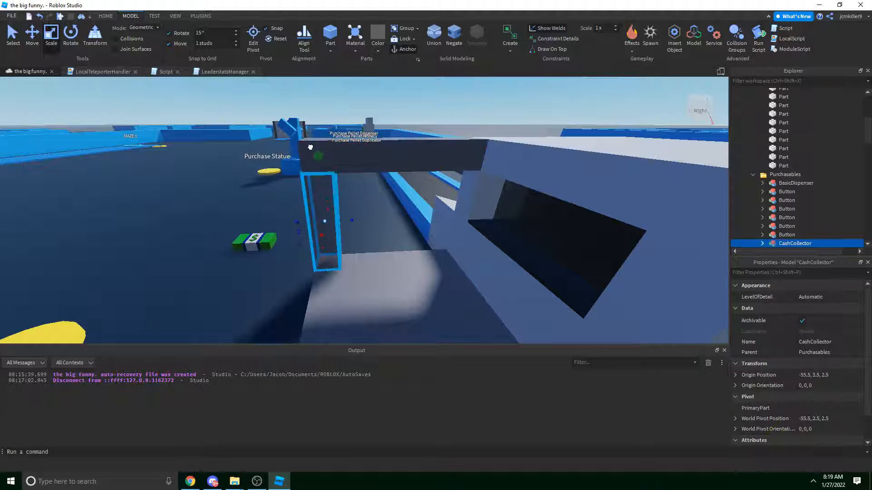
Stretch the bar into a pillar, duplicate it across the booth, then delete the trial pillars.
drag(310, 147, 312, 143)
right_drag(312, 144, 327, 158)
drag(305, 200, 349, 262)
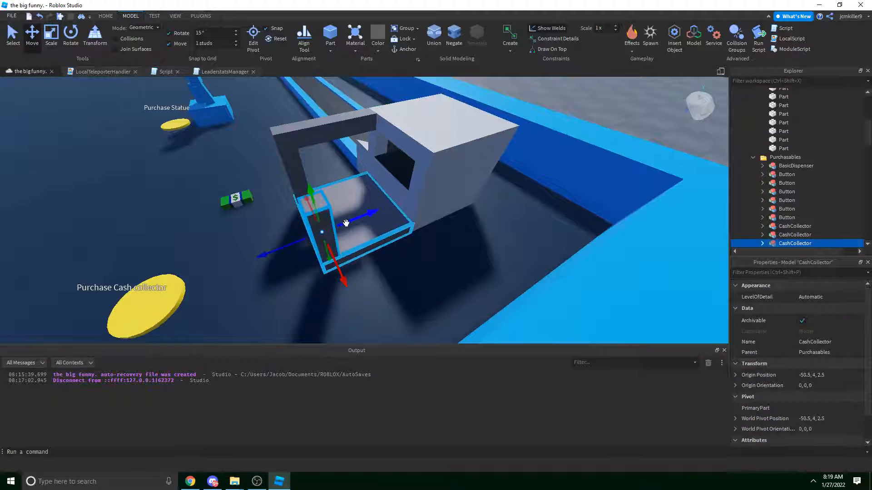
key(ctrl+d)
drag(346, 223, 430, 213)
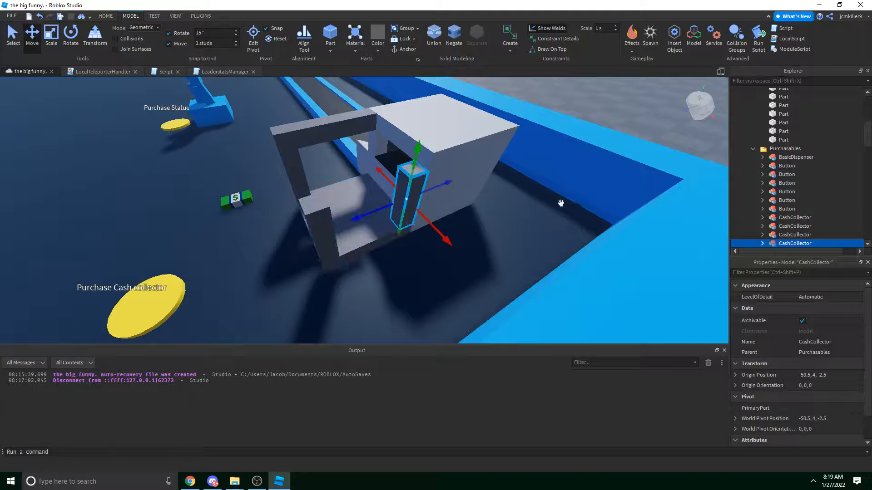
key(Delete)
click(324, 224)
key(Delete)
click(412, 208)
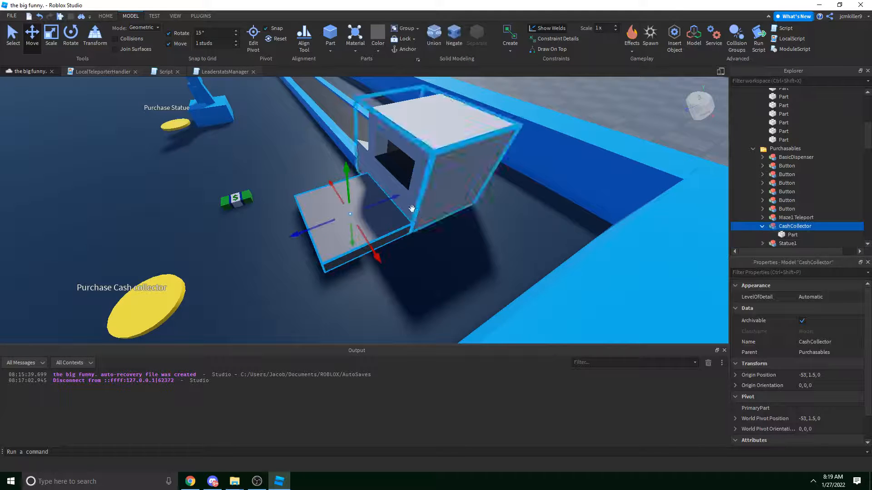
Duplicate the grey floor slab and resize the copy into a narrow bar.
scroll(397, 225, up, 3)
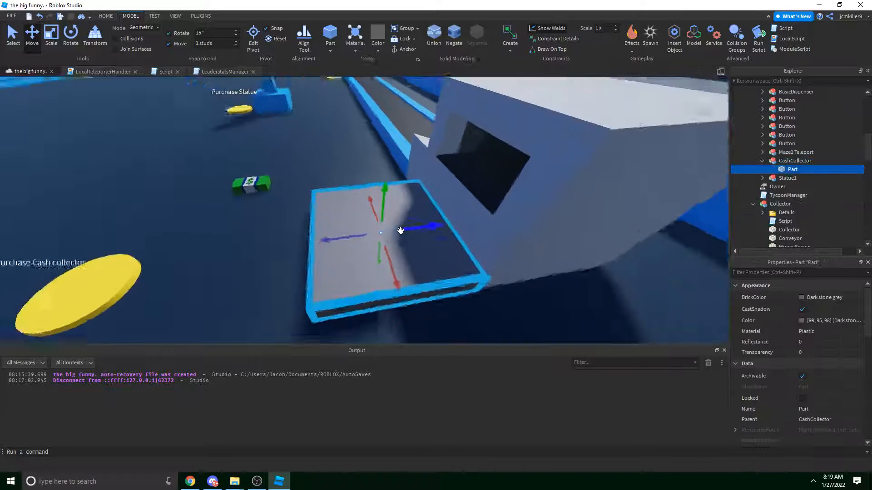
key(ctrl+d)
right_drag(396, 168, 430, 167)
key(ctrl+3)
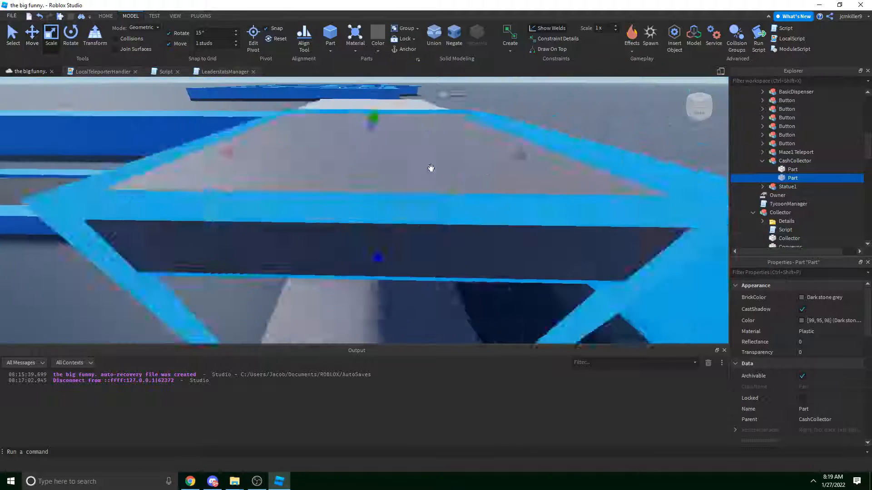
scroll(430, 168, down, 4)
drag(498, 183, 363, 197)
scroll(364, 197, up, 3)
right_drag(364, 197, 410, 212)
scroll(364, 196, down, 3)
Duplicate the narrow bar twice, shifting one copy sideways and lowering another down the booth front.
key(ctrl+2)
key(ctrl+d)
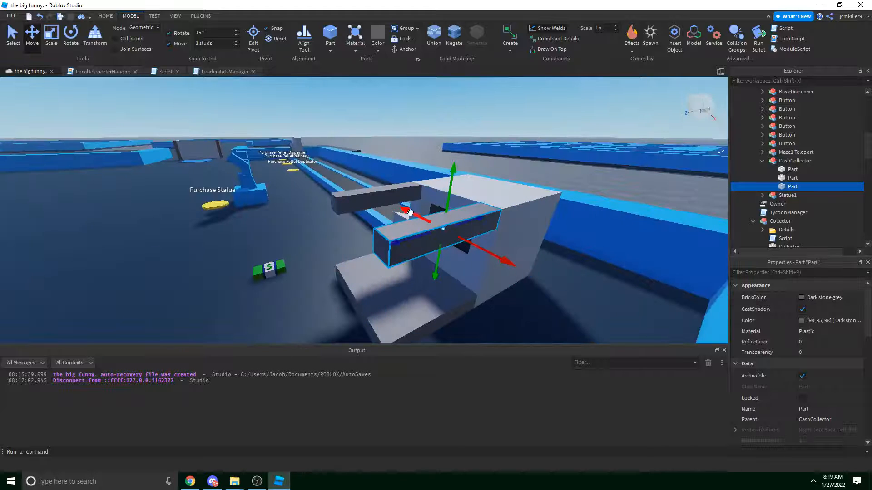
key(ctrl+2)
drag(401, 252, 401, 253)
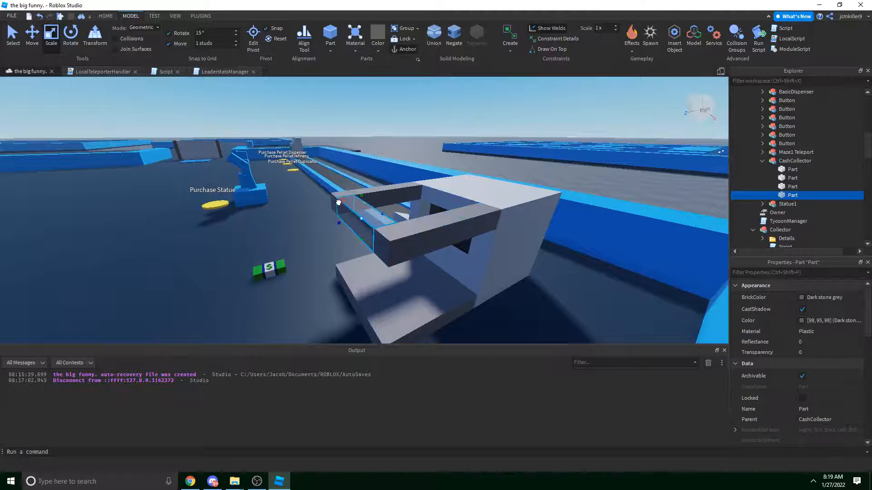
right_drag(338, 202, 369, 262)
key(ctrl+2)
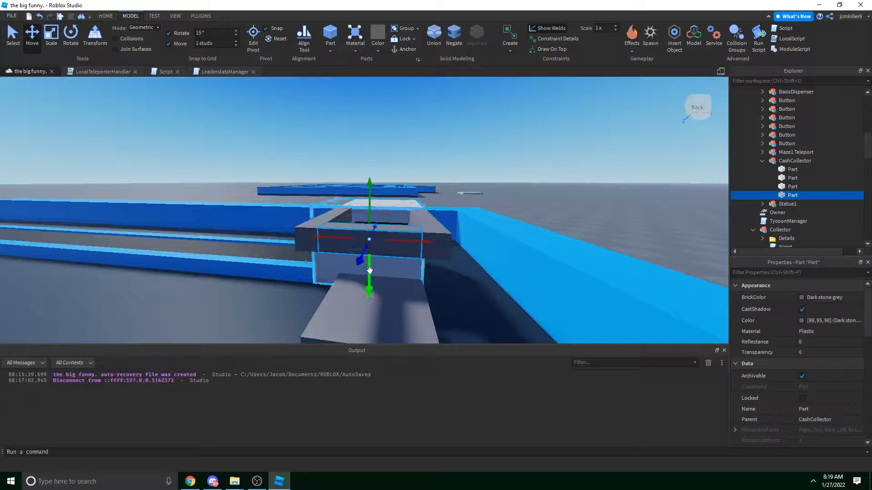
key(ctrl+d)
drag(369, 270, 367, 287)
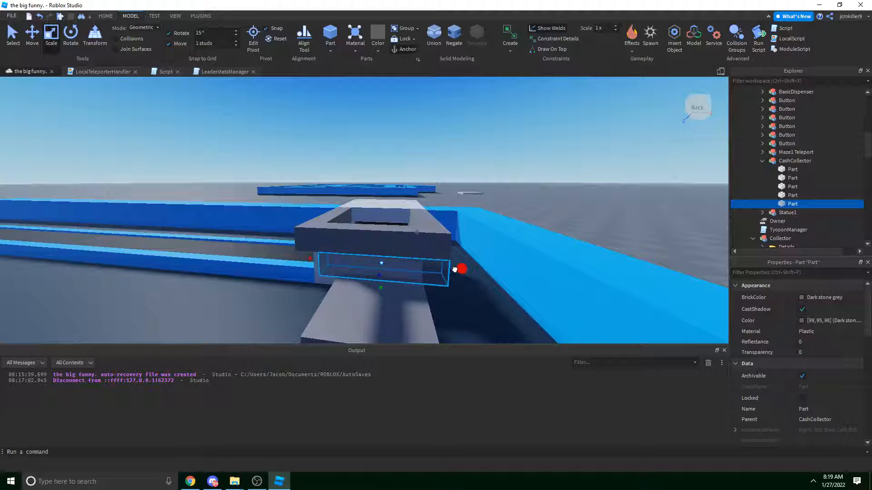
scroll(408, 284, down, 5)
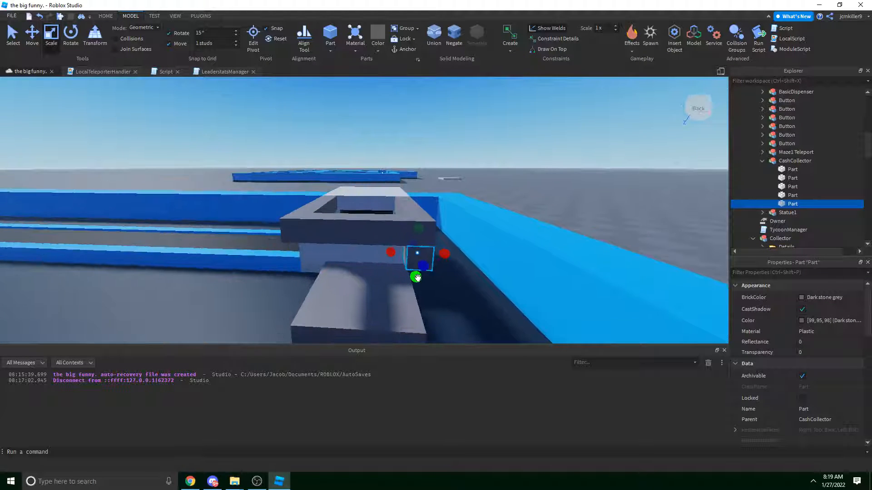
key(ctrl+2)
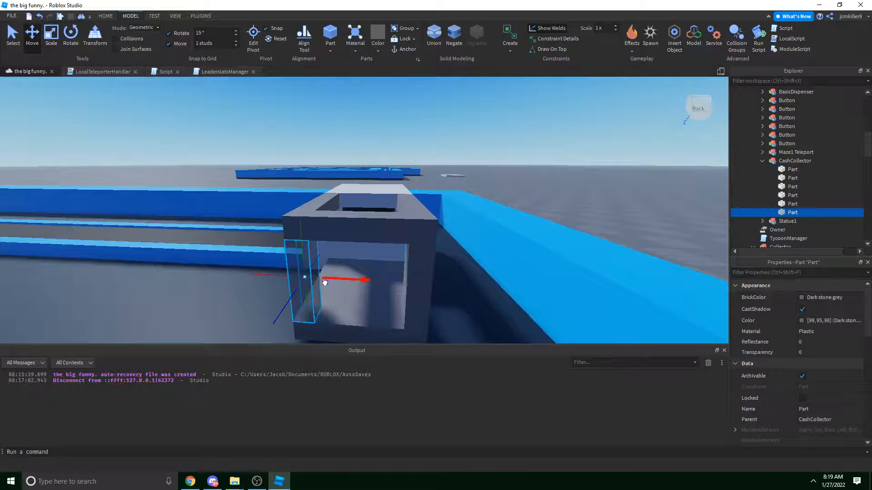
Select the floor piece inside the CashCollector booth.
right_drag(325, 283, 498, 197)
click(498, 197)
scroll(499, 195, up, 5)
click(467, 227)
right_drag(467, 227, 374, 195)
alt+click(409, 217)
click(419, 153)
alt+click(341, 229)
right_drag(341, 229, 356, 222)
Adjust the floor piece's width and duplicate it, undoing an accidental shift of the whole model.
key(w)
drag(376, 208, 376, 206)
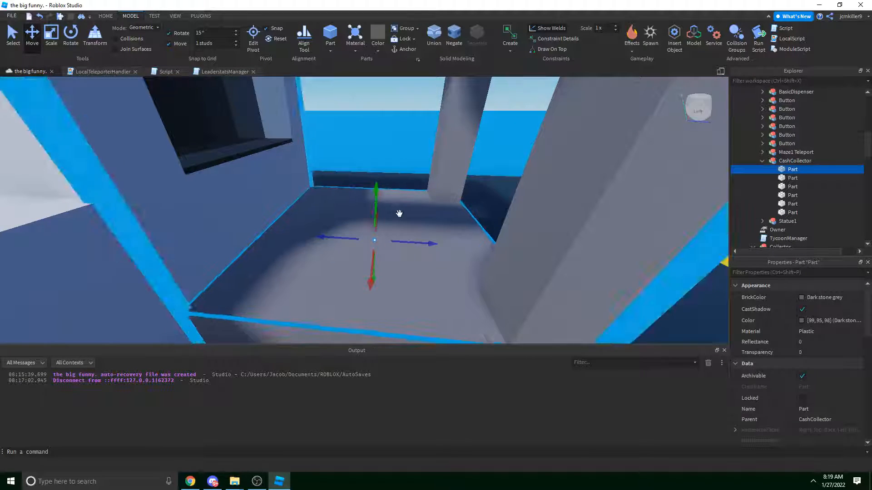
right_drag(399, 214, 402, 219)
key(ctrl+3)
drag(480, 234, 485, 234)
key(ctrl+d)
click(376, 204)
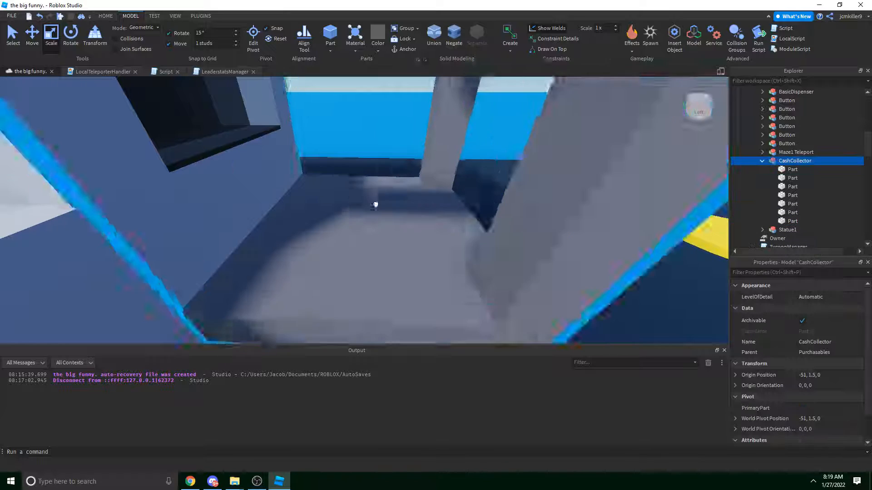
drag(375, 204, 371, 212)
key(ctrl+z)
Duplicate the floor piece, shorten the copy, and slim a further duplicate into a thin strip.
alt+click(329, 217)
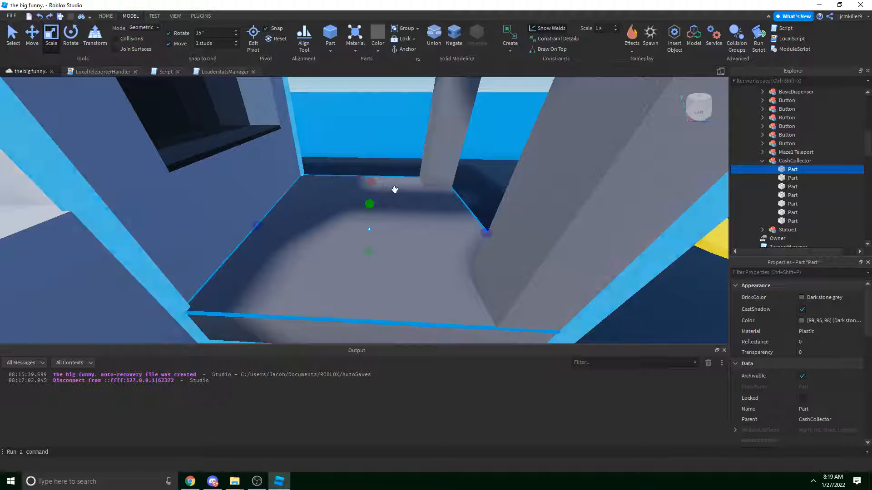
drag(369, 182, 362, 252)
right_drag(362, 252, 361, 255)
key(ctrl+z)
key(ctrl+d)
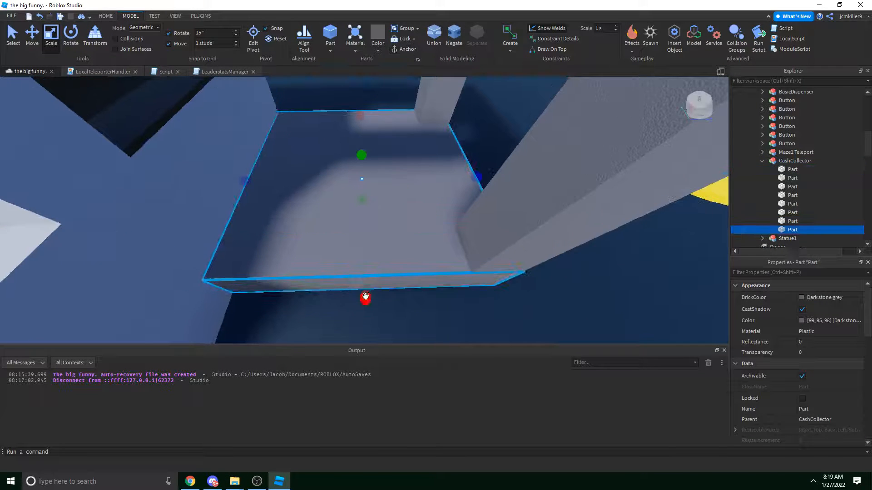
drag(365, 298, 362, 250)
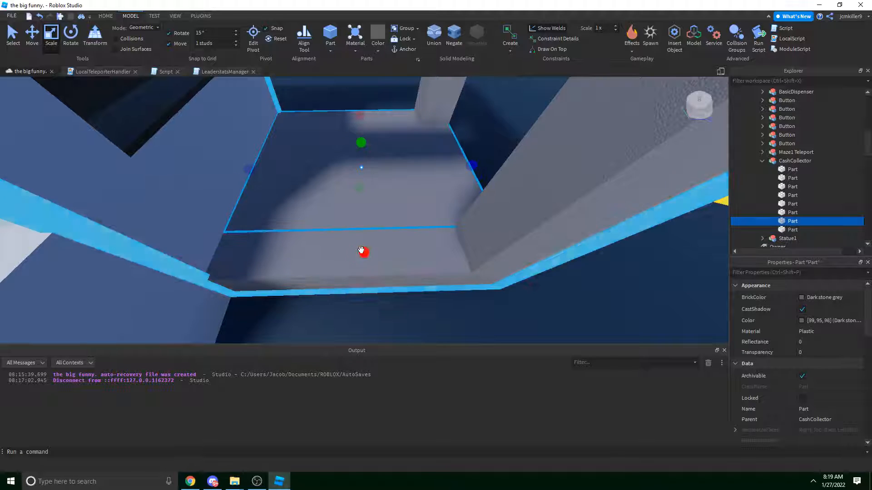
key(ctrl+d)
drag(243, 181, 452, 196)
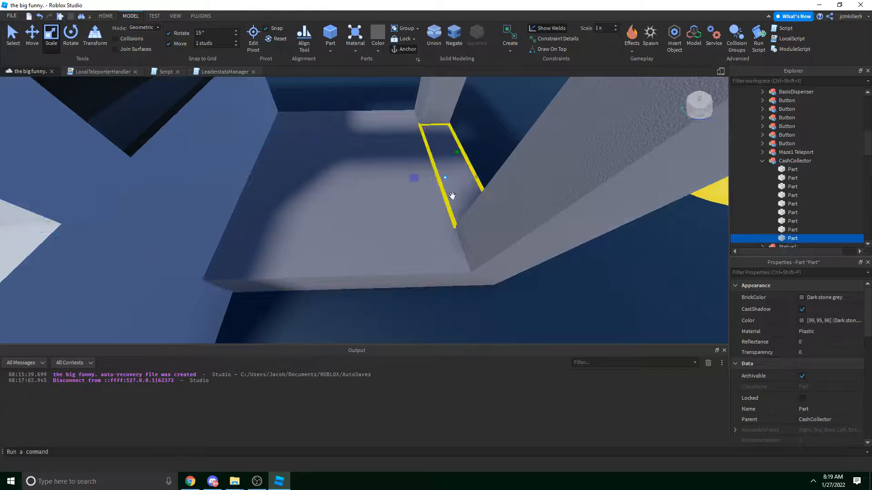
Colour the inner floor panel Really black.
click(356, 145)
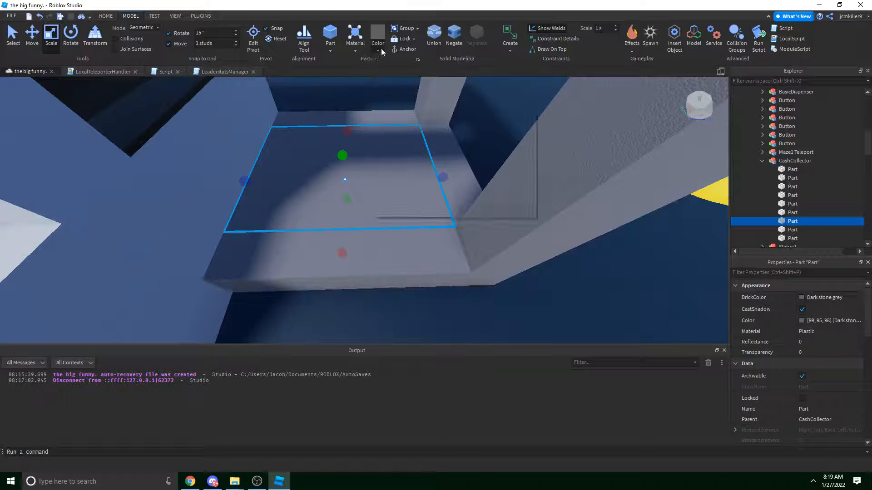
click(379, 50)
click(385, 210)
right_drag(386, 208, 385, 199)
Shorten the back pillar and the front-right pillar by raising their bottom edges.
click(378, 189)
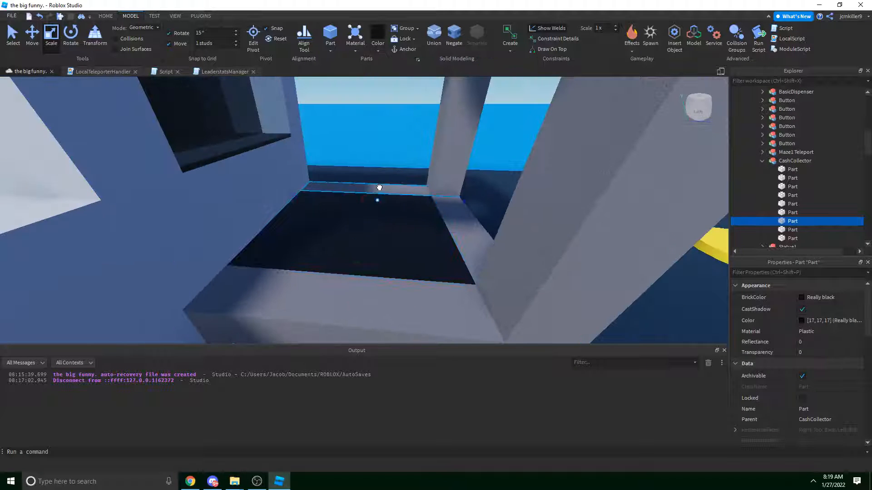
click(450, 178)
drag(438, 203, 435, 178)
click(502, 282)
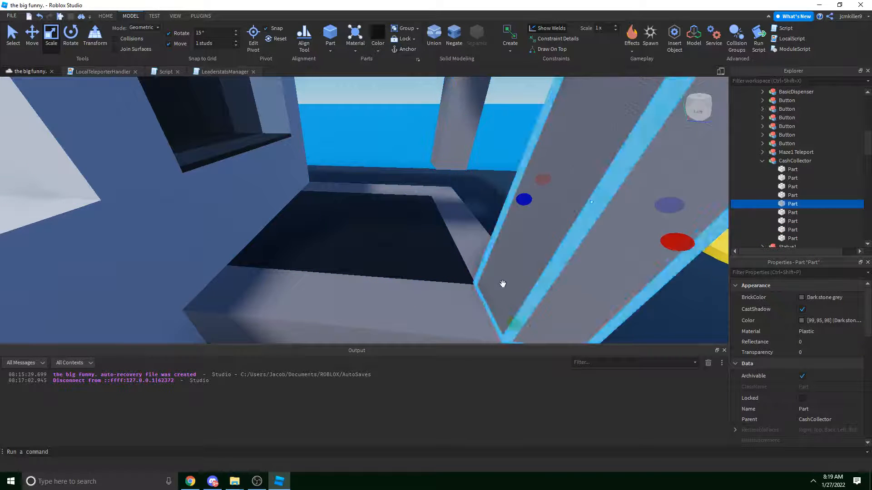
right_drag(502, 285, 507, 309)
drag(489, 292, 492, 247)
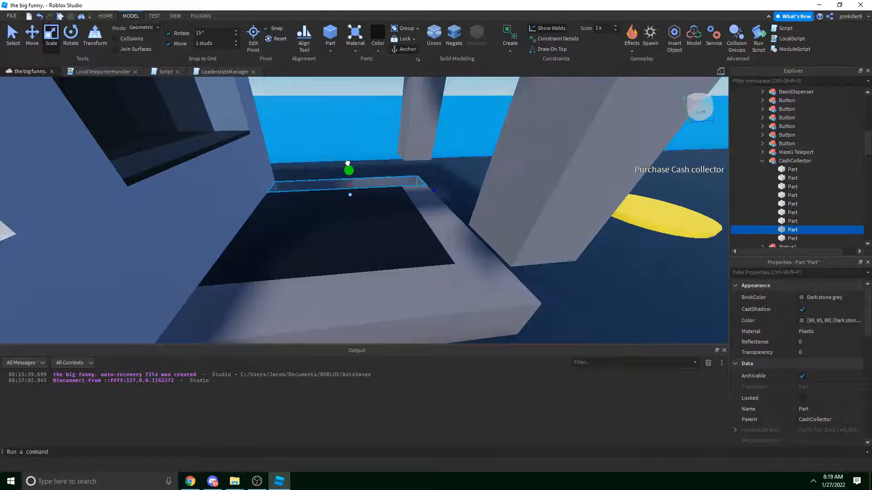
click(428, 137)
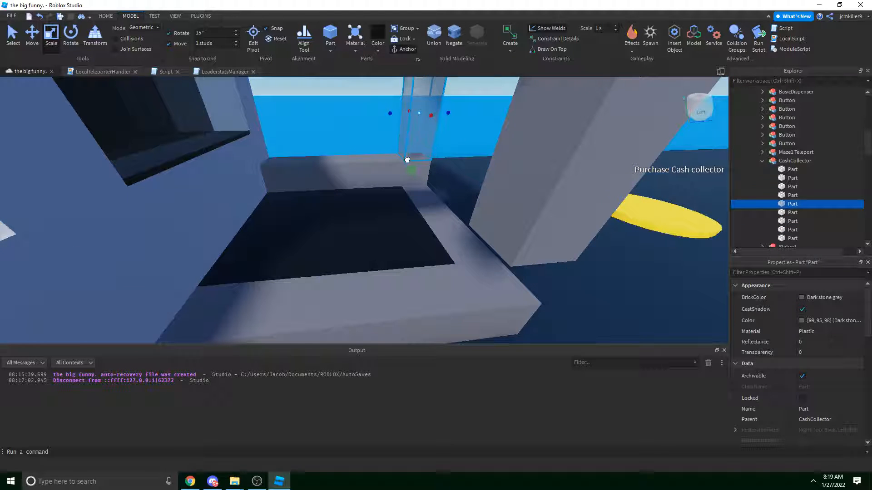
click(503, 206)
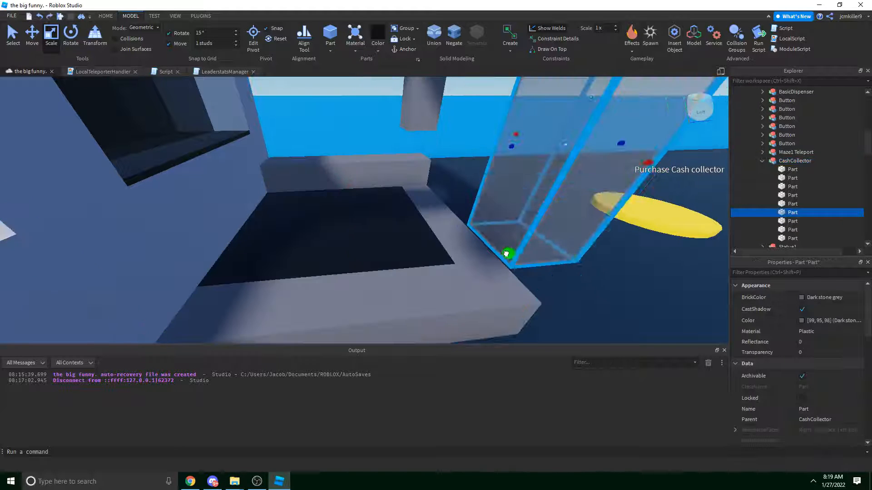
drag(506, 254, 532, 200)
scroll(516, 222, down, 5)
scroll(434, 196, up, 3)
right_drag(434, 197, 433, 197)
scroll(434, 197, up, 2)
Make the side, front and back pieces of the booth taller.
click(410, 270)
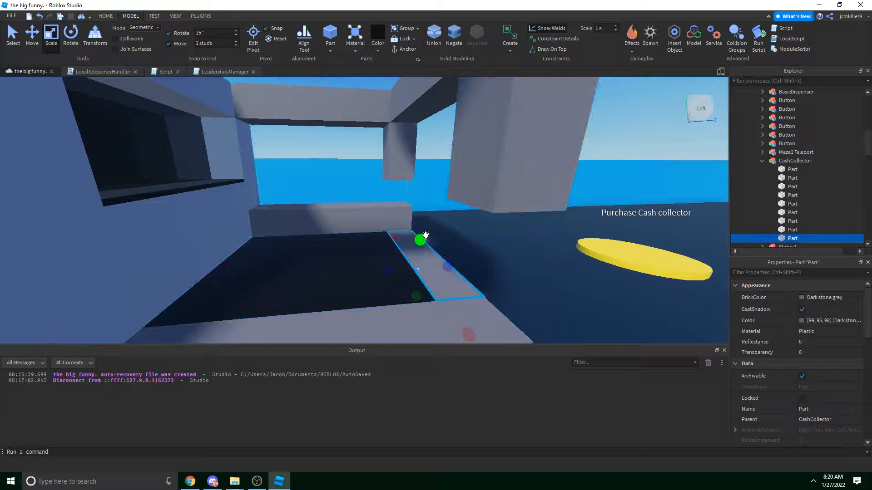
drag(425, 235, 423, 197)
scroll(423, 197, down, 3)
click(337, 279)
drag(348, 258, 351, 202)
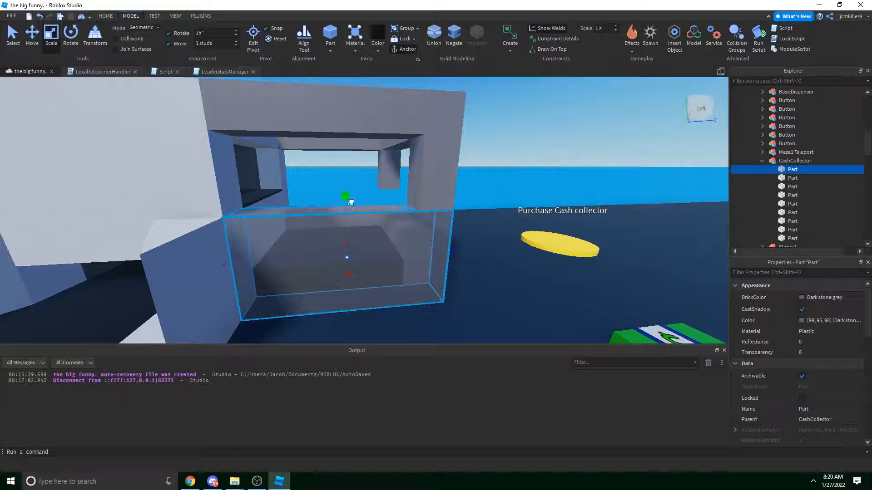
scroll(356, 200, up, 2)
right_drag(351, 202, 418, 170)
scroll(418, 170, down, 3)
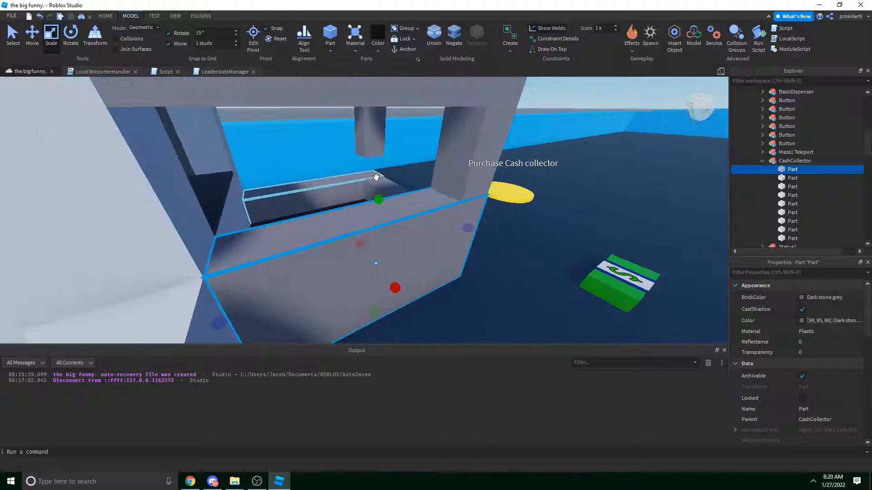
drag(400, 180, 394, 155)
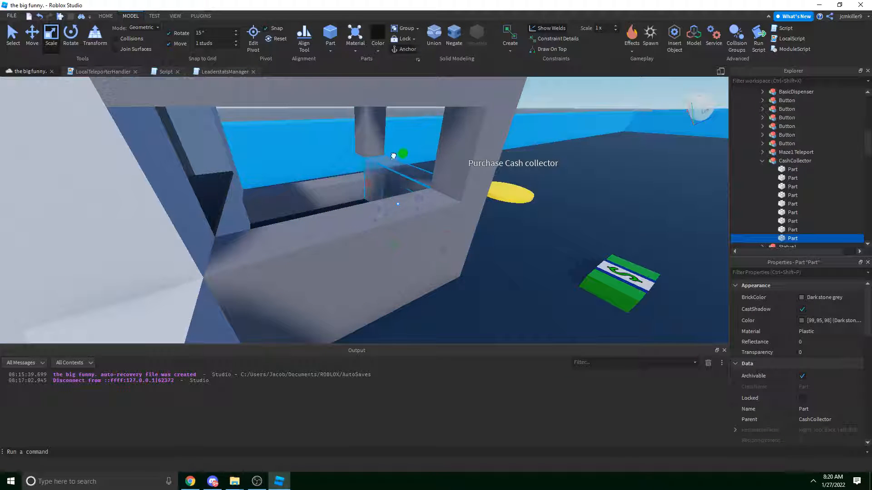
click(335, 179)
drag(320, 171, 323, 146)
scroll(340, 151, down, 3)
right_drag(323, 146, 341, 151)
Undo an accidental widening of a booth side wall into a wide block.
click(432, 131)
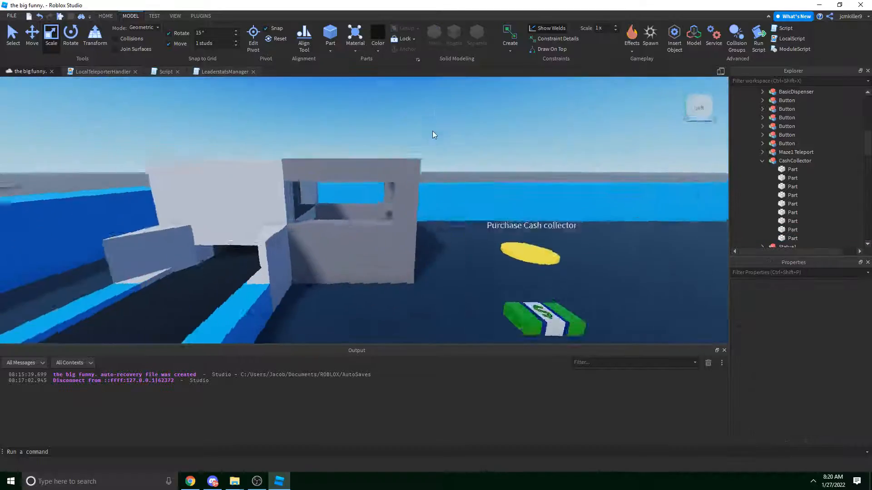
scroll(432, 131, up, 5)
right_drag(433, 130, 432, 131)
key(s)
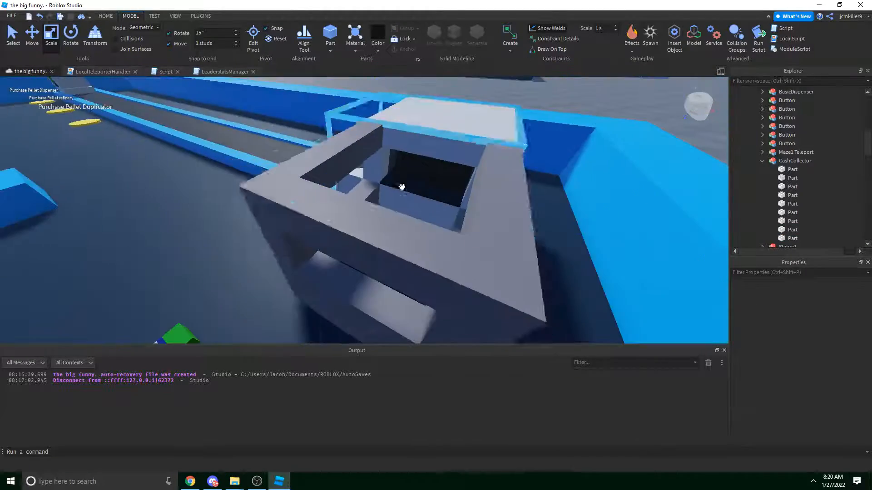
click(380, 208)
key(a)
right_drag(379, 209, 379, 208)
drag(377, 193, 239, 171)
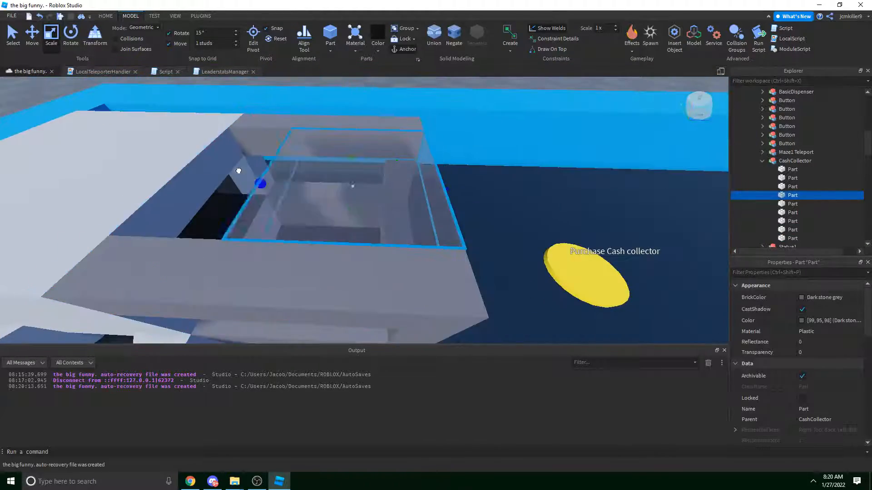
drag(183, 167, 238, 132)
right_drag(237, 132, 237, 132)
key(s)
click(427, 147)
key(w)
right_drag(427, 147, 426, 147)
key(s)
key(ctrl+z)
Open and dismiss the CashCollector model's action list, undoing a stray change.
key(w)
right_drag(471, 120, 471, 120)
click(471, 120)
key(w)
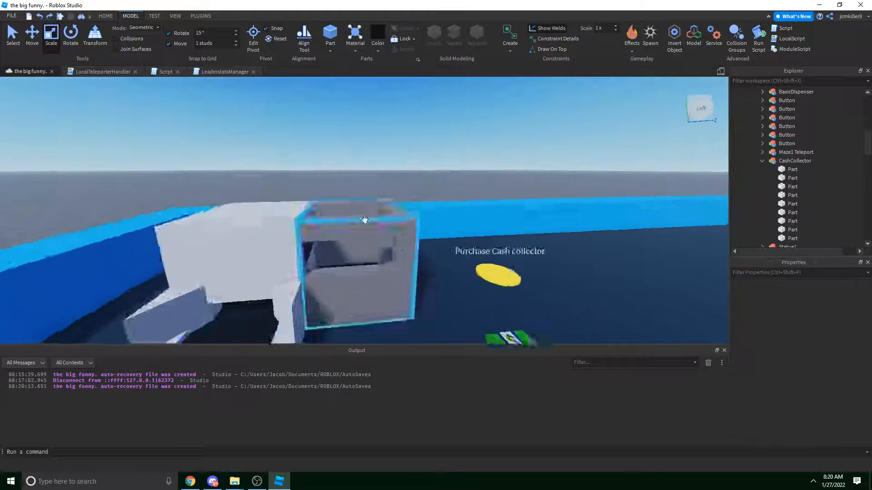
right_click(349, 231)
right_drag(361, 215, 361, 215)
click(402, 160)
right_drag(403, 161, 403, 161)
key(ctrl+z)
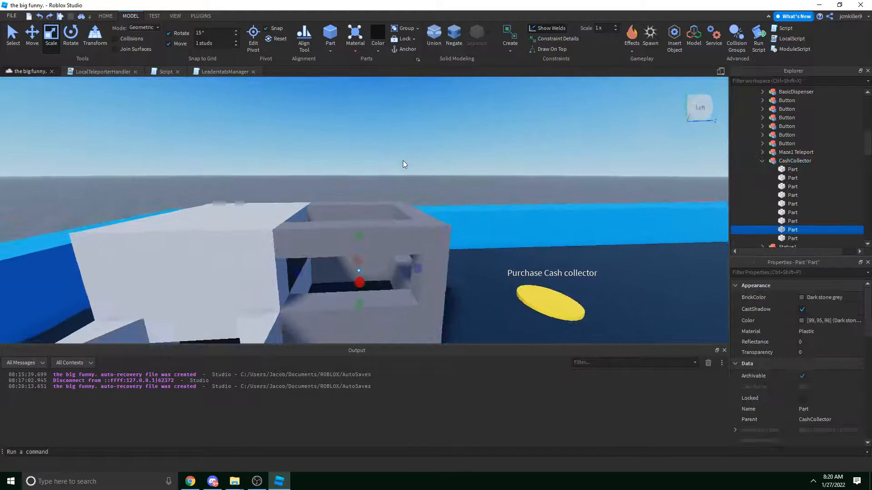
click(402, 161)
key(w)
Raise the lower front slab and the collector's inner slab, and extend the hanging post downward.
alt+click(394, 227)
right_drag(394, 190, 394, 190)
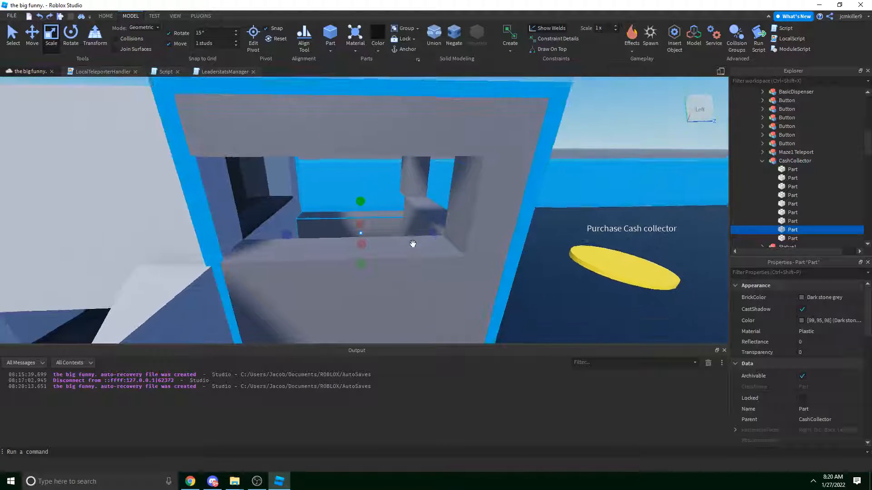
right_drag(412, 243, 412, 242)
click(423, 253)
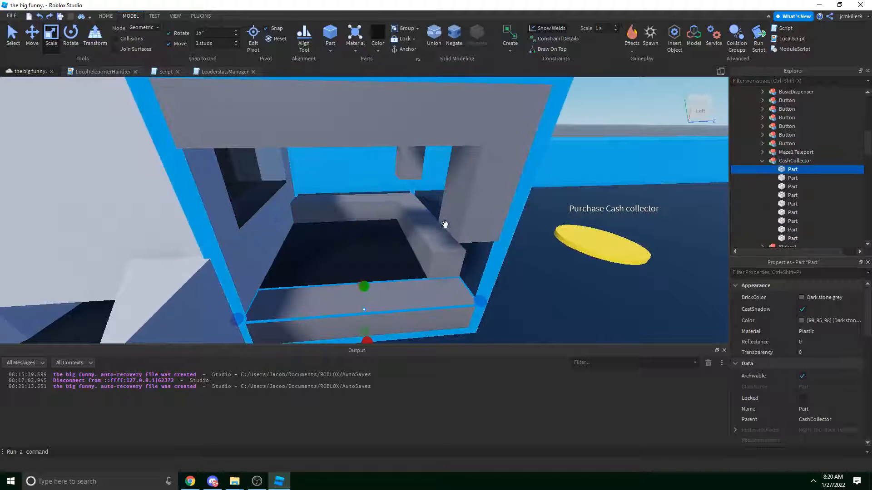
drag(364, 286, 366, 269)
click(490, 216)
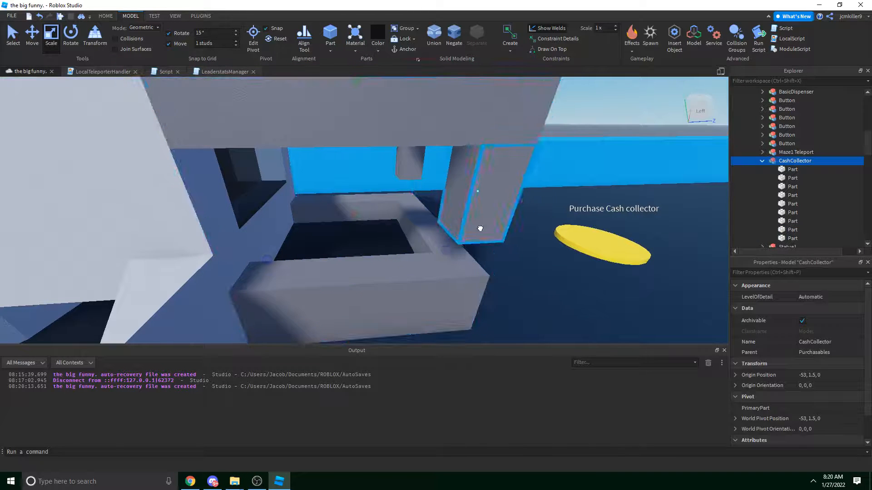
alt+drag(481, 228, 486, 239)
alt+click(406, 169)
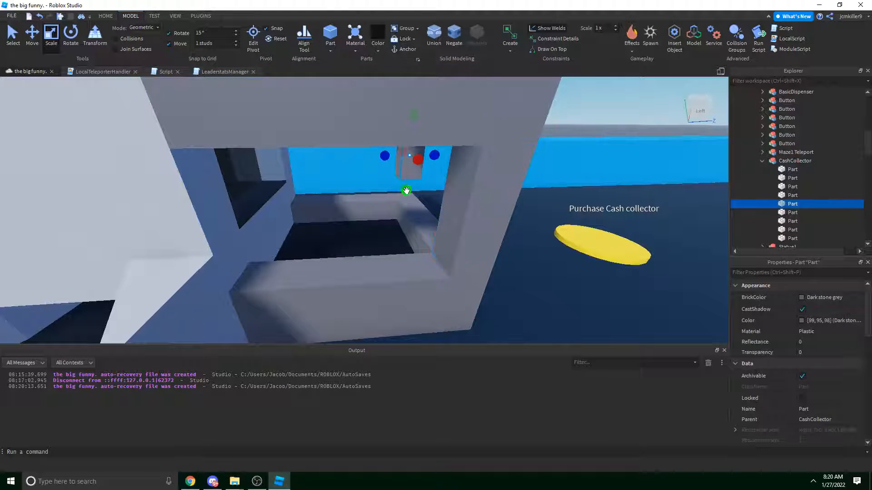
drag(405, 193, 404, 206)
Select the black floor Part, then fly the camera around to the booth's left side.
key(s)
click(462, 167)
key(d)
right_drag(428, 168, 427, 166)
key(w)
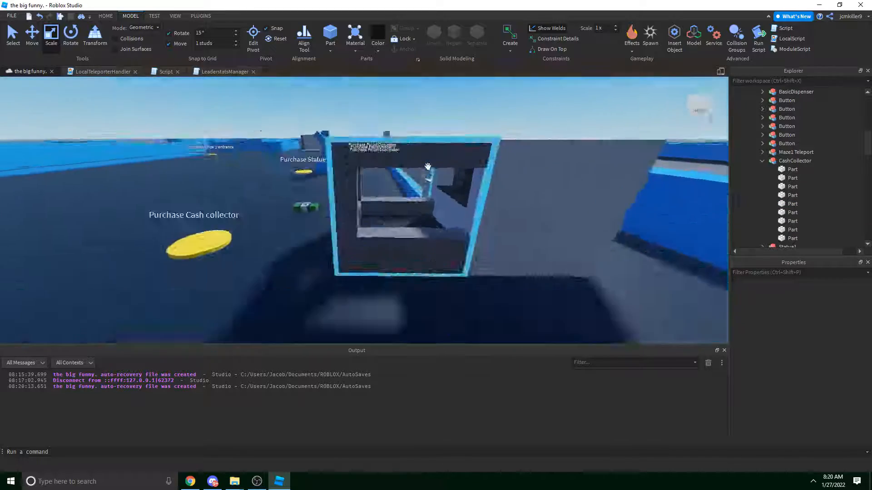
click(356, 209)
key(w)
right_drag(517, 227, 517, 229)
key(s)
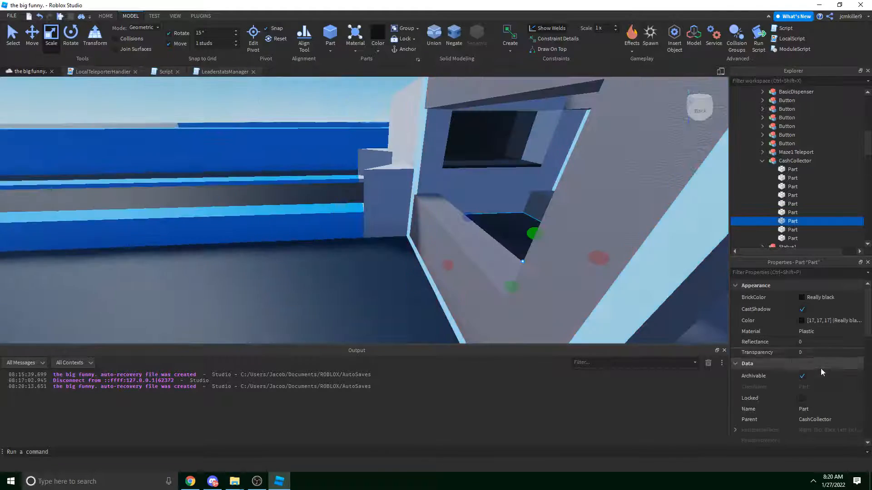
scroll(817, 369, down, 3)
key(d)
right_drag(588, 276, 587, 276)
key(w)
right_drag(299, 172, 299, 173)
Select the transparent pane in the collector opening and resize it to 1, 3, 5.
key(w)
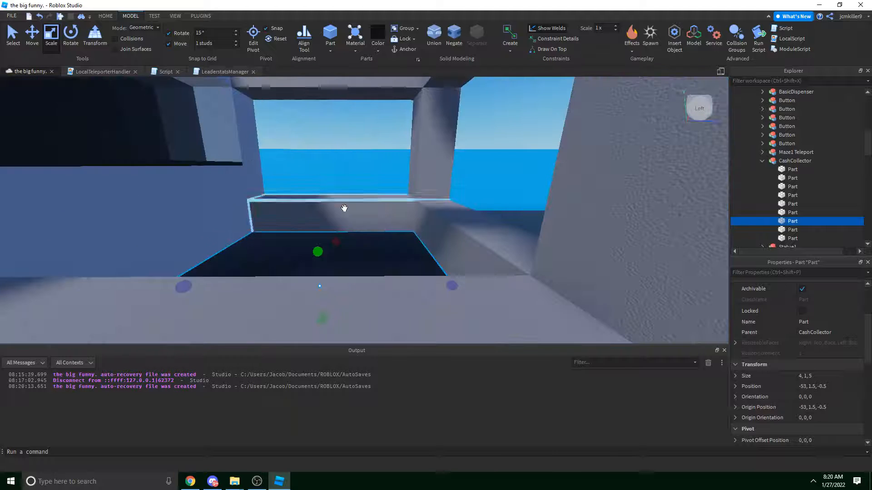
click(349, 181)
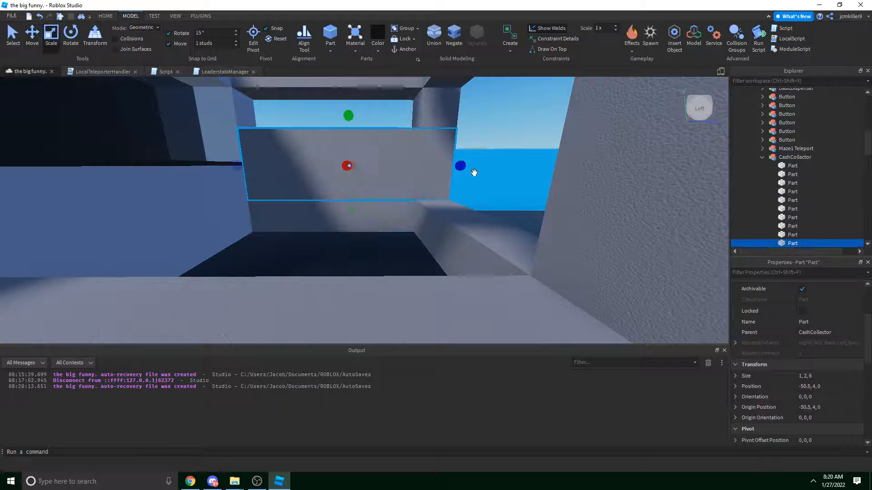
drag(475, 173, 413, 151)
key(e)
drag(333, 165, 342, 137)
key(s)
key(ctrl+2)
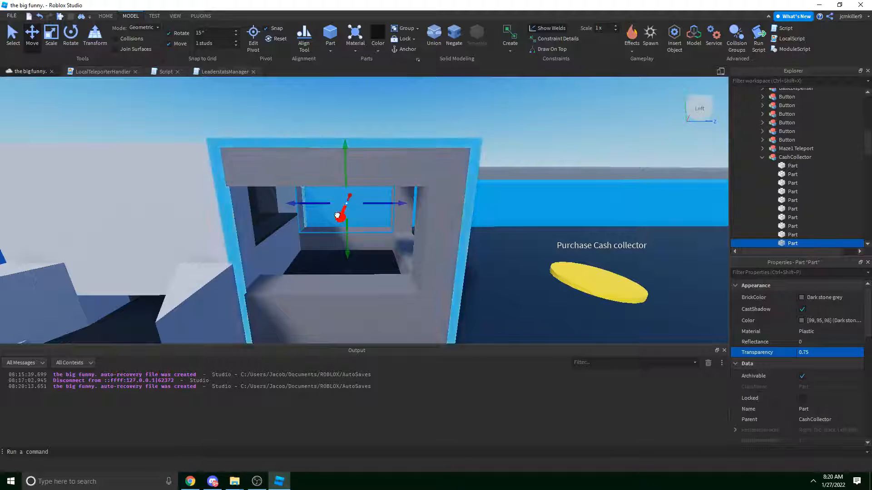
Discard a trial copy, then select the pane alone and enter .4 as its Transparency.
key(ctrl+d)
drag(341, 217, 320, 266)
key(s)
click(483, 154)
key(d)
right_drag(483, 155, 423, 177)
key(ctrl+z)
key(ctrl+z)
click(423, 176)
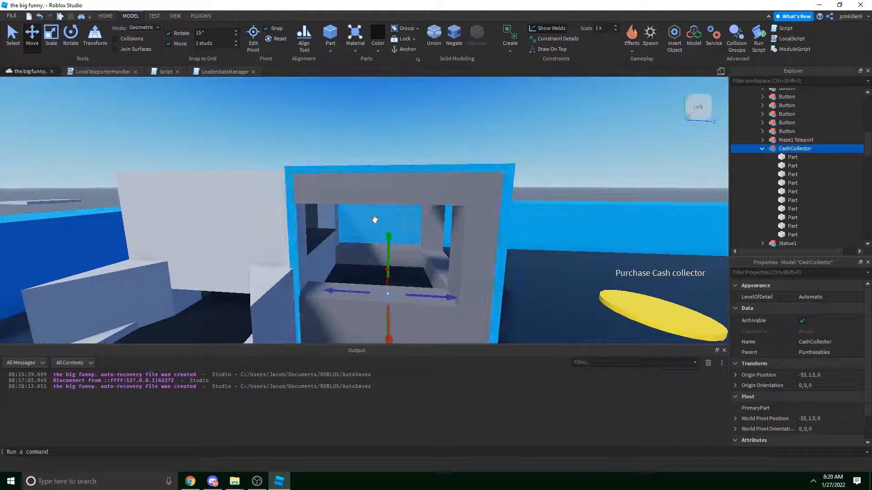
click(375, 219)
click(817, 356)
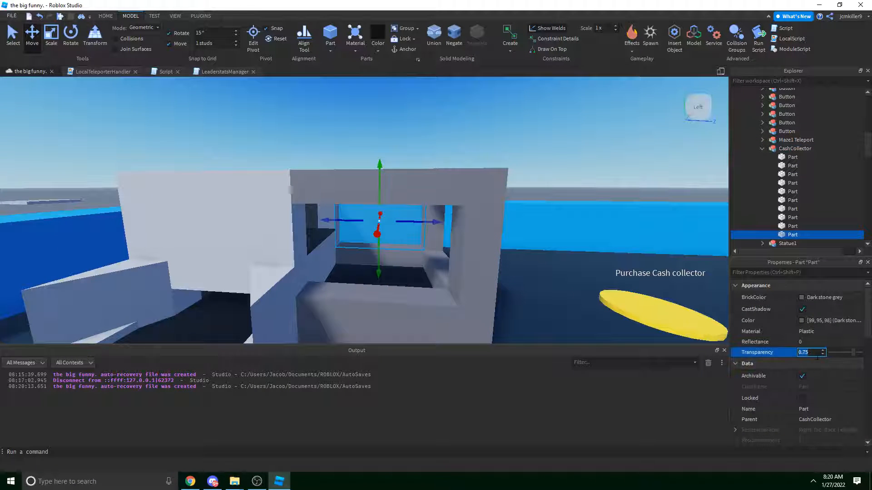
text(.4)
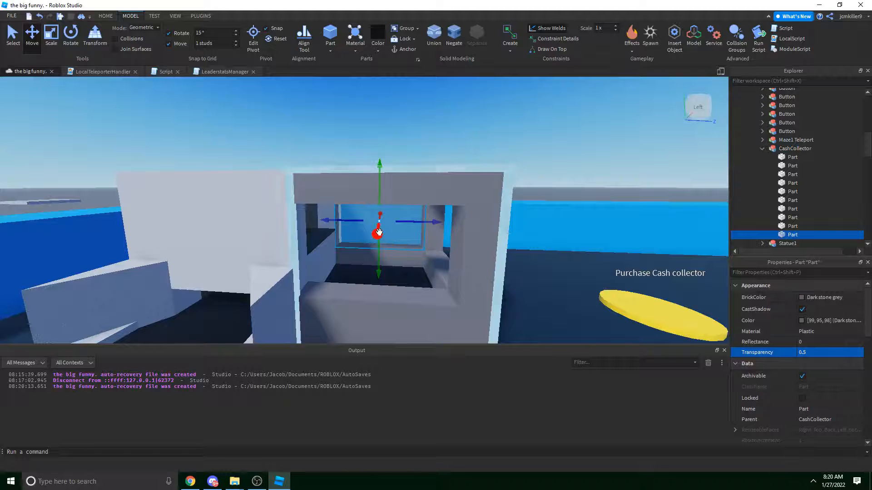
Duplicate the pane twice, sliding the copies forward and along the opening.
key(ctrl+d)
drag(379, 232, 368, 261)
right_drag(368, 260, 380, 252)
key(d)
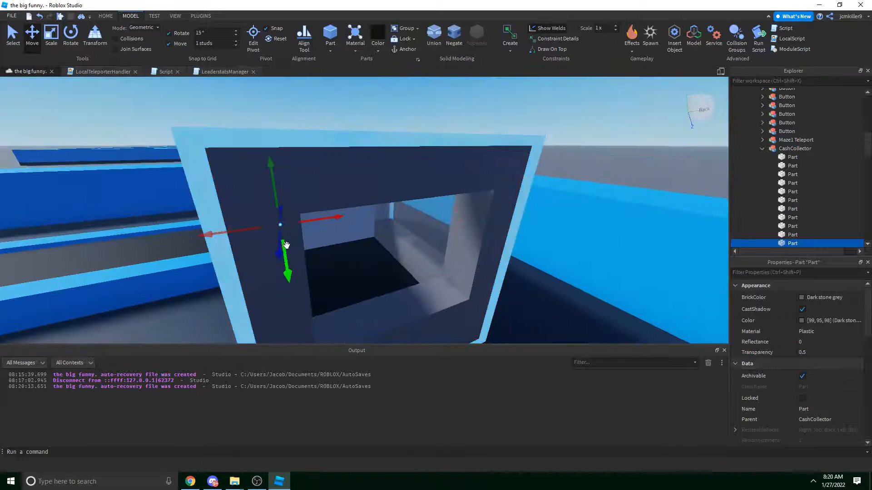
right_drag(282, 245, 282, 251)
key(e)
key(ctrl+d)
drag(333, 222, 392, 217)
key(ctrl+3)
Widen a pane across the box opening, then add a copy raised to the box's top.
right_drag(345, 205, 497, 227)
key(a)
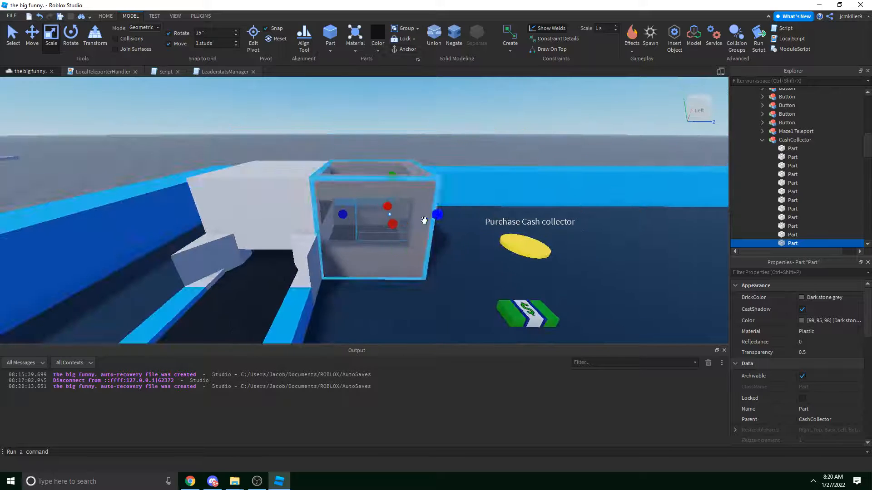
right_drag(406, 221, 337, 214)
key(d)
drag(263, 214, 342, 216)
key(a)
right_drag(344, 216, 430, 244)
key(ctrl+2)
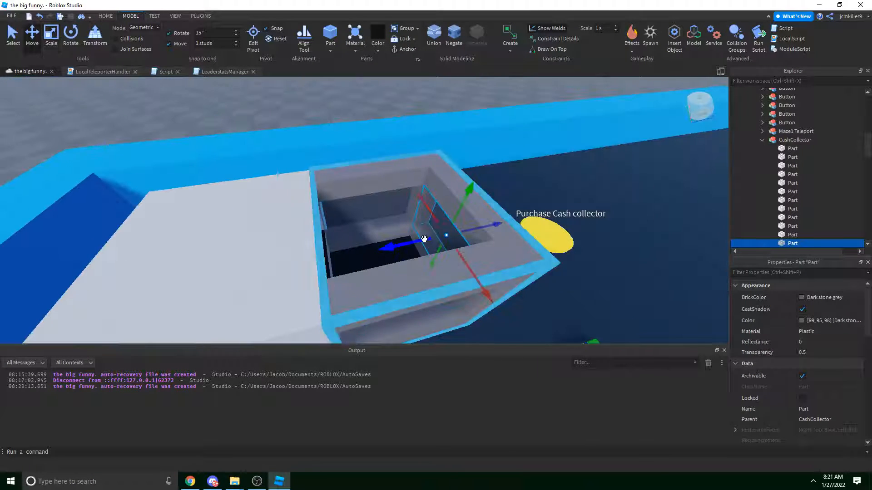
drag(424, 239, 403, 243)
key(ctrl+d)
drag(438, 218, 438, 184)
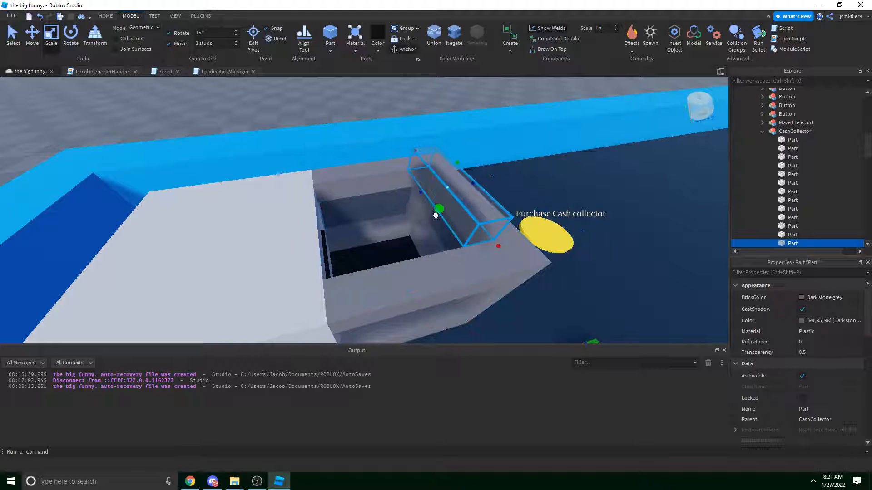
drag(418, 210, 332, 230)
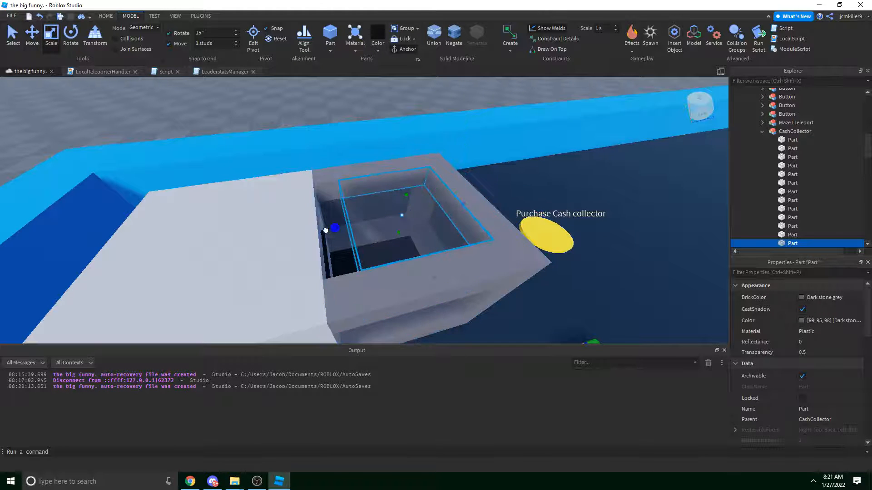
Orbit around the booth to review the finished see-through panel from the front.
right_drag(332, 230, 308, 220)
key(s)
click(450, 192)
key(d)
right_drag(451, 192, 451, 167)
key(d)
key(s)
key(a)
key(a)
key(w)
key(d)
key(s)
key(a)
key(w)
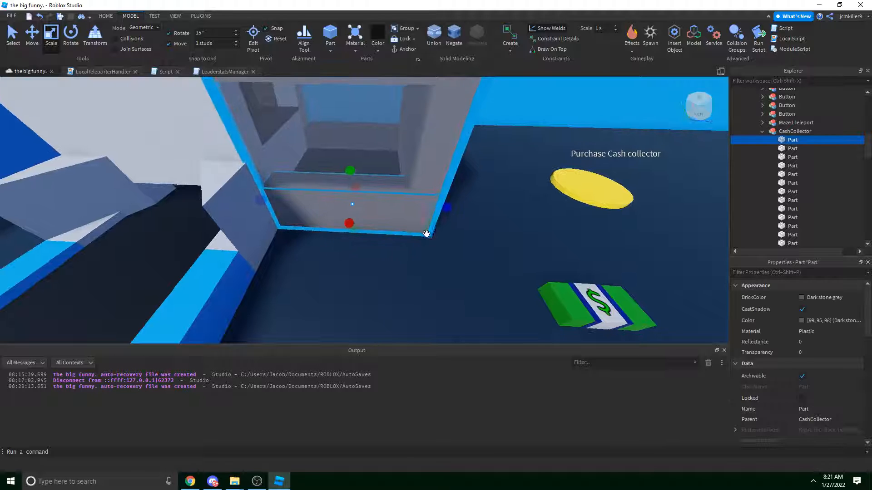
key(d)
mouse_move(427, 234)
right_down()
mouse_move(418, 228)
mouse_move(430, 212)
mouse_move(433, 219)
right_up()
key(s)
key(a)
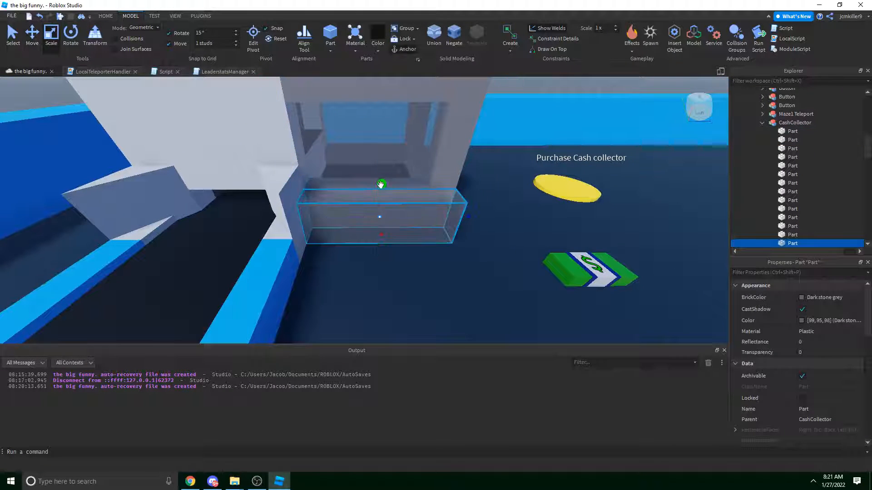
Colour the booth's front block Medium stone grey.
key(w)
right_drag(381, 185, 396, 199)
click(378, 50)
click(410, 211)
key(d)
key(a)
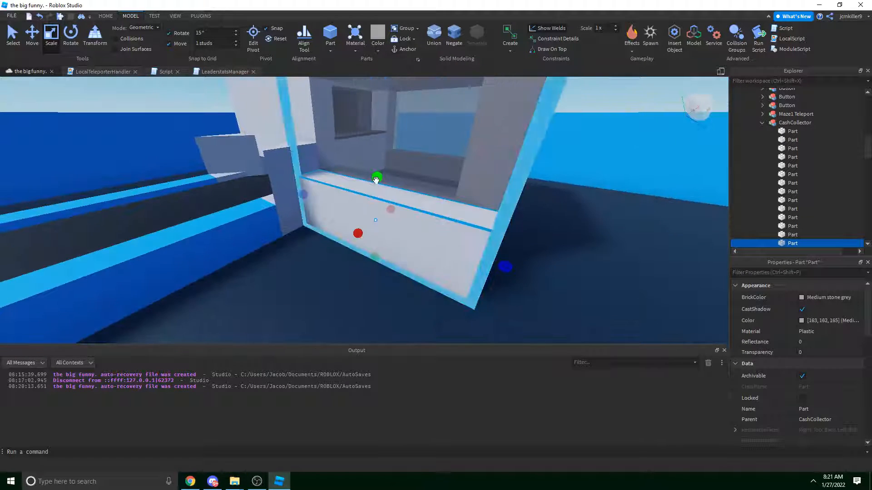
key(s)
right_drag(317, 277, 298, 288)
Select the upper step and black floor part, nudging the CashCollector model slightly back.
click(456, 150)
key(d)
right_drag(456, 149, 390, 213)
key(w)
key(s)
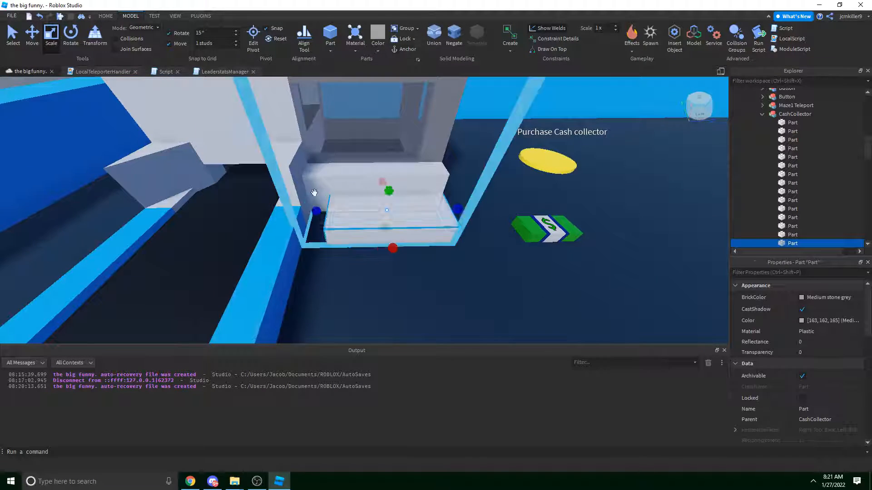
click(315, 191)
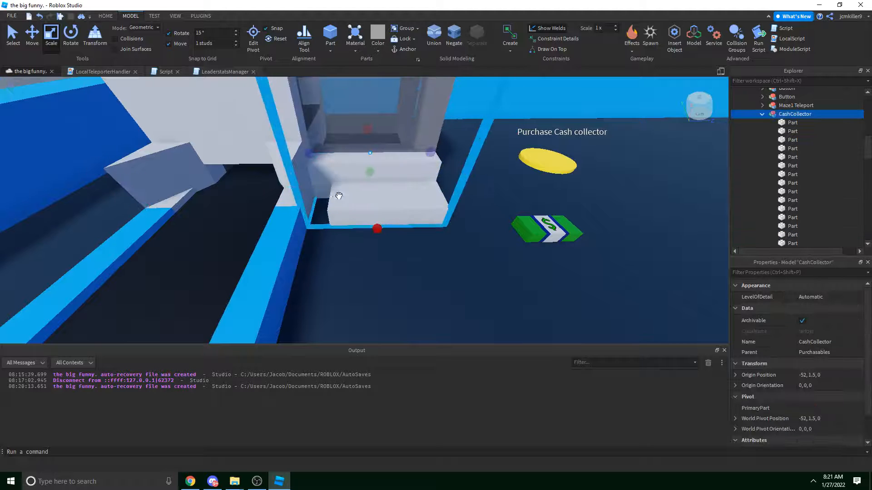
right_drag(408, 192, 409, 190)
key(ctrl+z)
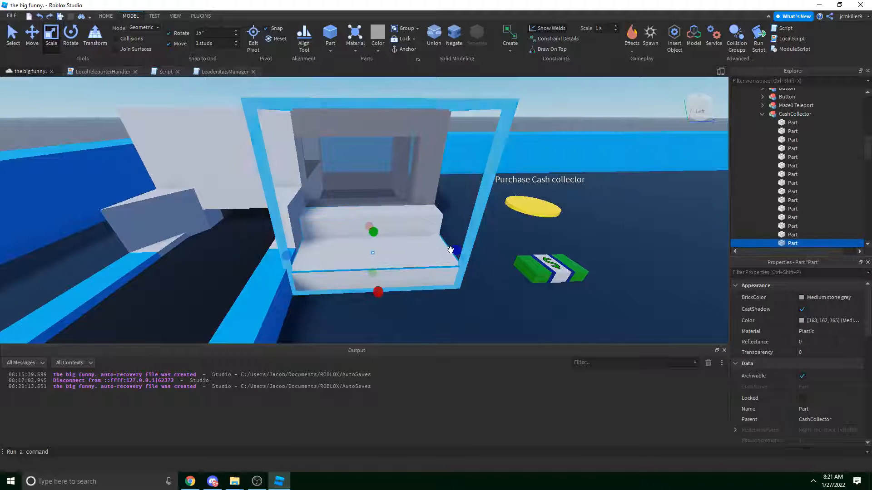
ctrl+drag(451, 250, 427, 258)
click(449, 255)
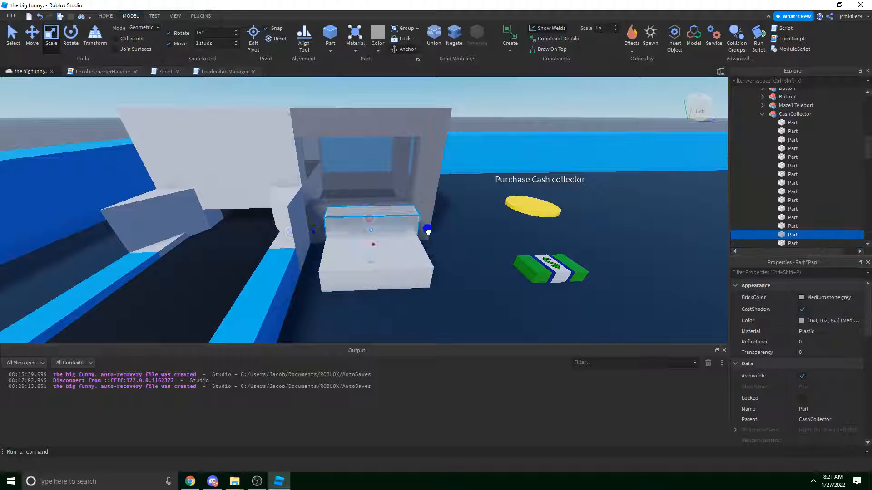
scroll(432, 174, down, 3)
right_drag(432, 174, 526, 142)
click(458, 161)
key(w)
Inspect the light grey steps from several angles and select the upper step.
click(334, 270)
click(499, 175)
key(d)
key(a)
key(w)
key(d)
key(a)
key(s)
key(d)
key(w)
key(s)
key(w)
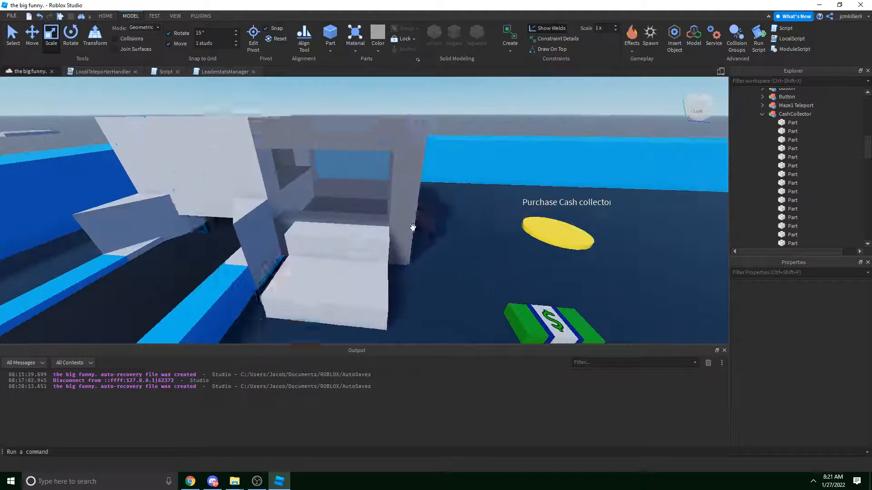
click(361, 248)
Select the black floor part, trying grouping, Smooth Plastic and no-collision changes but undoing each.
scroll(786, 174, down, 3)
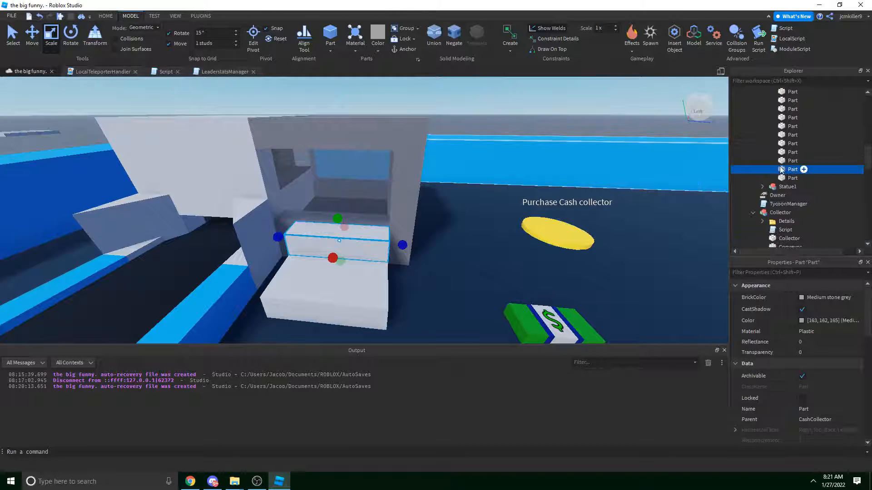
key(ctrl+g)
key(ctrl+z)
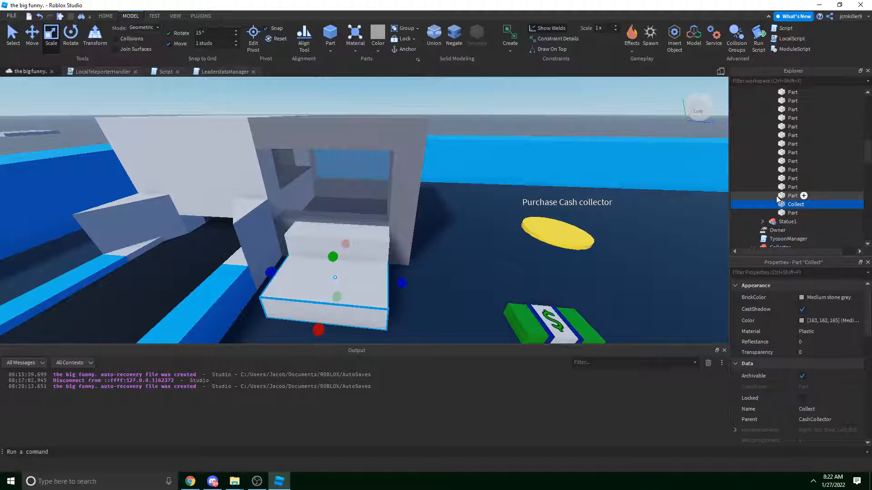
scroll(463, 187, up, 5)
right_drag(463, 187, 329, 244)
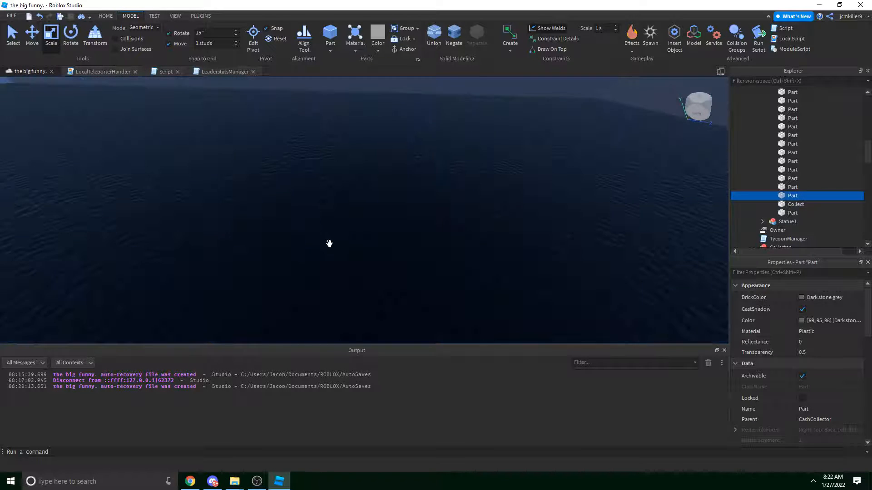
scroll(330, 245, down, 3)
click(347, 248)
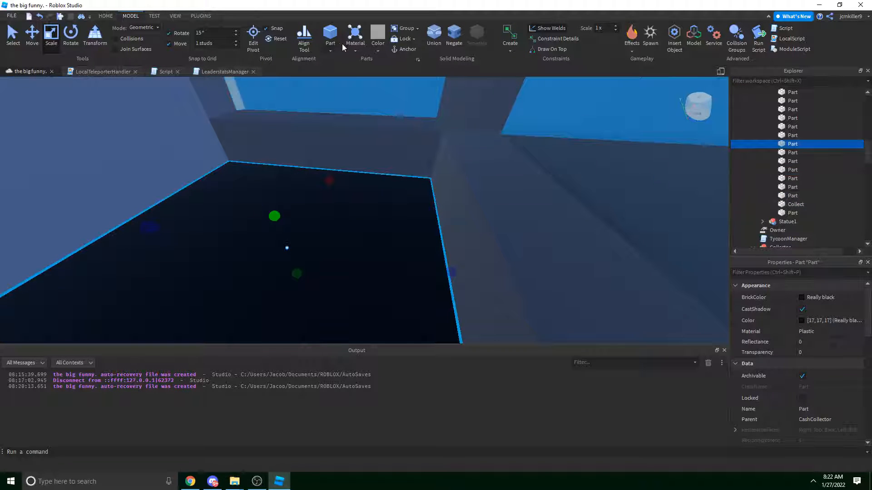
click(355, 47)
click(383, 240)
key(ctrl+z)
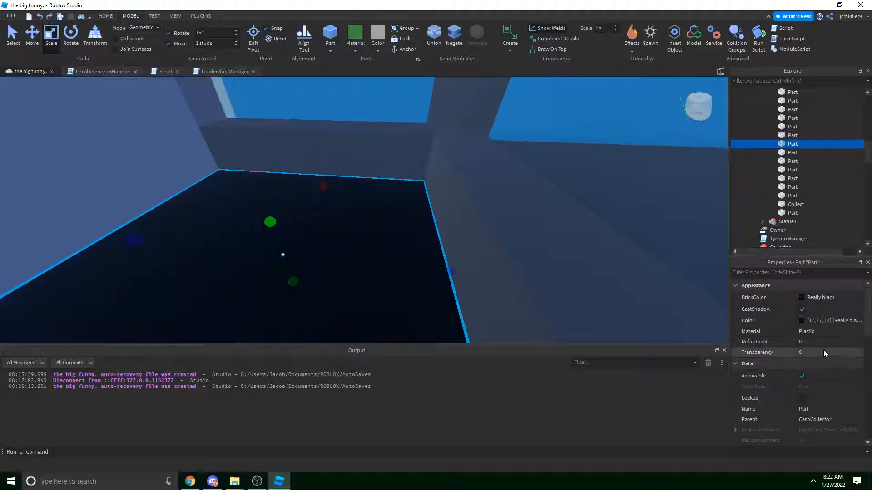
scroll(825, 392, down, 5)
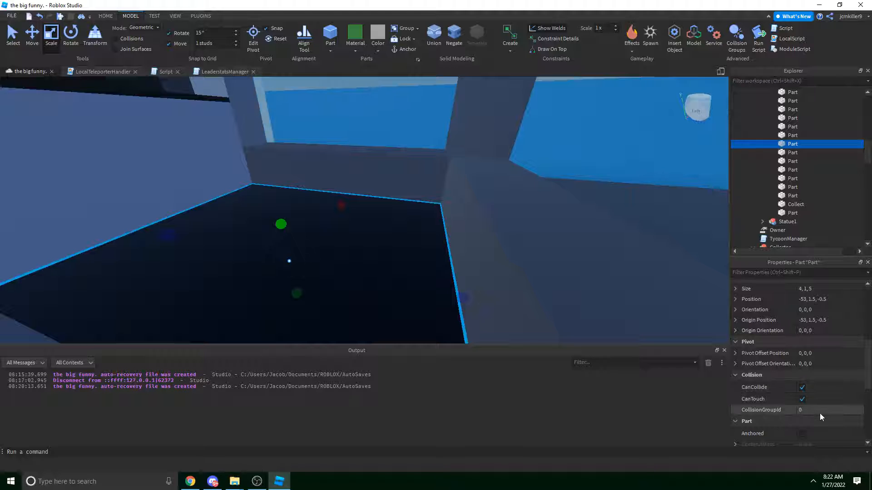
click(803, 388)
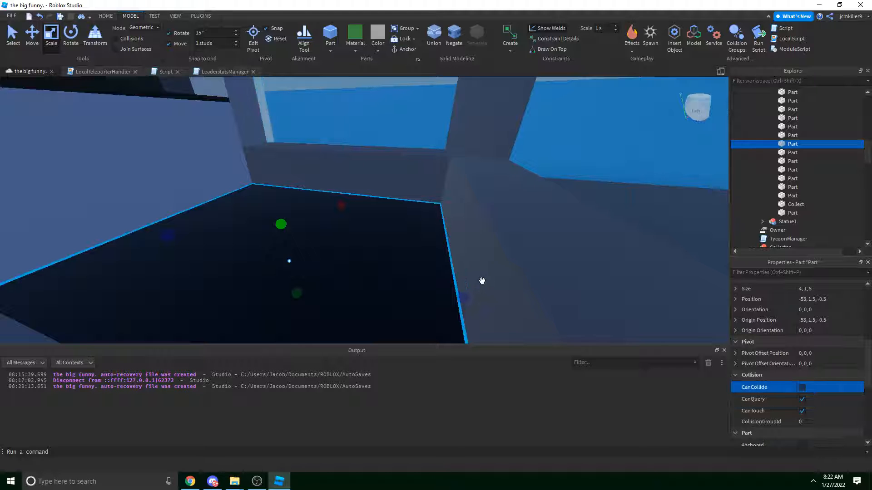
key(ctrl+z)
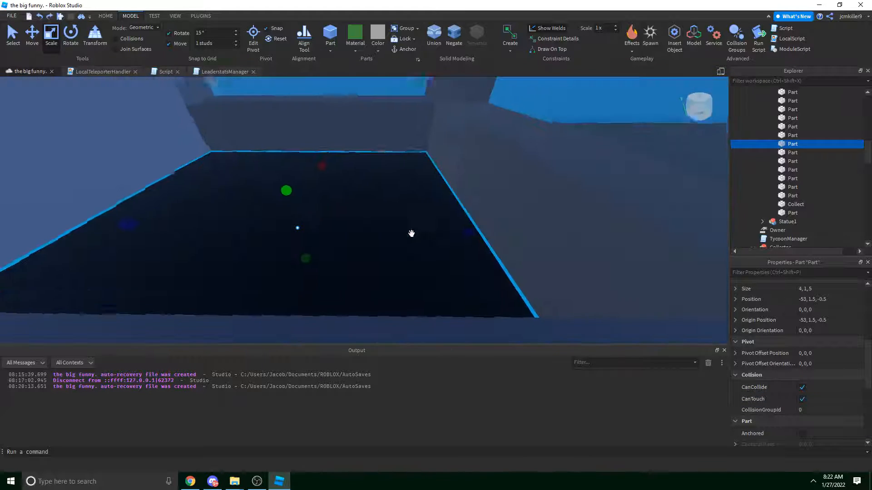
Rename the black floor part to CollectorBin in the Explorer.
right_drag(412, 234, 409, 233)
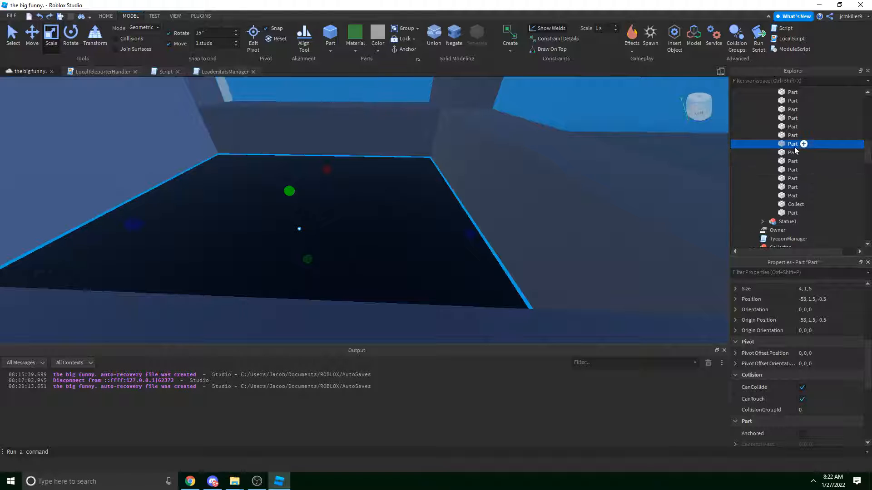
text(lectorBin)
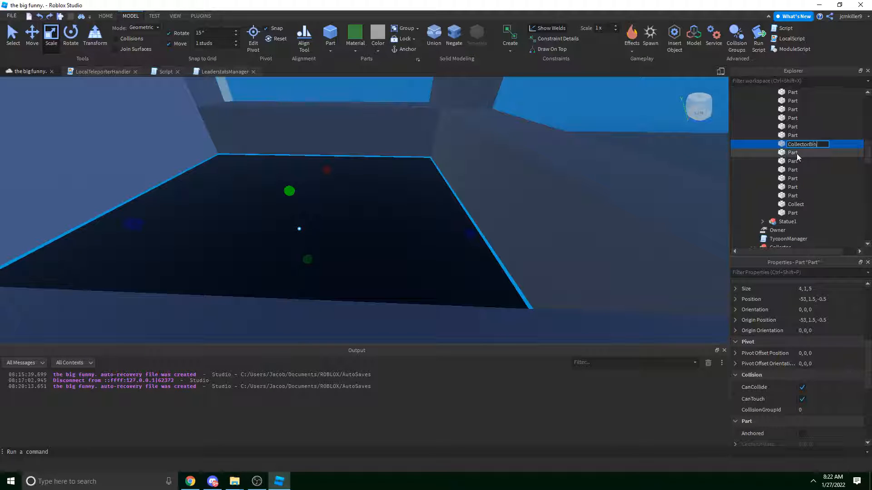
key(Return)
middle_drag(545, 200, 531, 225)
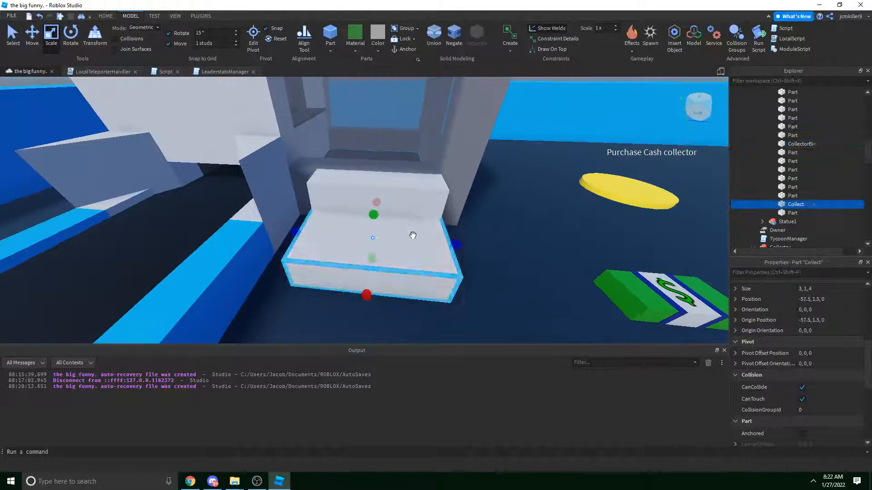
Group the top slab into its own Model and select the part inside it.
key(ctrl+g)
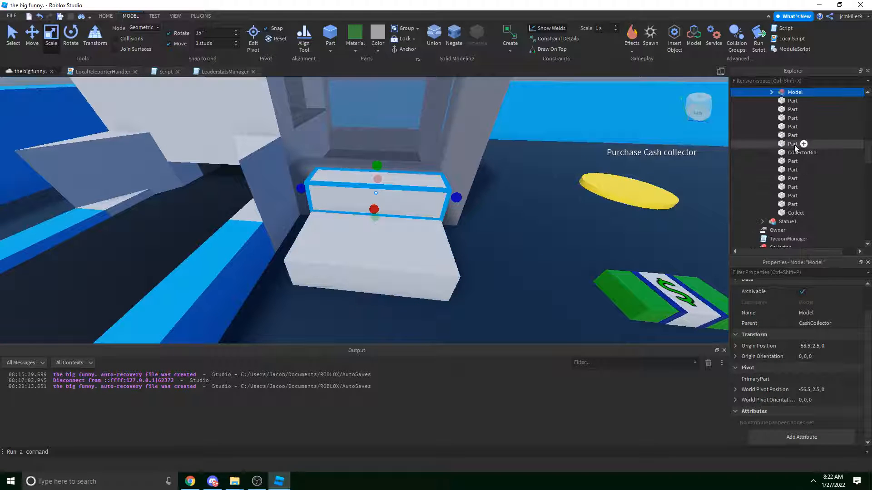
scroll(796, 148, up, 3)
click(795, 167)
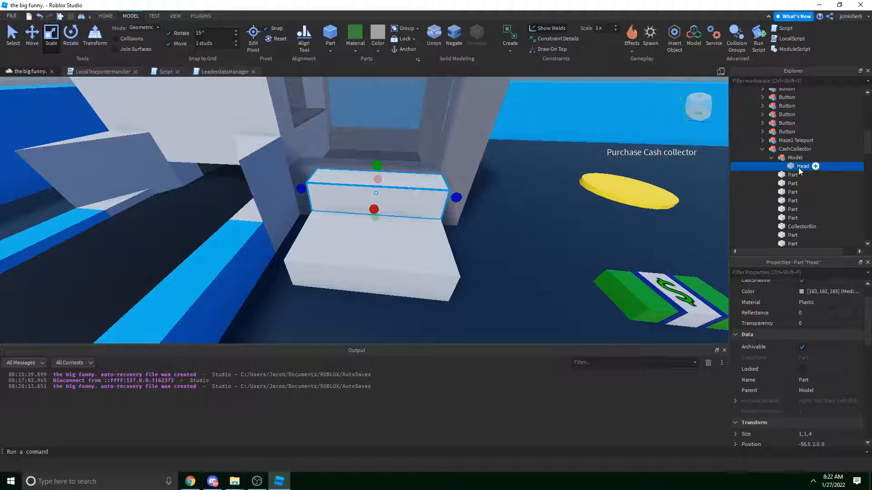
scroll(822, 354, down, 4)
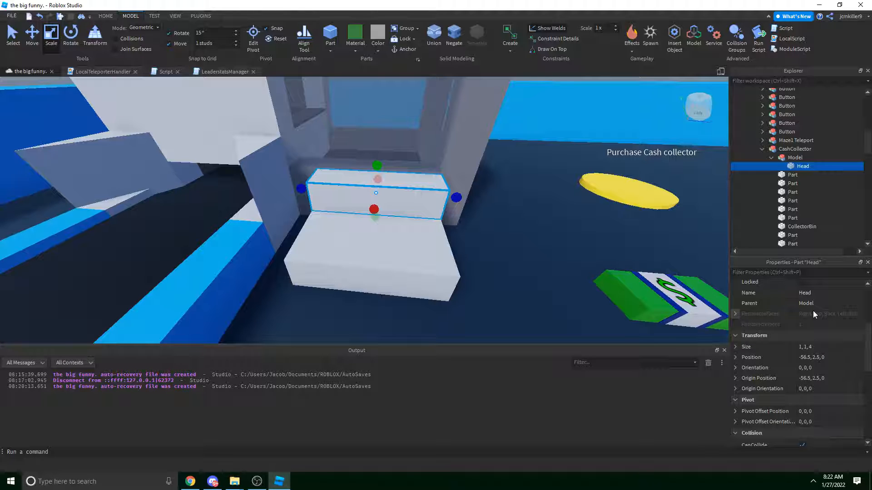
Add the Collect part to the selection alongside Head.
middle_drag(556, 277, 552, 276)
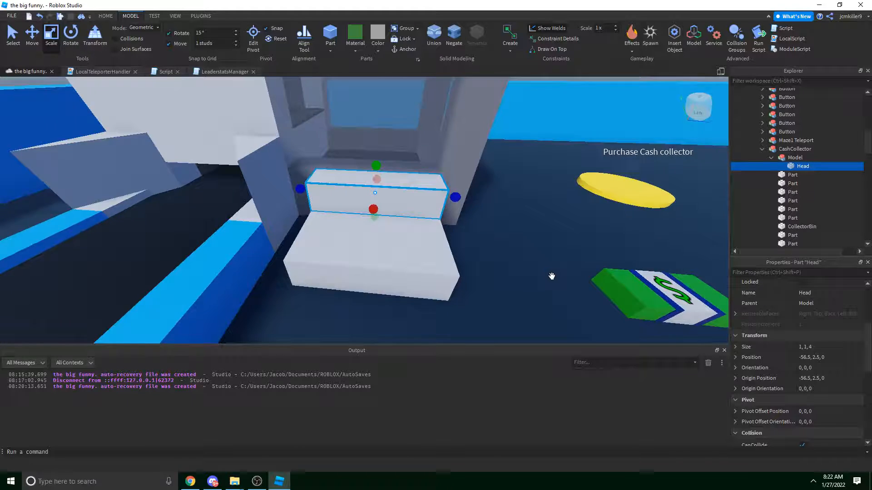
key(s)
right_drag(551, 276, 552, 276)
key(w)
key(d)
key(w)
key(s)
key(w)
key(w)
key(d)
key(a)
key(d)
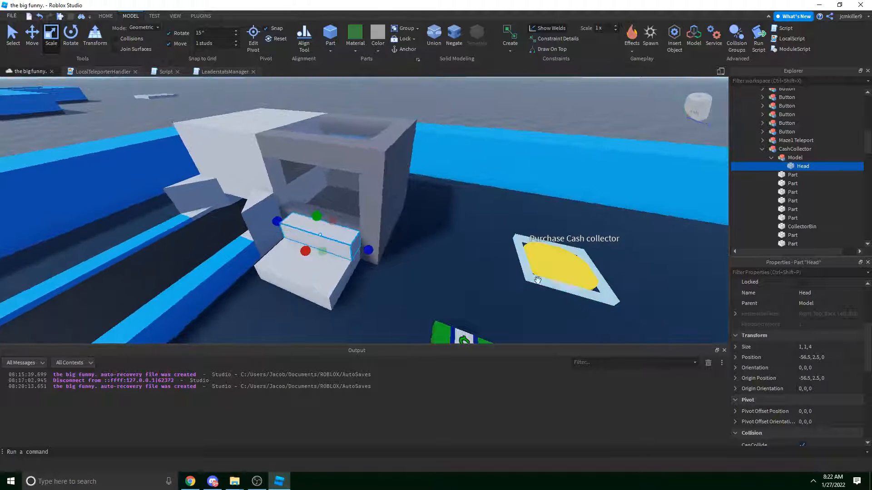
ctrl+alt+click(321, 275)
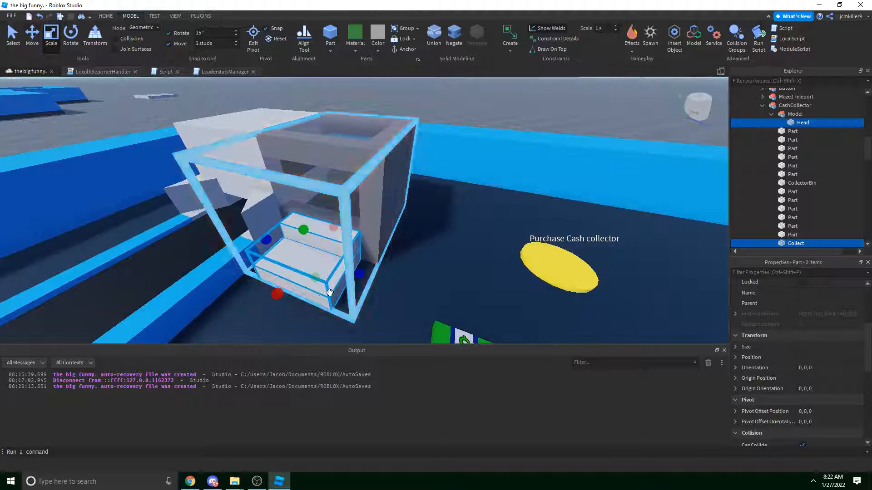
Rotate the Head and Collect slabs 90° and slide them along the blue and red axes.
key(ctrl+2)
drag(352, 275, 481, 286)
key(ctrl+r)
key(a)
right_drag(395, 301, 395, 301)
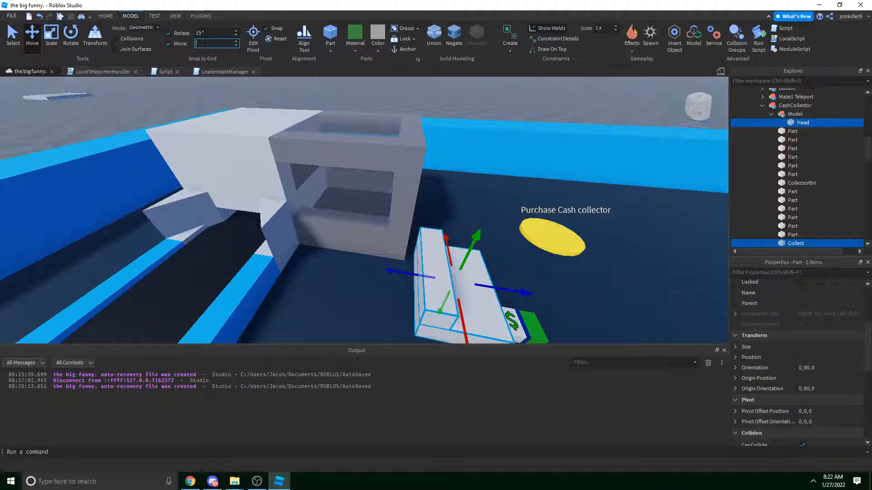
drag(408, 270, 395, 274)
right_drag(396, 274, 395, 274)
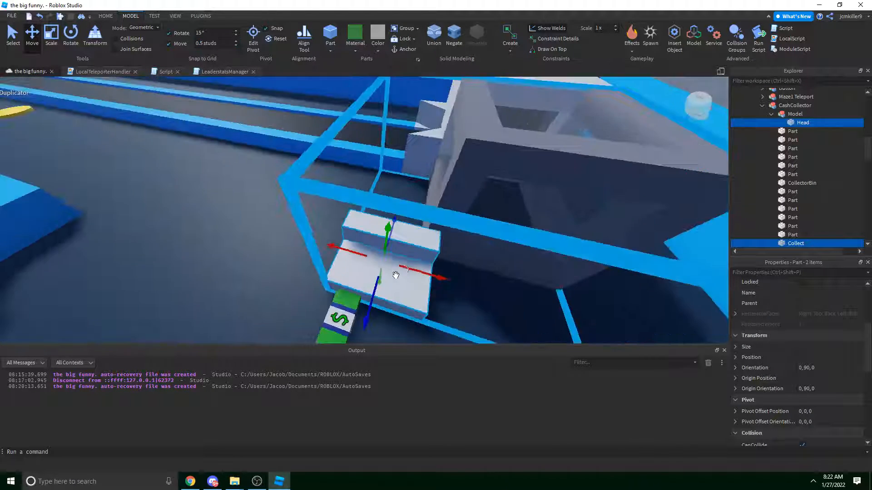
drag(439, 277, 498, 300)
key(d)
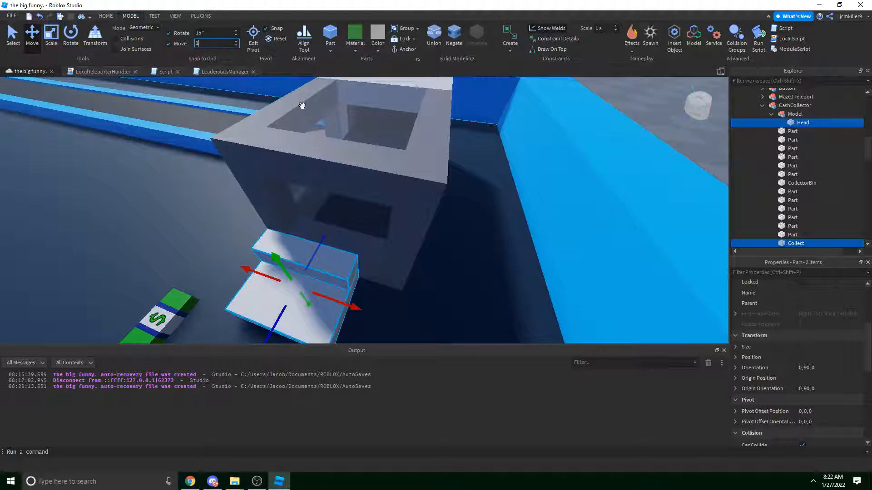
right_drag(302, 105, 302, 106)
drag(372, 280, 380, 275)
right_drag(379, 275, 380, 274)
Reselect Collect and Head and push both slabs along the blue axis in front of the booth.
click(456, 145)
right_drag(455, 144, 455, 144)
key(w)
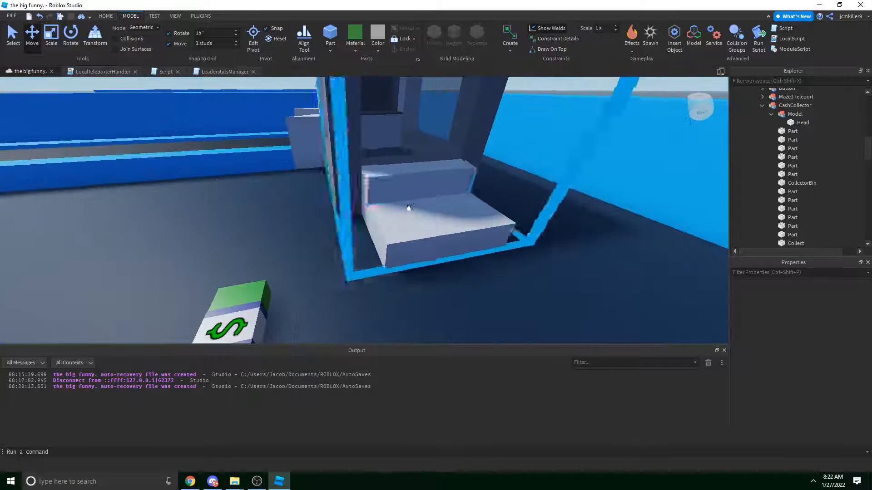
alt+click(422, 195)
right_drag(654, 163, 654, 164)
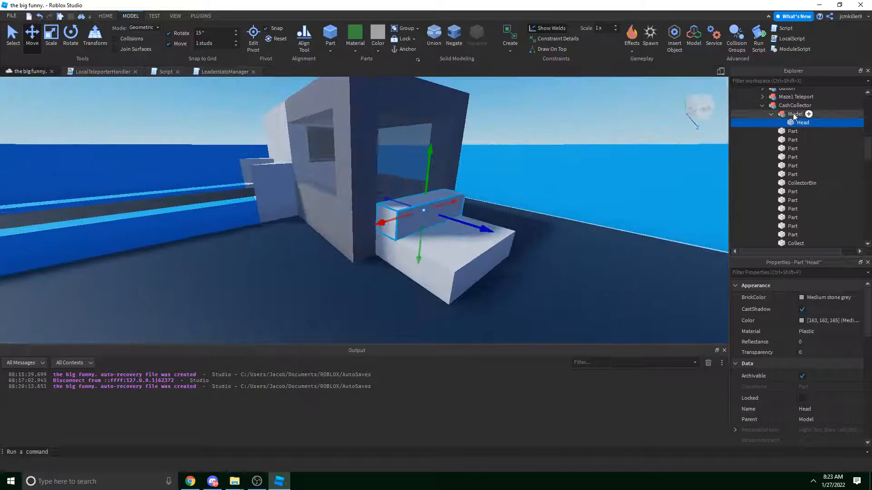
click(793, 114)
right_drag(456, 271, 456, 271)
click(456, 271)
alt+click(455, 271)
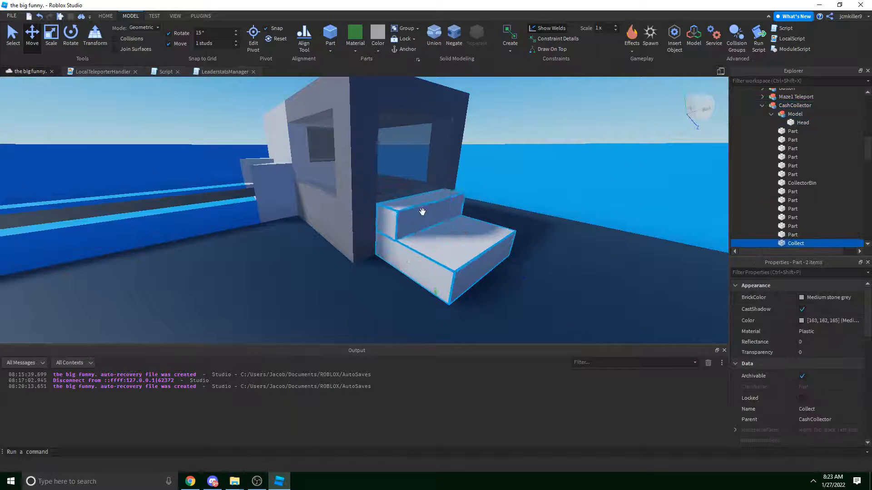
ctrl+alt+click(422, 212)
right_drag(422, 212, 422, 212)
key(a)
drag(494, 223, 538, 227)
Orbit around the collector building to check the slabs' placement, then select the Head part.
key(s)
click(528, 134)
key(d)
right_drag(528, 134, 528, 134)
key(s)
key(w)
right_drag(456, 142, 487, 148)
key(s)
click(435, 250)
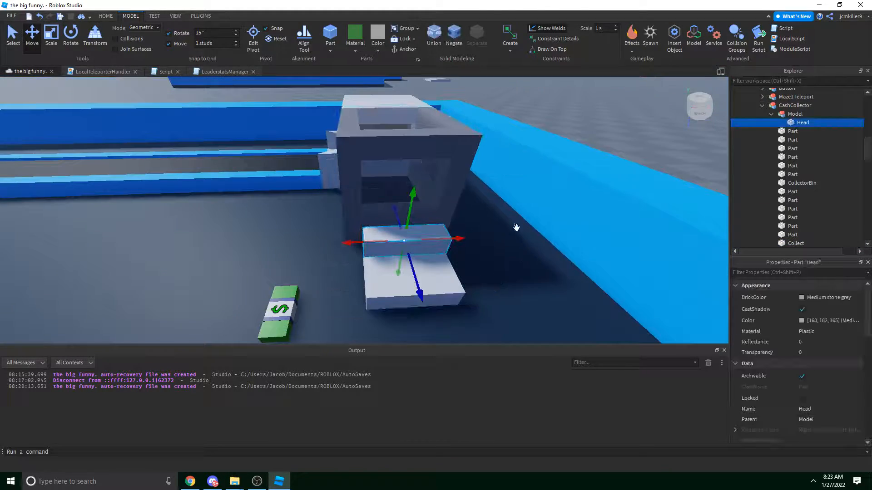
Insert a Humanoid into the cash collector's Model.
right_click(795, 114)
click(793, 296)
text(h)
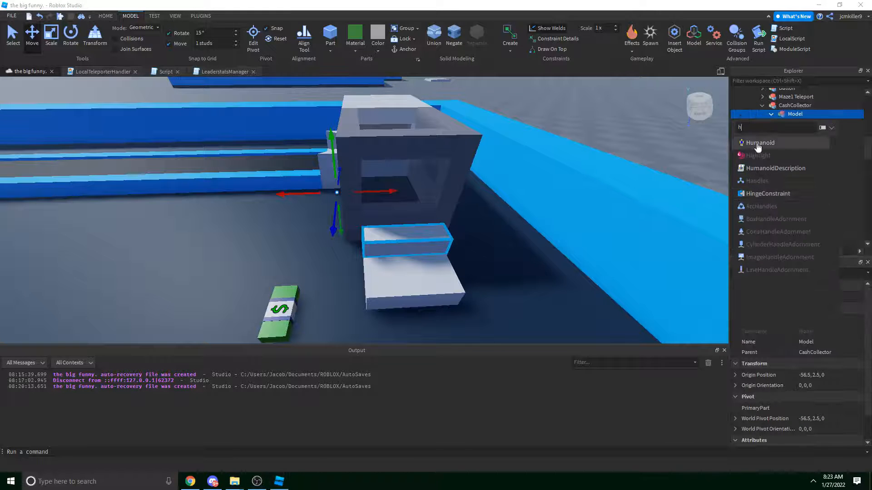
click(758, 144)
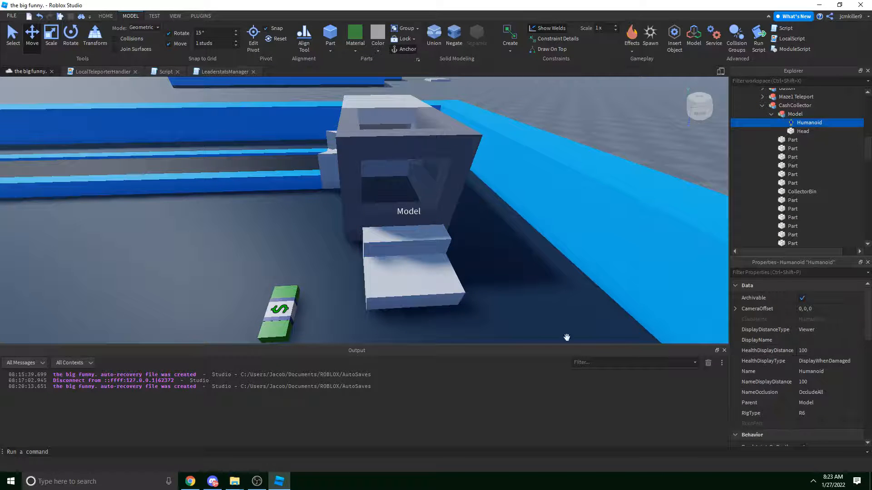
Fly to the owner door and select the Touch to claim! model's Humanoid.
right_drag(466, 283, 467, 284)
key(w)
right_drag(380, 244, 378, 244)
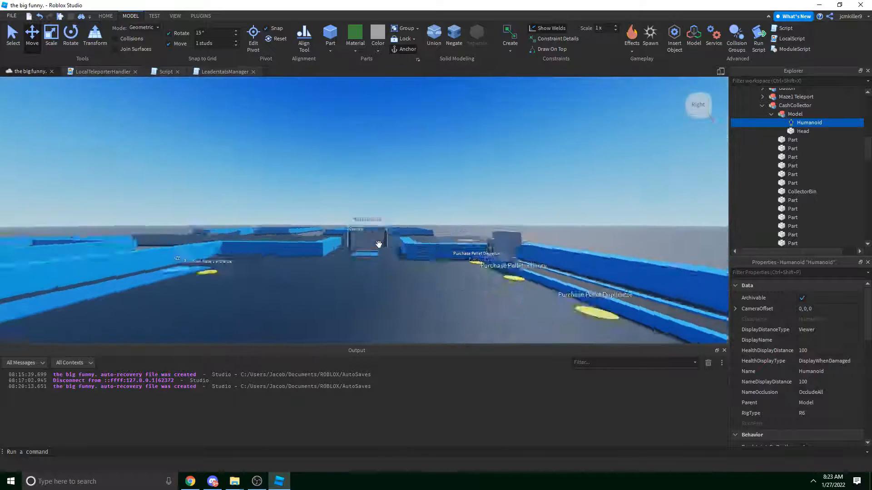
key(w)
click(351, 216)
scroll(811, 157, down, 3)
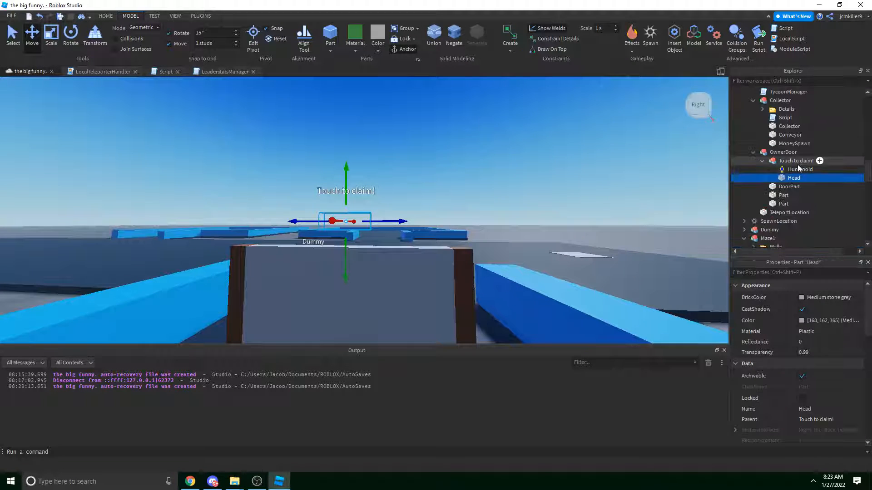
click(799, 169)
Set that Humanoid's NameOcclusion property to NoOcclusion.
scroll(824, 381, down, 3)
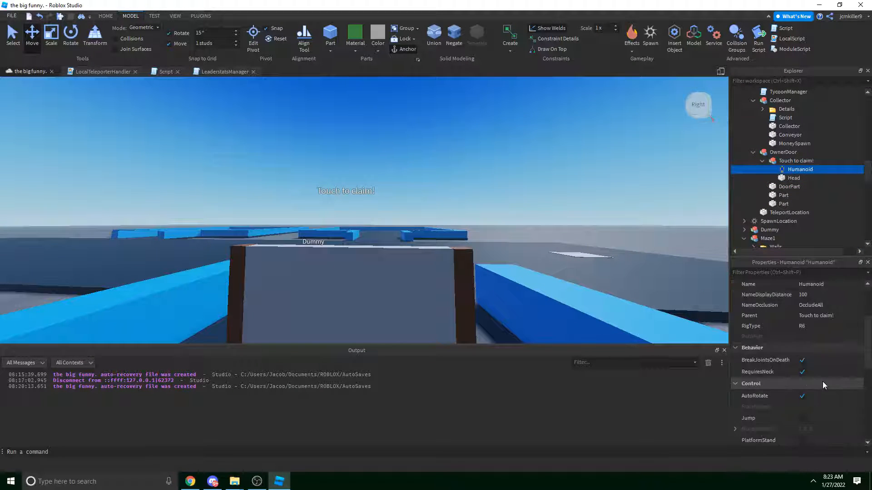
scroll(832, 381, up, 3)
scroll(859, 391, down, 5)
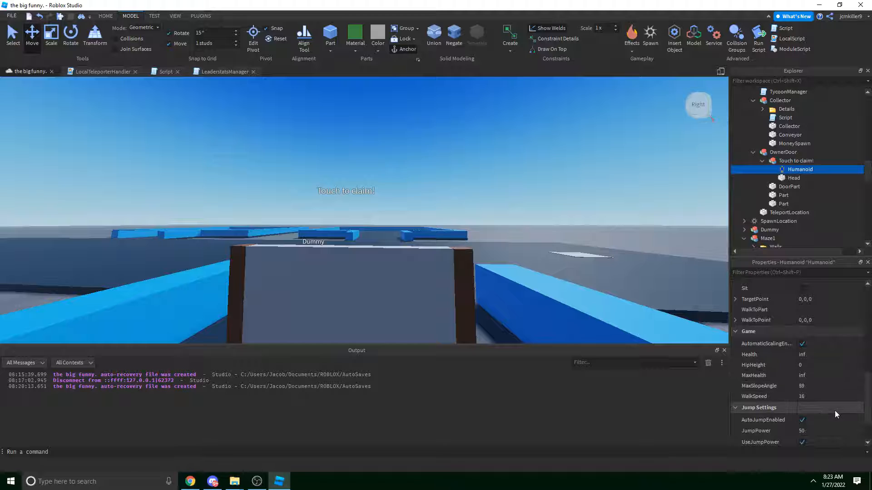
scroll(834, 410, down, 2)
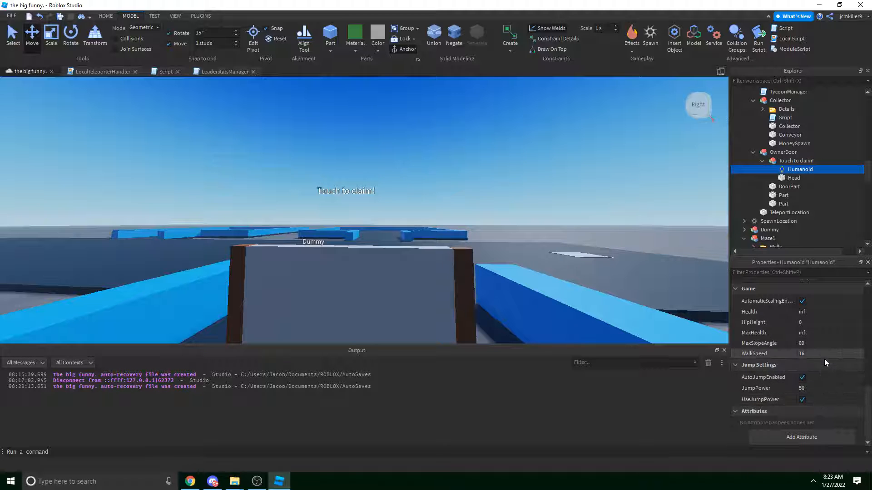
scroll(824, 359, up, 8)
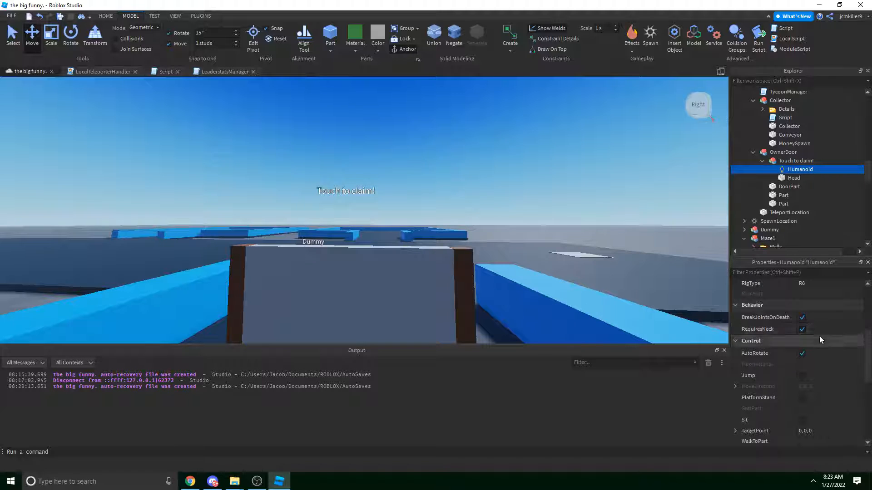
scroll(820, 339, up, 3)
scroll(829, 312, up, 2)
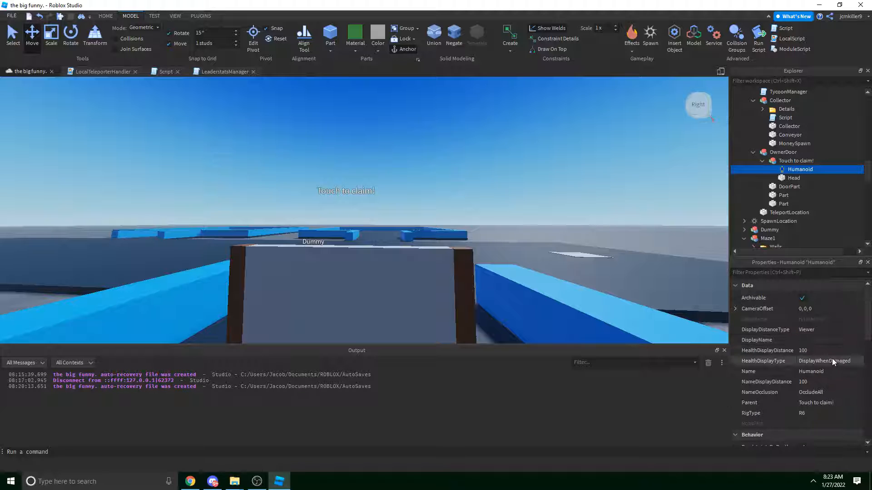
click(828, 393)
click(826, 406)
Reselect the Touch to claim! Humanoid, then select the cyan MAZE 1 pad.
right_drag(555, 174, 559, 178)
click(787, 162)
click(789, 170)
right_drag(458, 184, 342, 206)
scroll(342, 206, up, 4)
right_click(426, 245)
click(389, 231)
click(386, 230)
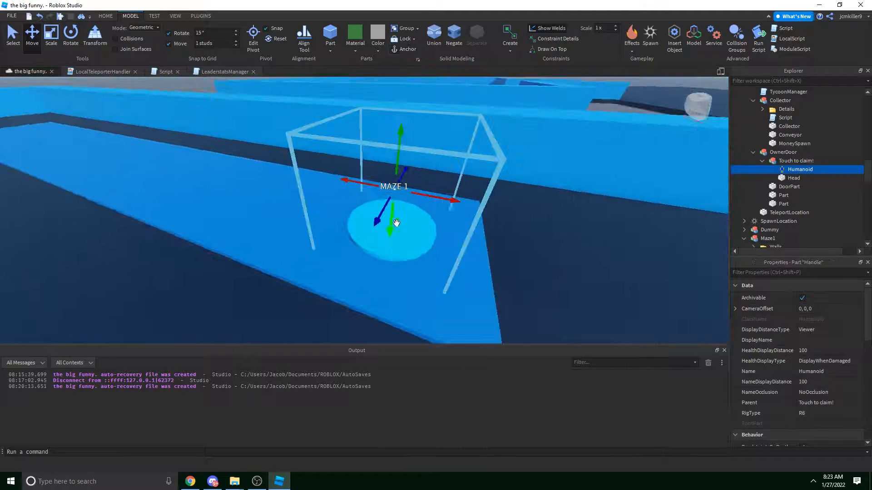
Replace the Humanoids under MAZE 1 and Purchase Maze 1 entrance with the pasted copy.
right_click(791, 141)
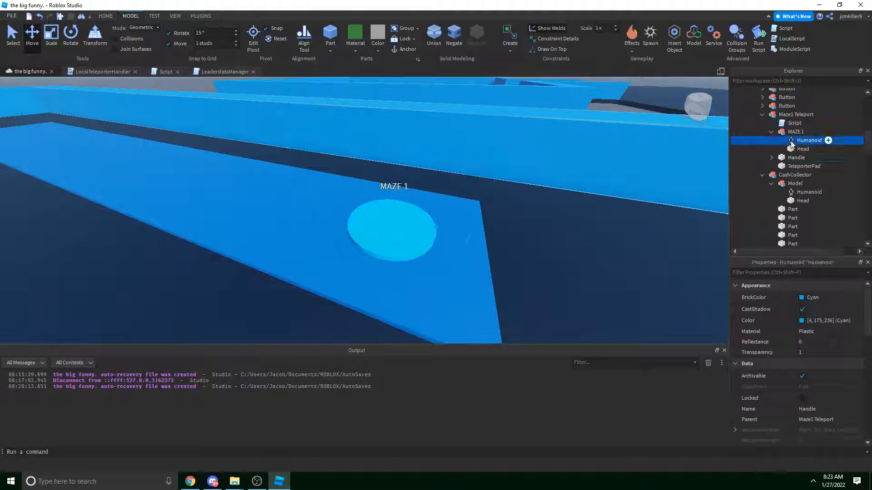
click(788, 185)
right_click(794, 133)
click(790, 158)
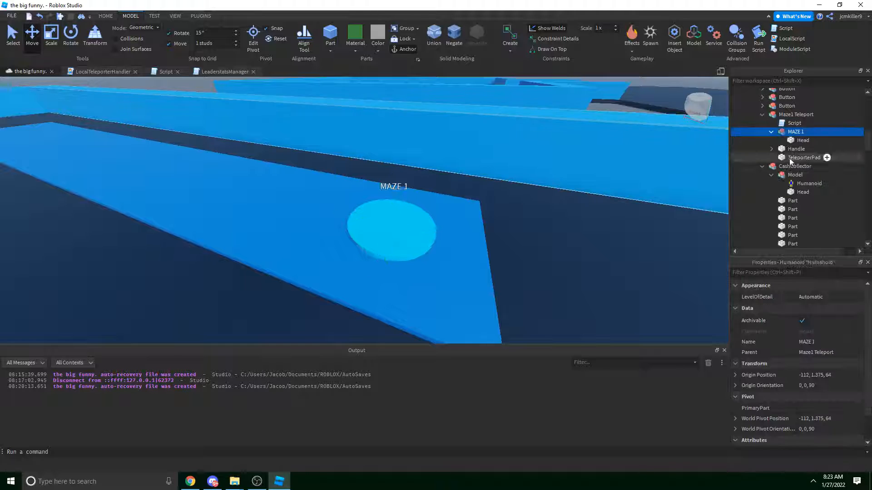
right_drag(627, 168, 400, 241)
scroll(391, 249, down, 2)
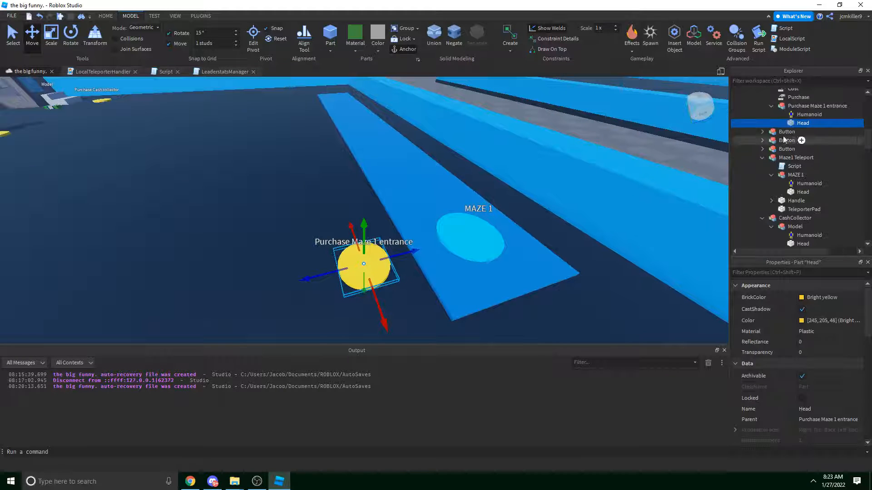
right_click(791, 117)
click(794, 163)
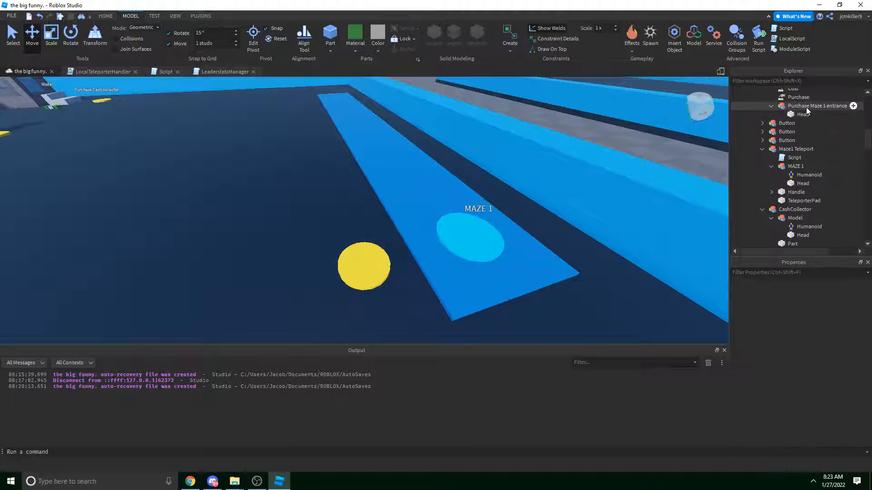
right_click(804, 106)
click(803, 135)
At the pellet dispenser, delete its model's Humanoid, then undo the deletion.
right_drag(527, 176, 516, 178)
key(w)
key(w)
right_drag(424, 179, 424, 178)
click(422, 194)
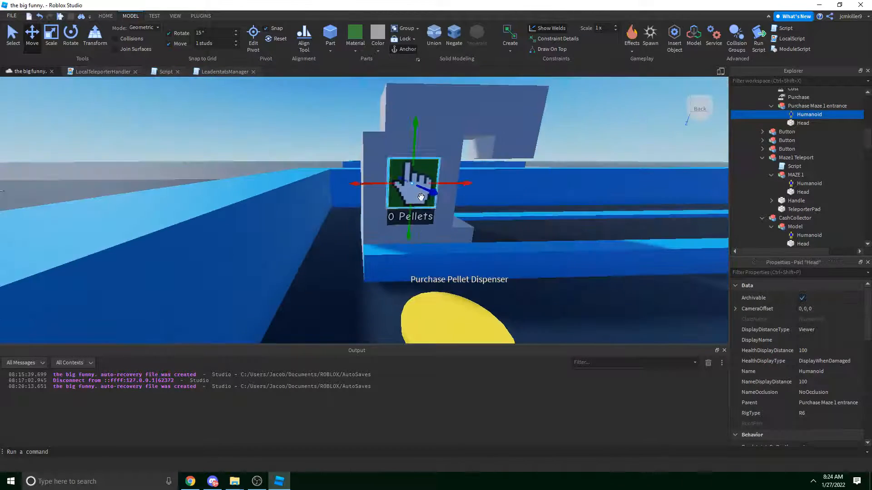
scroll(813, 148, up, 3)
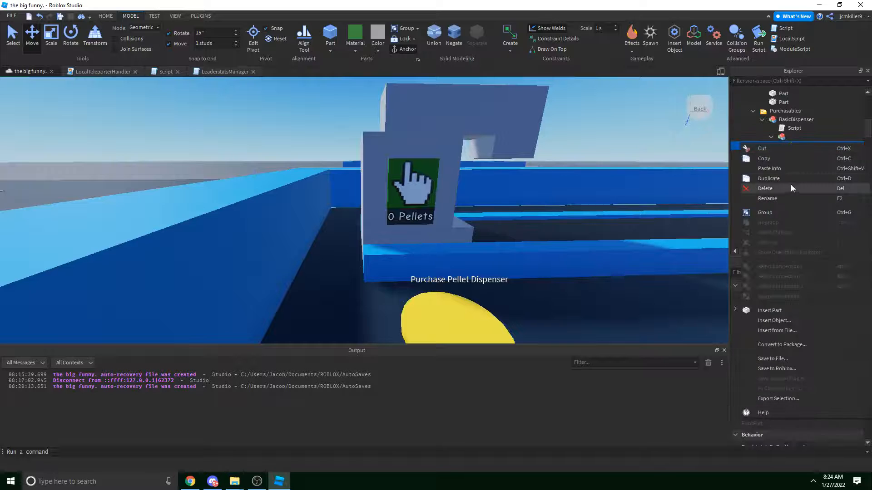
key(Delete)
click(797, 137)
key(ctrl+z)
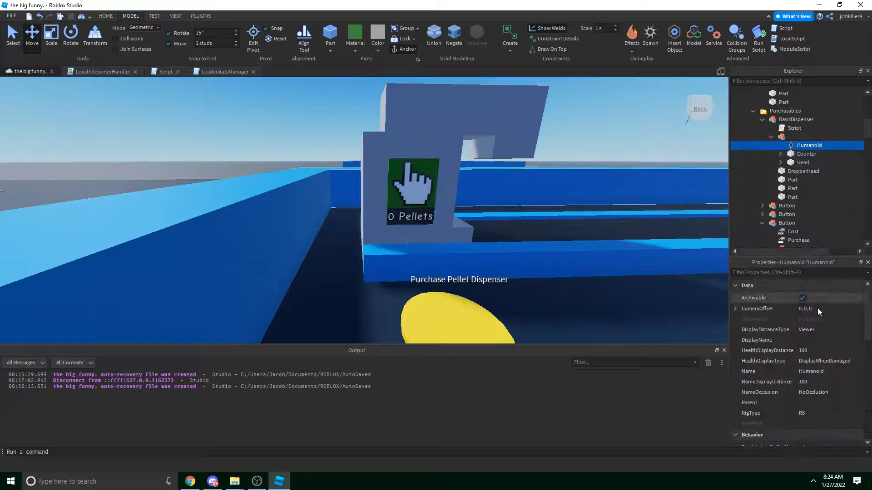
scroll(831, 357, down, 5)
scroll(462, 260, up, 2)
Swap Purchase Pellet Dispenser's old Humanoid for the pasted copy.
click(462, 260)
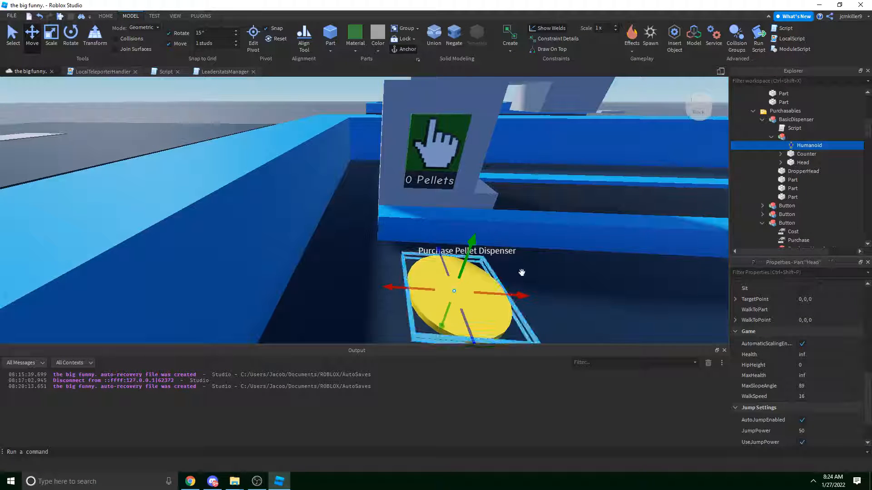
click(799, 170)
right_click(798, 171)
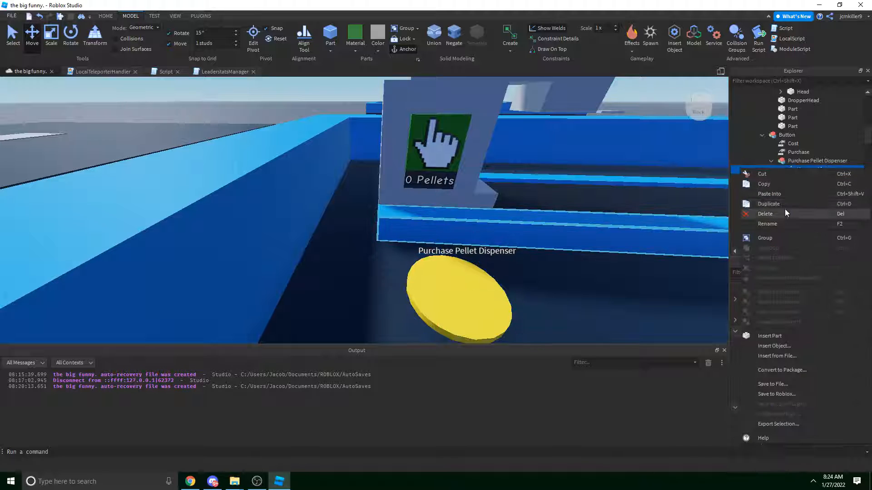
click(784, 212)
right_click(803, 162)
click(807, 184)
Swap Purchase Pellet refinery's old Humanoid for the pasted copy.
right_drag(702, 182, 539, 227)
alt+click(539, 230)
right_drag(607, 211, 672, 199)
scroll(801, 178, down, 3)
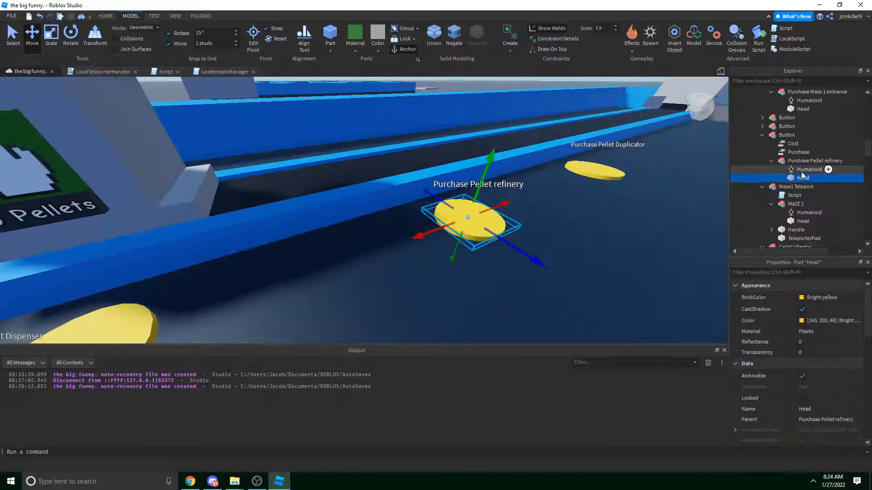
right_click(801, 171)
click(792, 216)
right_click(804, 161)
click(802, 187)
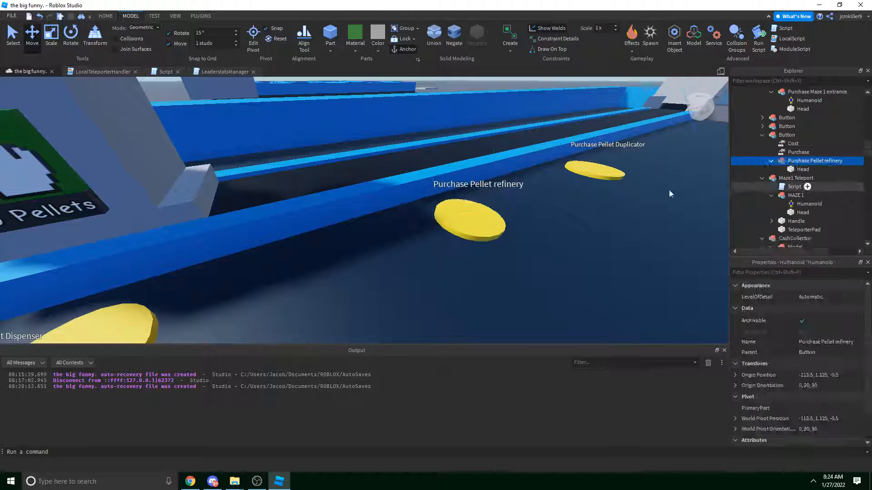
Swap Purchase Pellet Duplicator's old Humanoid for the pasted copy.
key(d)
right_drag(670, 192, 626, 193)
alt+click(433, 291)
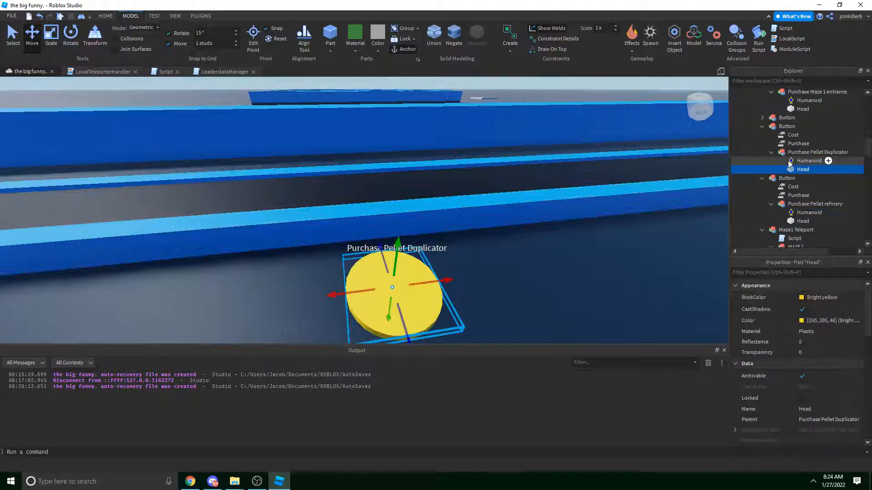
right_click(814, 161)
click(793, 205)
right_click(808, 154)
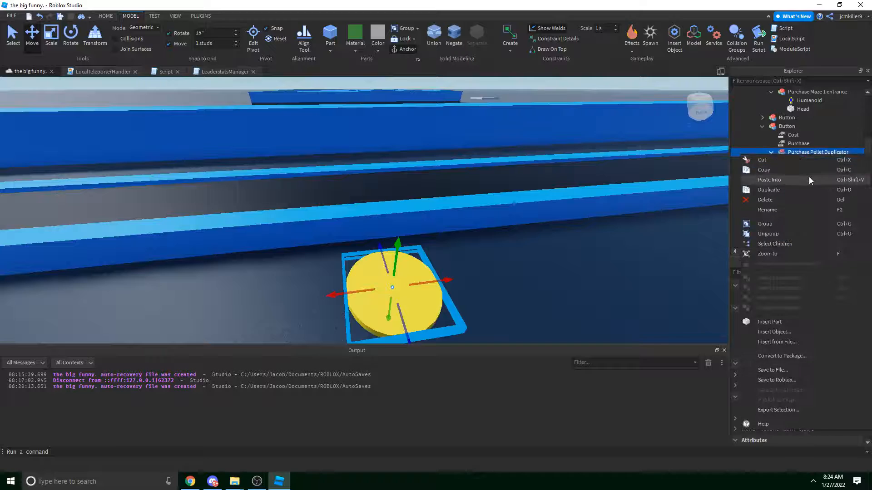
click(809, 179)
Swap the cash collector Model's old Humanoid for the pasted copy.
right_drag(645, 178, 590, 187)
key(d)
key(w)
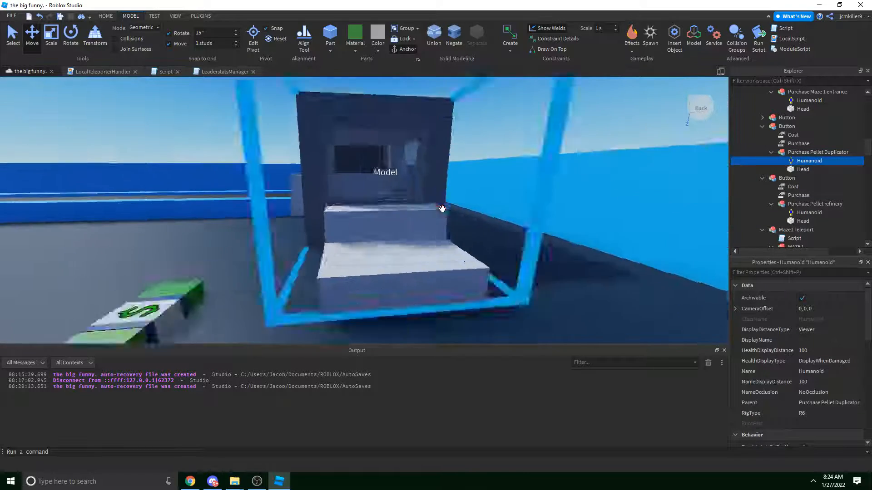
alt+click(387, 232)
right_drag(388, 232, 656, 206)
key(a)
scroll(793, 181, down, 3)
right_click(790, 171)
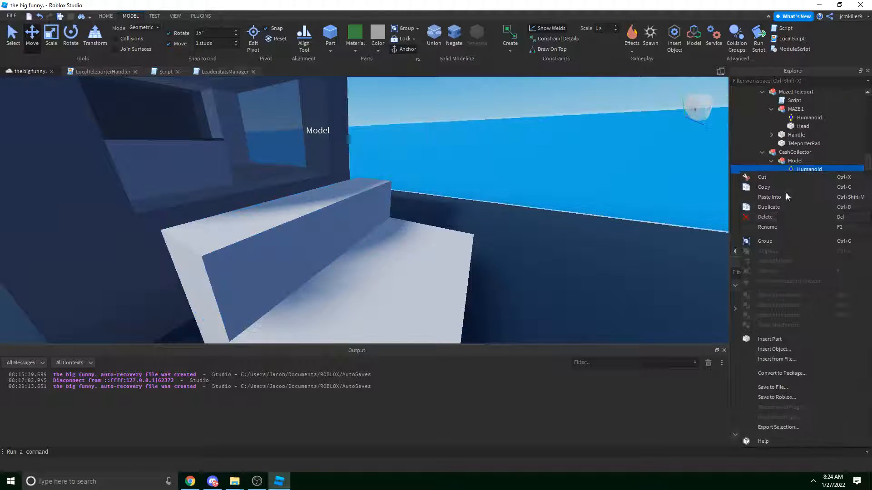
click(784, 216)
right_click(794, 162)
click(792, 187)
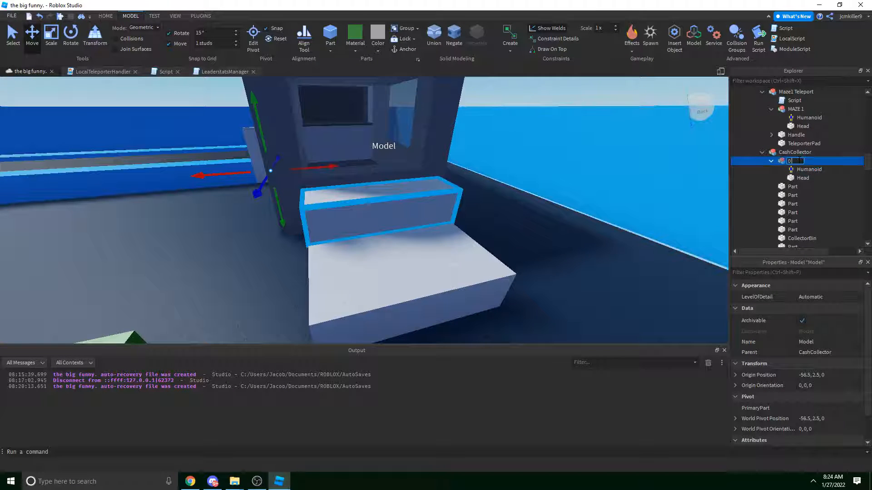
Fly around the 0 Cash booth, then select and focus on the Dollar prop.
right_drag(705, 130, 558, 164)
key(s)
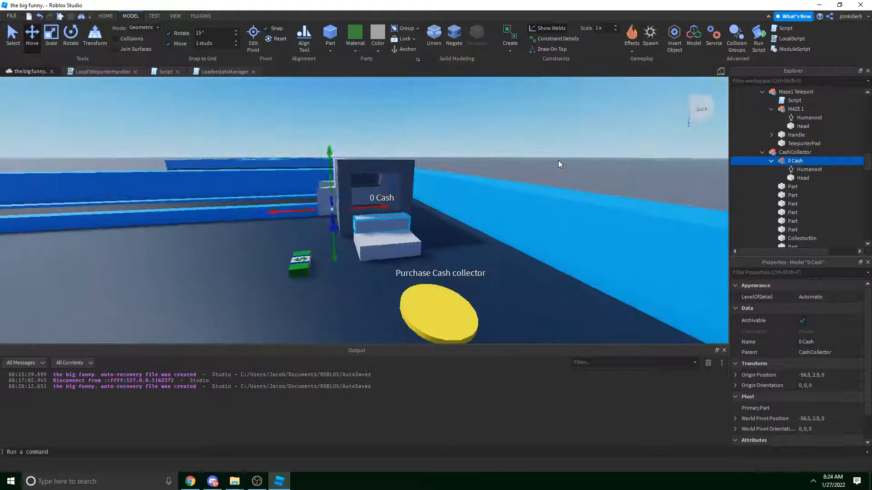
click(555, 165)
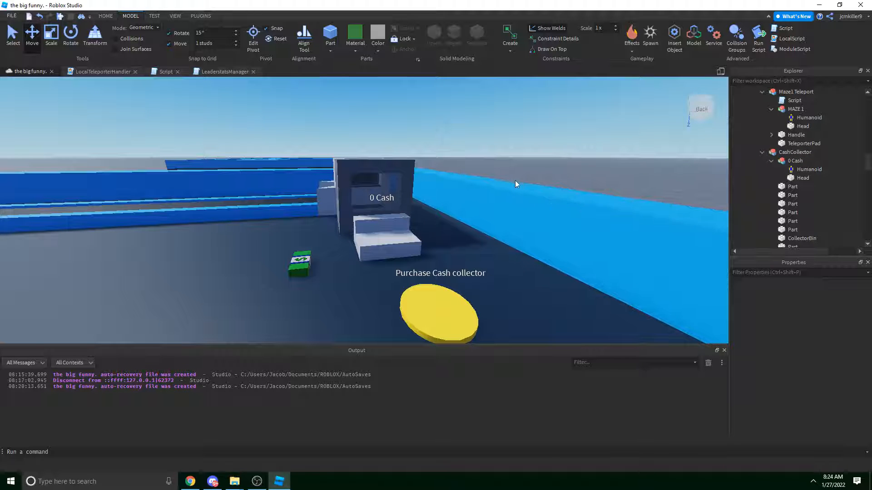
right_drag(515, 181, 495, 183)
key(a)
key(a)
key(w)
key(d)
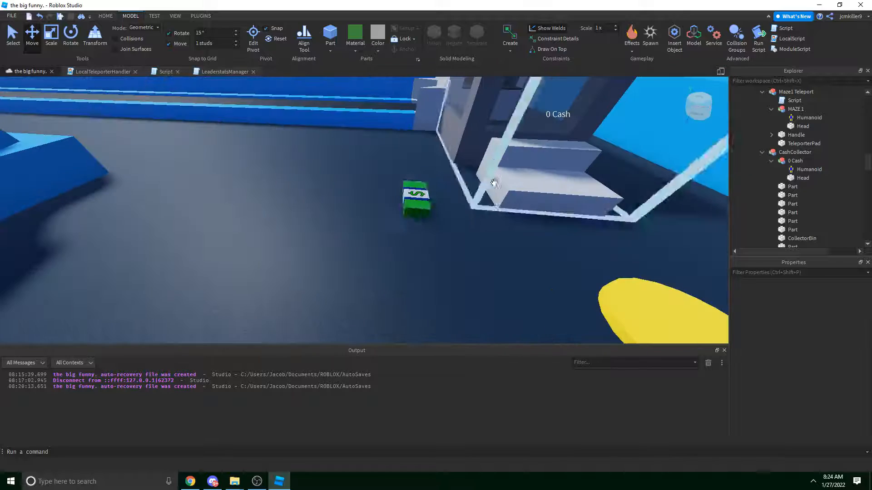
click(414, 190)
key(f)
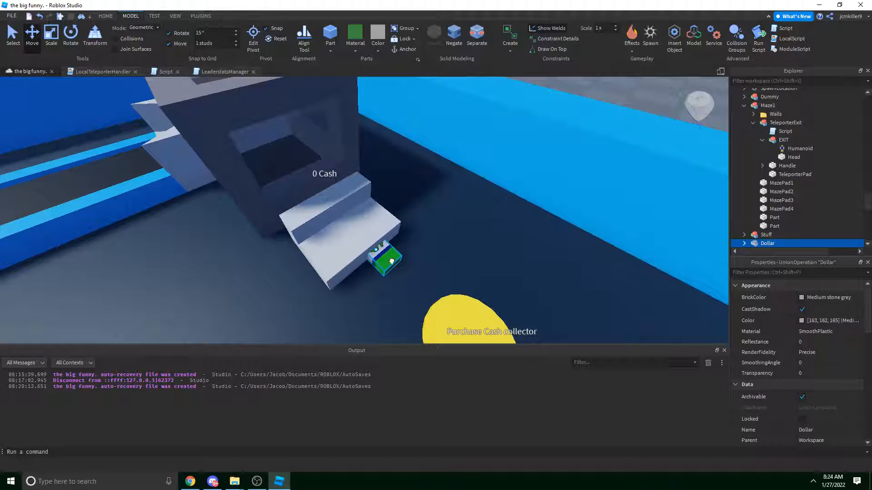
Drag the Dollar prop onto the collector's step.
drag(392, 261, 435, 260)
drag(354, 243, 385, 240)
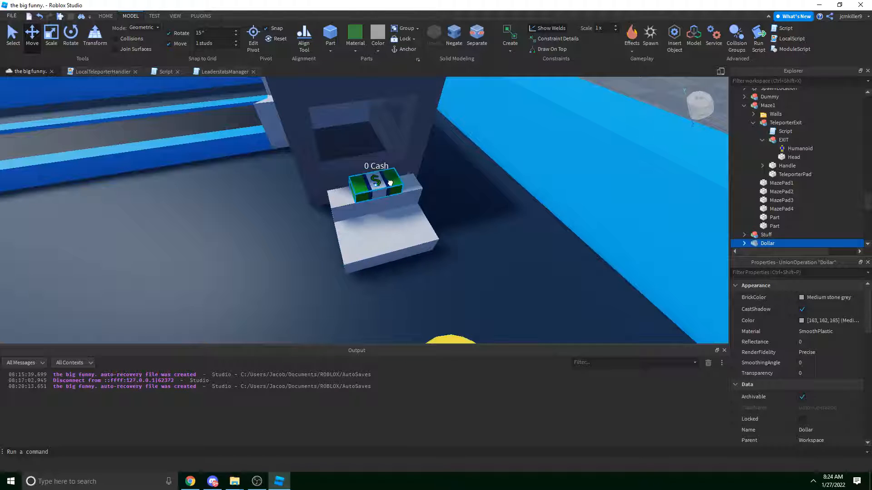
drag(390, 183, 391, 182)
right_drag(399, 181, 450, 132)
click(490, 158)
right_drag(490, 158, 490, 158)
key(w)
Reselect the Dollar prop and switch off its CanCollide in Properties.
click(366, 224)
right_drag(365, 224, 477, 181)
key(s)
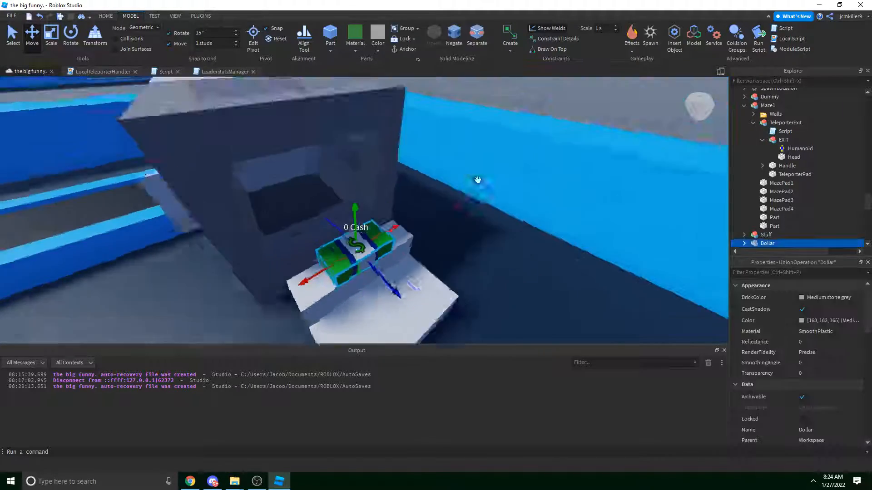
click(517, 129)
right_drag(517, 129, 516, 128)
key(w)
key(s)
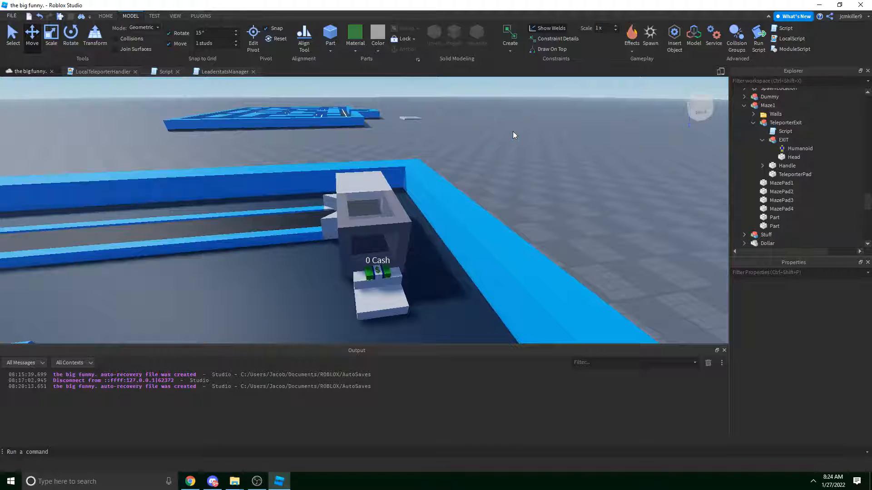
scroll(432, 154, up, 6)
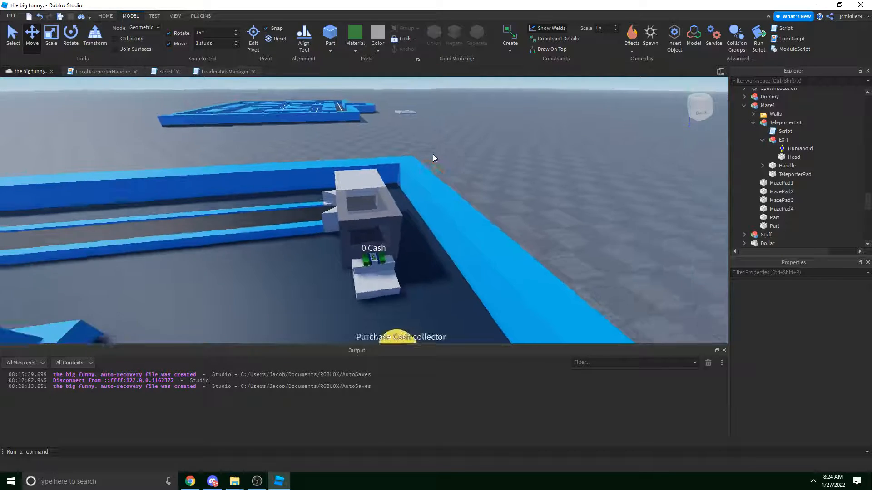
click(391, 238)
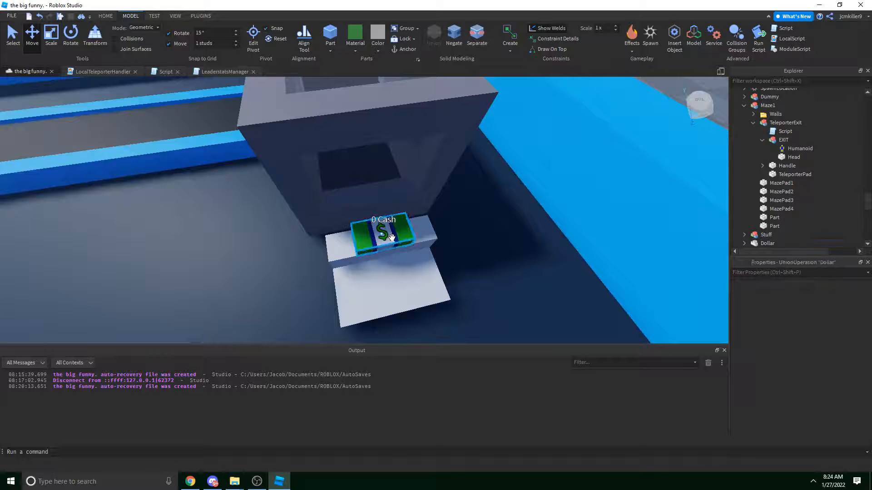
right_drag(391, 237, 532, 235)
scroll(804, 363, down, 5)
scroll(804, 358, down, 4)
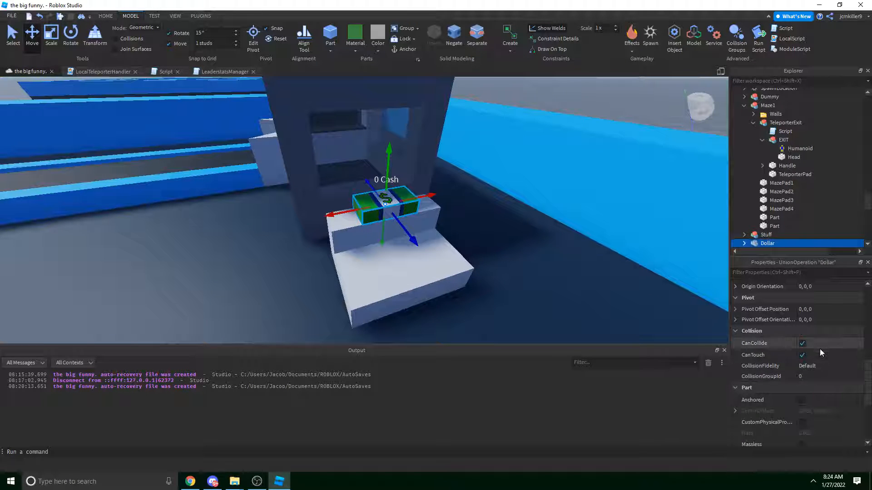
click(803, 343)
Select the collector's Head and Collect parts and uncheck CanCollide for both.
right_click(427, 269)
right_drag(339, 236, 338, 244)
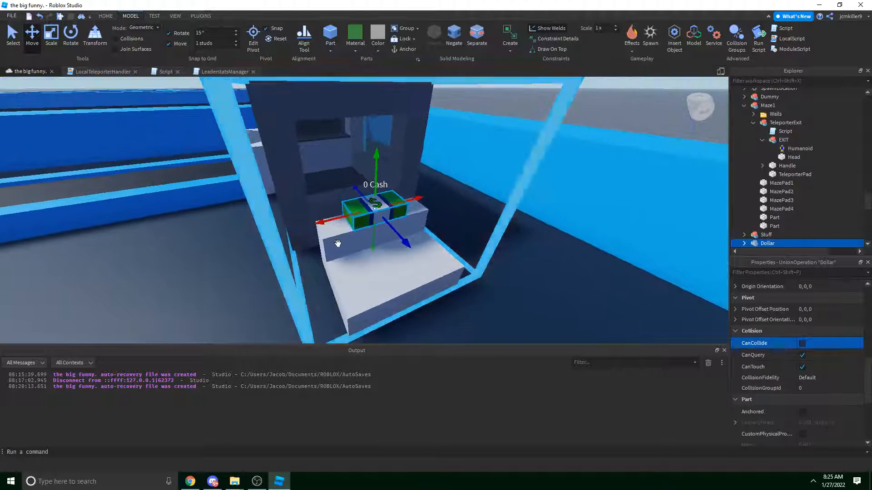
alt+click(339, 244)
alt+shift+click(372, 278)
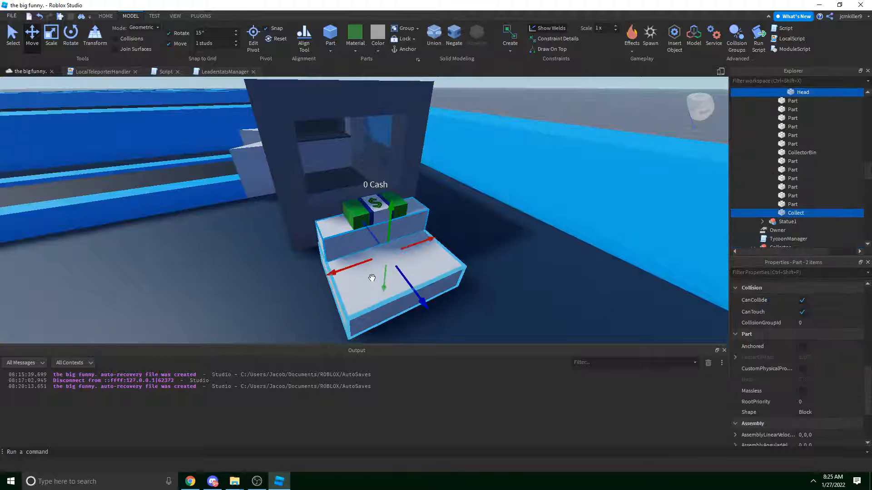
click(813, 300)
Fly around the booth to inspect the collector from its left side.
right_drag(556, 268, 555, 235)
key(s)
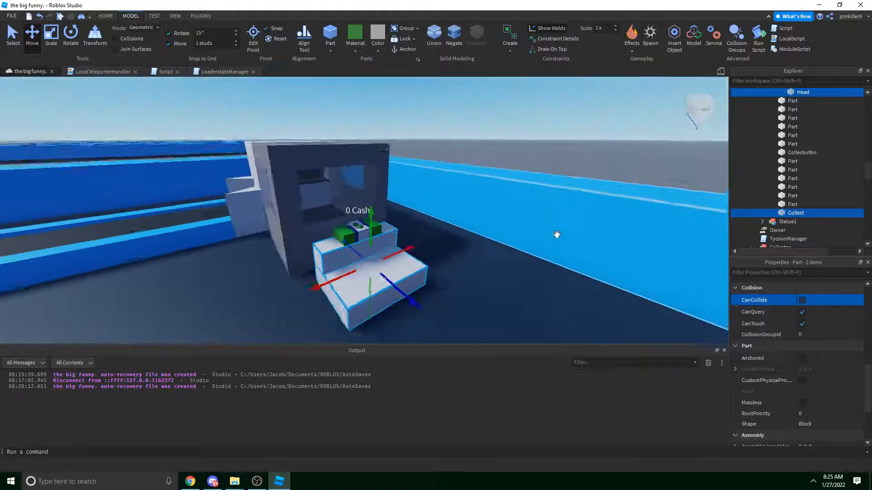
click(539, 194)
click(525, 158)
key(a)
right_drag(526, 157, 525, 157)
key(d)
key(w)
key(w)
key(s)
click(492, 230)
right_drag(492, 230, 492, 230)
key(s)
click(440, 134)
right_drag(440, 122, 440, 133)
key(d)
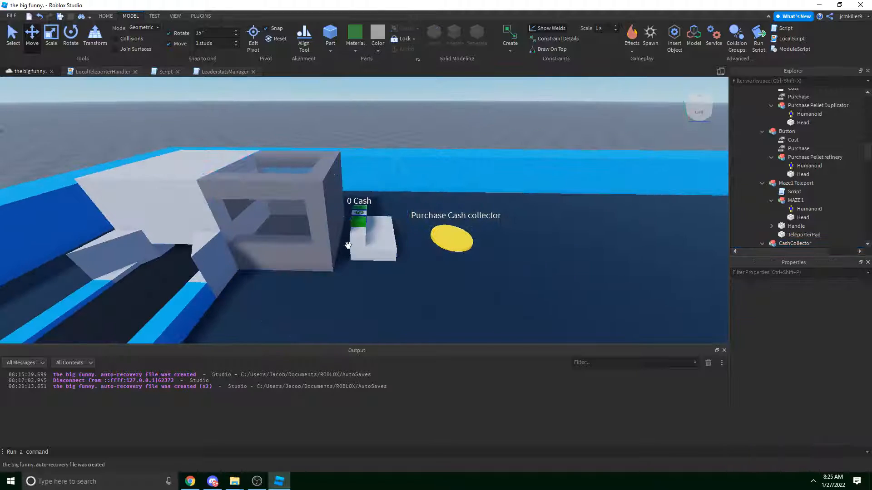
click(348, 244)
click(364, 236)
scroll(802, 182, down, 3)
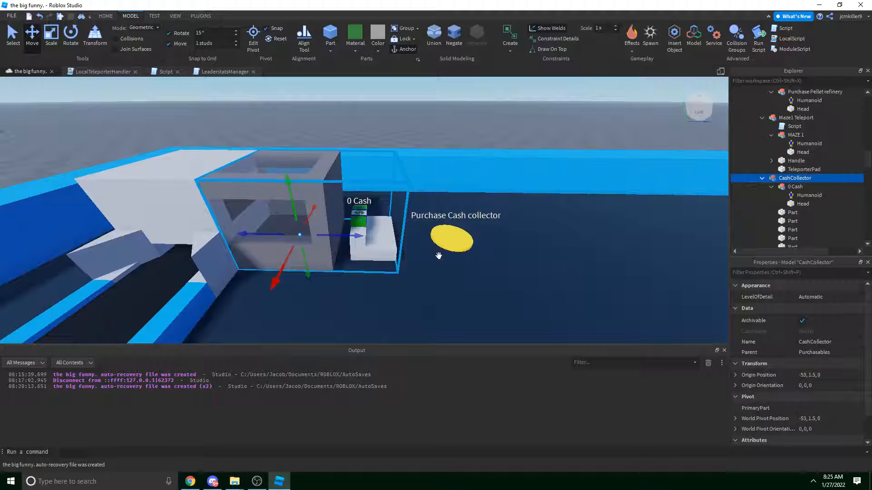
click(460, 235)
click(763, 92)
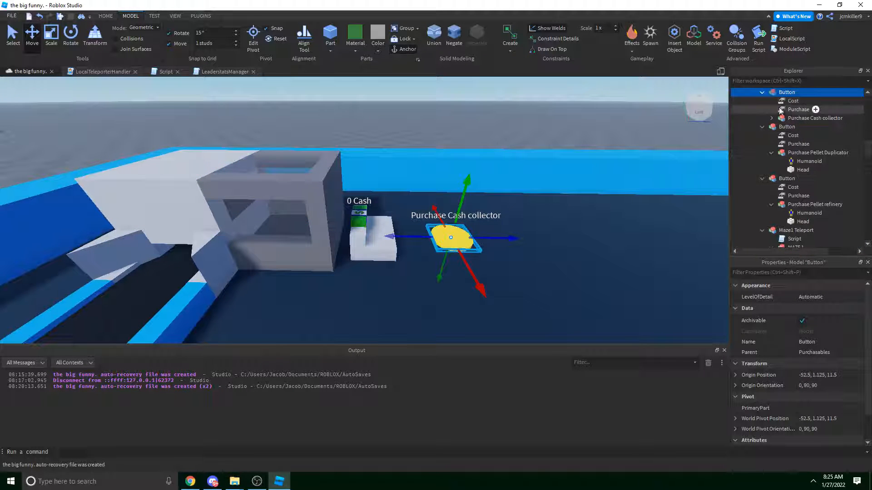
click(785, 109)
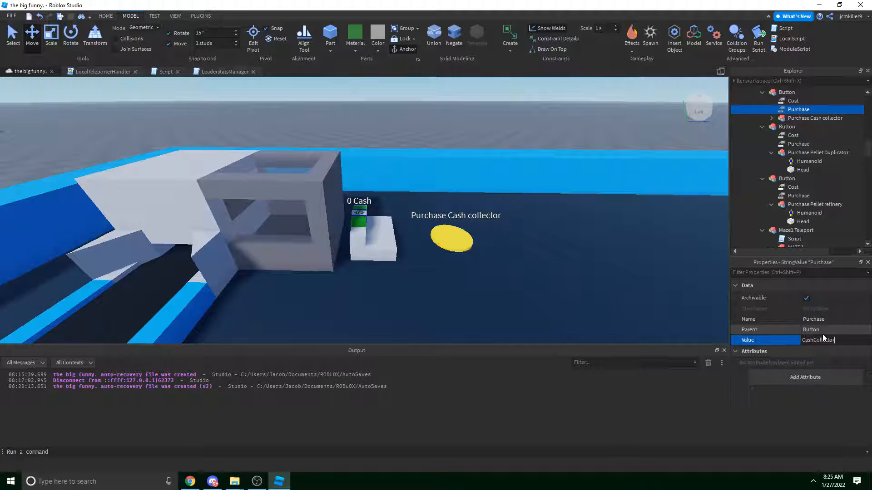
click(312, 238)
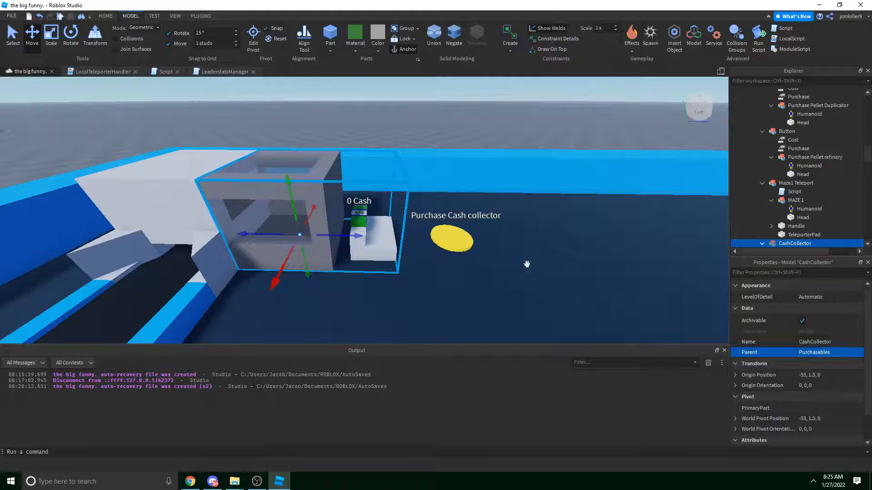
click(460, 247)
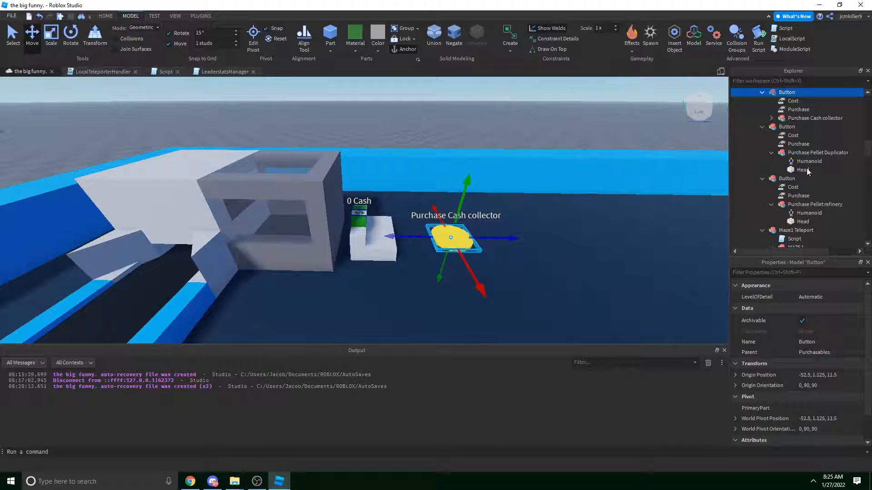
click(786, 103)
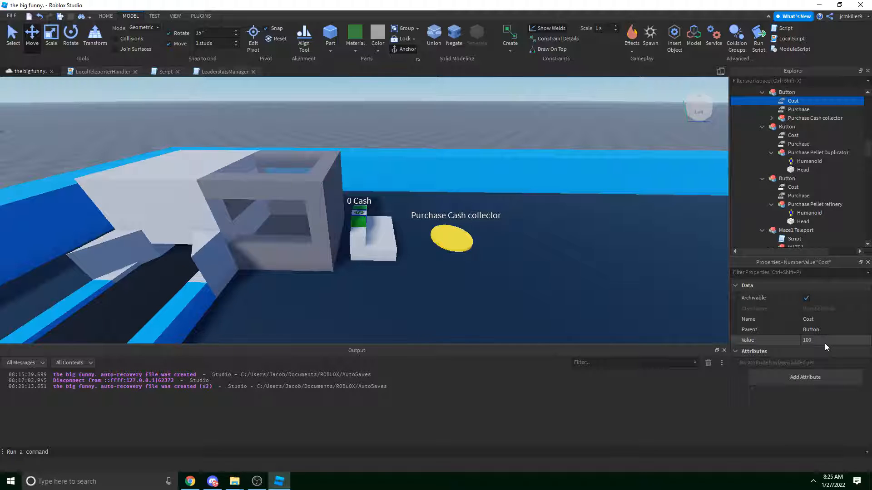
right_drag(503, 188, 497, 177)
scroll(363, 153, up, 2)
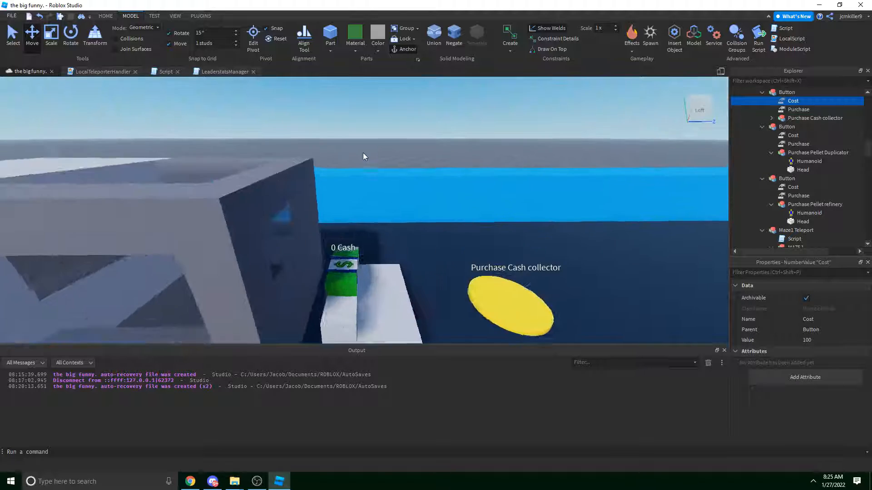
right_drag(363, 154, 364, 154)
click(421, 145)
right_drag(421, 145, 435, 174)
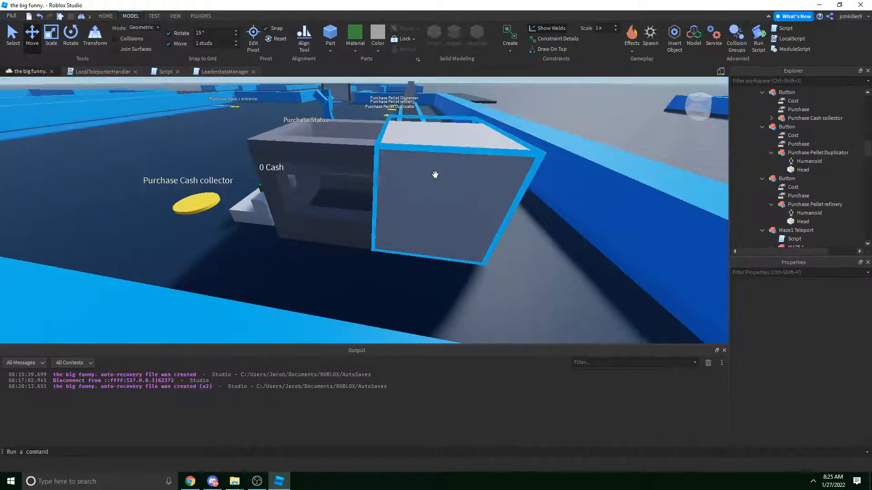
Undo a stray change and select the booth's small wedge block.
click(435, 175)
key(e)
right_drag(459, 123, 432, 99)
click(460, 124)
key(ctrl+z)
key(ctrl+z)
key(w)
right_drag(368, 176, 370, 177)
key(s)
key(w)
click(357, 249)
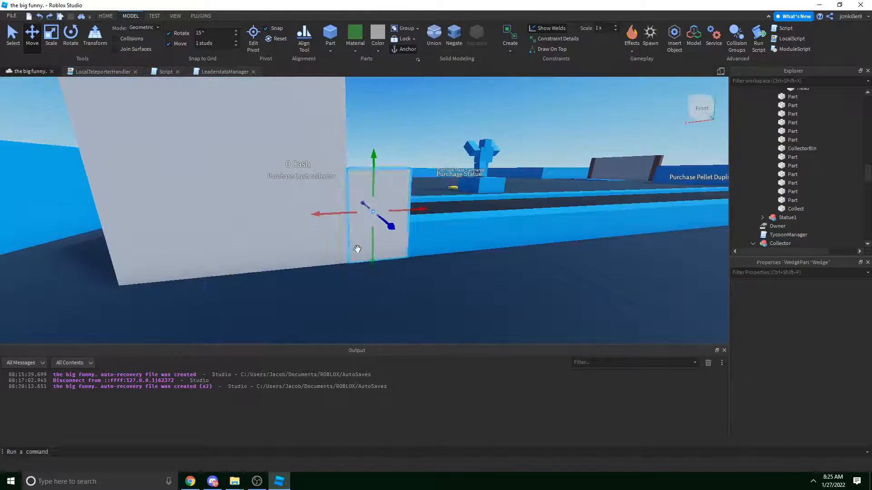
key(e)
key(a)
right_drag(358, 249, 357, 249)
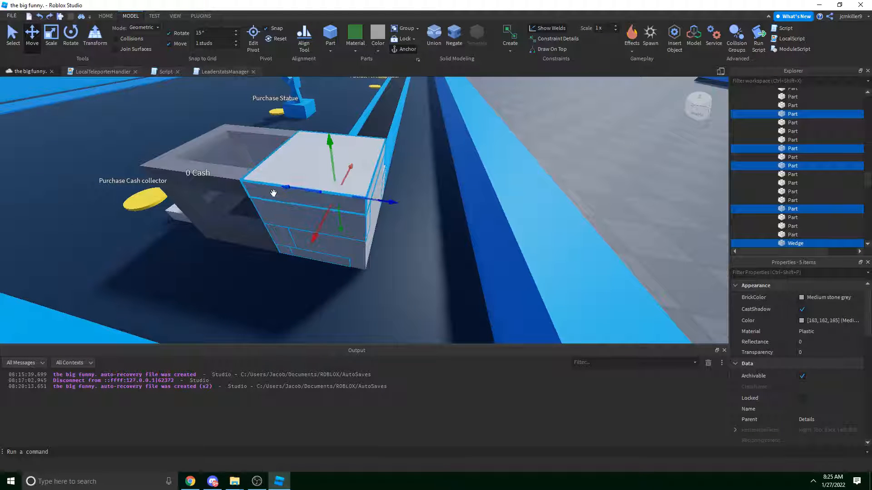
Add the box walls and a wedge to the selection, undoing trial deletions.
ctrl+click(292, 231)
ctrl+click(318, 243)
ctrl+click(352, 253)
right_drag(353, 253, 338, 235)
ctrl+click(434, 299)
ctrl+click(240, 237)
key(Delete)
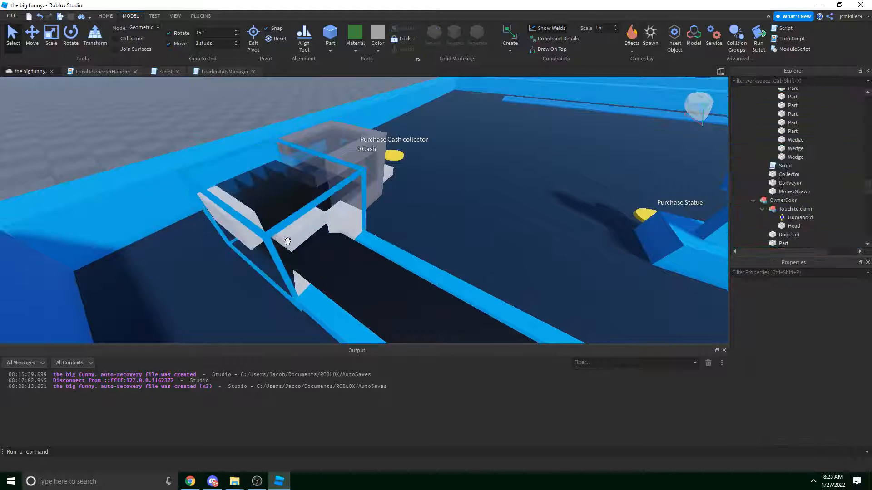
right_drag(287, 241, 363, 255)
key(ctrl+z)
ctrl+click(394, 230)
key(Delete)
key(ctrl+z)
right_drag(436, 264, 366, 249)
Add the remaining booth parts and colour the whole selection Dark stone grey.
ctrl+click(455, 167)
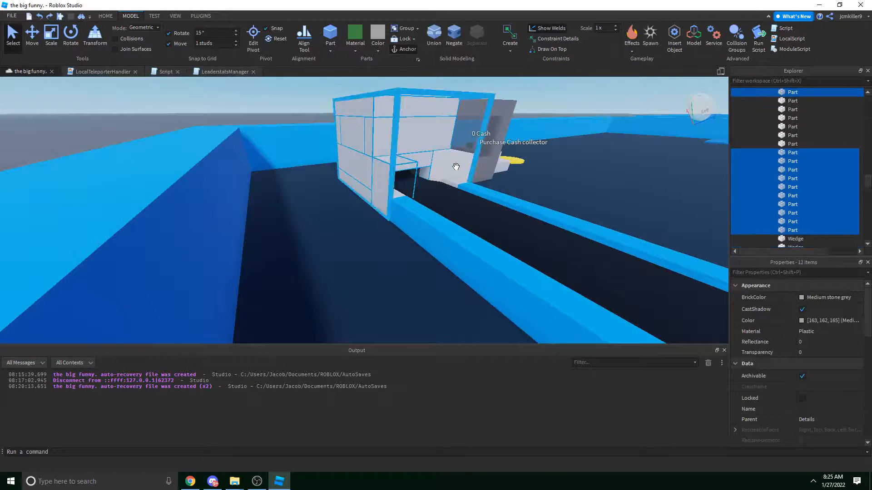
ctrl+click(456, 184)
ctrl+click(394, 195)
ctrl+click(394, 195)
key(Delete)
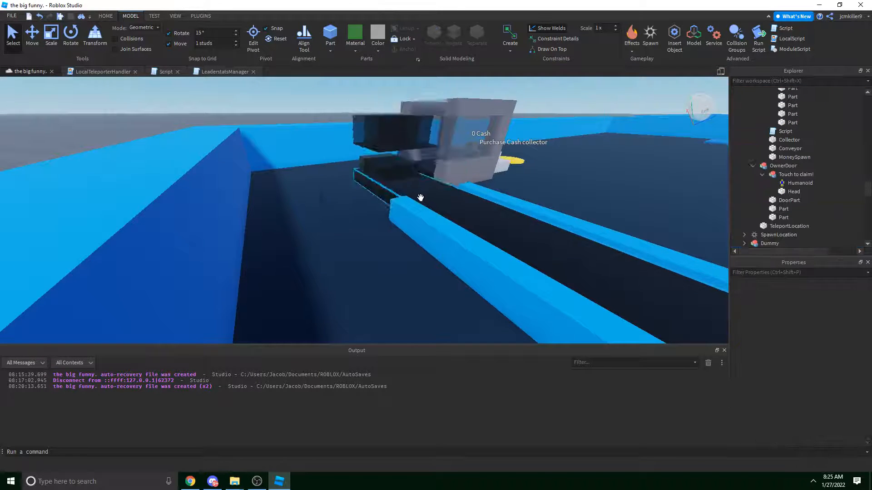
key(w)
right_drag(420, 198, 386, 167)
key(ctrl+z)
click(374, 49)
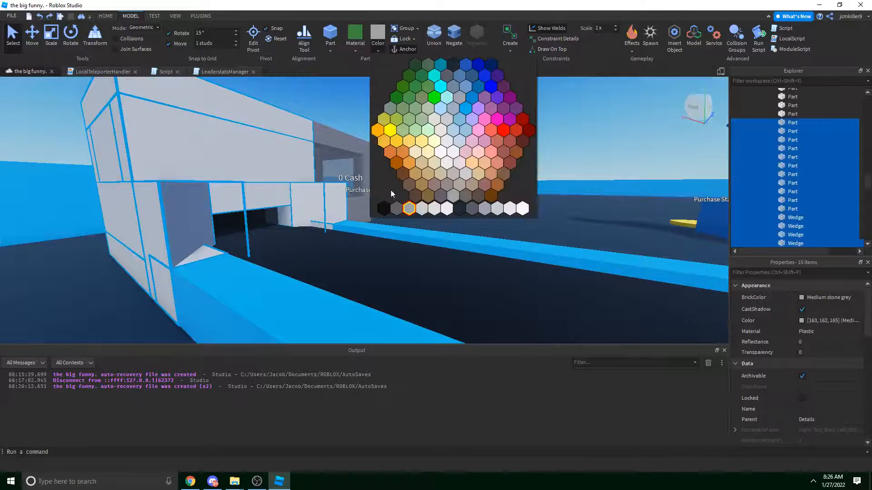
click(394, 207)
Orbit around the recoloured booth and select the CashCollector model.
key(s)
click(430, 109)
right_drag(431, 110, 430, 110)
click(422, 213)
click(524, 138)
right_drag(523, 138, 523, 138)
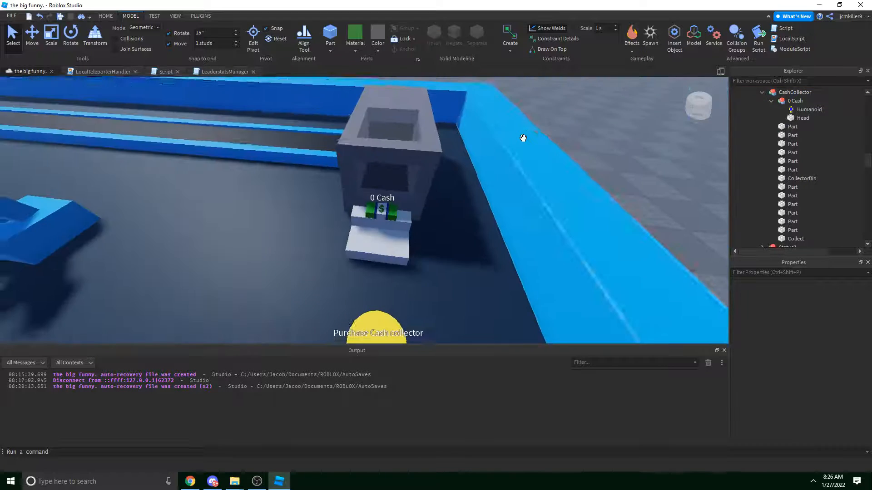
right_drag(445, 179, 445, 178)
click(354, 176)
Collapse the 0 Cash entry in the Explorer and move toward the collector.
key(s)
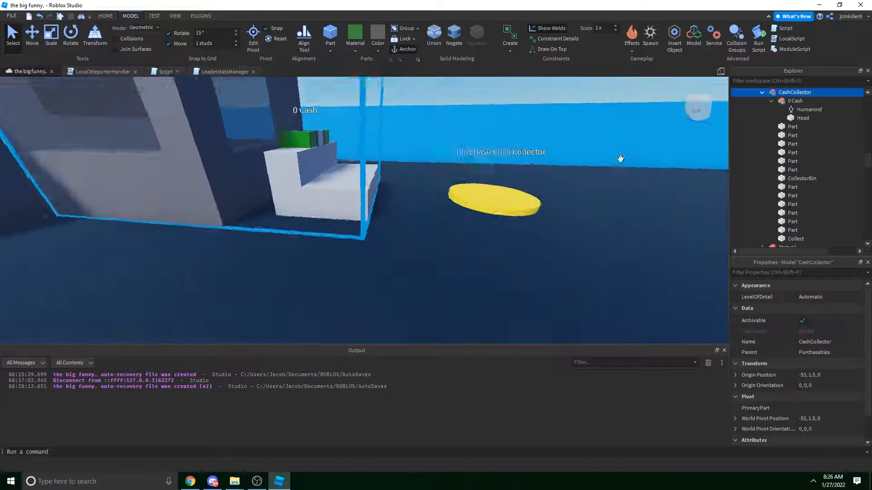
key(a)
scroll(788, 128, up, 3)
click(771, 166)
scroll(781, 178, down, 3)
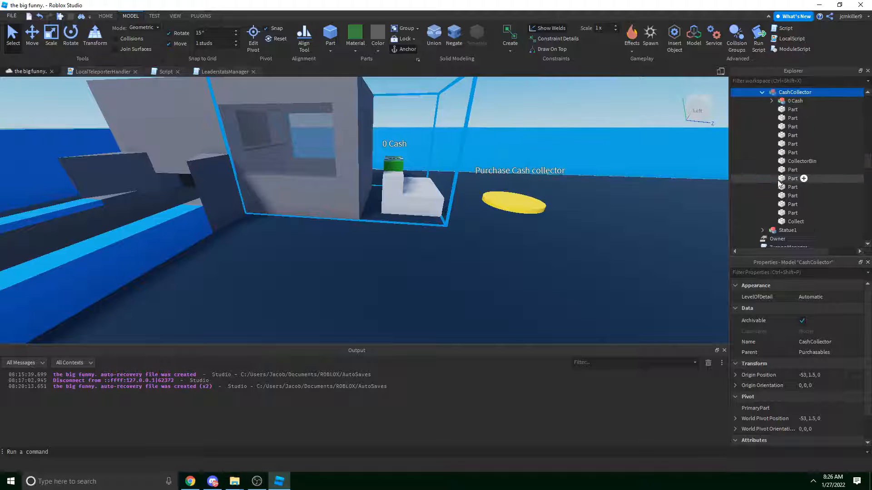
right_drag(487, 179, 486, 178)
right_drag(365, 190, 365, 190)
key(w)
Inspect the original Collector's Details folder and Script, then select the new booth.
click(369, 165)
key(s)
scroll(787, 182, down, 3)
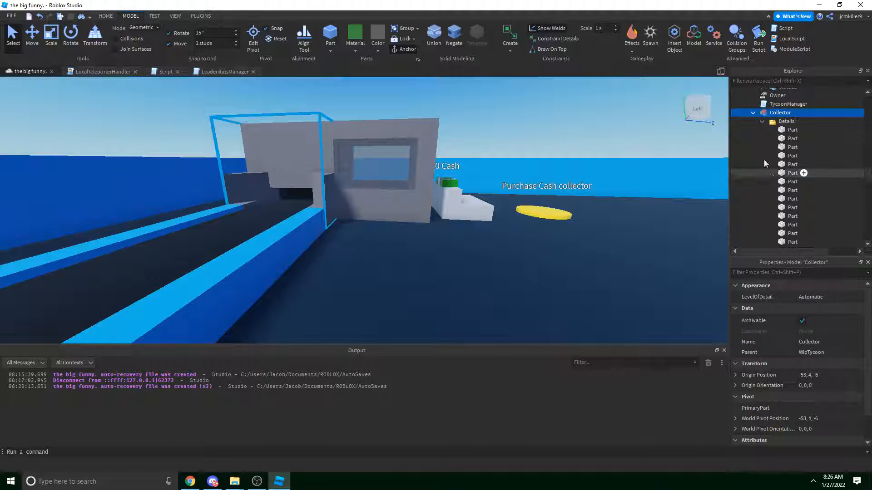
scroll(787, 182, down, 3)
click(762, 121)
click(778, 130)
key(d)
right_drag(372, 184, 343, 183)
key(d)
click(342, 183)
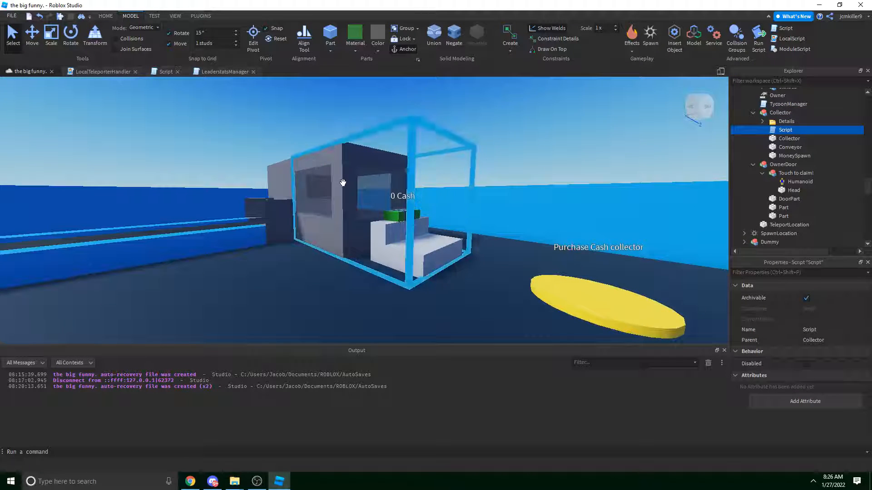
Group CashCollector's 13 Parts into a model named Details.
click(790, 110)
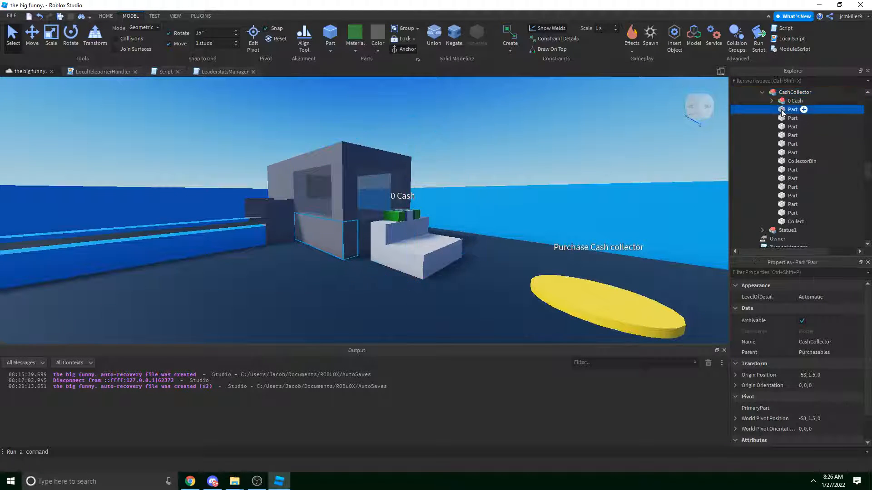
shift+click(789, 213)
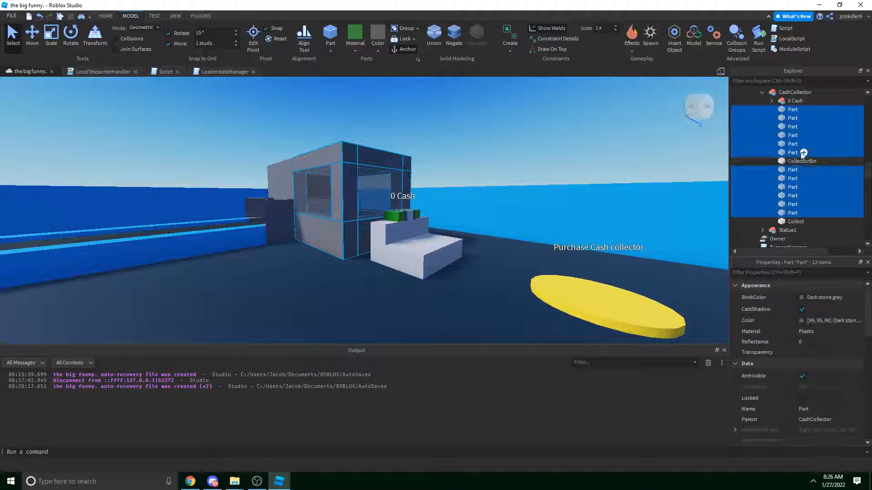
key(ctrl+g)
text(Details)
key(Return)
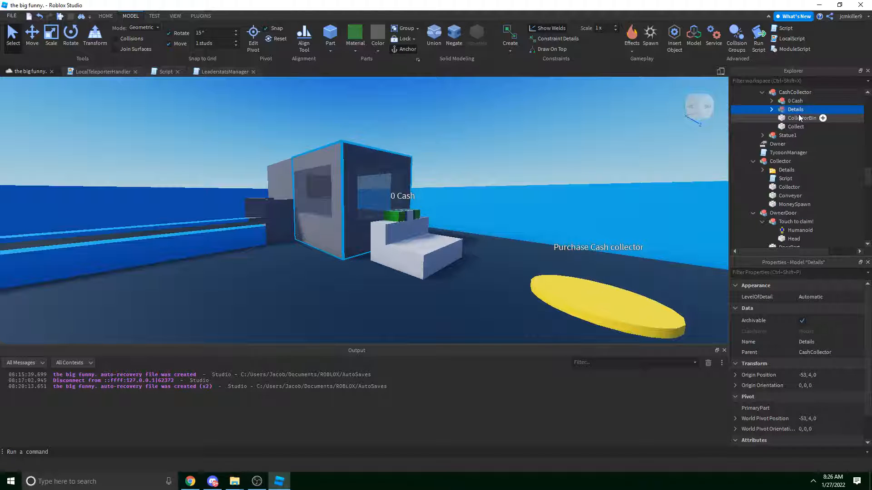
Insert a new Script under CashCollector and open it for editing.
key(a)
right_drag(399, 97, 549, 115)
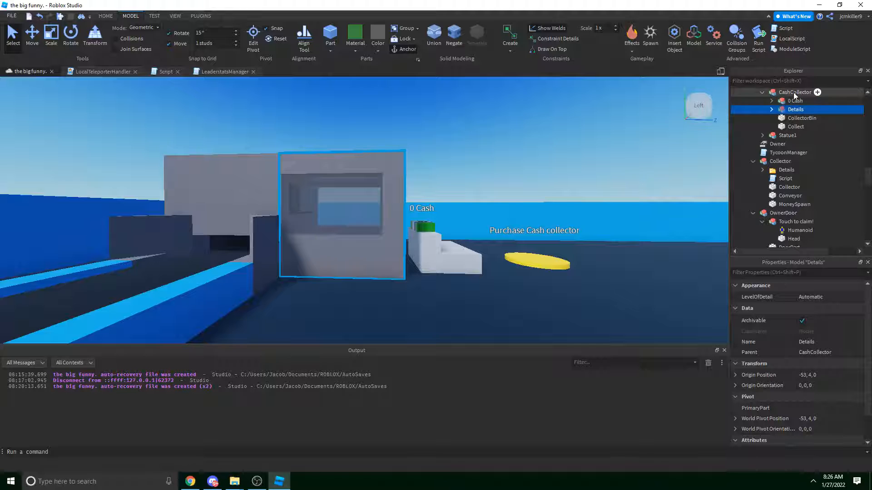
click(817, 92)
click(795, 118)
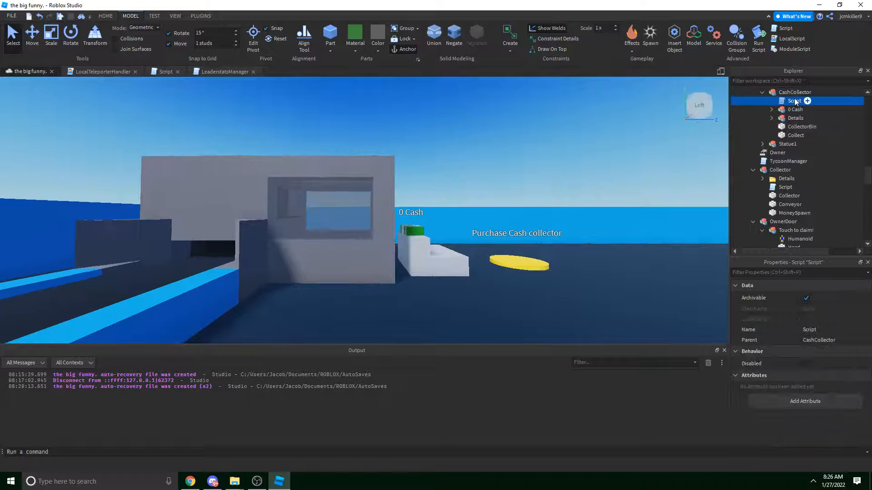
double_click(795, 101)
Change Collector to CollectorBin on line 2 and DropperPellet to Dollar on line 7.
key(F2)
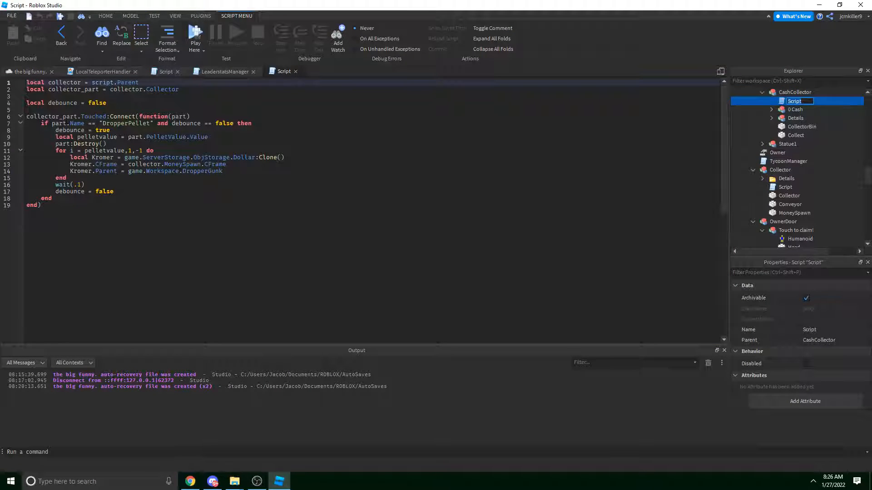
click(194, 89)
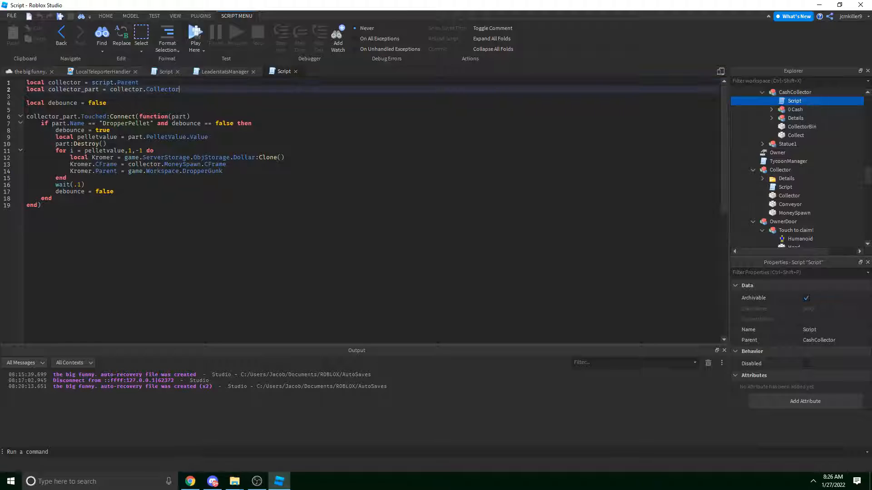
key(ctrl+shift+Left)
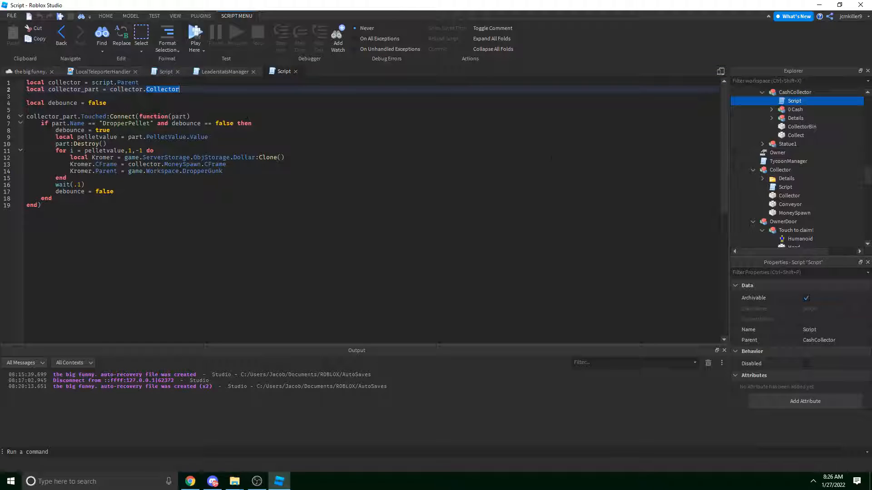
text(CollectorBin)
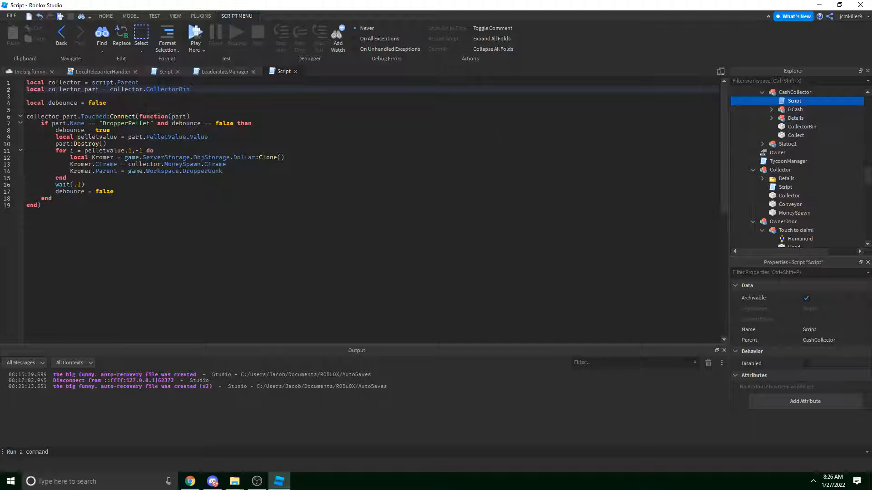
double_click(127, 124)
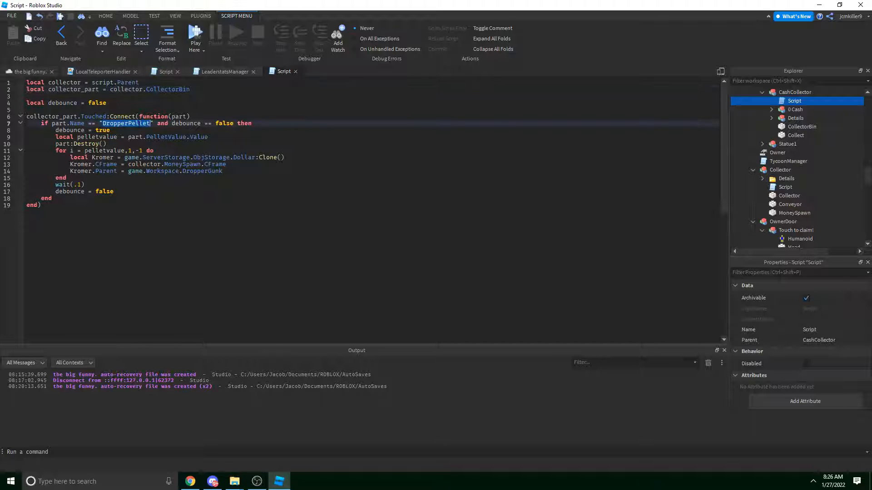
text(Dollar)
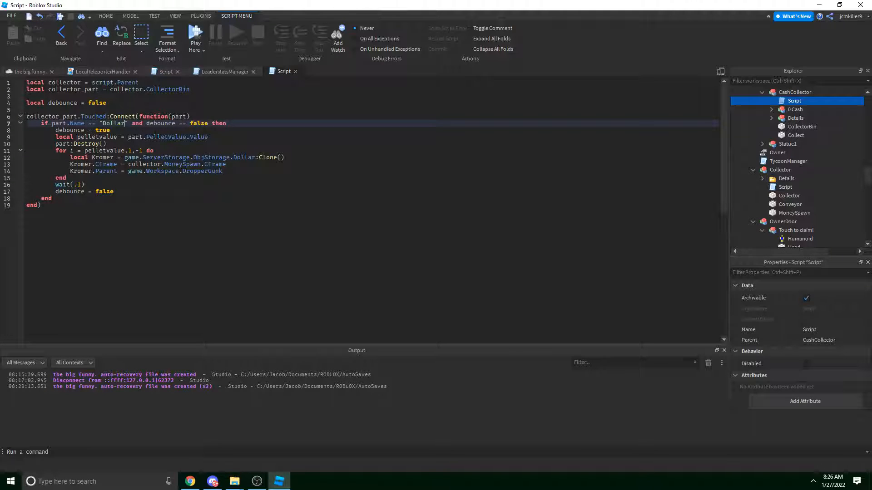
Change the wait delay from .1 to .025.
click(81, 185)
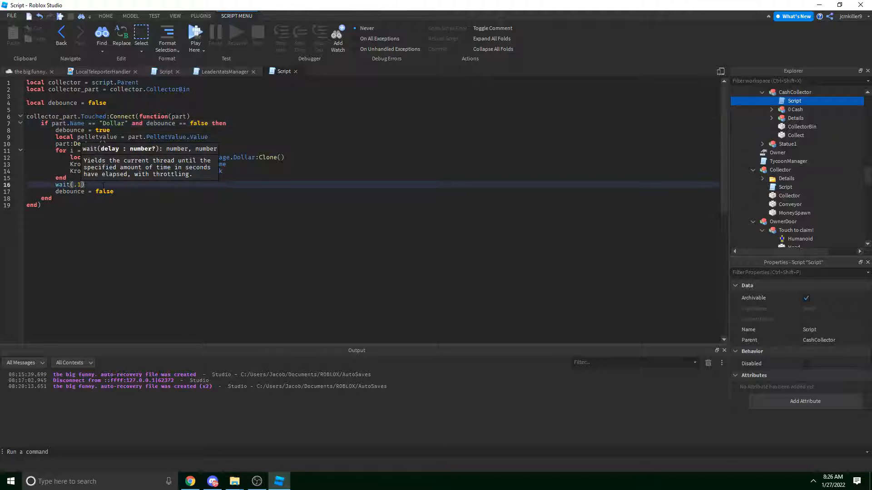
key(BackSpace)
text(05)
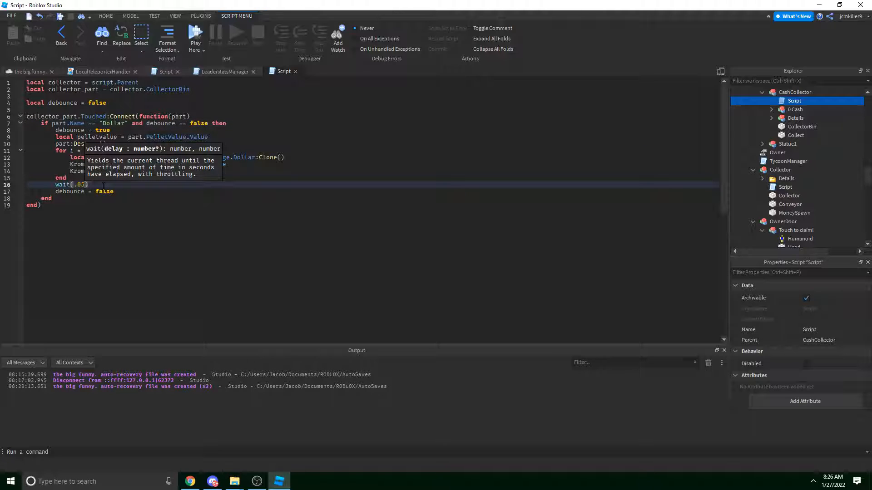
key(BackSpace)
text(25)
click(103, 185)
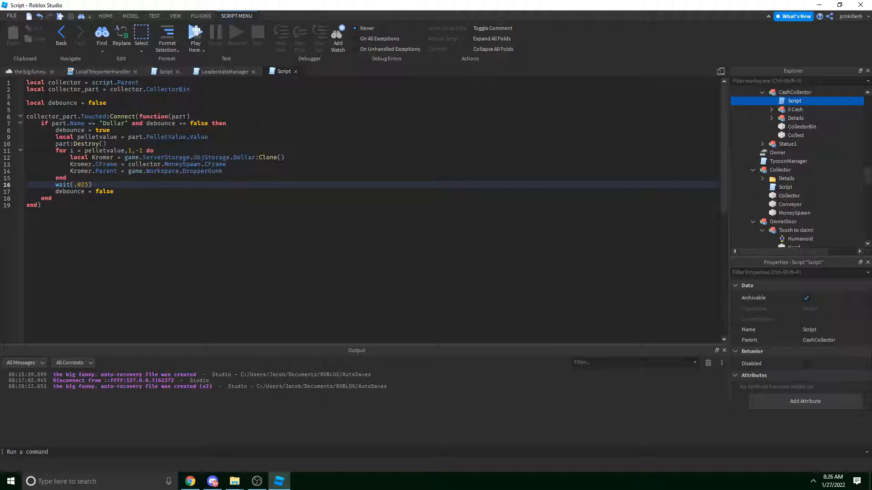
click(257, 123)
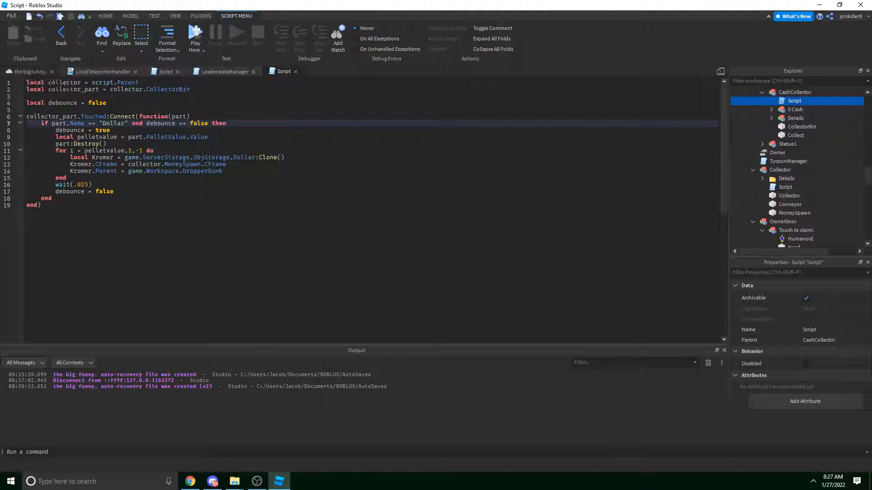
Fly around the building in the 3D view, then open the CashCollector script.
click(34, 71)
key(a)
right_drag(399, 181, 399, 181)
key(w)
key(s)
double_click(793, 101)
Delete the pelletvalue line and its cloning for loop from the Touched handler.
click(211, 144)
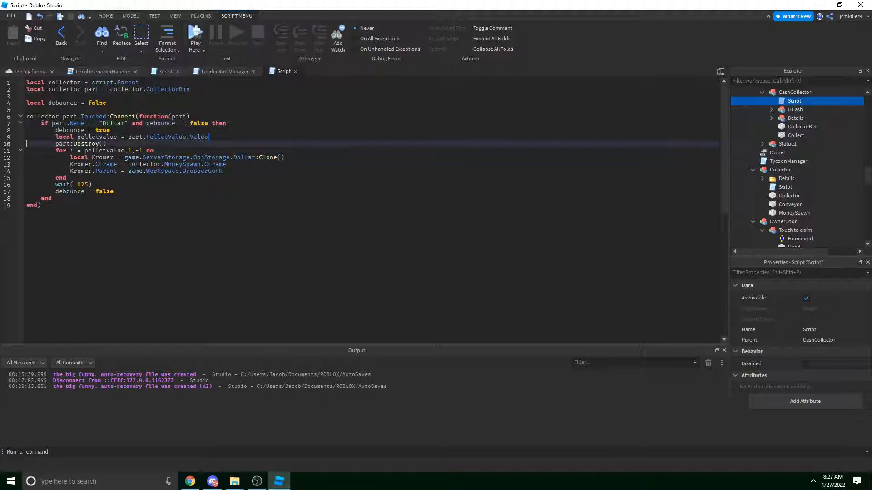
drag(209, 137, 55, 130)
key(BackSpace)
key(ctrl+z)
drag(208, 137, 21, 138)
key(BackSpace)
key(BackSpace)
drag(115, 173, 19, 151)
key(BackSpace)
key(BackSpace)
key(BackSpace)
key(BackSpace)
drag(152, 145, 16, 151)
key(BackSpace)
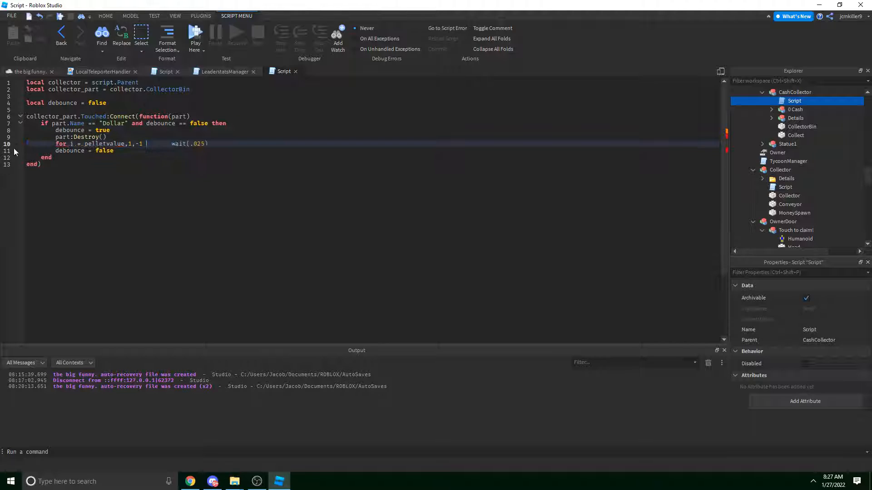
key(ctrl+z)
drag(147, 145, 20, 148)
key(BackSpace)
key(BackSpace)
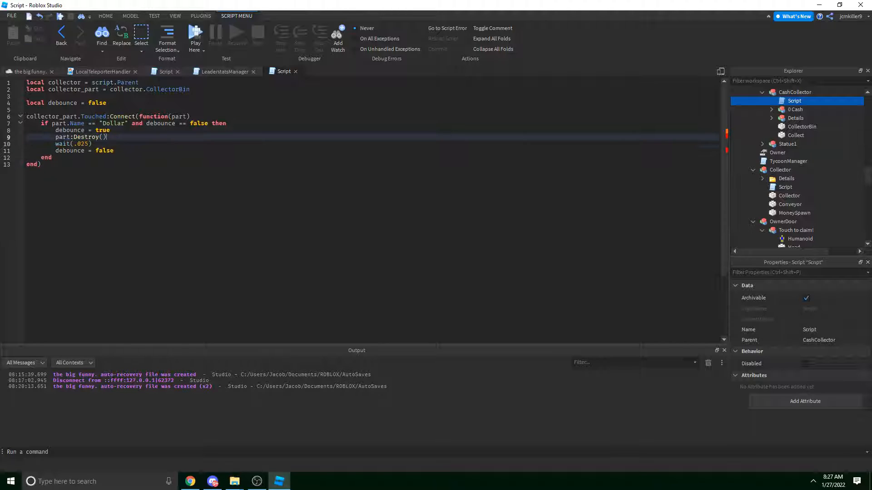
Add a local Cash = 0 variable below the debounce declaration.
click(146, 131)
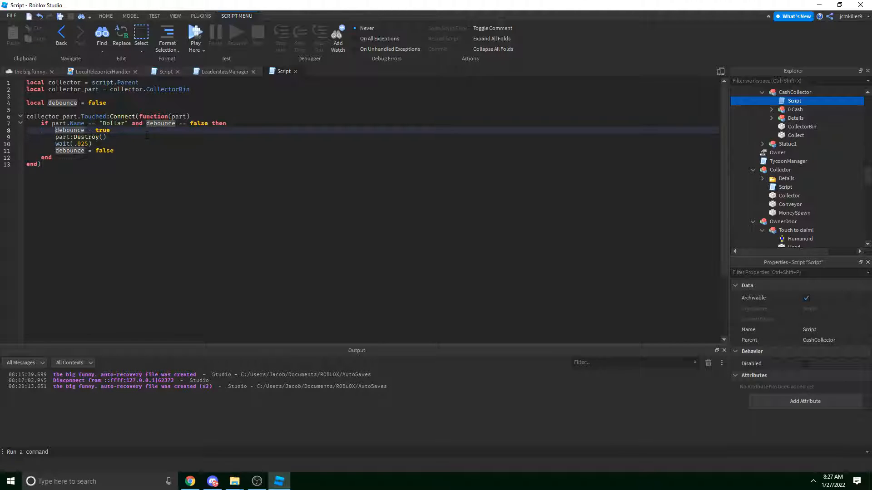
key(Return)
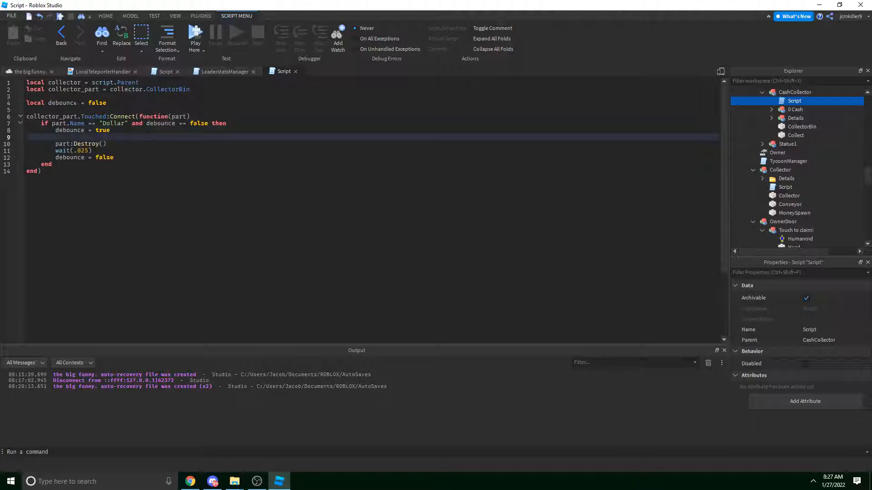
click(122, 103)
key(Return)
key(Return)
text(local Cash = 0)
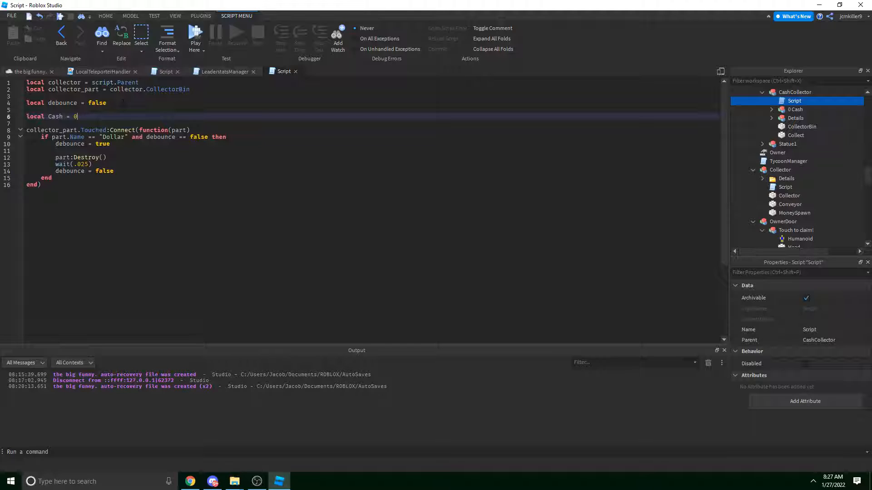
Write a Cash += 5 line after debounce = true.
click(112, 144)
key(Down)
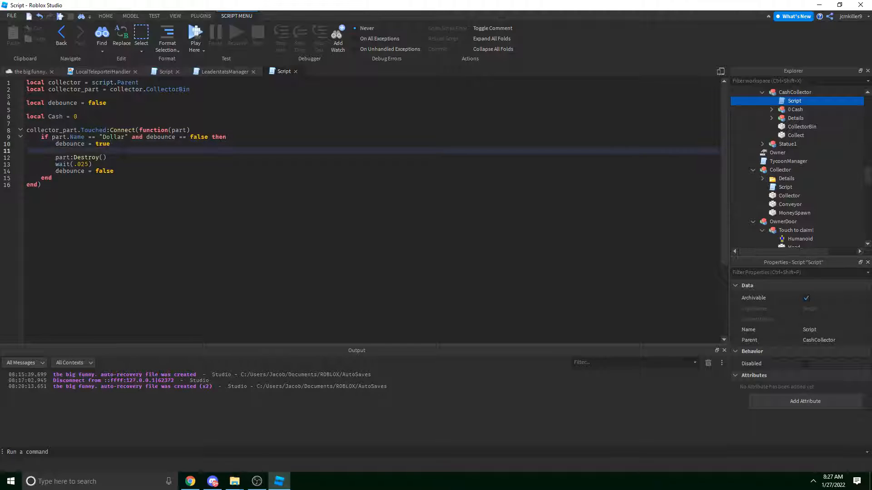
key(Return)
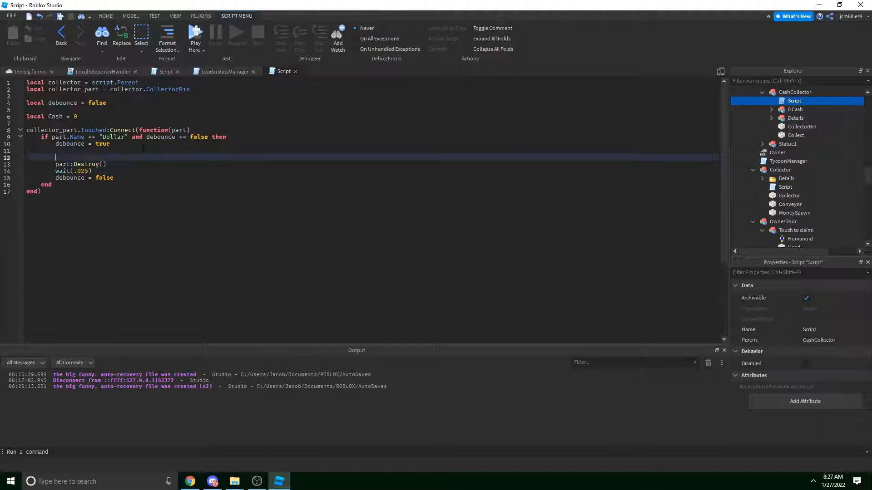
key(BackSpace)
text(Cash += 5)
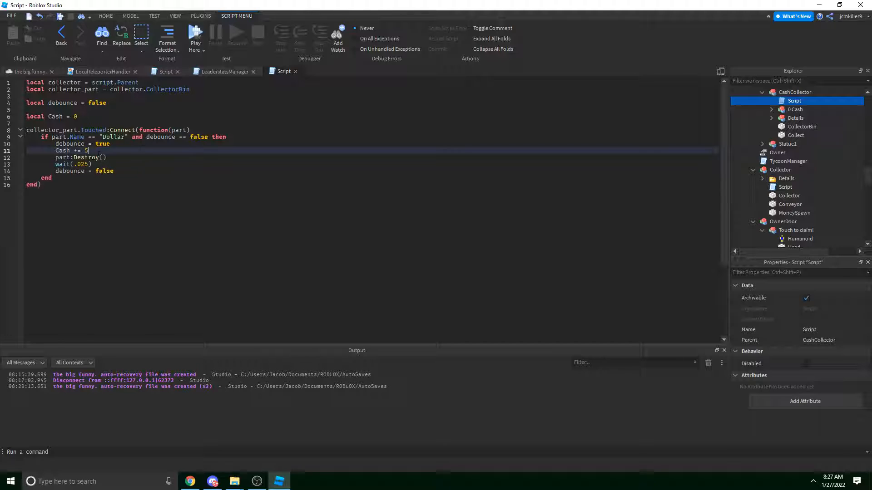
Move the Cash += 5 line to just below part:Destroy().
drag(99, 155, 9, 157)
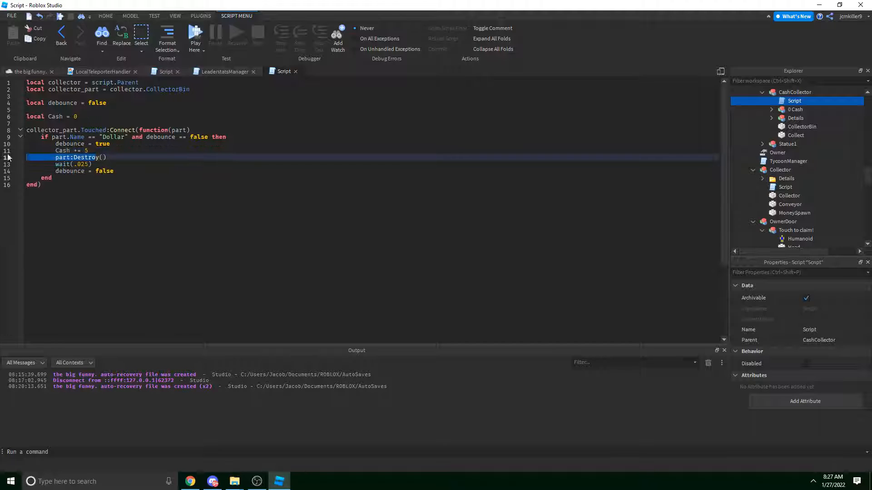
click(104, 156)
drag(107, 152, 5, 153)
key(ctrl+x)
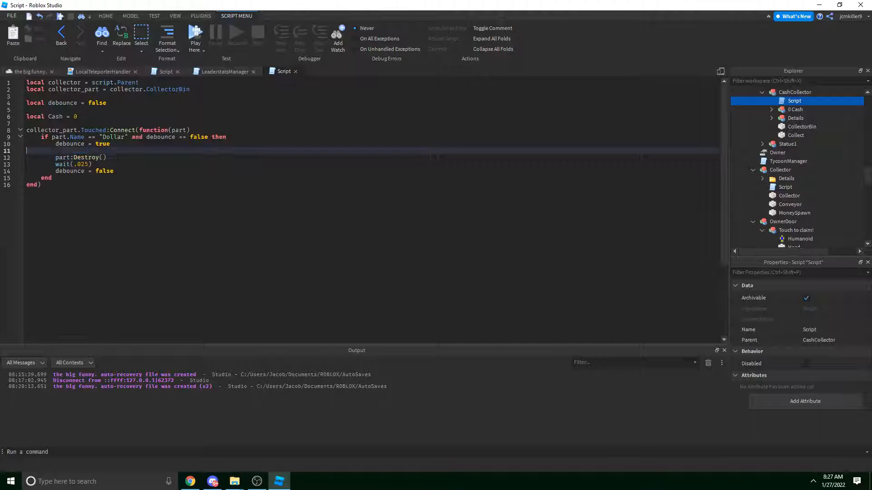
key(BackSpace)
click(120, 149)
key(Return)
key(ctrl+v)
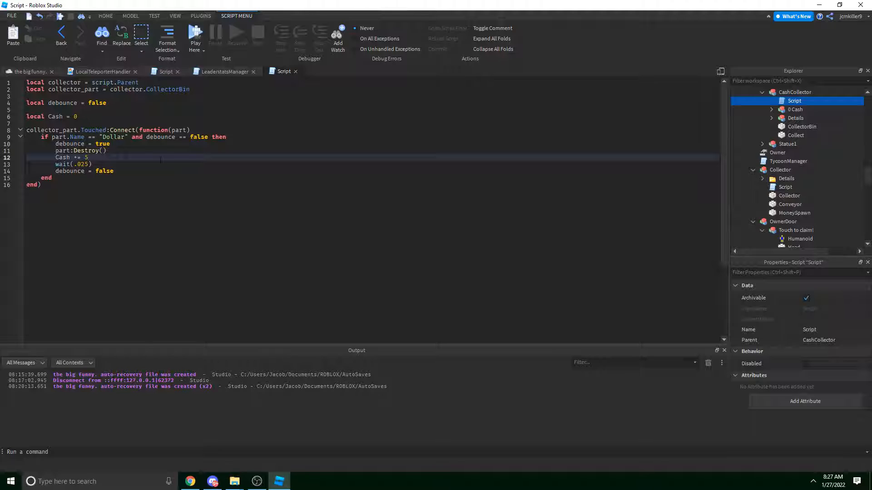
Set the collector Model's Name to the Cash total plus " Cash".
key(Return)
text(col)
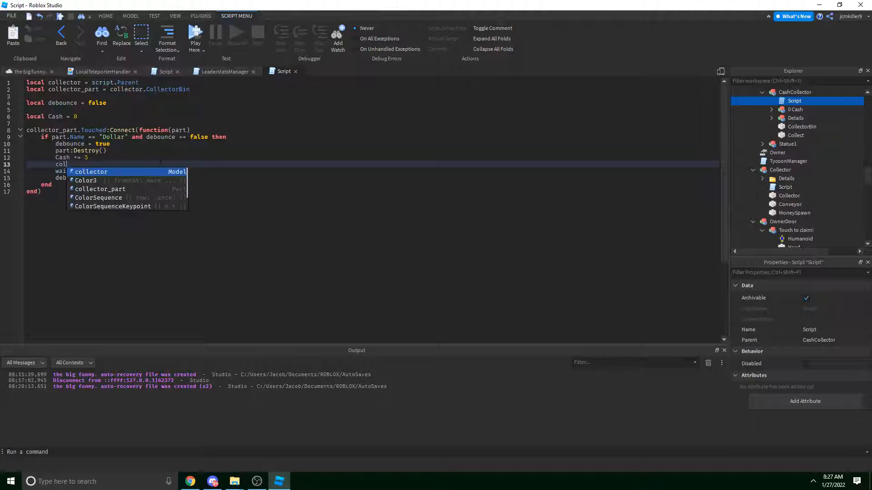
text(lector:FindFirstChildOfClass("MO)
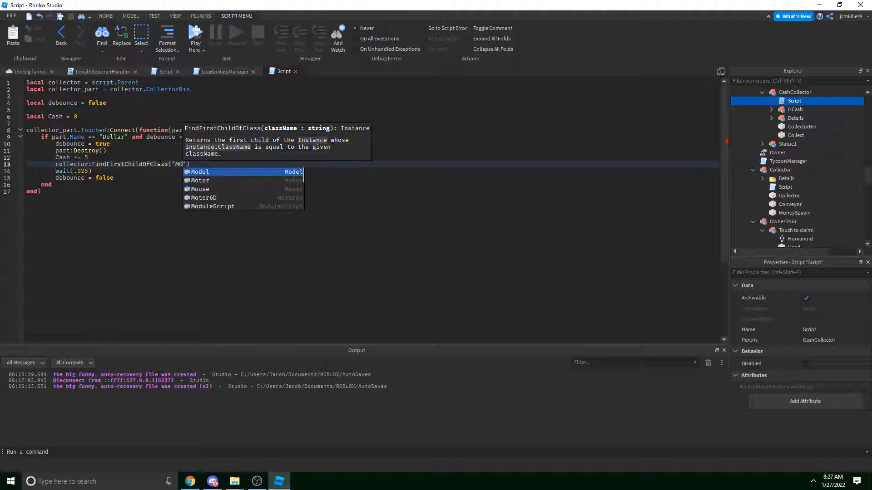
key(Tab)
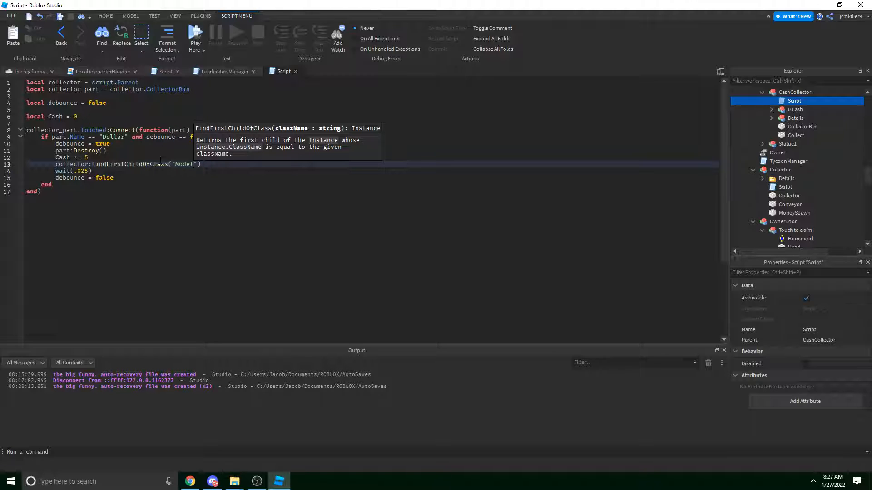
key(End)
text(.N)
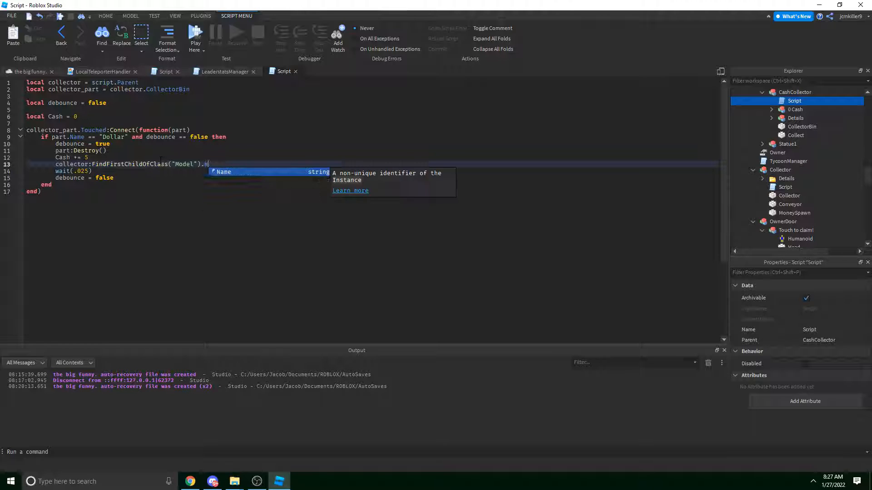
text(ame = C)
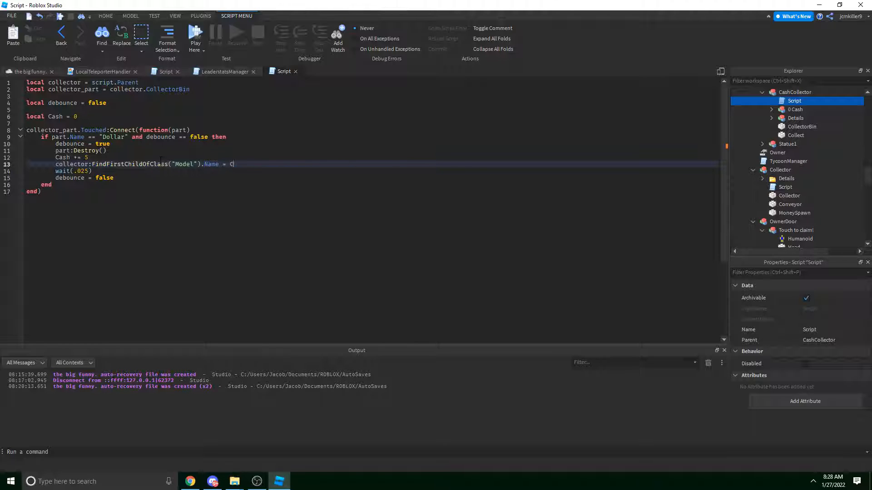
text(ash.."")
text( Cash)
click(110, 144)
click(89, 158)
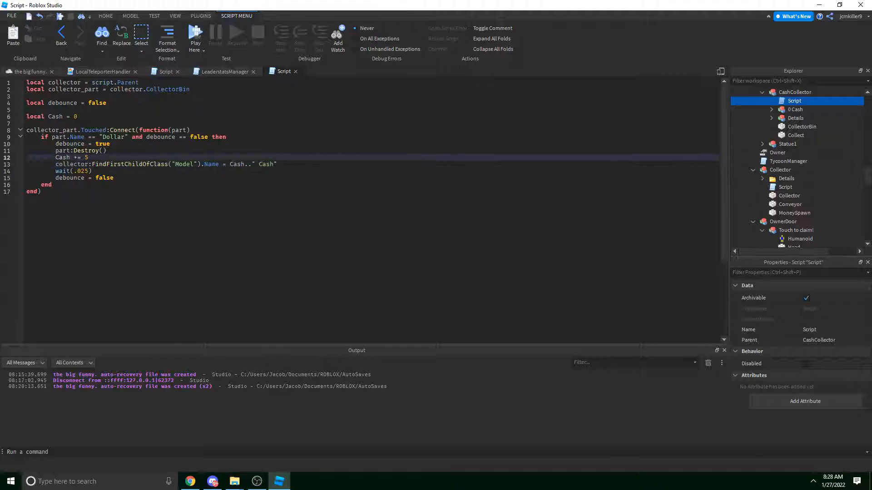
click(294, 164)
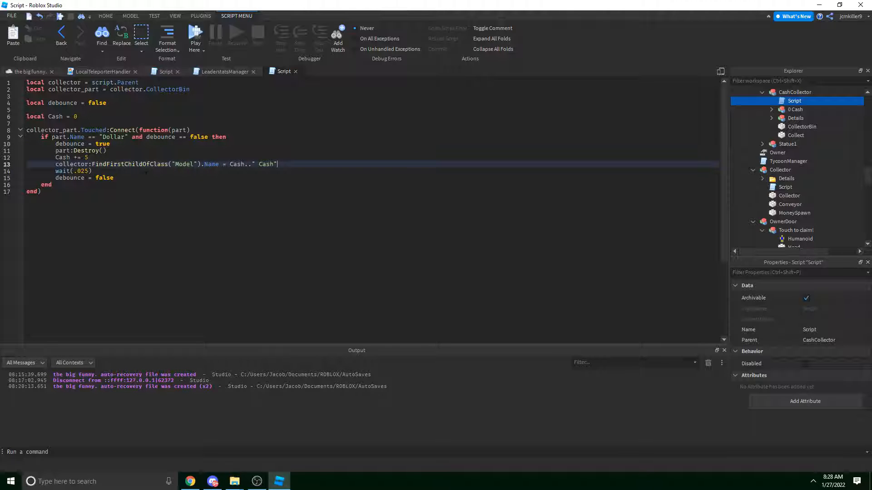
click(28, 72)
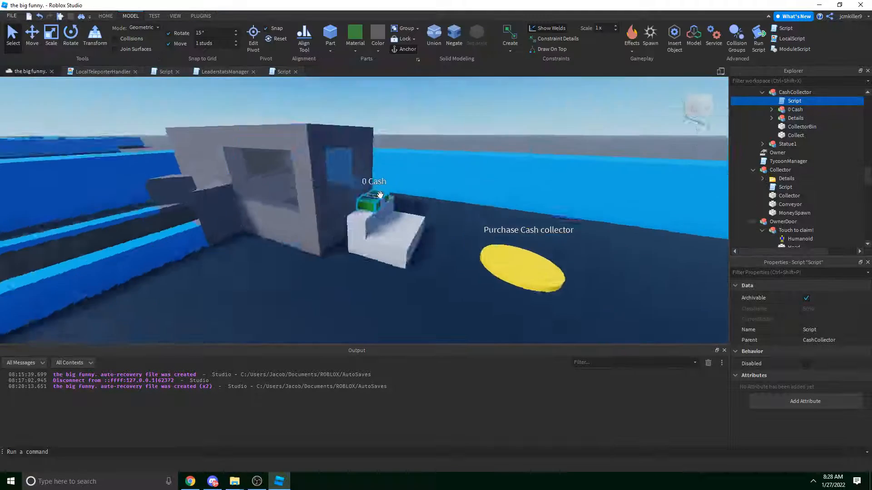
Fly the viewport camera over to the cash collector.
right_drag(380, 195, 366, 204)
key(w)
click(292, 280)
right_drag(292, 280, 272, 149)
click(349, 190)
key(s)
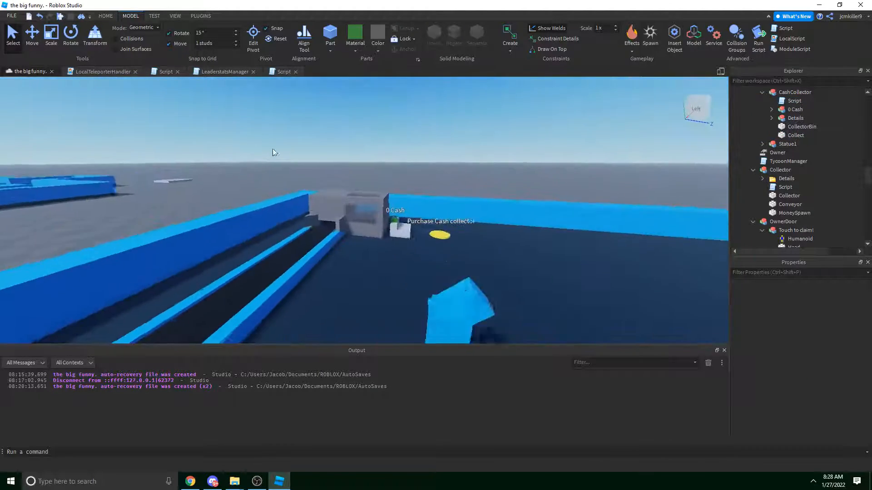
key(w)
key(d)
Look through the other collector and LeaderstatsManager script tabs.
click(168, 72)
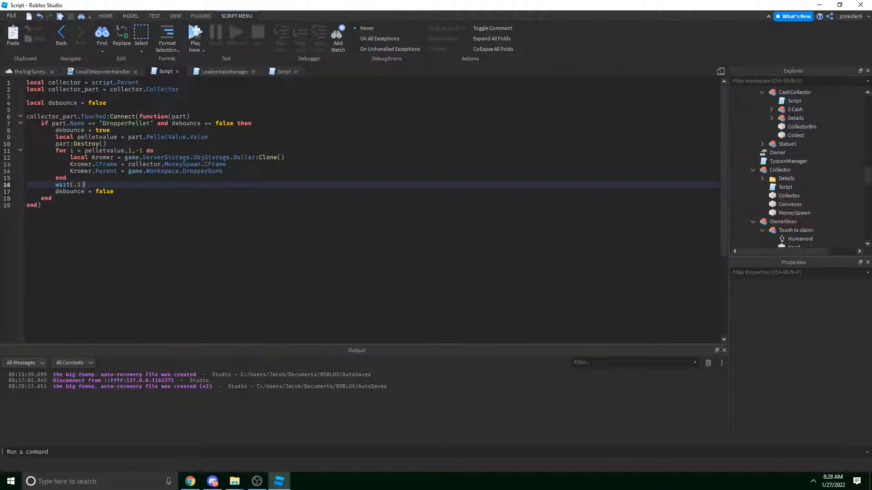
click(274, 72)
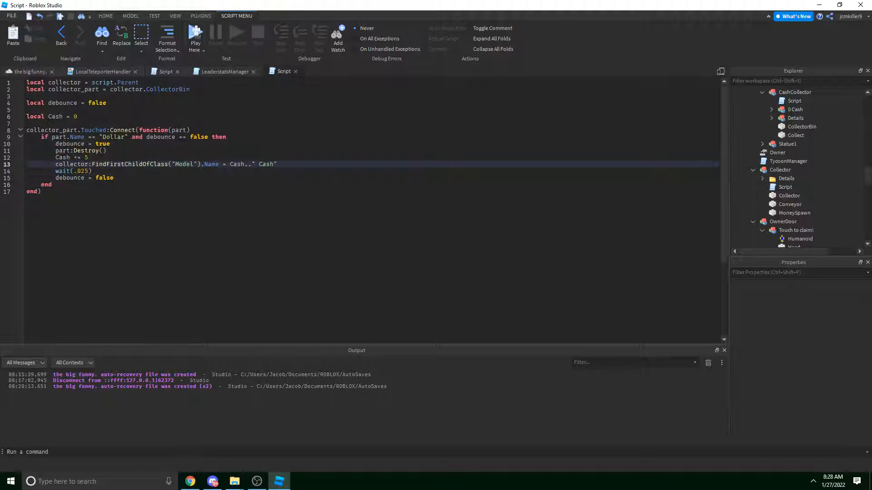
click(225, 72)
scroll(808, 181, down, 5)
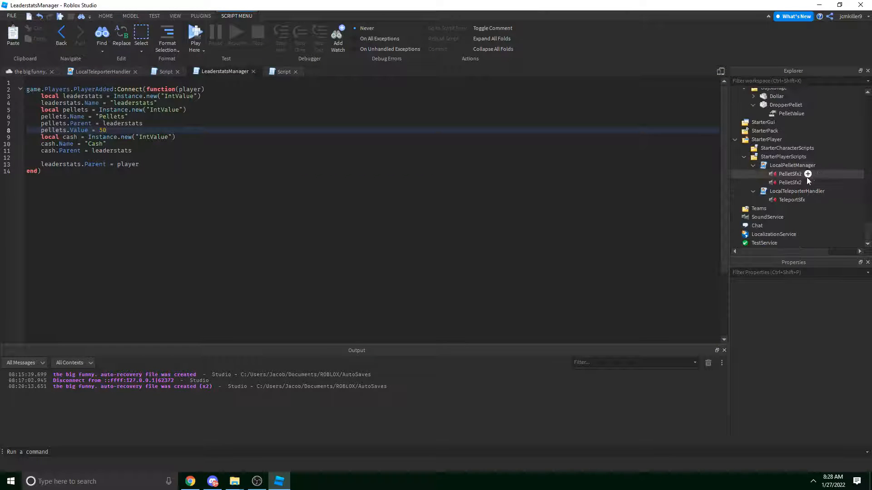
Open LocalPelletManager, review its pellet collection code, and return to the collector script.
click(792, 166)
double_click(792, 165)
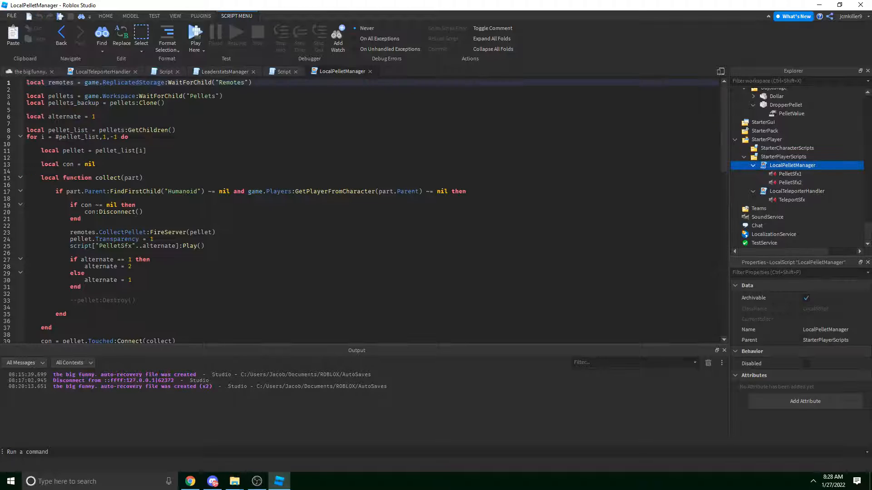
scroll(201, 289, down, 3)
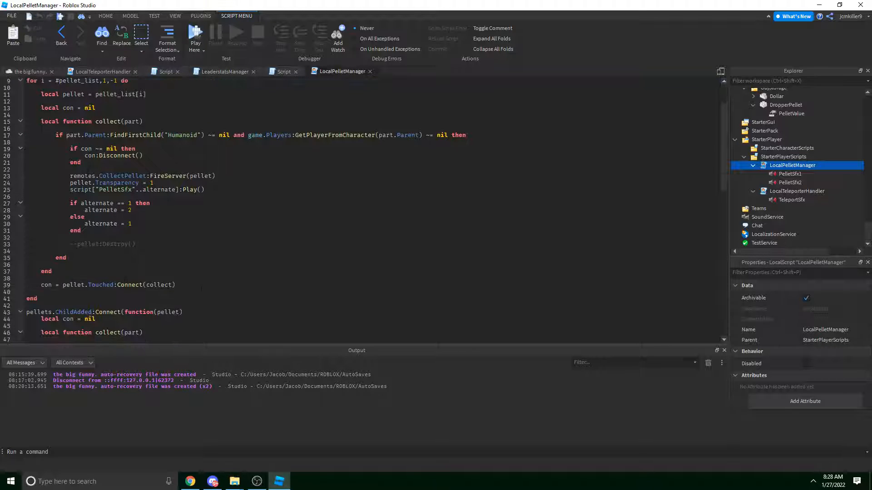
drag(201, 289, 41, 178)
key(ctrl+c)
click(56, 171)
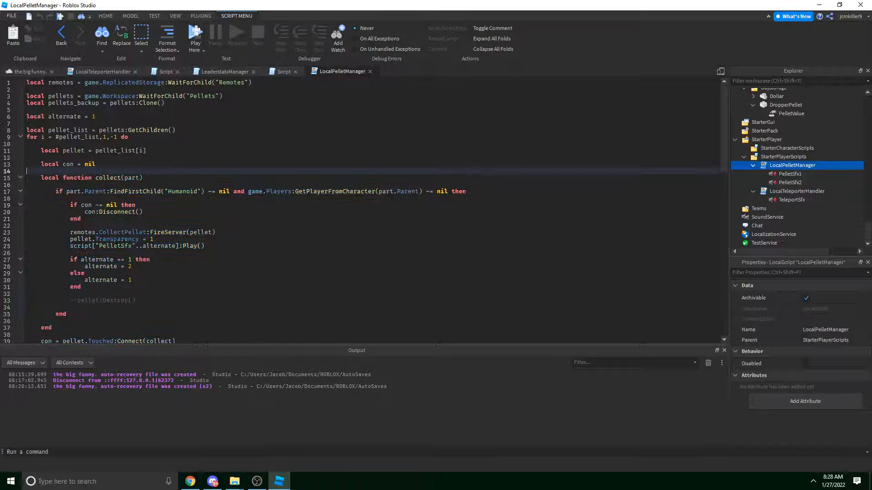
click(283, 71)
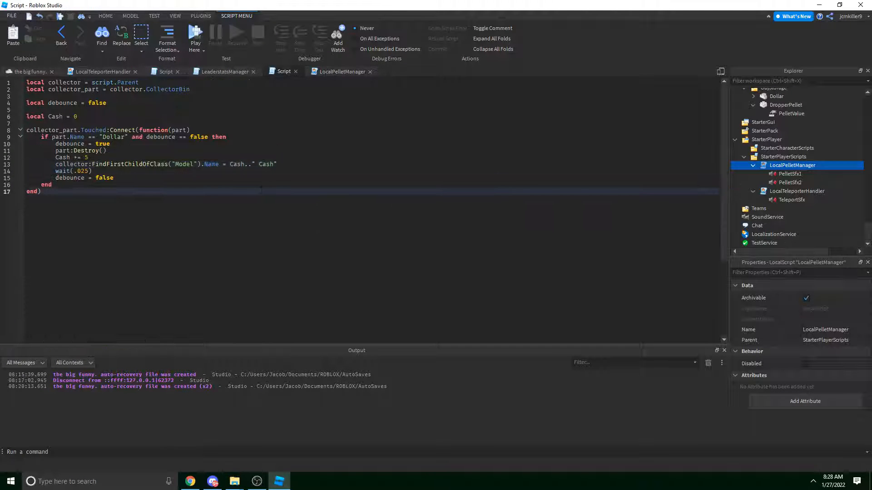
Paste the collect() function at the end of the collector script.
click(297, 210)
key(Return)
key(Return)
key(ctrl+v)
click(111, 176)
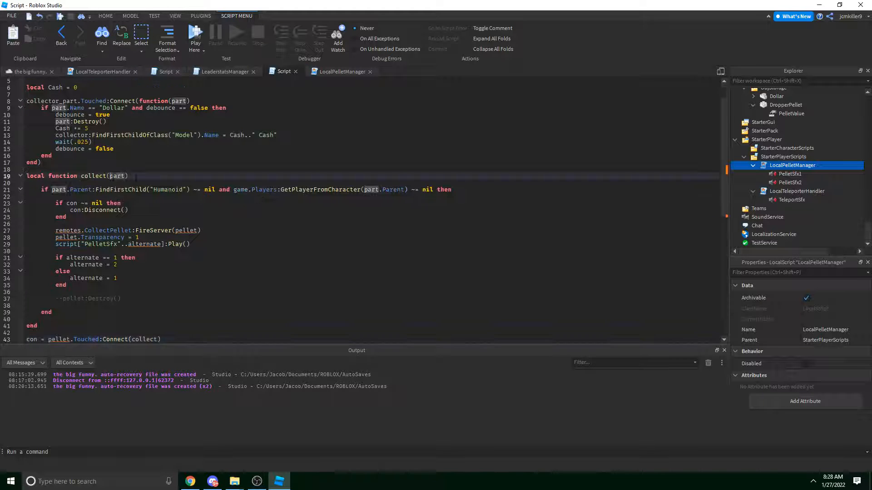
scroll(136, 178, down, 3)
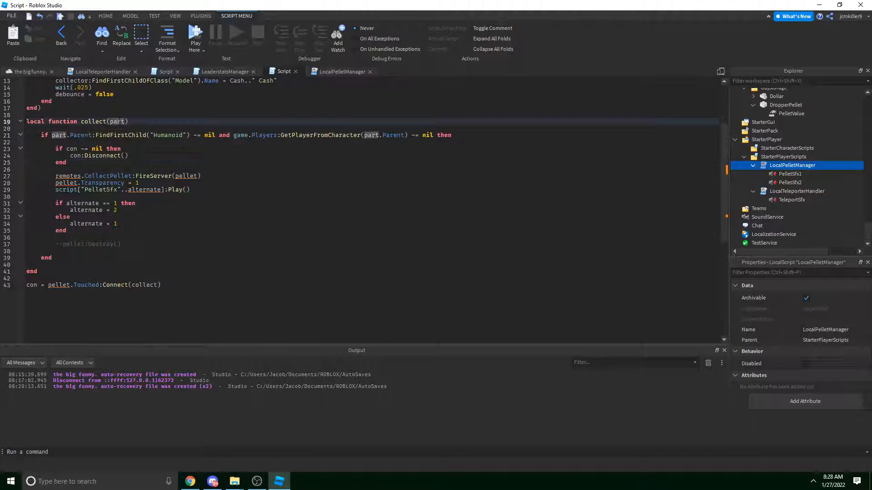
click(199, 170)
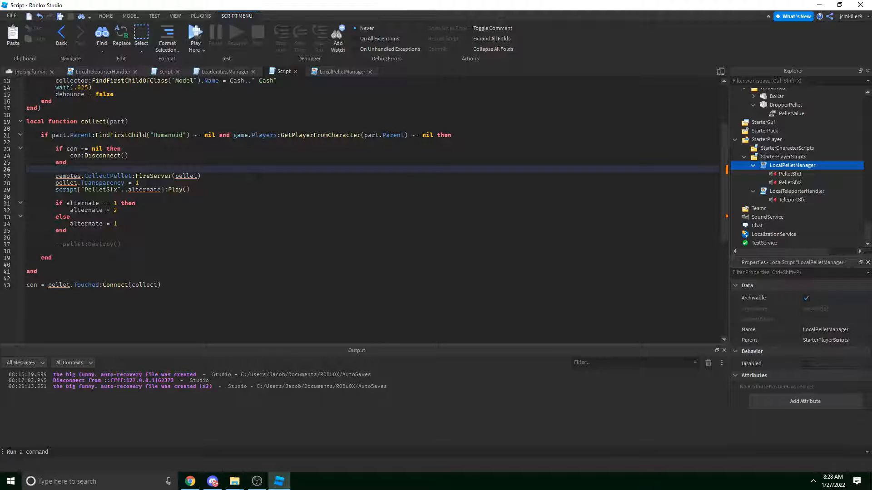
click(191, 190)
drag(191, 190, 27, 170)
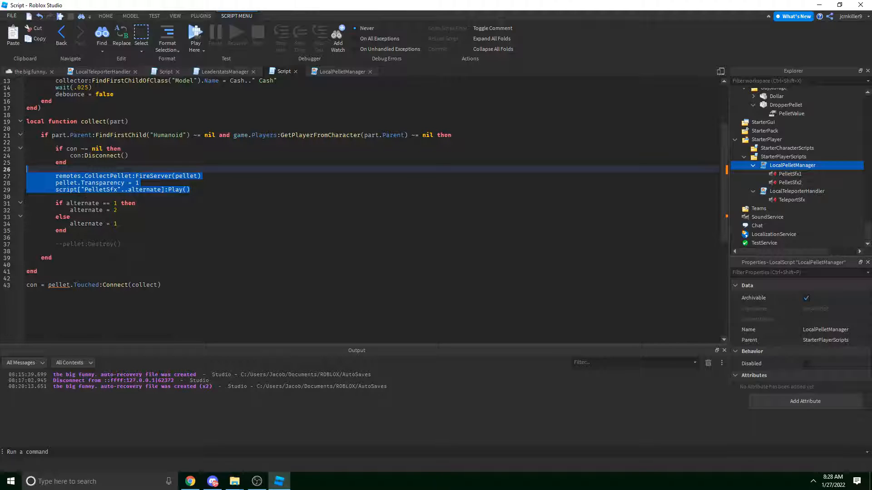
Rewrite the connection as collector.Collect.Touched:Connect(collect), checking the Collect part in the viewport.
double_click(62, 286)
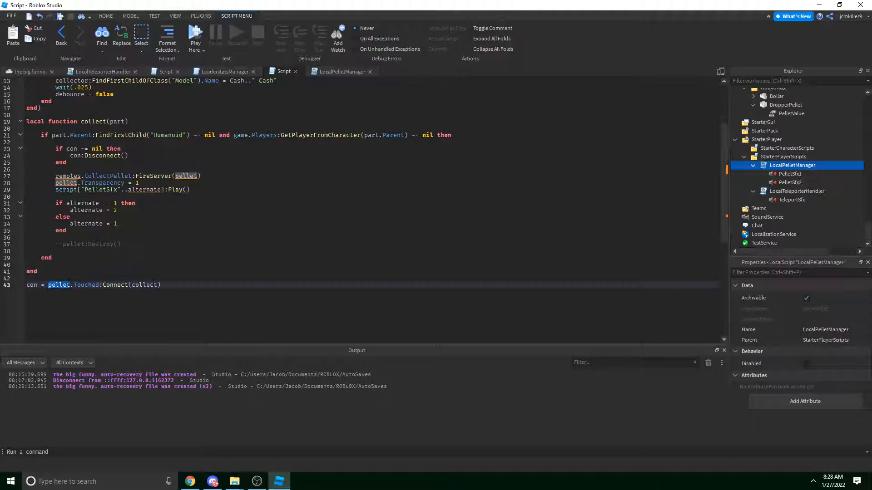
click(48, 285)
key(shift+Home)
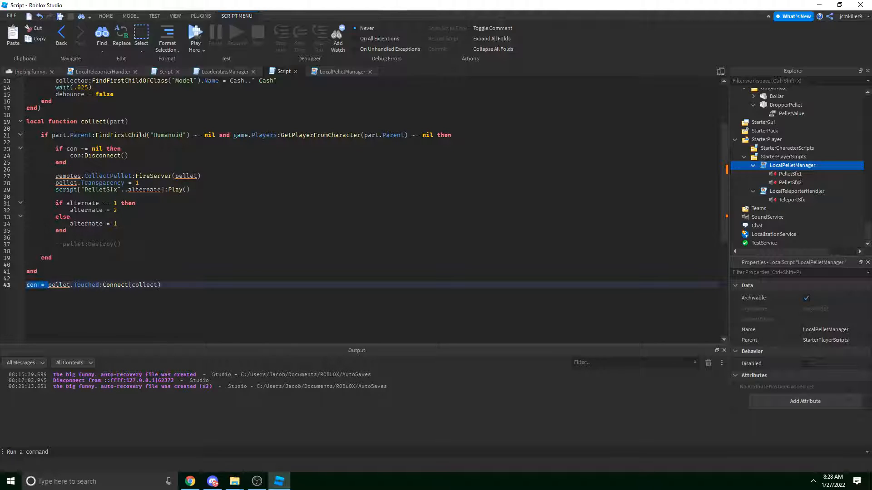
key(BackSpace)
double_click(48, 284)
text(collector)
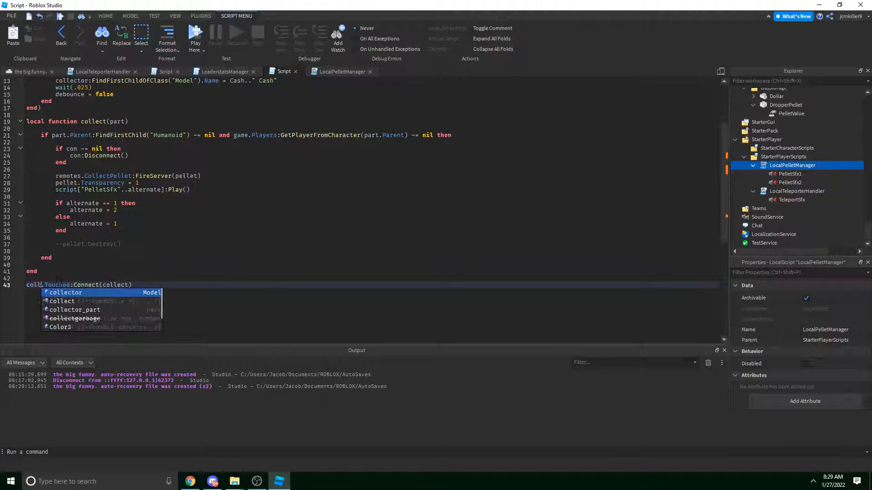
text(.Collect)
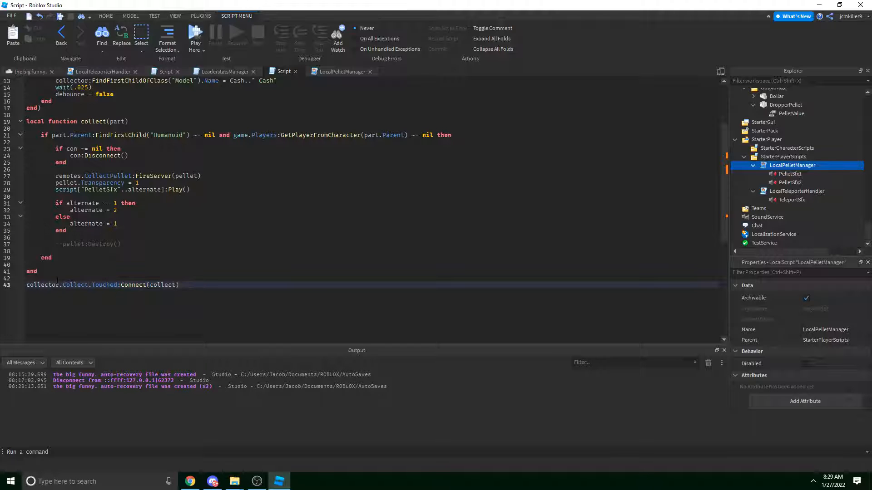
click(38, 80)
click(33, 72)
key(w)
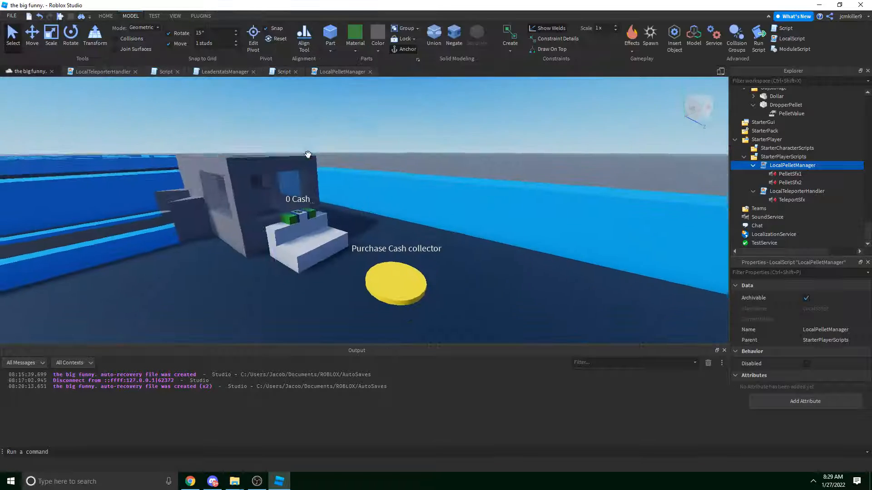
click(285, 255)
click(486, 143)
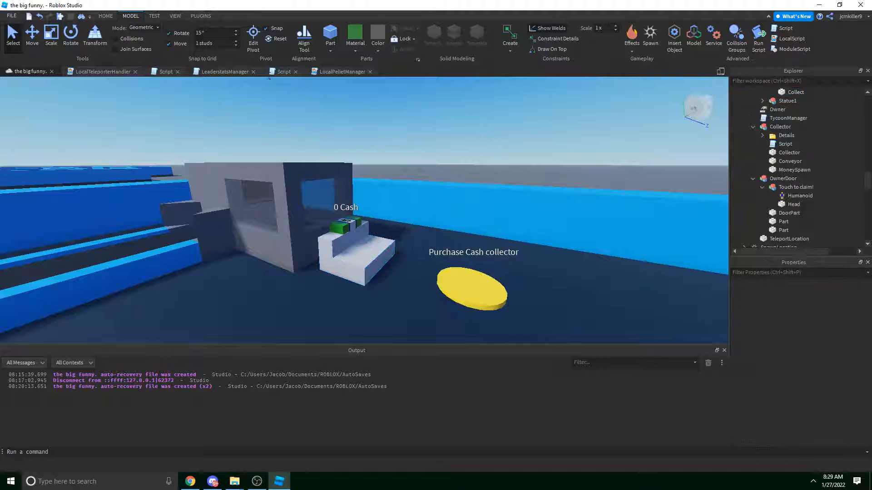
Delete the if con ~= nil disconnect block from the collect function.
click(284, 72)
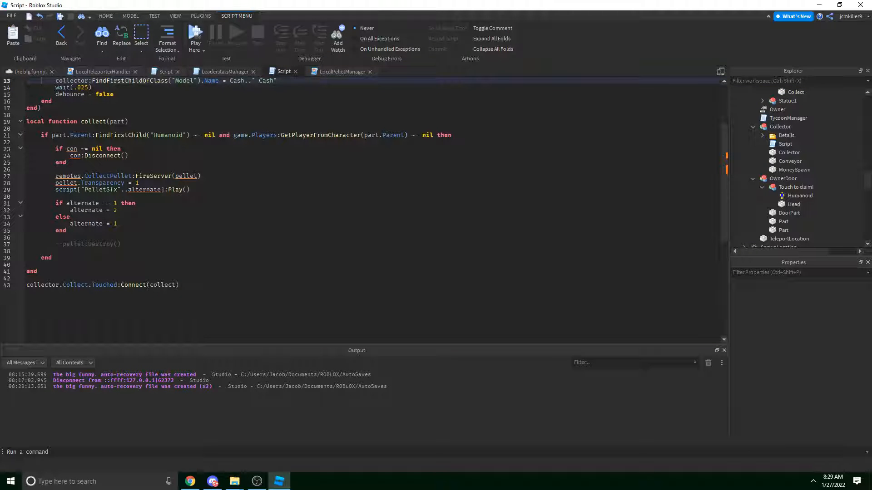
scroll(182, 204, up, 2)
click(70, 230)
scroll(91, 218, up, 1)
scroll(110, 182, down, 2)
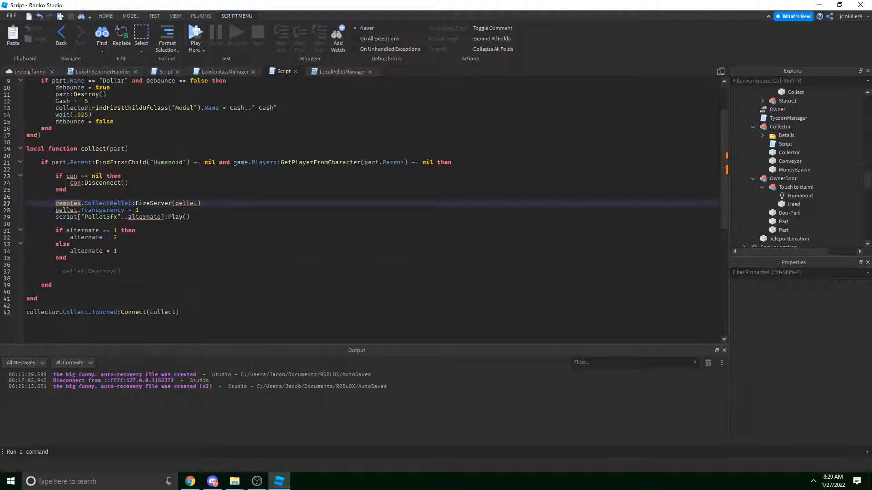
drag(91, 190, 26, 178)
key(BackSpace)
key(BackSpace)
key(BackSpace)
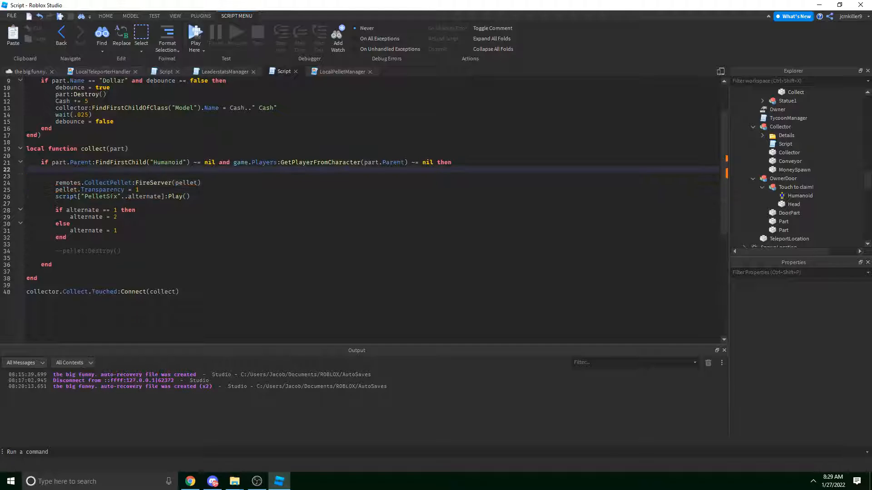
drag(205, 192, 42, 190)
Search Creator Marketplace audio for 'cash' and preview several Cash sounds.
click(205, 192)
click(191, 480)
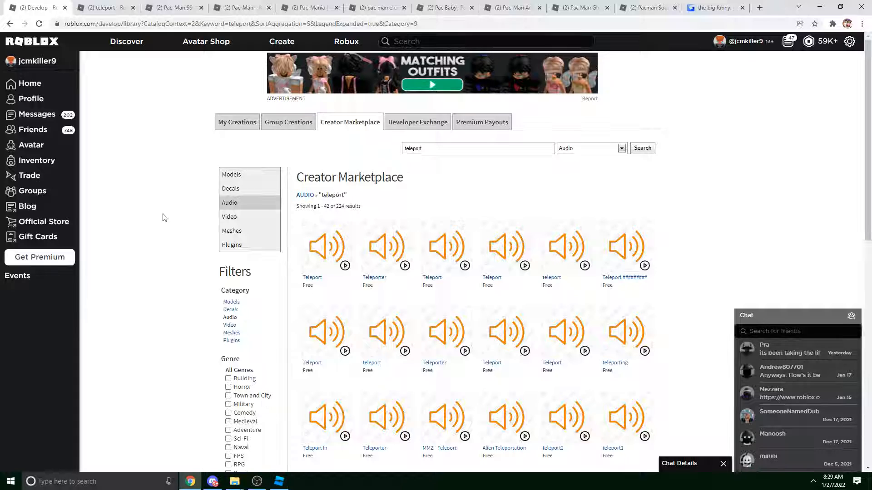
key(ctrl+a)
key(BackSpace)
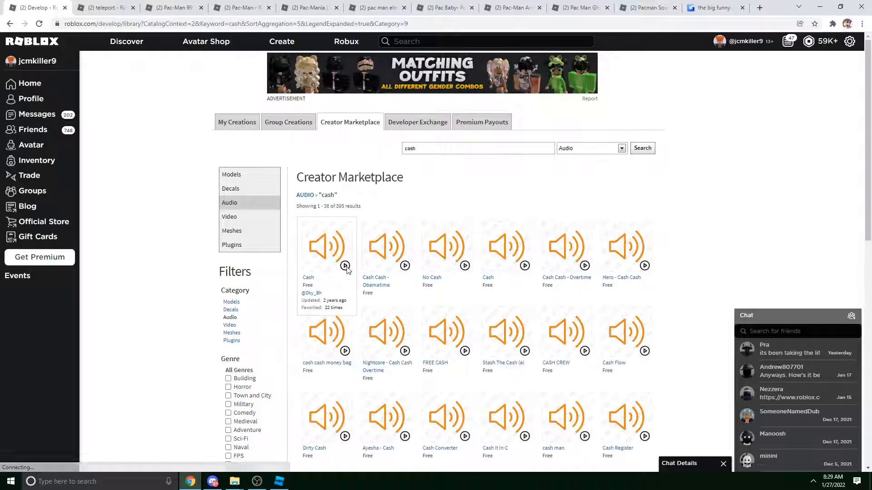
click(345, 266)
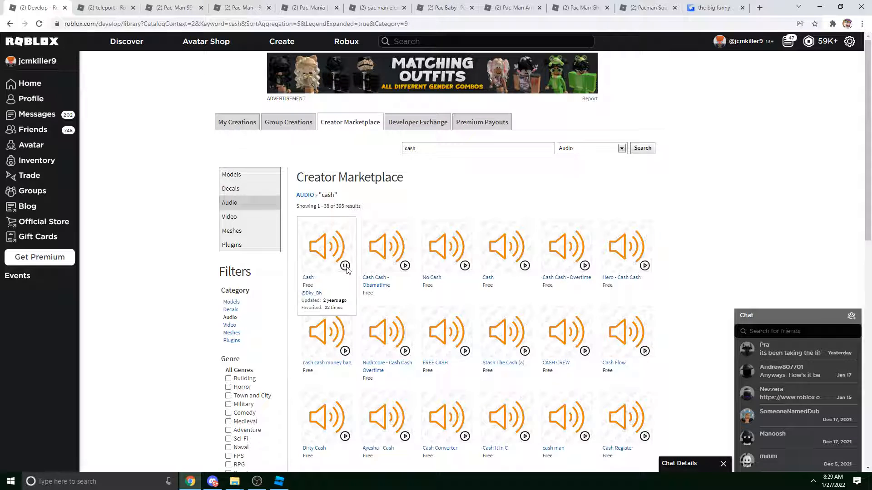
click(525, 266)
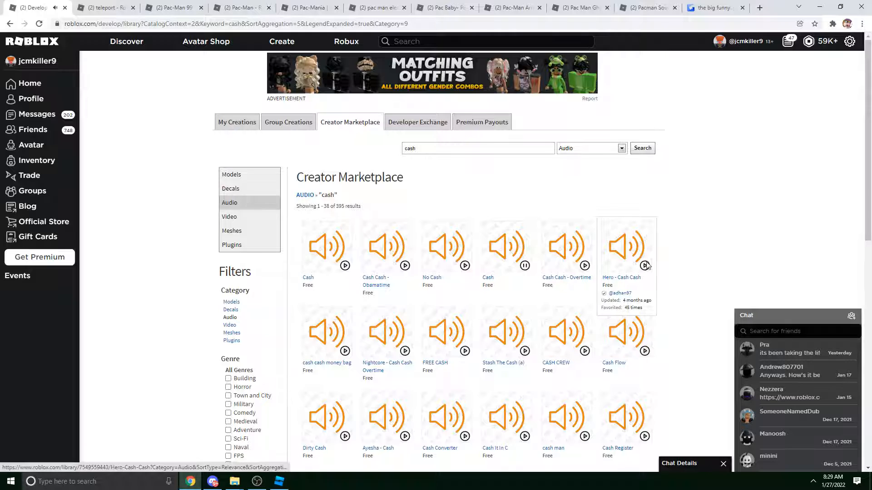
click(465, 351)
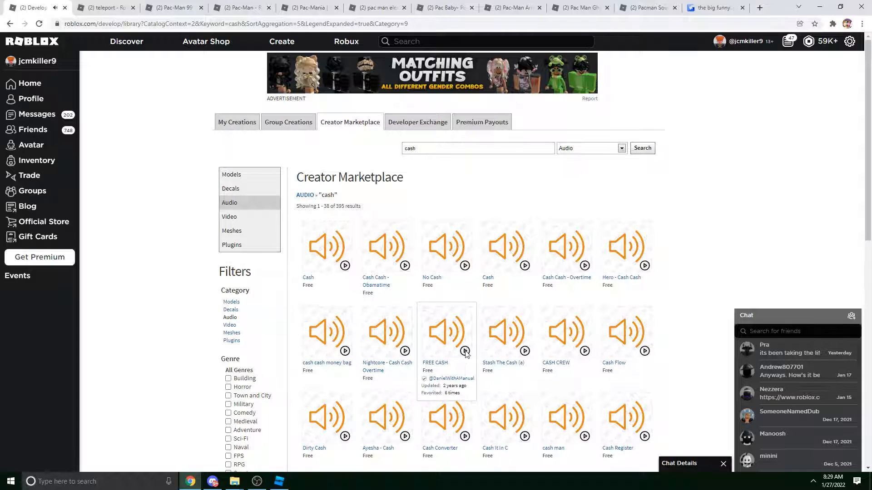
Open the first Cash sound in a new tab and play its preview.
right_click(328, 242)
click(287, 357)
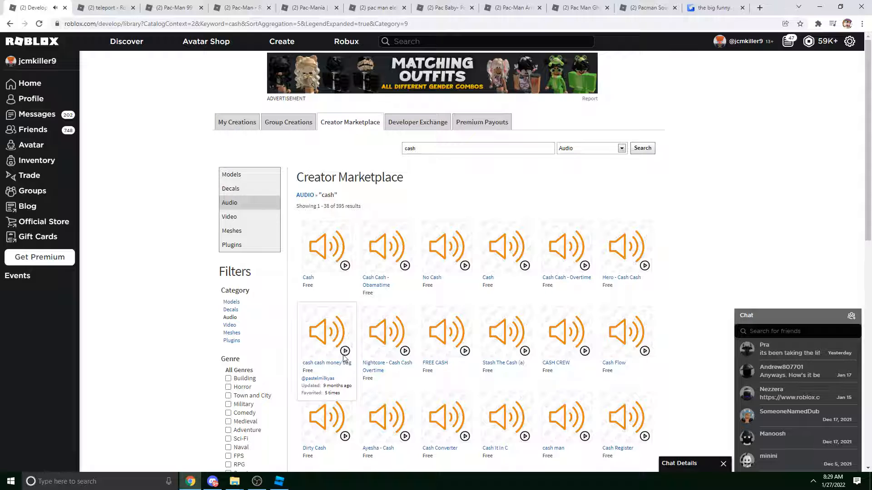
right_click(323, 243)
click(339, 248)
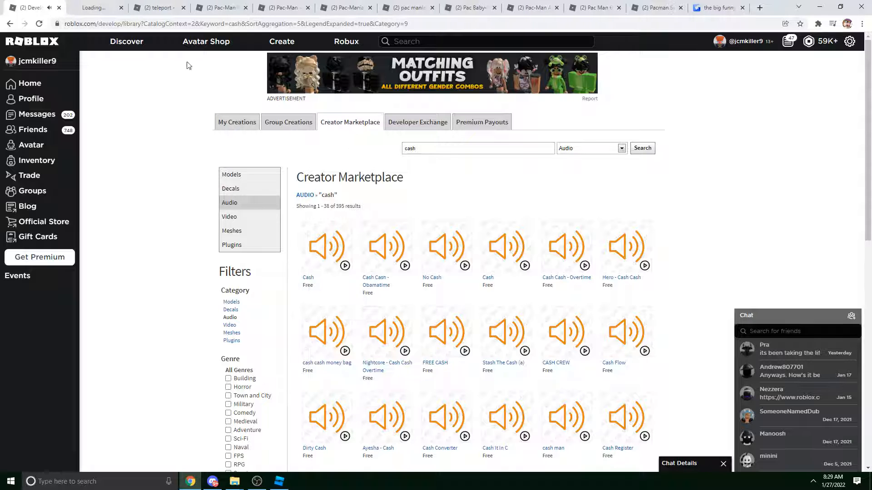
click(98, 8)
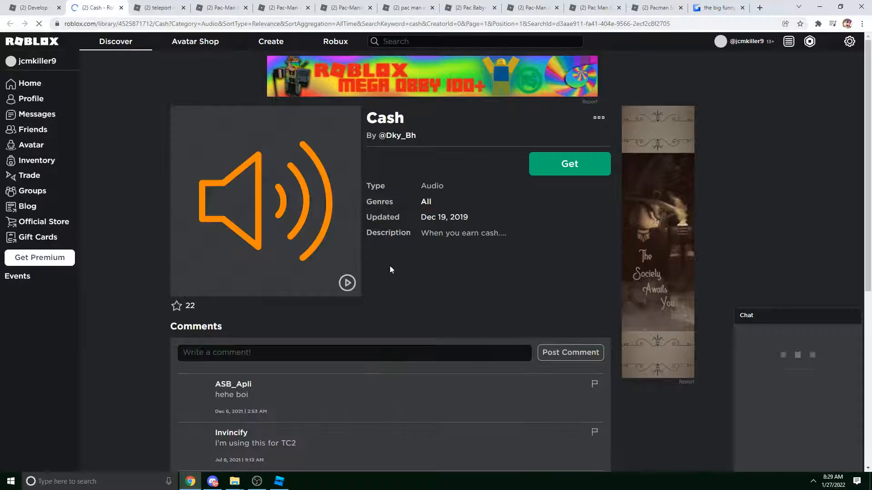
click(352, 285)
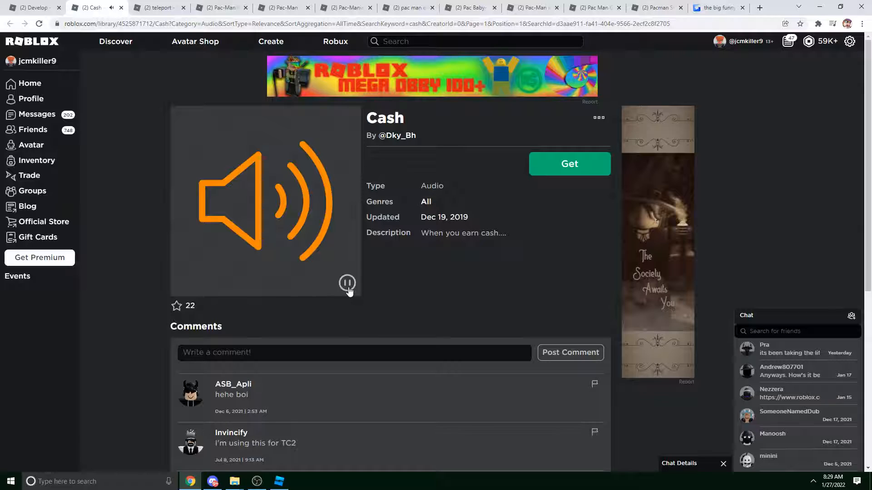
click(349, 289)
Get the free Cash sound, copy its asset ID, and return to Studio.
click(563, 164)
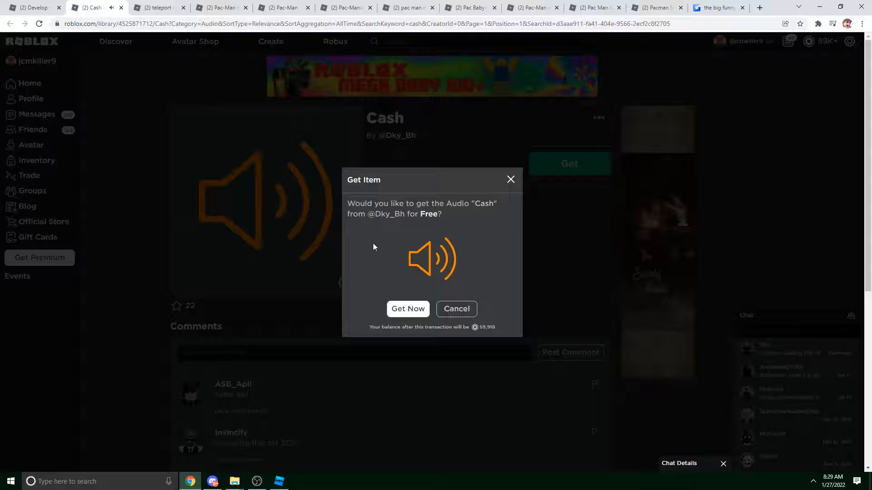
click(405, 309)
double_click(137, 22)
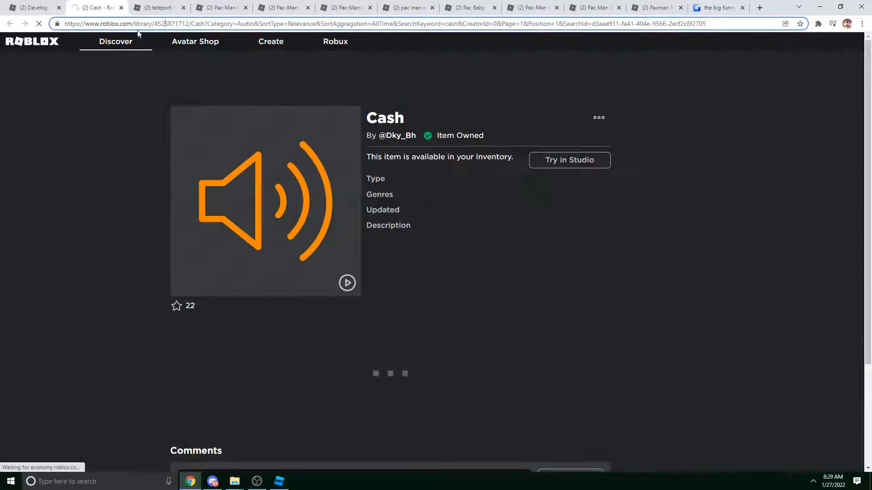
click(278, 481)
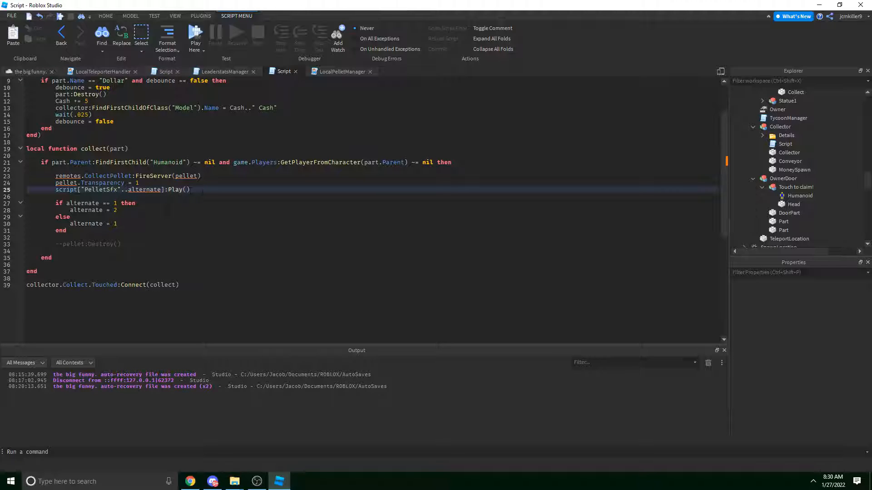
Delete the pellet transparency, sound, remote-firing and leftover toggle/destroy lines, leaving blank lines in the if block.
drag(202, 190, 26, 183)
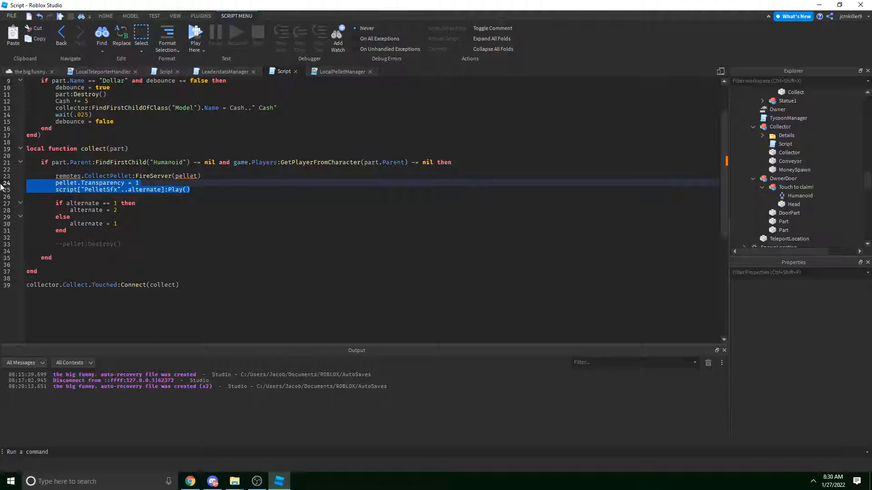
key(BackSpace)
key(BackSpace)
drag(201, 182, 13, 176)
key(BackSpace)
key(BackSpace)
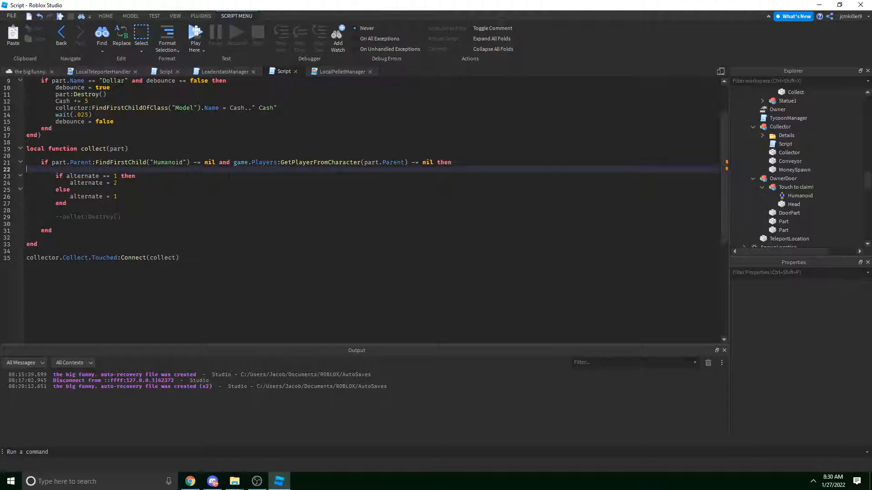
drag(88, 216, 26, 169)
drag(122, 217, 28, 170)
key(BackSpace)
key(BackSpace)
key(Return)
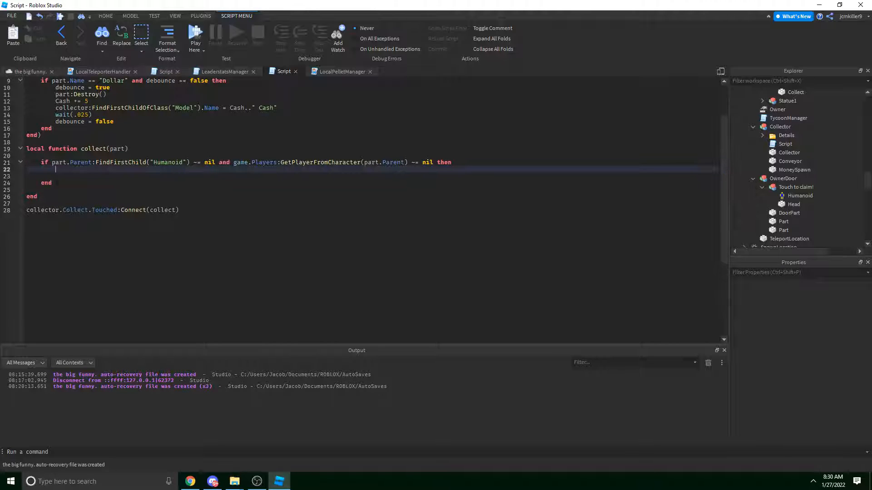
key(Return)
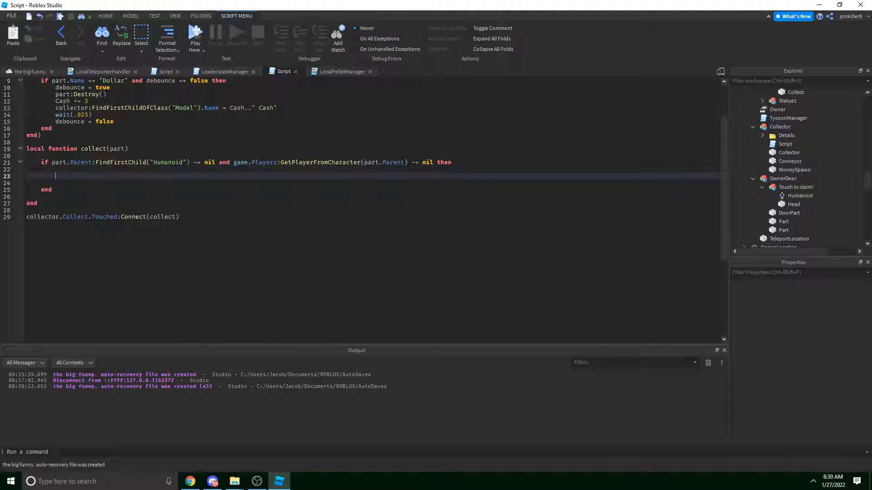
Insert a new Sound object into the collector's Collect part.
click(19, 71)
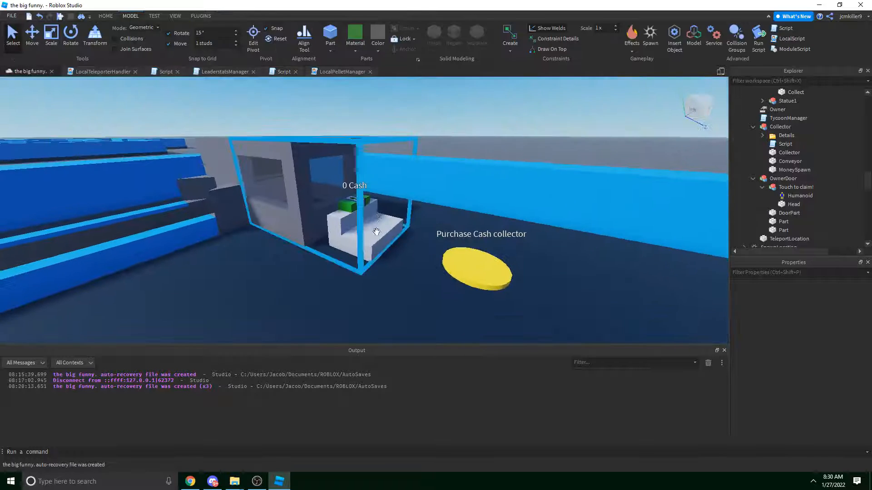
key(w)
alt+click(340, 218)
click(782, 112)
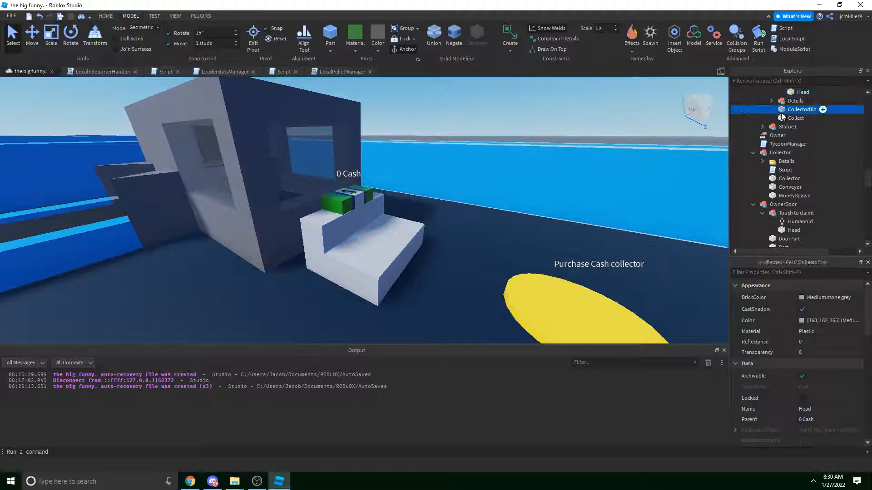
click(796, 118)
click(810, 118)
text(s)
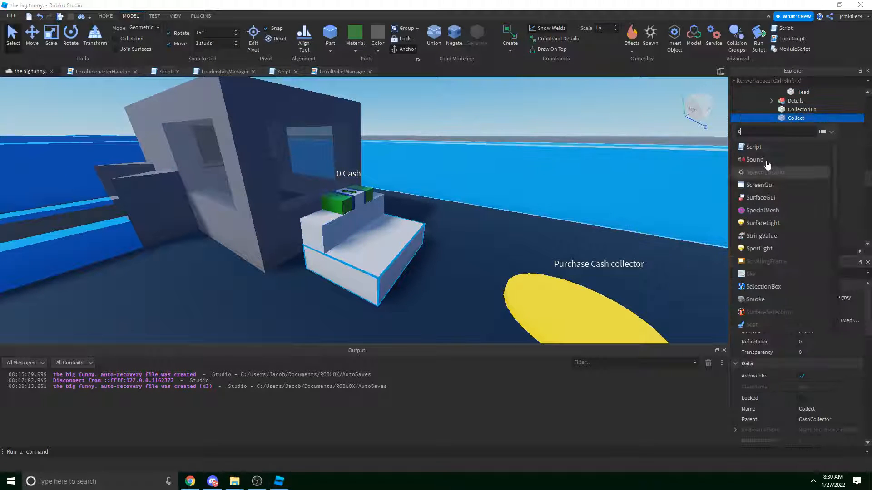
click(767, 162)
Rename the new sound to ChaChing.
right_click(796, 128)
click(794, 184)
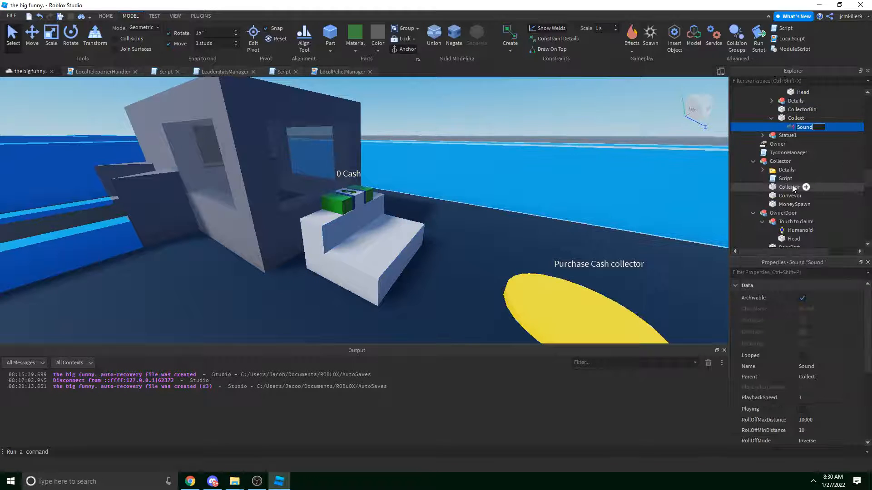
text(Cach)
key(BackSpace)
key(BackSpace)
key(BackSpace)
key(BackSpace)
text(K)
key(BackSpace)
text(ChaChing)
key(Return)
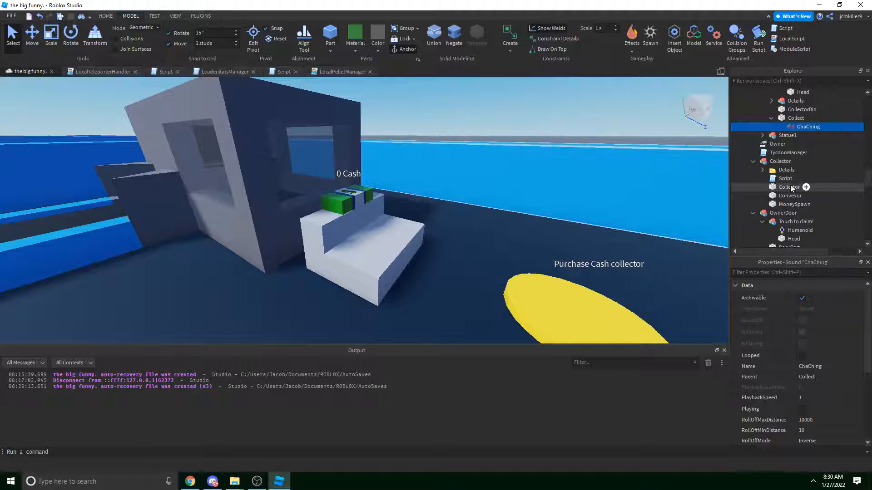
scroll(834, 383, down, 3)
click(833, 375)
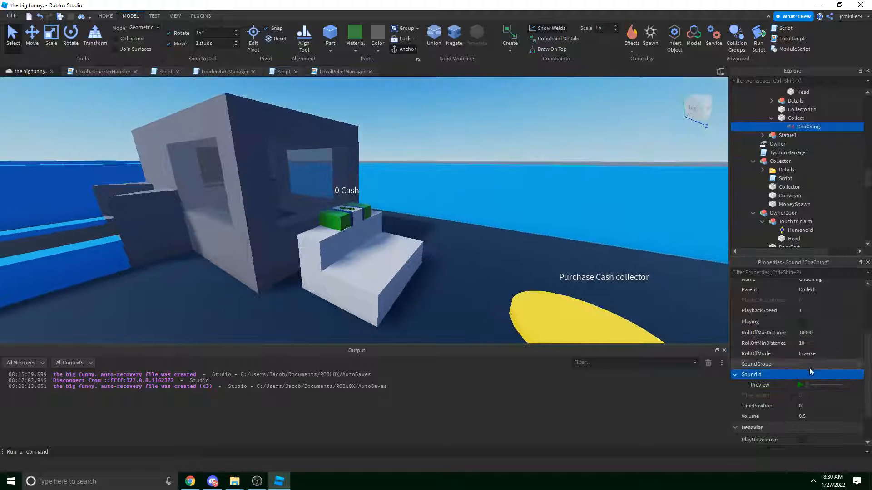
key(ctrl+v)
click(801, 385)
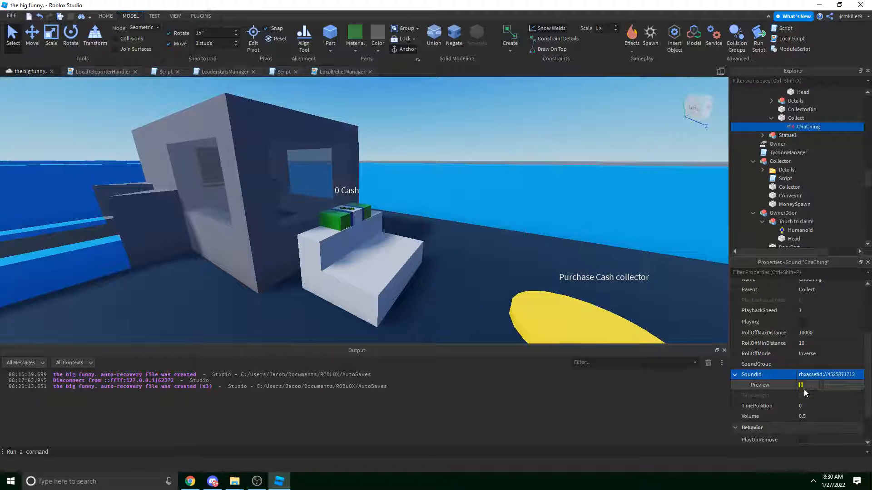
click(816, 416)
key(Return)
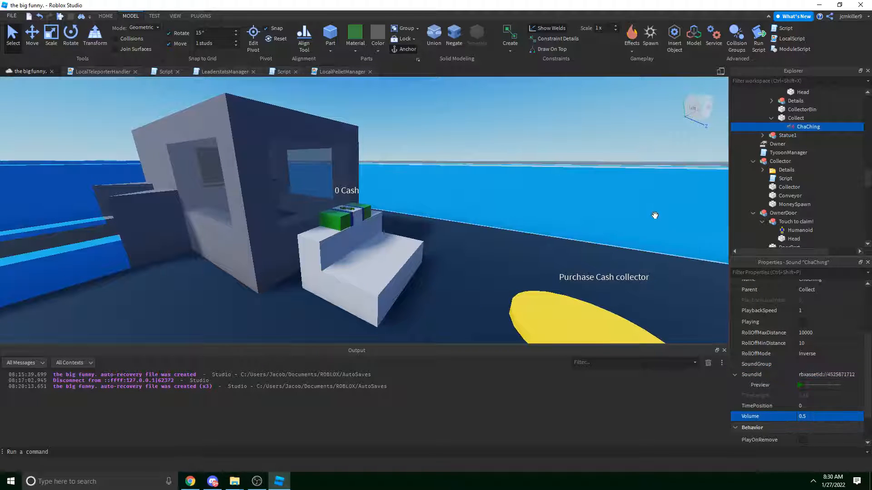
right_drag(656, 216, 583, 142)
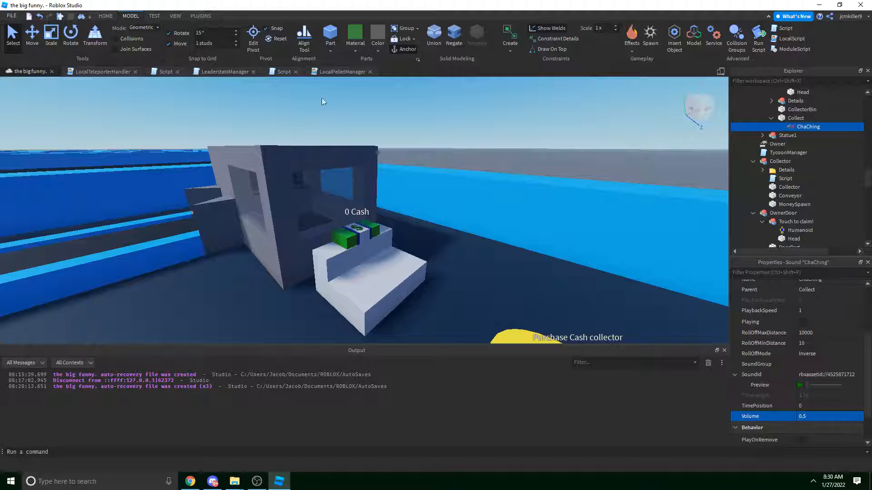
click(342, 71)
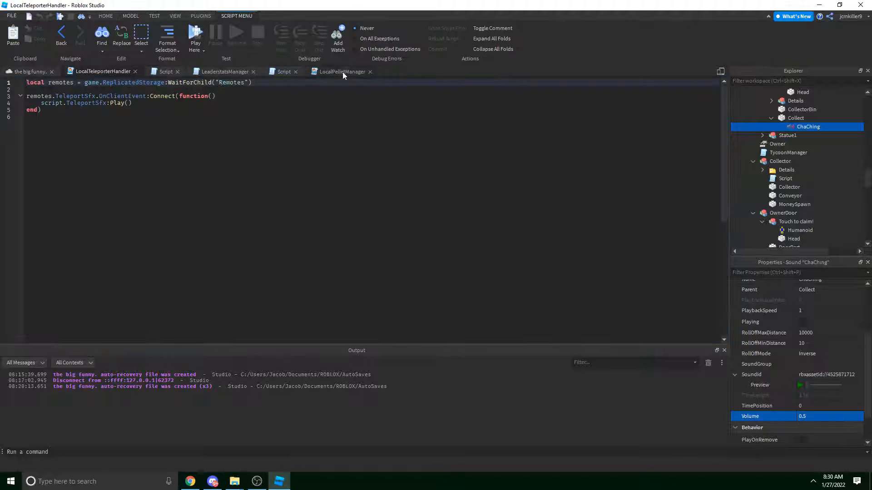
In the collector Script, add 'and Cash > 0' to the if condition on line 21.
click(280, 71)
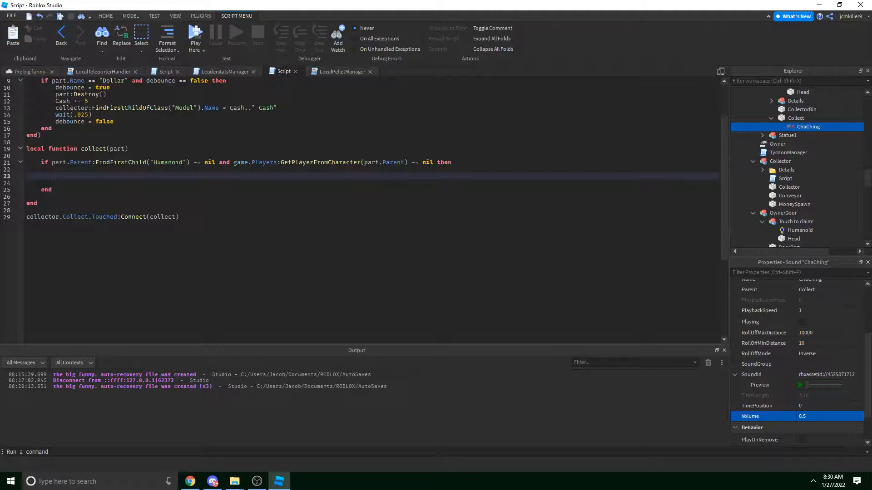
drag(411, 162, 232, 163)
key(ctrl+c)
click(238, 170)
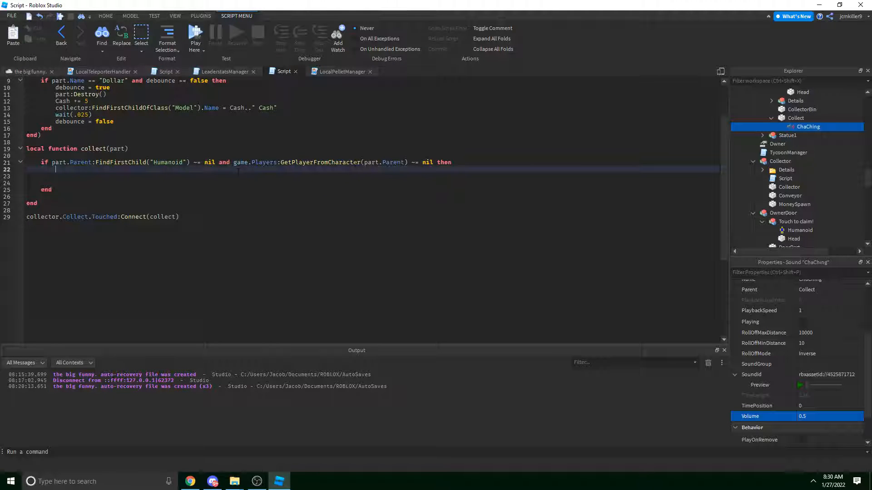
click(239, 177)
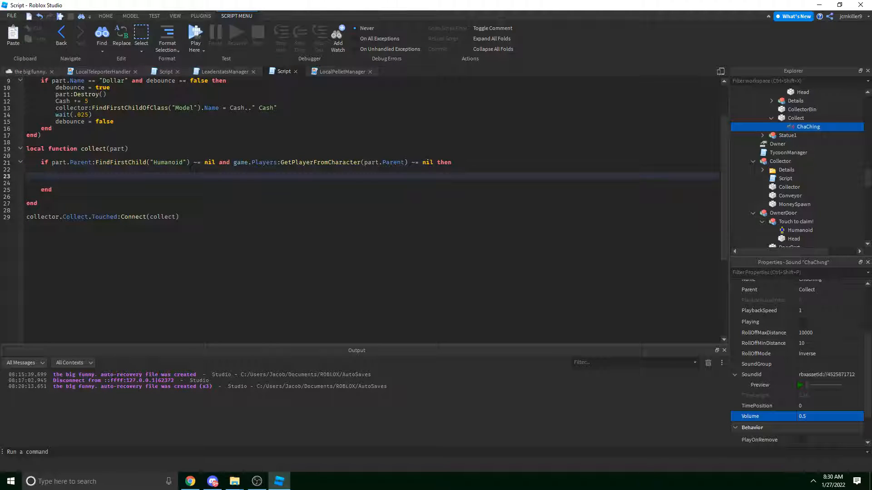
click(438, 162)
text(and cash)
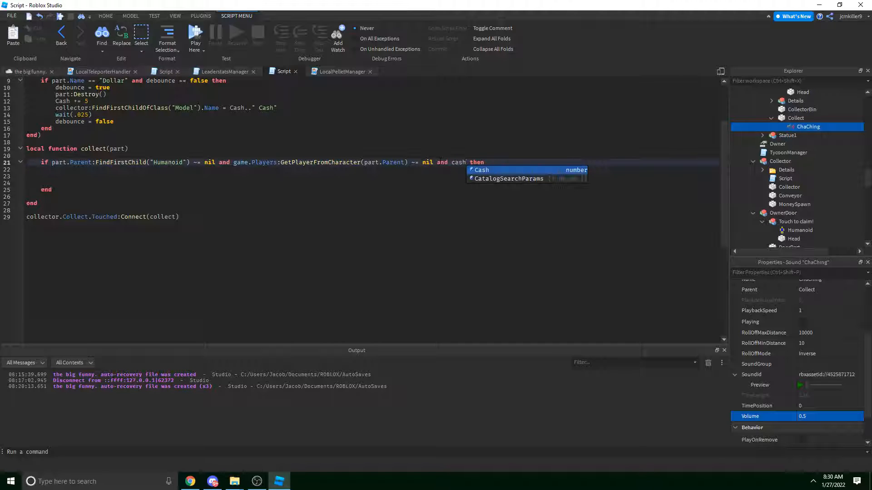
key(Tab)
text(> 0)
Pay the player with part.Parent's leaderstats.Cash.Value += Cash inside the if block.
key(Down)
key(Down)
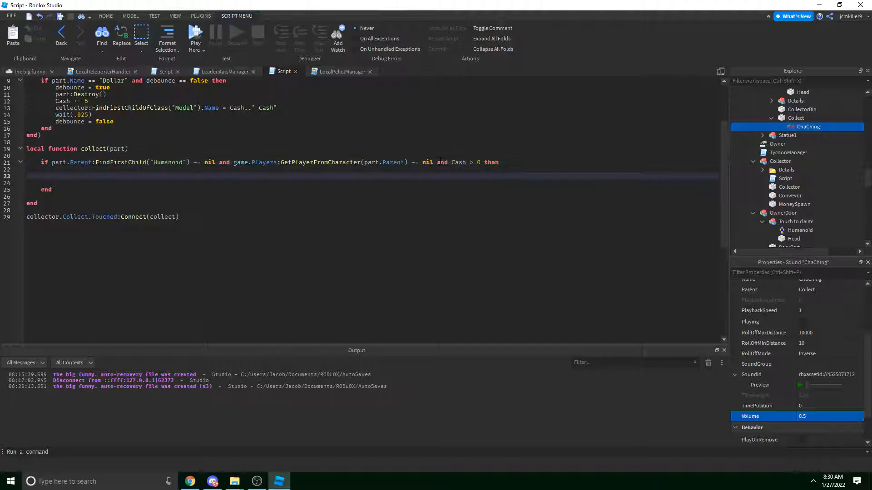
key(ctrl+v)
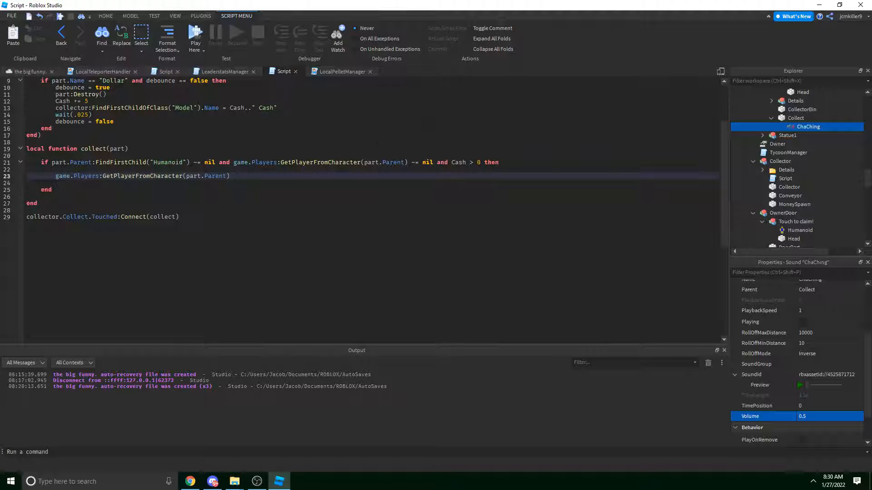
key(ctrl+z)
key(ctrl+v)
text(.leaderstats.Cash.Value += Cash)
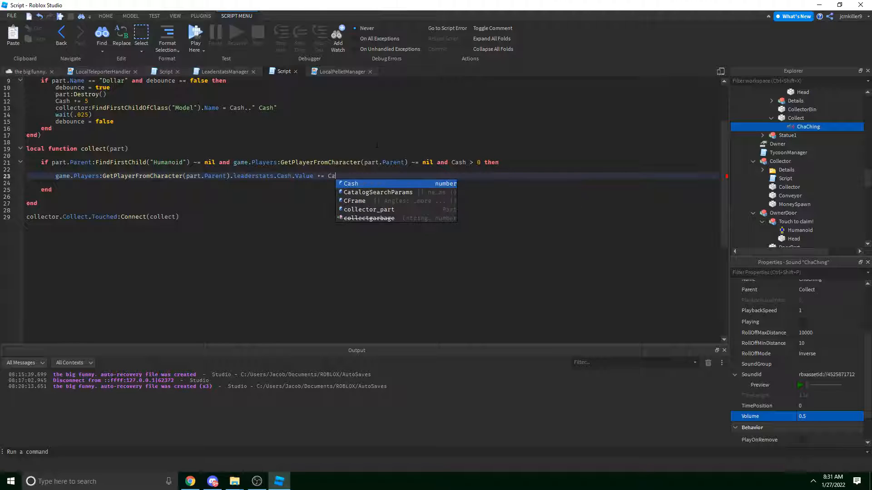
Reset Cash = 0 after paying the player, followed by one blank line.
key(Return)
text(Cash )
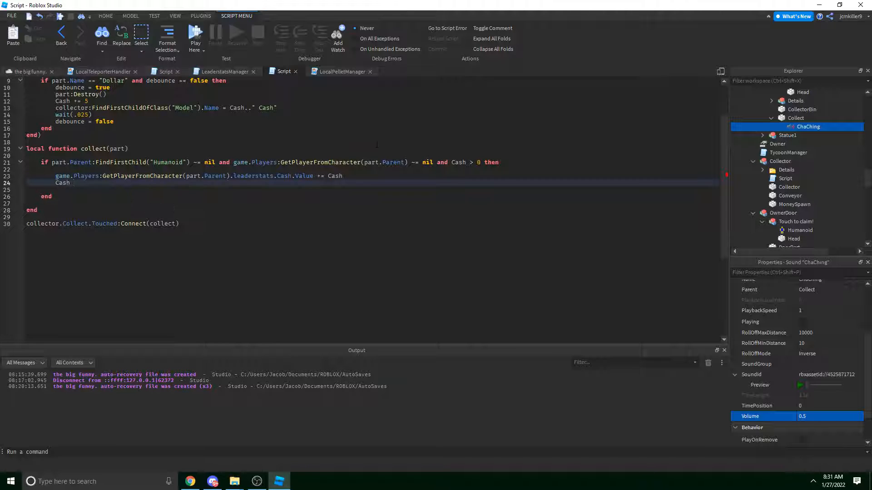
text(= 0)
key(Return)
key(Return)
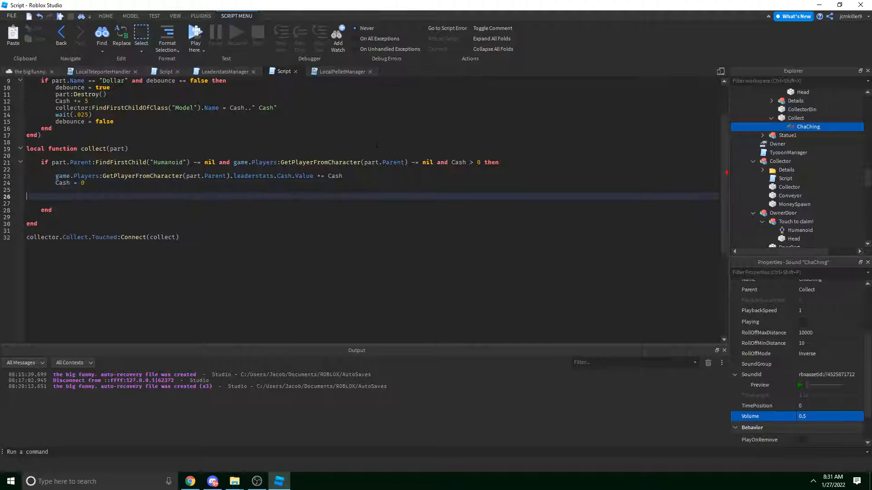
key(BackSpace)
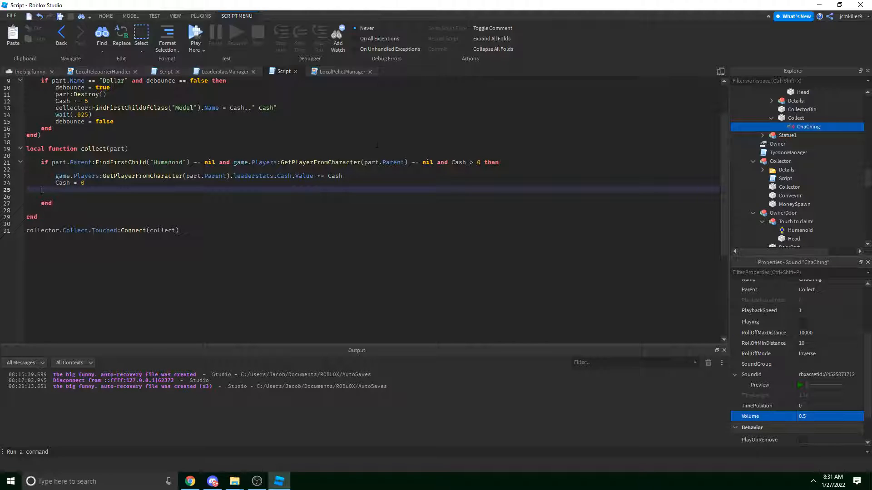
key(BackSpace)
key(Return)
Declare local collectdebounce = false above the collect function.
click(214, 142)
scroll(213, 142, up, 3)
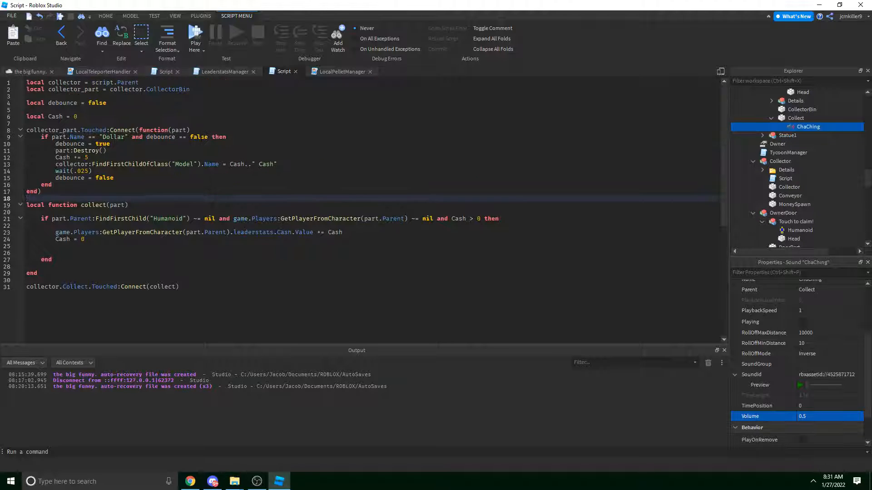
key(Return)
key(Return)
key(Up)
text(local colle)
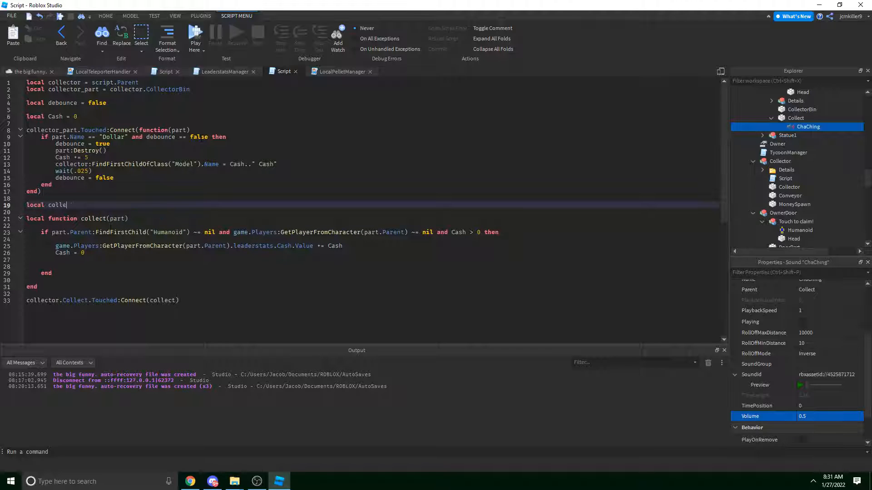
text(ctdebounce = false)
Require collectdebounce == false in the if condition and set collectdebounce = true inside it.
click(481, 232)
text(and coll)
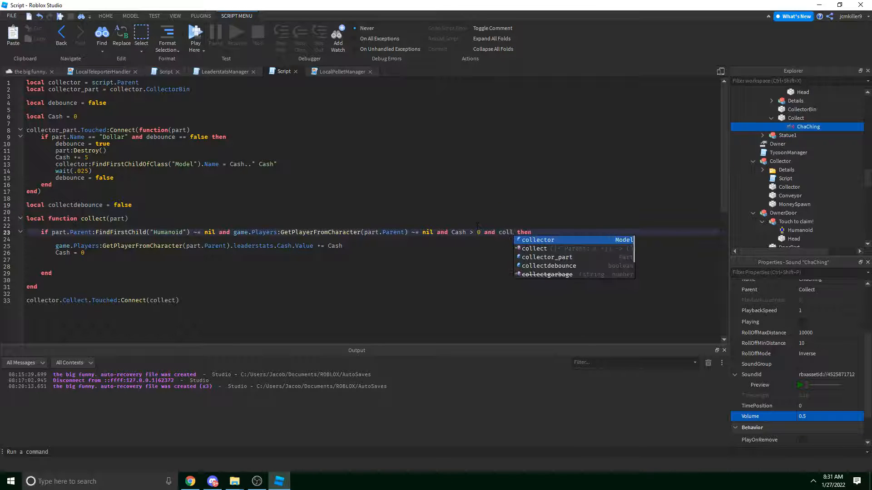
key(Down)
key(Down)
key(Down)
key(Tab)
text(== false)
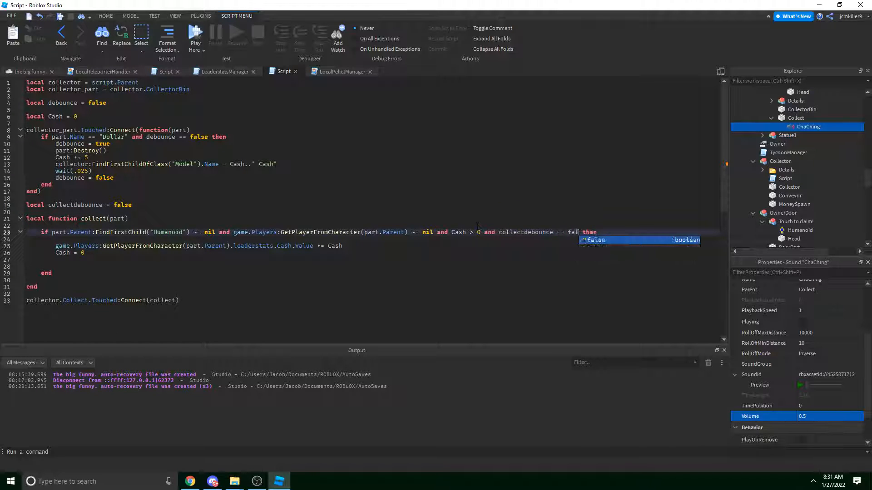
key(End)
key(Return)
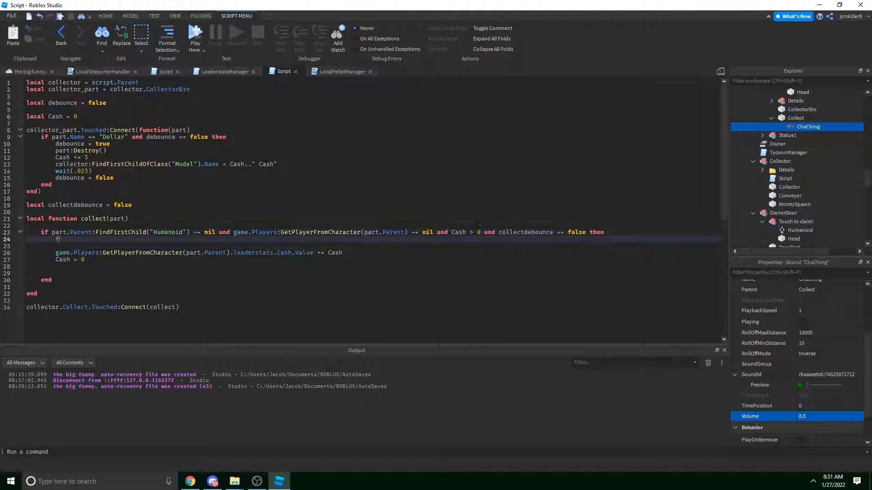
text(collector)
key(BackSpace)
key(BackSpace)
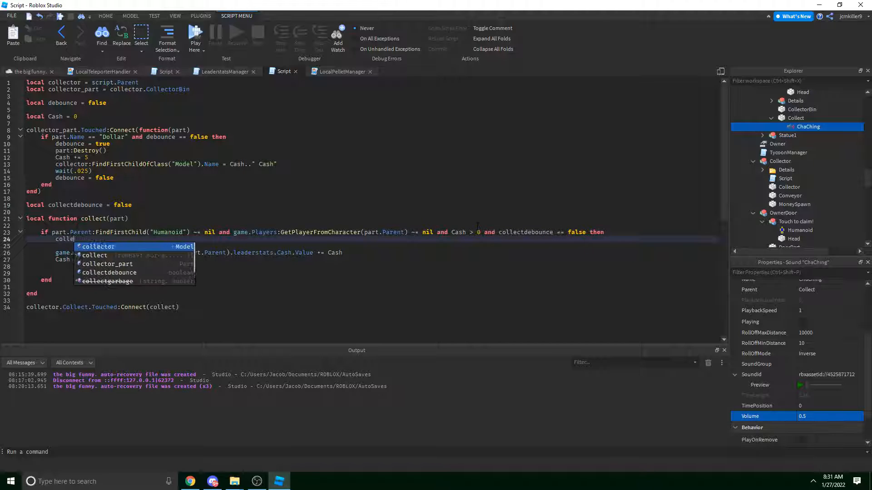
text(de)
key(Tab)
text(= true)
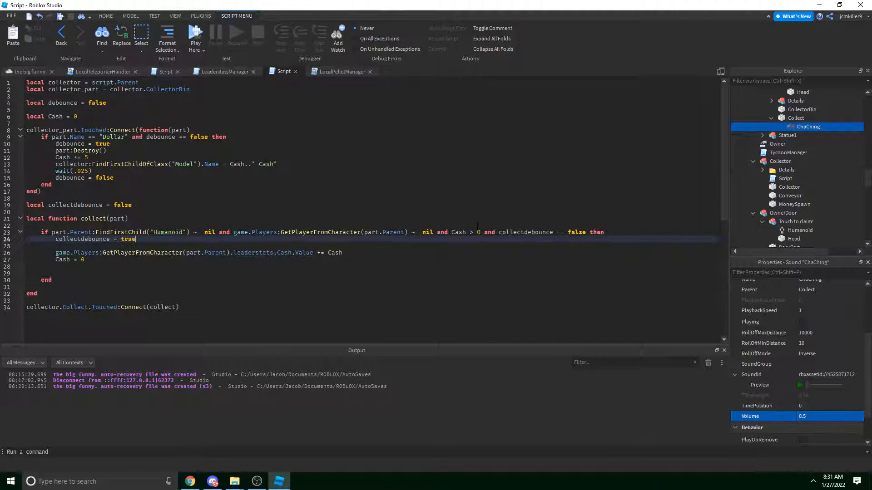
Add wait(2) followed by collectdebounce = false at the end of the block.
click(115, 265)
key(Return)
text(wait(1))
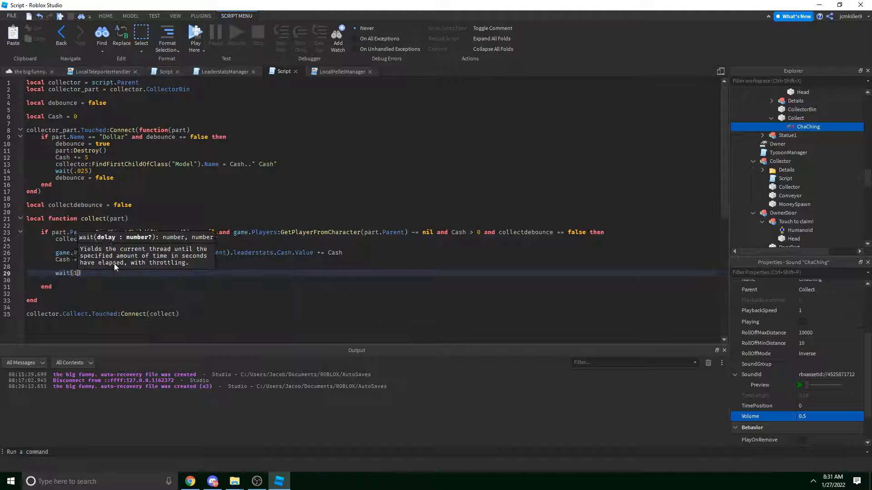
key(Return)
key(Return)
text(collectdebounce)
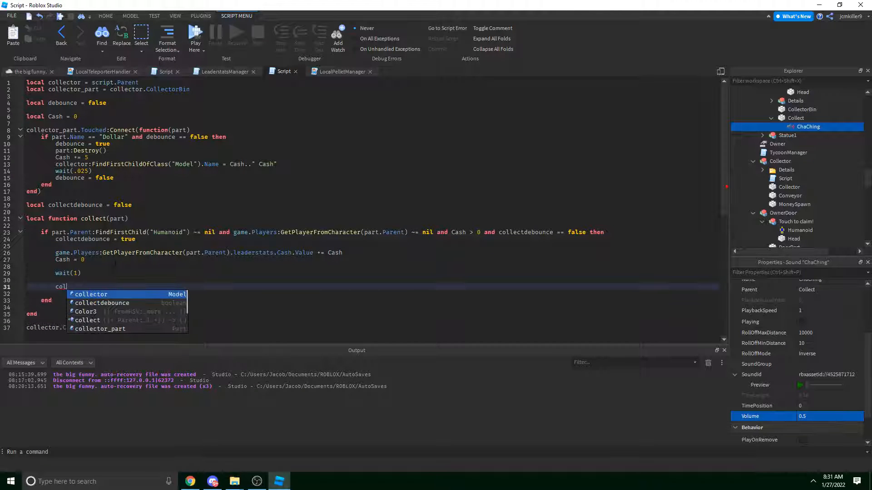
key(Tab)
text(= false)
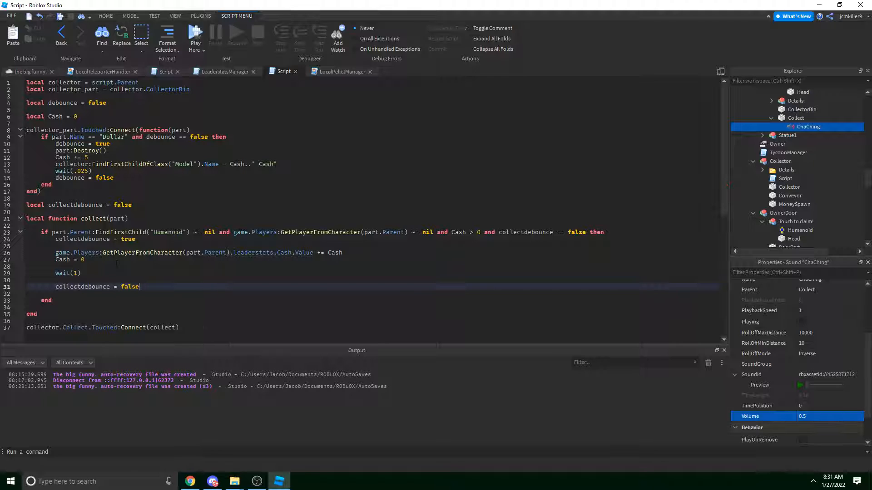
click(78, 273)
key(BackSpace)
text(2)
click(143, 278)
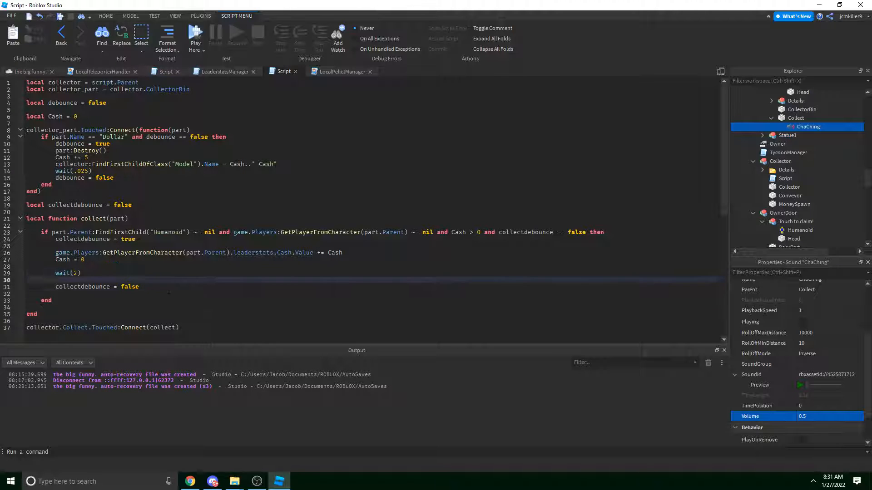
key(Up)
key(Up)
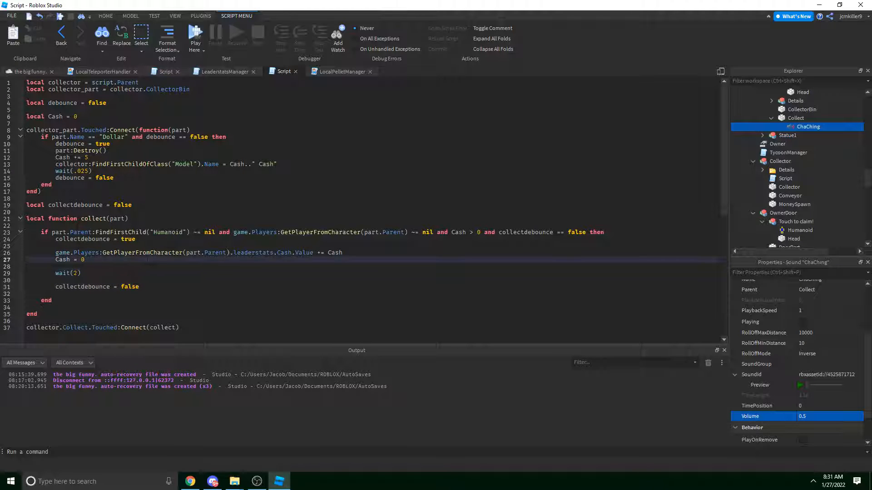
Play collector.Collect.ChaChing:Play() on the line right after Cash = 0.
click(370, 251)
click(364, 258)
key(Return)
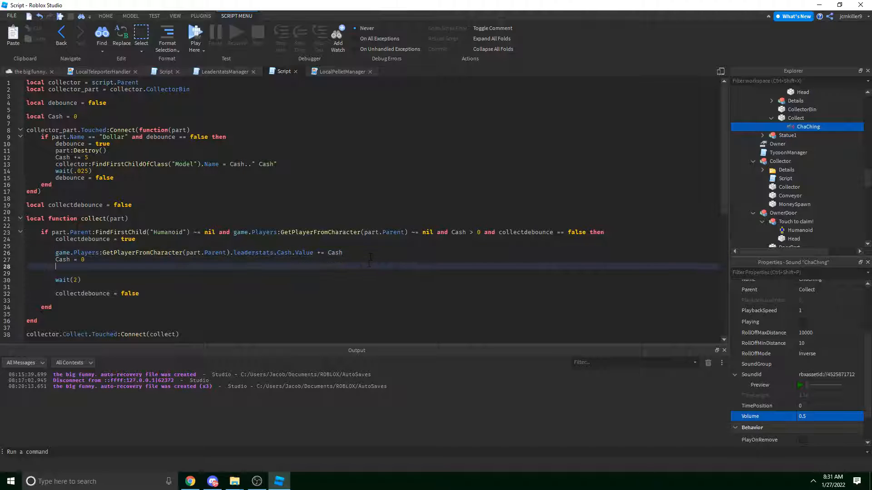
text(collector.CC)
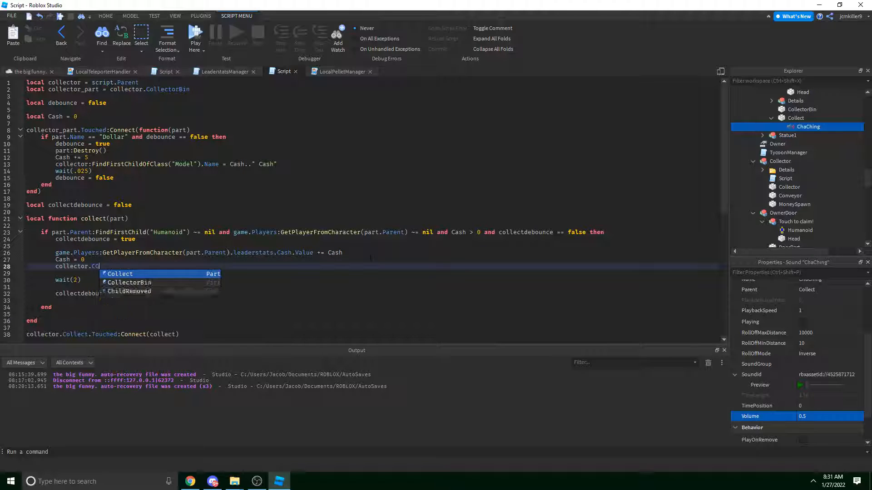
key(Tab)
text(.)
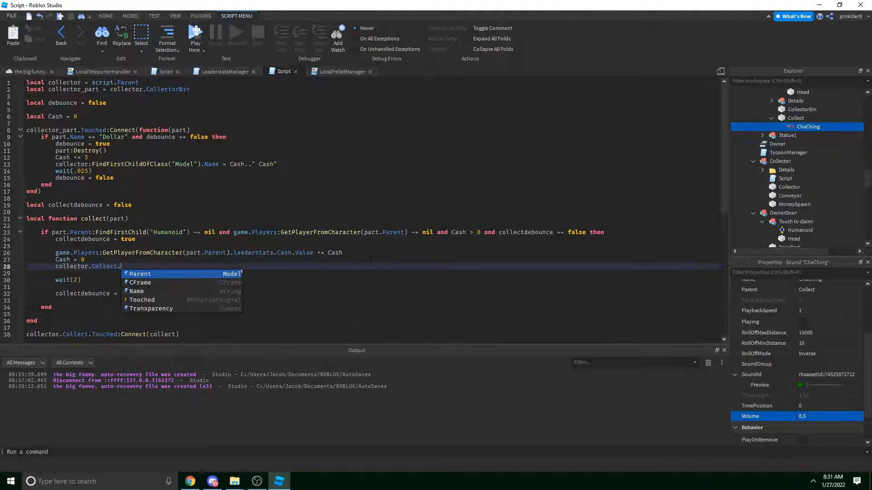
text(CHa)
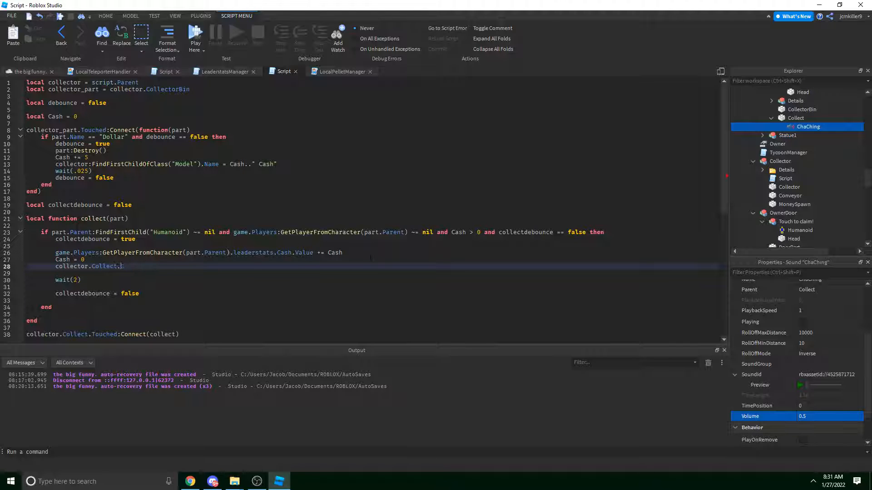
text(Ching)
key(Tab)
text(:Play())
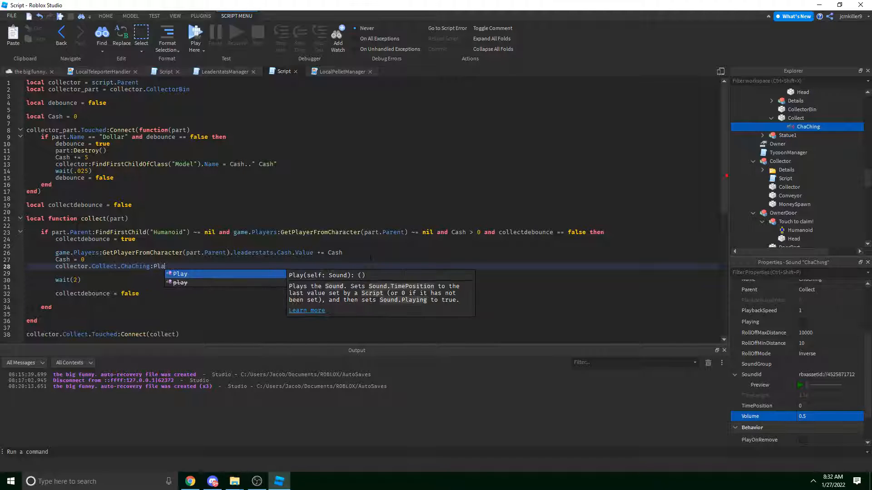
key(Up)
key(Return)
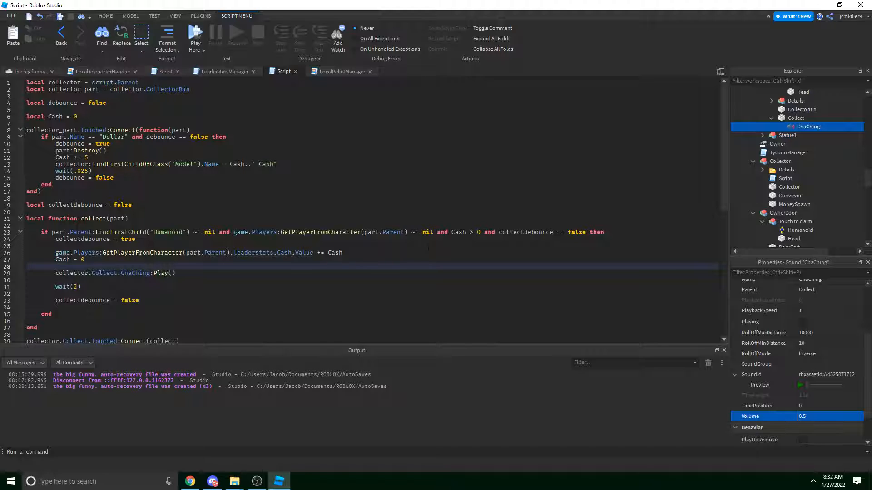
key(BackSpace)
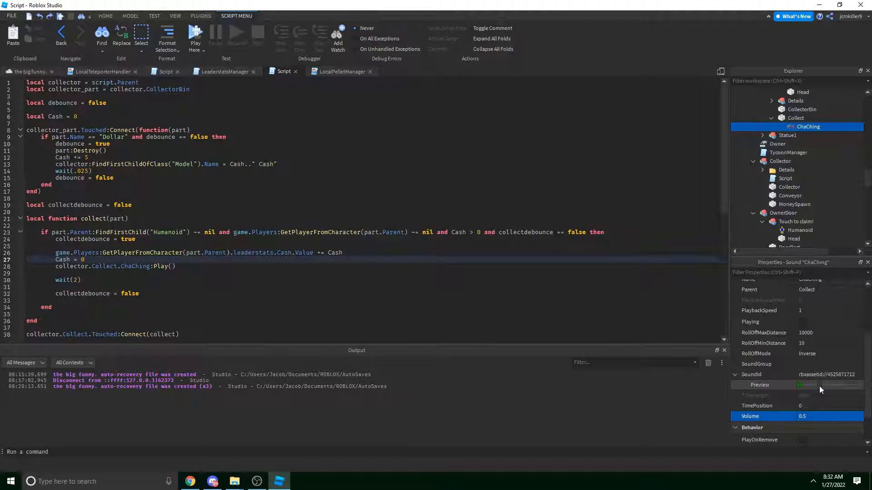
After previewing ChaChing, type collector.Collect.ChaChing.TimePosition = .4 on a new line above Play().
click(801, 386)
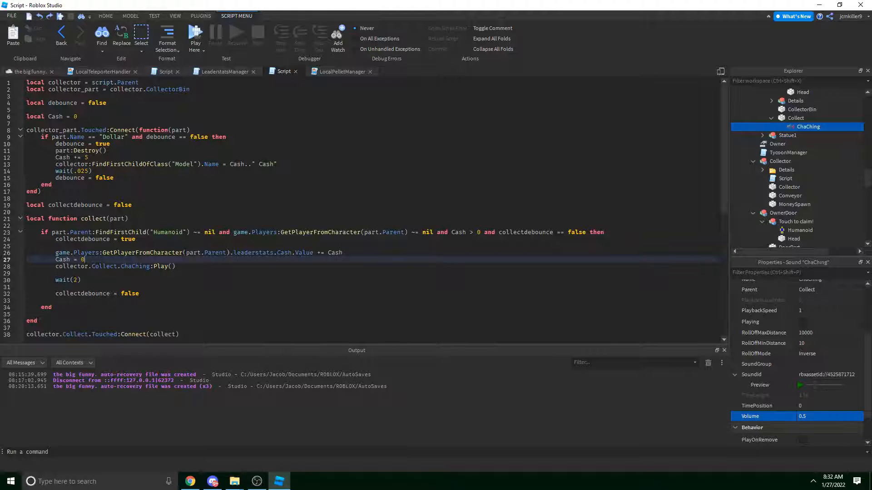
key(Return)
text(col)
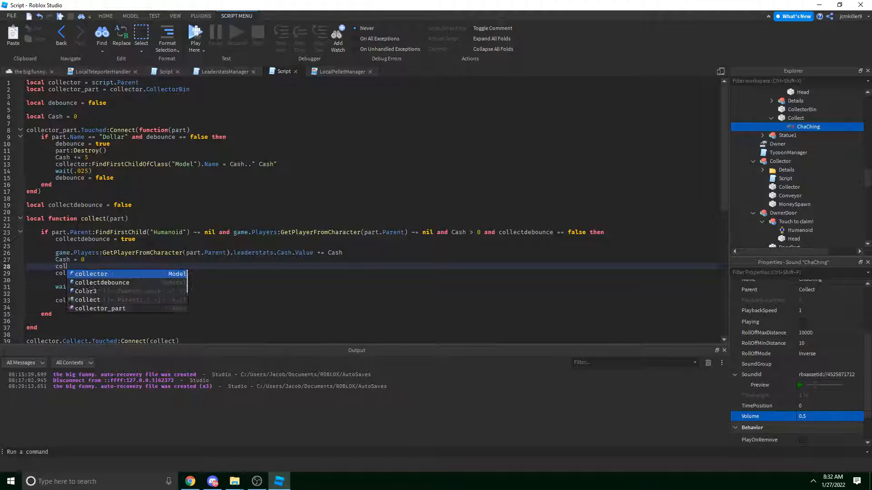
text(lector.Collect.)
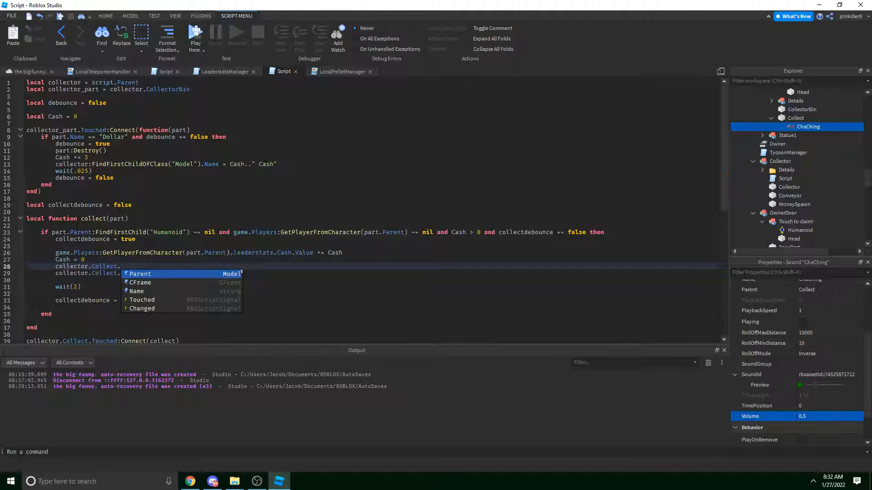
text(Tim)
key(Return)
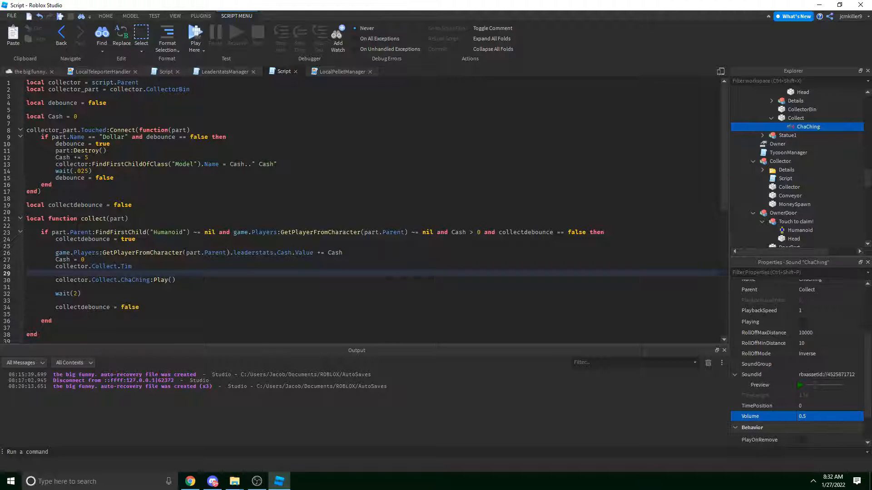
key(BackSpace)
key(BackSpace)
key(BackSpace)
key(BackSpace)
text(ChaChing)
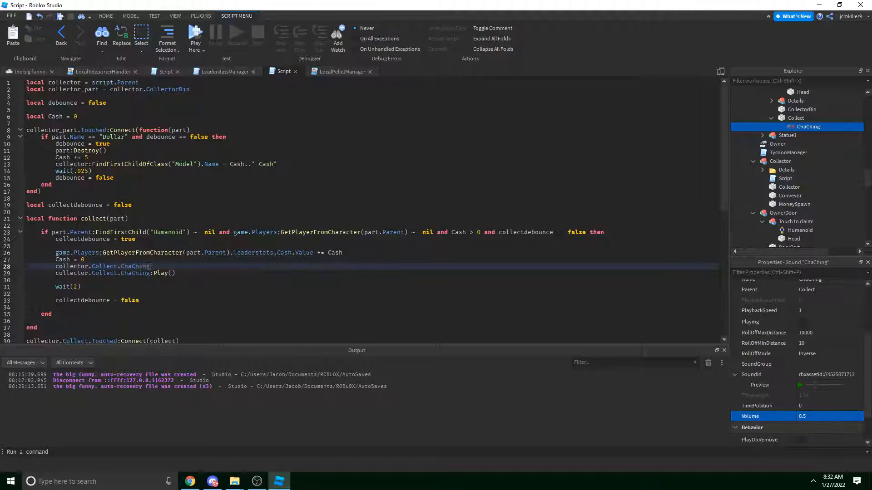
text(.TimeLength)
text(TimePos)
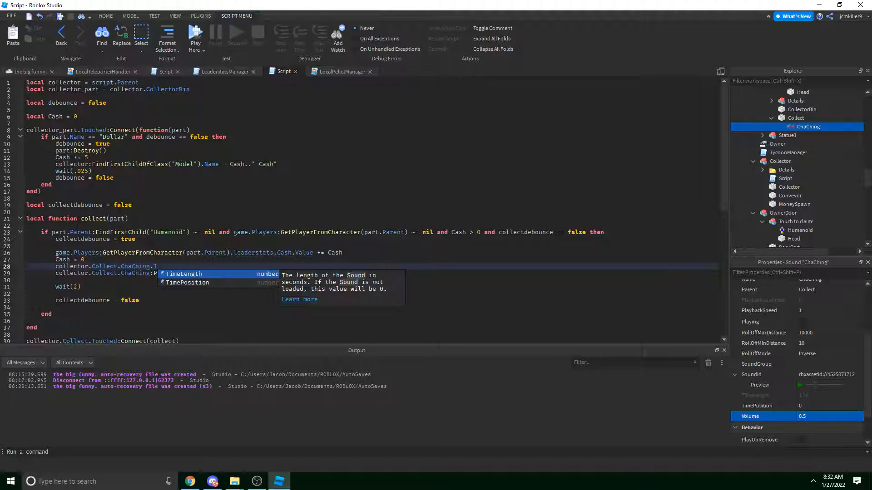
key(BackSpace)
key(BackSpace)
key(BackSpace)
key(BackSpace)
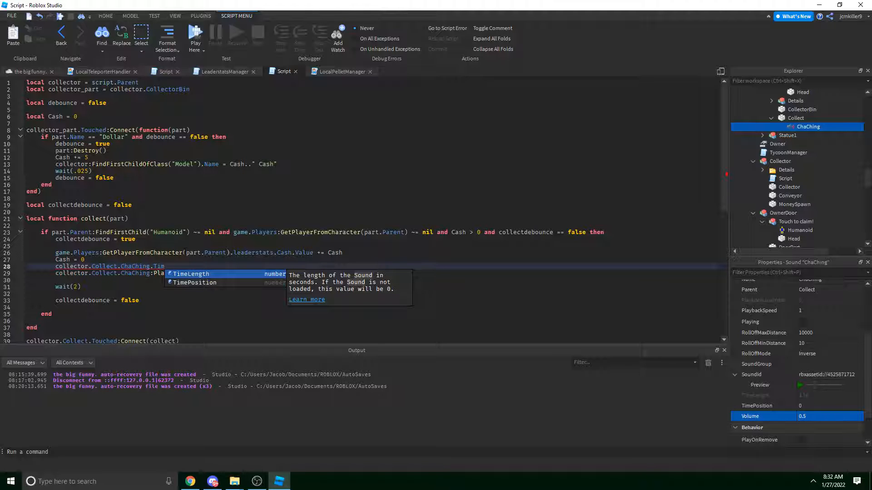
key(Down)
key(Return)
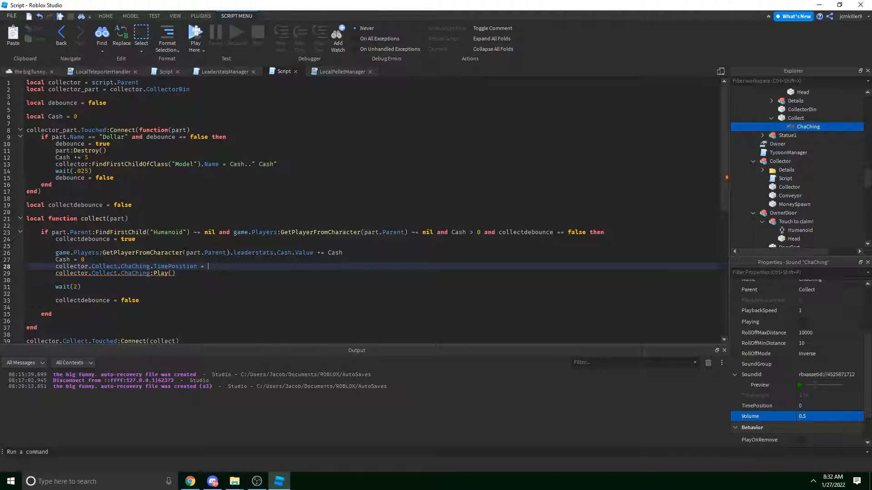
text(= .)
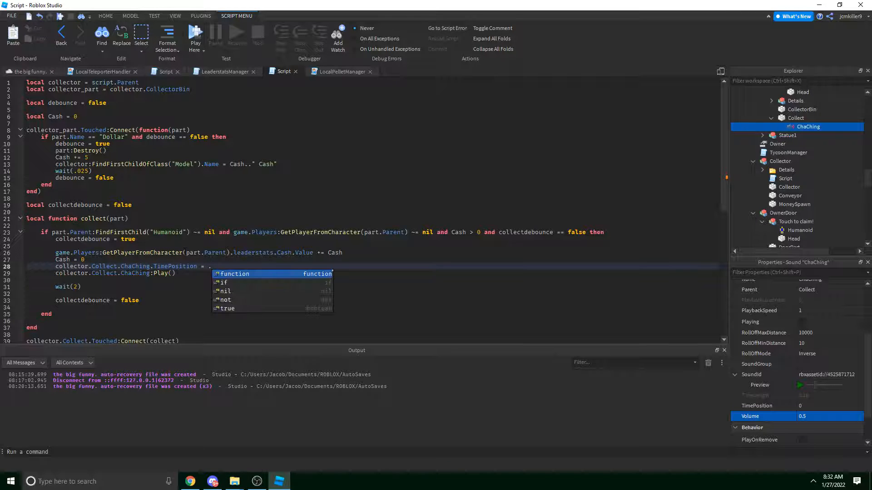
text(4)
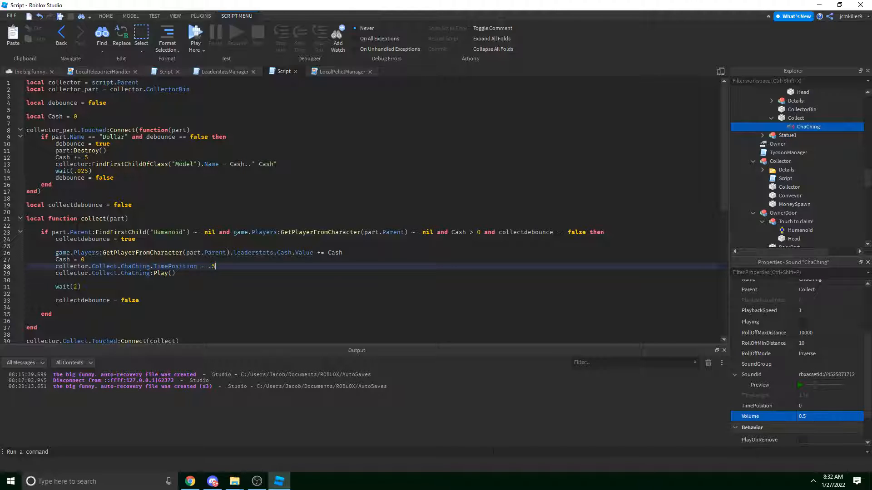
click(800, 386)
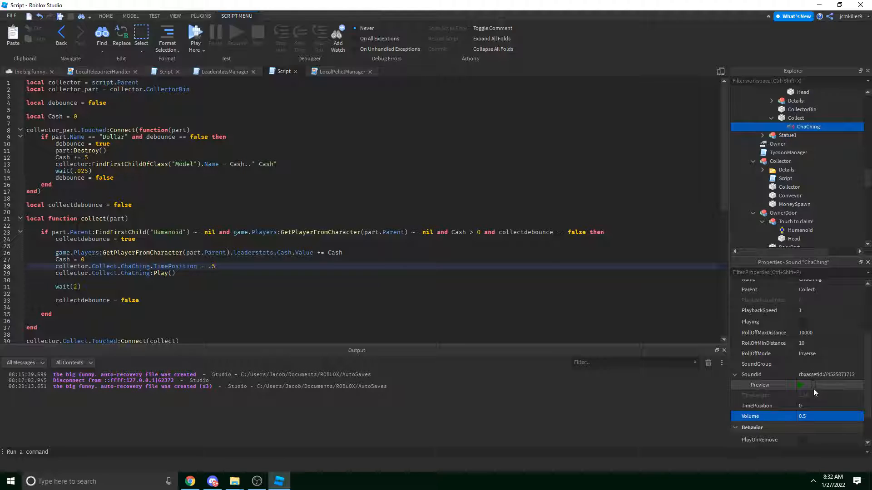
click(800, 386)
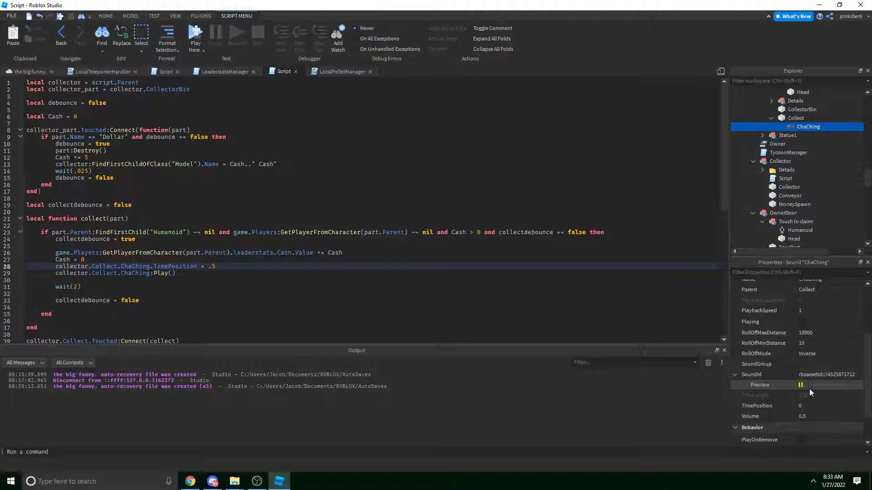
click(801, 386)
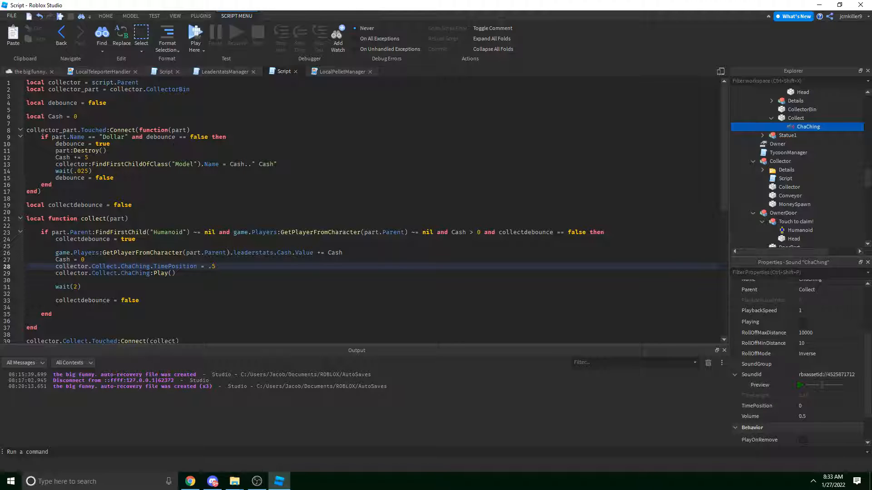
Select the CashCollector's yellow Purchase button and inspect its Purchase value.
click(26, 72)
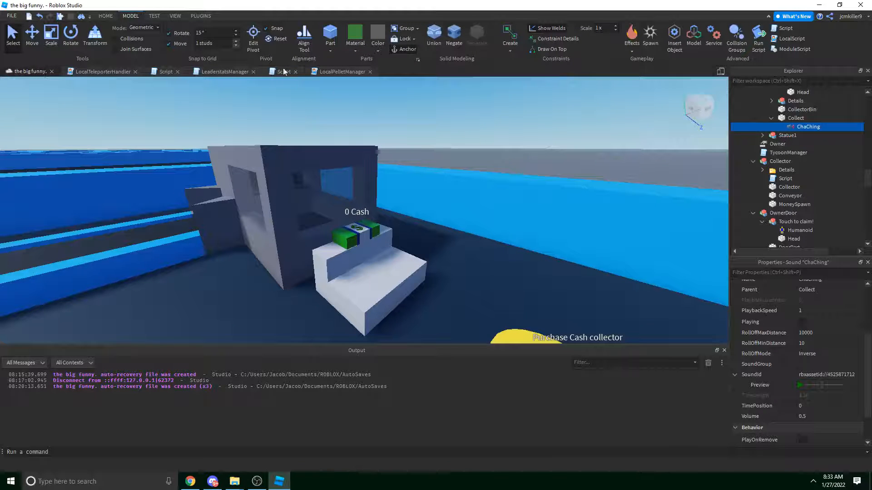
right_drag(363, 111, 383, 120)
click(271, 276)
right_drag(418, 178, 431, 161)
scroll(431, 160, down, 3)
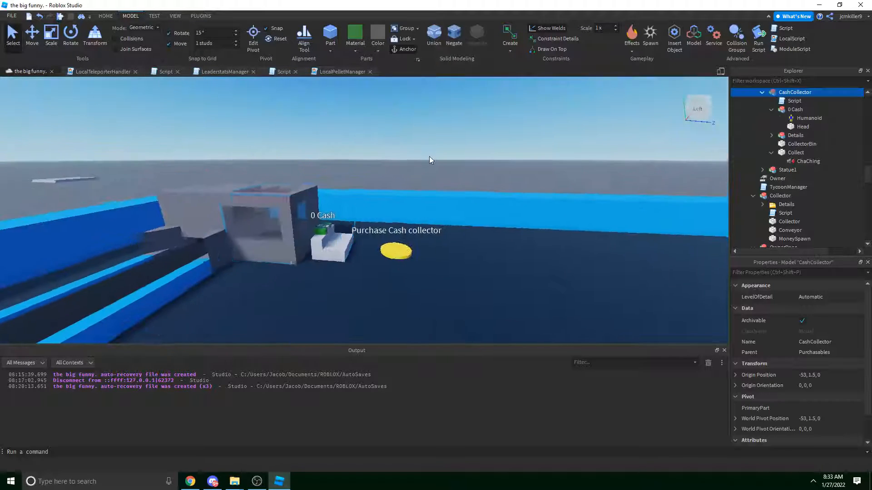
click(487, 271)
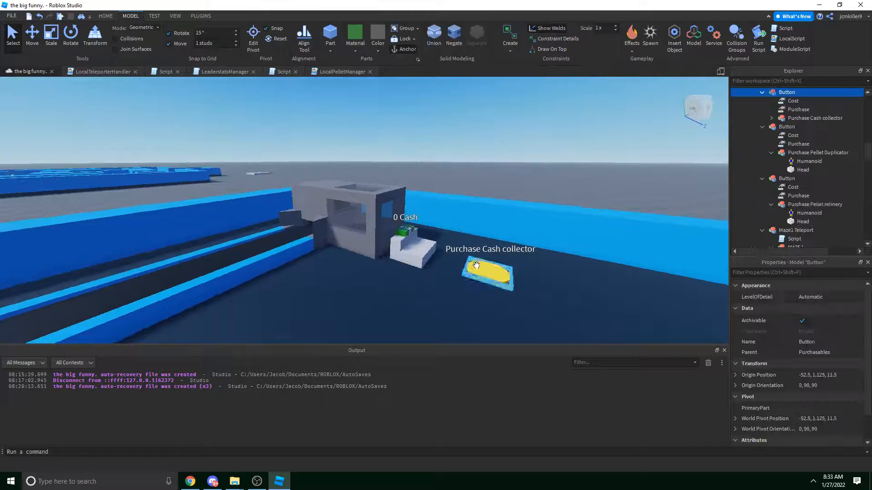
click(795, 110)
Fly the camera toward the Dummy gate, then bring up the LeaderstatsManager script.
right_drag(547, 145, 533, 156)
key(w)
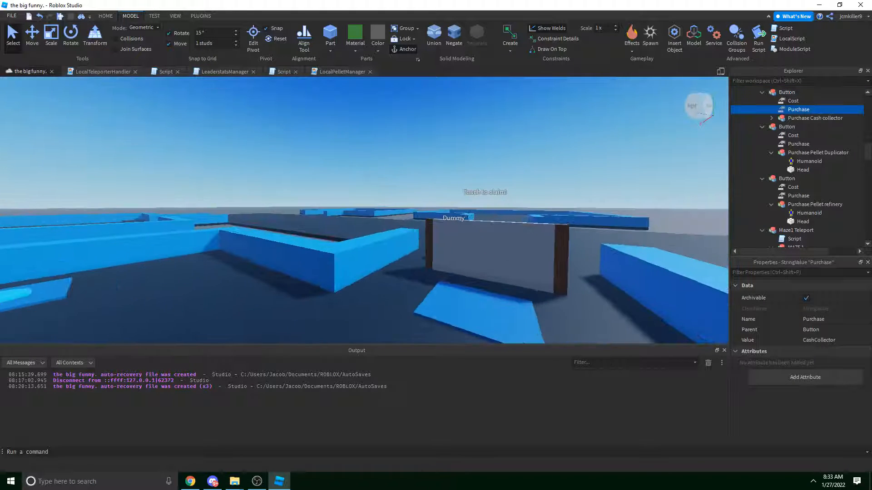
key(w)
right_drag(366, 96, 366, 95)
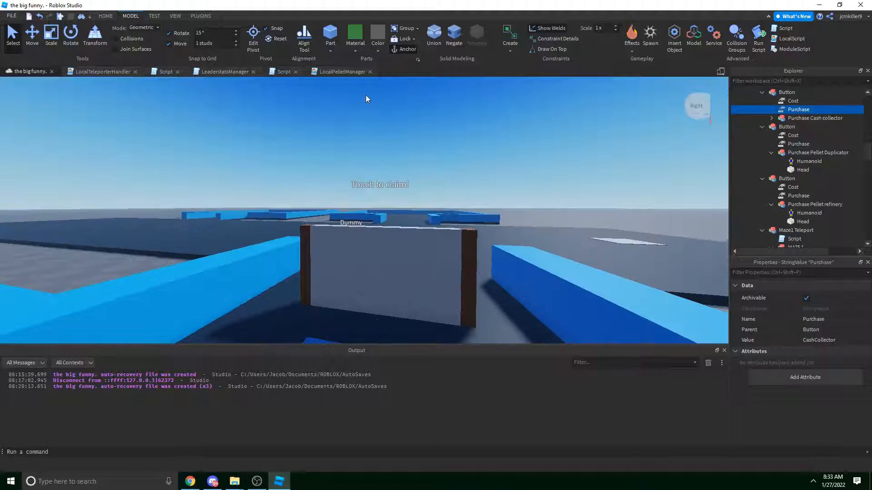
click(225, 72)
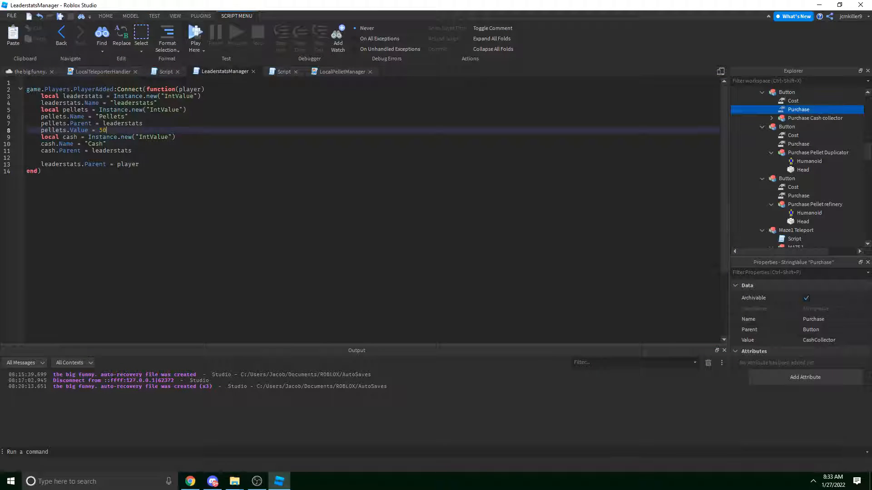
Start a new line 12 reading cash.Value = below cash.Parent = leaderstats.
click(160, 152)
key(Return)
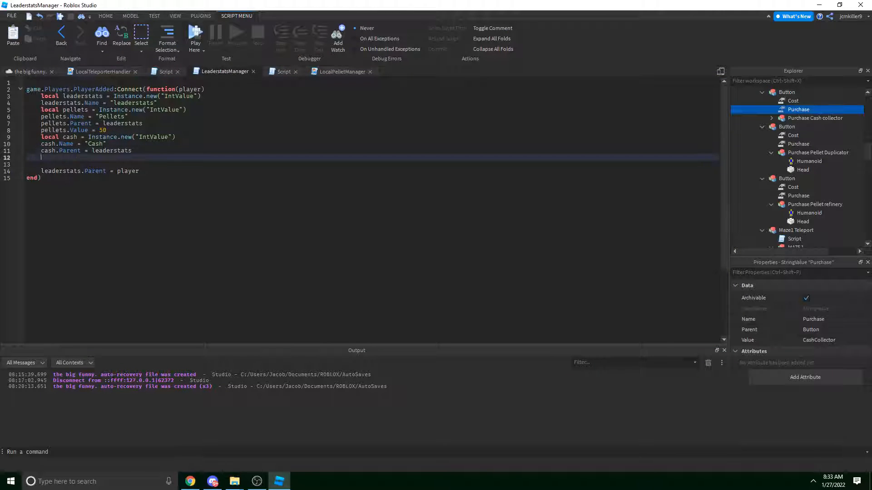
text(cash.Value = 200)
Start a playtest and step onto the pad to buy the Cash collector.
click(194, 34)
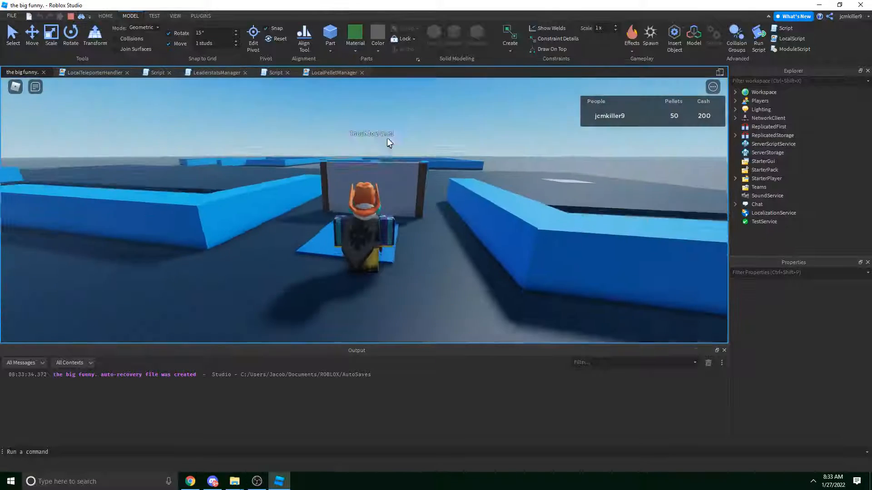
key(w)
key(s)
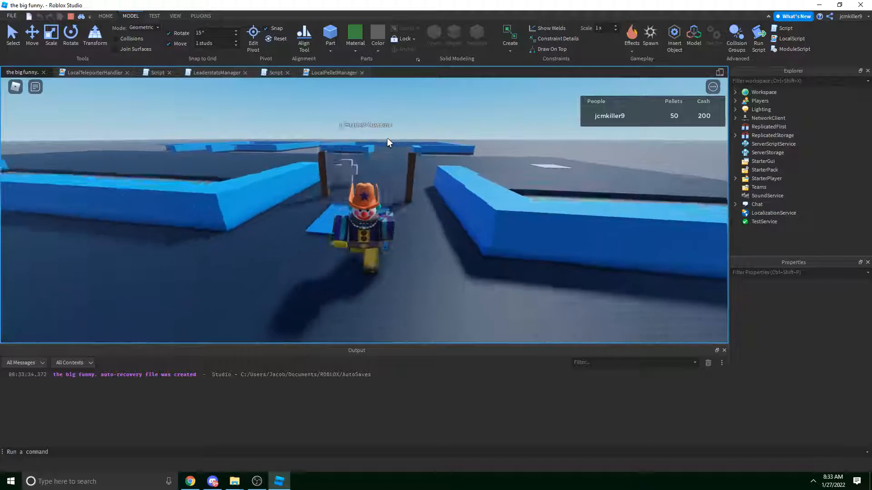
key(w)
right_drag(387, 137, 387, 137)
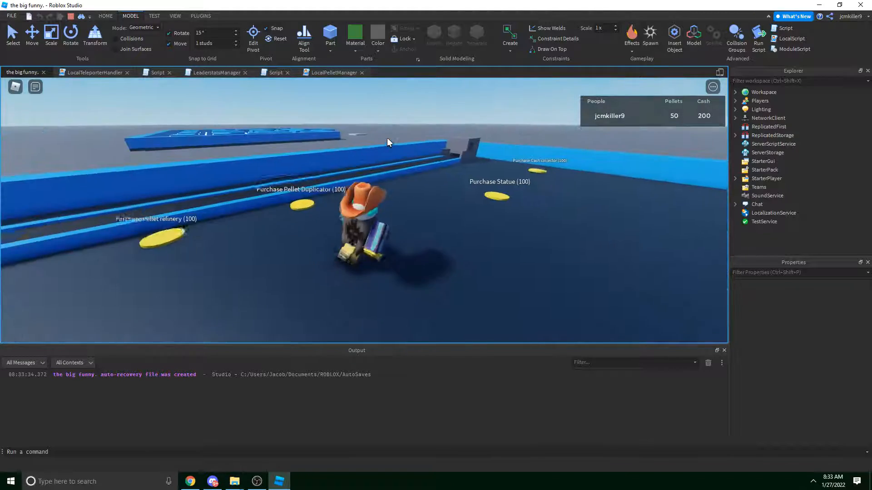
key(w)
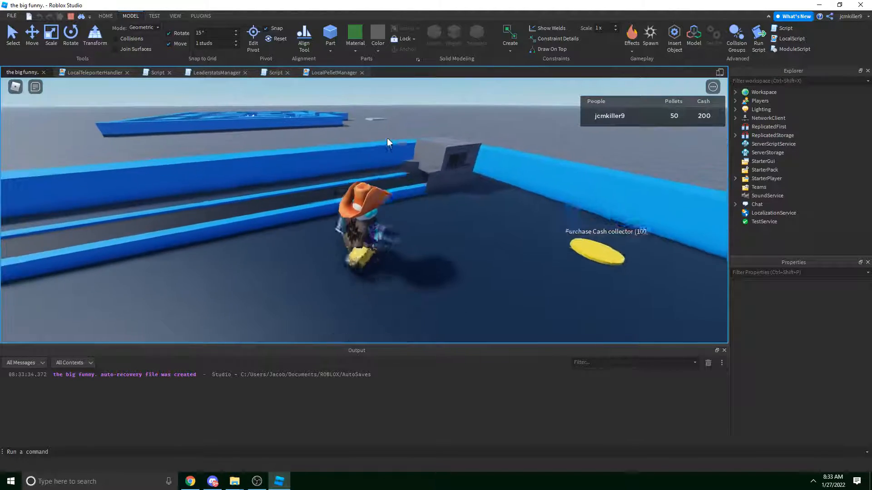
key(d)
right_drag(387, 137, 407, 160)
key(a)
key(d)
Run along the conveyor to the dispenser and dispense all 50 pellets.
key(a)
key(w)
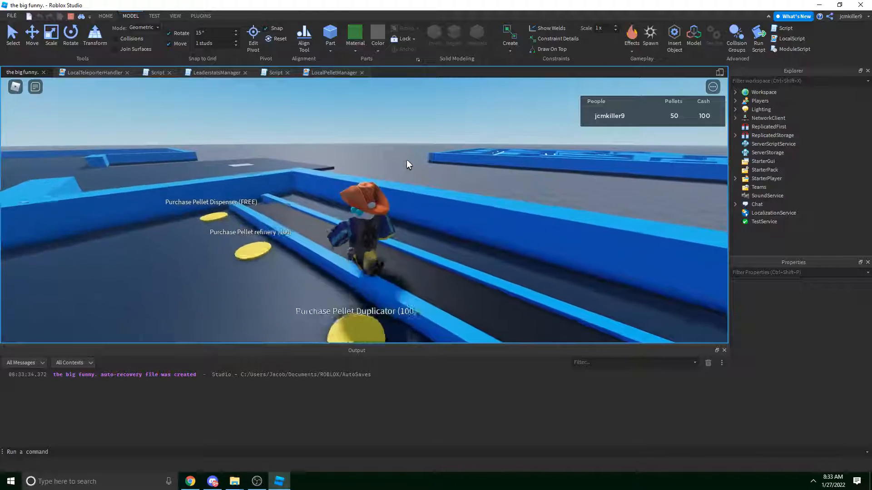
key(a)
right_drag(407, 159, 407, 159)
click(409, 200)
Run past the purchase pads to the cash machine as the collector reaches 15 Cash.
key(d)
right_drag(426, 195, 427, 192)
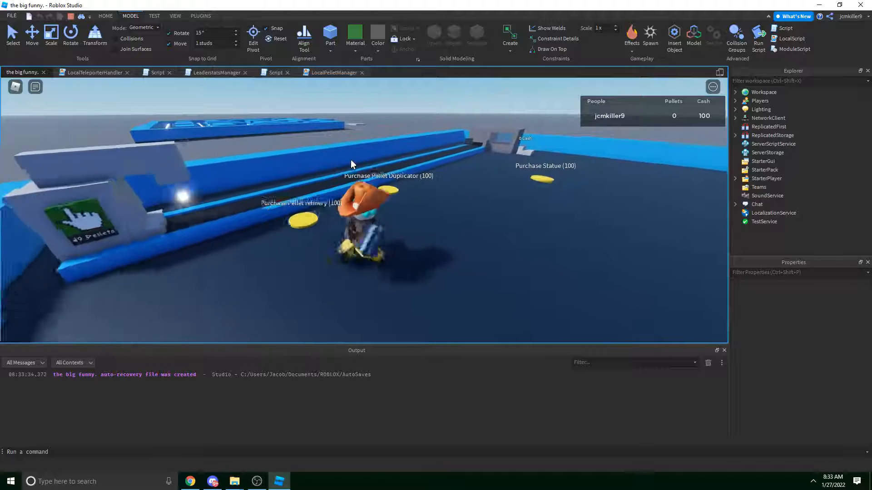
key(w)
right_drag(351, 160, 333, 160)
key(d)
key(s)
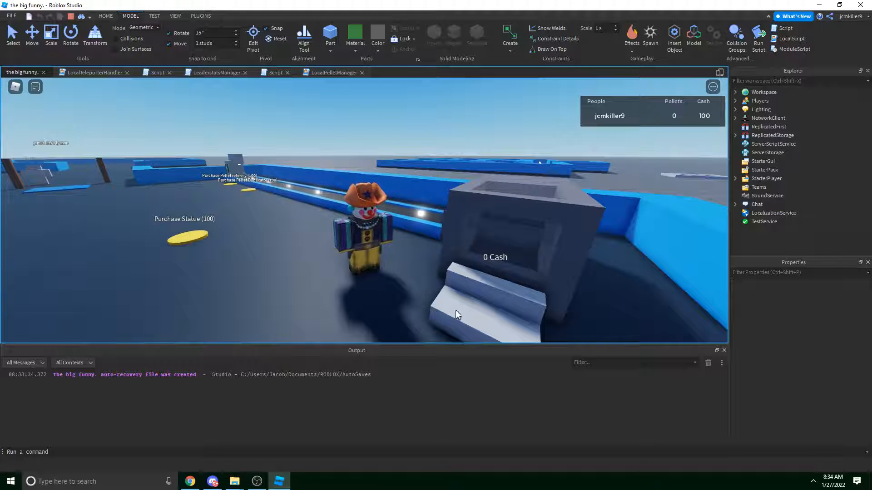
right_drag(476, 249, 476, 249)
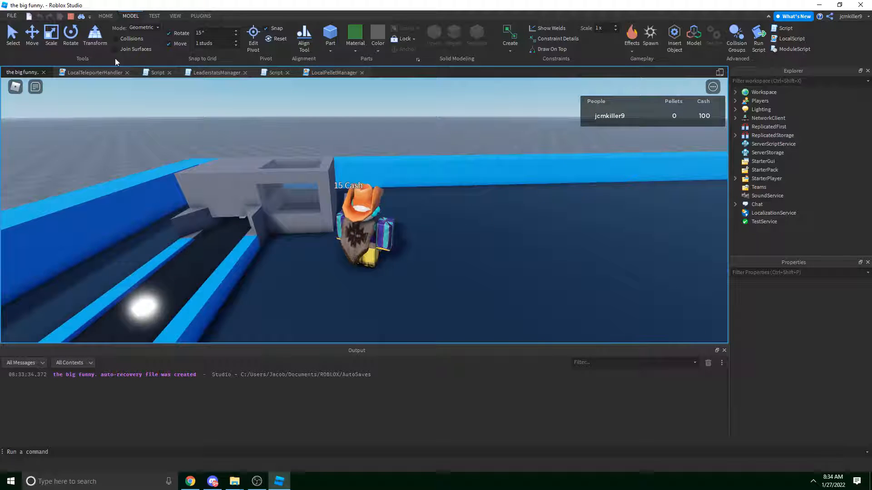
Switch the playtest from Client to Server and expand ServerStorage in Explorer.
click(155, 16)
click(37, 37)
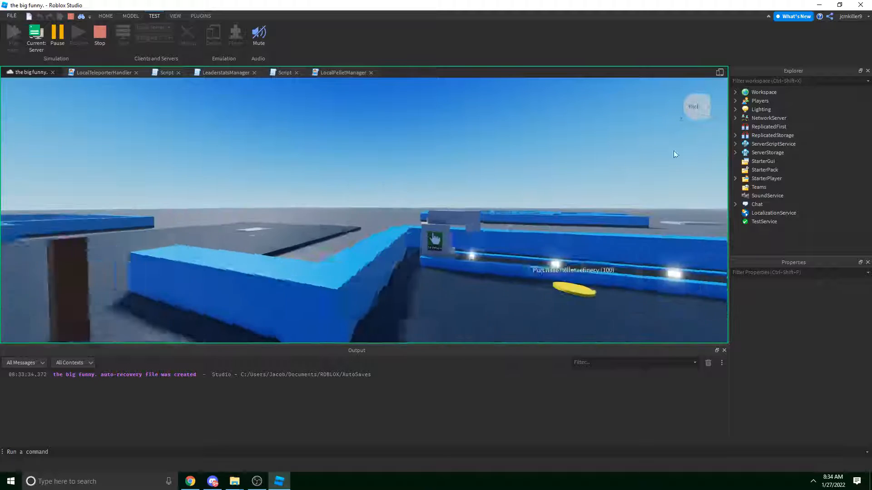
click(735, 152)
Expand ServerStorage > ObjStorage > DropperPellet and set PelletValue's Value to 5.
click(753, 170)
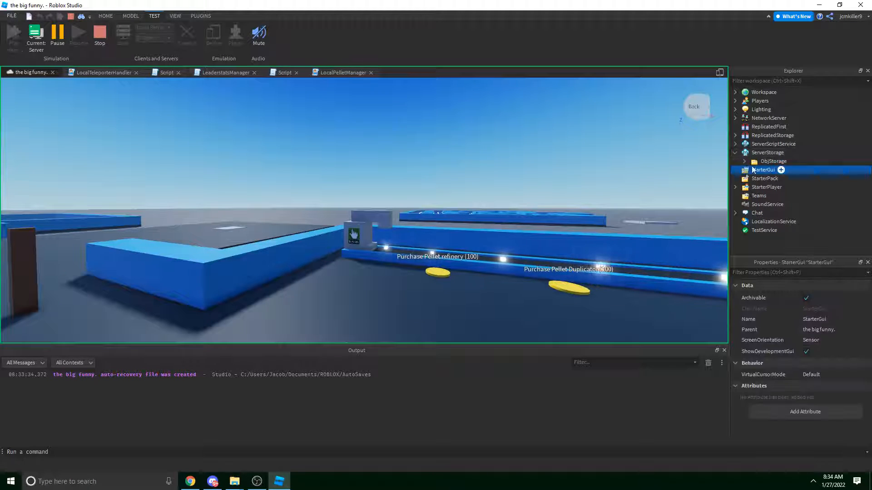
click(743, 161)
click(753, 179)
click(770, 187)
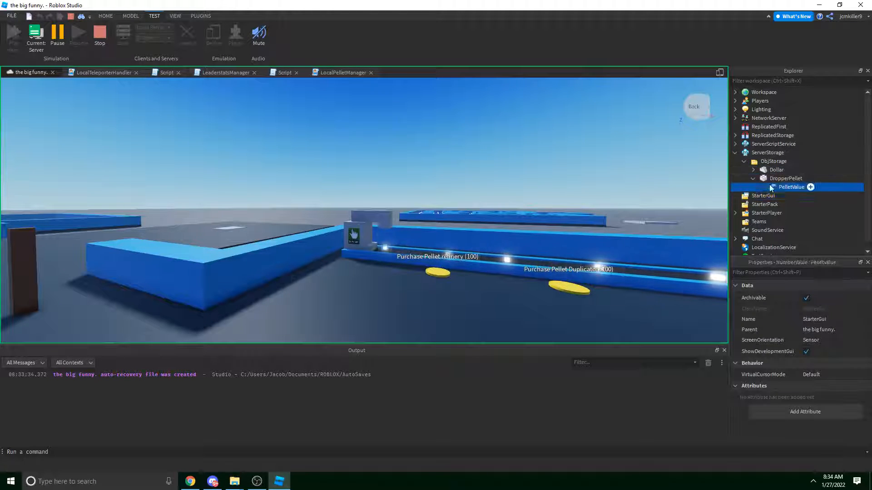
click(831, 341)
text(5)
Switch Current back to Client and return to the game view.
right_drag(500, 216, 540, 218)
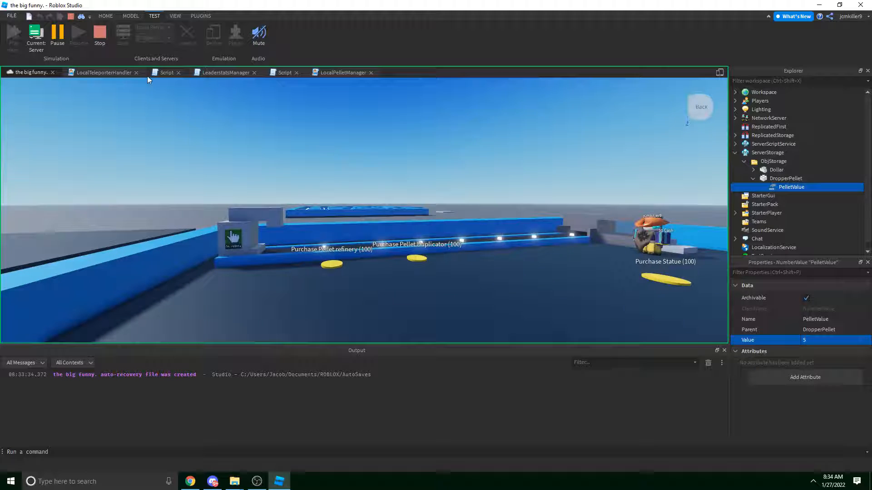
click(36, 42)
click(338, 73)
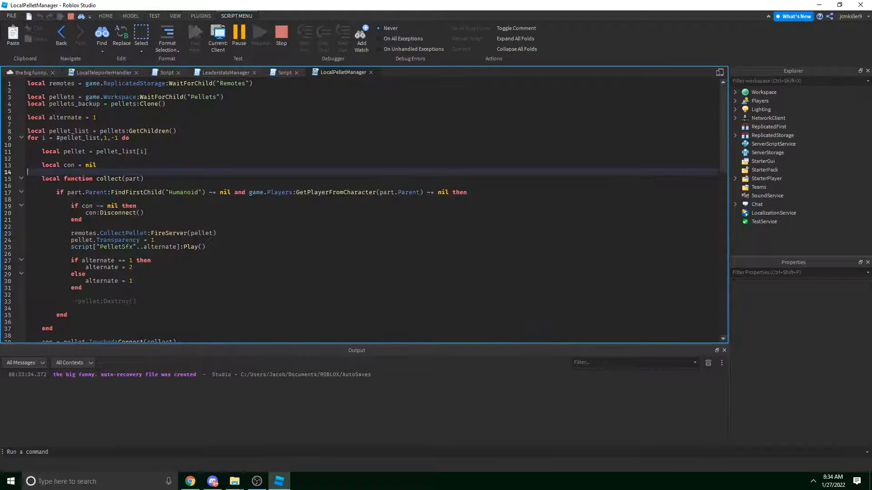
click(10, 74)
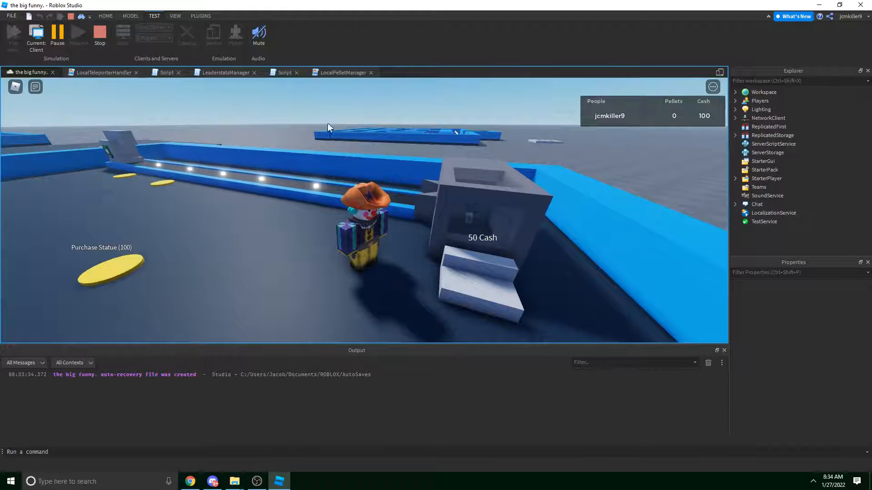
Walk onto the collector pad repeatedly to bank its cash.
right_drag(407, 194, 410, 173)
key(w)
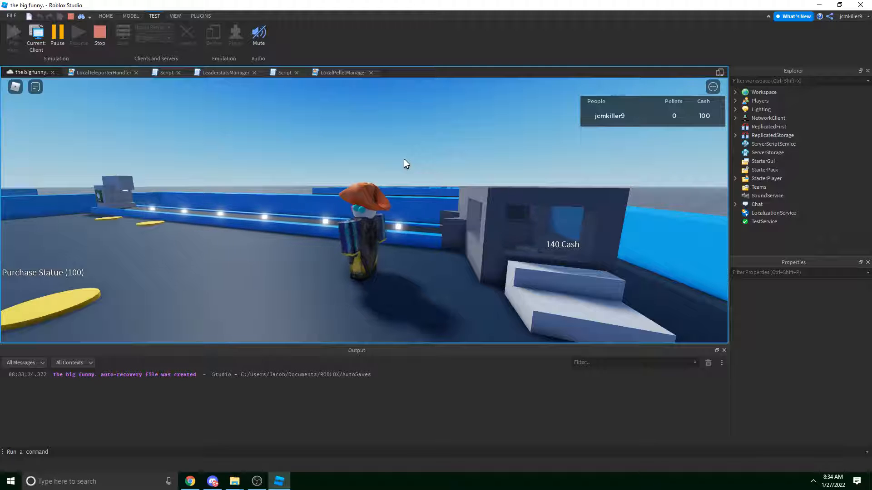
key(d)
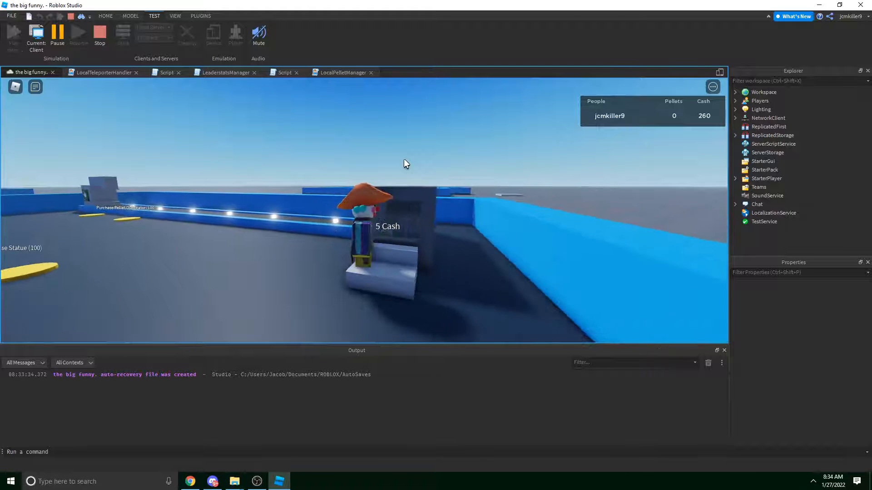
key(a)
right_drag(405, 157, 405, 159)
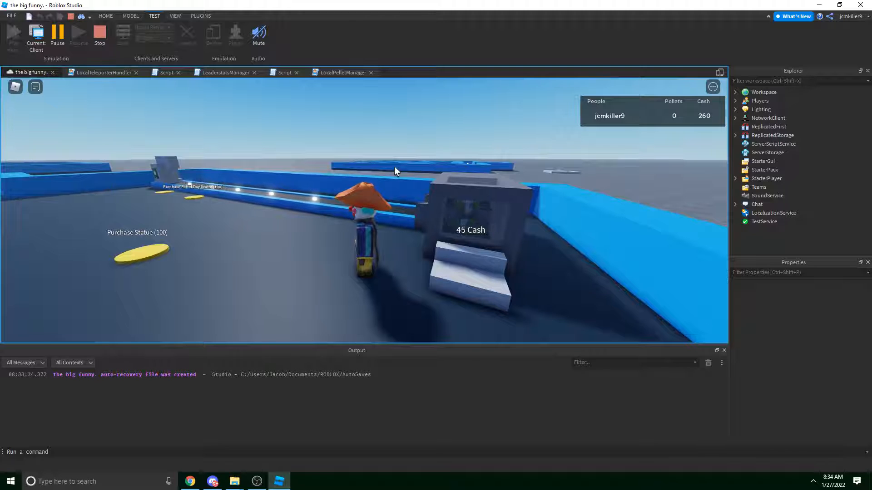
key(d)
key(a)
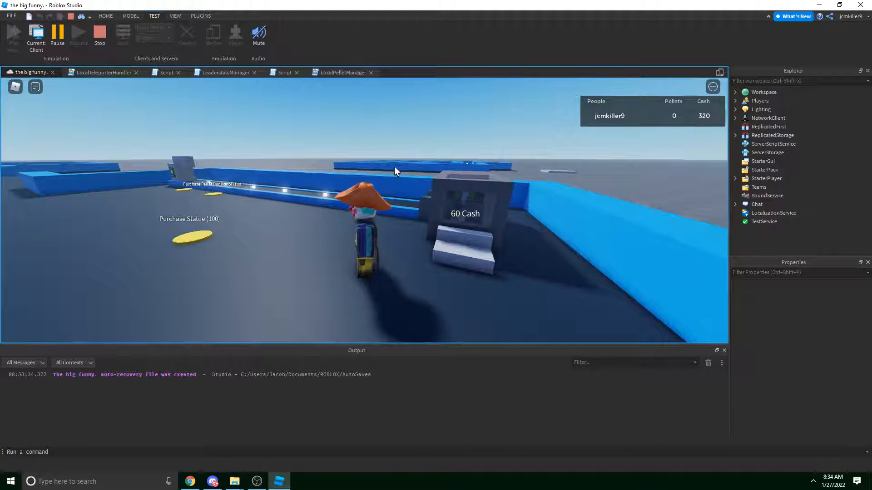
key(s)
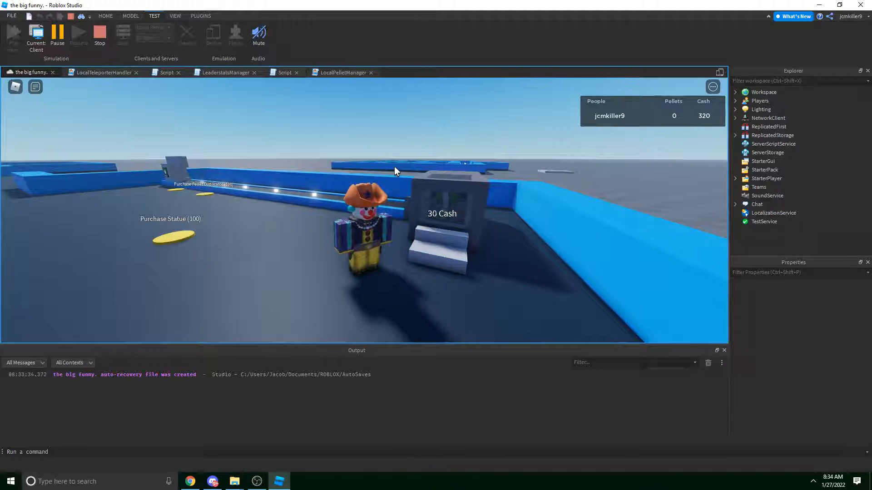
key(w)
key(d)
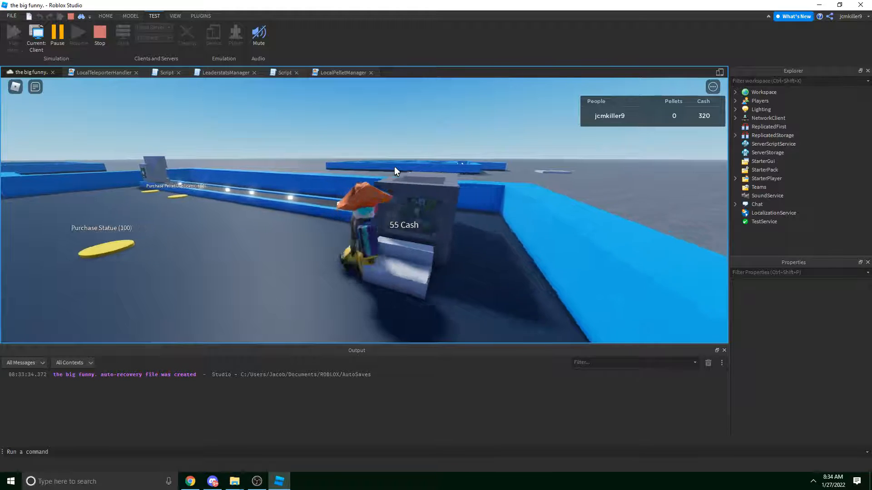
key(a)
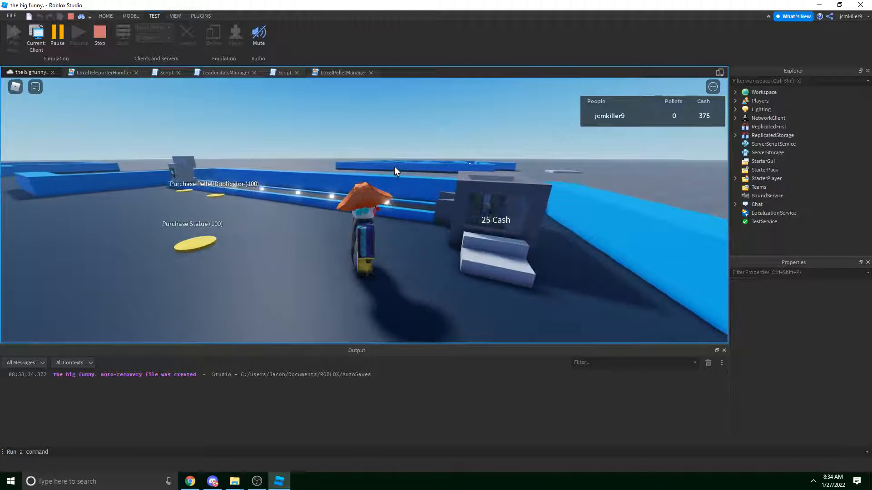
key(d)
Keep stepping on and off the collector until Cash reaches 515.
key(d)
key(s)
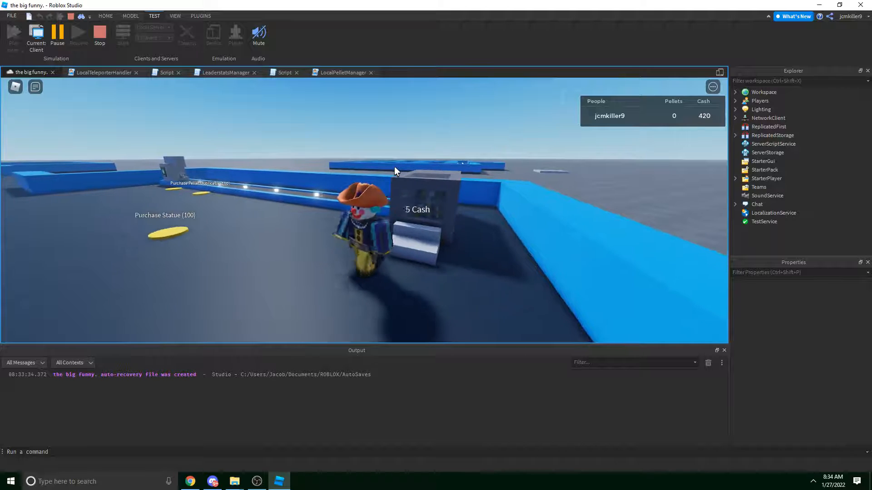
key(d)
key(d)
key(a)
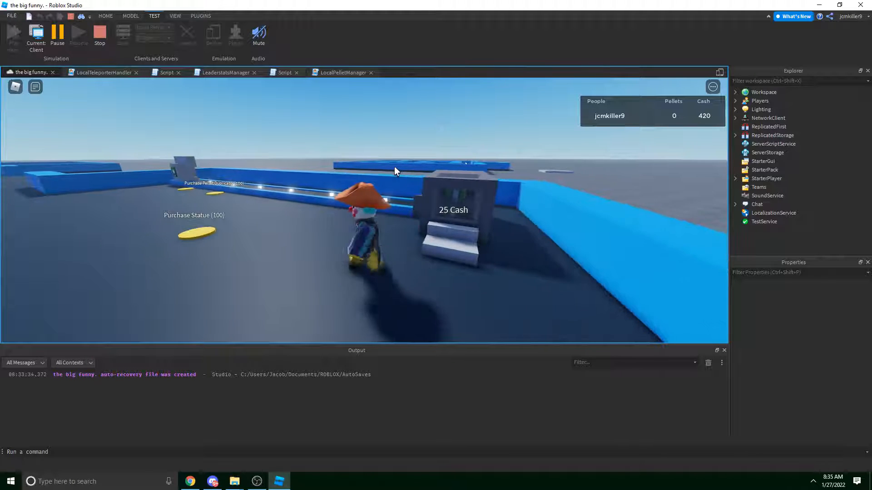
key(d)
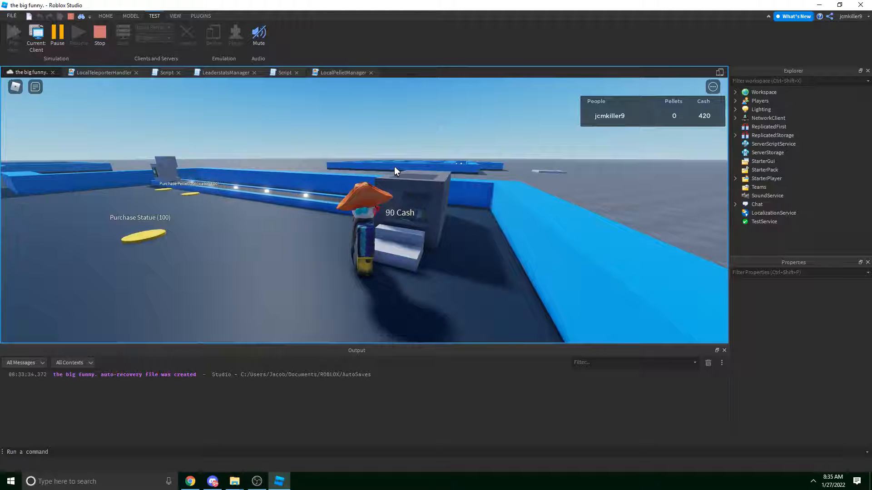
key(d)
key(a)
key(s)
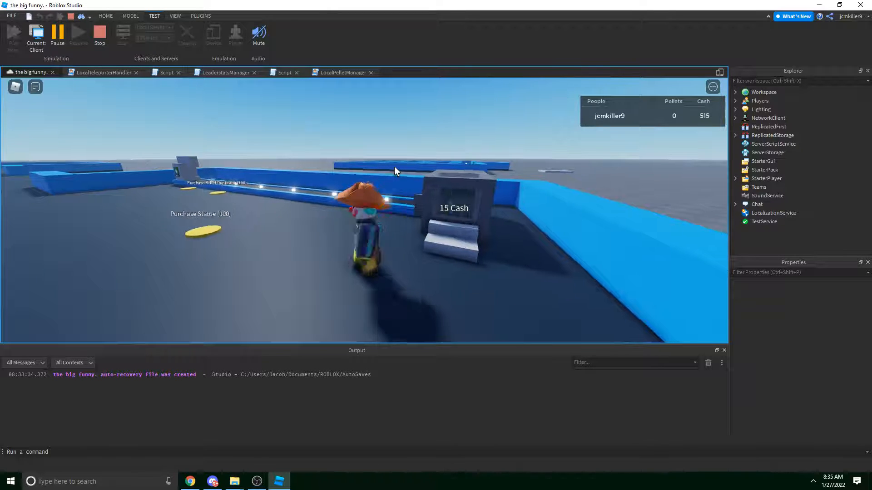
key(w)
key(d)
key(s)
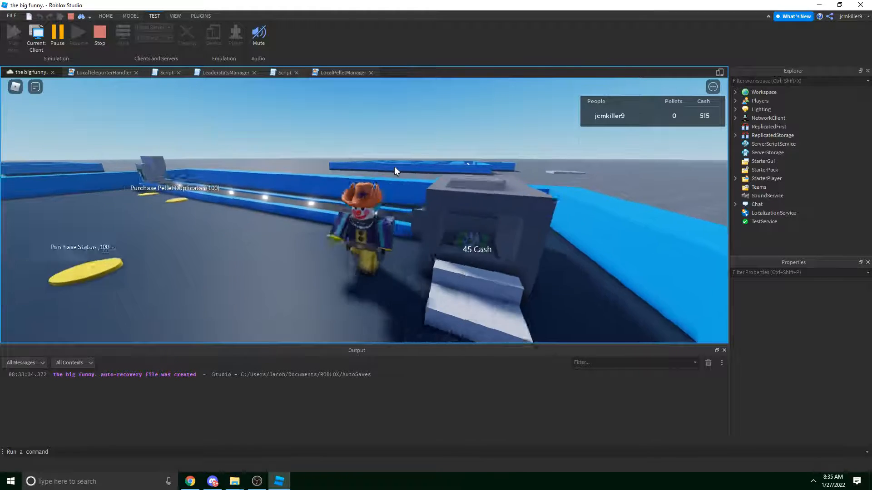
key(space)
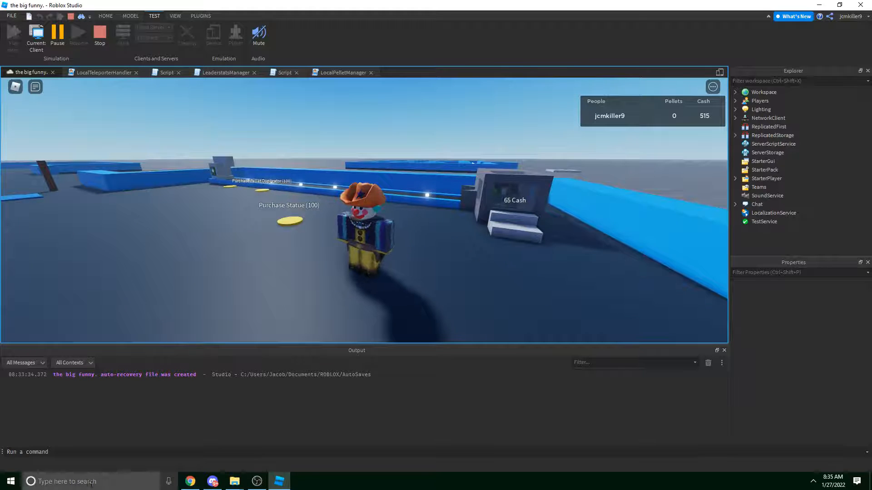
Confirm in Windows Calculator that 420+95 equals 515, then close it.
click(90, 485)
text(calc)
key(Return)
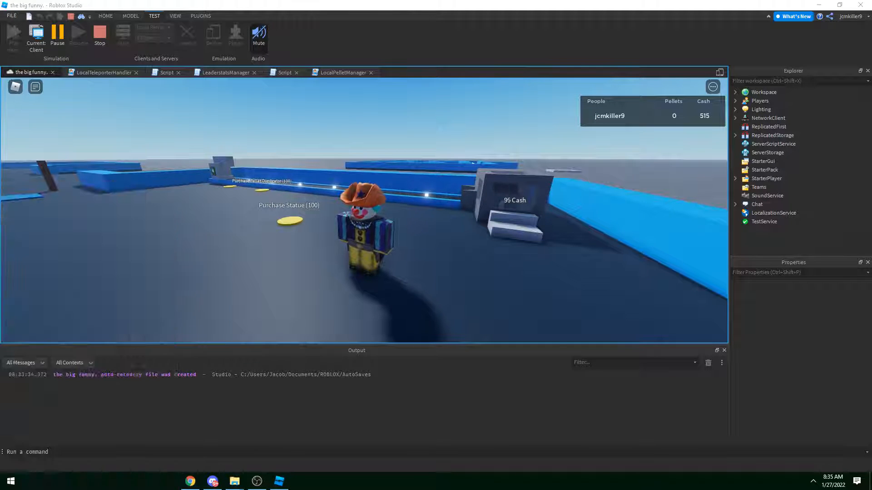
text(420+)
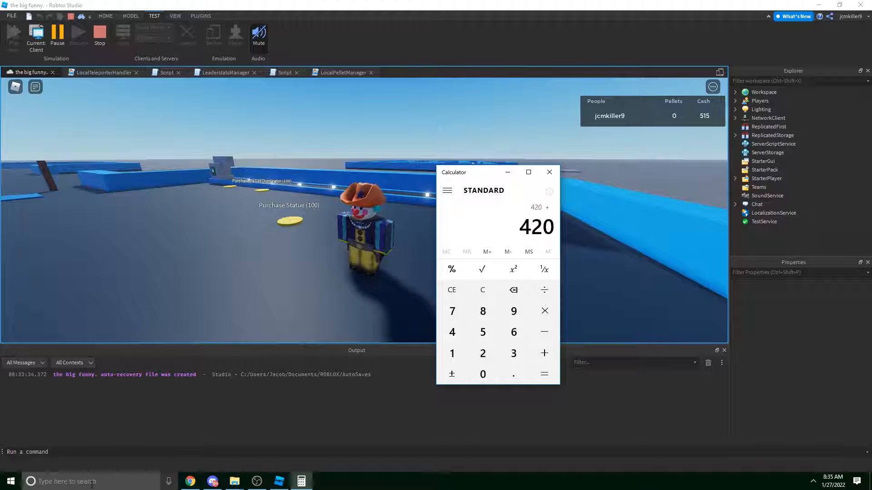
text(95)
key(Return)
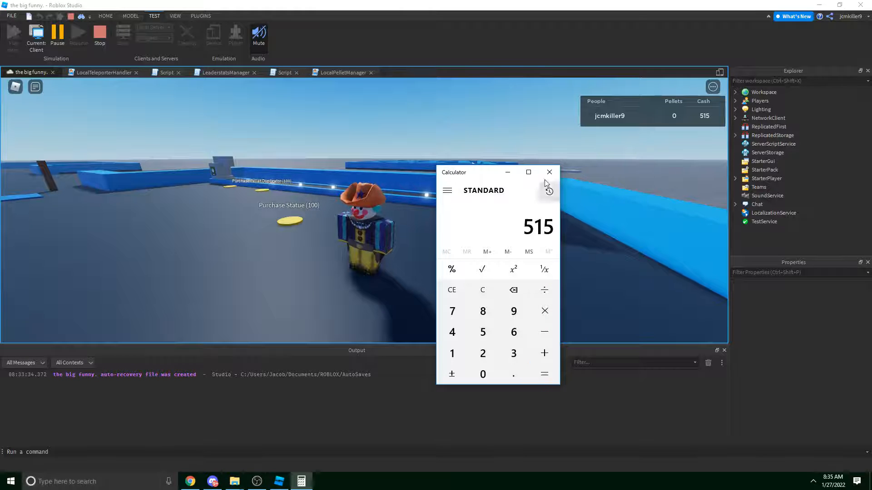
double_click(550, 166)
click(551, 6)
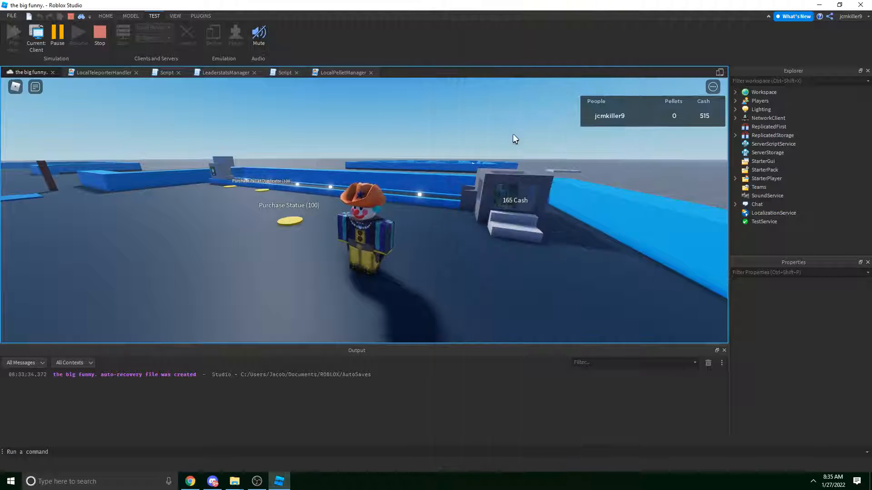
Walk to the cash machine, jump onto it, and step back off.
key(w)
right_drag(469, 143, 469, 143)
scroll(469, 143, down, 5)
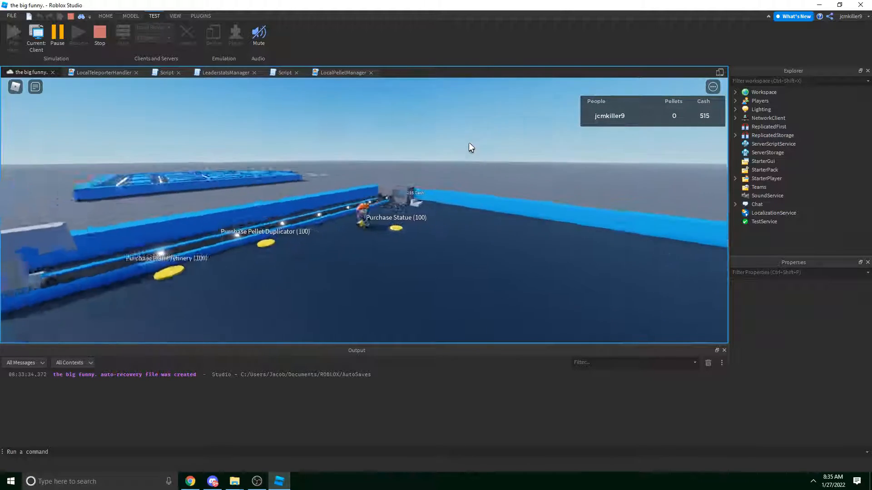
scroll(469, 144, up, 5)
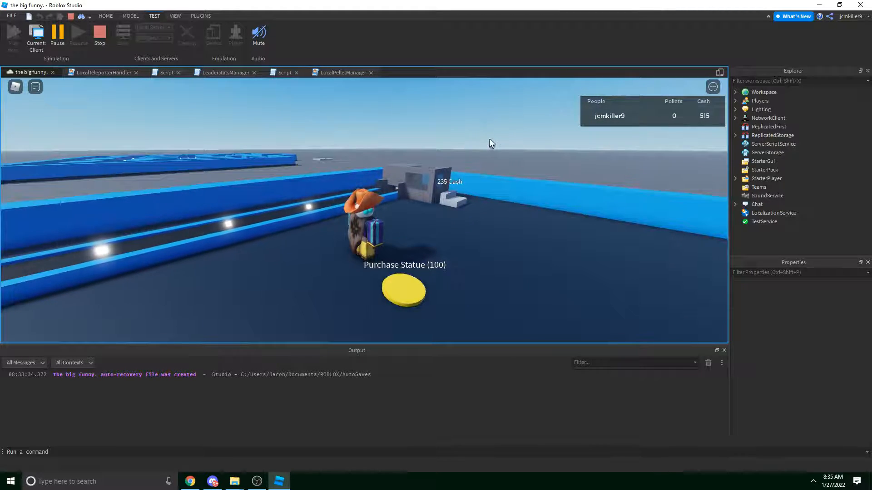
key(w)
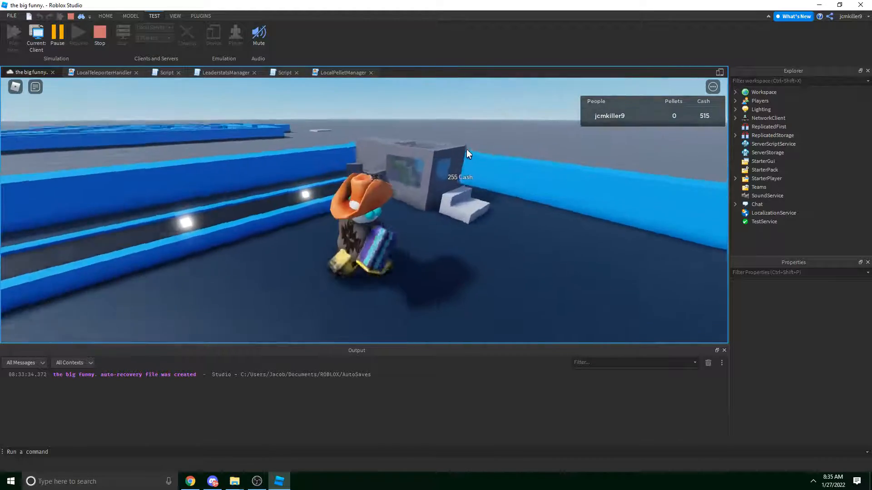
key(w)
right_drag(466, 150, 467, 150)
key(space)
scroll(467, 150, down, 4)
key(s)
right_drag(416, 262, 416, 262)
key(w)
key(w)
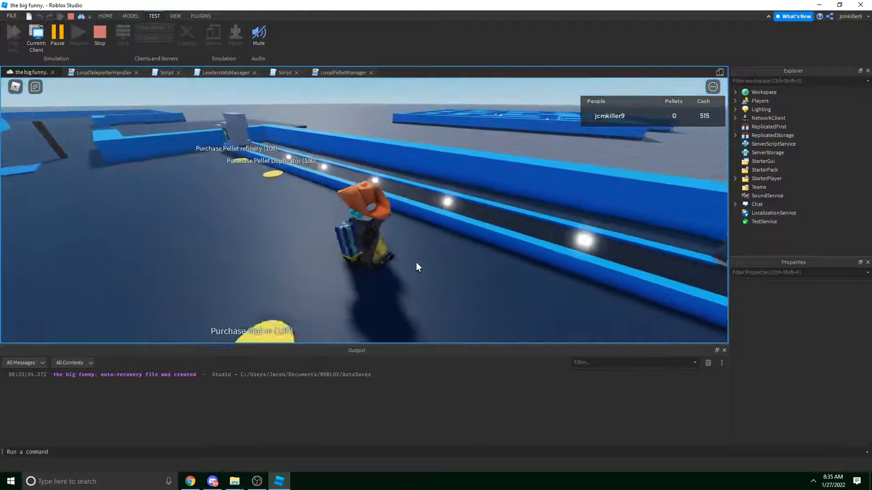
Walk past the Pellet refinery and Pellet Duplicator pads, then pause the playtest.
key(w)
key(a)
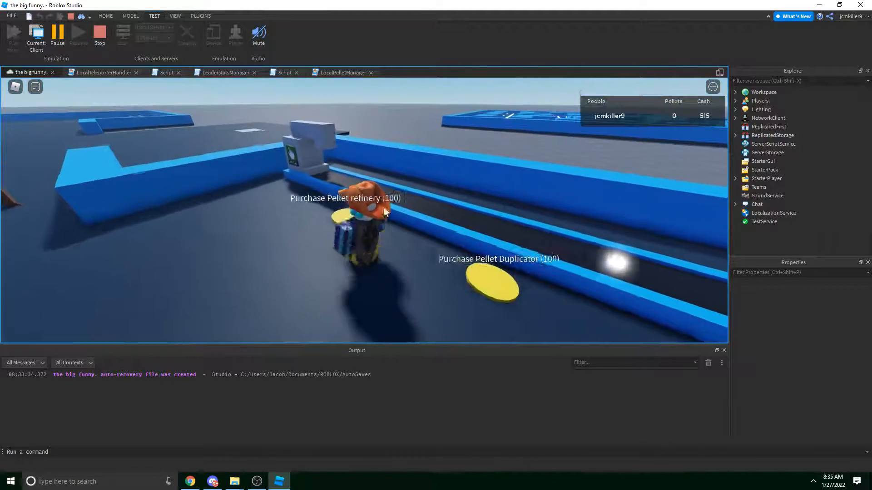
key(w)
right_drag(382, 168, 382, 168)
key(space)
key(w)
key(d)
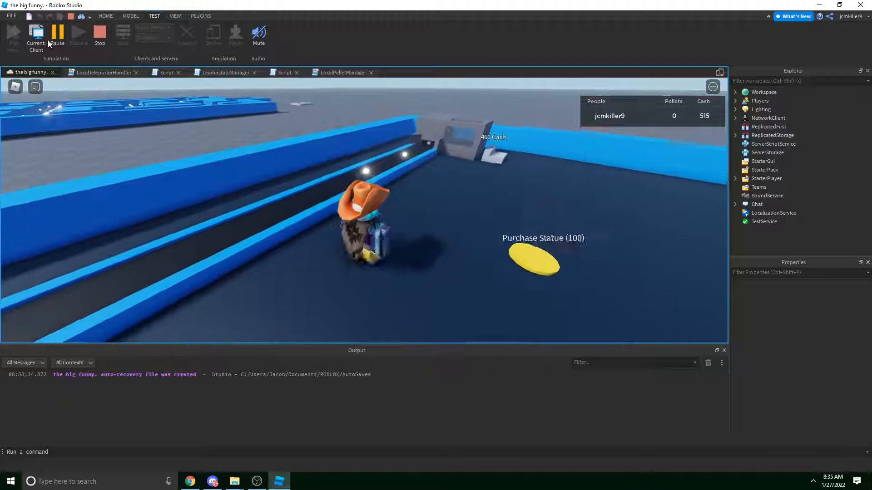
click(52, 40)
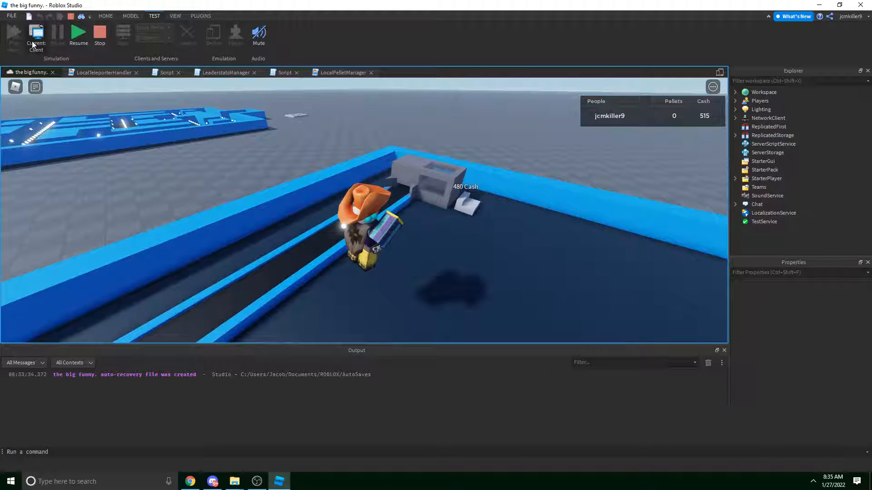
On the server, set a dropper pellet's PelletValue to 50, then resume on the client.
click(33, 40)
key(w)
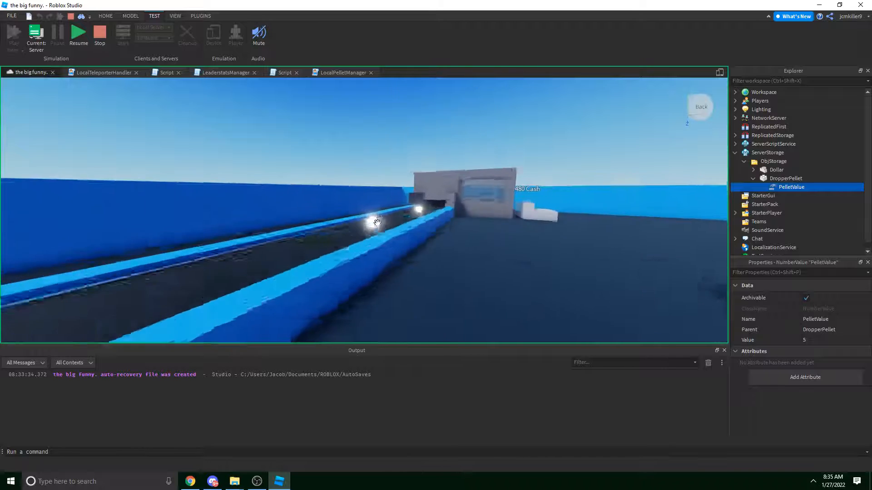
click(374, 226)
click(766, 188)
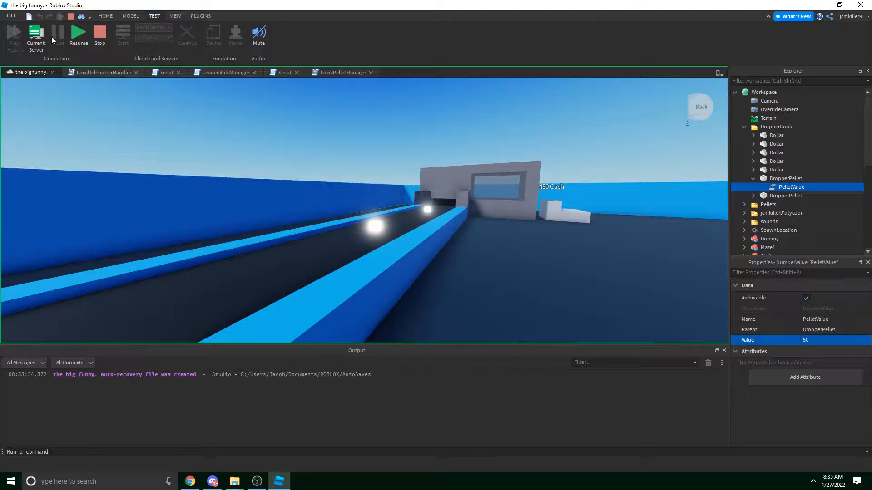
click(39, 38)
click(80, 38)
Walk onto the collector pad repeatedly to cash in, steering with shift-lock.
key(w)
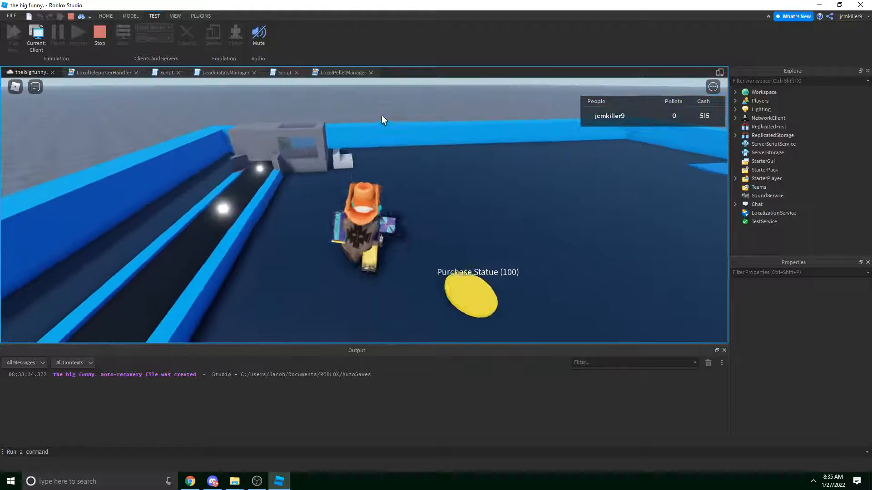
key(w)
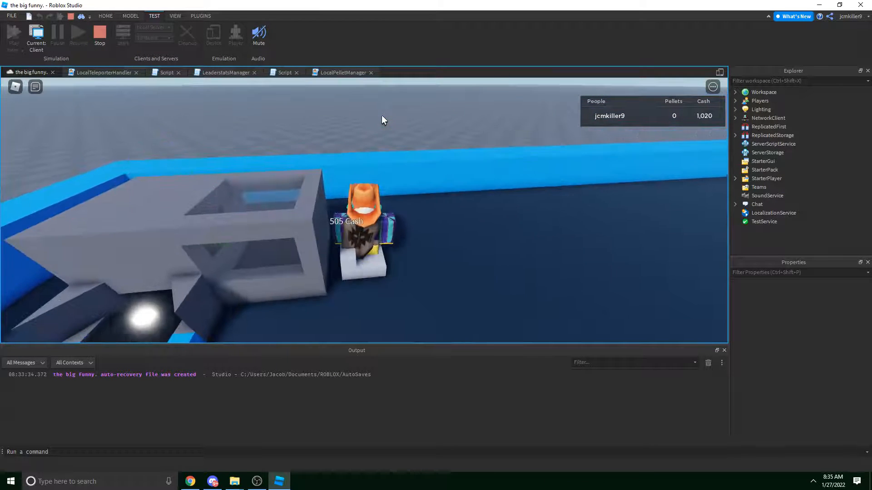
key(s)
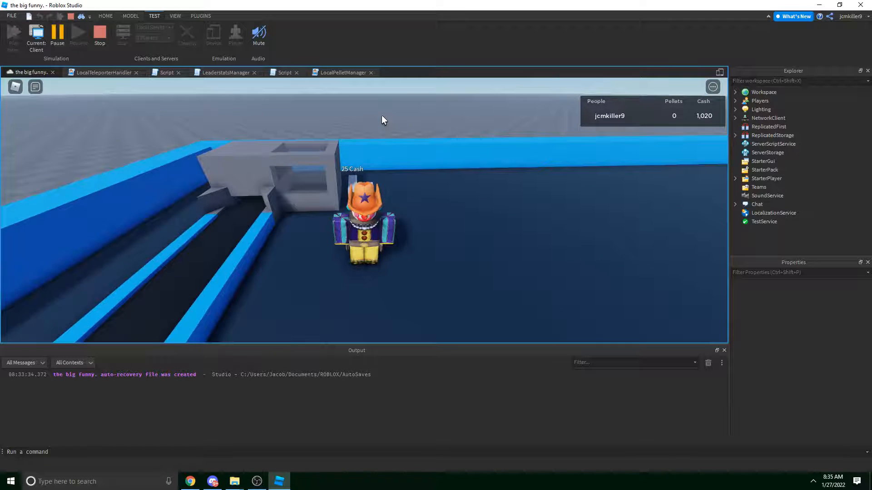
right_drag(381, 116, 381, 115)
key(w)
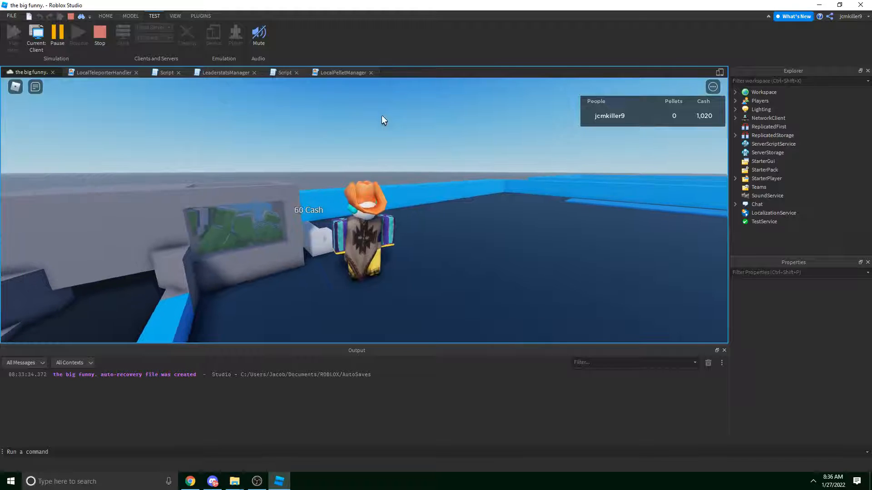
right_drag(382, 120, 382, 116)
scroll(382, 116, up, 4)
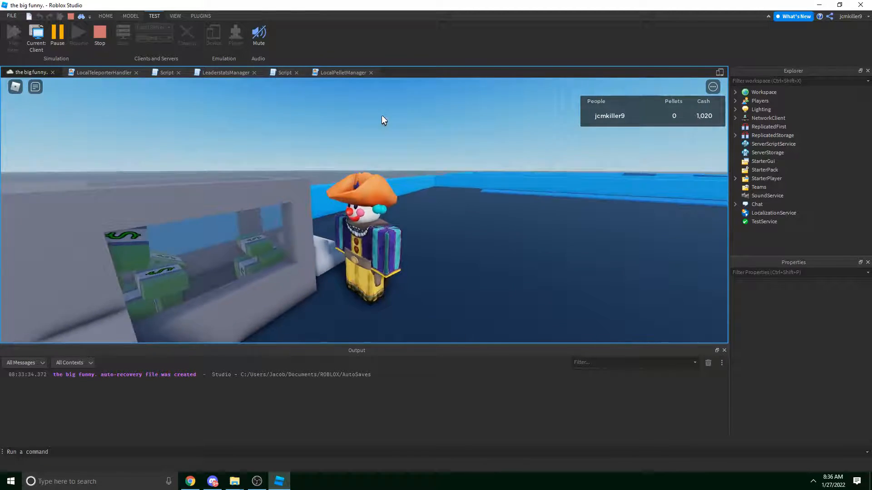
key(a)
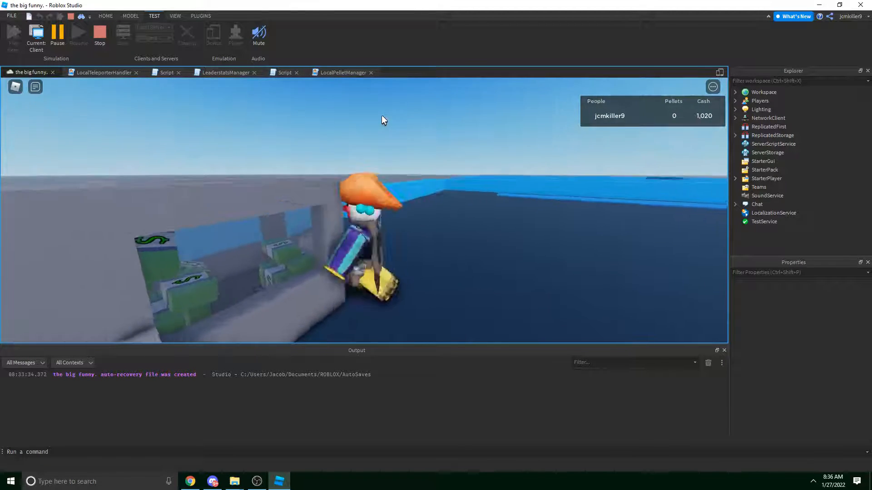
key(d)
key(shift)
key(w)
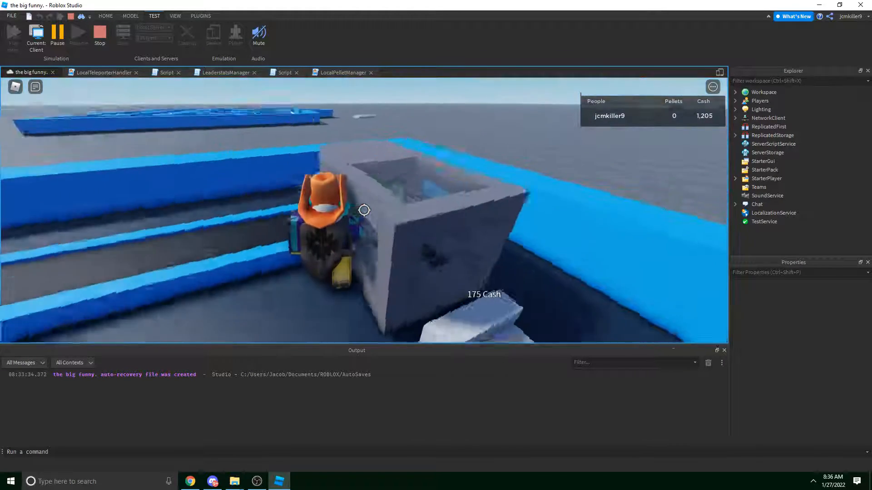
scroll(365, 210, down, 7)
key(shift)
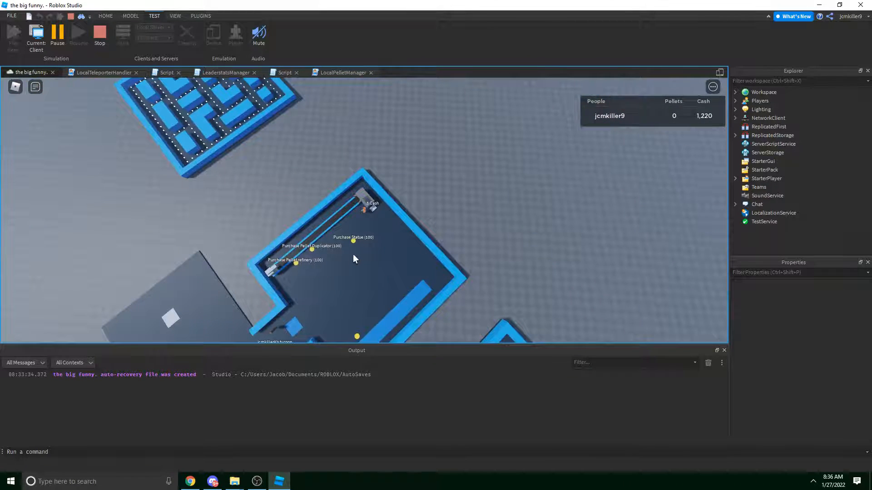
Keep crossing the collector and cash ramp until Cash reaches 1,280.
right_drag(334, 239, 342, 229)
scroll(342, 229, up, 6)
key(shift)
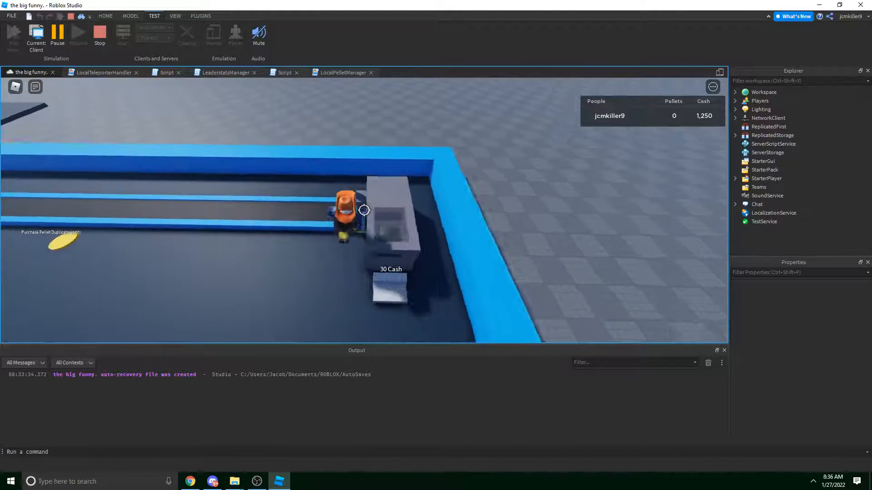
key(shift)
key(d)
mouse_move(364, 210)
right_down()
mouse_move(391, 214)
mouse_move(366, 209)
right_up()
key(s)
scroll(391, 215, up, 2)
scroll(390, 214, down, 4)
key(w)
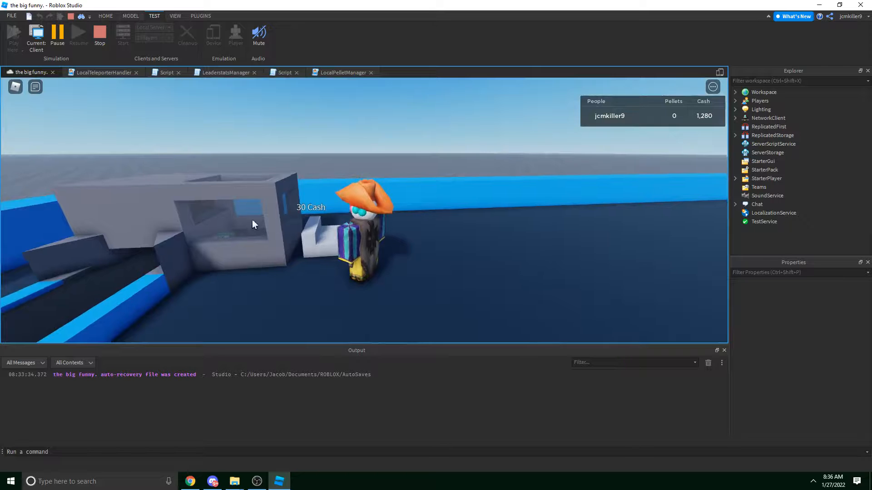
key(w)
key(a)
key(s)
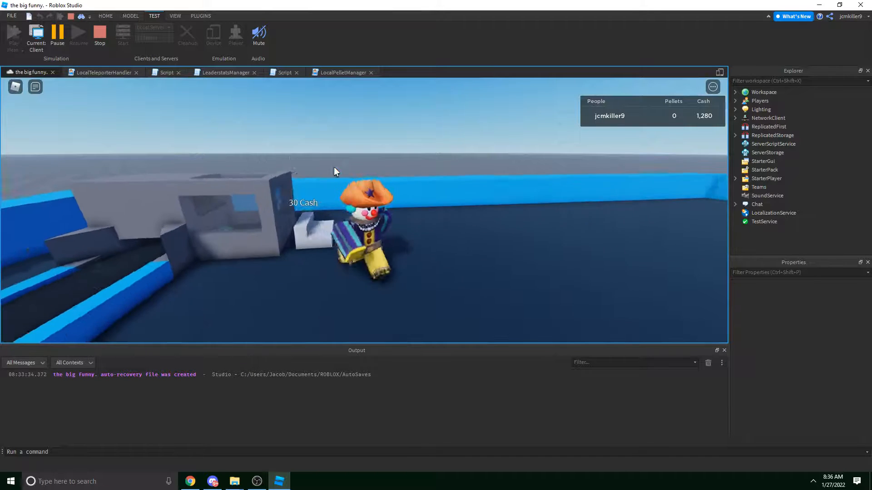
scroll(335, 171, down, 3)
right_drag(335, 172, 335, 171)
key(d)
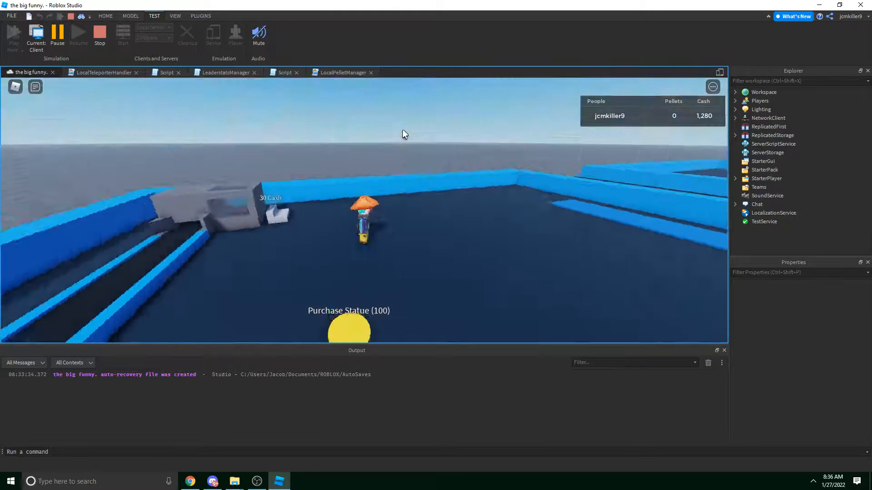
right_drag(402, 132, 402, 133)
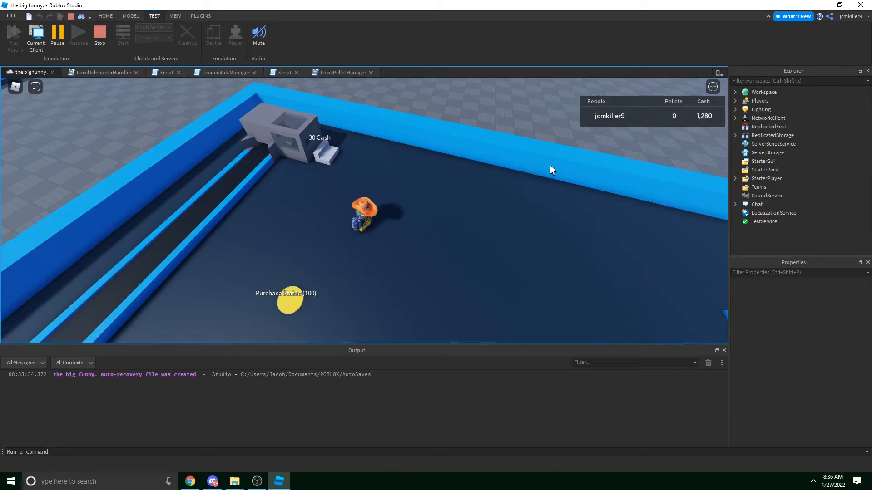